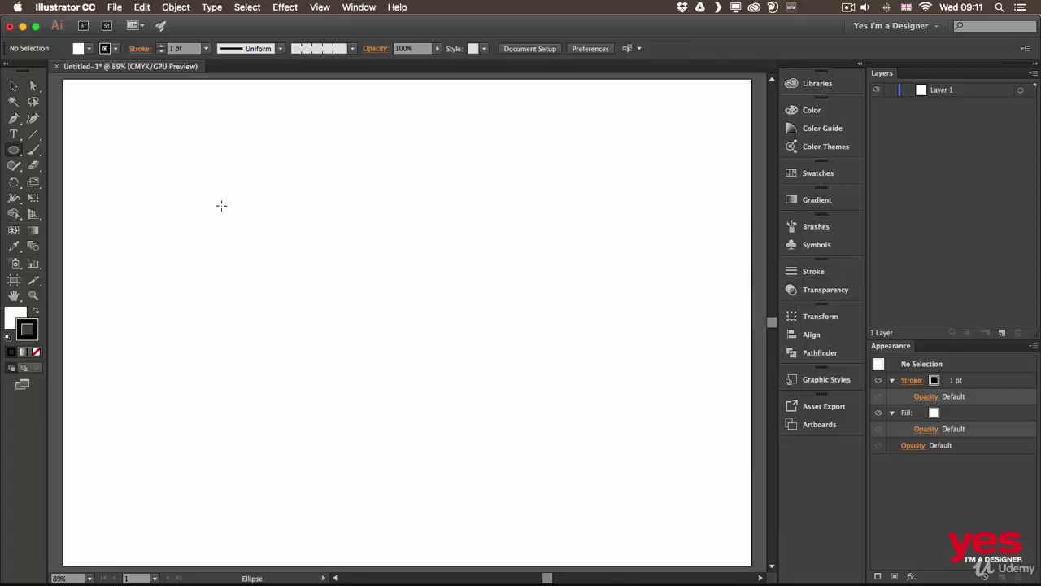
# Draw a circle about 96 mm in diameter and move it to the artboard's upper-left area.
pyautogui.moveTo(210, 183); pyautogui.dragTo(372, 341)
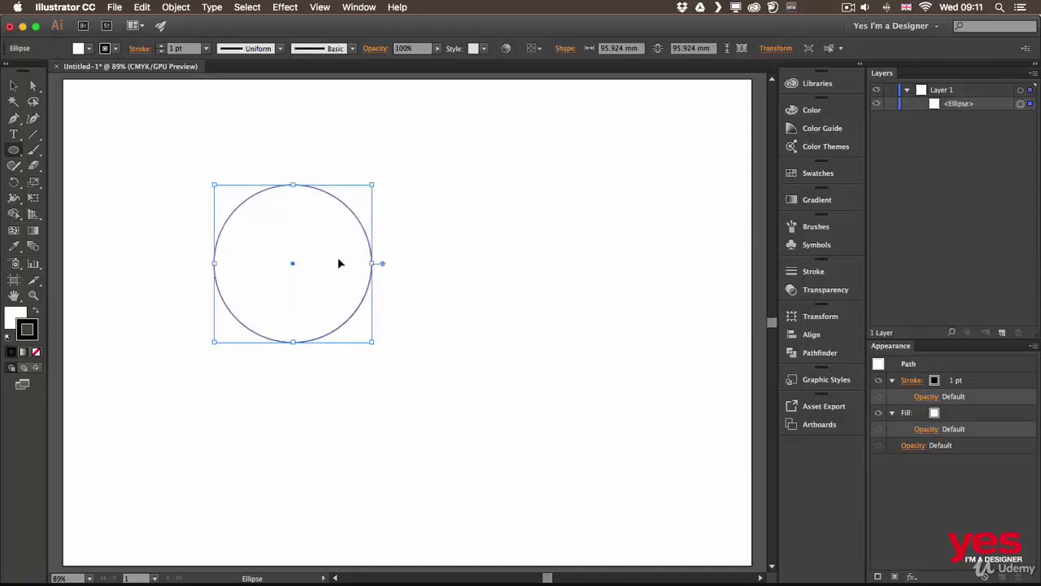
pyautogui.press('v')
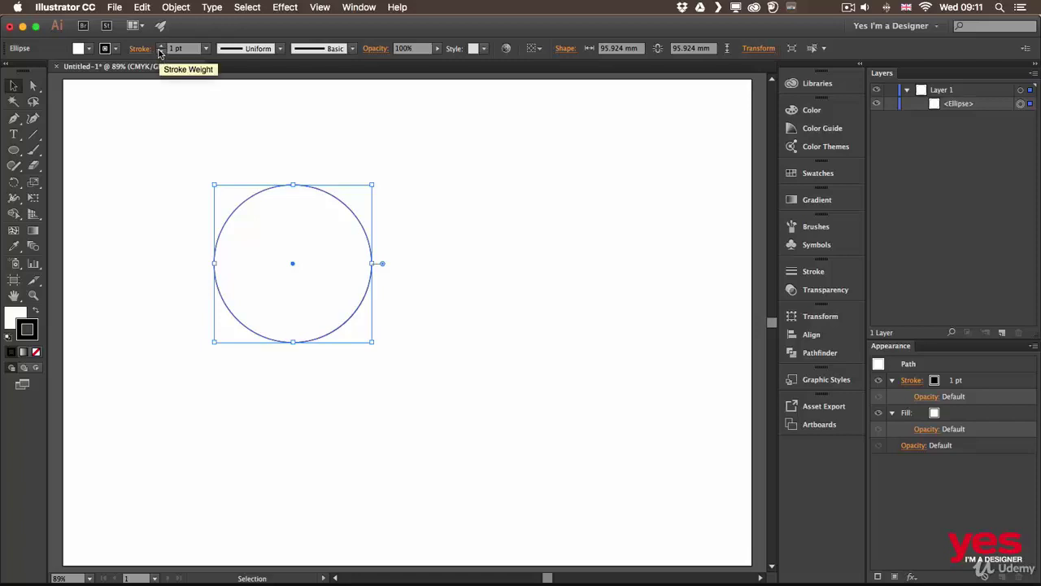
pyautogui.moveTo(241, 205); pyautogui.dragTo(146, 166)
# Draw a square about 75 mm wide beside the circle and a horizontal straight line beyond the square, leaving nothing selected.
pyautogui.press('m')
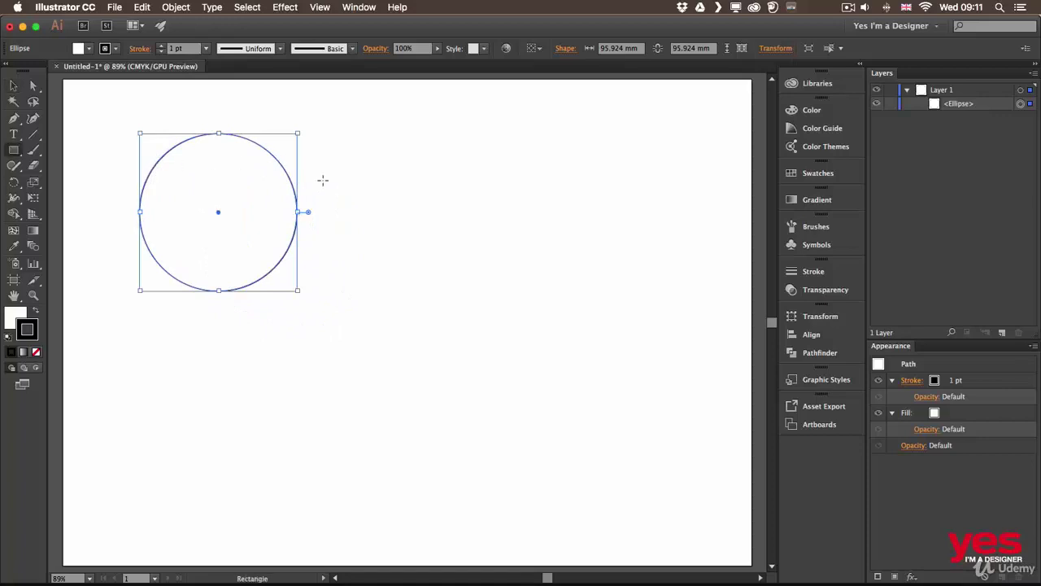
pyautogui.moveTo(336, 150); pyautogui.dragTo(462, 273)
pyautogui.click(34, 135)
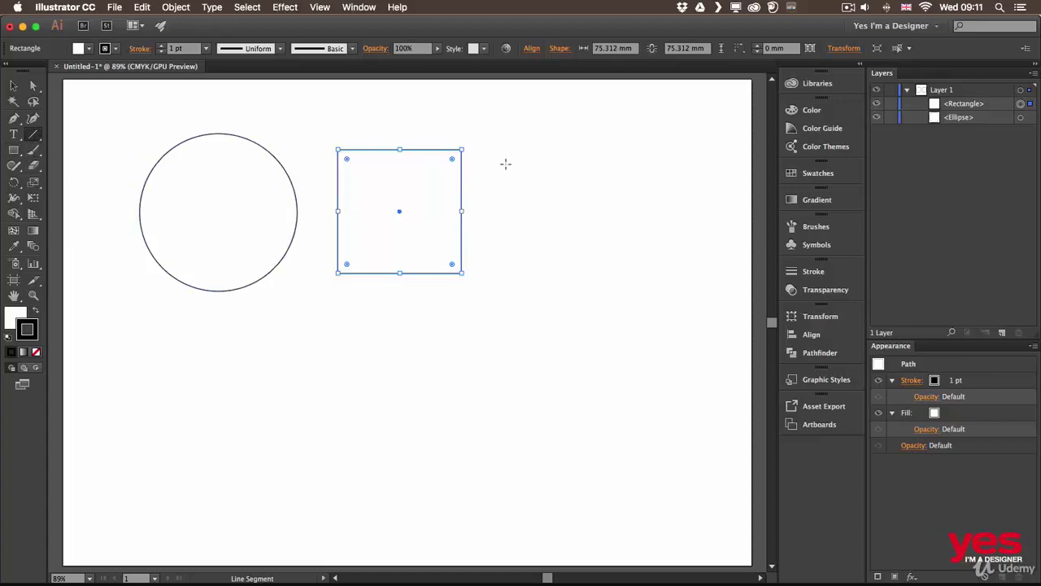
pyautogui.moveTo(505, 215); pyautogui.dragTo(666, 216)
pyautogui.press('v')
pyautogui.click(559, 198)
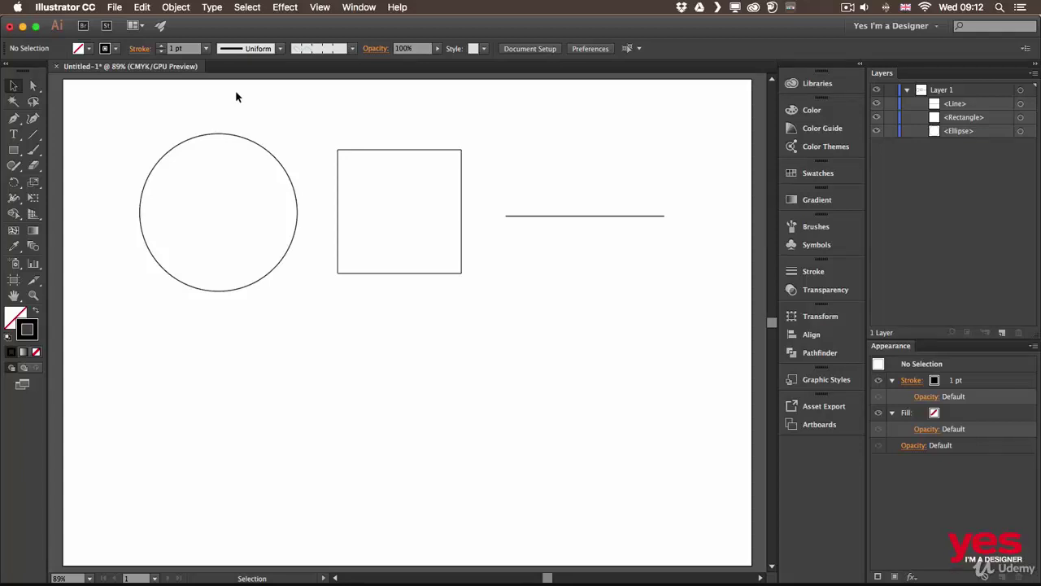
# Restore the default fill and stroke, select the circle and set its stroke weight to 10 pt.
pyautogui.press('d')
pyautogui.moveTo(227, 169); pyautogui.dragTo(217, 156)
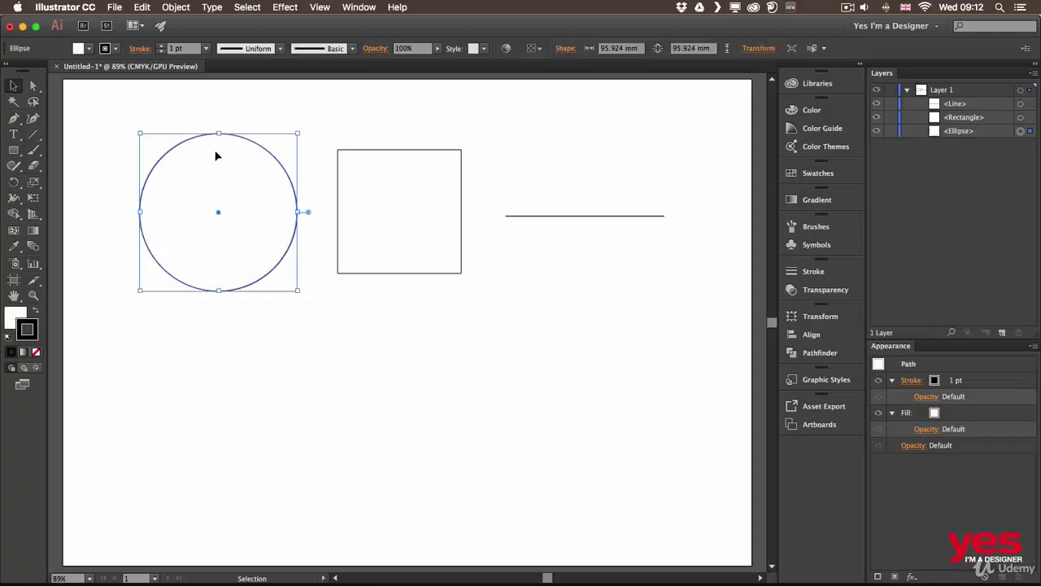
pyautogui.click(207, 49)
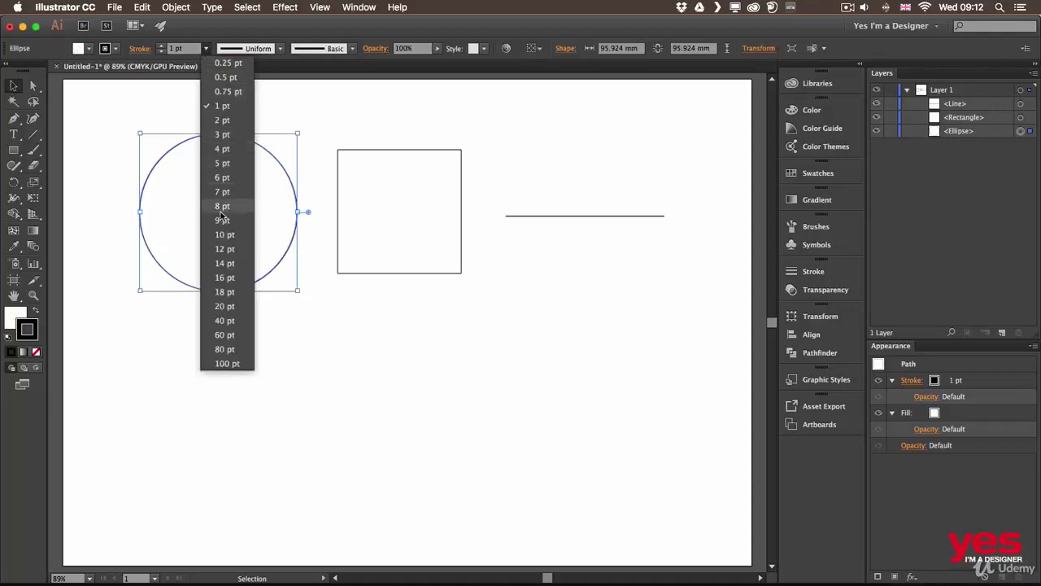
pyautogui.click(228, 236)
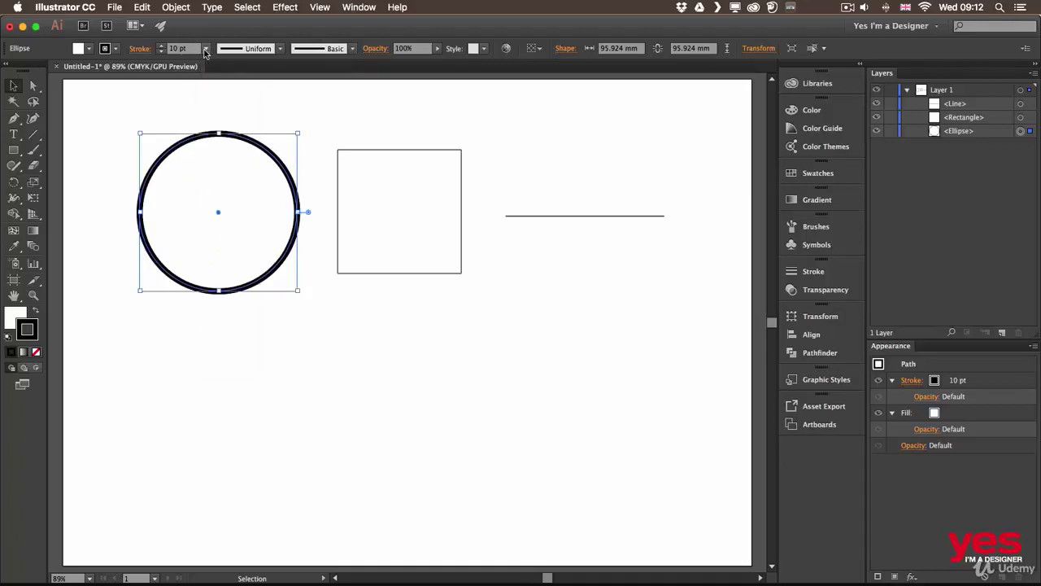
# Step the circle's stroke weight in small and large increments, ending at 20 pt.
pyautogui.click(161, 46)
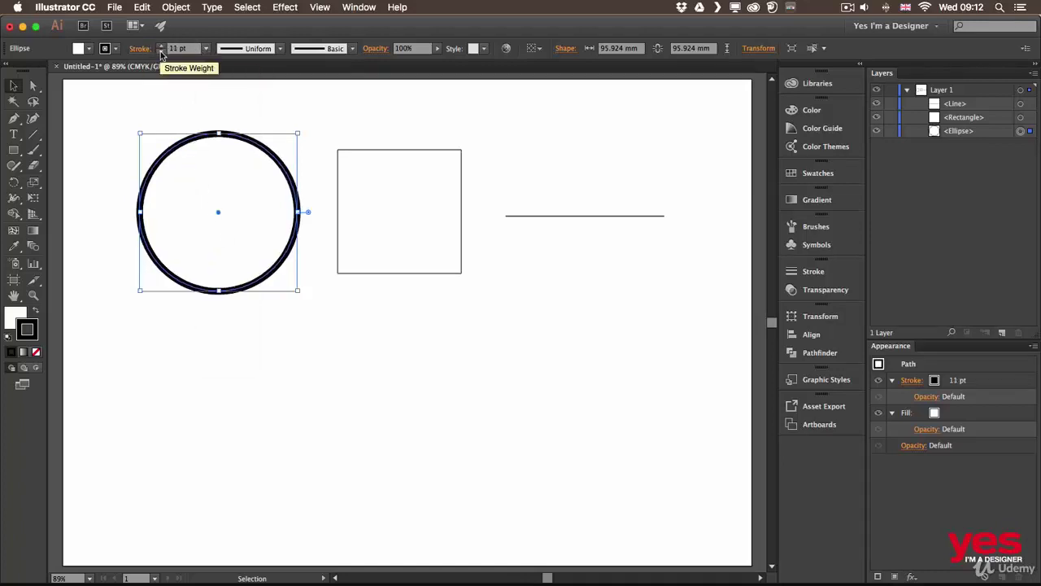
pyautogui.click(161, 51)
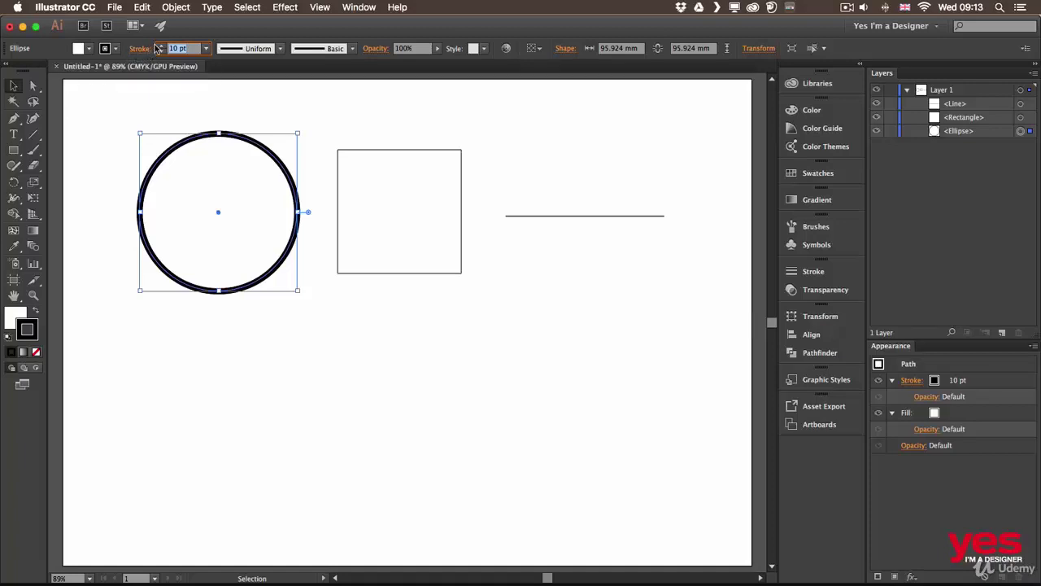
pyautogui.keyDown('shift'); pyautogui.click(159, 46); pyautogui.keyUp('shift')
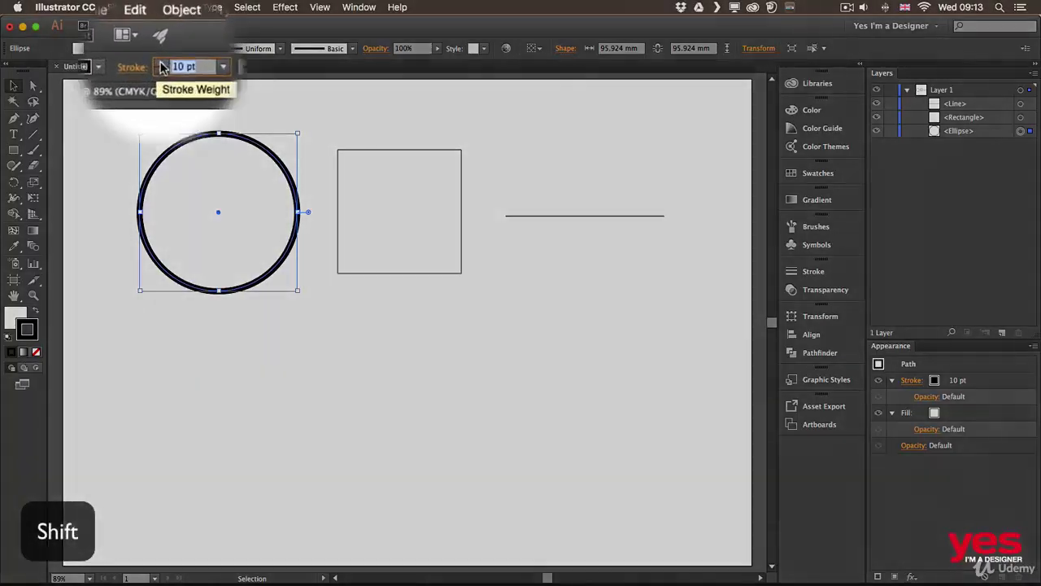
pyautogui.keyDown('shift'); pyautogui.click(162, 89); pyautogui.keyUp('shift')
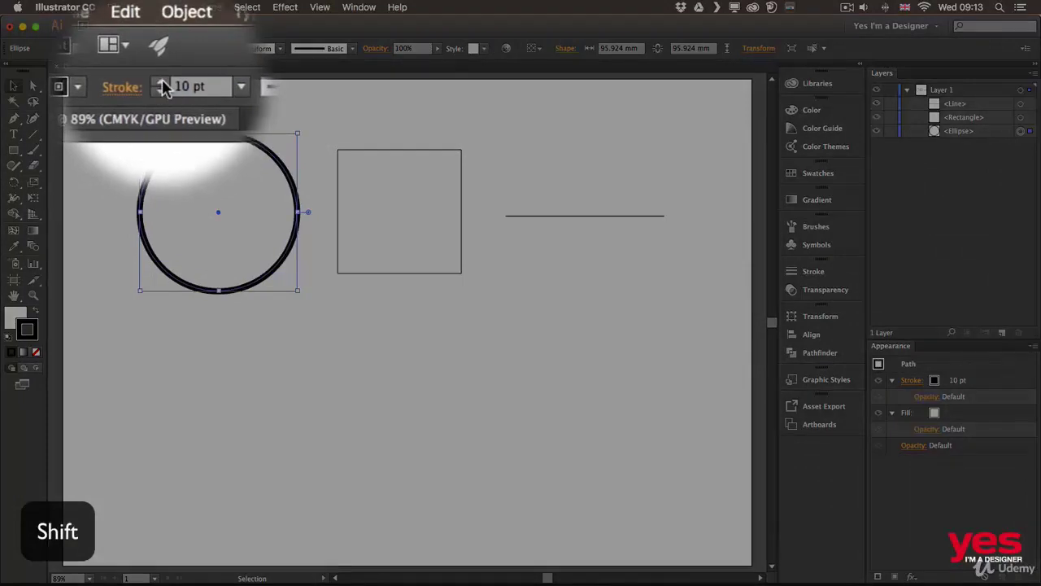
pyautogui.keyDown('shift'); pyautogui.click(161, 82); pyautogui.keyUp('shift')
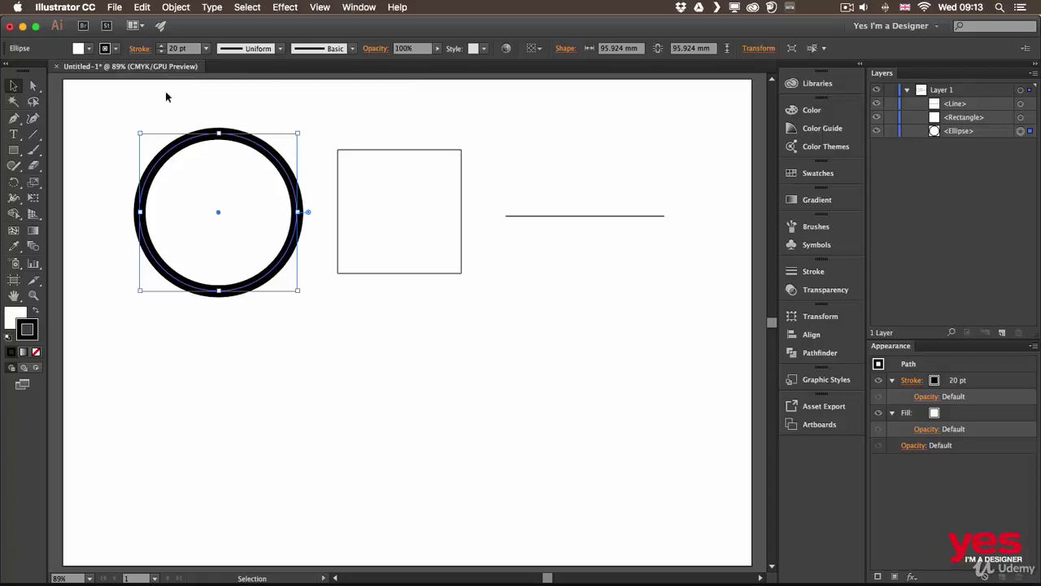
# Apply a cyan swatch to the circle's stroke, and replace it with a light green sampled from the CMYK spectrum.
pyautogui.click(114, 50)
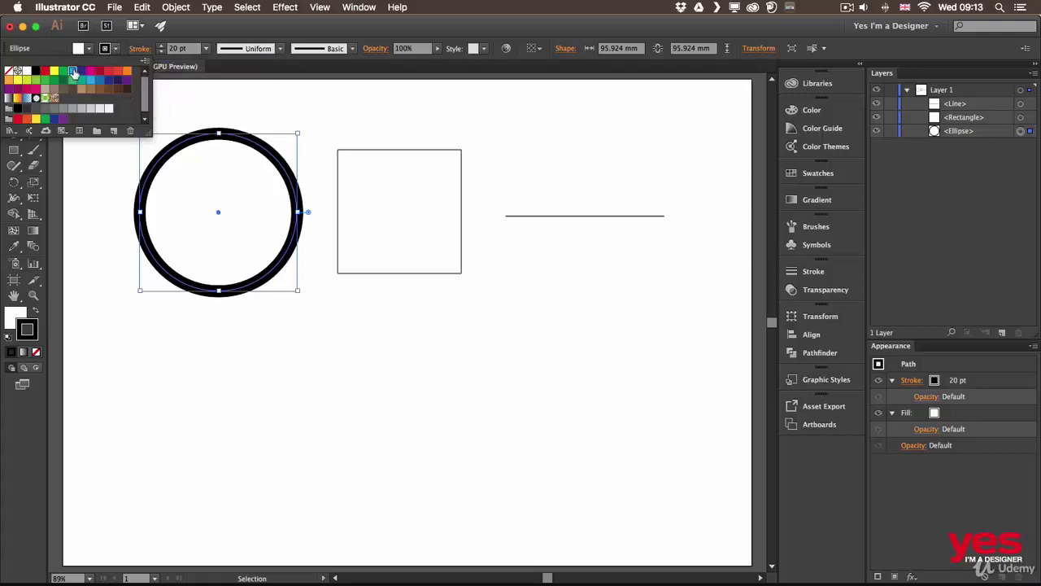
pyautogui.click(73, 72)
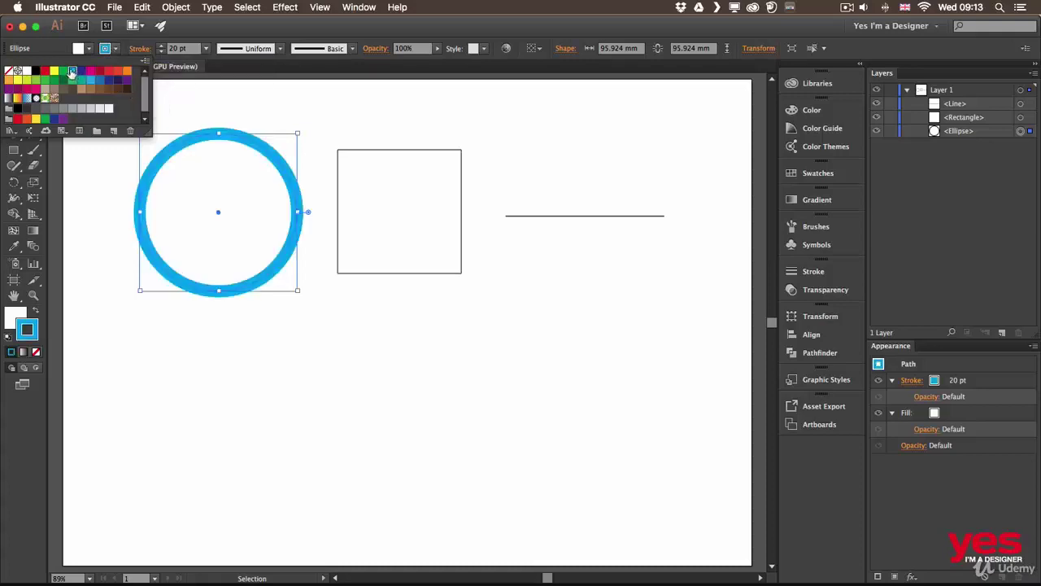
pyautogui.keyDown('shift'); pyautogui.click(109, 51); pyautogui.keyUp('shift')
pyautogui.keyDown('shift'); pyautogui.click(114, 51); pyautogui.keyUp('shift')
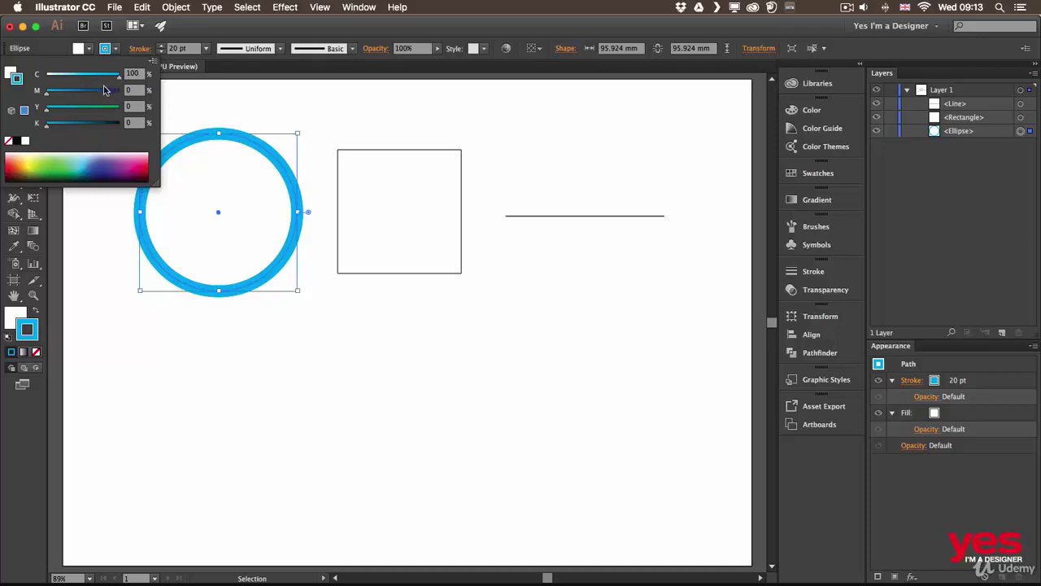
pyautogui.click(63, 159)
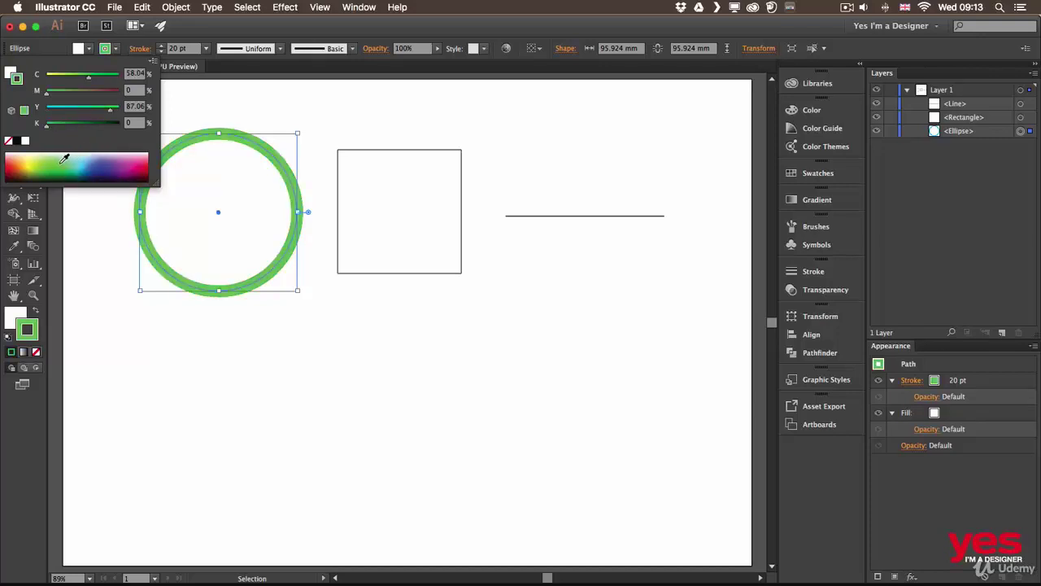
pyautogui.click(103, 154)
pyautogui.click(51, 155)
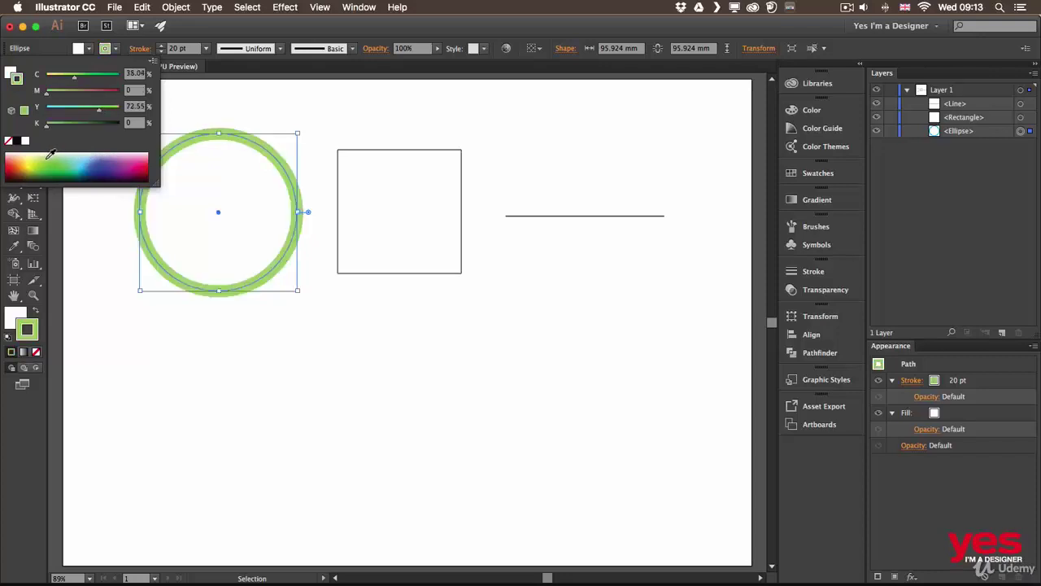
# Invert the circle's stroke colour.
pyautogui.click(152, 62)
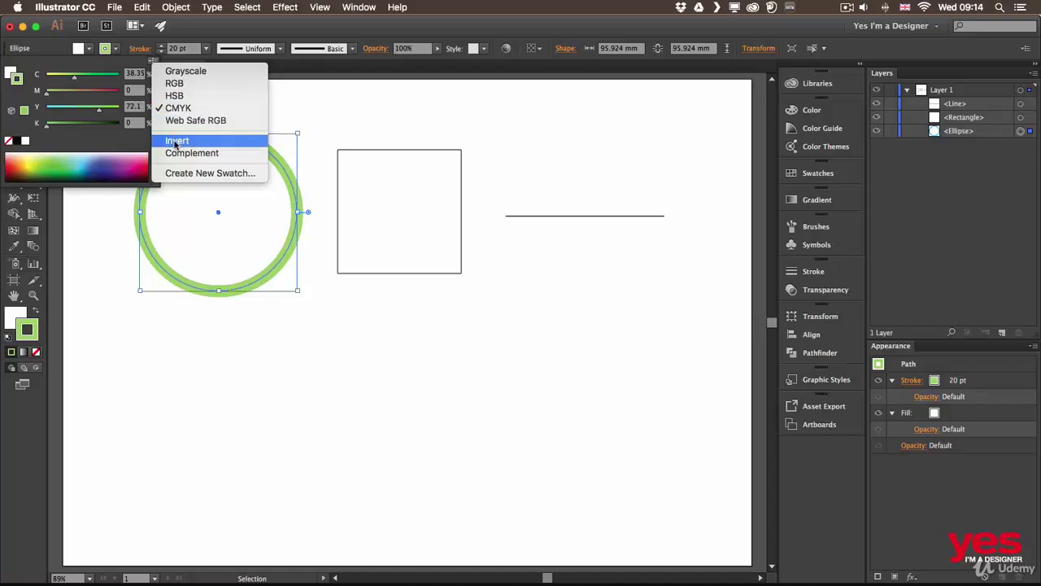
pyautogui.click(180, 143)
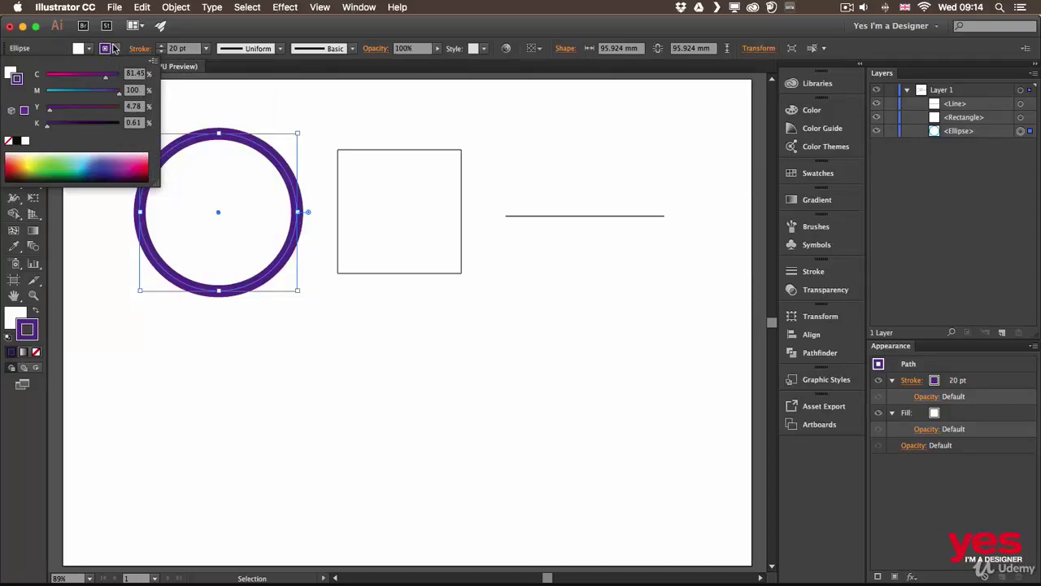
pyautogui.click(87, 50)
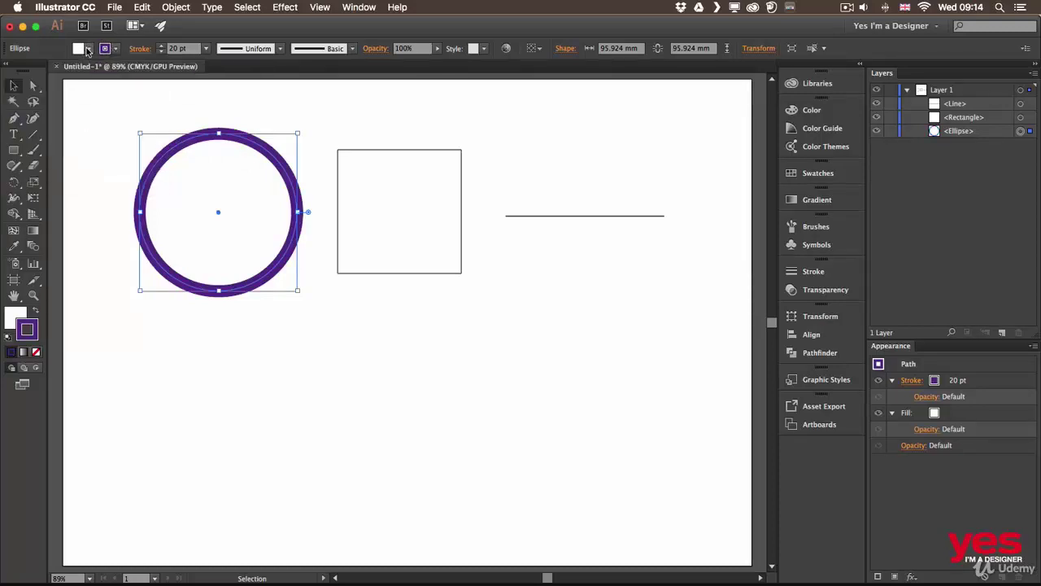
# Fill the circle with a bright yellow-green sampled from the CMYK spectrum.
pyautogui.click(88, 51)
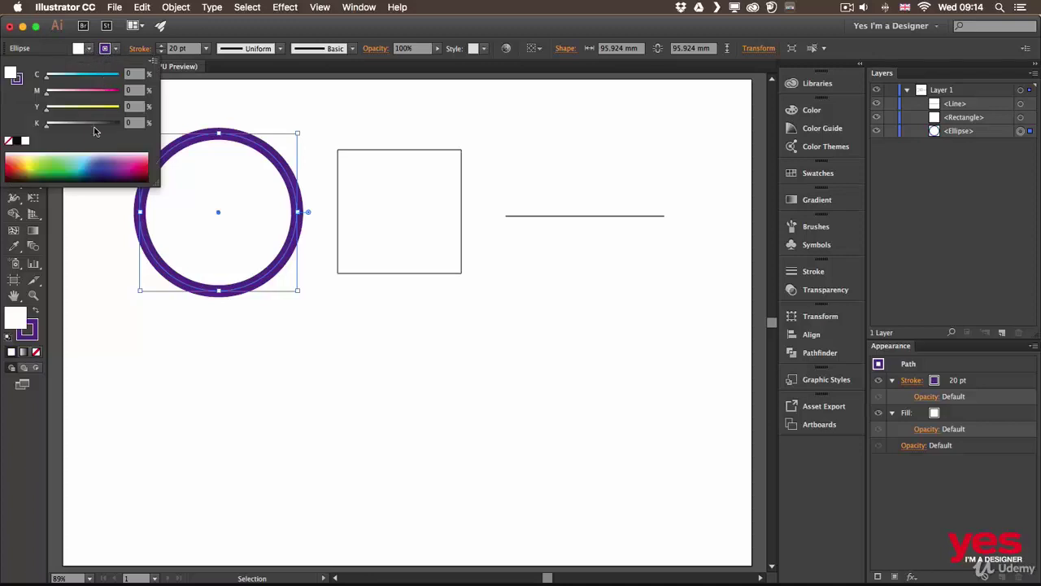
pyautogui.click(33, 161)
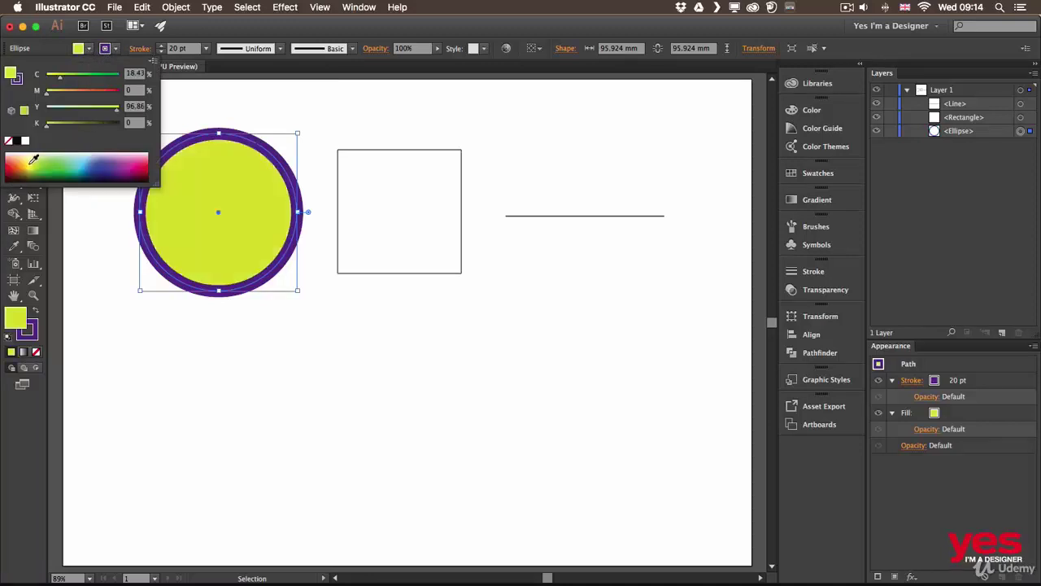
pyautogui.click(91, 50)
pyautogui.click(90, 50)
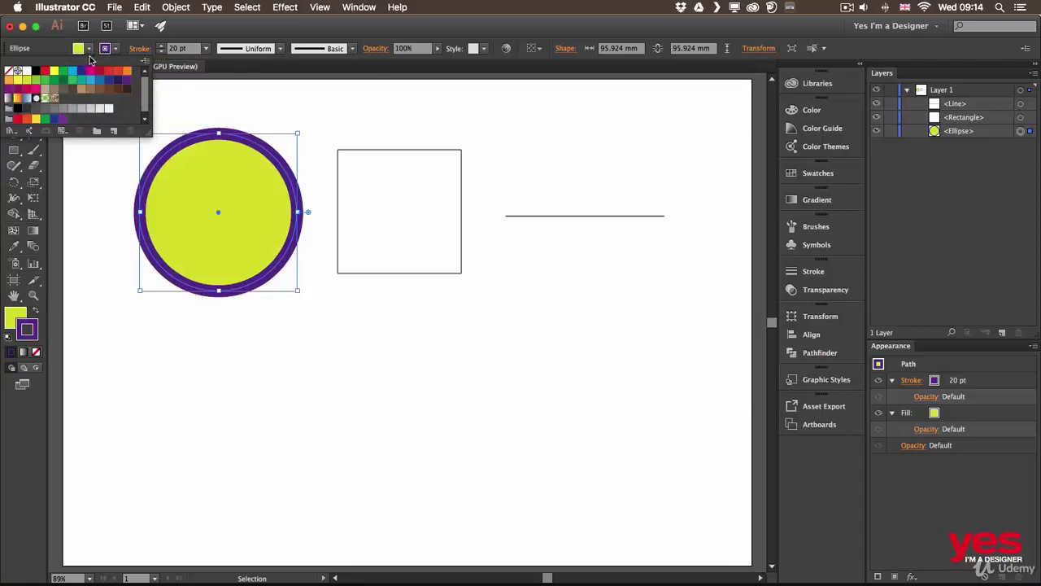
pyautogui.click(89, 54)
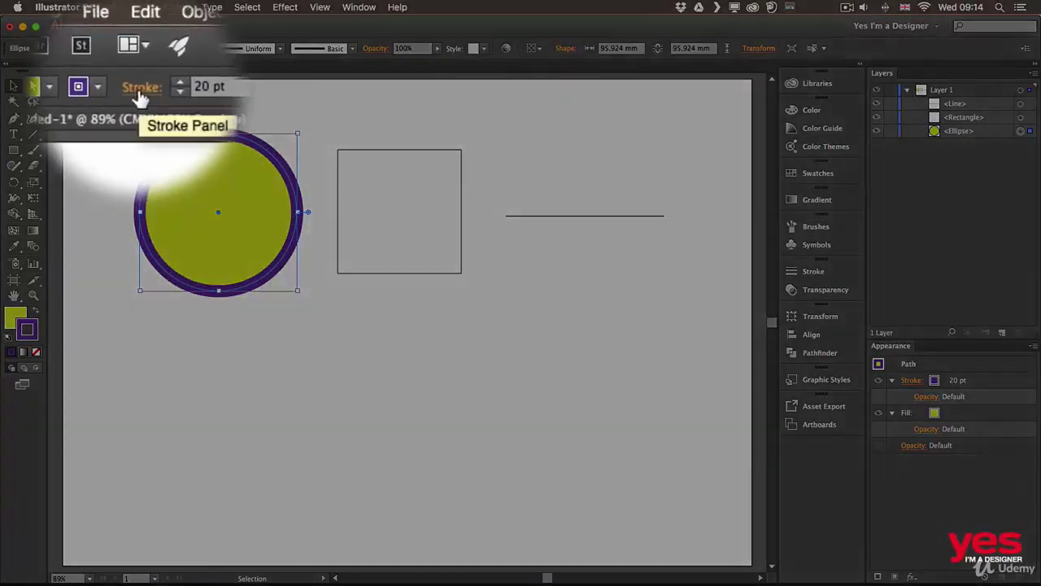
# Open the docked Stroke settings and show their full set of options.
pyautogui.click(140, 96)
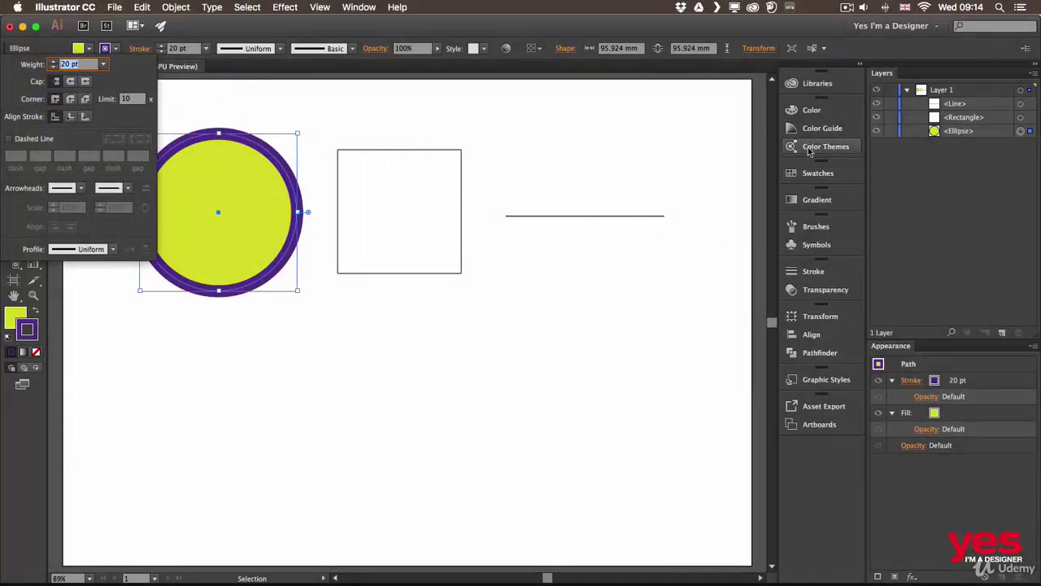
pyautogui.click(814, 271)
pyautogui.click(814, 271)
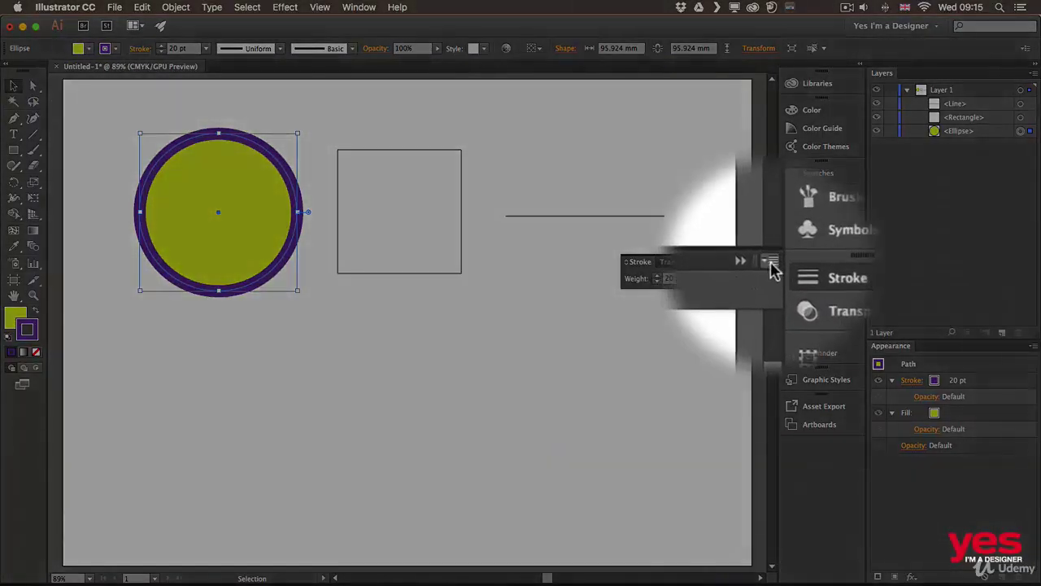
pyautogui.click(770, 262)
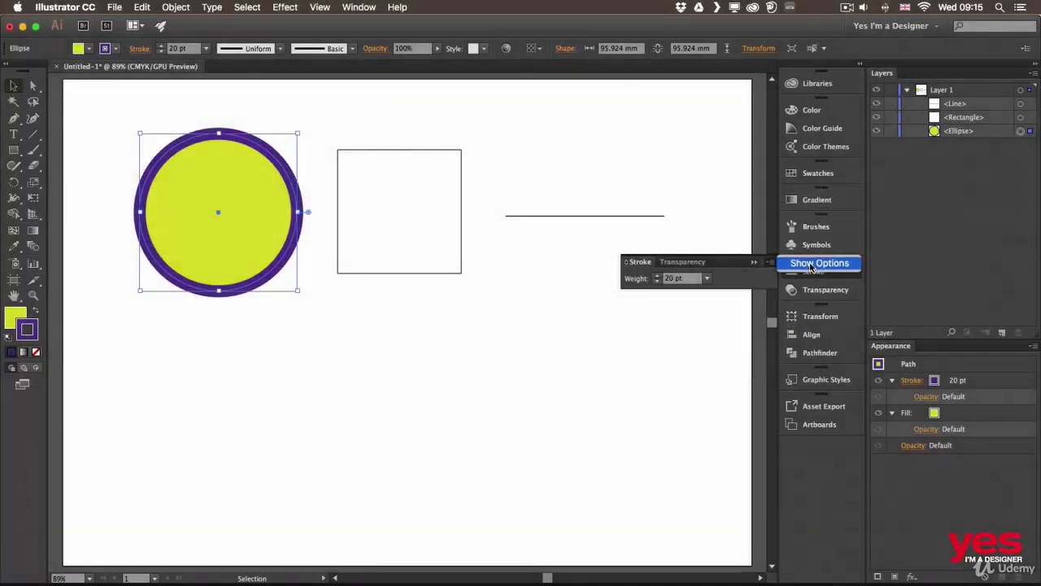
pyautogui.click(812, 264)
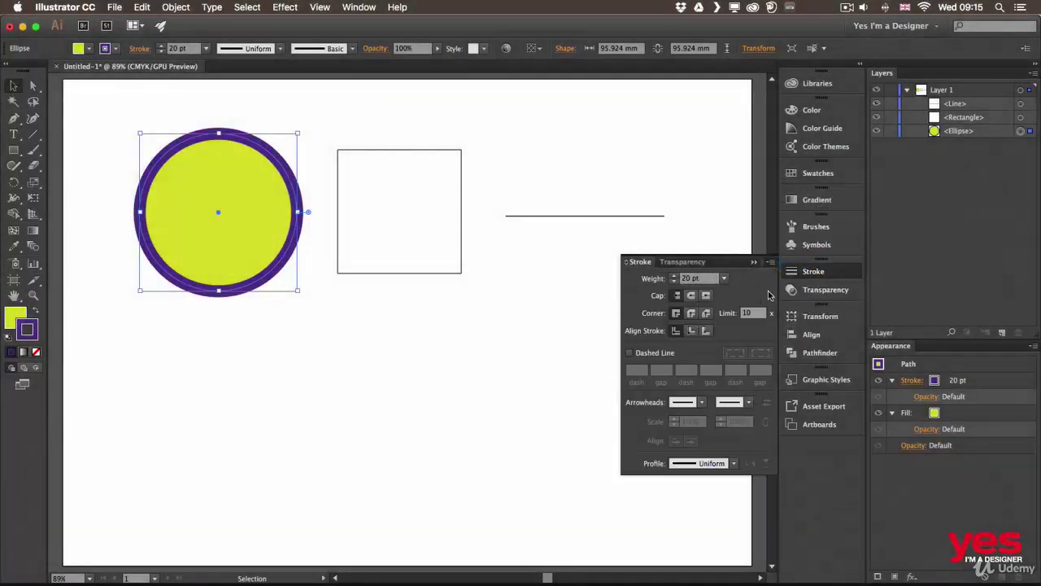
# Try aligning the circle's stroke to the inside and to the outside, and return it to centre alignment.
pyautogui.click(140, 51)
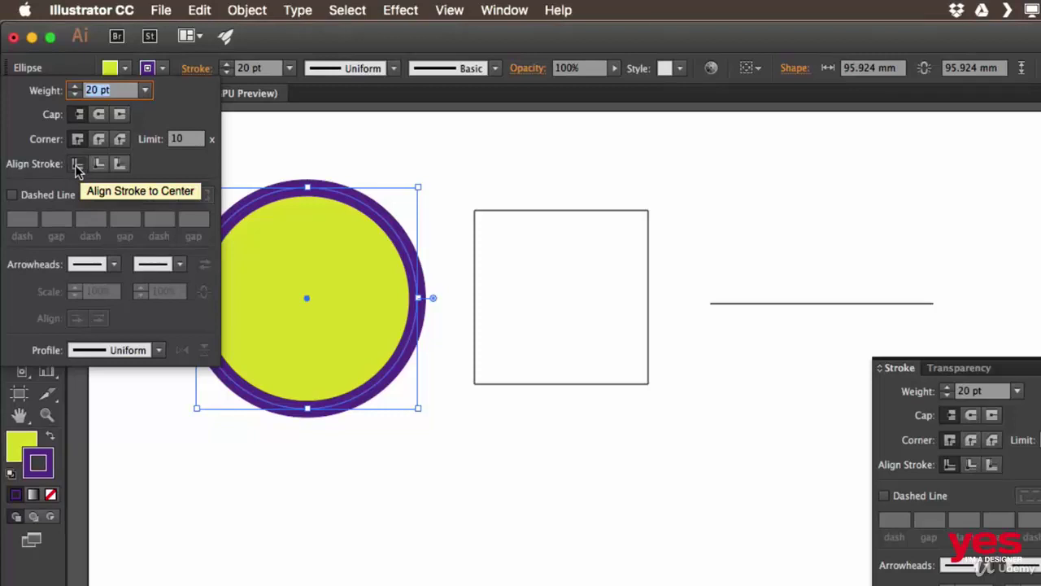
pyautogui.click(98, 164)
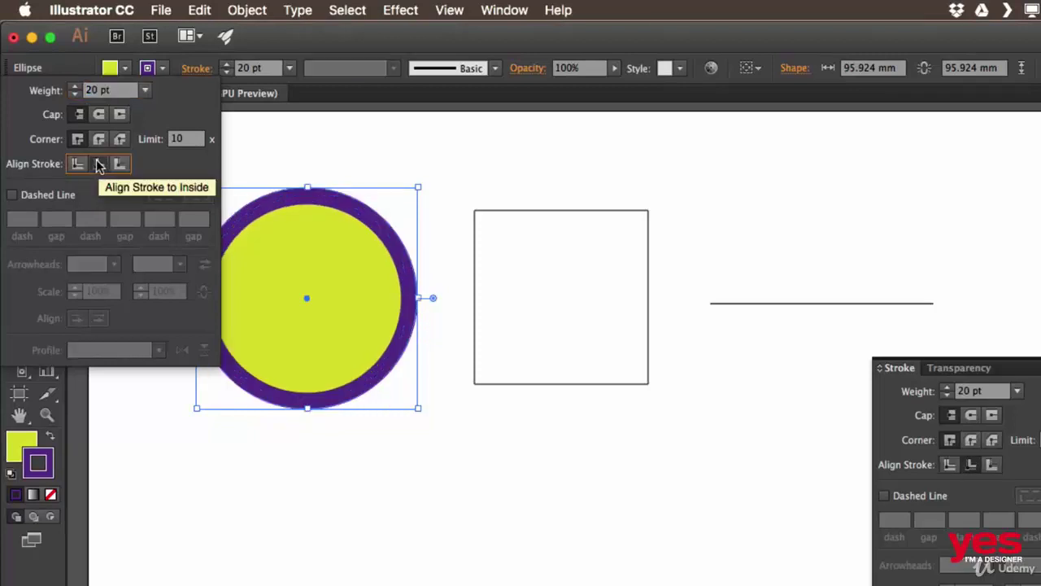
pyautogui.click(119, 164)
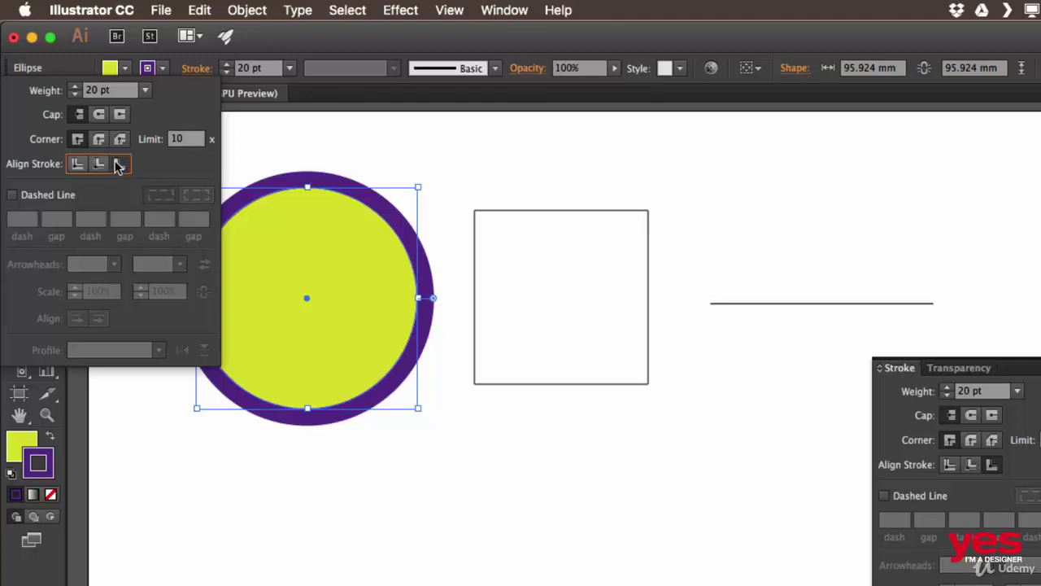
pyautogui.click(77, 164)
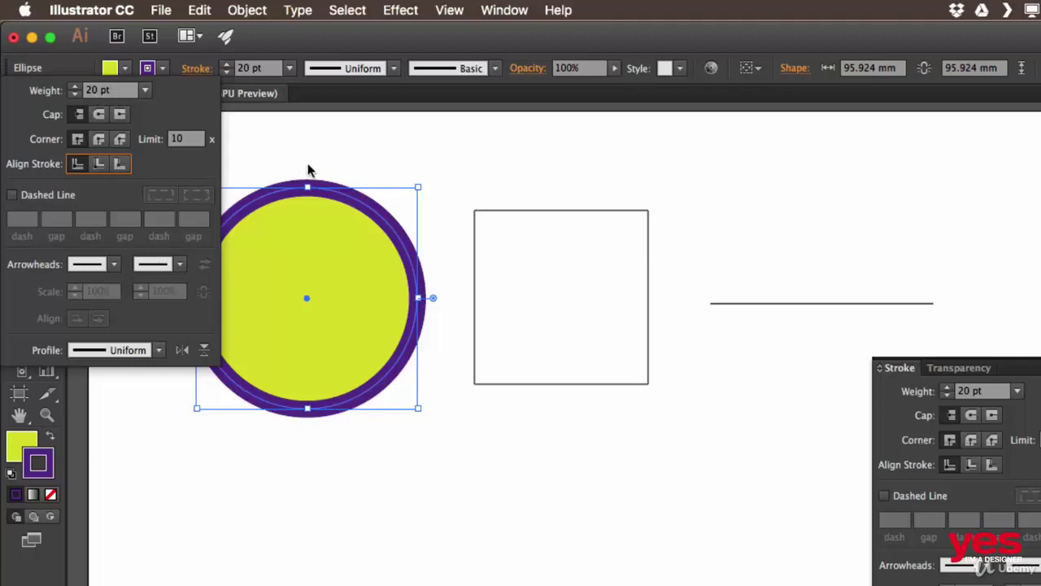
# Turn the circle's outline into a dashed line with a 12 pt dash.
pyautogui.click(64, 197)
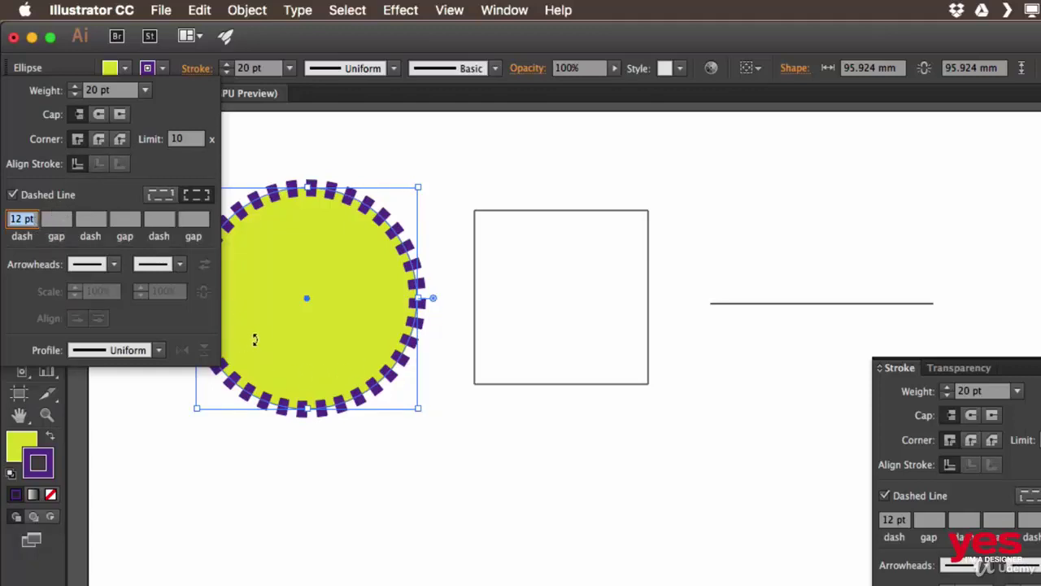
pyautogui.click(316, 115)
pyautogui.click(1040, 379)
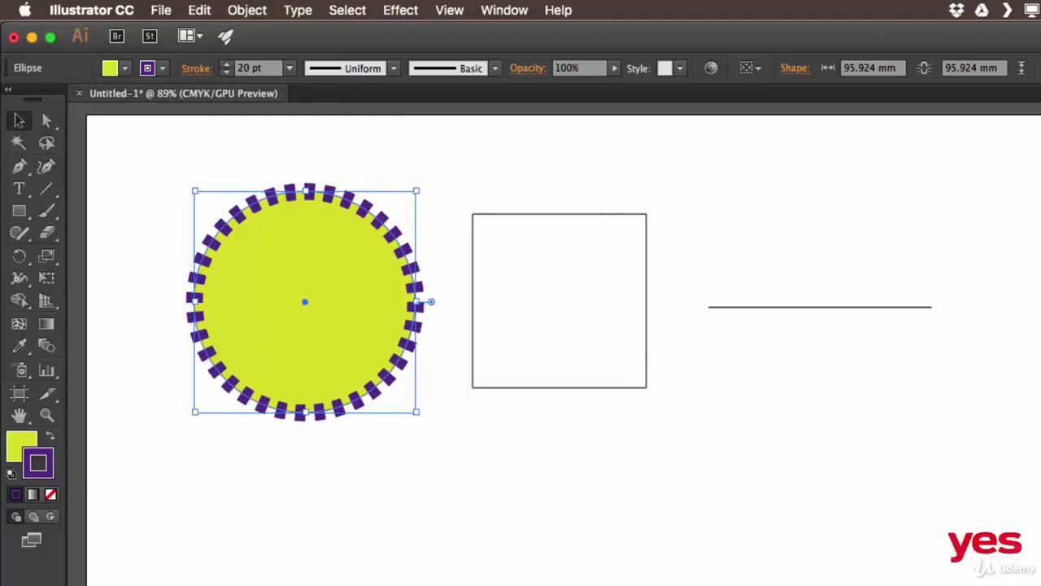
# Lengthen the dashes of the circle's outline, trying values up to 60 pt, and settle on a 30 pt dash.
pyautogui.press('space')
pyautogui.moveTo(392, 194); pyautogui.dragTo(510, 171)
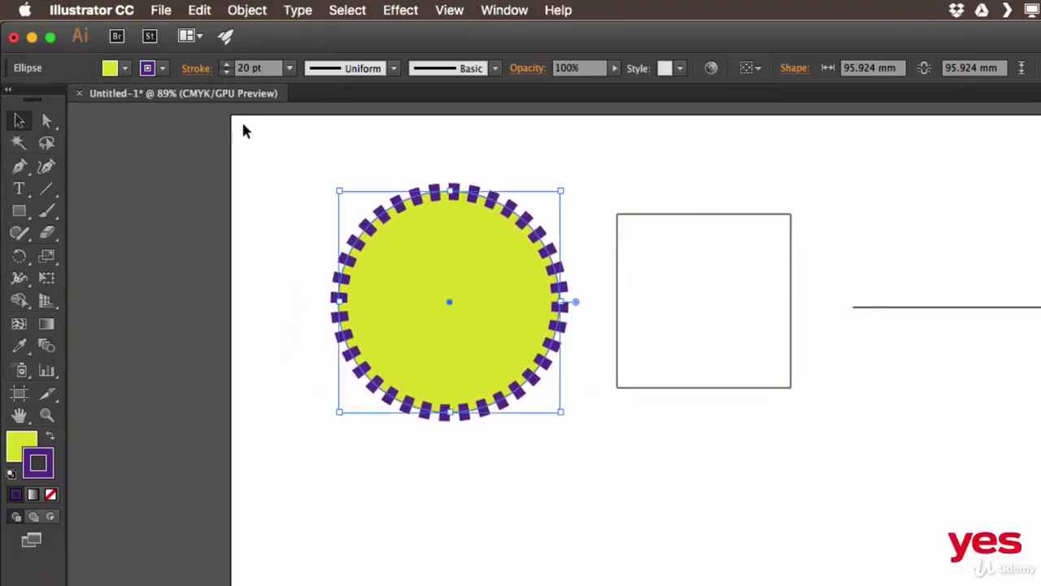
pyautogui.click(196, 70)
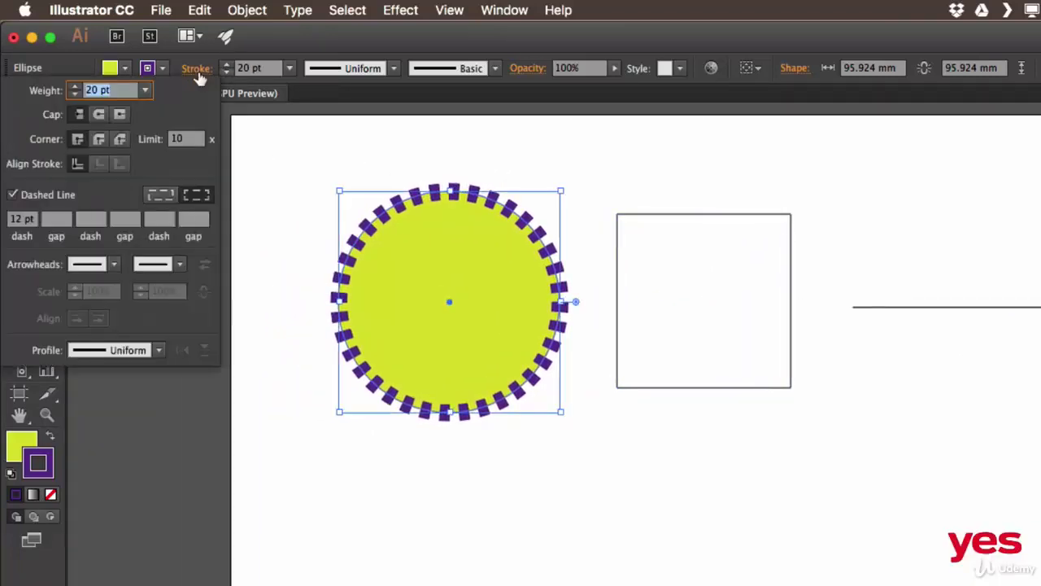
pyautogui.click(19, 220)
pyautogui.press('Up')
pyautogui.press('Up')
pyautogui.press('Up')
pyautogui.press('Up')
pyautogui.press('Up')
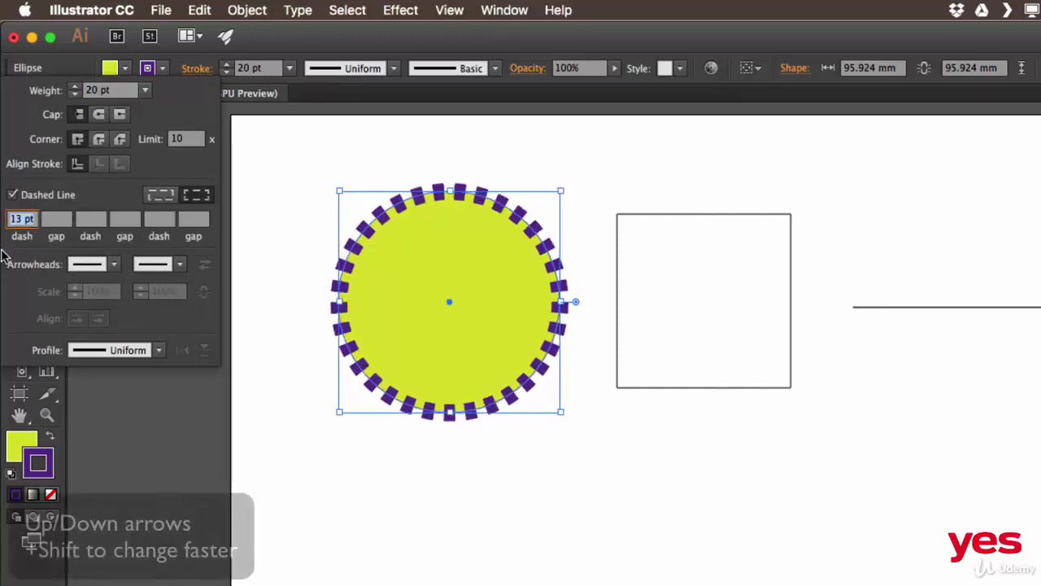
pyautogui.press('Up')
pyautogui.press('Up')
pyautogui.press('Up')
pyautogui.press('Up')
pyautogui.press('Up')
pyautogui.press('Up')
pyautogui.press('Up')
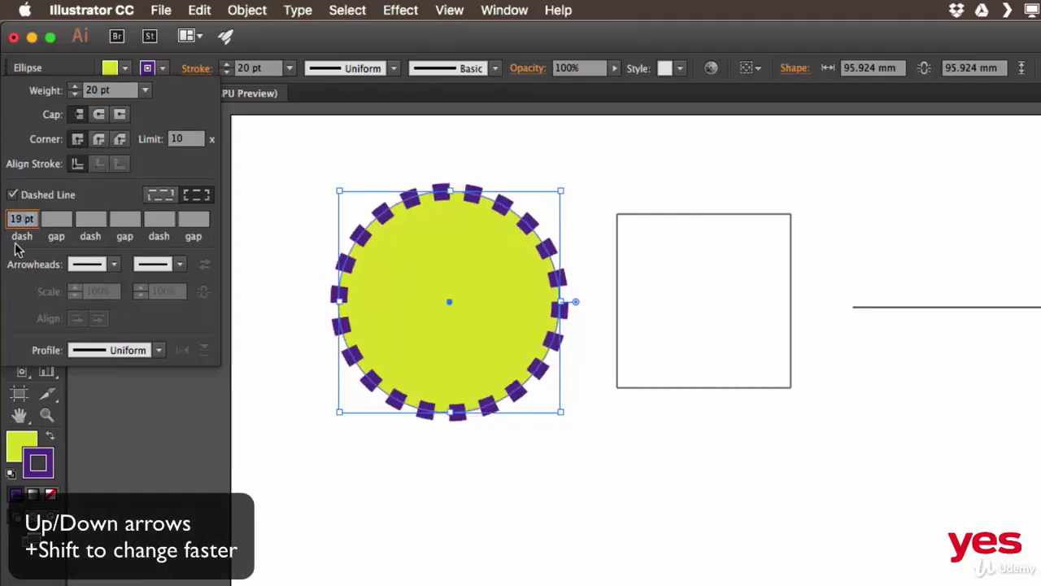
pyautogui.press('Up')
pyautogui.press('Up')
pyautogui.press('Up')
pyautogui.press('Up')
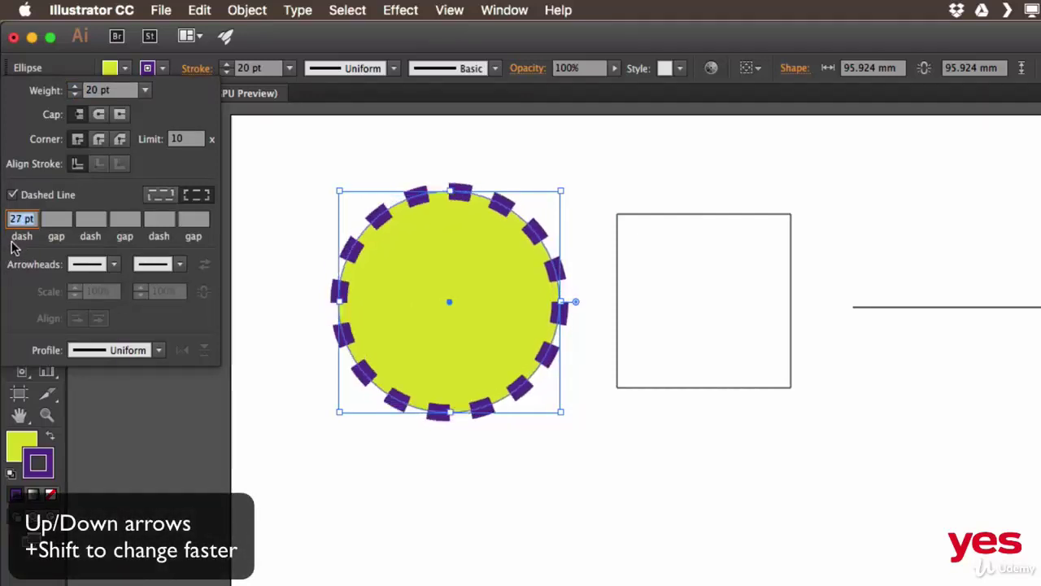
pyautogui.hotkey('shift', 'Up')
pyautogui.hotkey('shift', 'Up')
pyautogui.hotkey('shift', 'Up')
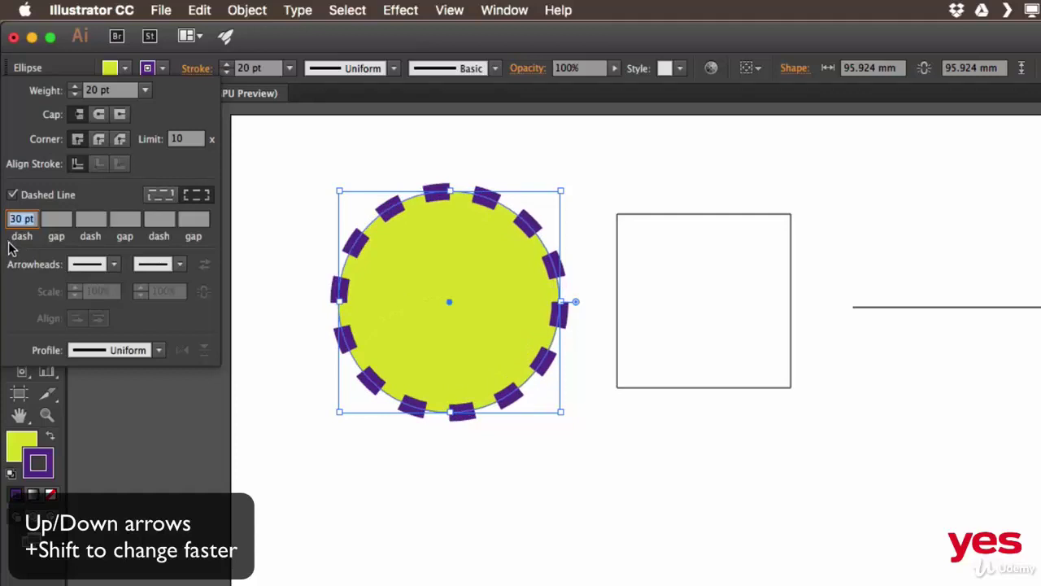
pyautogui.hotkey('shift', 'Up')
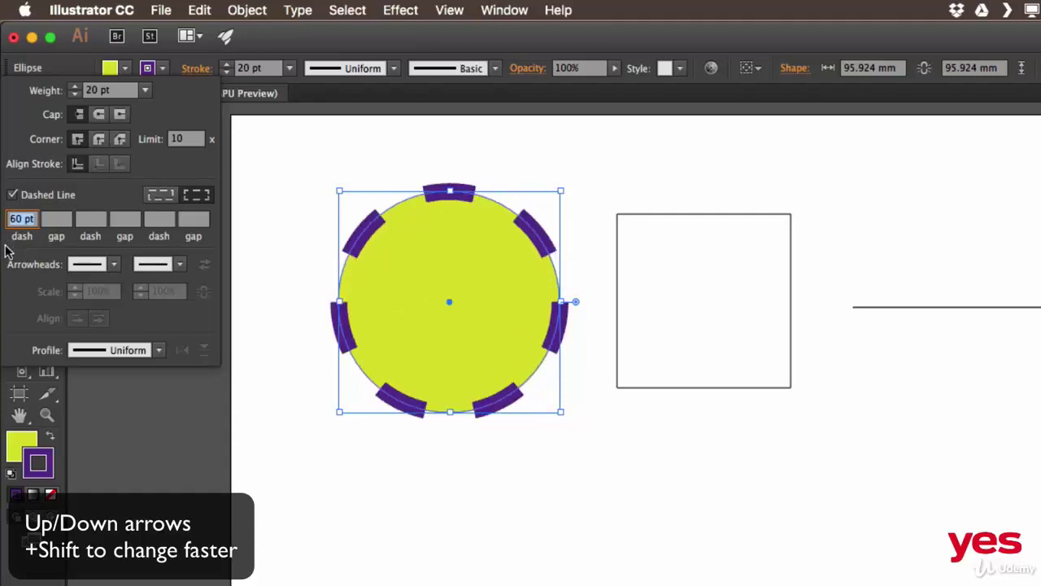
pyautogui.hotkey('shift', 'Down')
pyautogui.hotkey('shift', 'Down')
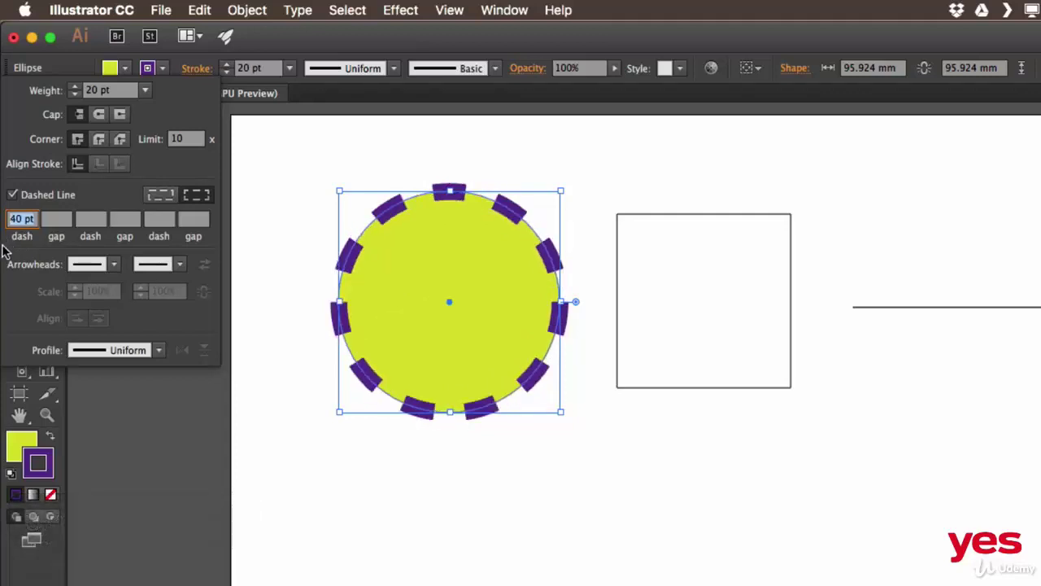
pyautogui.hotkey('shift', 'Down')
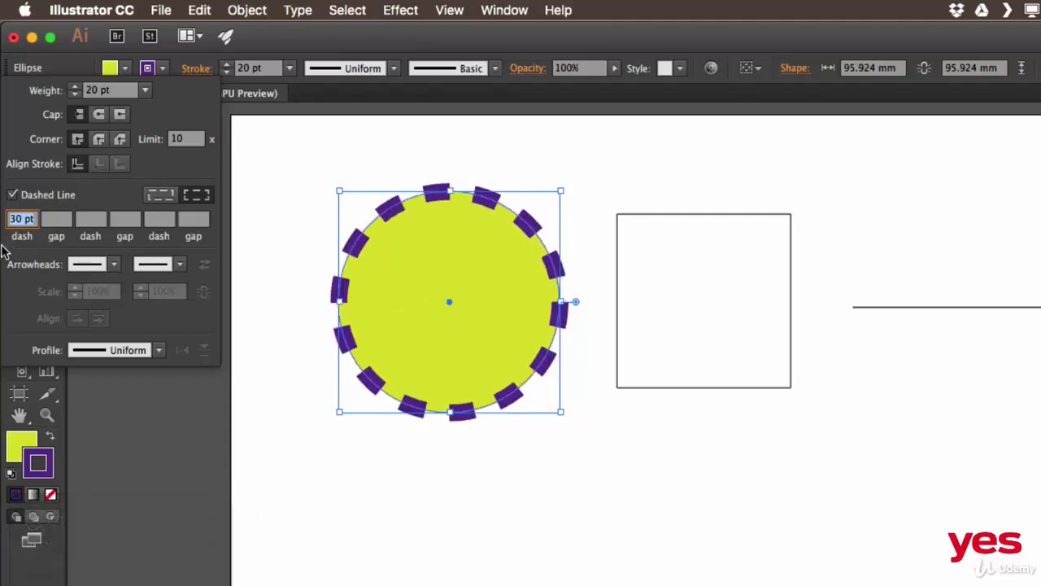
# Give the circle's dashed outline its own gap value, starting at 1 pt and widening it to 10 pt.
pyautogui.click(61, 220)
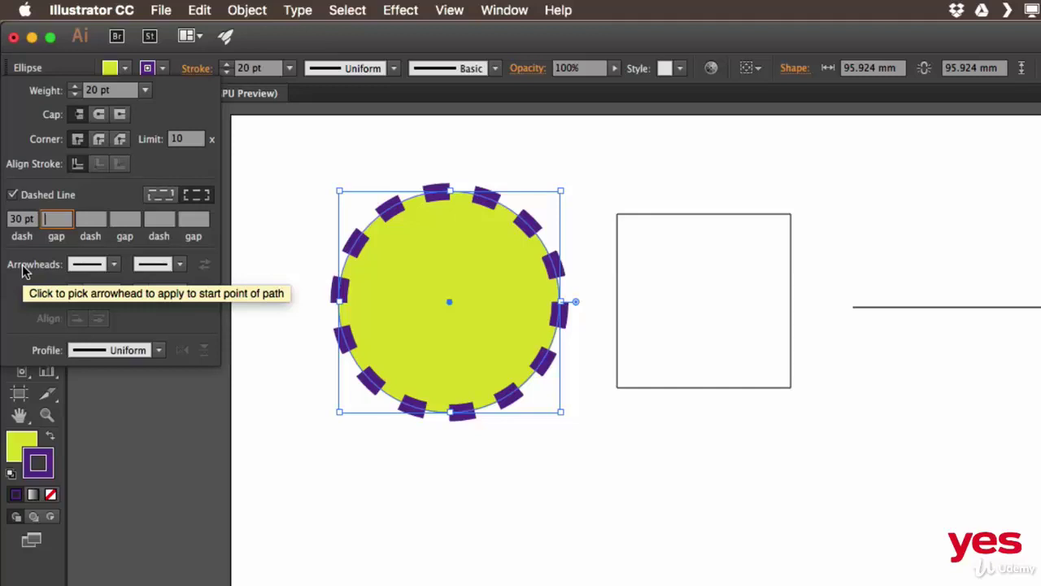
pyautogui.write('1')
pyautogui.press('Return')
pyautogui.press('Up')
pyautogui.press('Up')
pyautogui.press('Up')
pyautogui.press('Up')
pyautogui.press('Up')
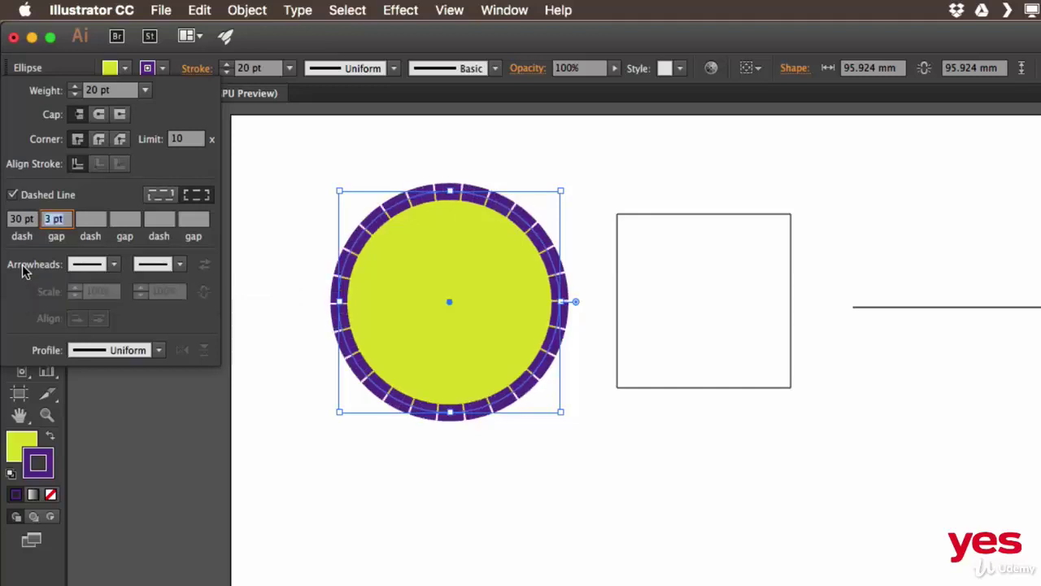
pyautogui.press('Up')
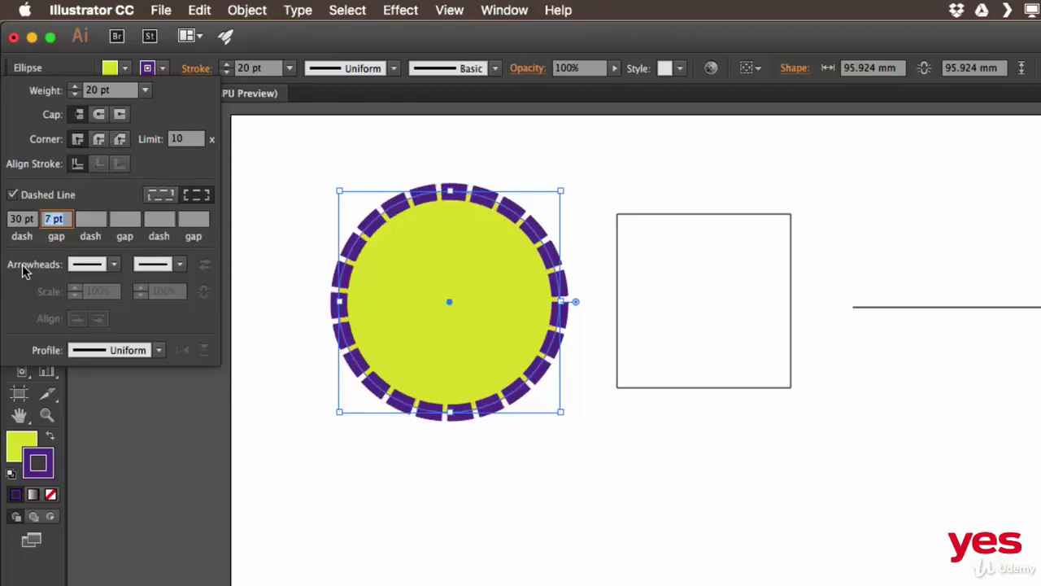
pyautogui.press('Up')
pyautogui.press('Up')
pyautogui.press('Up')
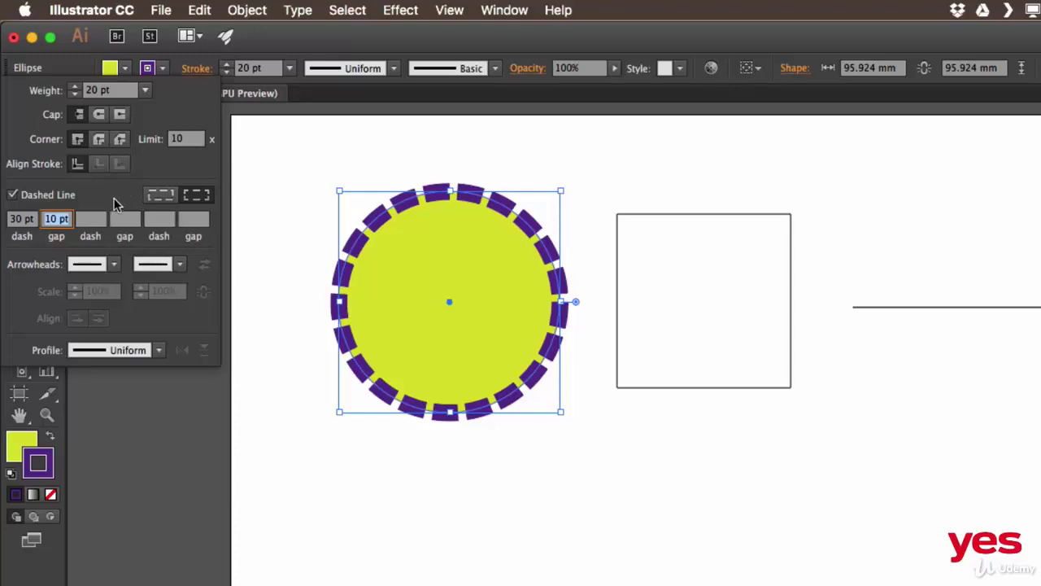
# Apply round caps to the circle's dashes and widen the gap between them to 30 pt.
pyautogui.click(97, 116)
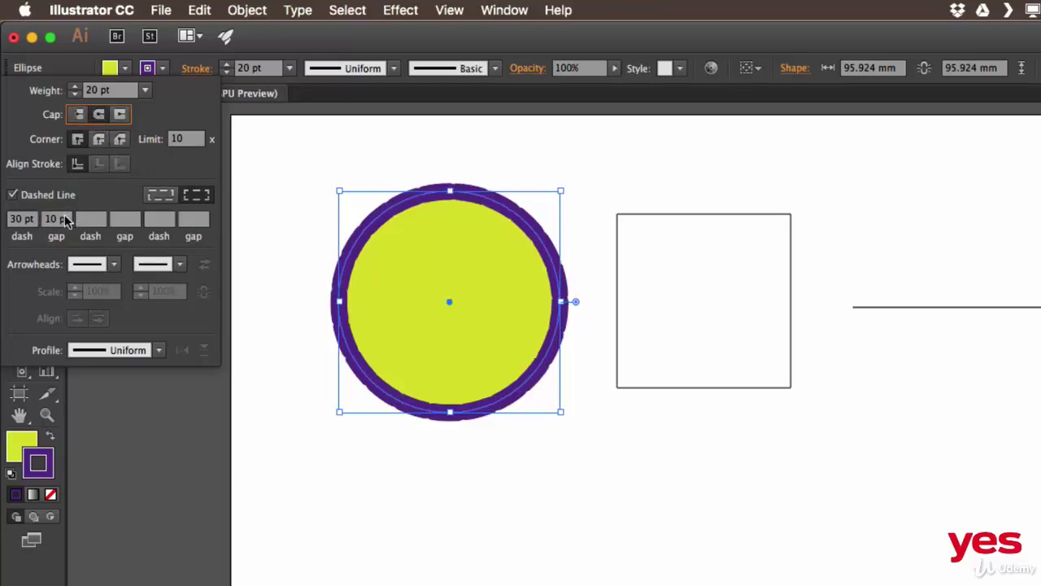
pyautogui.doubleClick(59, 220)
pyautogui.write('15')
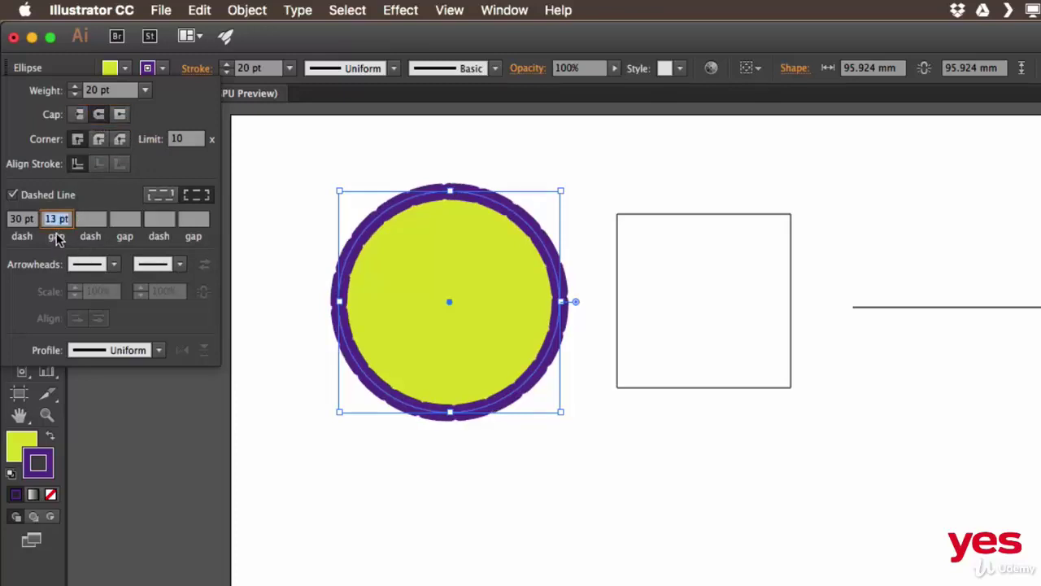
pyautogui.press('Return')
pyautogui.press('Up')
pyautogui.press('Up')
pyautogui.press('Up')
pyautogui.press('Up')
pyautogui.press('Up')
pyautogui.press('Up')
pyautogui.press('Up')
pyautogui.press('Up')
pyautogui.press('Up')
pyautogui.press('Up')
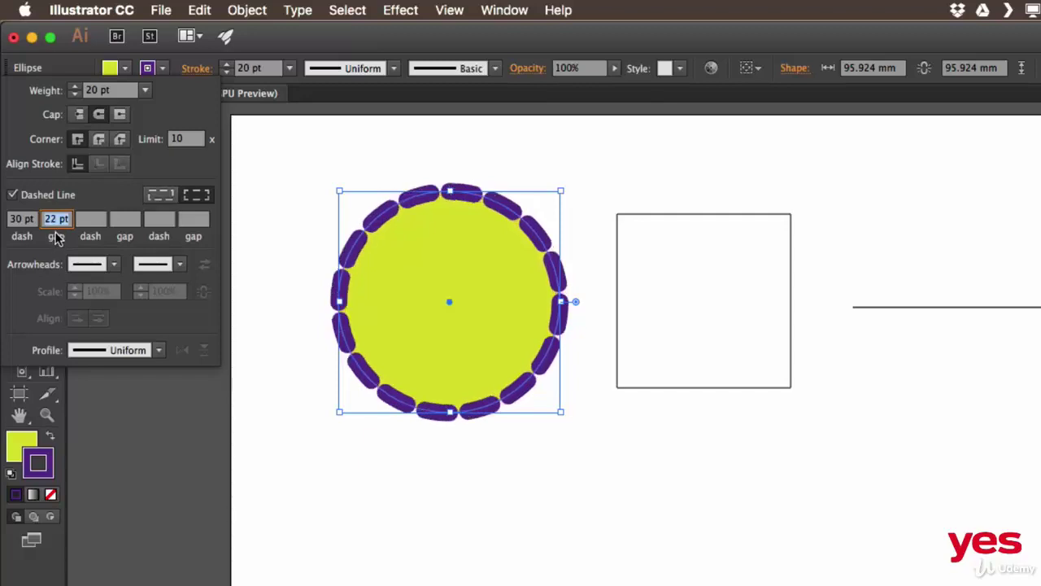
pyautogui.press('Up')
pyautogui.press('Up')
pyautogui.press('Up')
pyautogui.press('Up')
pyautogui.press('Up')
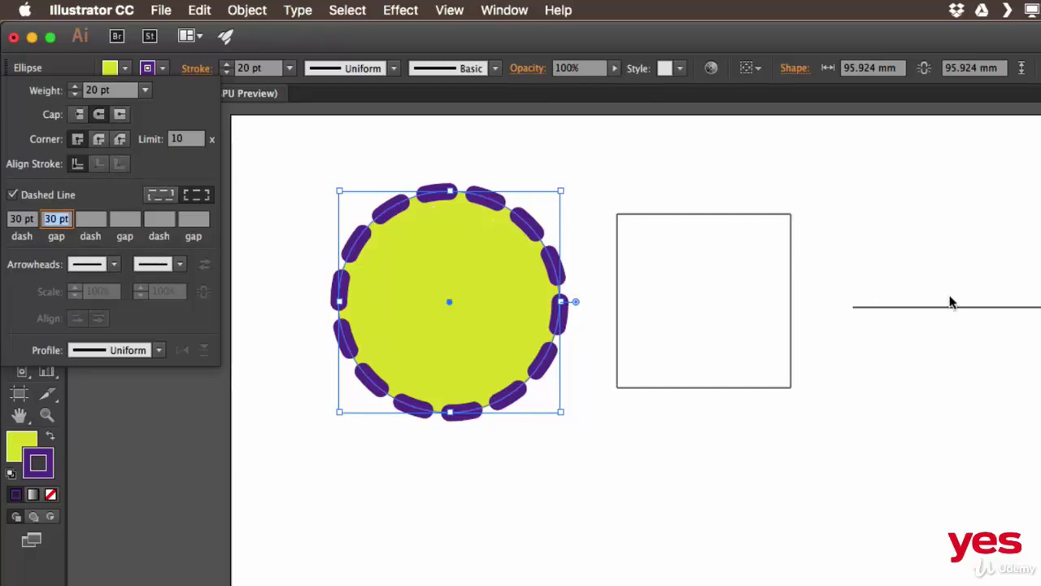
# Copy the circle's fill and dashed stroke onto the straight line with the Eyedropper tool.
pyautogui.click(903, 284)
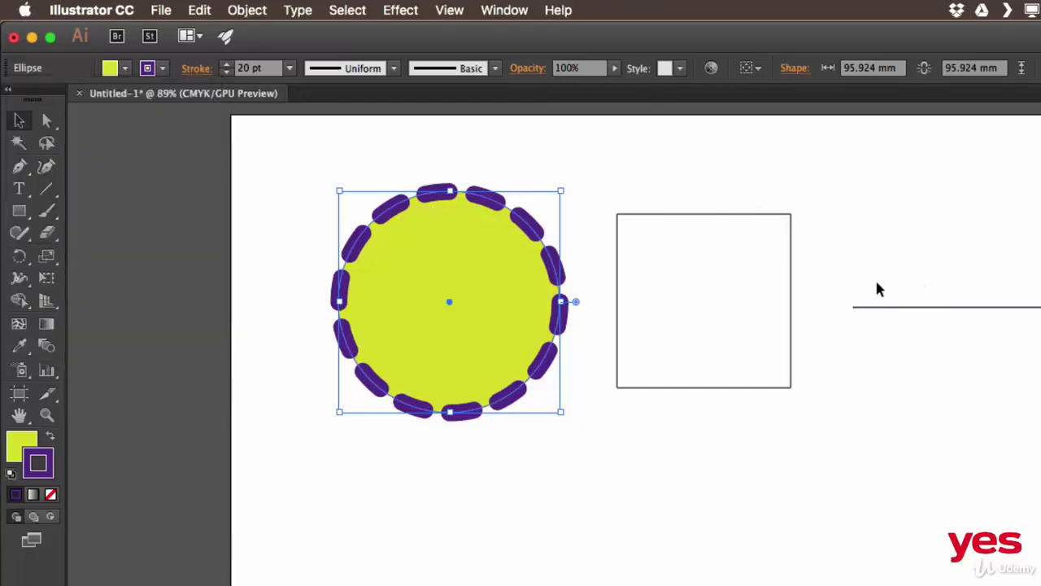
pyautogui.moveTo(899, 330); pyautogui.dragTo(898, 327)
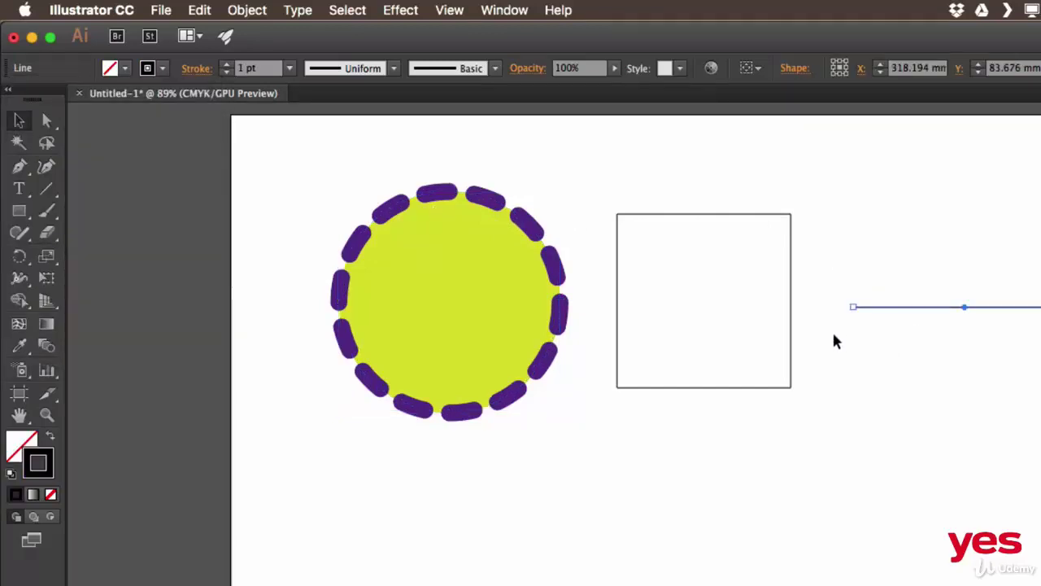
pyautogui.moveTo(436, 296); pyautogui.dragTo(280, 290)
pyautogui.click(19, 346)
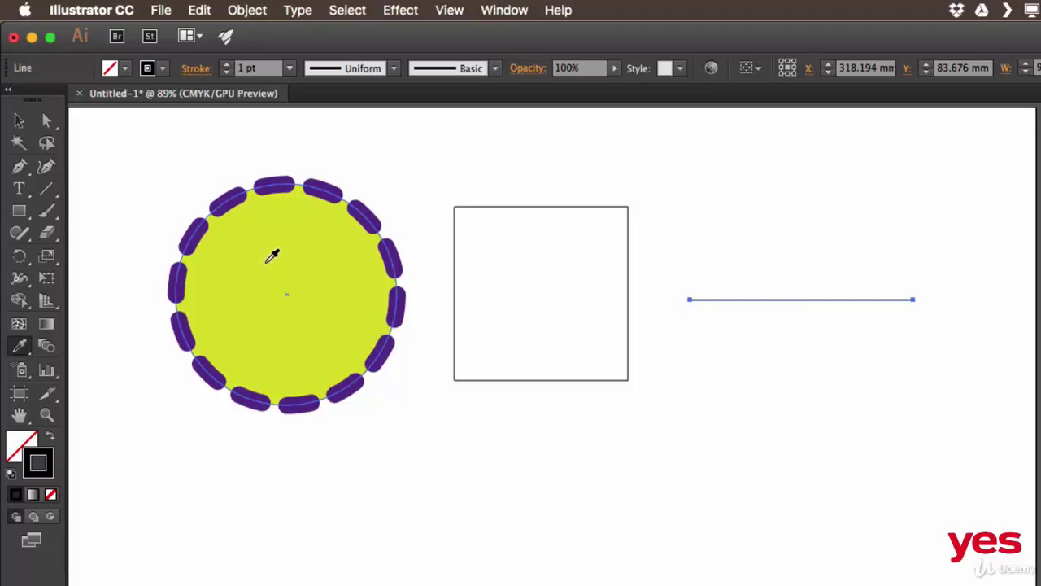
pyautogui.click(307, 221)
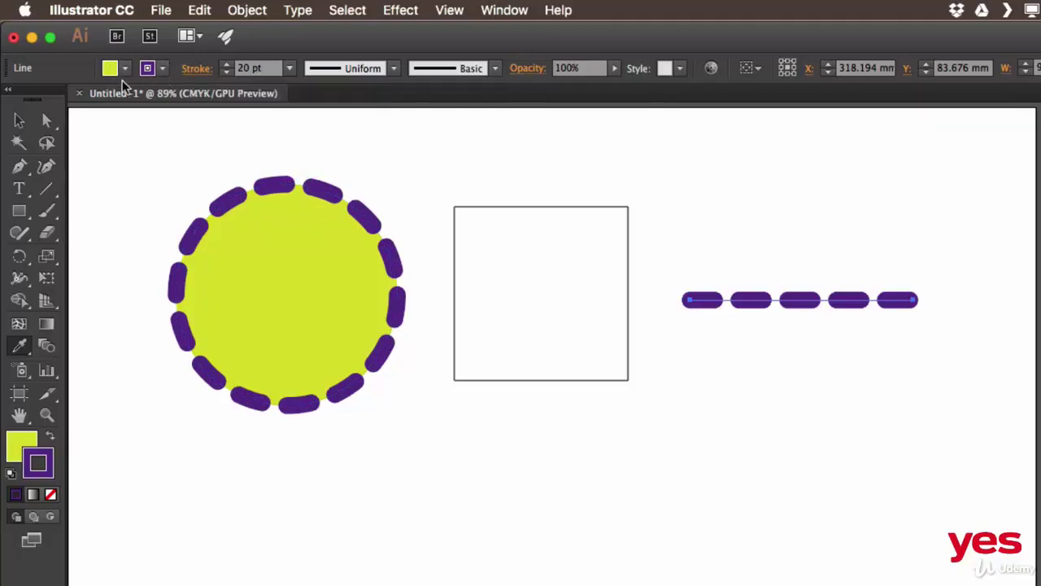
pyautogui.press('v')
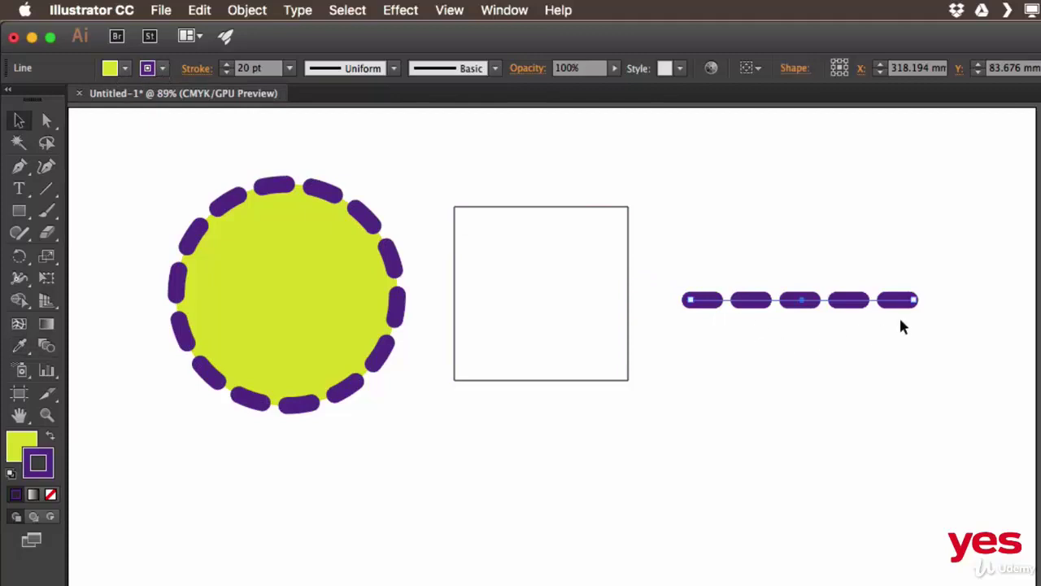
# Copy the circle's fill and dashed stroke onto the square with the Eyedropper tool.
pyautogui.moveTo(509, 167); pyautogui.dragTo(535, 250)
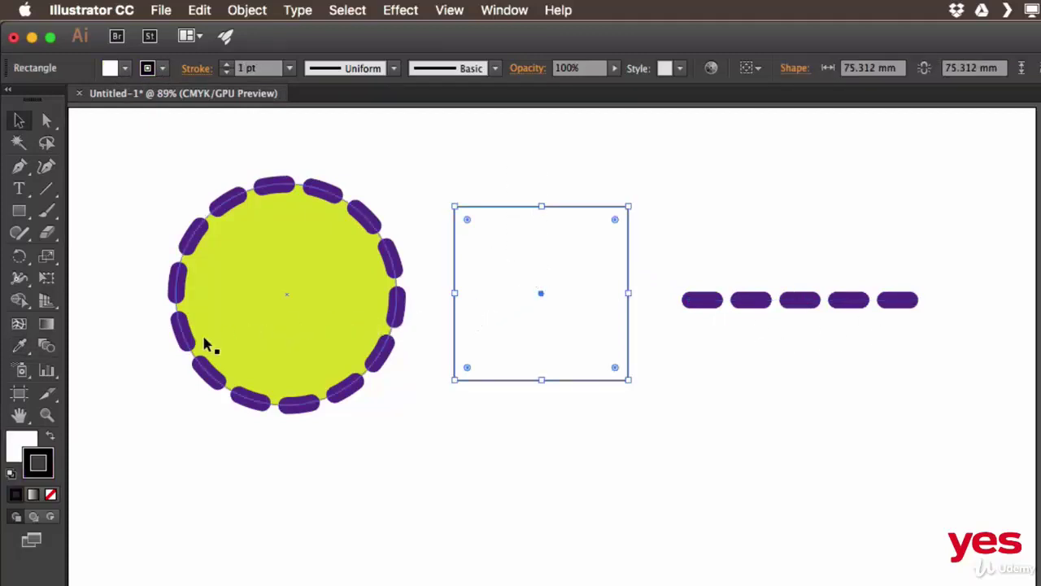
pyautogui.click(21, 348)
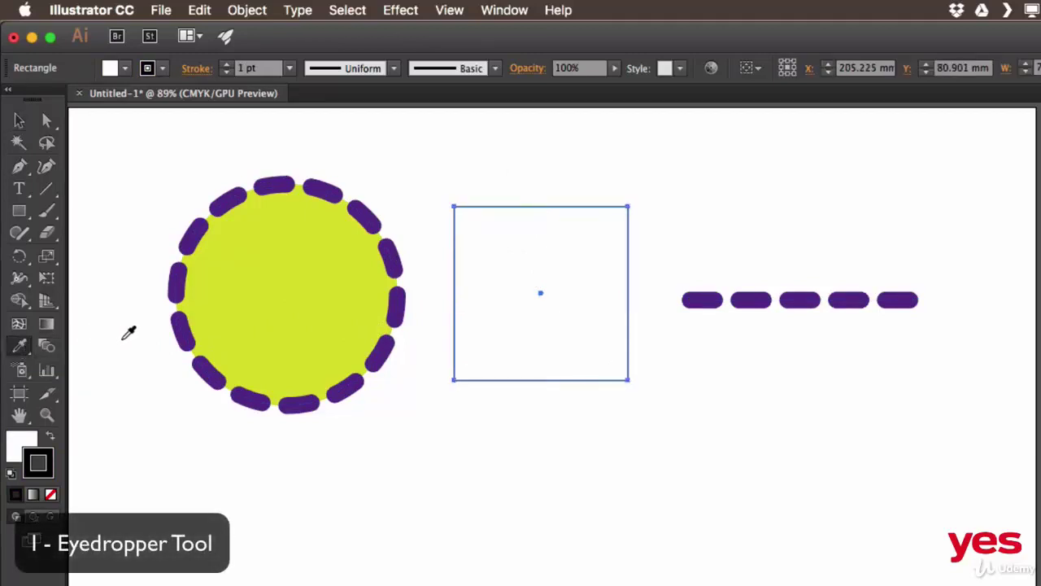
pyautogui.click(308, 252)
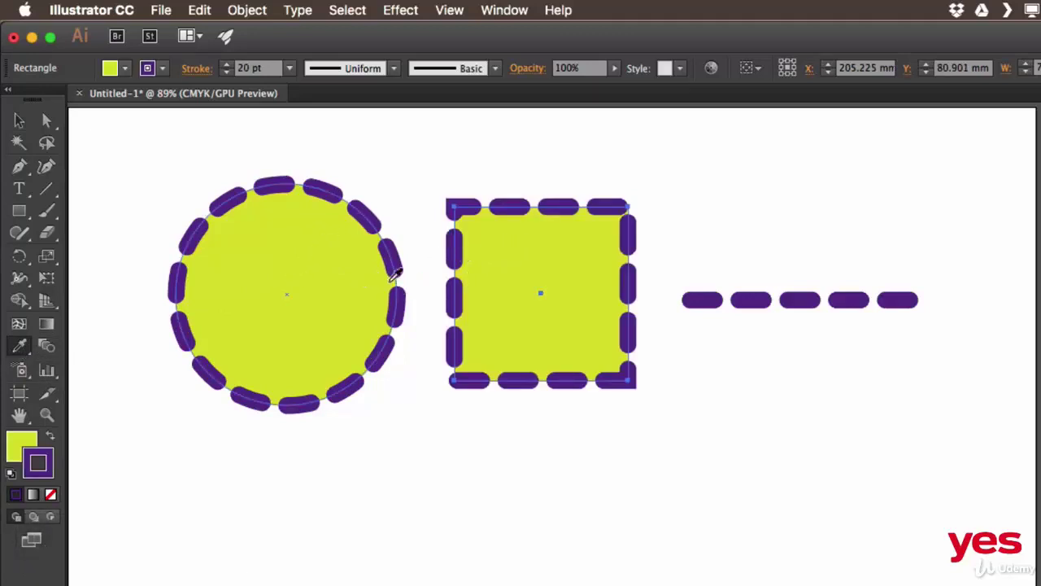
pyautogui.press('v')
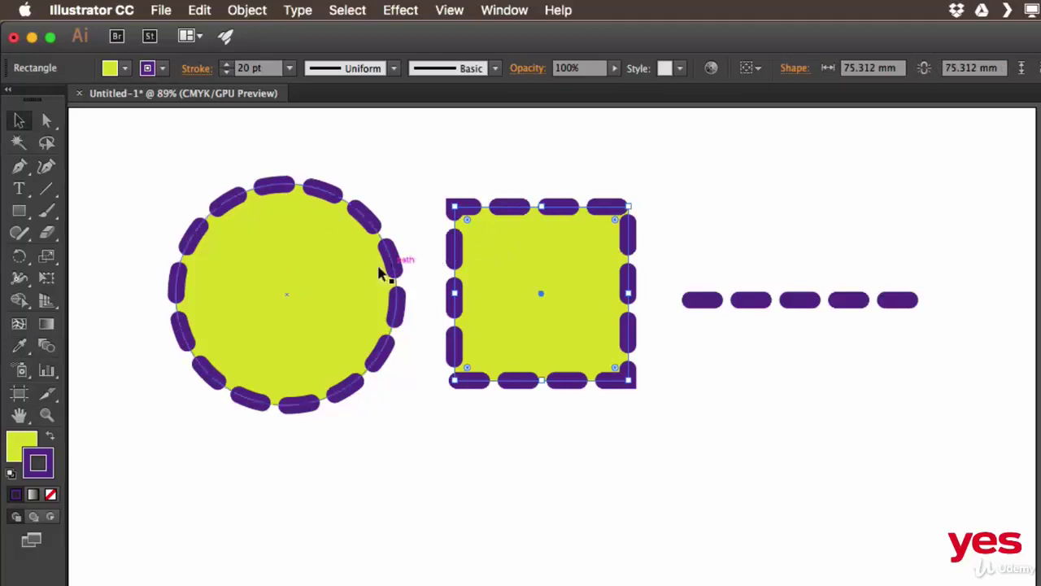
# Compare exact dash and gap lengths with corner-aligned dashes on the square's outline, and keep the dashes aligned to the corners.
pyautogui.click(200, 70)
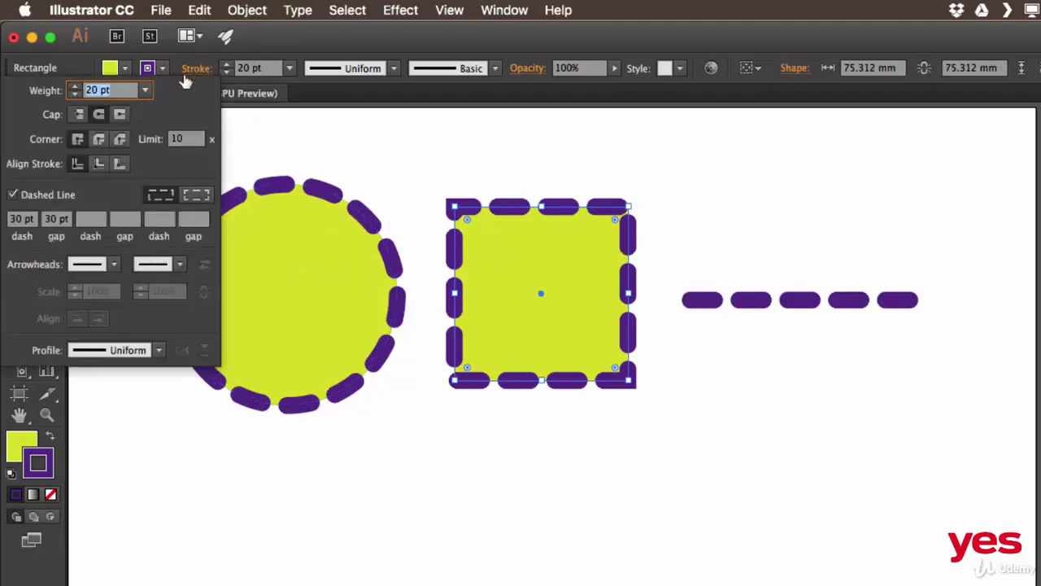
pyautogui.click(199, 198)
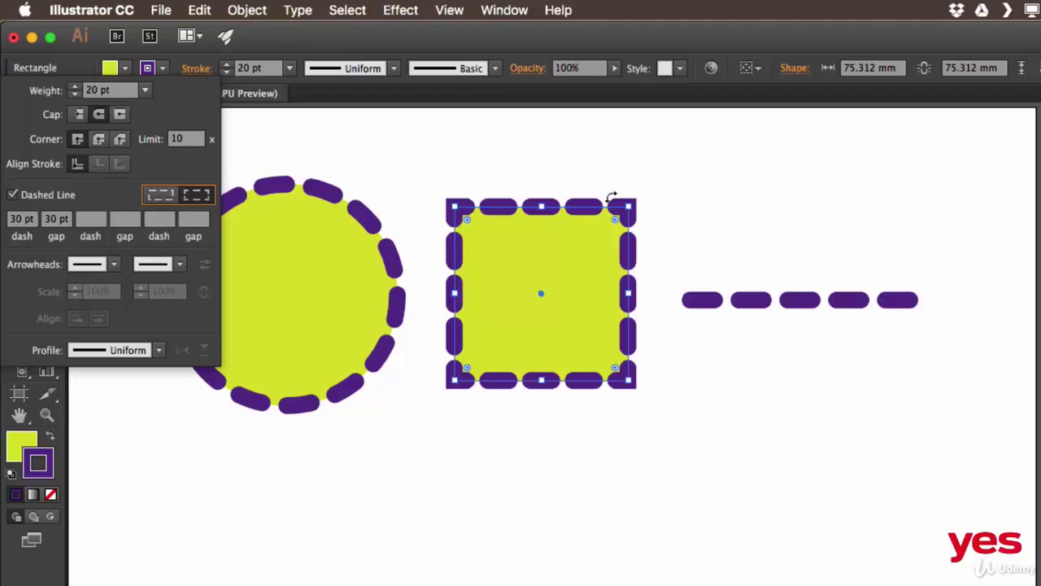
pyautogui.click(154, 195)
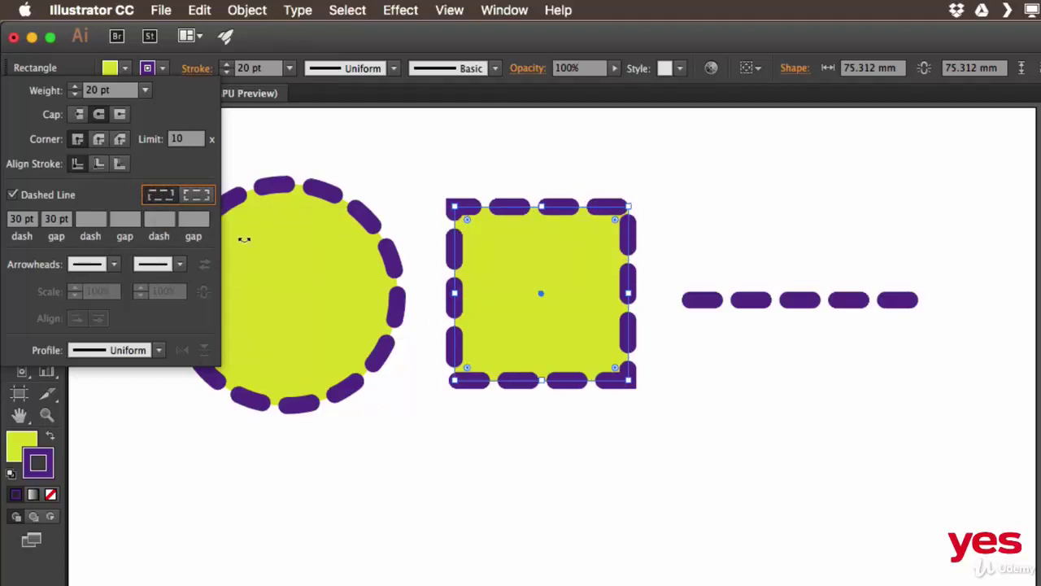
pyautogui.click(196, 195)
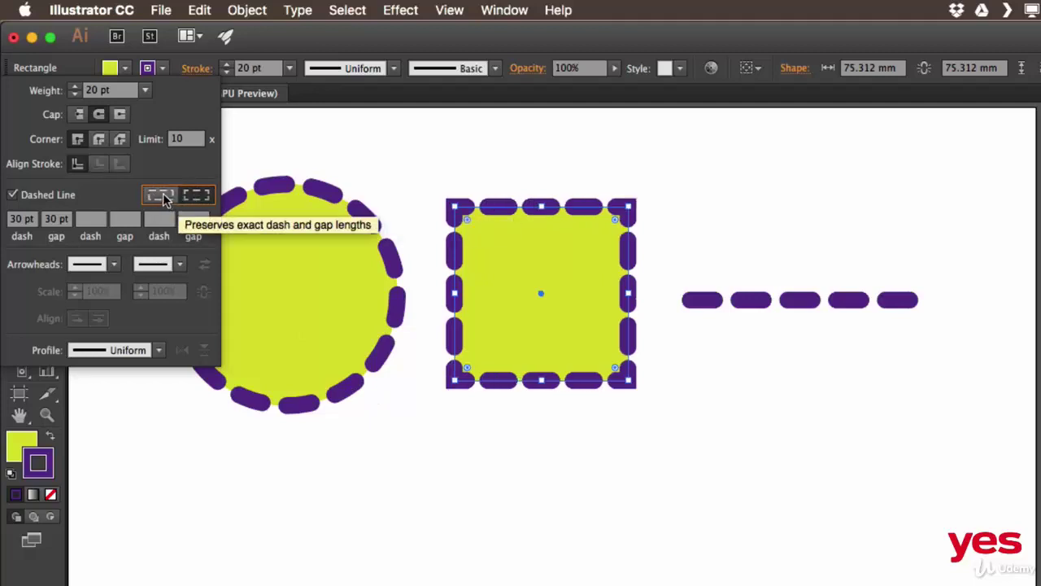
pyautogui.click(164, 199)
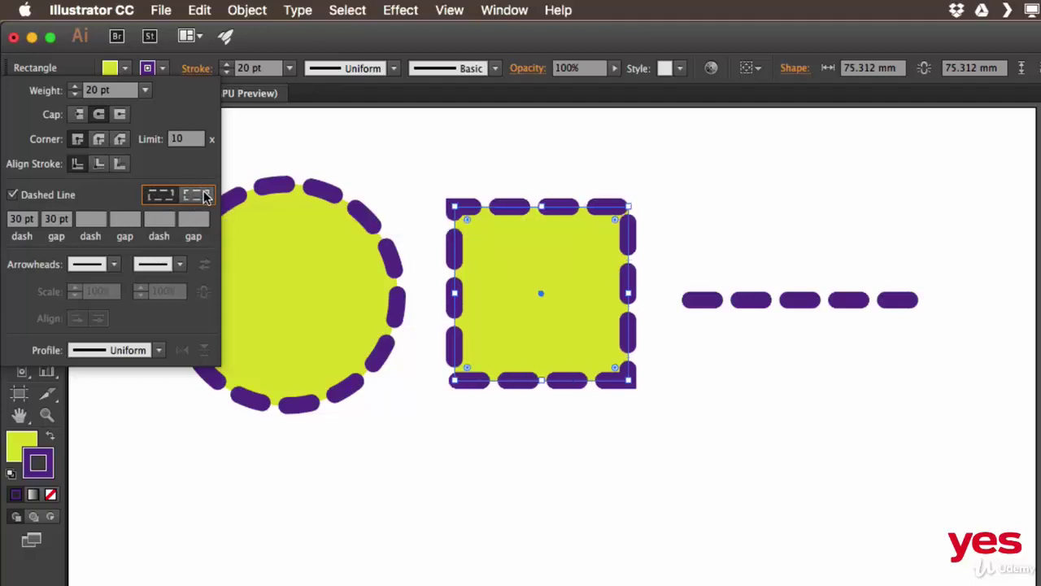
pyautogui.click(199, 197)
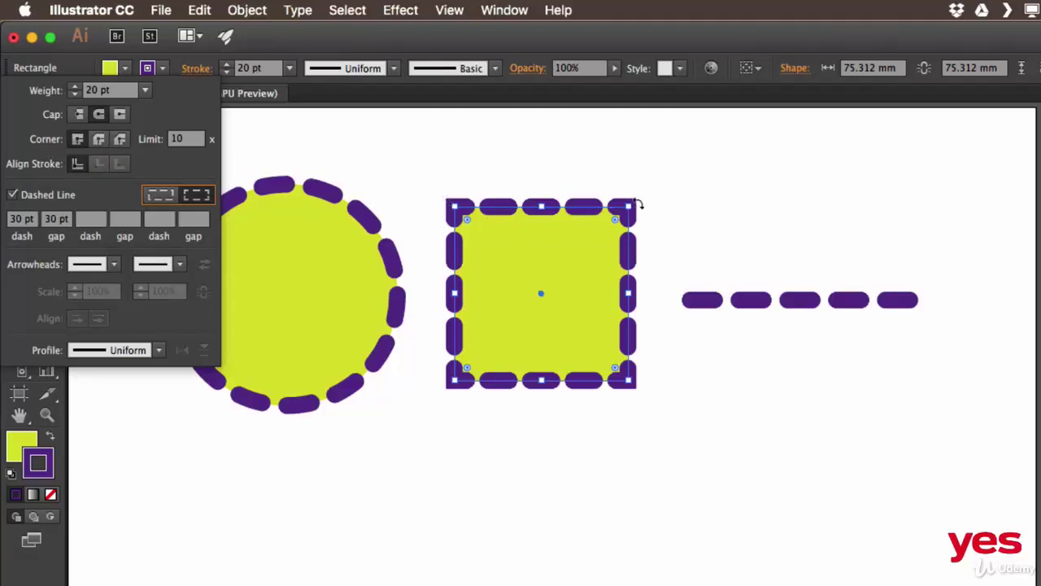
# Give the square's outline round corner joins and increase its stroke weight to 40 pt.
pyautogui.click(98, 140)
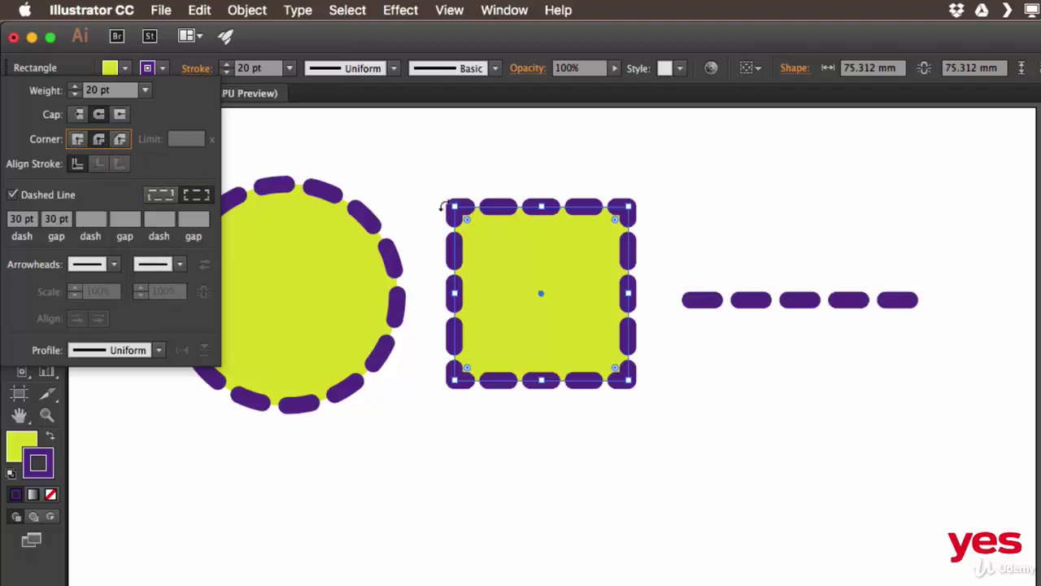
pyautogui.click(74, 87)
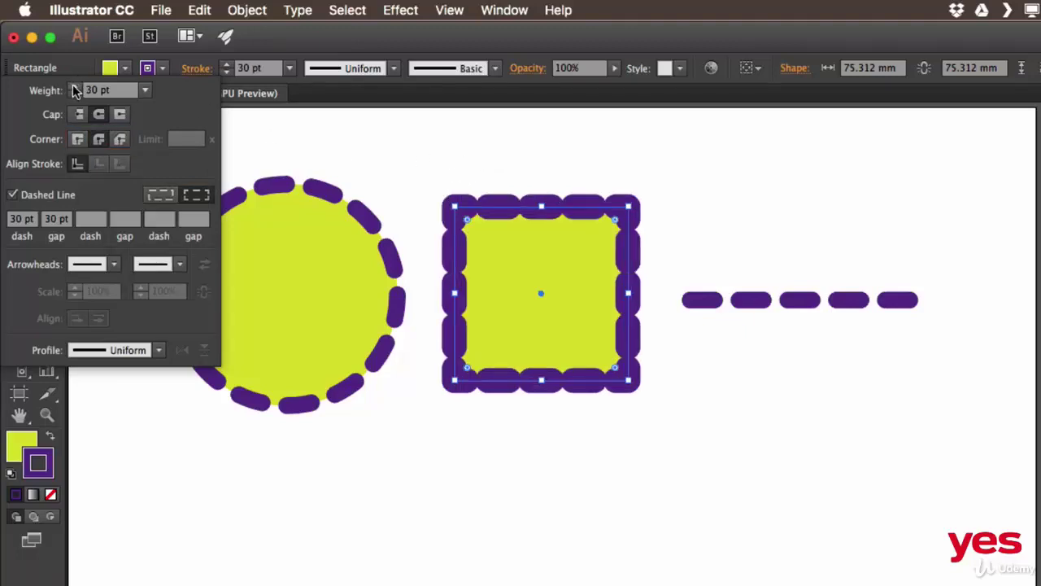
pyautogui.click(74, 86)
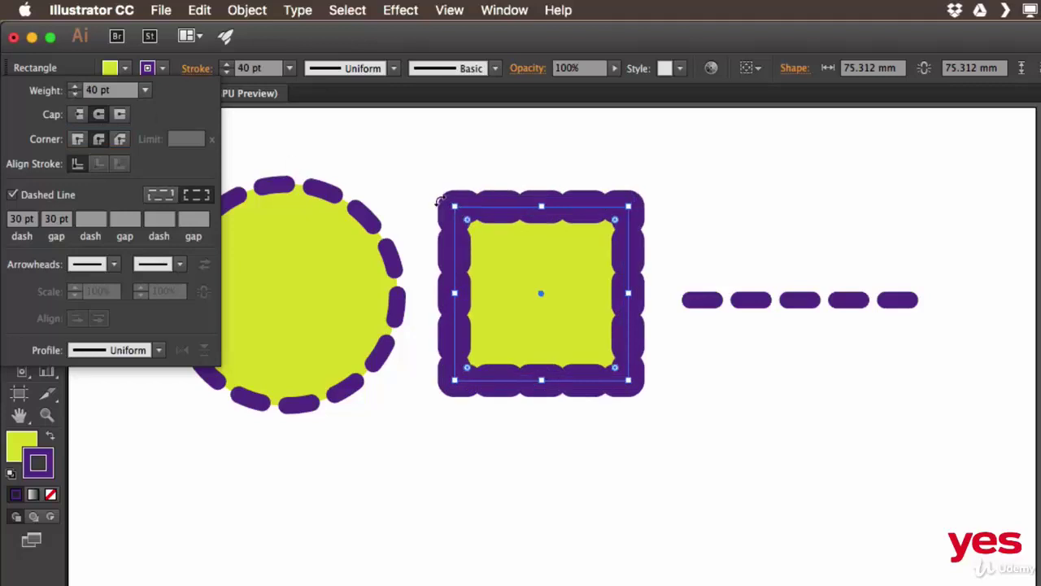
# Compare the miter, round and bevel corner joins on the square's thick dashed outline.
pyautogui.click(78, 139)
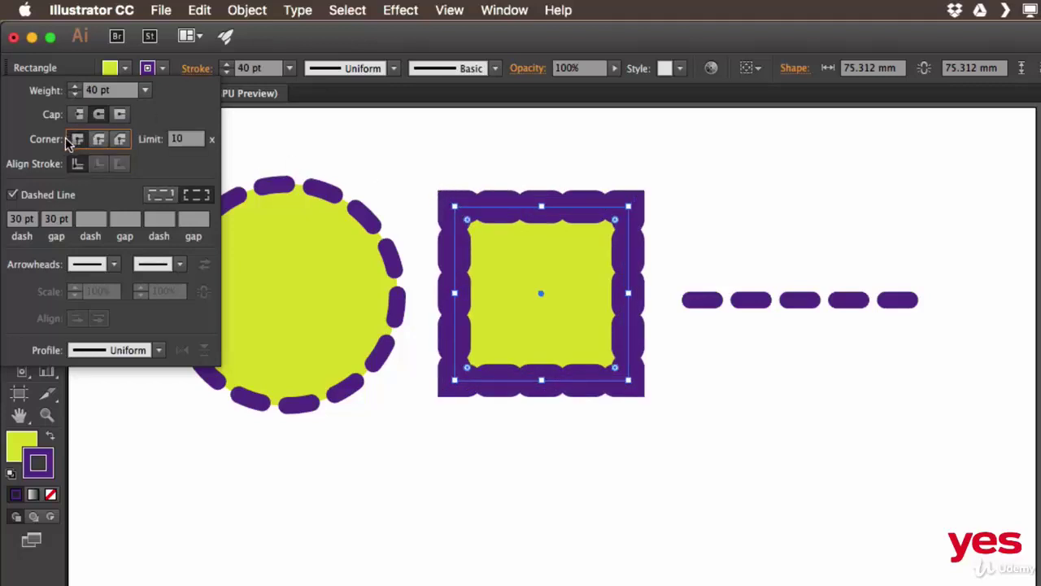
pyautogui.click(99, 140)
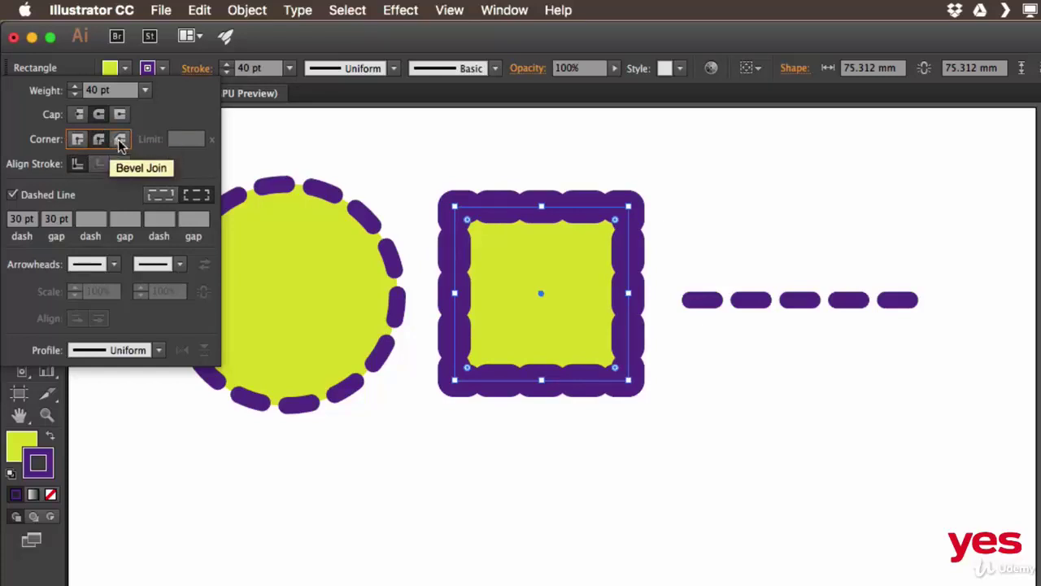
pyautogui.click(119, 140)
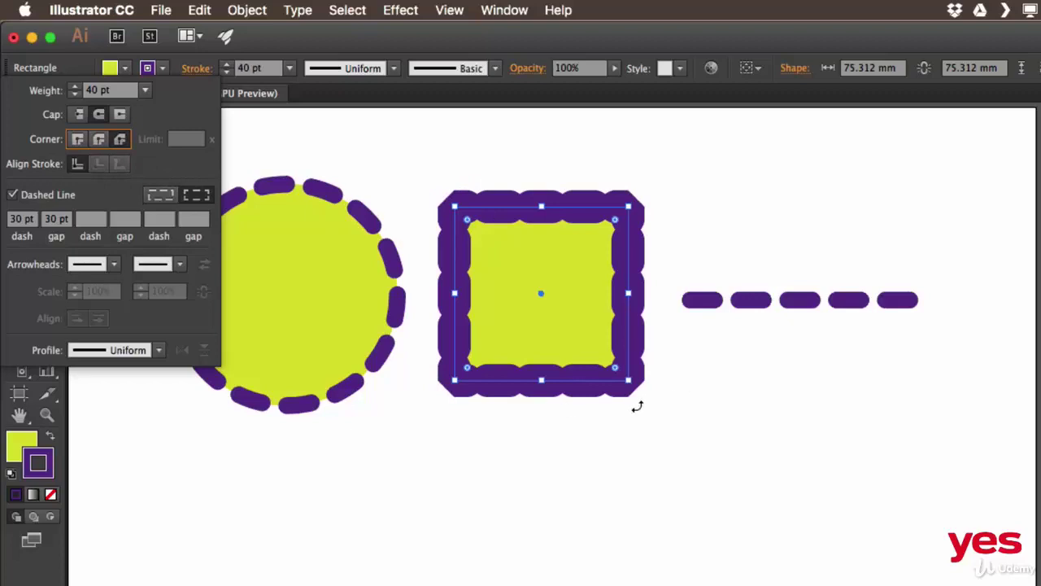
# Reduce the square's stroke weight to 20 pt and set its corners to Round Join.
pyautogui.click(75, 94)
pyautogui.click(74, 94)
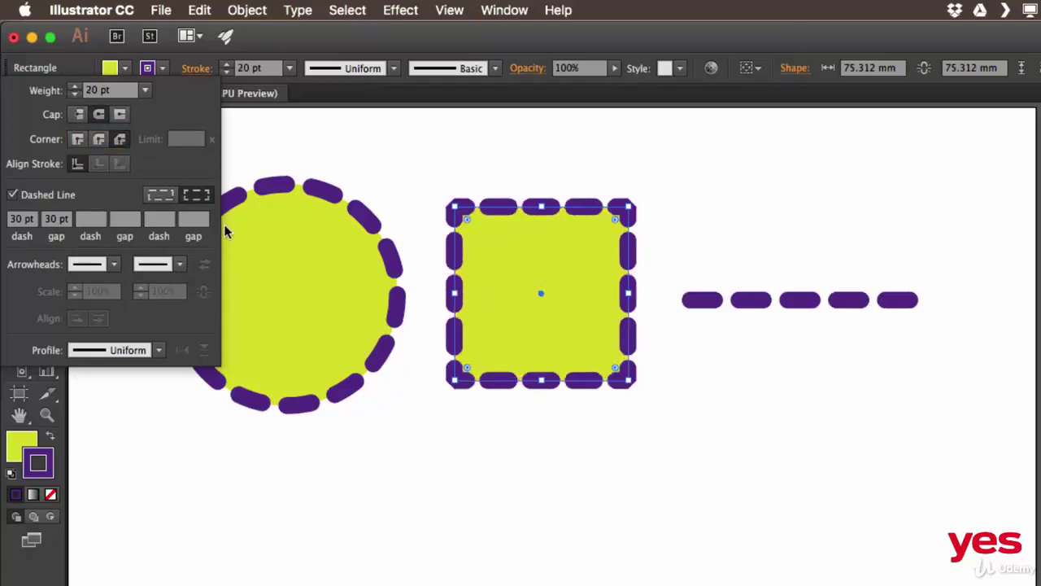
pyautogui.click(99, 140)
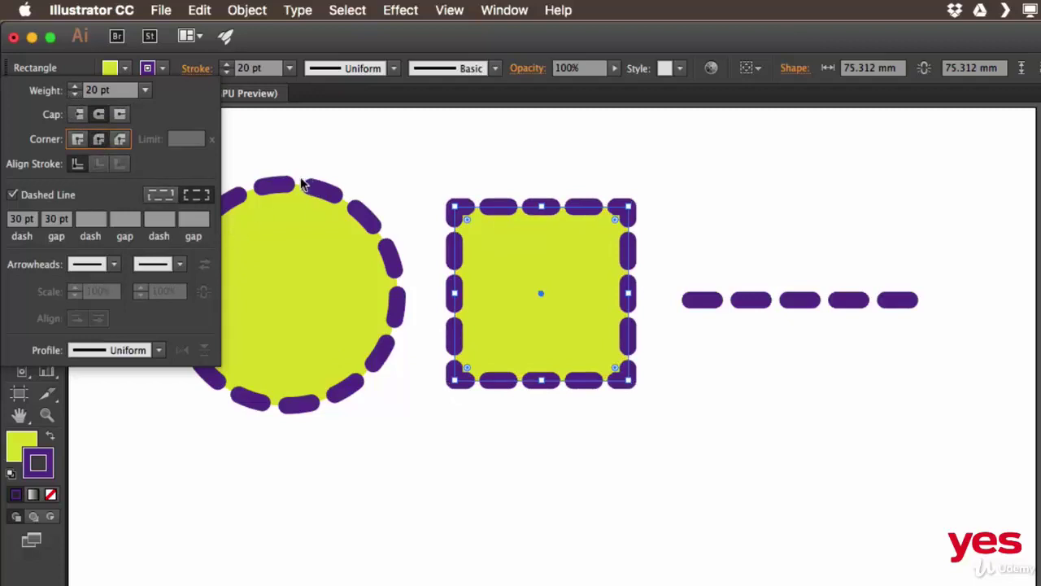
# Move the dashed line below the circle and square, and give it an Arrow 30 start and an Arrow 4 end arrowhead.
pyautogui.click(800, 301)
pyautogui.moveTo(797, 302)
pyautogui.mouseDown()
pyautogui.moveTo(490, 438)
pyautogui.moveTo(442, 477)
pyautogui.moveTo(459, 487)
pyautogui.mouseUp()
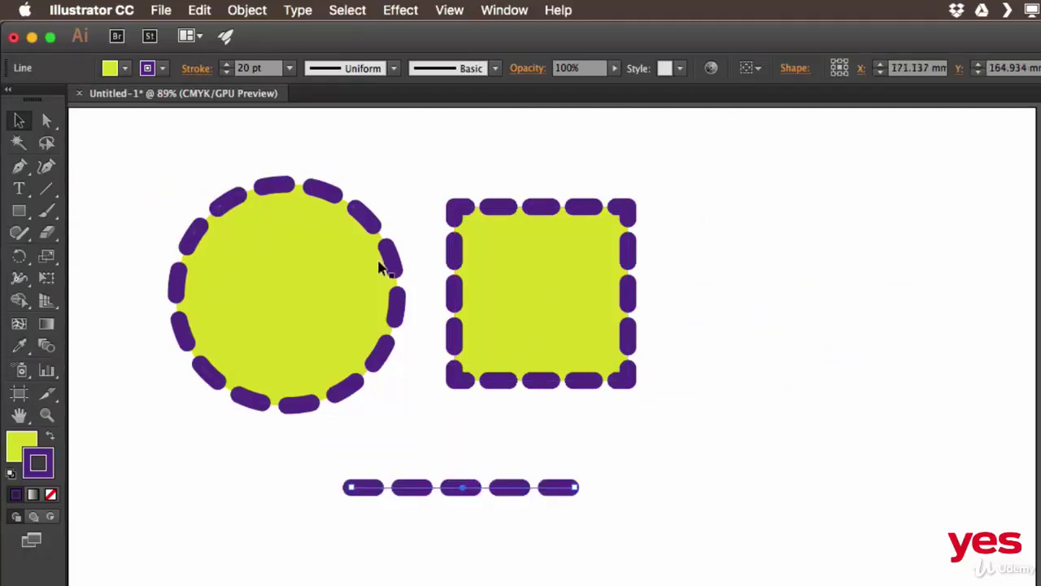
pyautogui.click(196, 69)
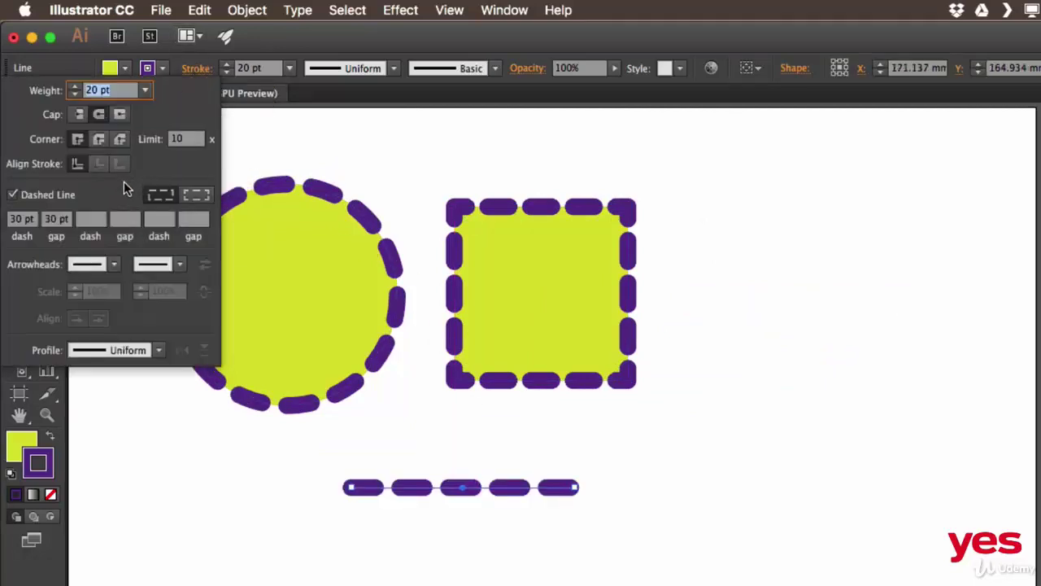
pyautogui.click(115, 271)
pyautogui.moveTo(148, 343); pyautogui.dragTo(136, 470)
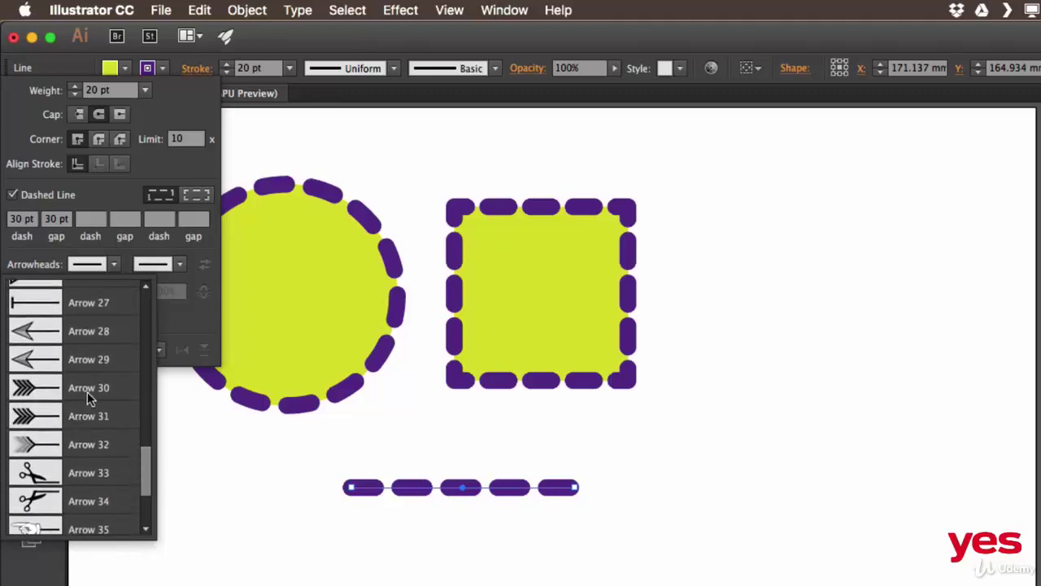
pyautogui.click(88, 389)
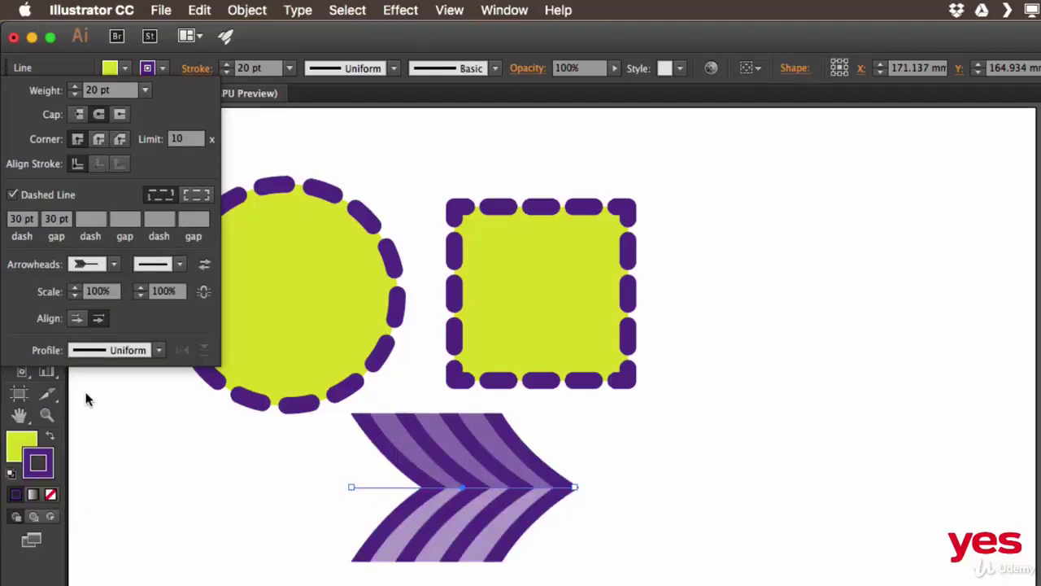
pyautogui.click(180, 264)
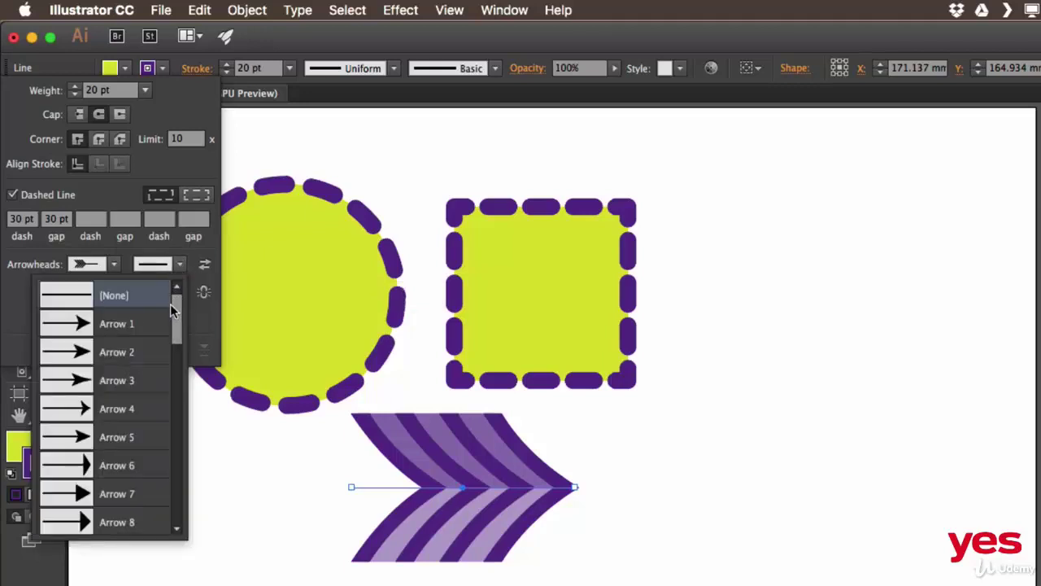
pyautogui.click(122, 408)
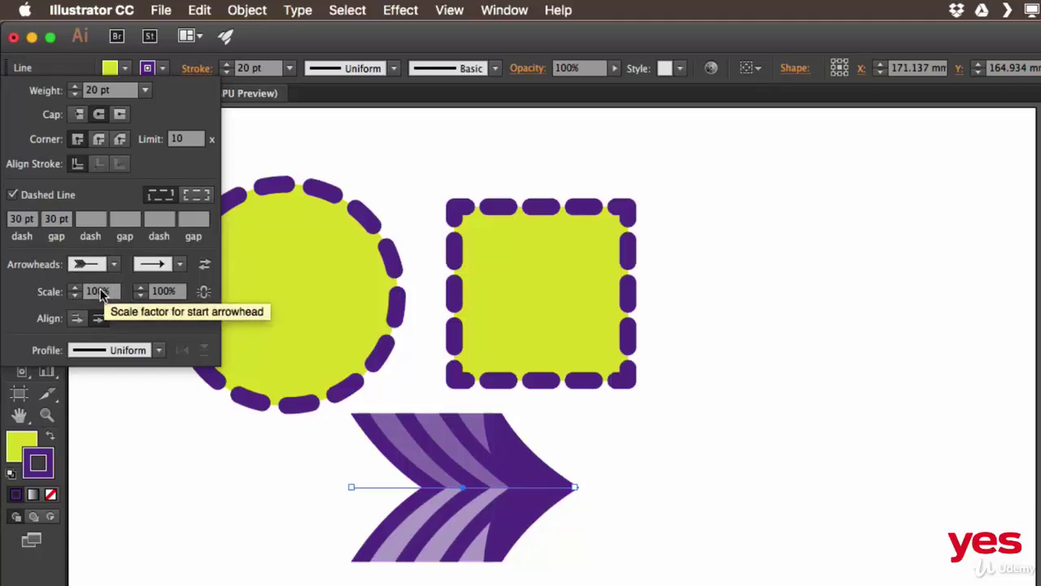
# Scale the line's feathered start arrowhead down to 30%.
pyautogui.click(74, 296)
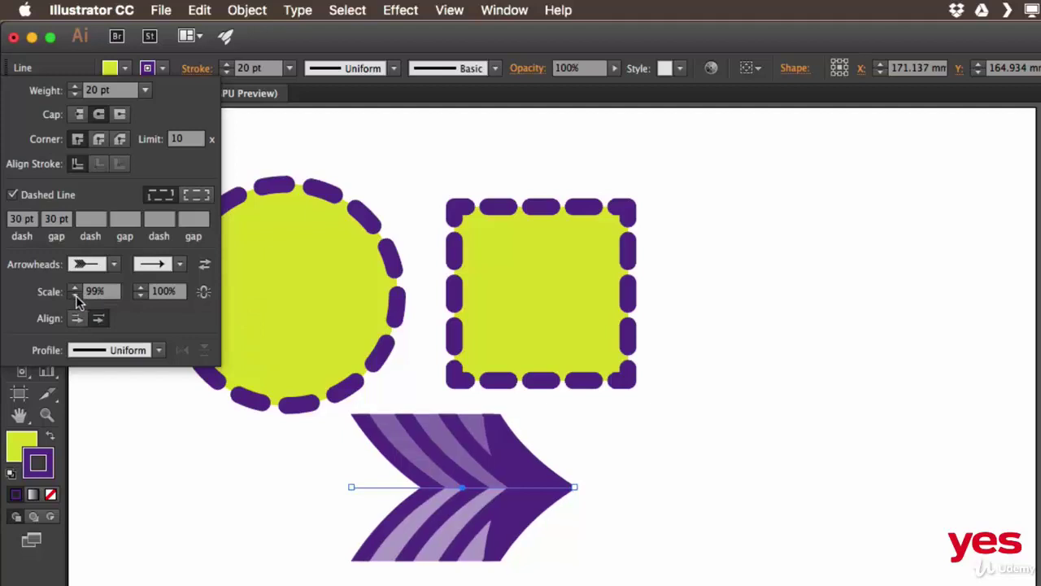
pyautogui.click(74, 295)
pyautogui.click(74, 295)
pyautogui.click(74, 295)
pyautogui.click(74, 295)
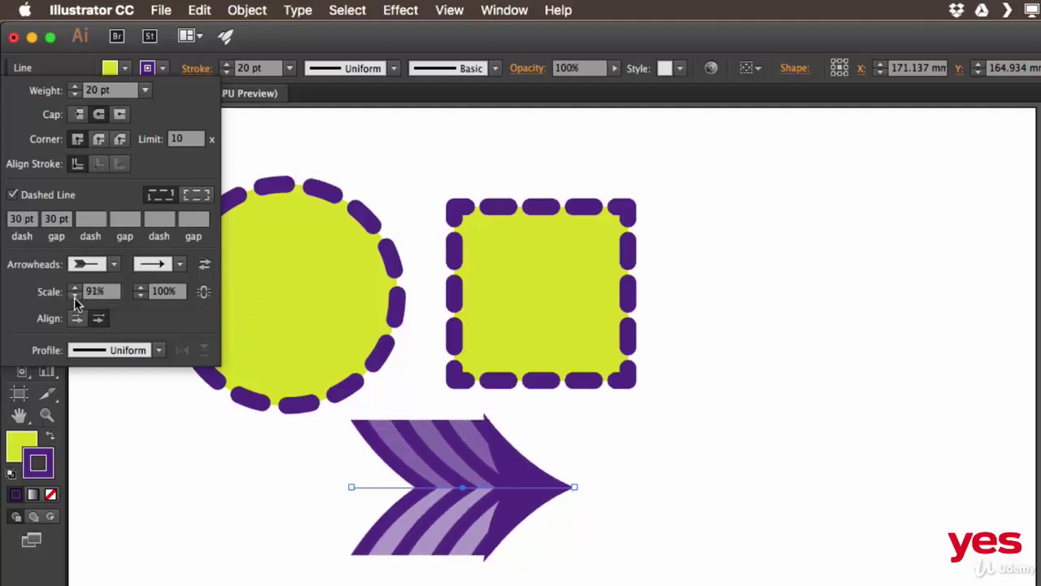
pyautogui.click(75, 295)
pyautogui.click(74, 295)
pyautogui.click(74, 296)
pyautogui.click(75, 295)
pyautogui.click(74, 295)
pyautogui.click(74, 295)
pyautogui.click(74, 296)
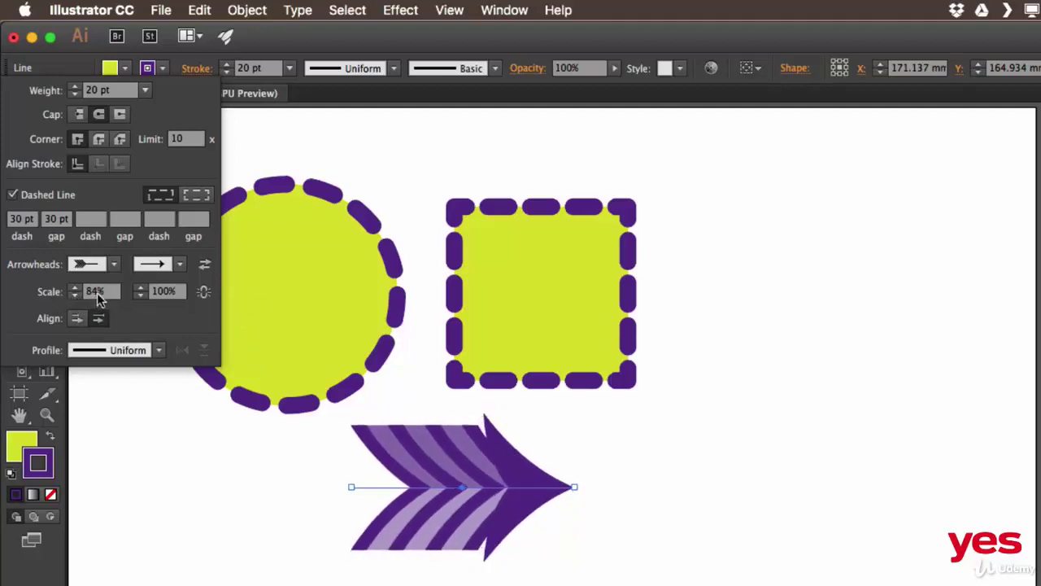
pyautogui.click(76, 296)
pyautogui.click(75, 296)
pyautogui.click(76, 296)
pyautogui.click(76, 297)
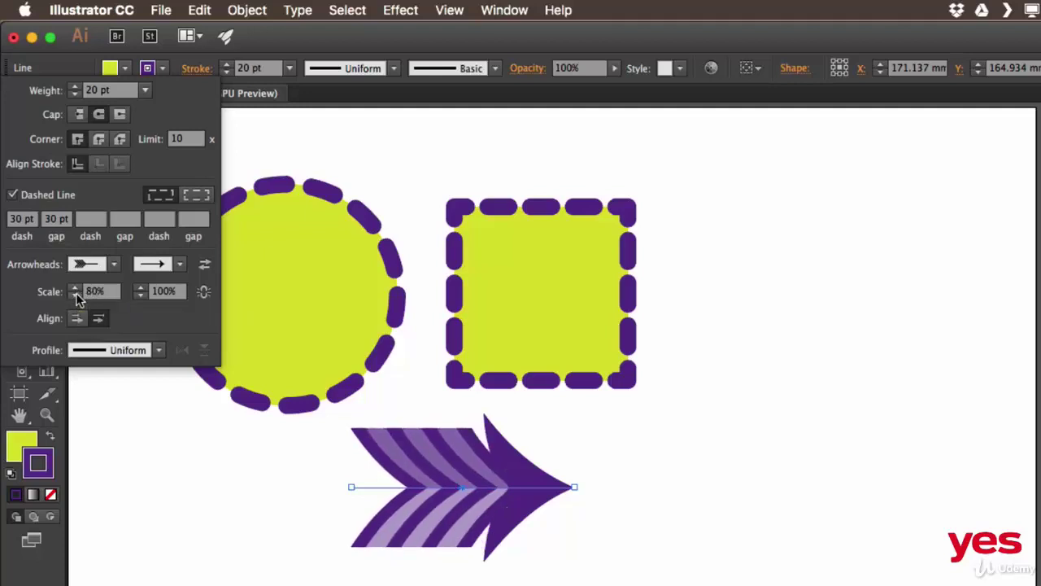
pyautogui.moveTo(75, 296); pyautogui.dragTo(75, 296)
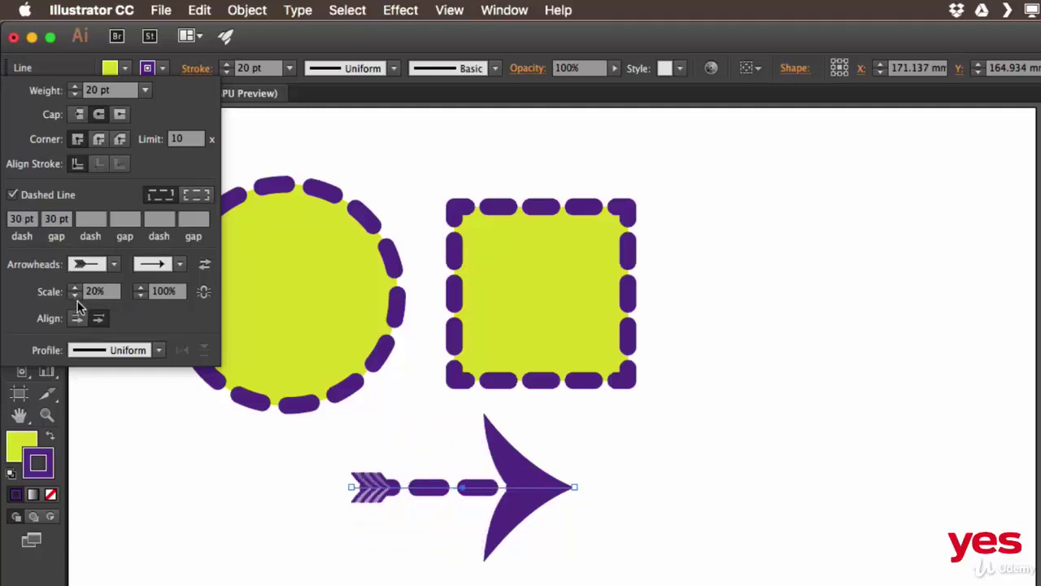
pyautogui.click(75, 288)
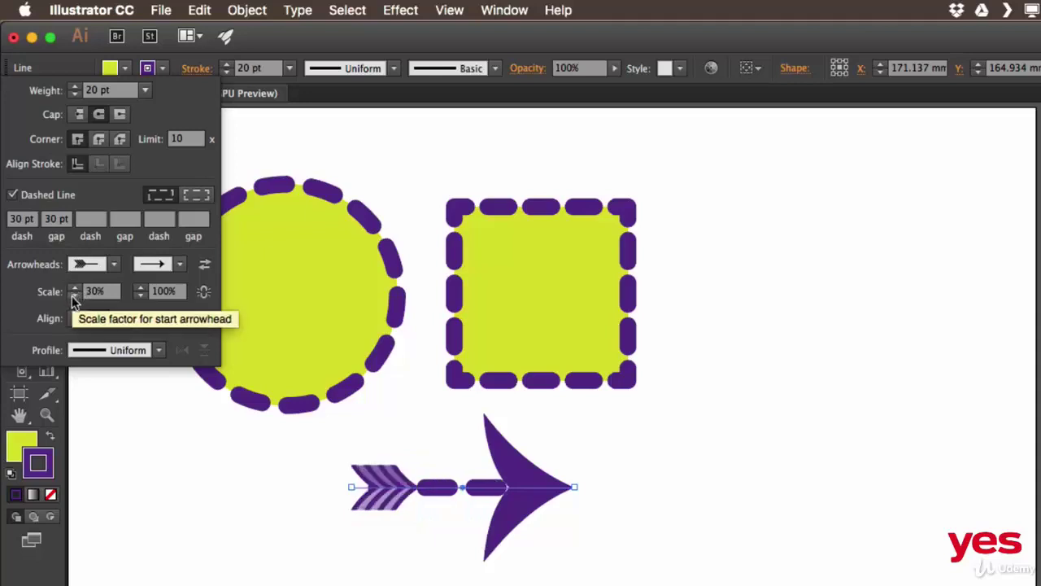
# Scale the line's end arrowhead to 50%.
pyautogui.click(172, 295)
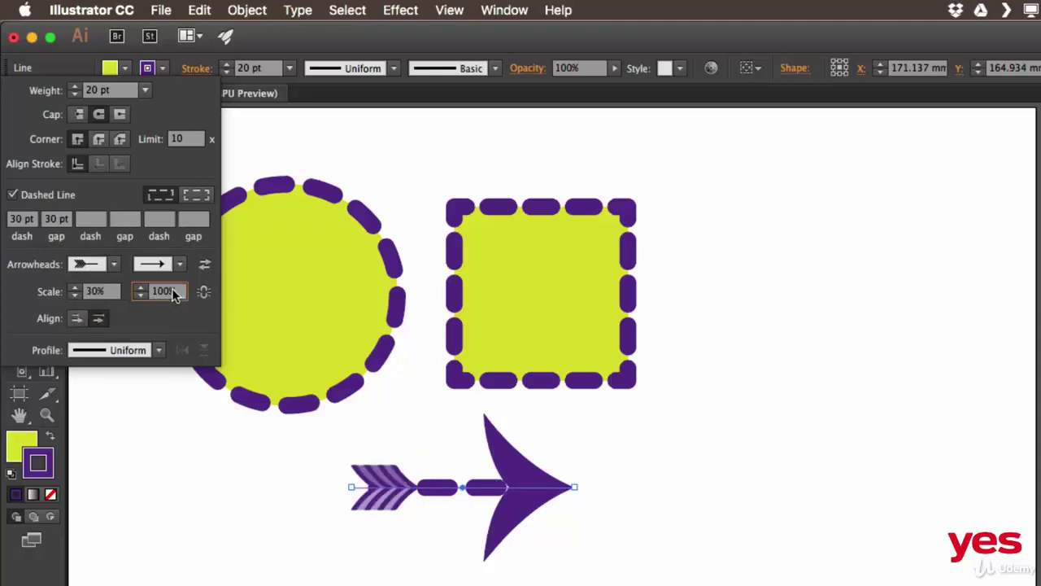
pyautogui.moveTo(173, 290); pyautogui.dragTo(114, 280)
pyautogui.write('30')
pyautogui.press('Return')
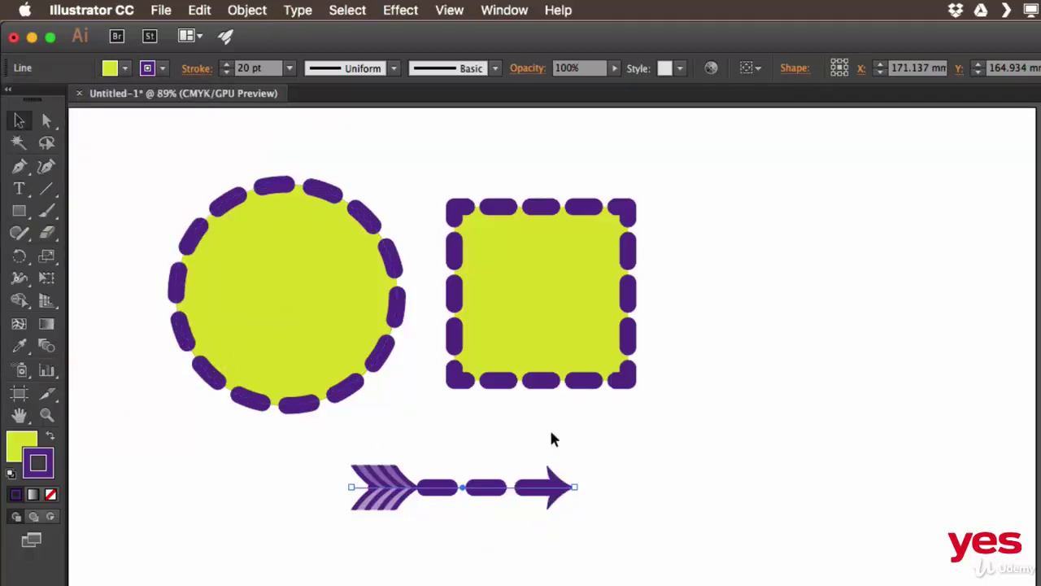
pyautogui.click(183, 71)
pyautogui.click(139, 288)
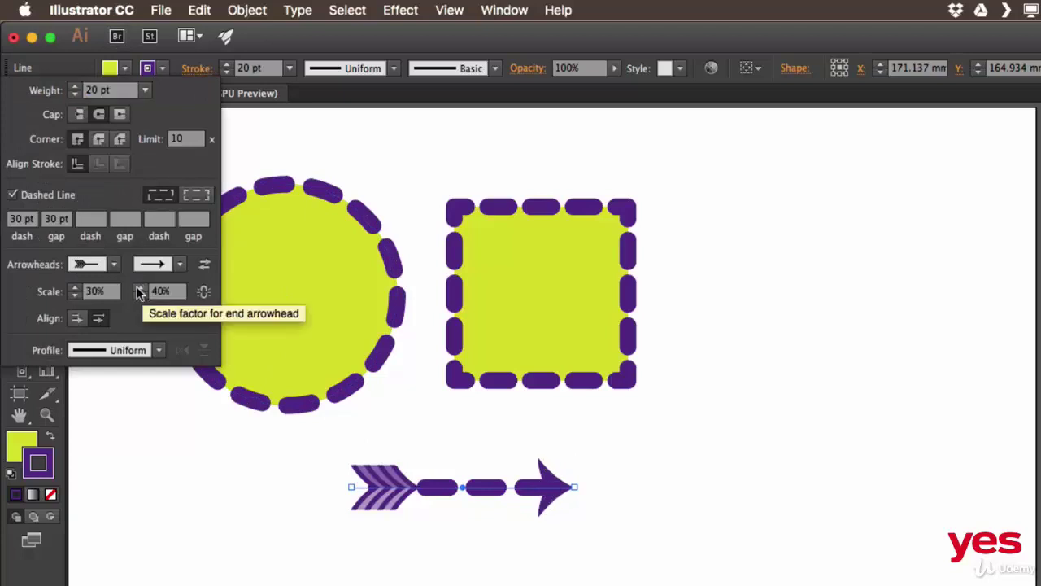
pyautogui.click(139, 288)
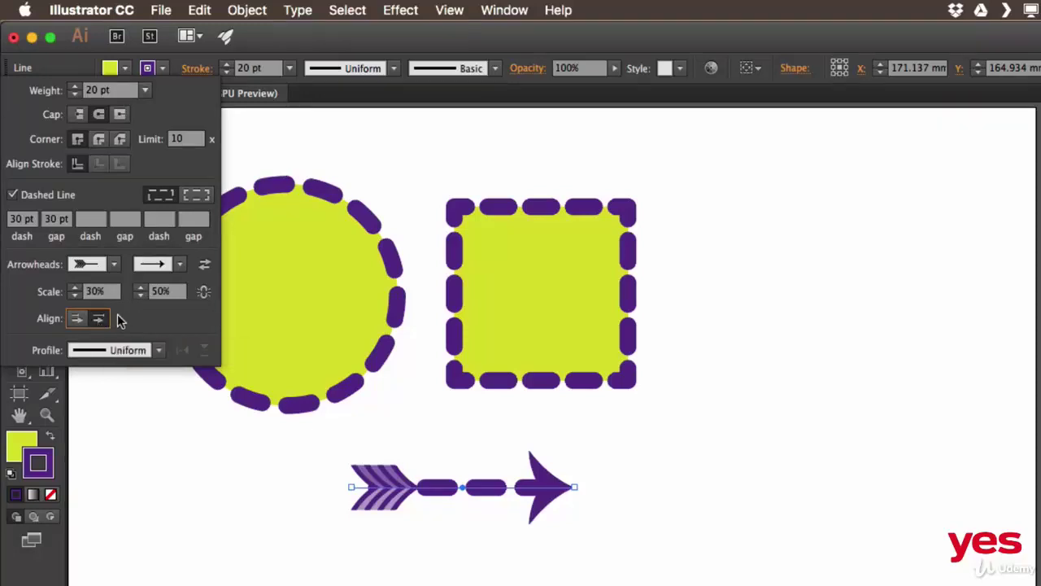
# Extend the arrowhead tips beyond the ends of the path and turn off the line's dashes.
pyautogui.click(76, 321)
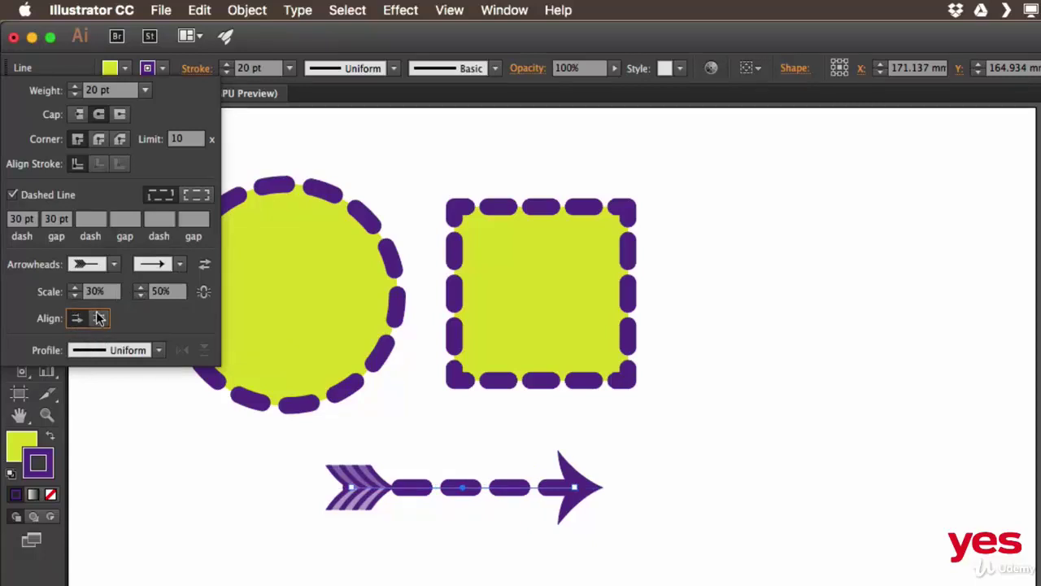
pyautogui.click(13, 195)
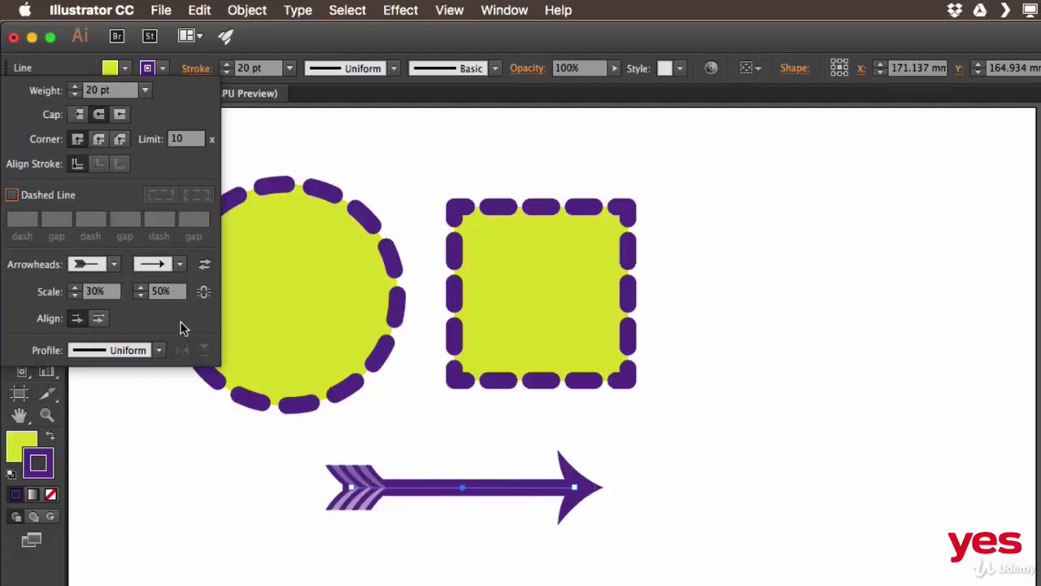
# Try swapping the line's start and end arrowheads, and swap them back.
pyautogui.click(204, 267)
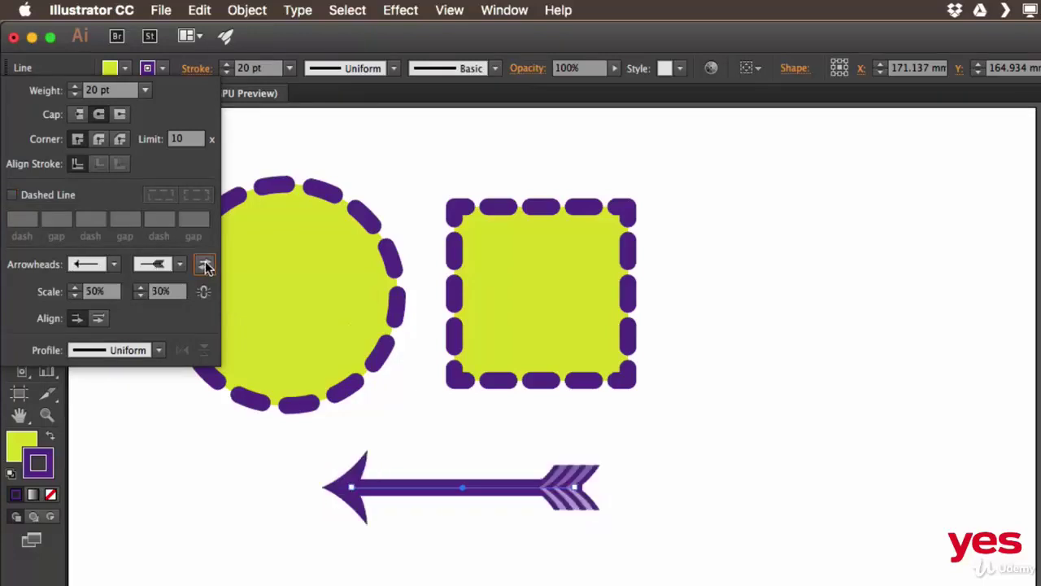
pyautogui.click(205, 265)
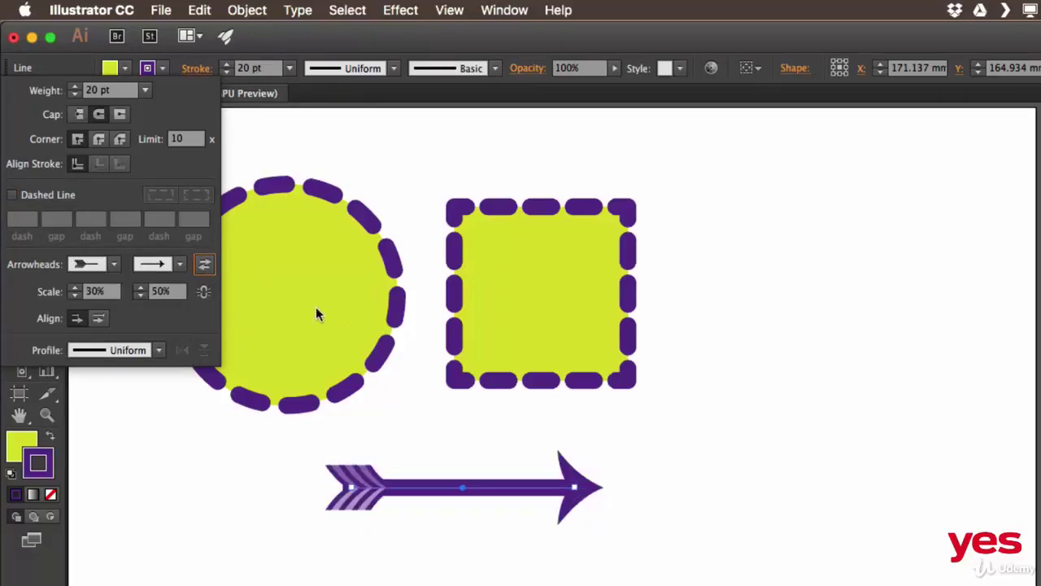
pyautogui.click(353, 322)
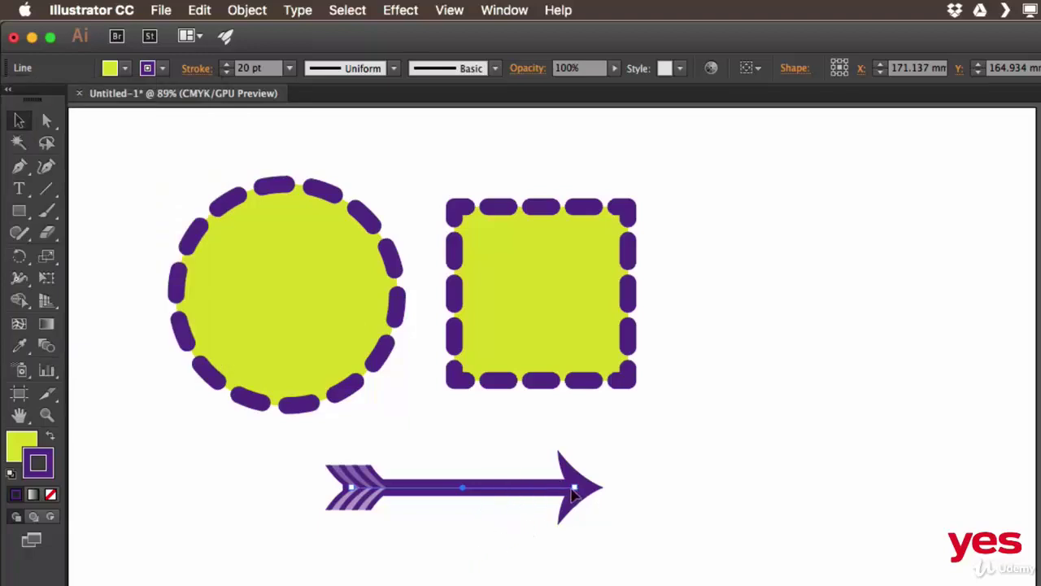
# Reshape the arrow line to about 94 mm wide and 23 mm high, slanting upward beside the square.
pyautogui.moveTo(573, 493); pyautogui.dragTo(727, 498)
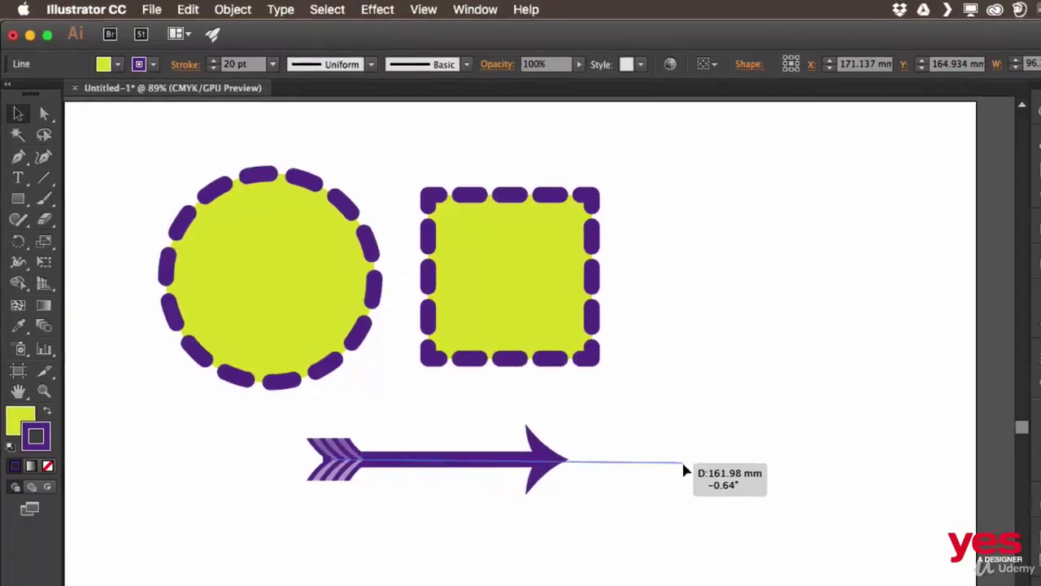
pyautogui.moveTo(683, 470); pyautogui.dragTo(683, 464)
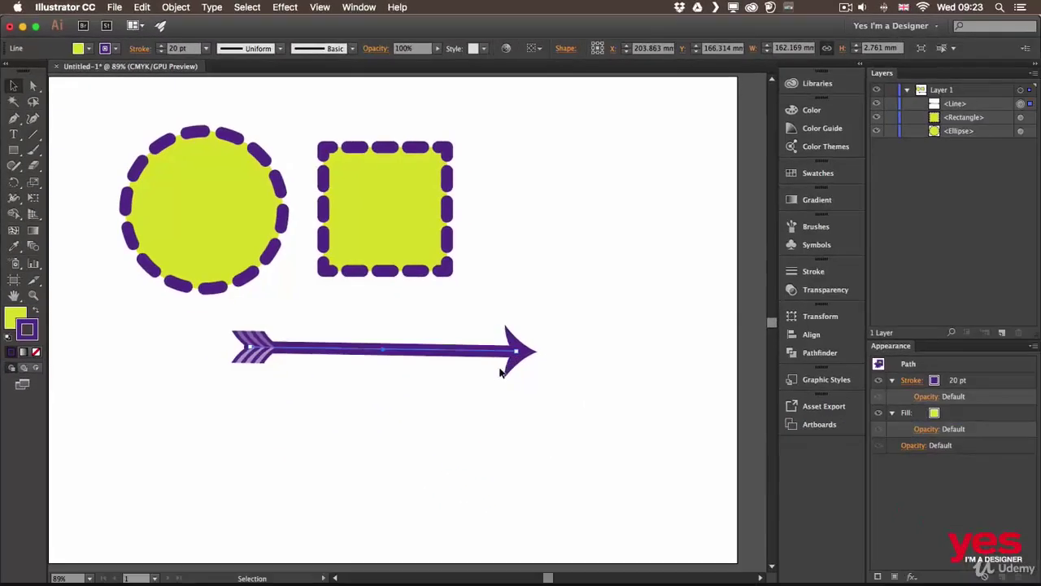
pyautogui.moveTo(515, 354); pyautogui.dragTo(588, 222)
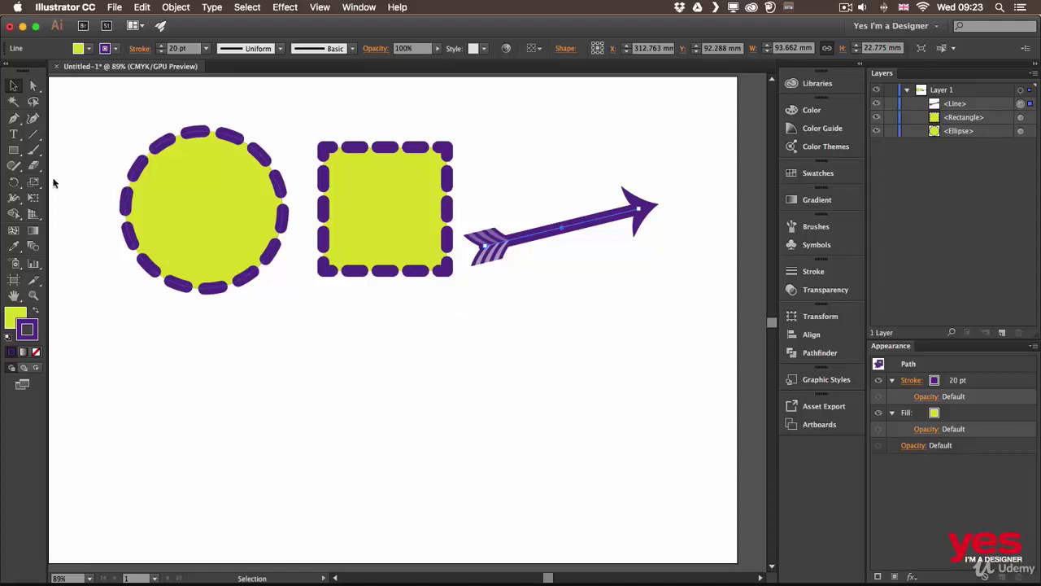
# Draw a circle about 71 mm in diameter with the Ellipse tool and place it centred below the large dashed circle.
pyautogui.click(14, 155)
pyautogui.moveTo(14, 155); pyautogui.dragTo(64, 187)
pyautogui.moveTo(300, 337); pyautogui.dragTo(419, 455)
pyautogui.press('v')
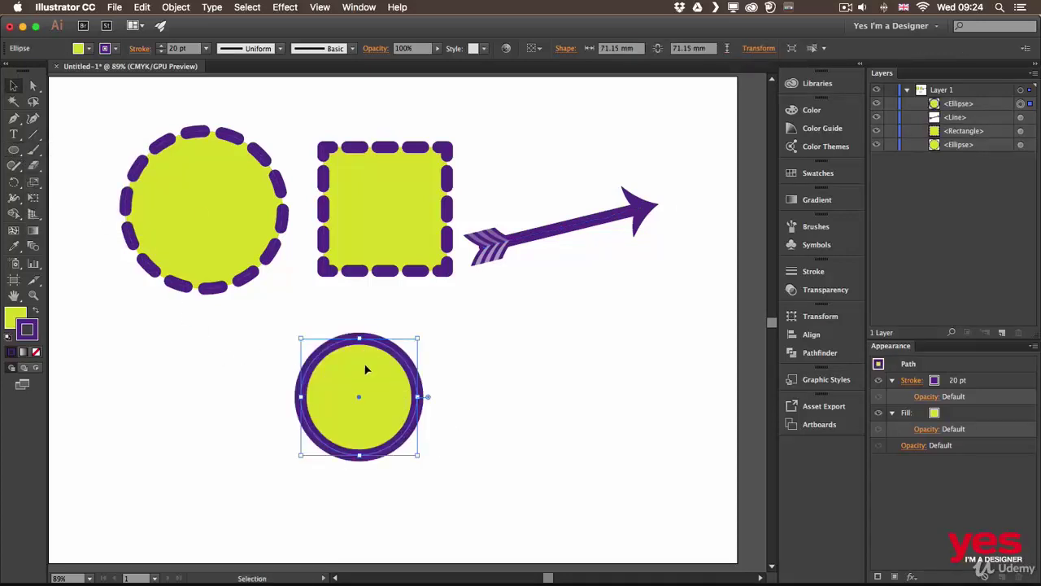
pyautogui.moveTo(372, 370); pyautogui.dragTo(399, 345)
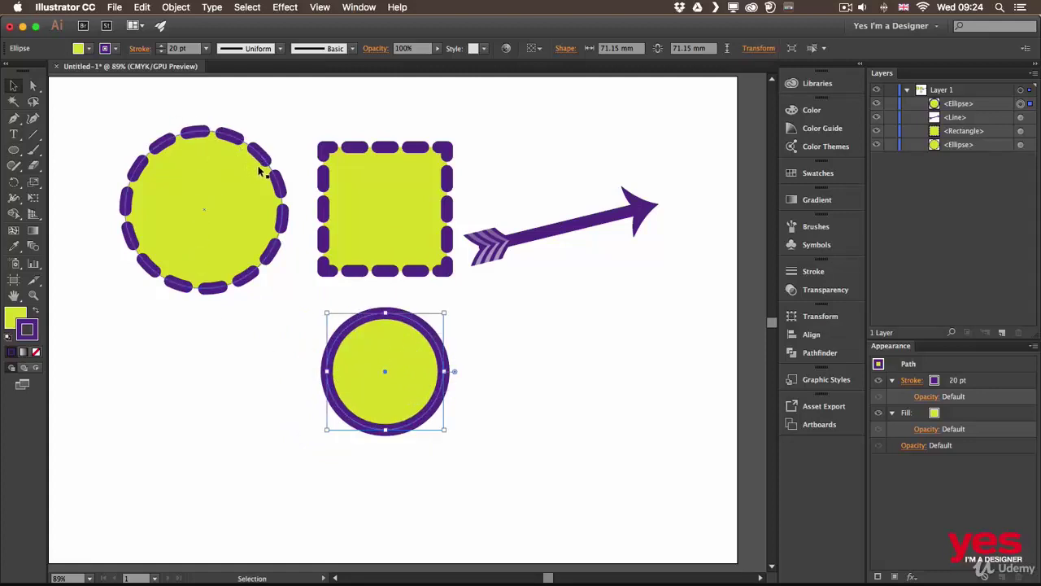
pyautogui.moveTo(414, 329); pyautogui.dragTo(247, 345)
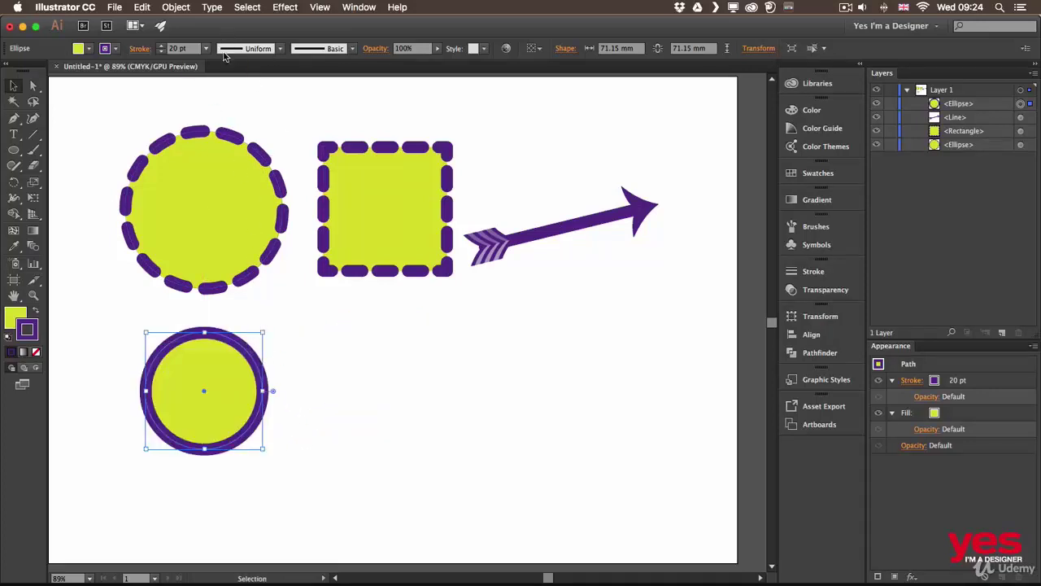
# Apply Width Profile 1 to the stroke of the new small circle.
pyautogui.click(140, 50)
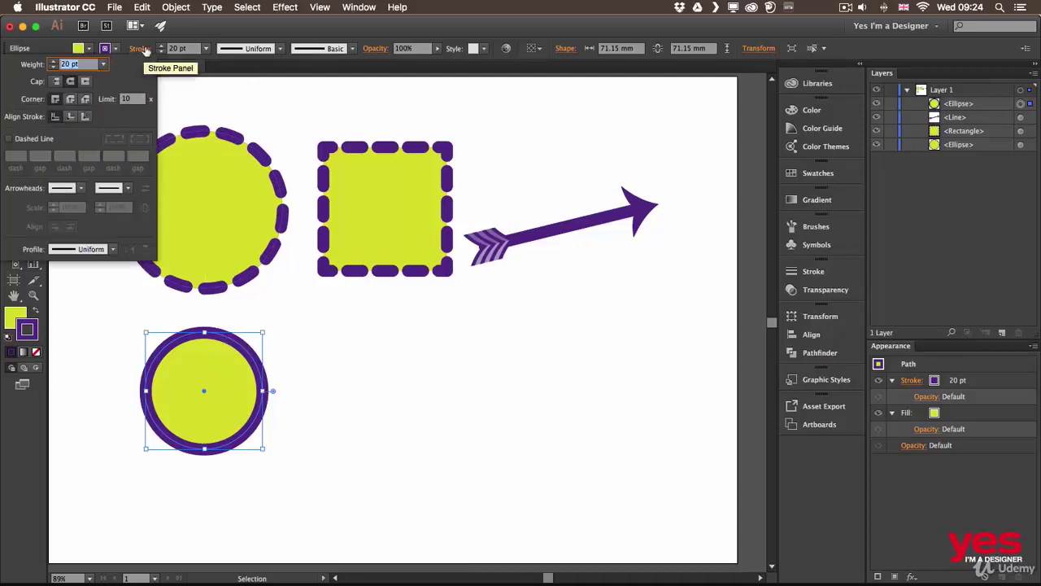
pyautogui.click(114, 249)
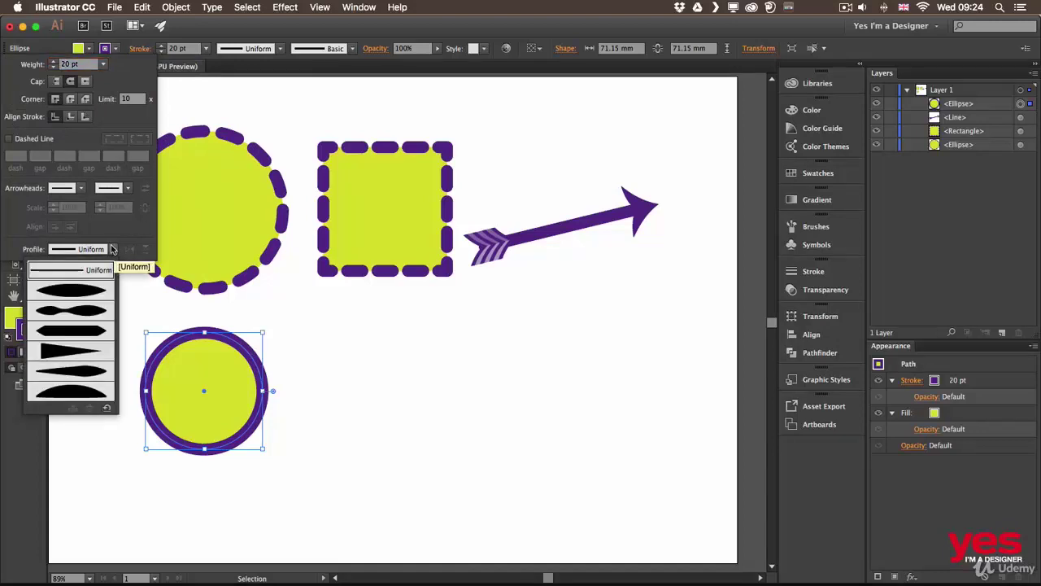
pyautogui.click(83, 293)
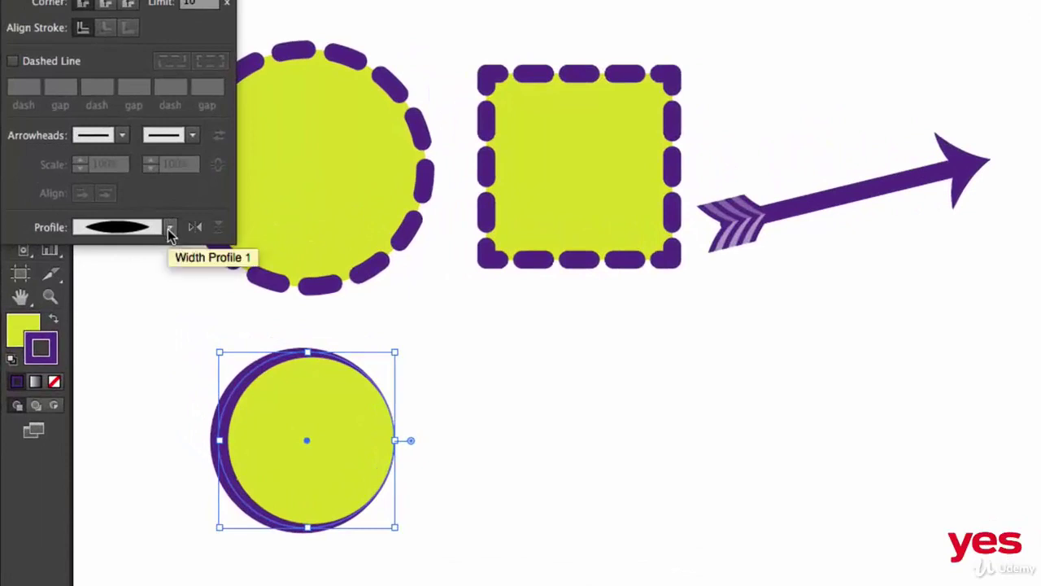
# Try the triangular tapered width profile on the small circle's stroke, and flip it along the path.
pyautogui.click(112, 249)
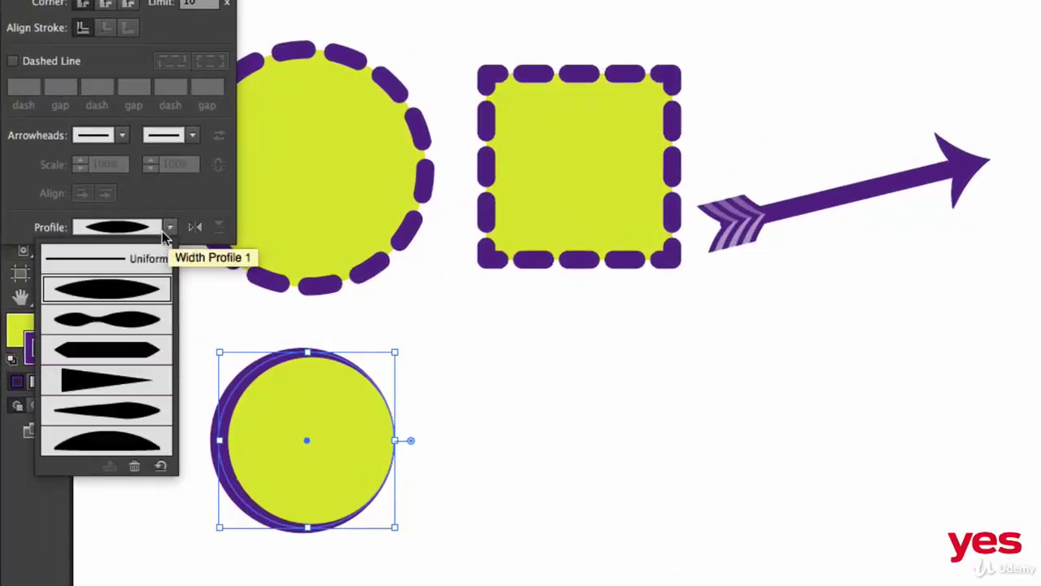
pyautogui.click(122, 382)
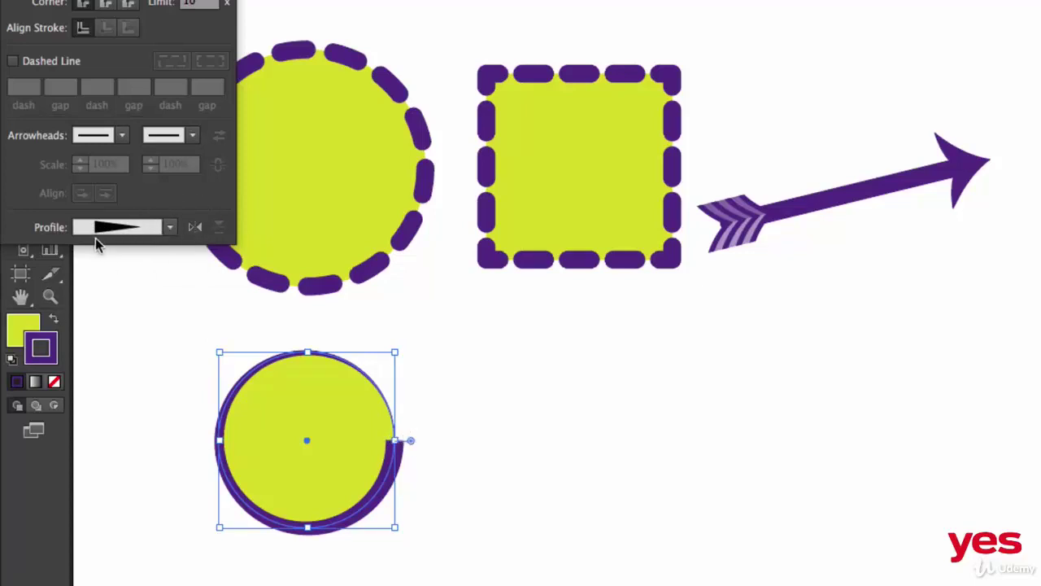
pyautogui.click(196, 228)
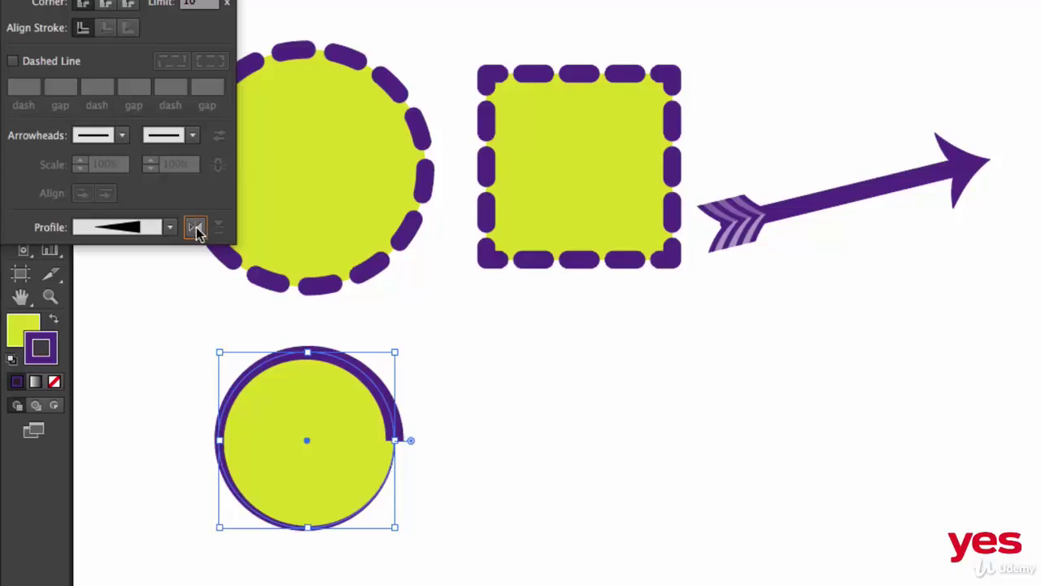
pyautogui.click(195, 228)
pyautogui.click(192, 229)
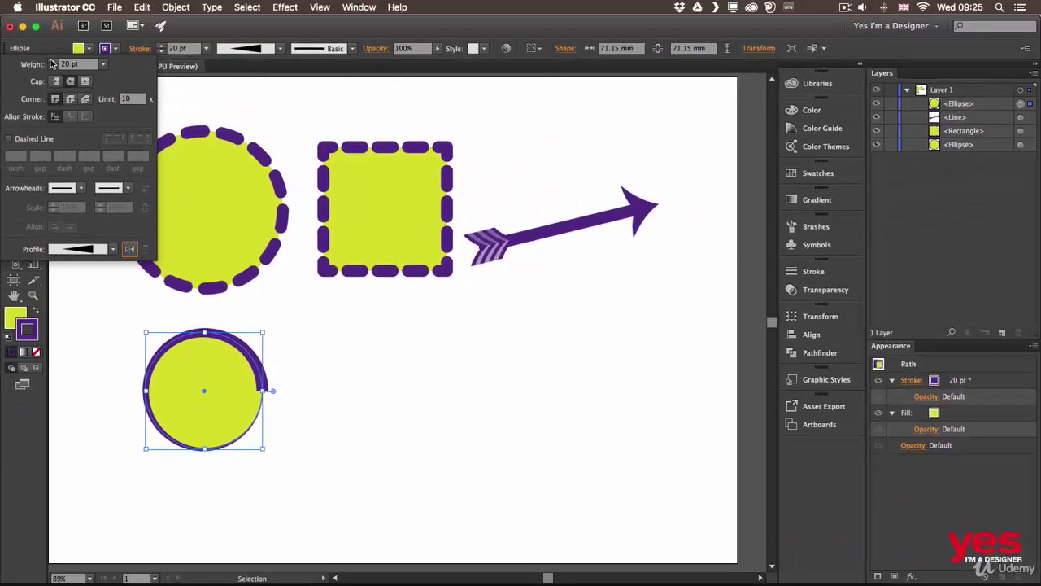
# Try a 30 pt stroke weight on the small circle, and return it to 20 pt.
pyautogui.click(55, 61)
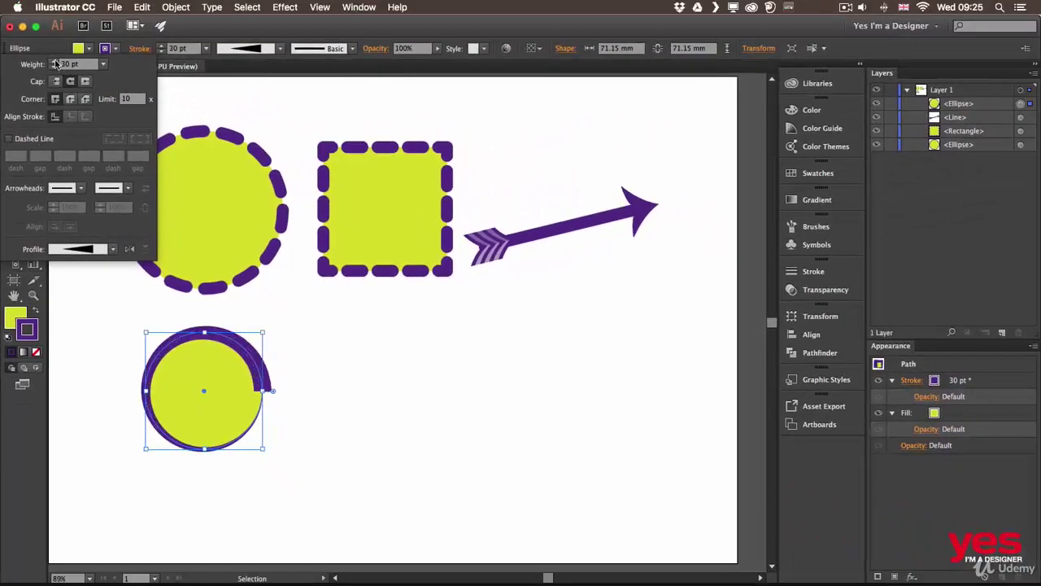
pyautogui.click(53, 68)
pyautogui.click(53, 68)
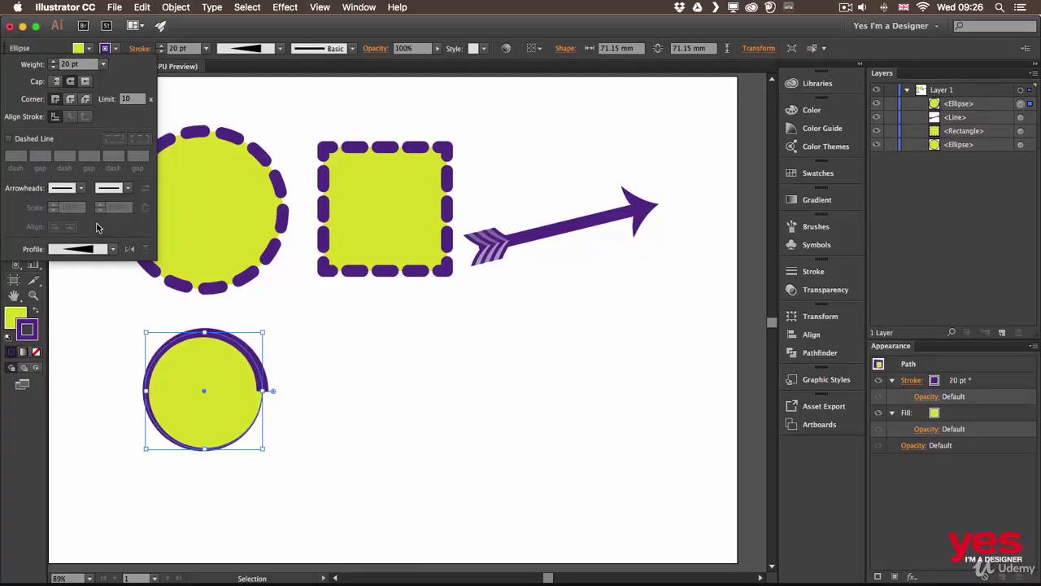
# Reset the small circle's stroke to the Uniform width profile.
pyautogui.click(116, 247)
pyautogui.click(87, 269)
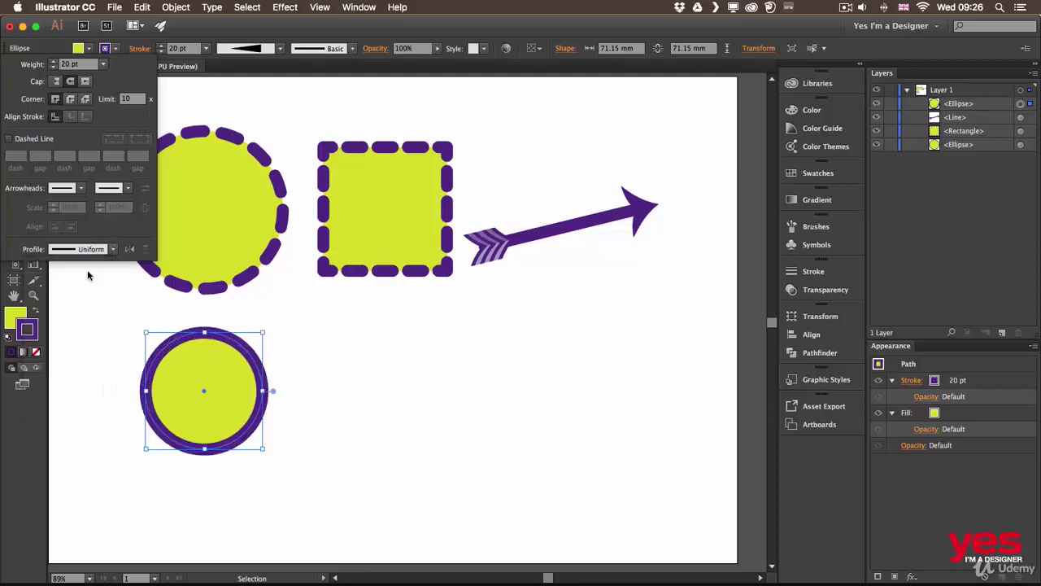
pyautogui.click(212, 37)
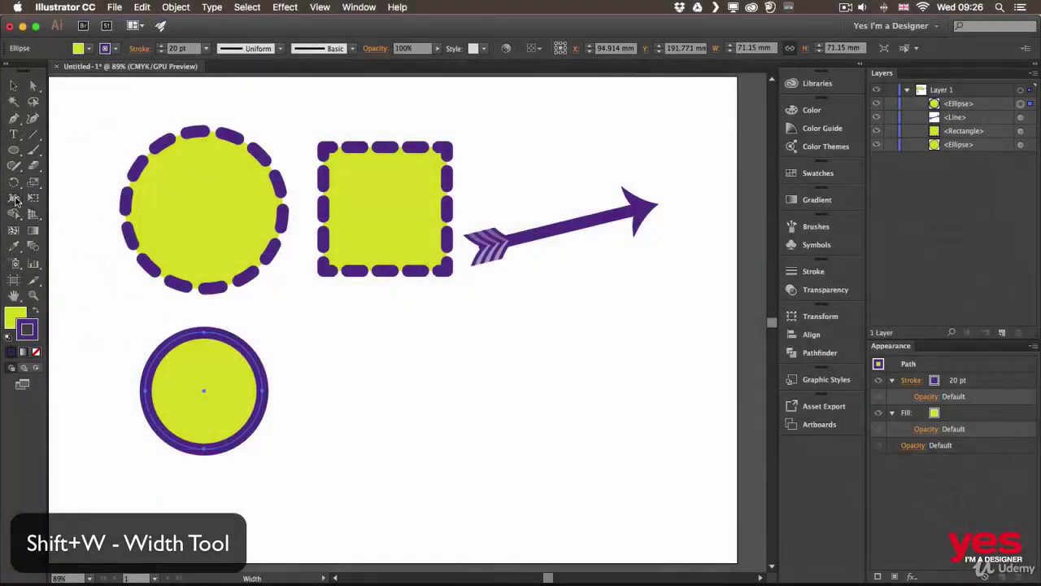
# Reshape the small circle's stroke with the Width tool, varying its thickness at the upper left, upper right and lower edge.
pyautogui.click(14, 197)
pyautogui.moveTo(157, 351)
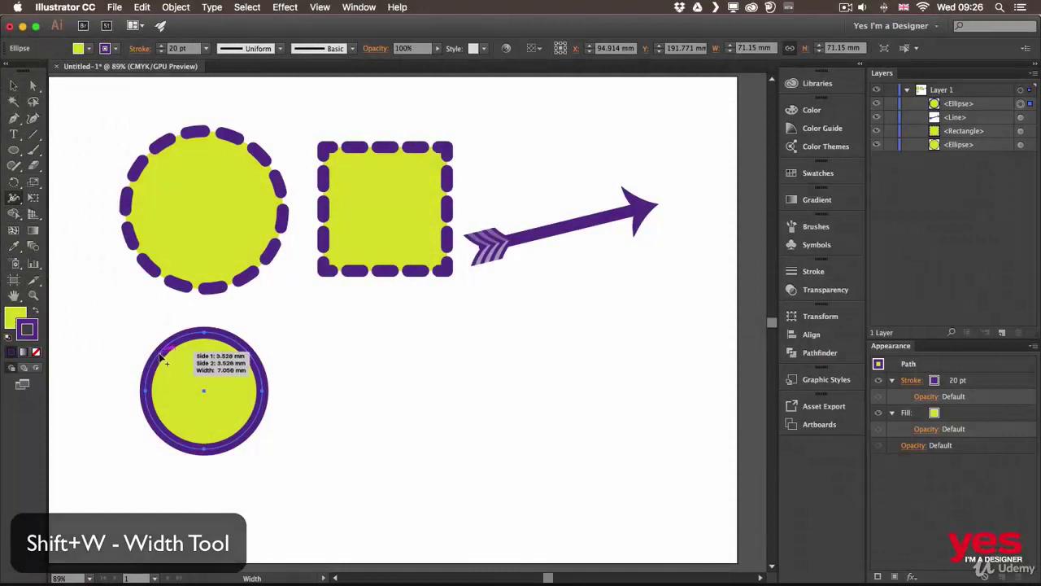
pyautogui.moveTo(158, 358); pyautogui.dragTo(149, 344)
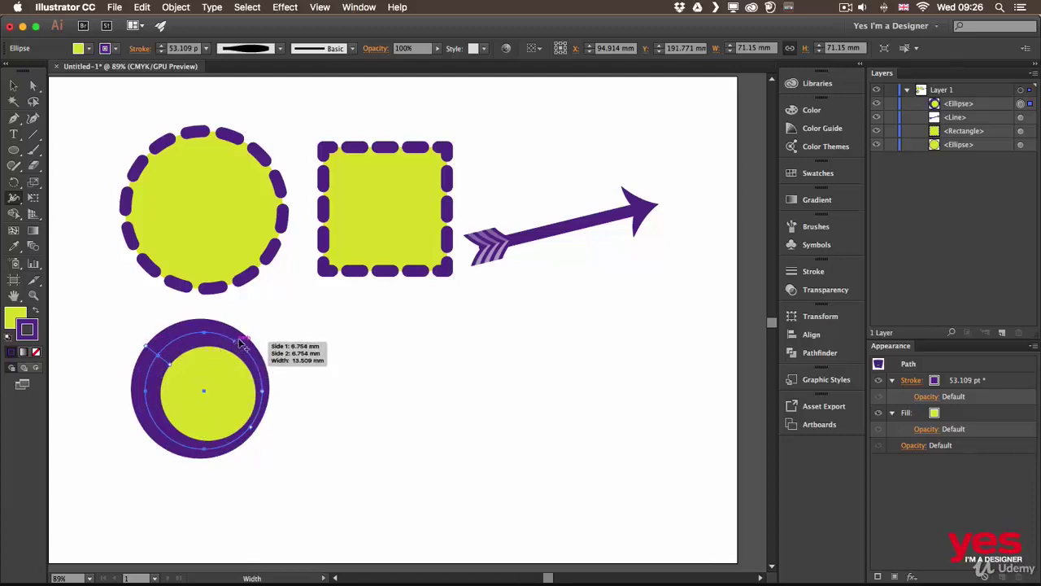
pyautogui.moveTo(238, 342); pyautogui.dragTo(233, 345)
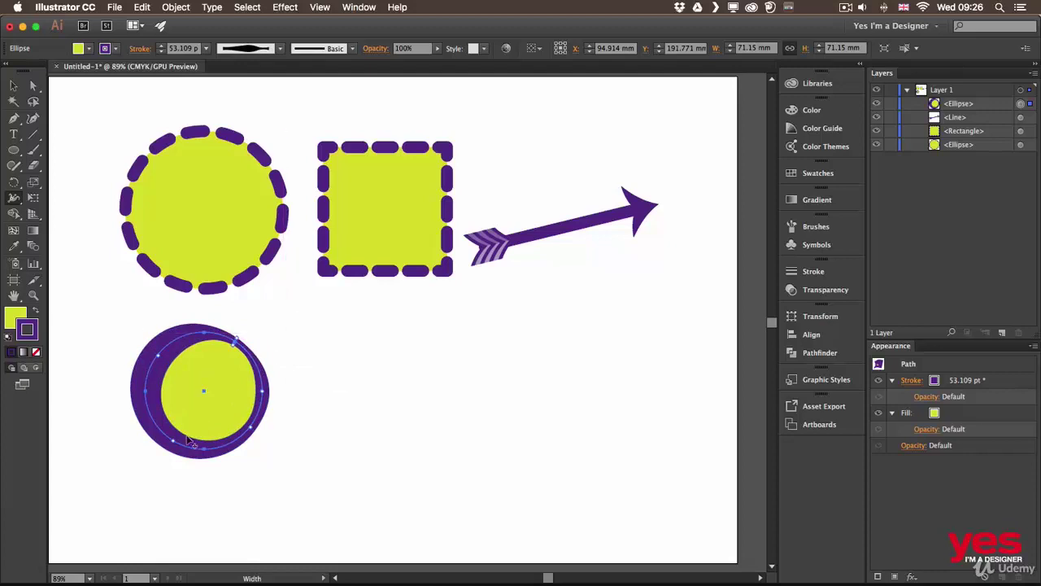
pyautogui.moveTo(184, 444)
pyautogui.mouseDown()
pyautogui.moveTo(197, 431)
pyautogui.moveTo(153, 411)
pyautogui.mouseUp()
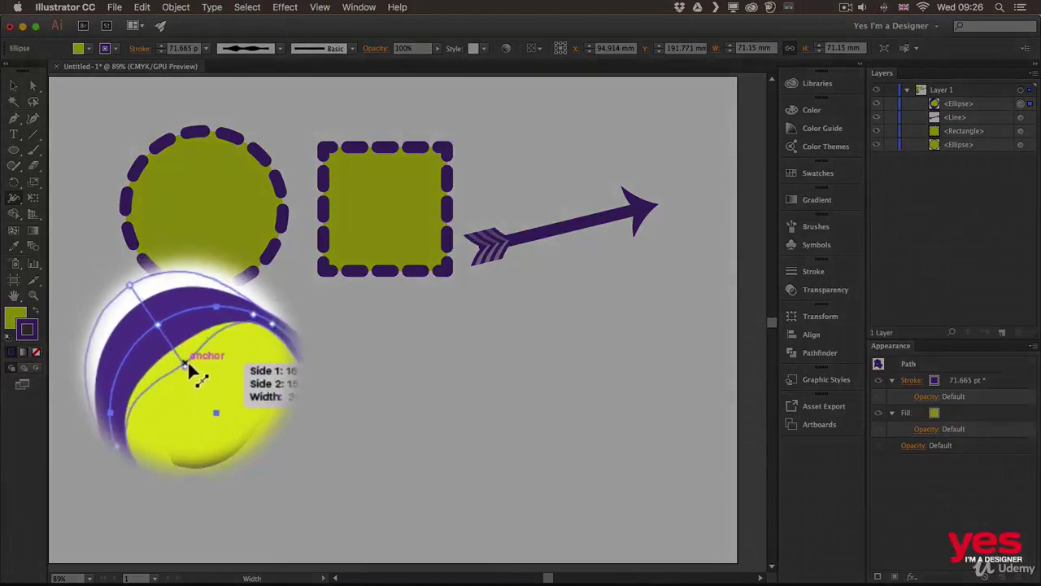
pyautogui.moveTo(188, 365); pyautogui.dragTo(181, 357)
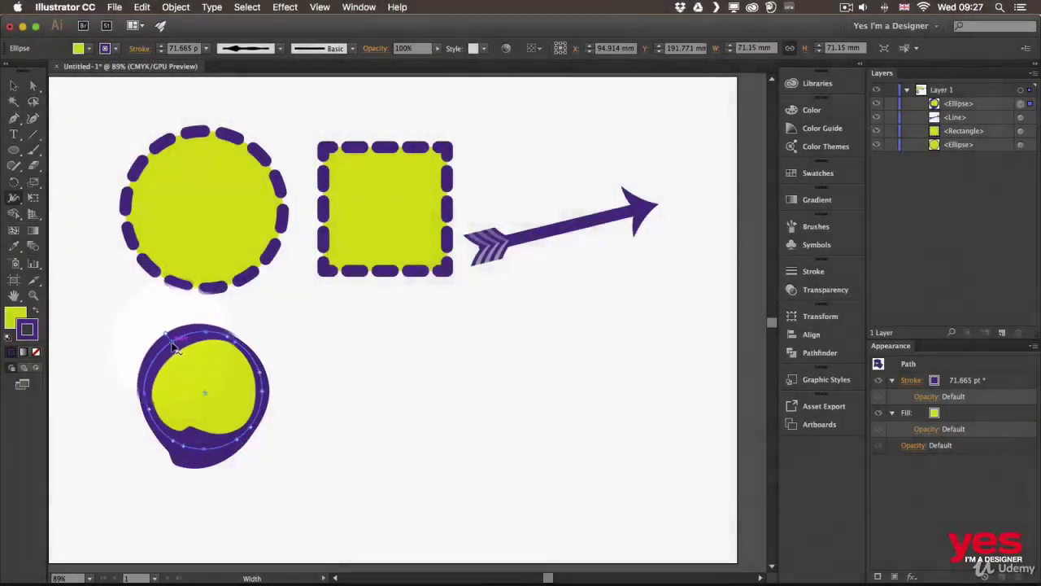
# Set Side 1 of the small circle's upper-left width point to 12 mm.
pyautogui.doubleClick(174, 337)
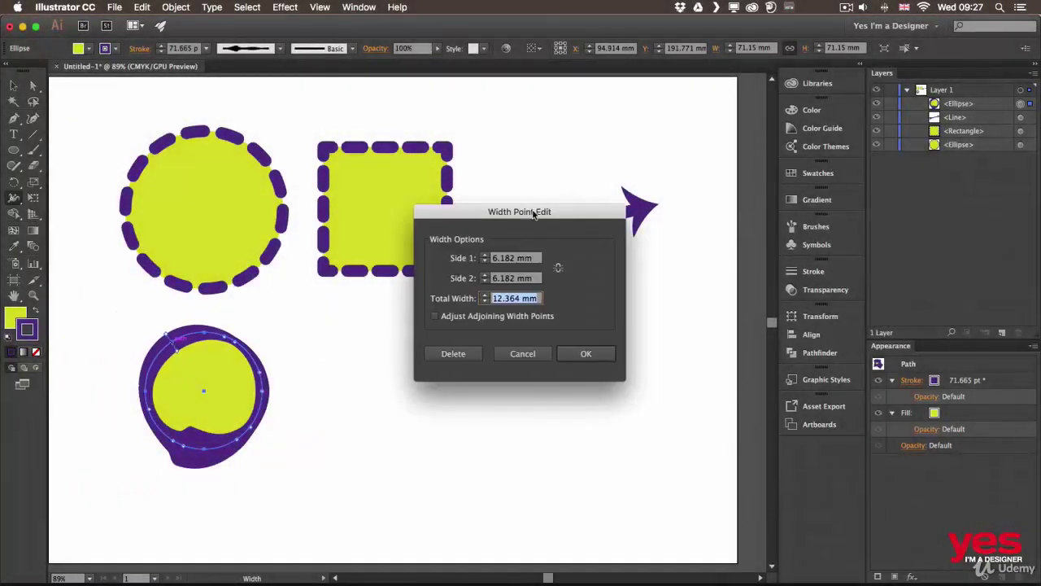
pyautogui.moveTo(533, 214); pyautogui.dragTo(401, 311)
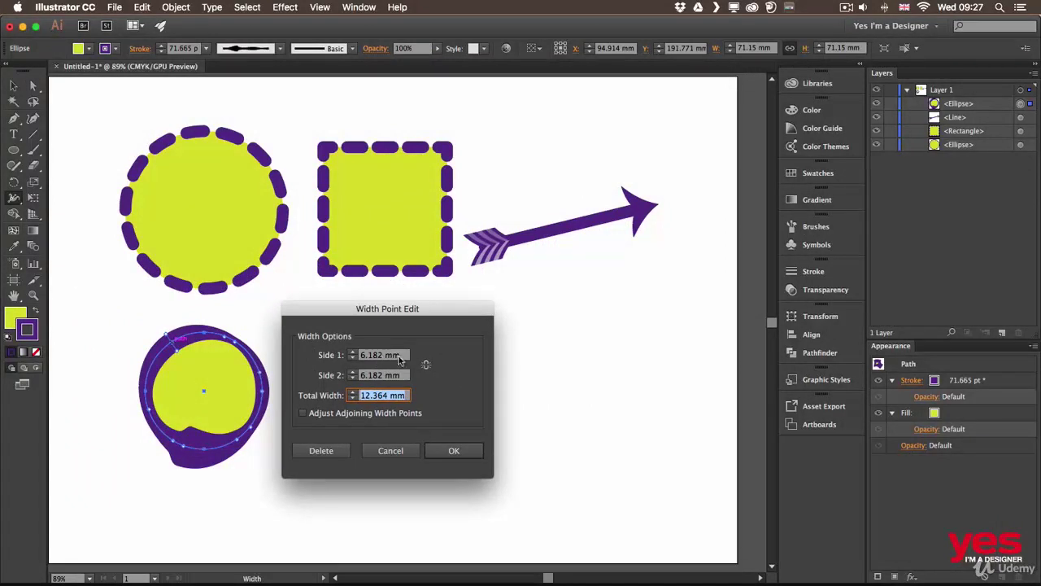
pyautogui.click(401, 356)
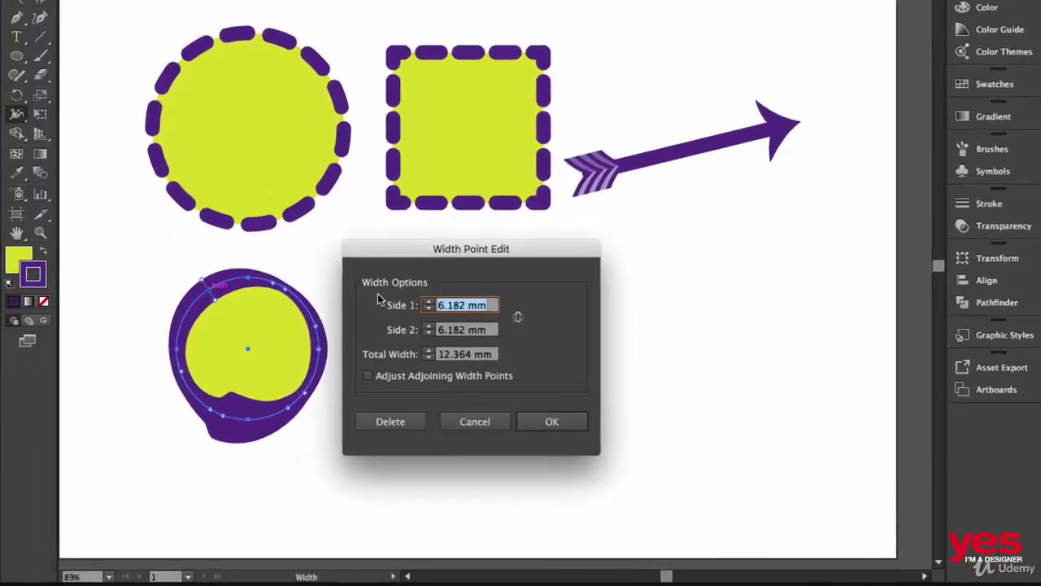
pyautogui.write('12')
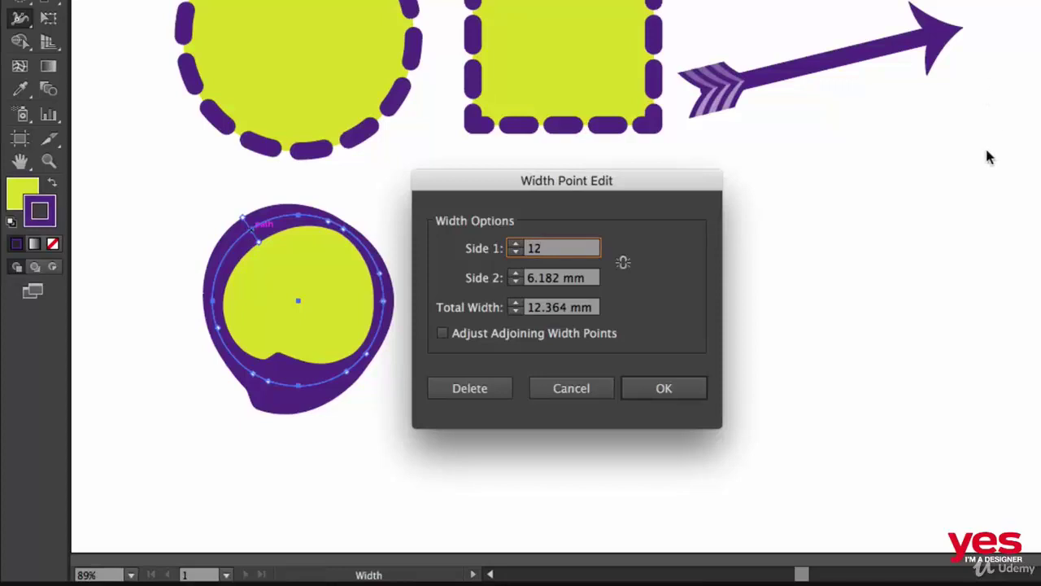
pyautogui.click(662, 389)
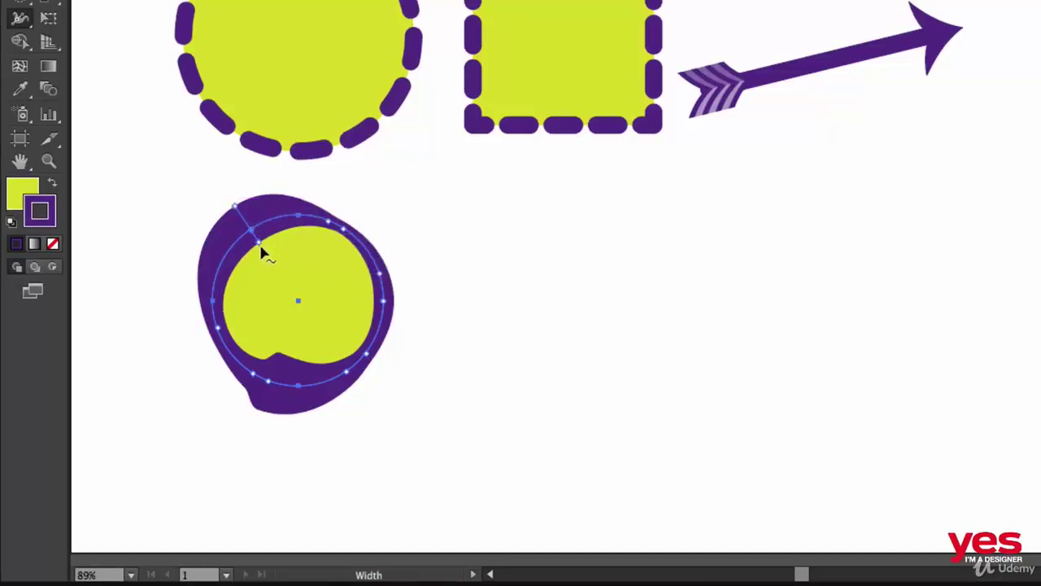
# Widen only the outer side of the small circle's stroke at the upper-left point and at the right edge.
pyautogui.press('alt')
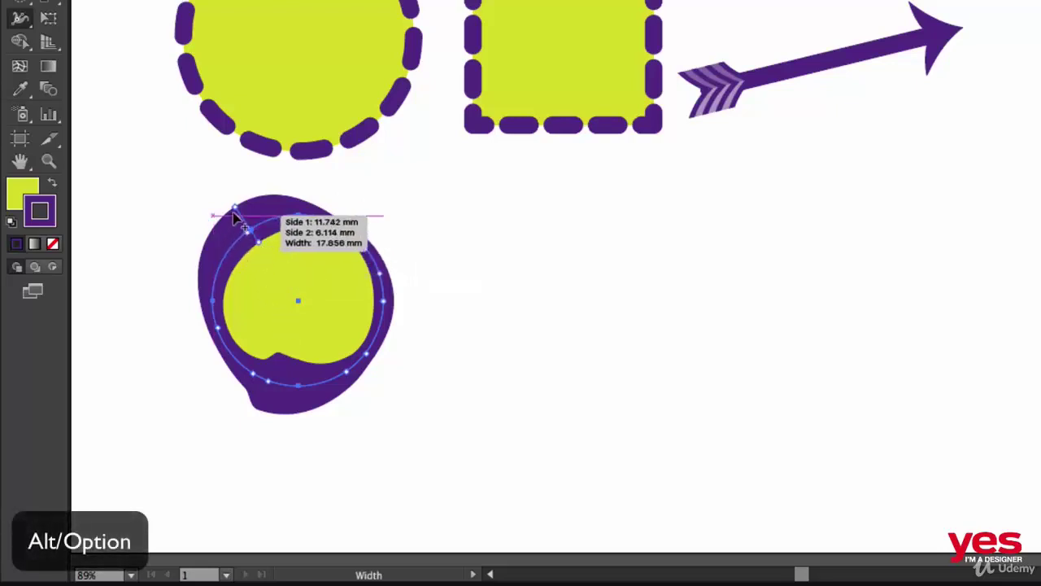
pyautogui.moveTo(234, 204)
pyautogui.mouseDown()
pyautogui.moveTo(223, 179)
pyautogui.moveTo(221, 214)
pyautogui.moveTo(223, 184)
pyautogui.moveTo(261, 240)
pyautogui.moveTo(224, 213)
pyautogui.moveTo(252, 236)
pyautogui.mouseUp()
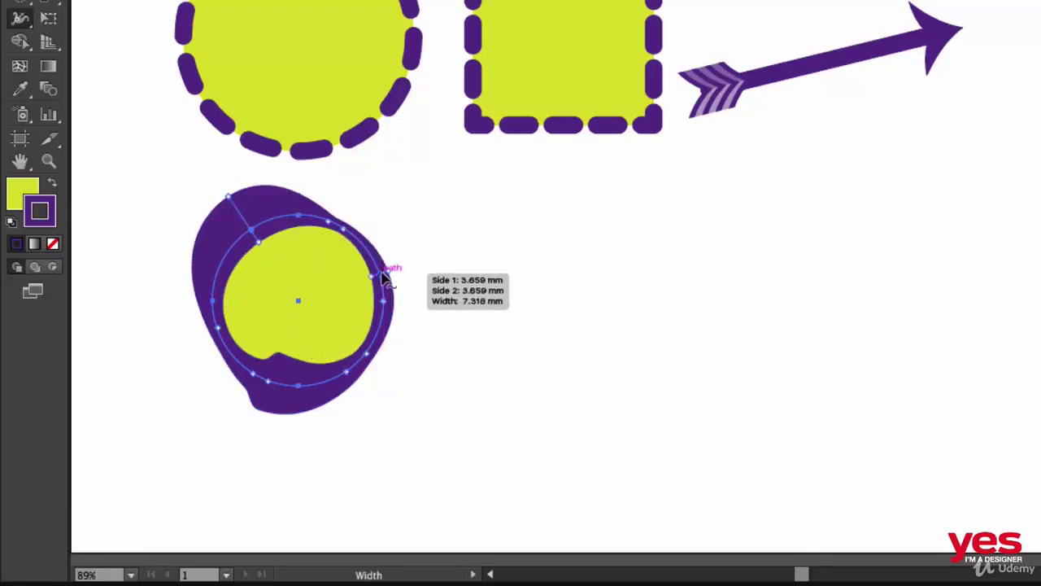
pyautogui.moveTo(391, 279); pyautogui.dragTo(418, 261)
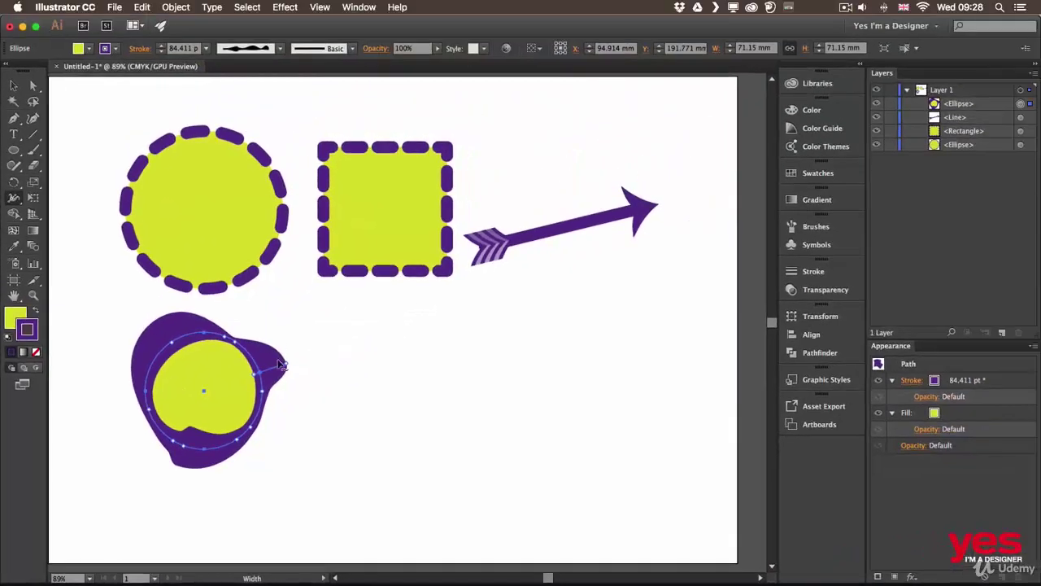
# Save the small circle's custom stroke shape as a new variable width profile.
pyautogui.click(280, 49)
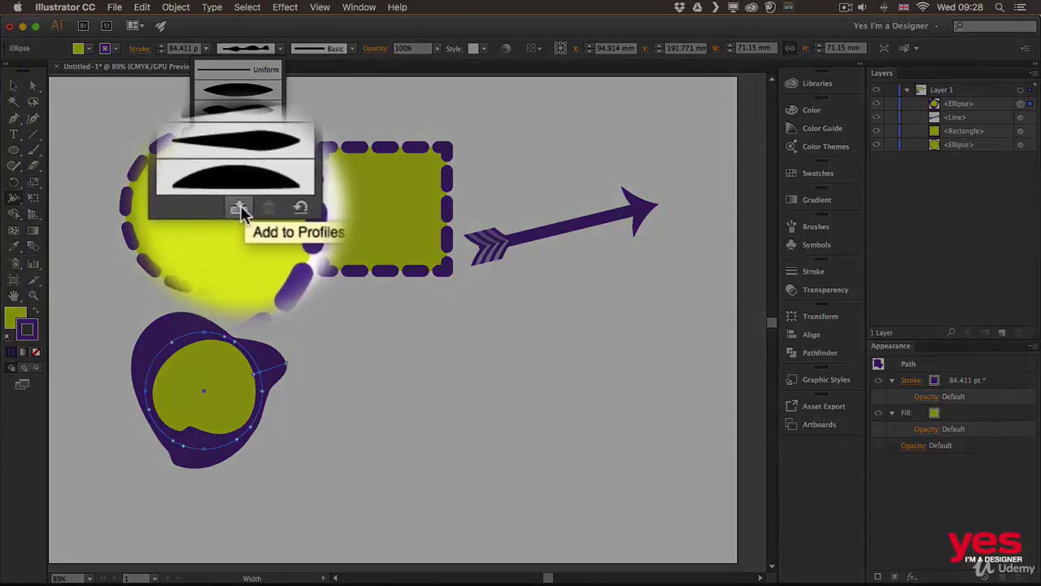
pyautogui.click(240, 208)
pyautogui.click(215, 111)
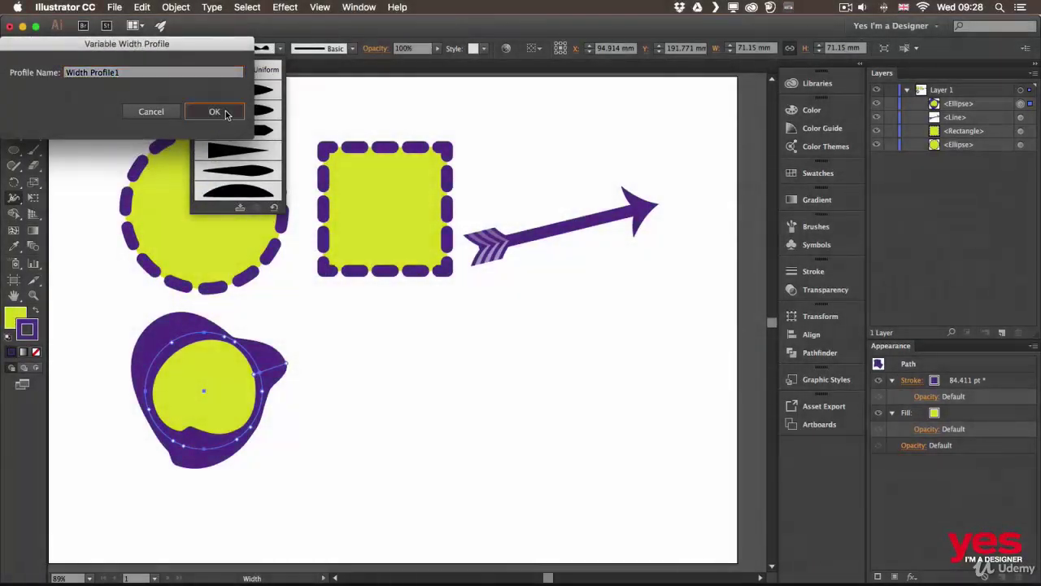
# Apply the saved custom width profile to the dashed square's stroke, and deselect the square.
pyautogui.press('v')
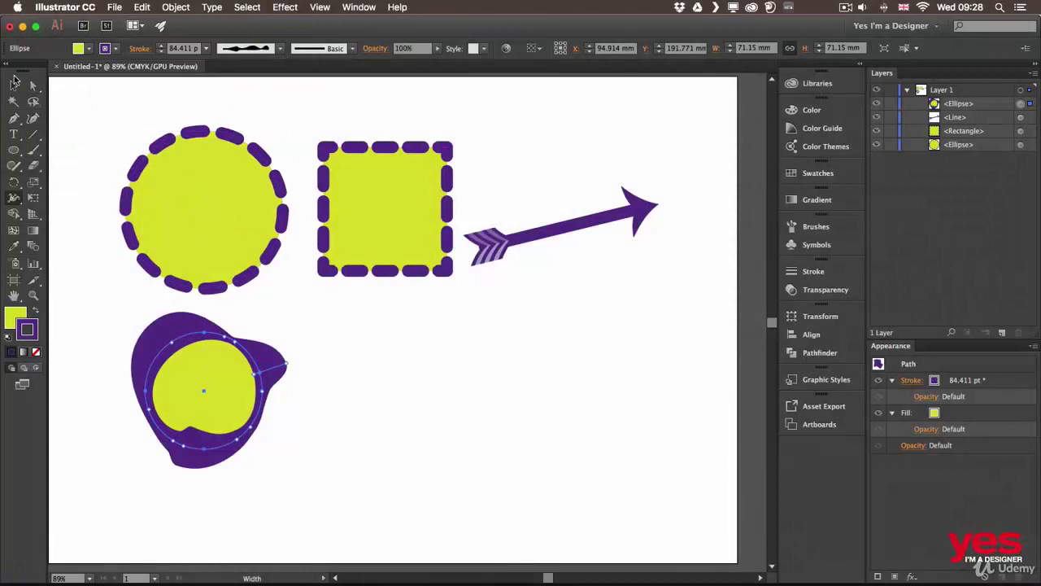
pyautogui.click(395, 157)
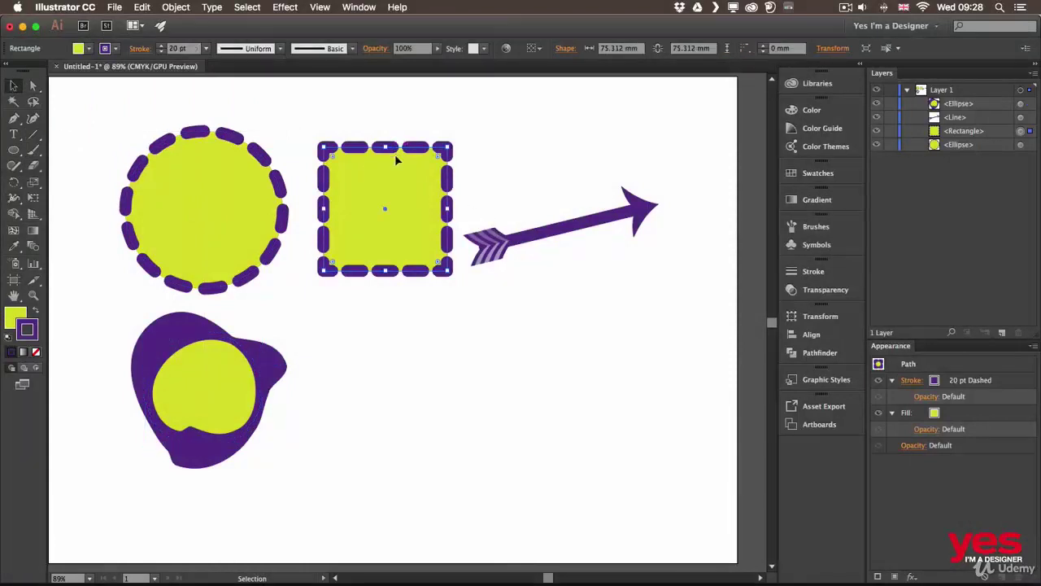
pyautogui.click(279, 48)
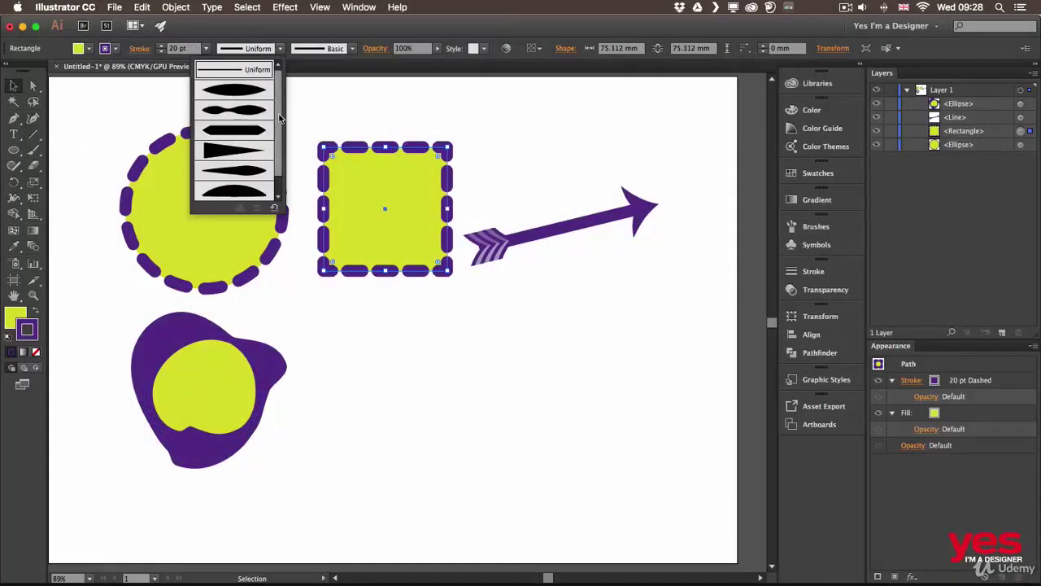
pyautogui.scroll(-3, 279, 118)
pyautogui.click(244, 187)
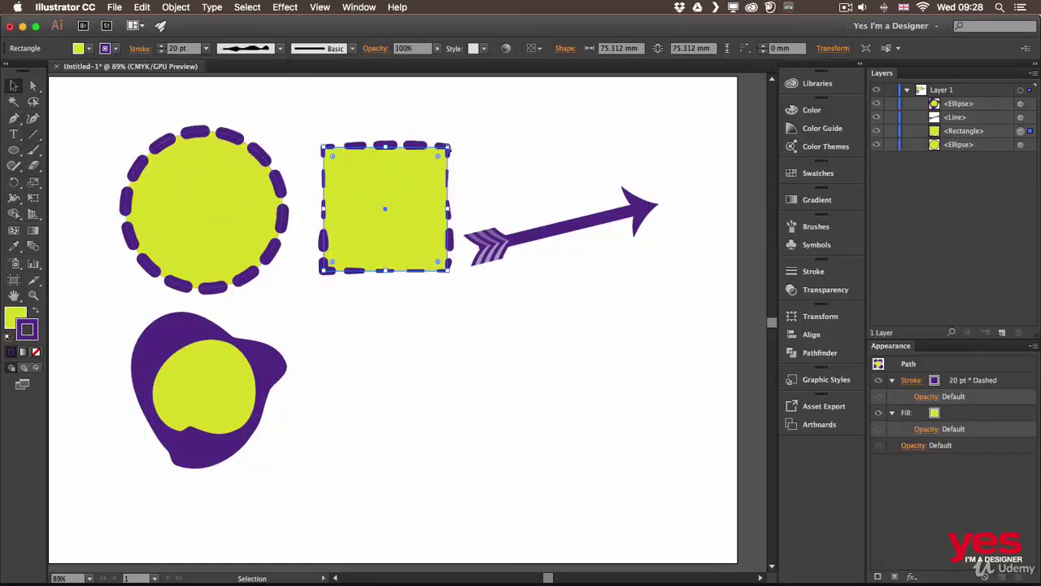
pyautogui.click(421, 301)
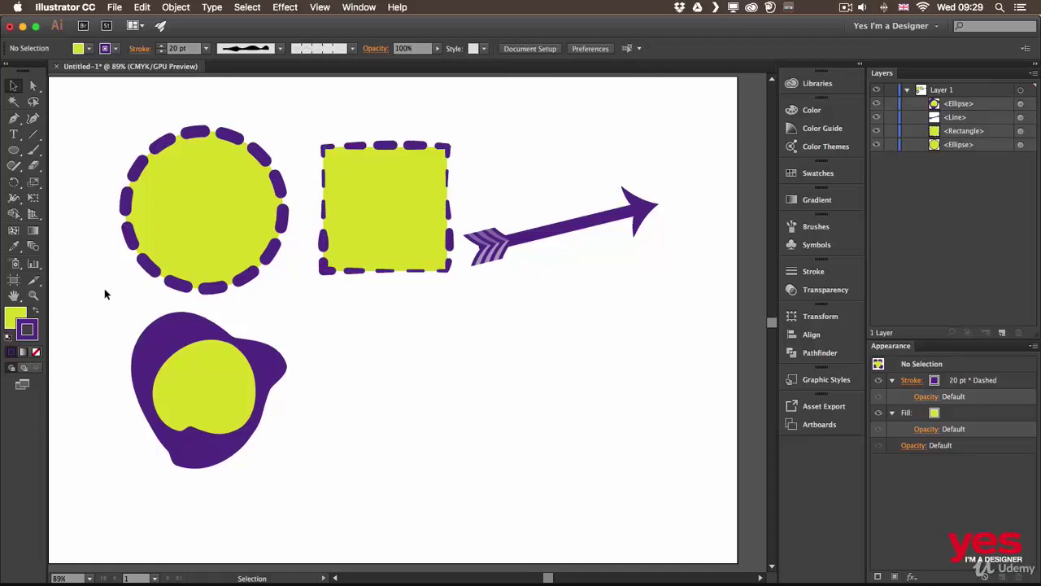
# Draw a five-pointed star about 77 mm wide and 73 mm high below the dashed square, with a uniform 10 pt stroke.
pyautogui.moveTo(13, 150); pyautogui.dragTo(70, 211)
pyautogui.moveTo(379, 355)
pyautogui.mouseDown()
pyautogui.moveTo(427, 394)
pyautogui.moveTo(424, 411)
pyautogui.mouseUp()
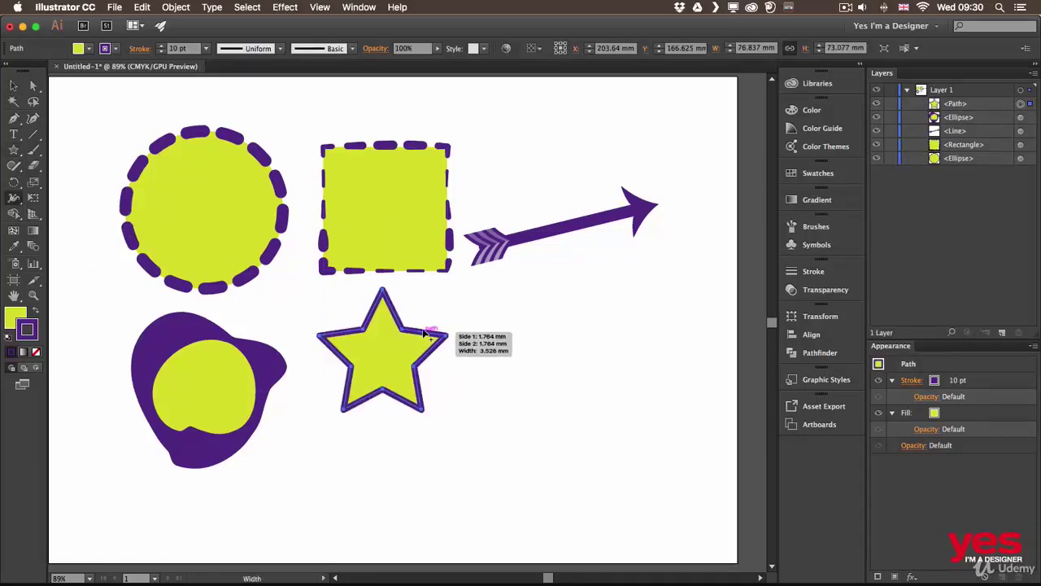
# Bulge the stroke outward and inward midway along each of the star's edges with the Width tool, up to about 36 pt.
pyautogui.moveTo(425, 328); pyautogui.dragTo(448, 355)
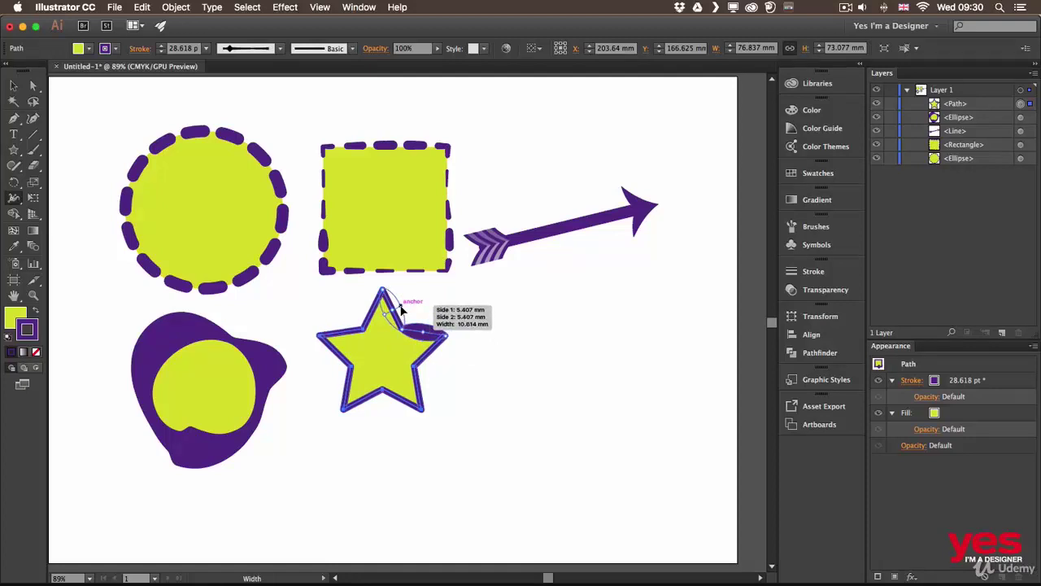
pyautogui.moveTo(397, 316)
pyautogui.mouseDown()
pyautogui.moveTo(408, 307)
pyautogui.moveTo(380, 319)
pyautogui.mouseUp()
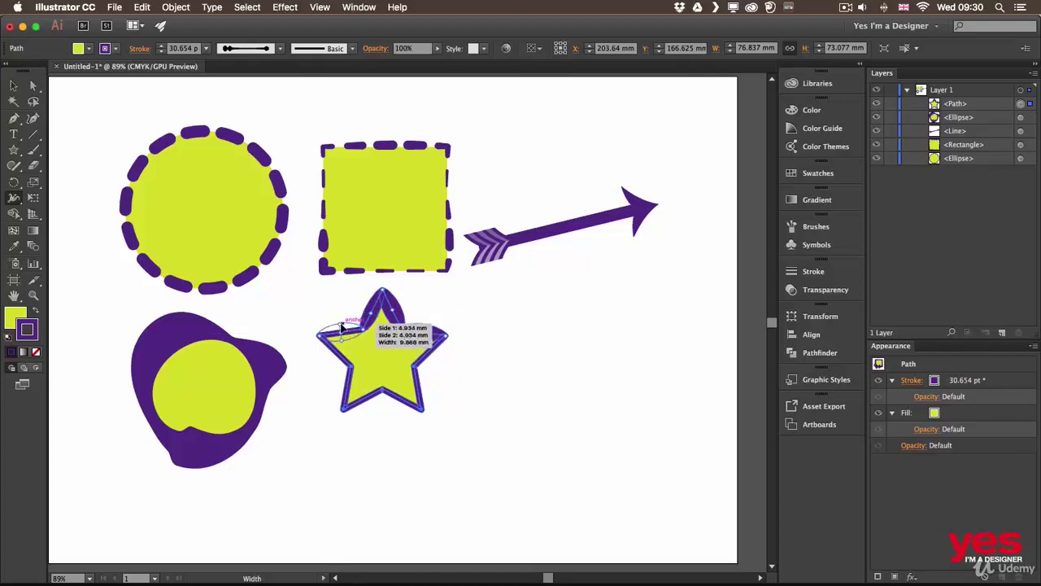
pyautogui.moveTo(339, 350); pyautogui.dragTo(336, 350)
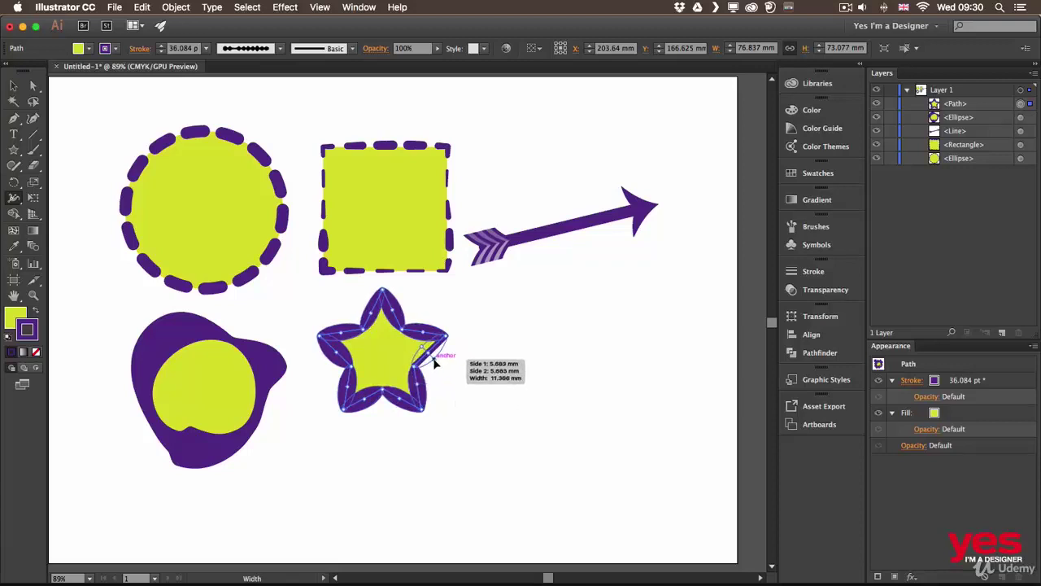
pyautogui.press('v')
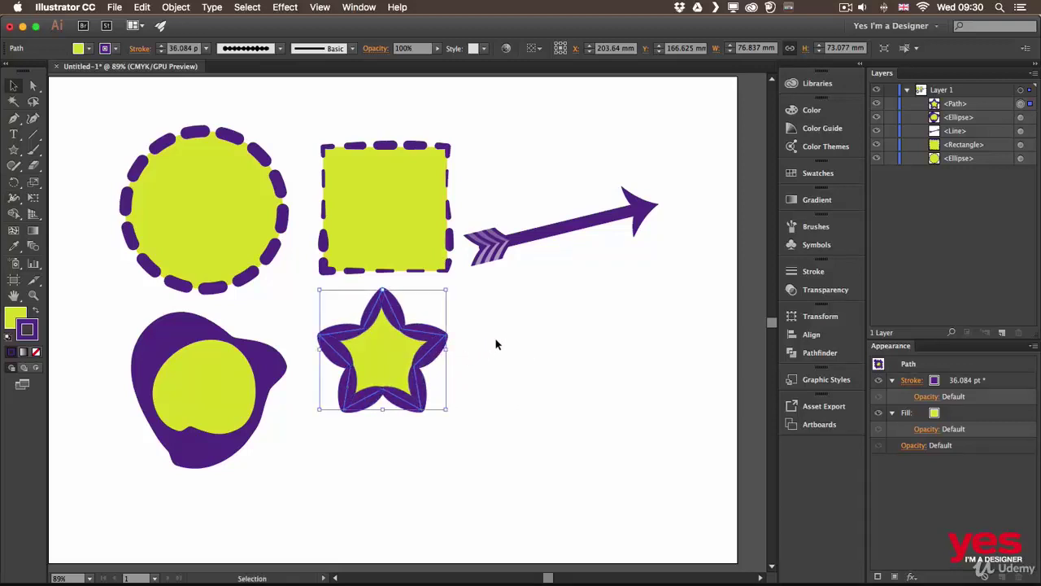
pyautogui.click(493, 343)
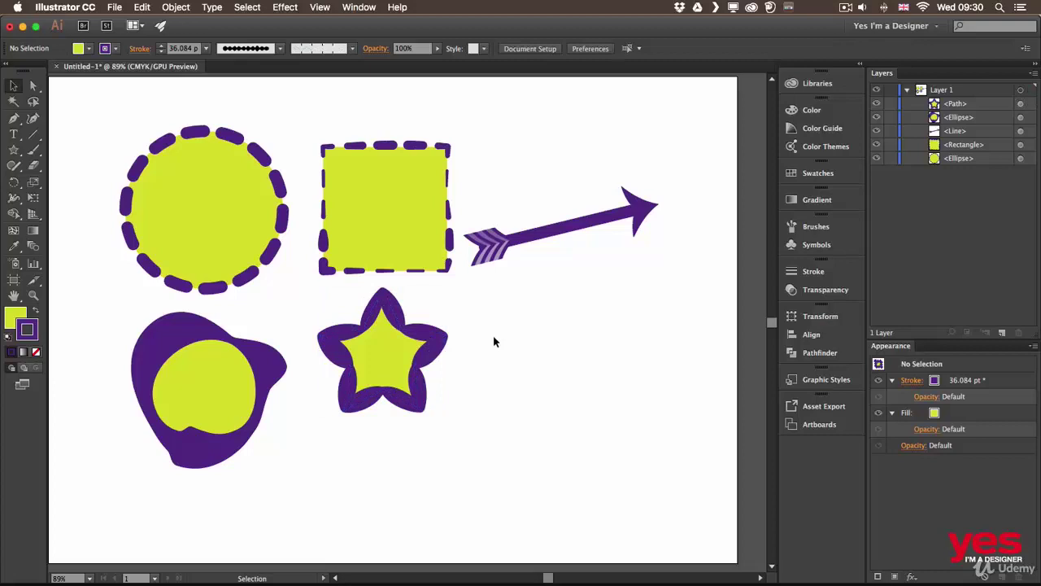
pyautogui.click(446, 348)
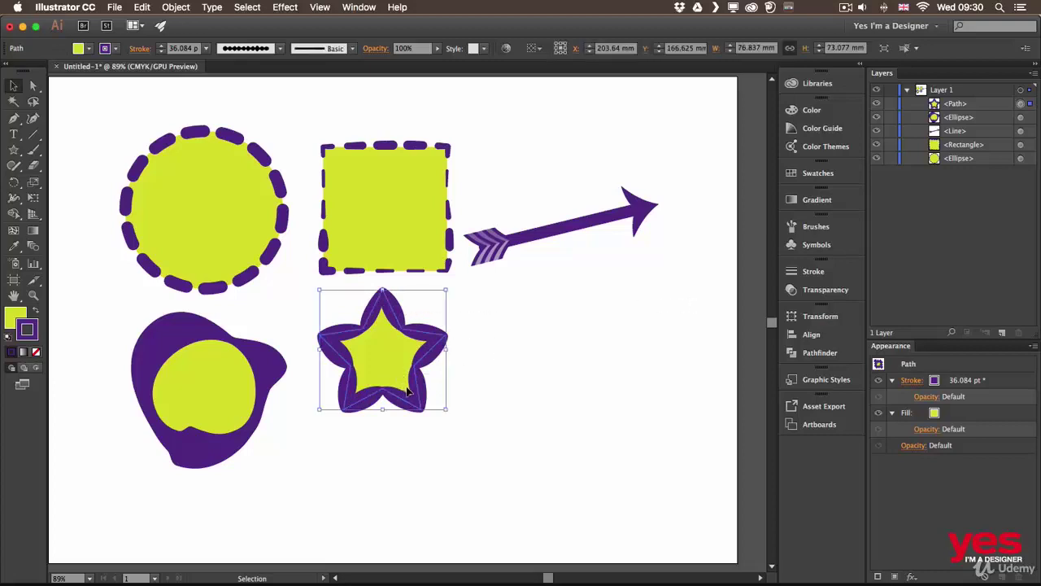
# Copy the selected star and paste the duplicate directly in front of it.
pyautogui.click(144, 8)
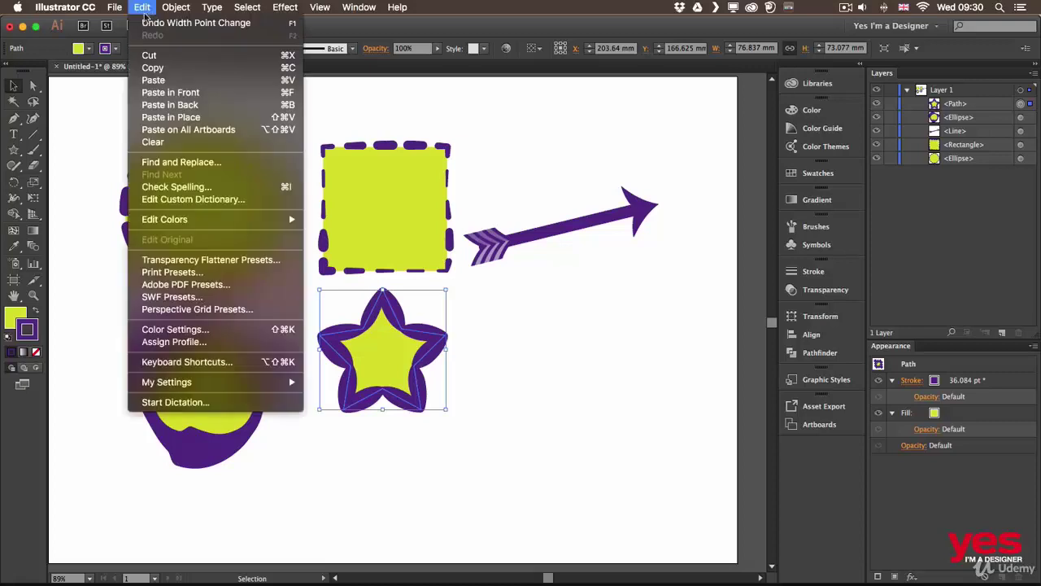
pyautogui.click(172, 70)
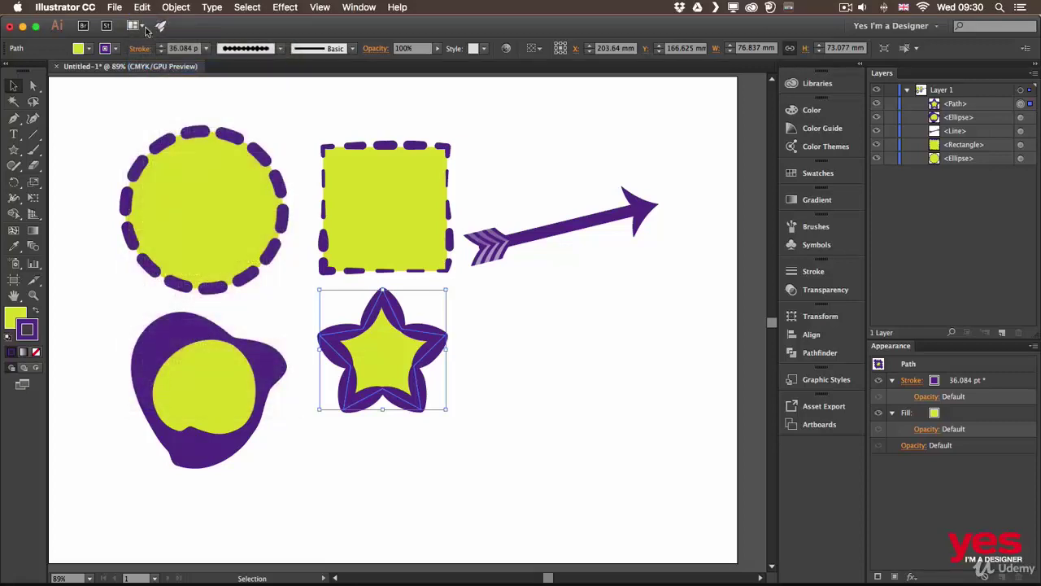
pyautogui.click(143, 7)
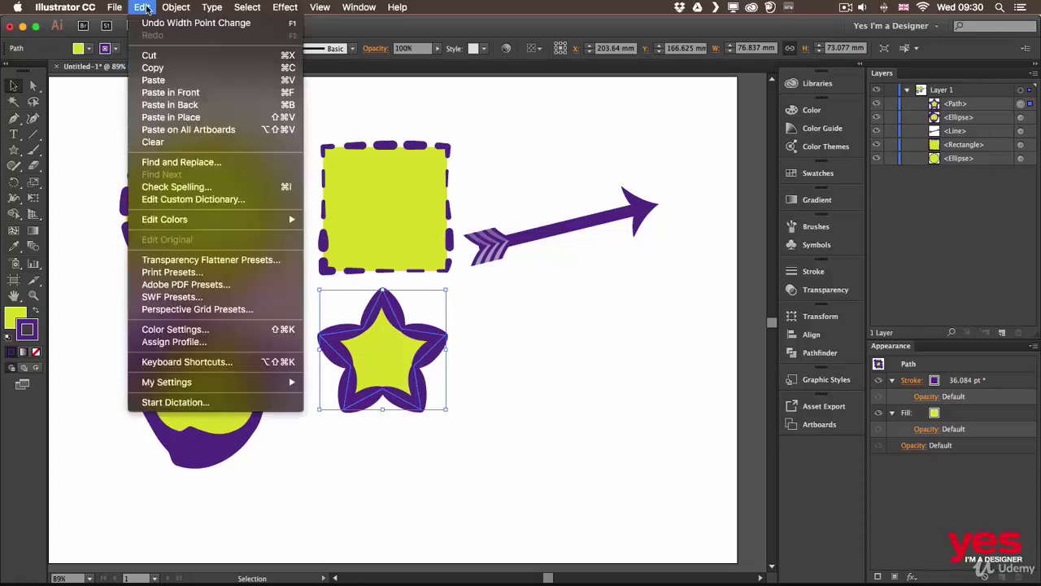
pyautogui.click(199, 94)
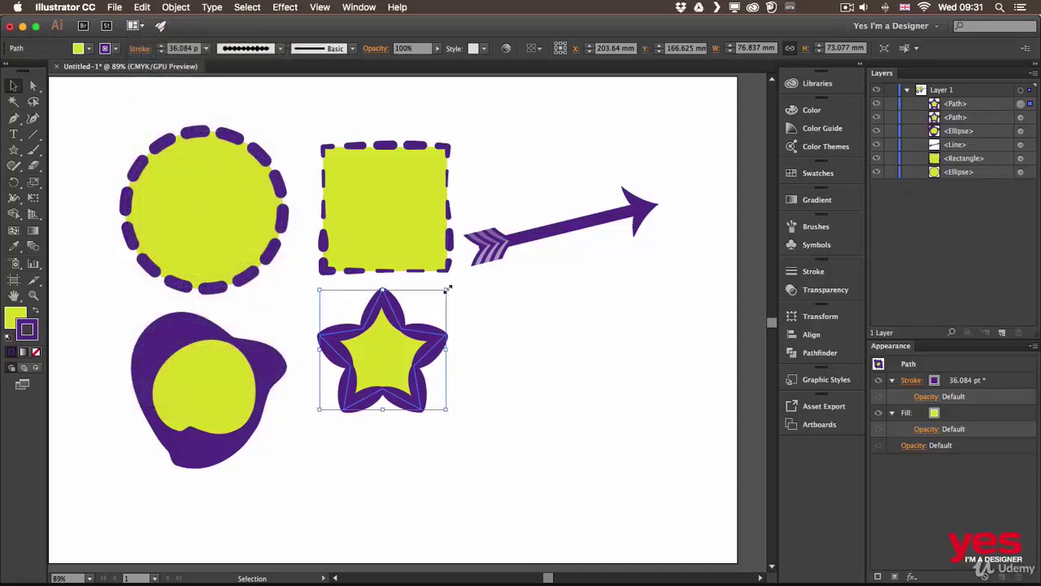
# Scale the front star around its center to about 33 mm wide and 32 mm high, nudge it slightly down, and deselect it.
pyautogui.moveTo(447, 289); pyautogui.dragTo(410, 320)
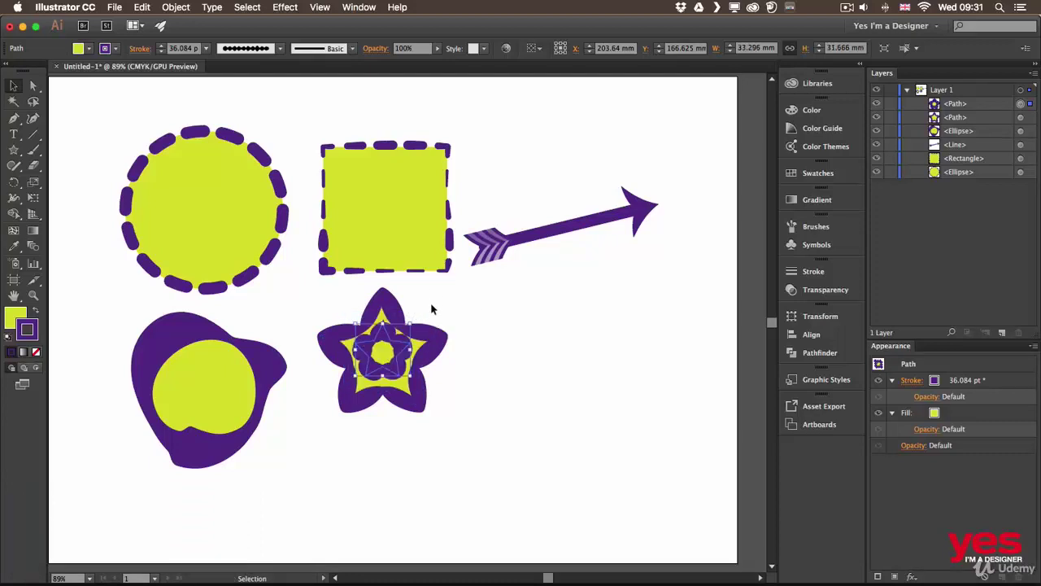
pyautogui.moveTo(412, 318)
pyautogui.mouseDown()
pyautogui.moveTo(408, 327)
pyautogui.moveTo(409, 315)
pyautogui.mouseUp()
pyautogui.click(448, 301)
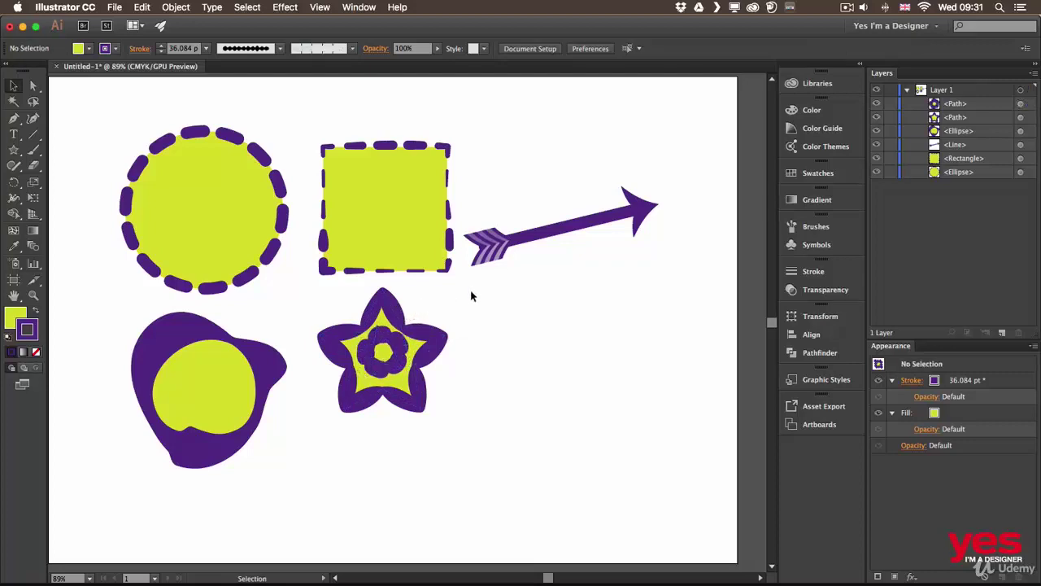
pyautogui.click(410, 361)
pyautogui.click(512, 307)
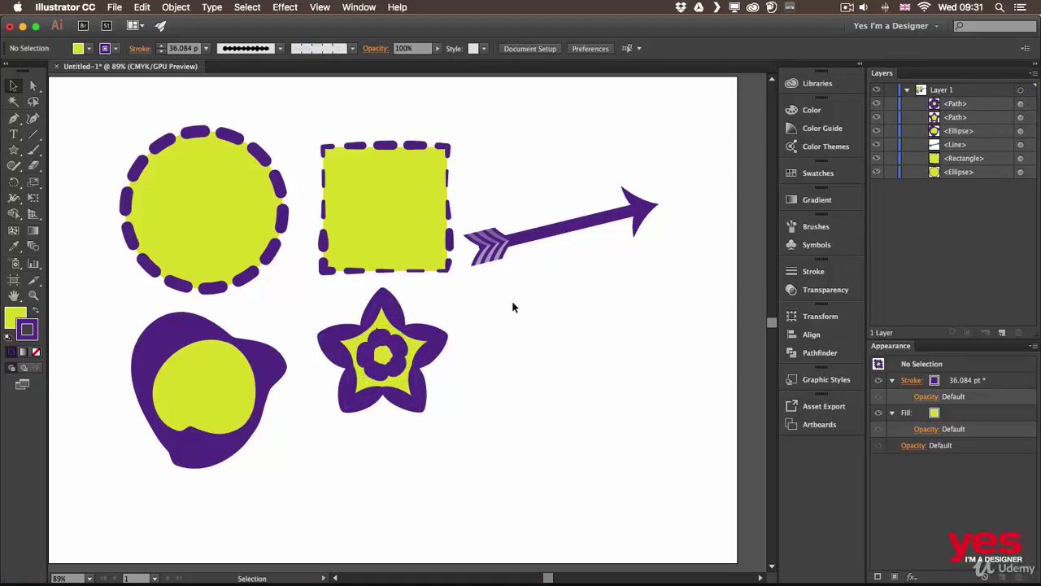
# Review the stroke options with nothing selected.
pyautogui.click(142, 49)
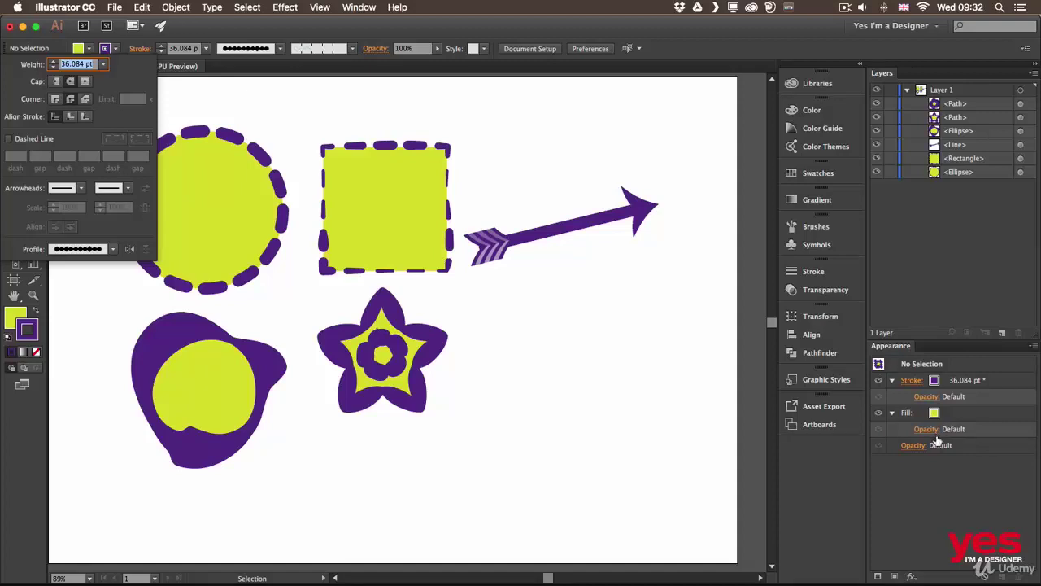
pyautogui.click(521, 341)
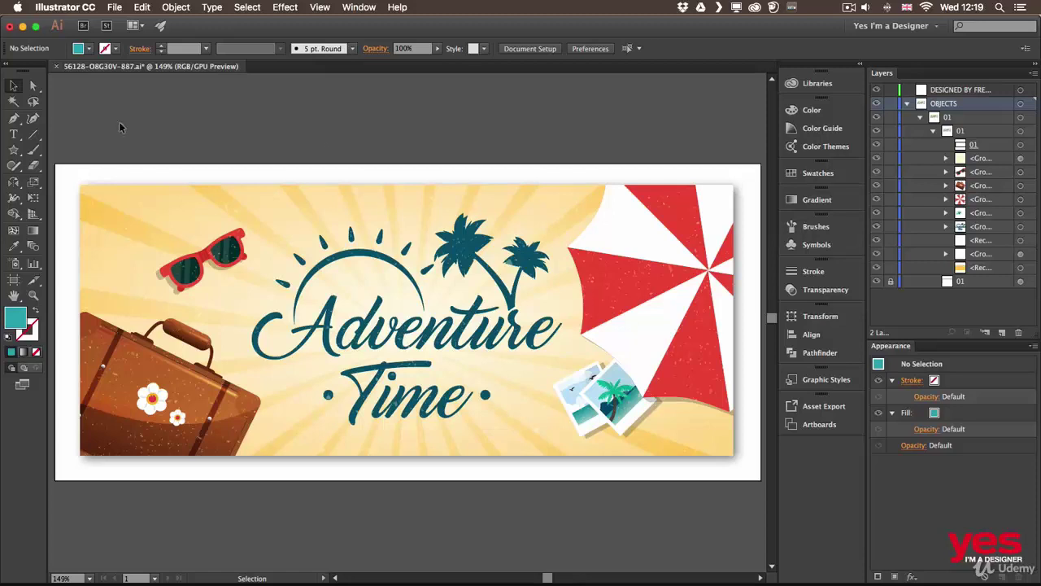
# Inspect the fill color choices as swatches and as the alternate color sliders in the Adventure Time banner document.
pyautogui.click(90, 50)
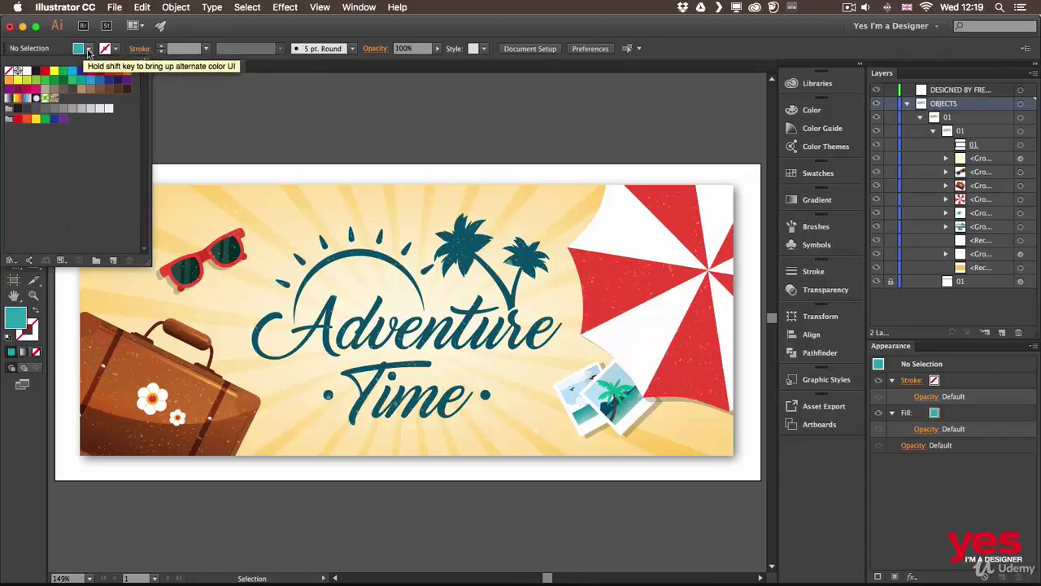
pyautogui.click(88, 50)
pyautogui.keyDown('shift'); pyautogui.click(88, 51); pyautogui.keyUp('shift')
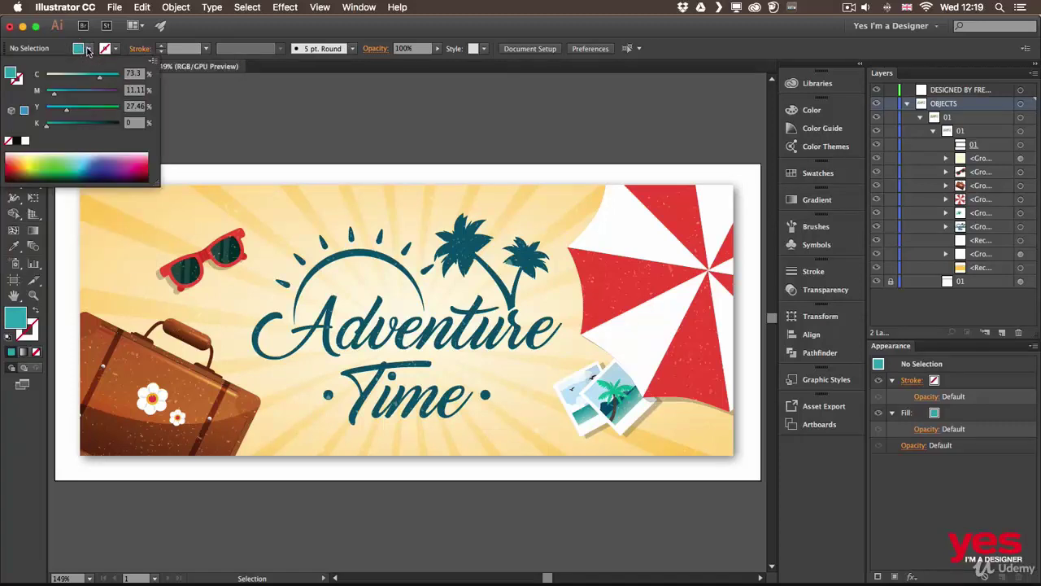
pyautogui.click(89, 52)
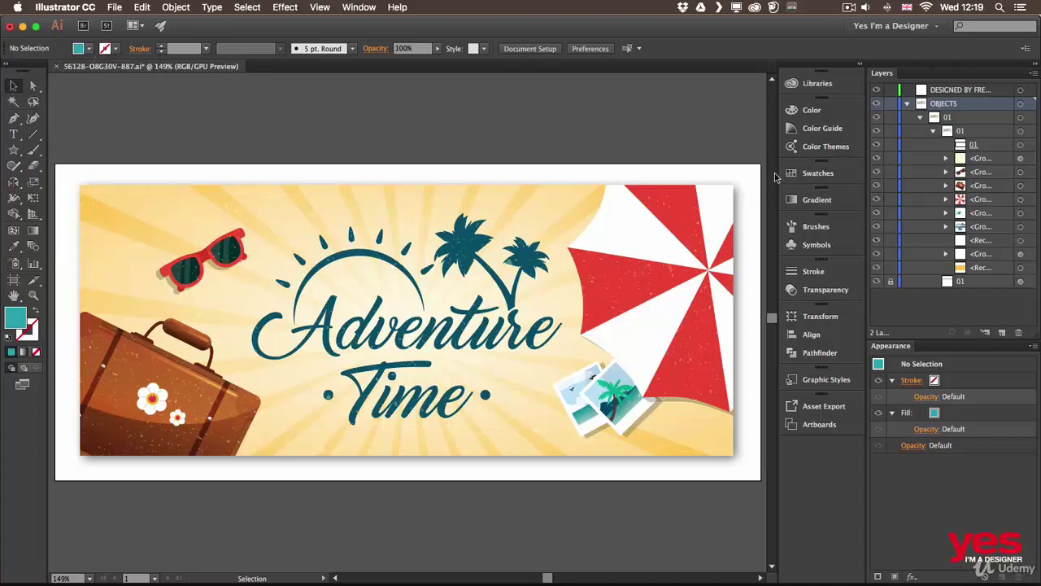
# Examine the available color modes for mixing colors and the options for managing swatches.
pyautogui.click(813, 111)
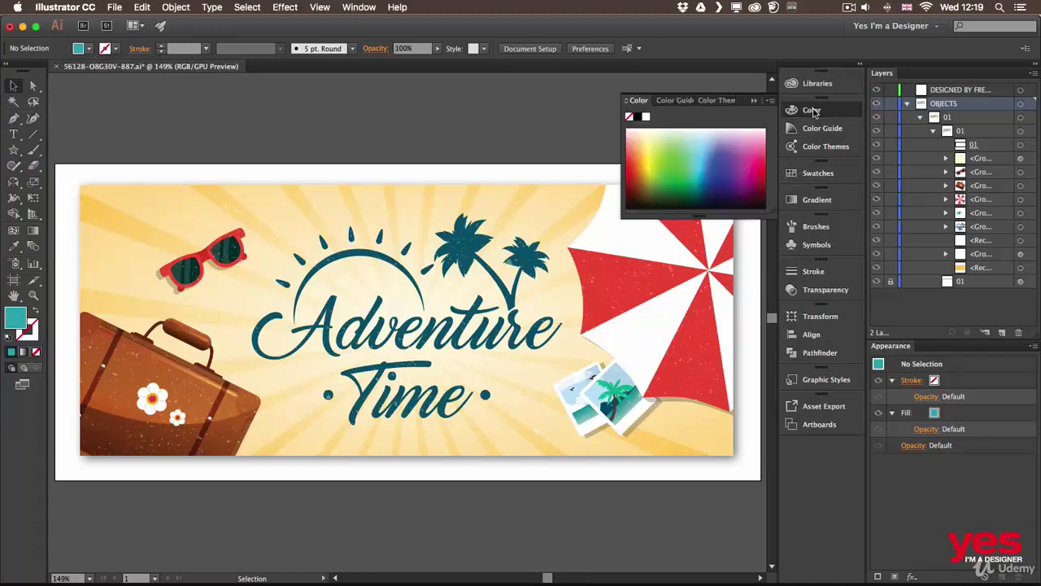
pyautogui.click(772, 101)
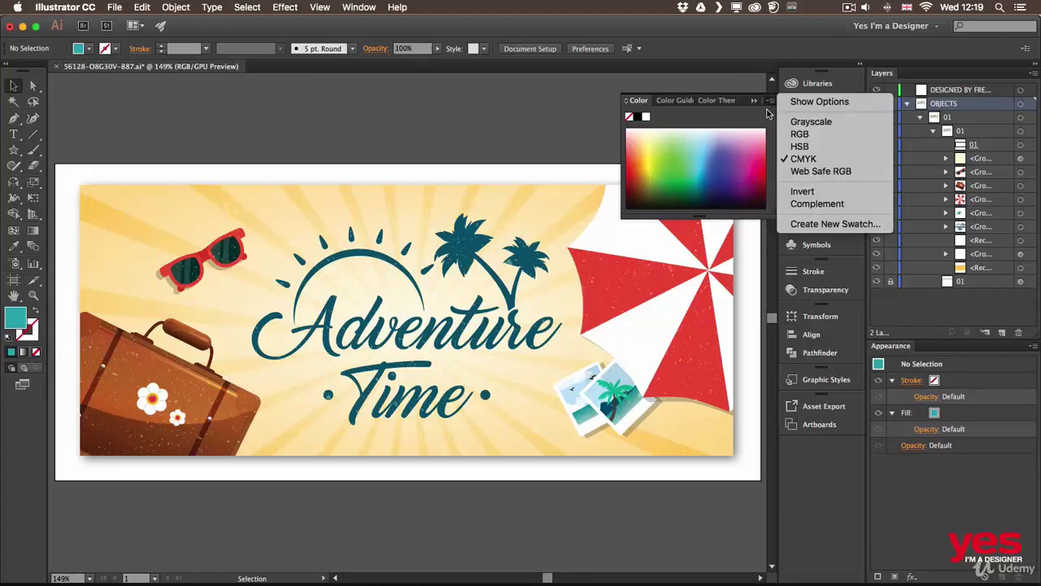
pyautogui.click(769, 107)
pyautogui.click(806, 172)
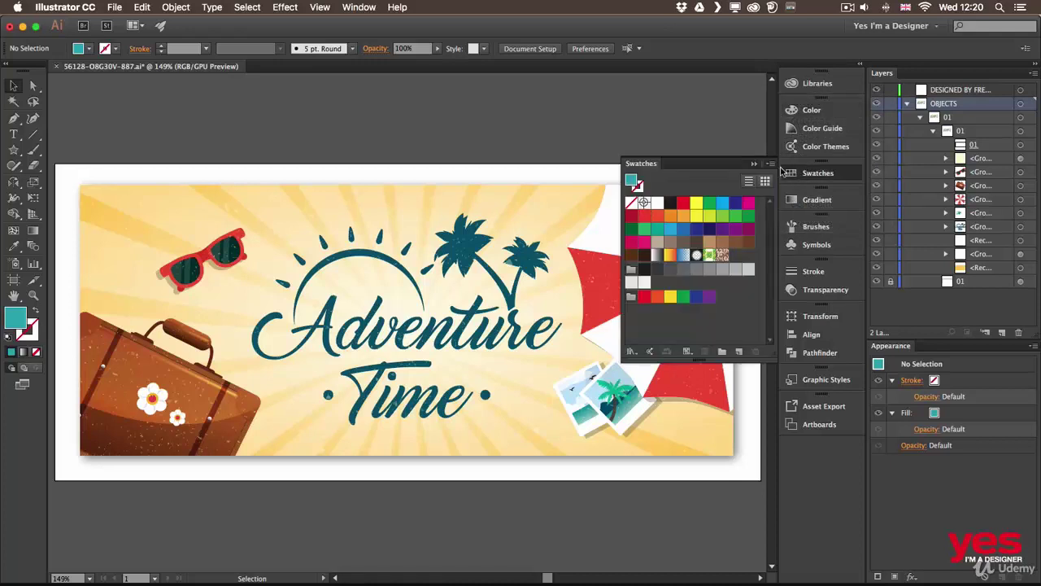
pyautogui.click(770, 164)
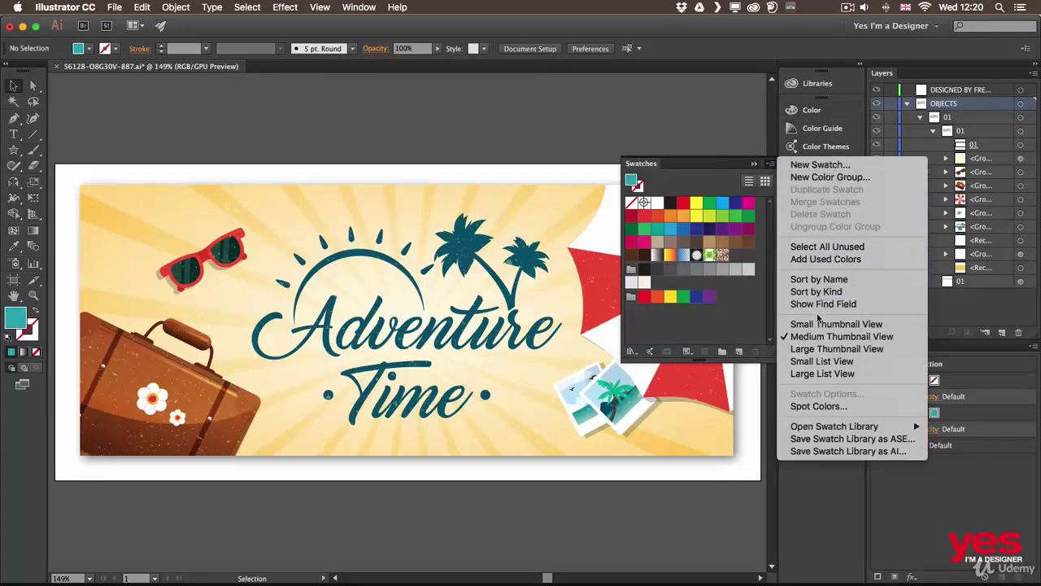
pyautogui.click(729, 162)
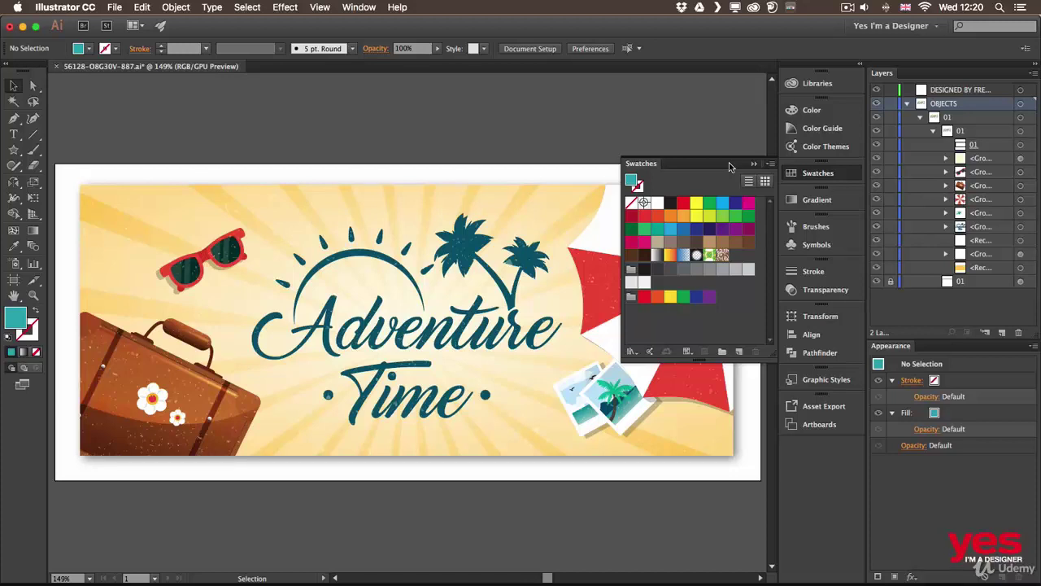
pyautogui.click(814, 175)
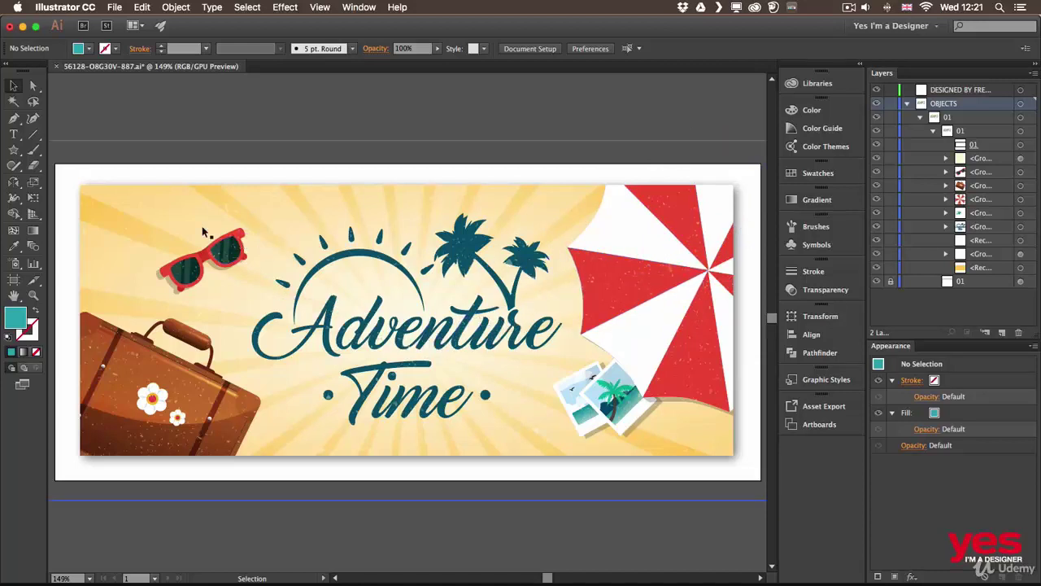
# Start a new swatch from the fill of the umbrella's red segment beside the lettering, using the CMYK color mode.
pyautogui.click(34, 85)
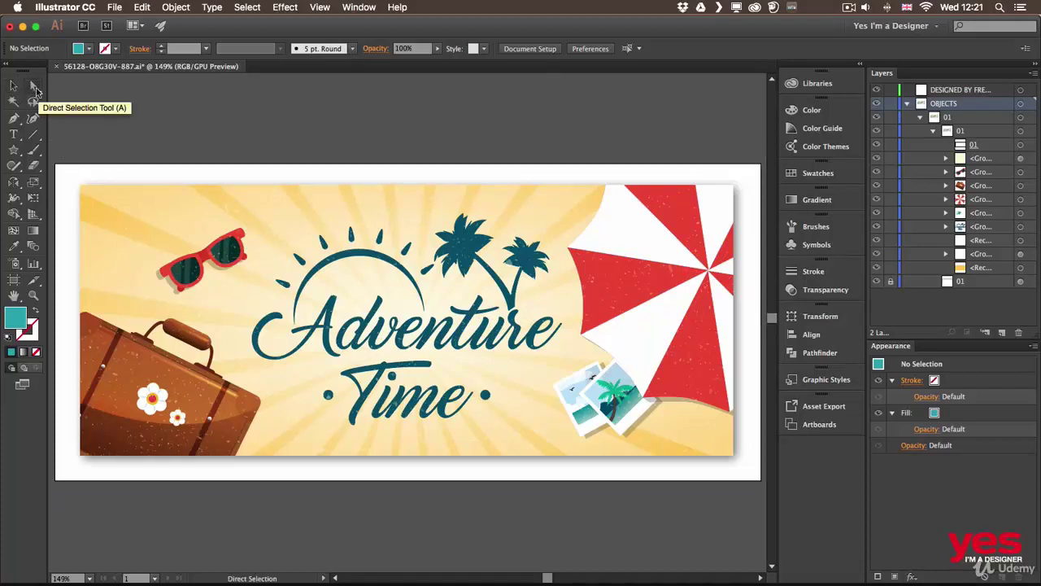
pyautogui.click(616, 275)
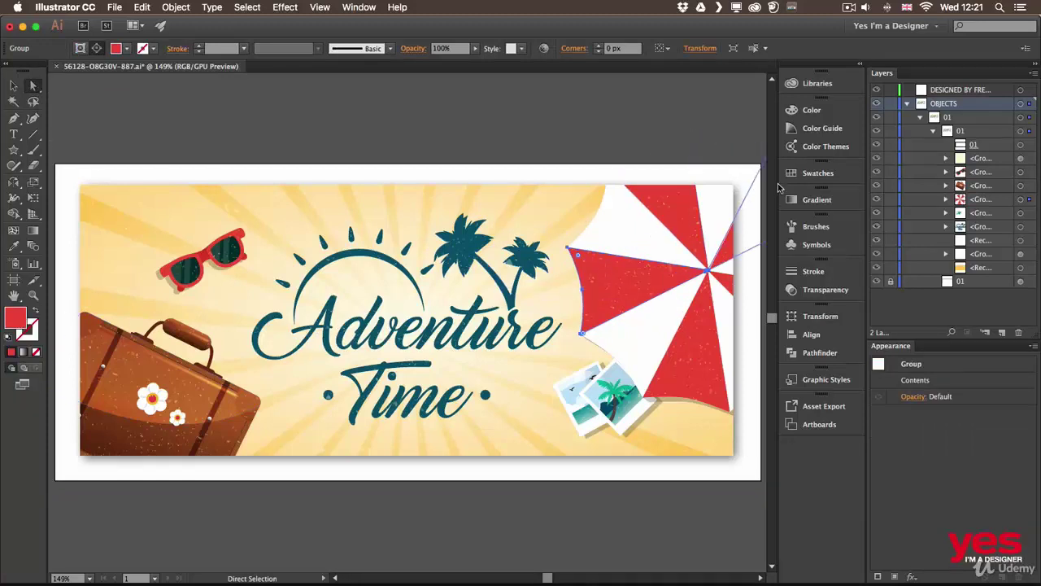
pyautogui.click(802, 174)
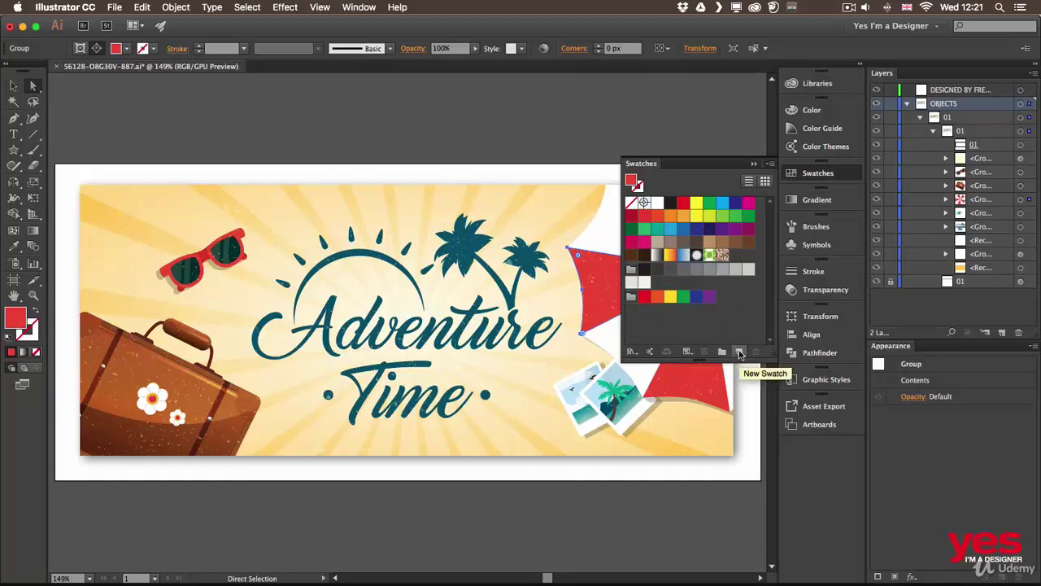
pyautogui.click(739, 353)
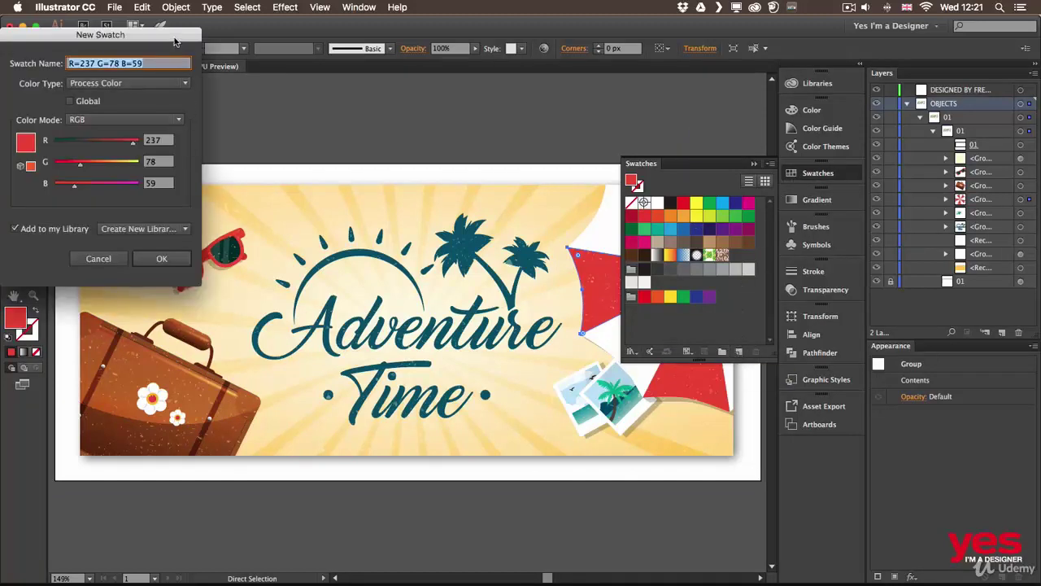
pyautogui.moveTo(174, 42); pyautogui.dragTo(585, 159)
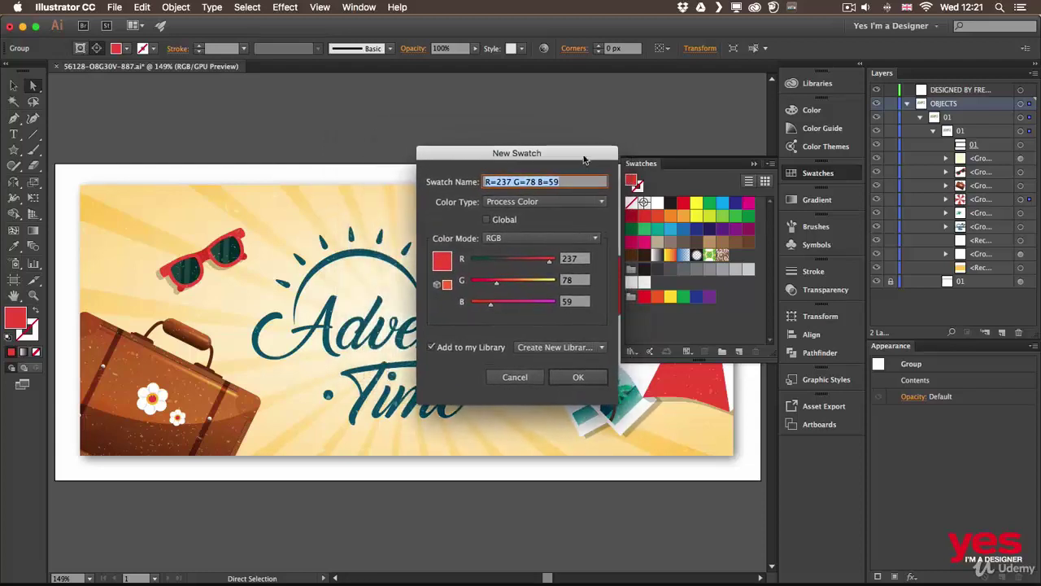
pyautogui.click(516, 240)
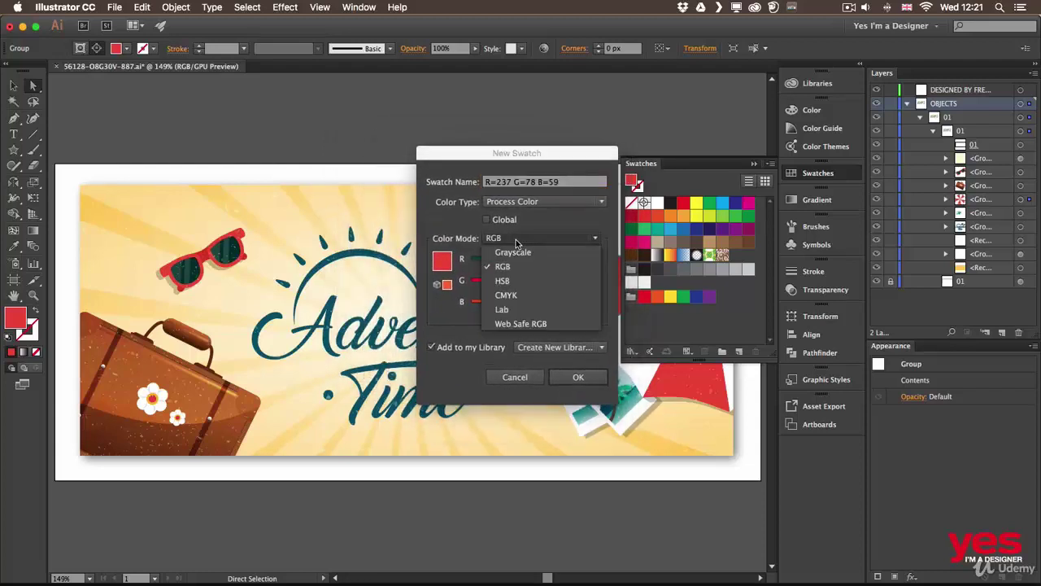
pyautogui.click(510, 295)
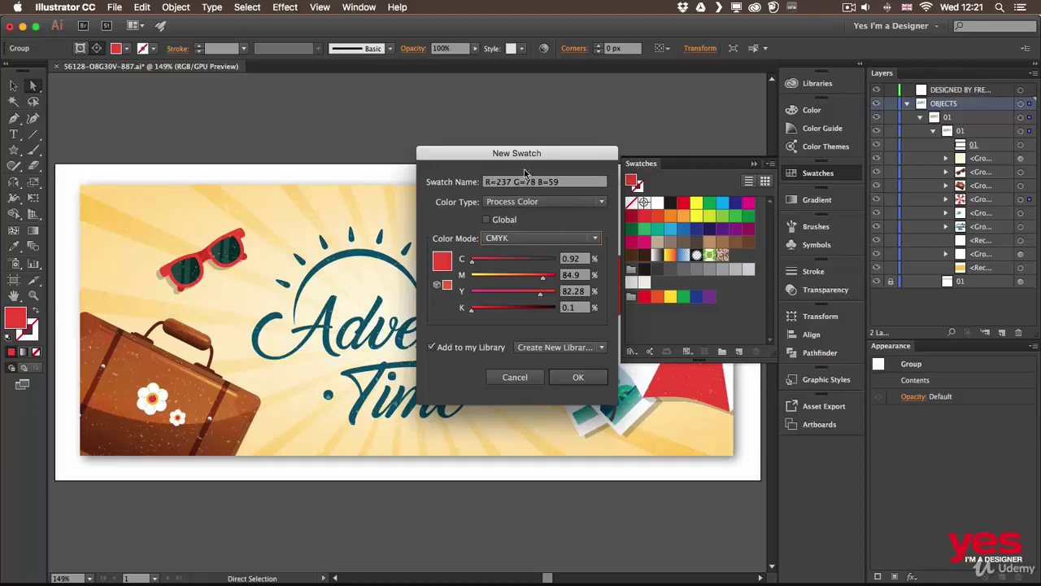
# Name the new swatch Key color and save it without adding it to the library.
pyautogui.click(568, 182)
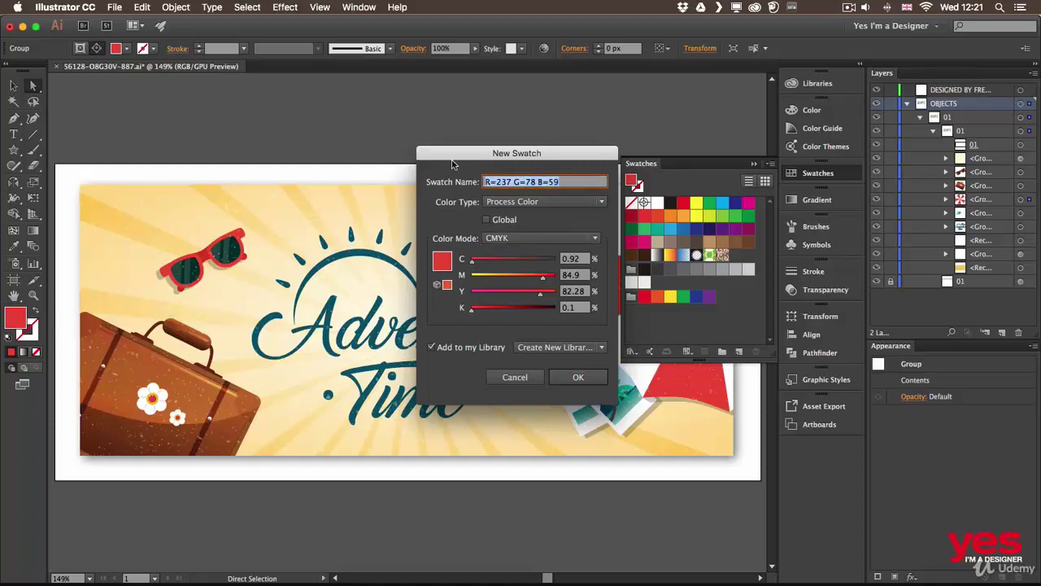
pyautogui.write('Key color')
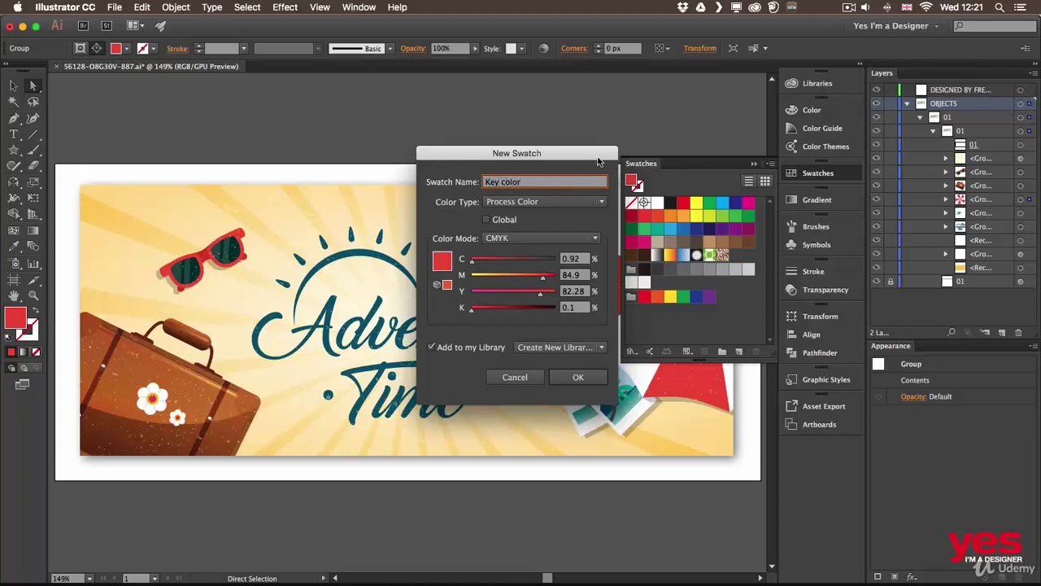
pyautogui.moveTo(598, 162); pyautogui.dragTo(591, 161)
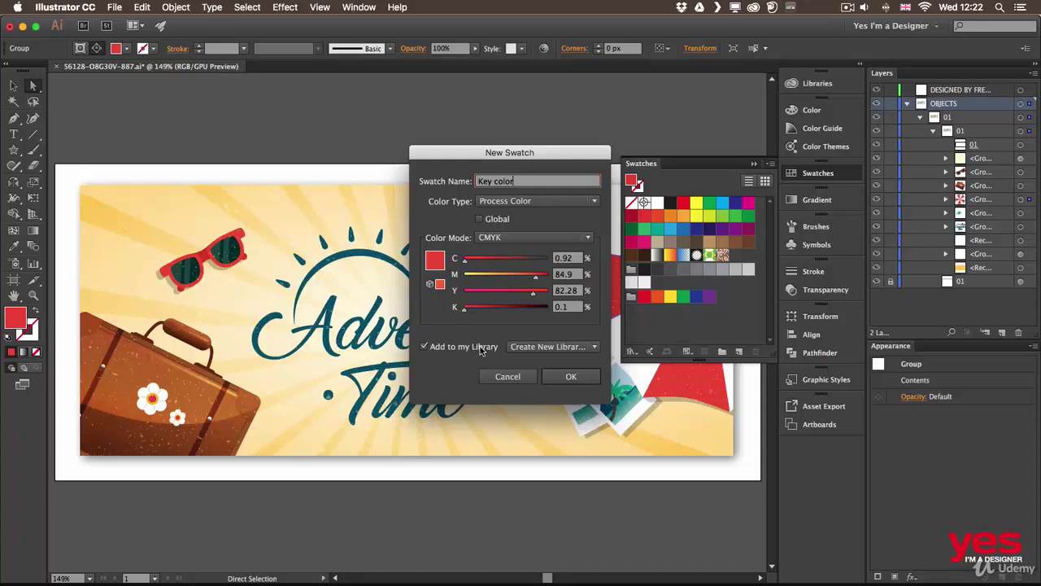
pyautogui.click(424, 347)
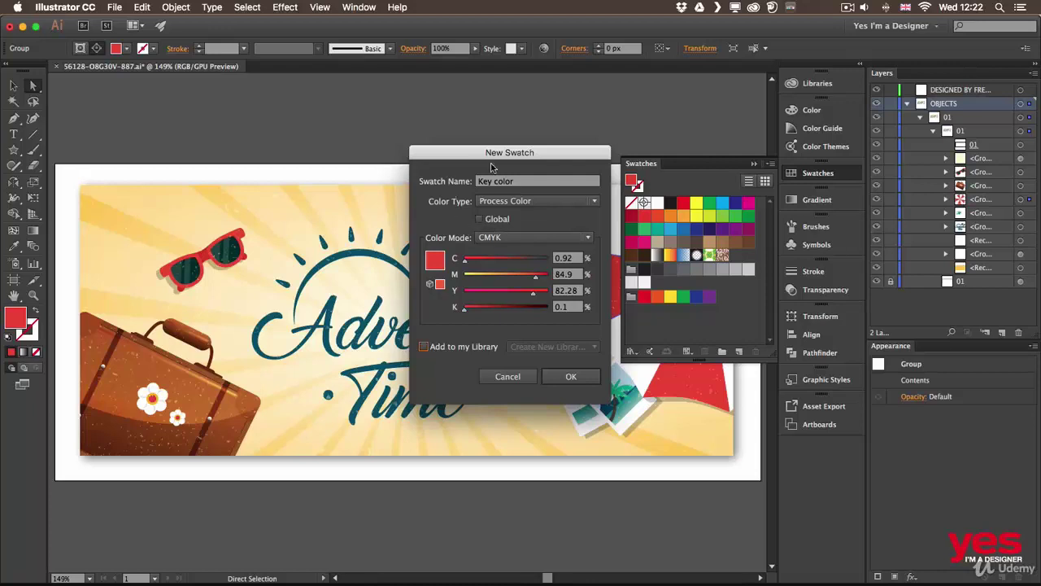
pyautogui.click(571, 378)
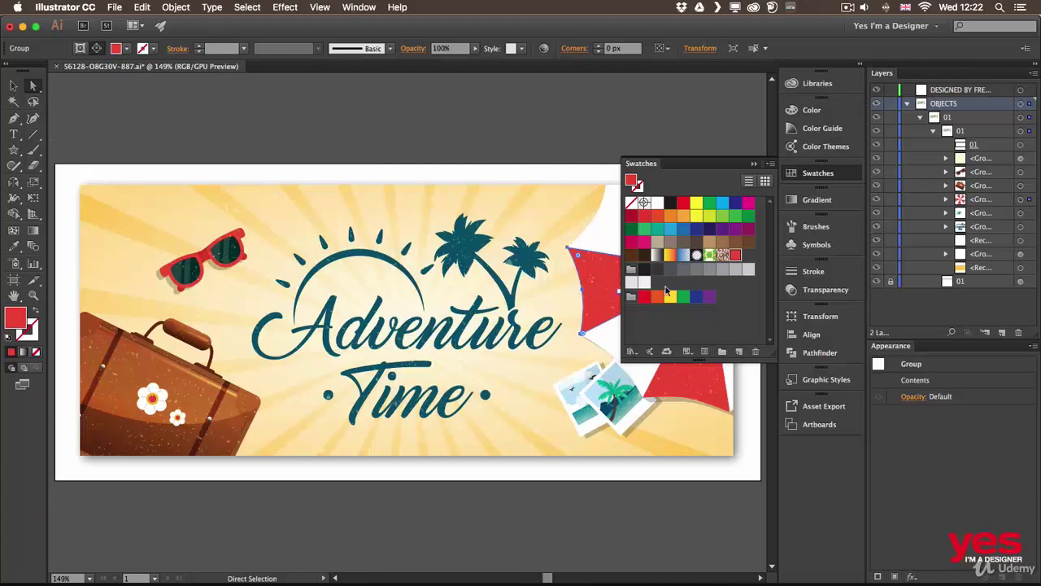
# Create a color group named Color Group 1 from the selected Key color swatch.
pyautogui.click(722, 352)
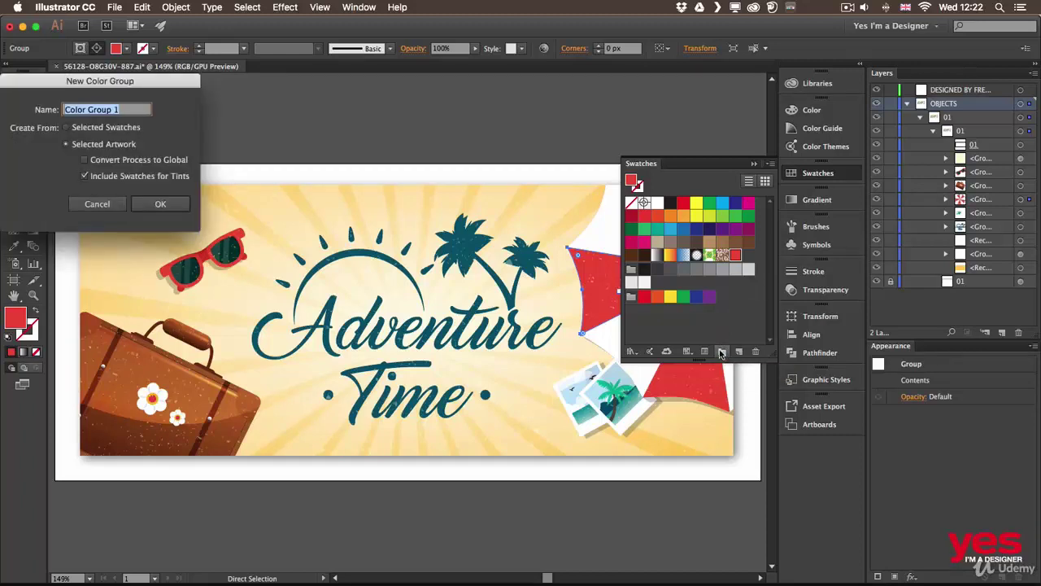
pyautogui.moveTo(169, 91); pyautogui.dragTo(581, 198)
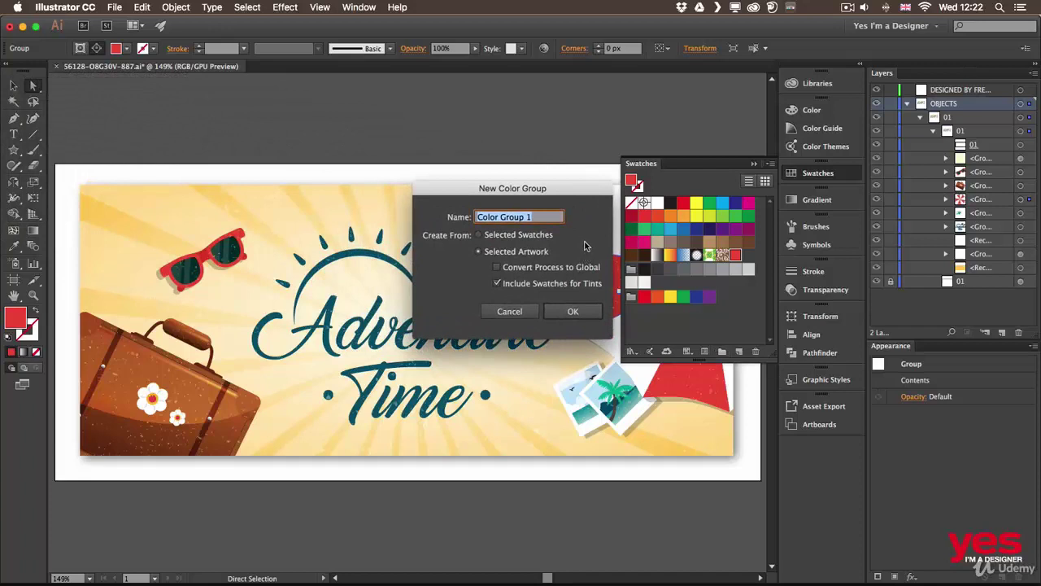
pyautogui.click(525, 236)
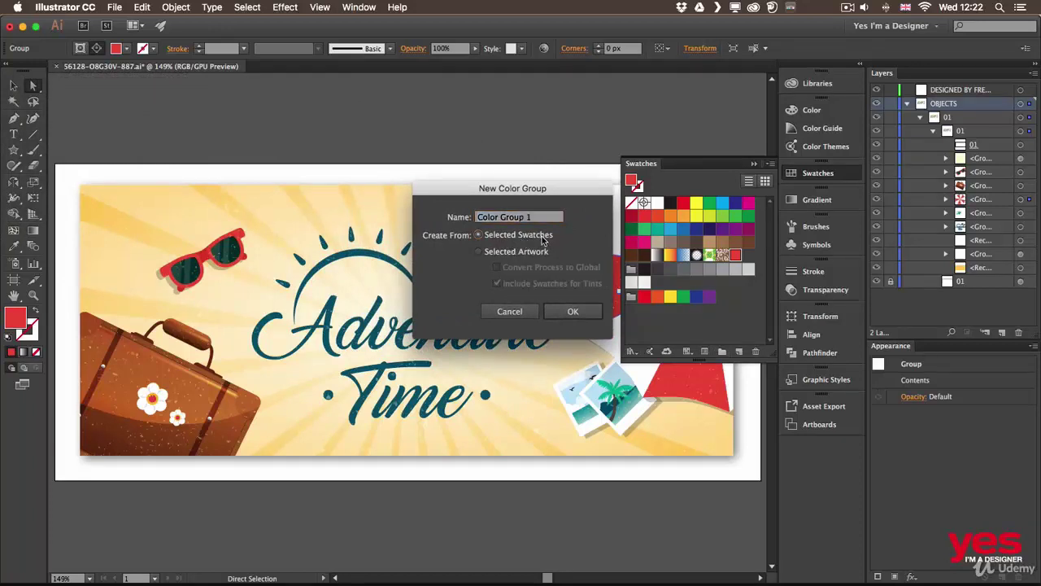
pyautogui.click(573, 311)
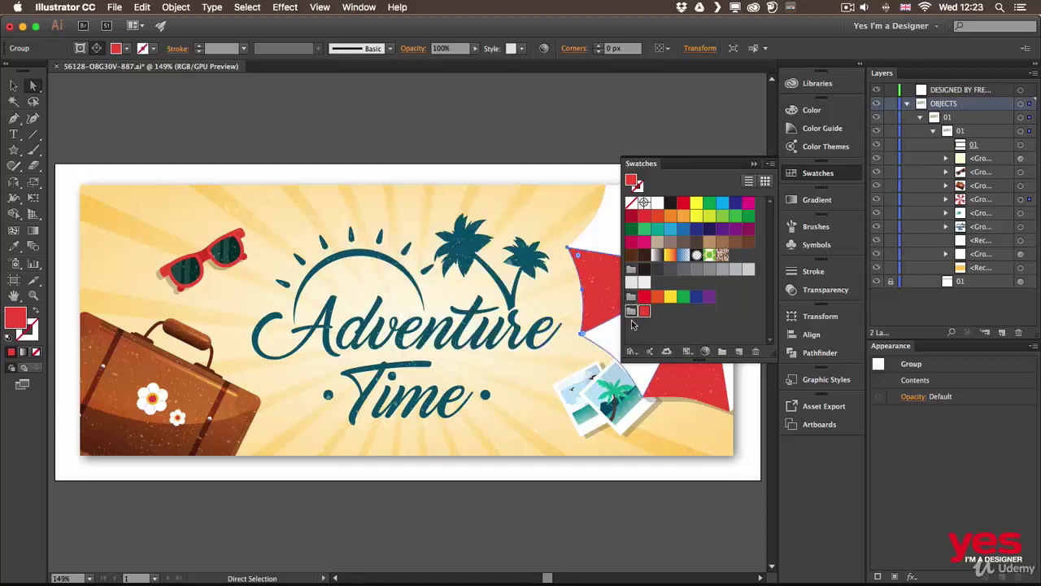
pyautogui.click(663, 317)
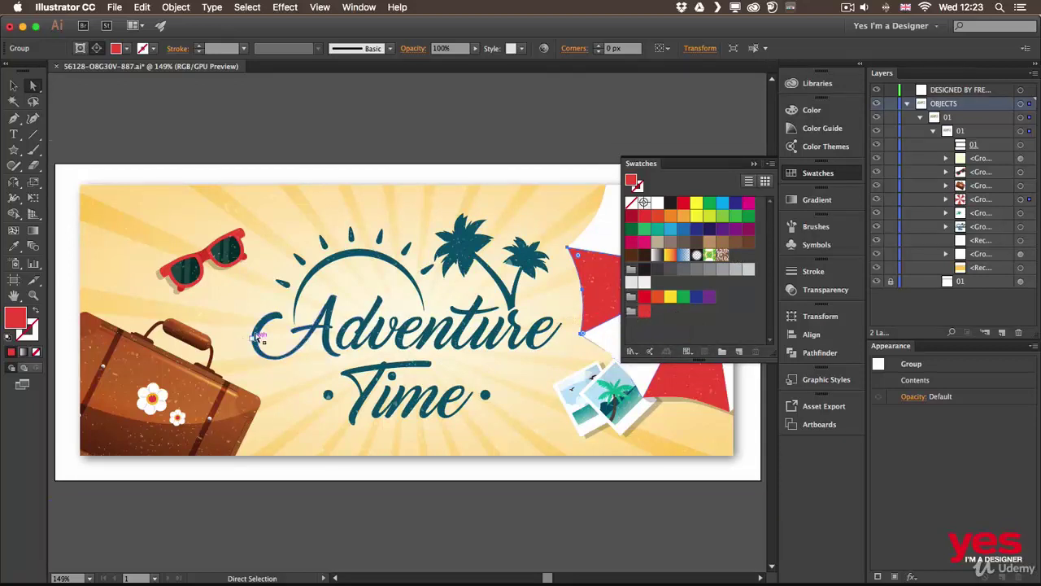
# Recolor the letter A of the Adventure lettering with the Key color swatch and deselect it.
pyautogui.click(269, 321)
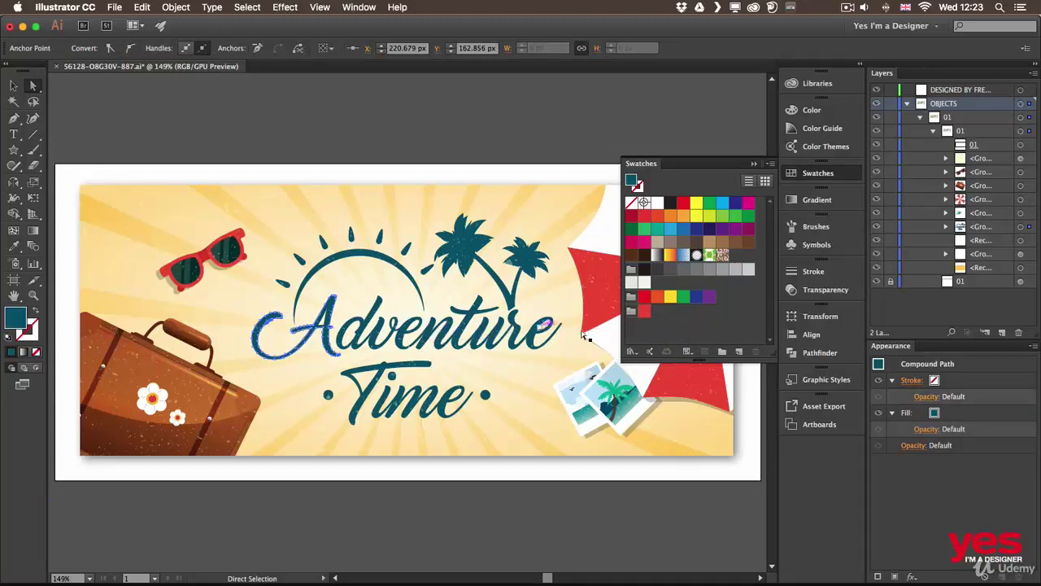
pyautogui.click(645, 310)
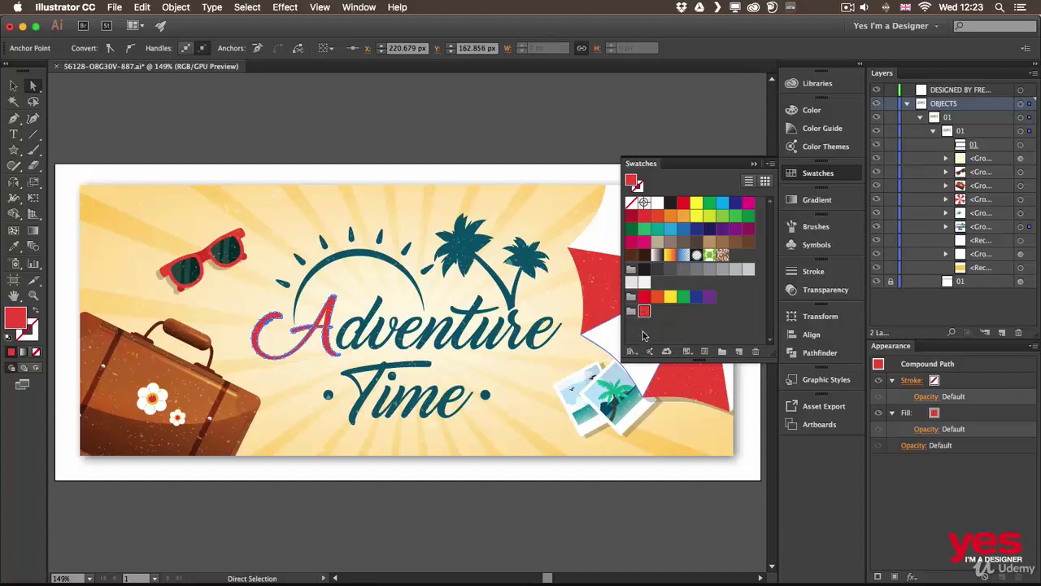
pyautogui.click(558, 135)
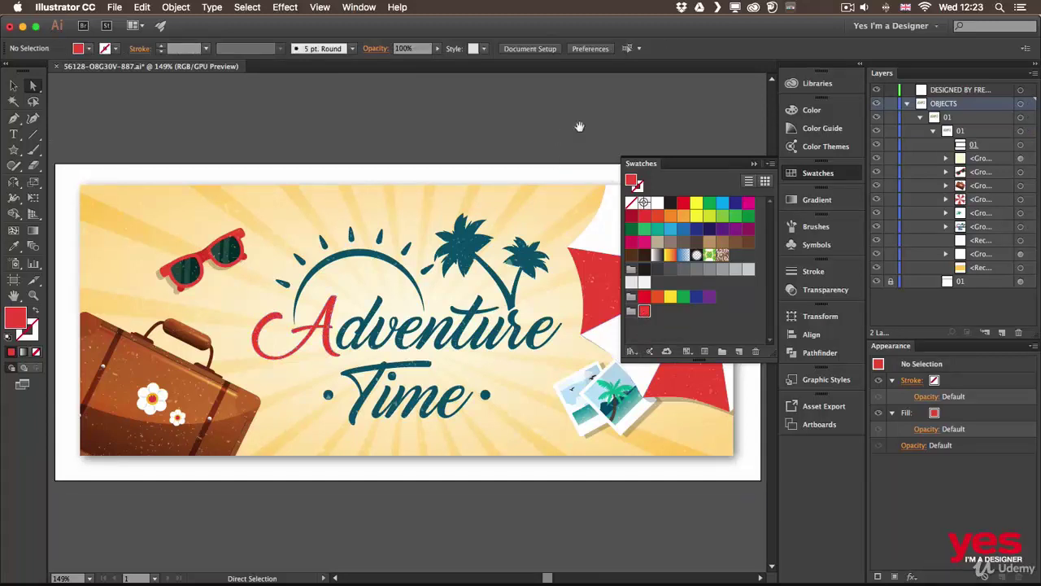
# Save the green of the palm tree in the photo as a global CMYK swatch and move it into Color Group 1.
pyautogui.moveTo(577, 130); pyautogui.dragTo(506, 120)
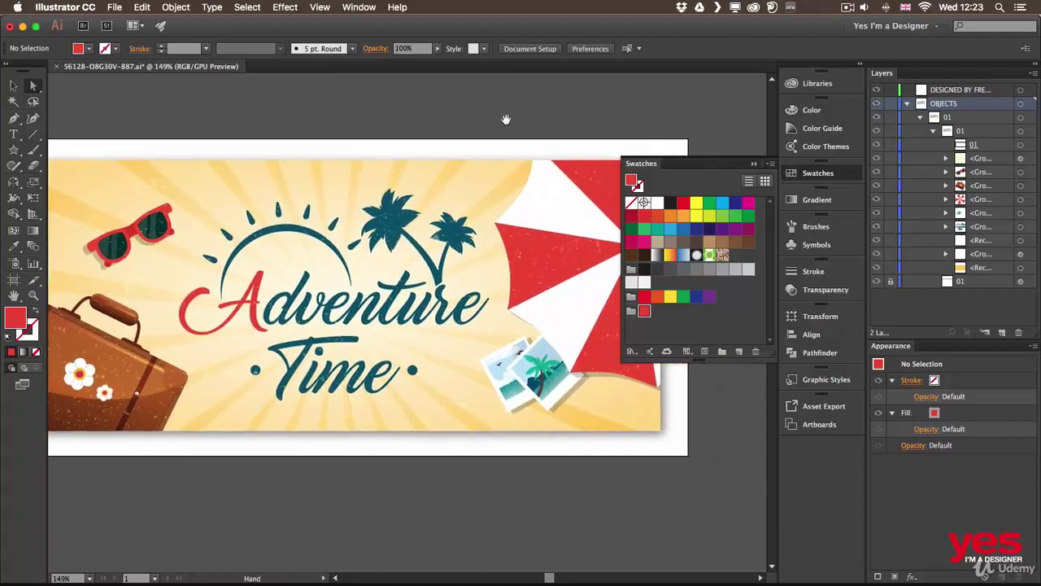
pyautogui.click(543, 371)
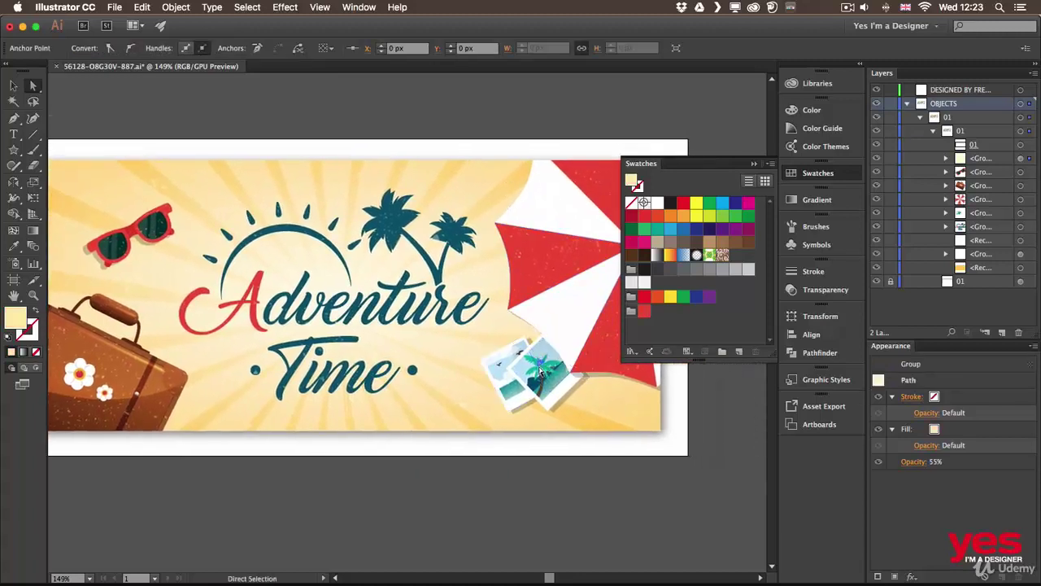
pyautogui.click(529, 386)
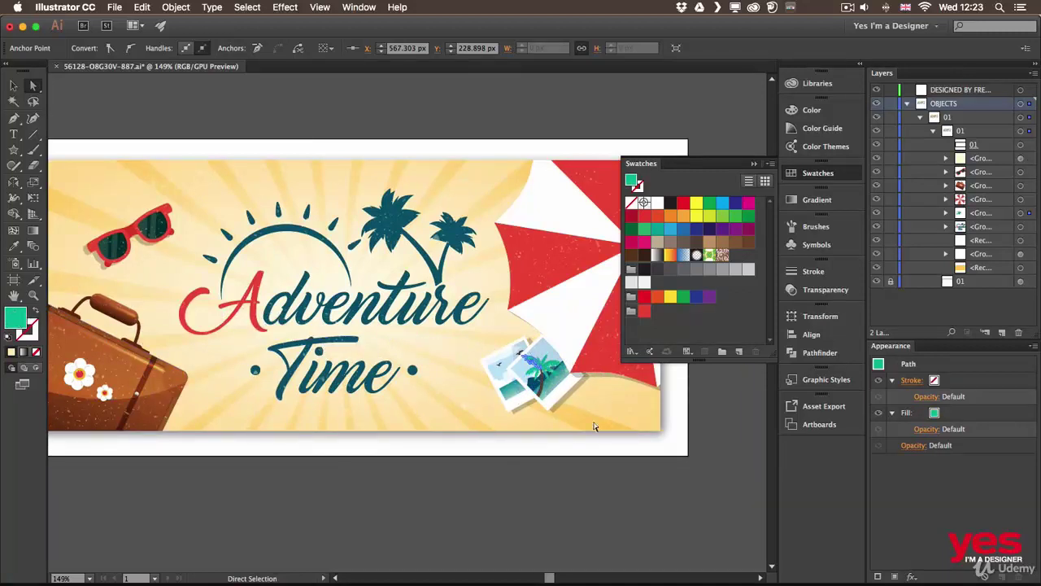
pyautogui.click(740, 351)
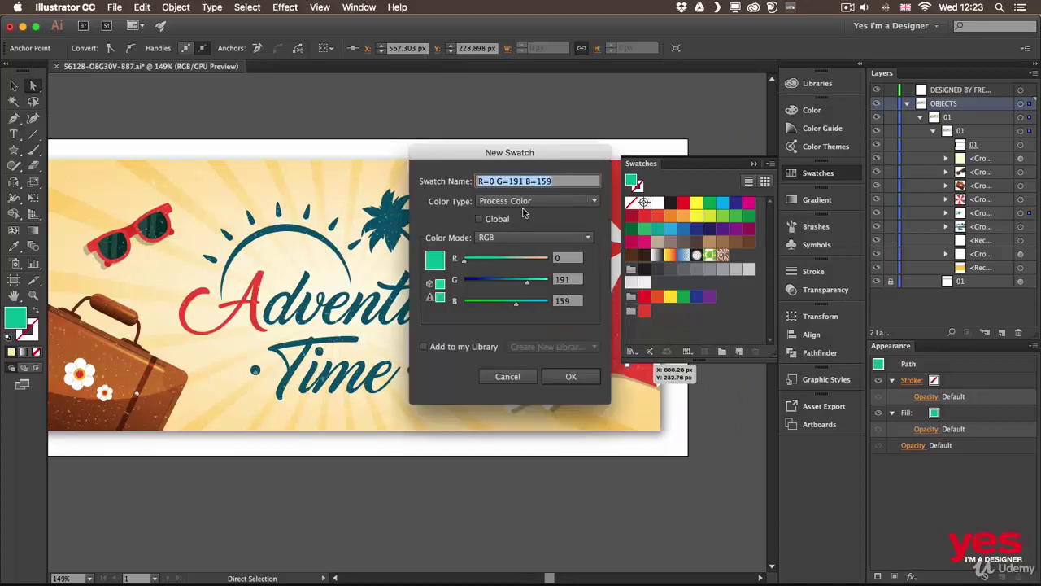
pyautogui.click(489, 237)
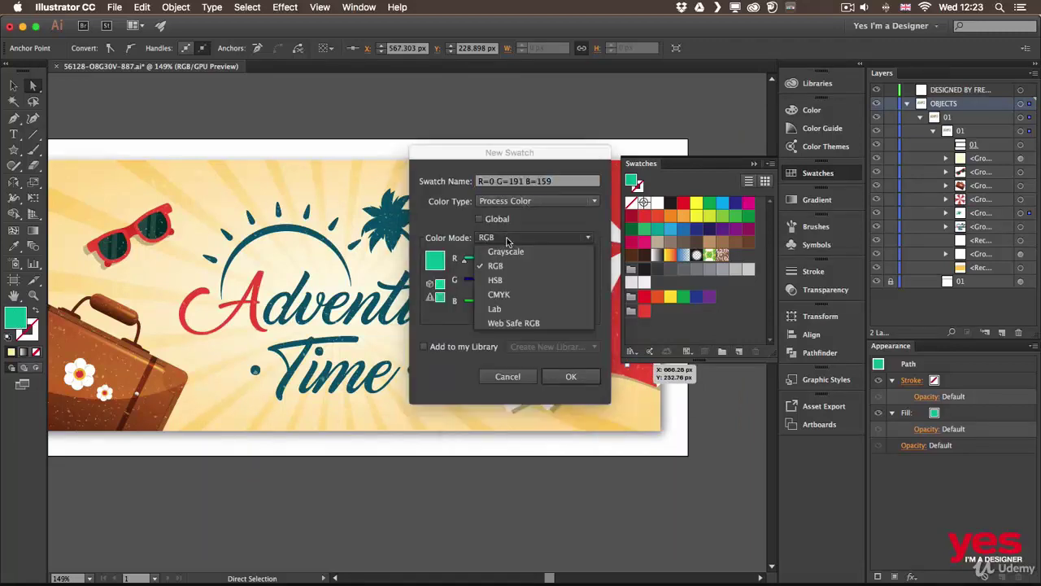
pyautogui.click(500, 294)
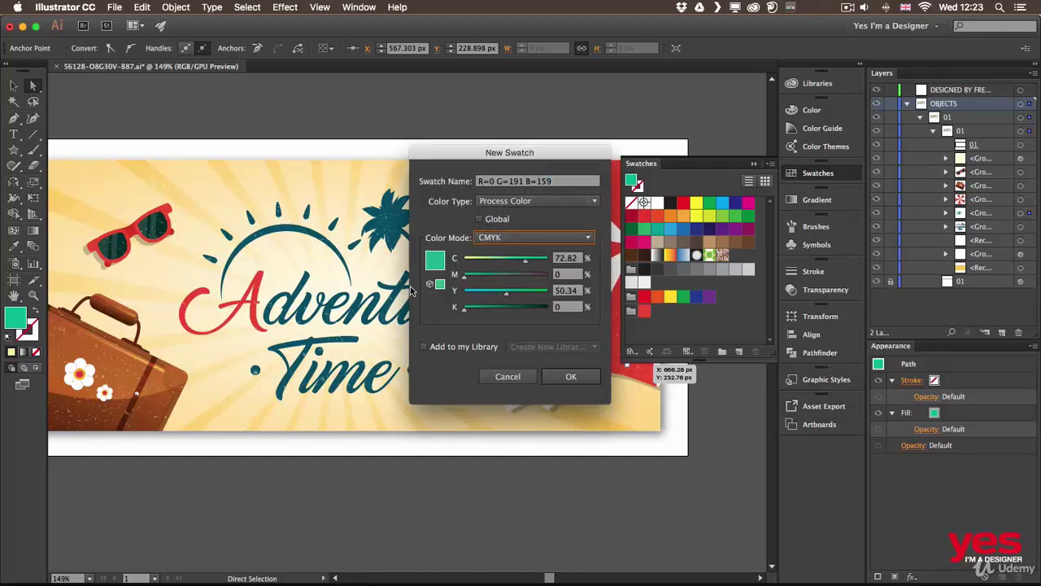
pyautogui.click(479, 219)
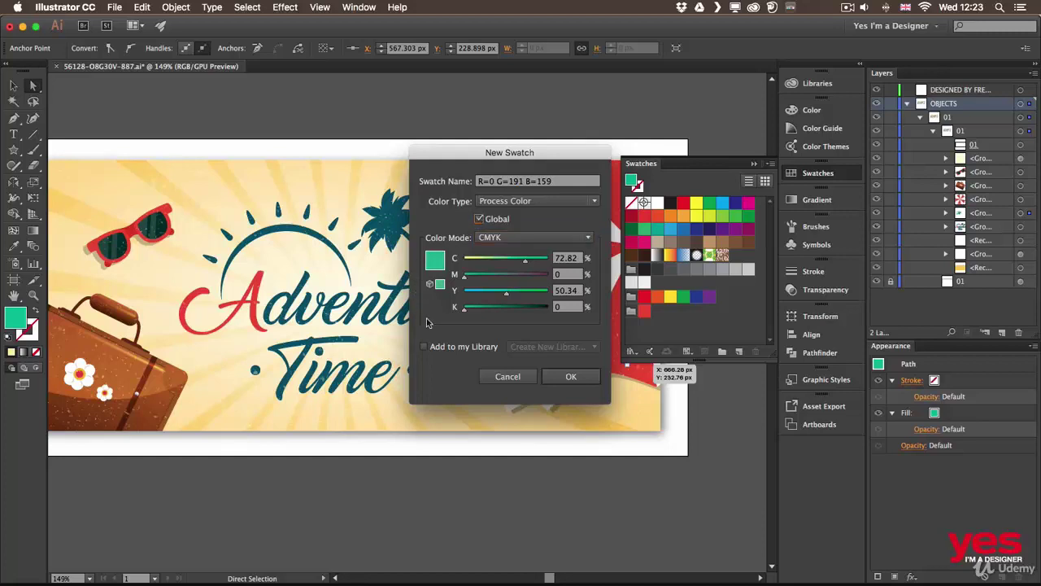
pyautogui.click(582, 379)
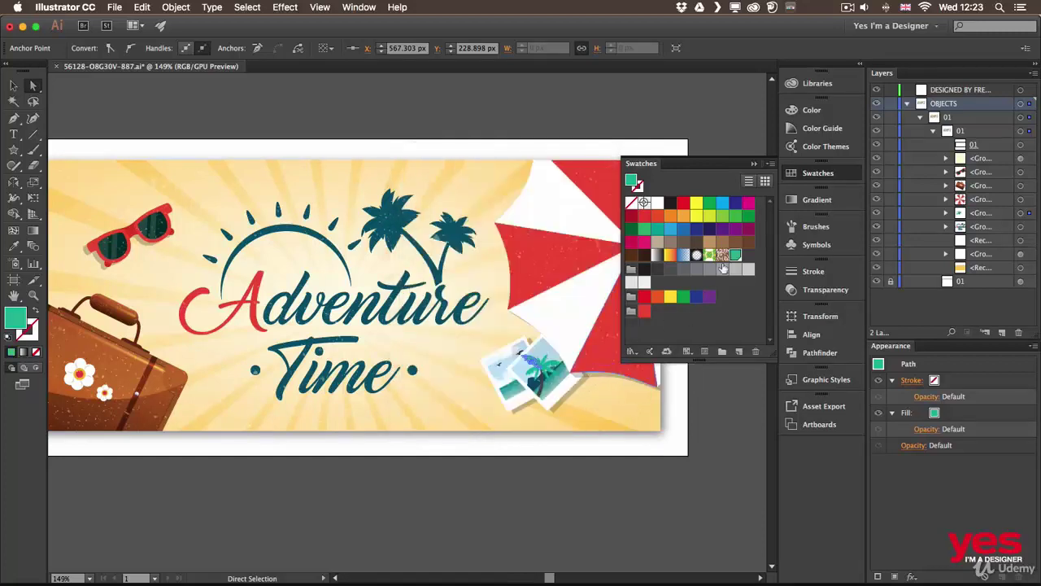
pyautogui.moveTo(651, 314); pyautogui.dragTo(652, 318)
pyautogui.click(653, 330)
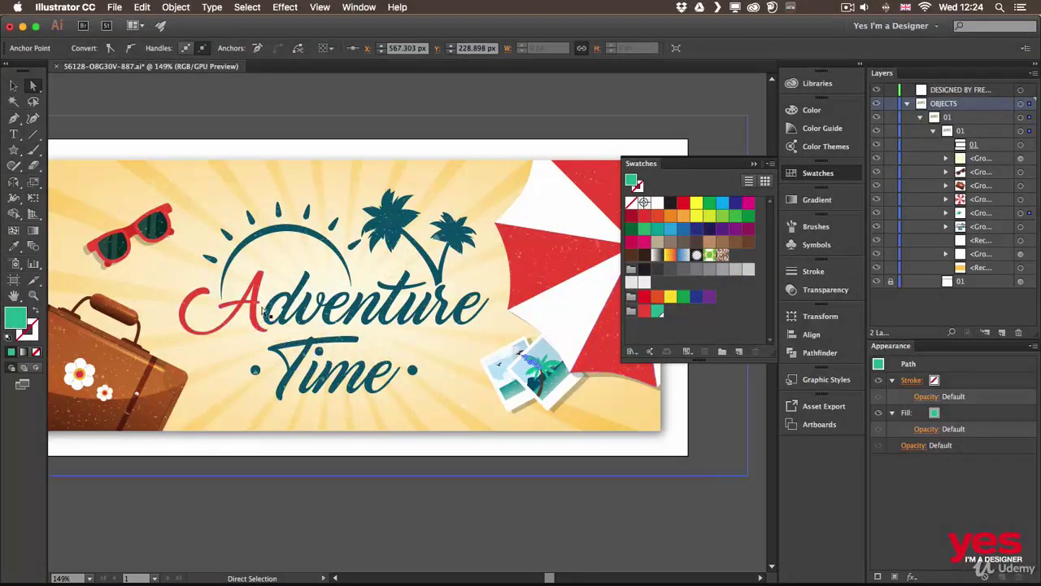
# Apply the global green swatch to the letter T of Time and to the palm trees above the lettering.
pyautogui.click(318, 337)
pyautogui.click(311, 341)
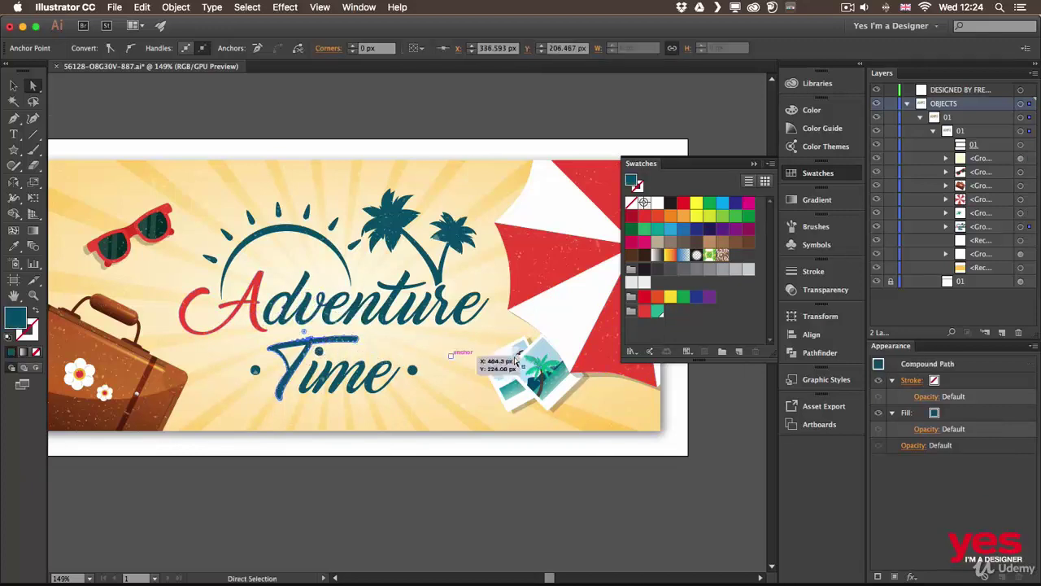
pyautogui.click(657, 310)
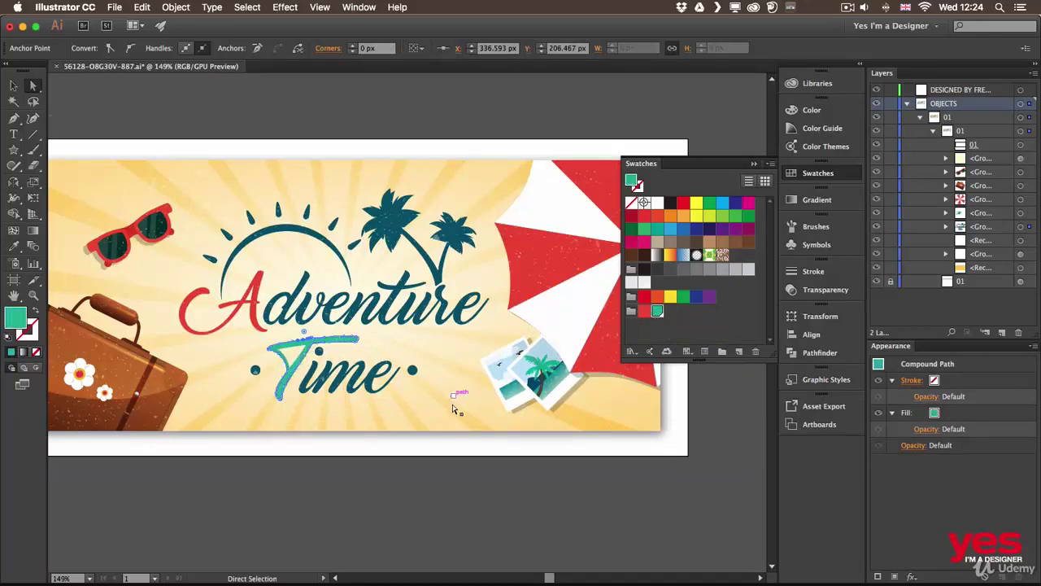
pyautogui.click(452, 242)
pyautogui.click(655, 310)
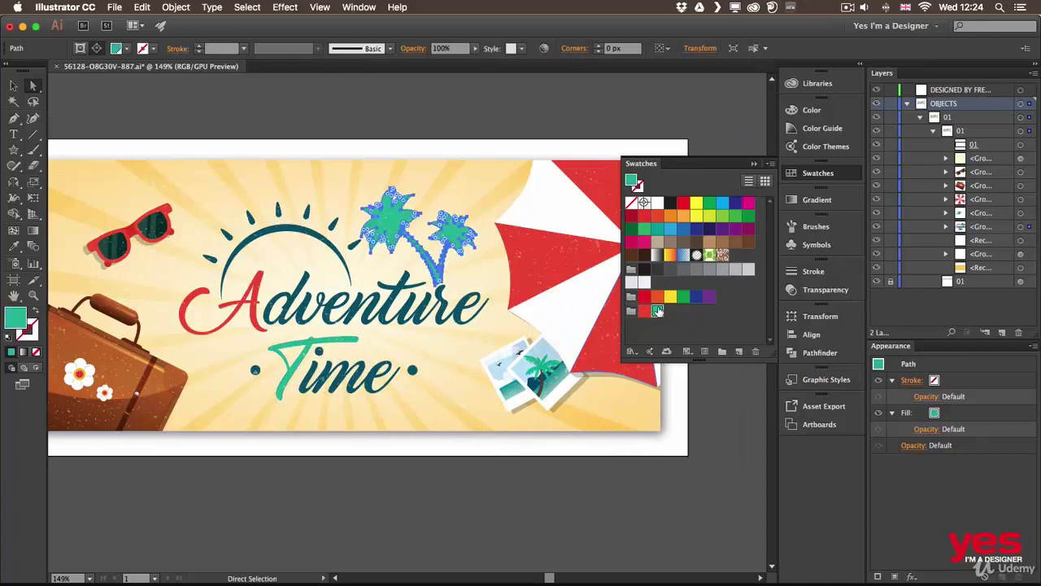
pyautogui.click(476, 123)
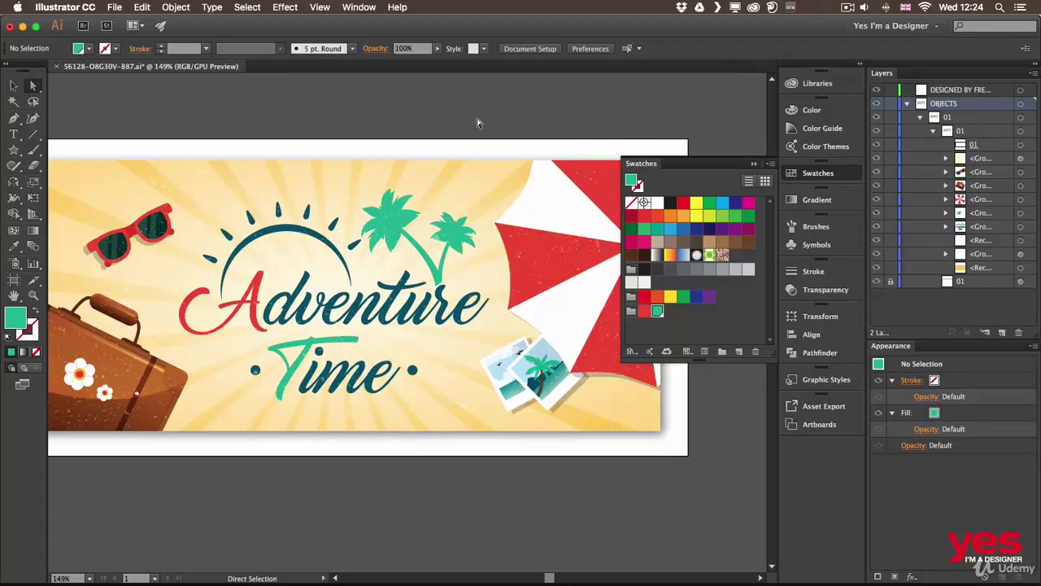
# Try changing the global green swatch to red 180 and green 82 with preview on, then cancel the edit.
pyautogui.click(668, 332)
pyautogui.click(658, 312)
pyautogui.doubleClick(658, 313)
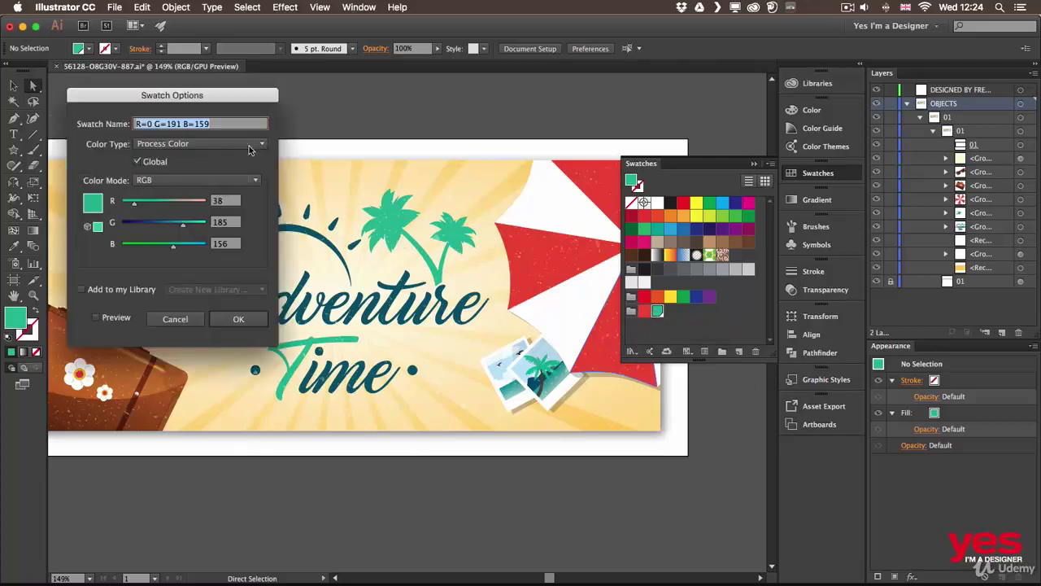
pyautogui.moveTo(208, 99); pyautogui.dragTo(641, 128)
pyautogui.click(551, 347)
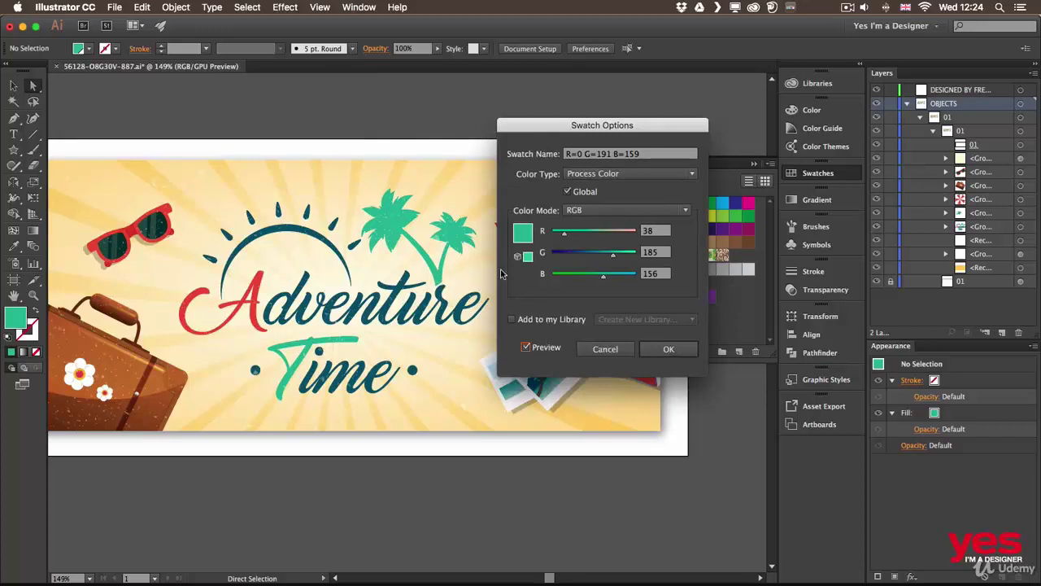
pyautogui.moveTo(591, 254); pyautogui.dragTo(578, 254)
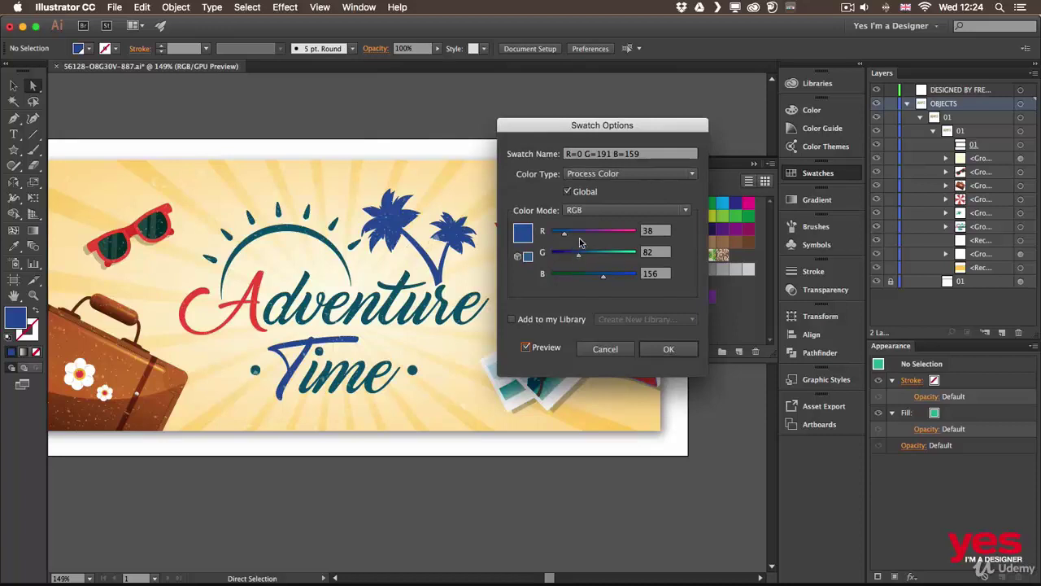
pyautogui.moveTo(564, 233); pyautogui.dragTo(611, 234)
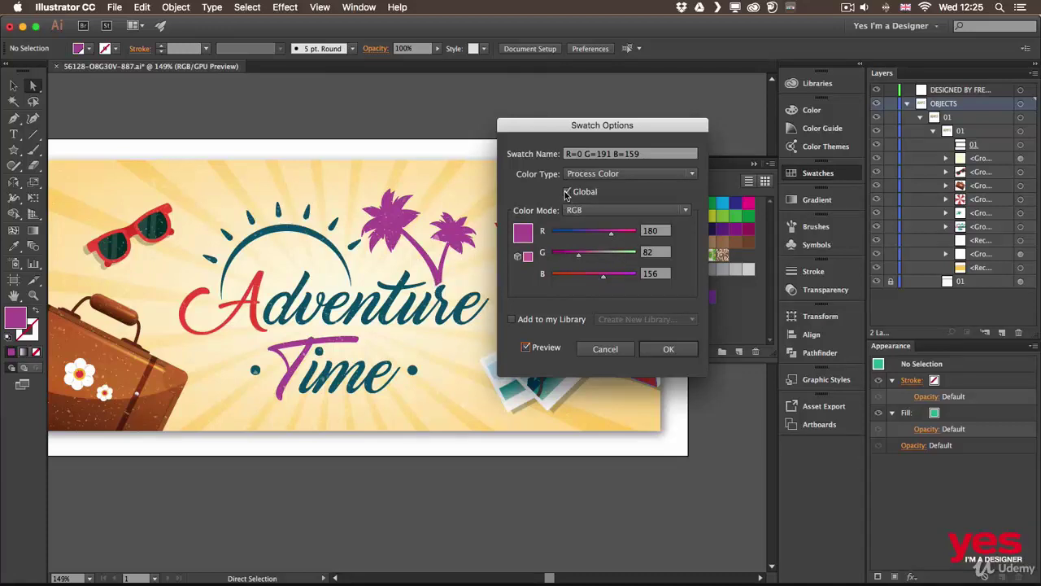
pyautogui.click(617, 351)
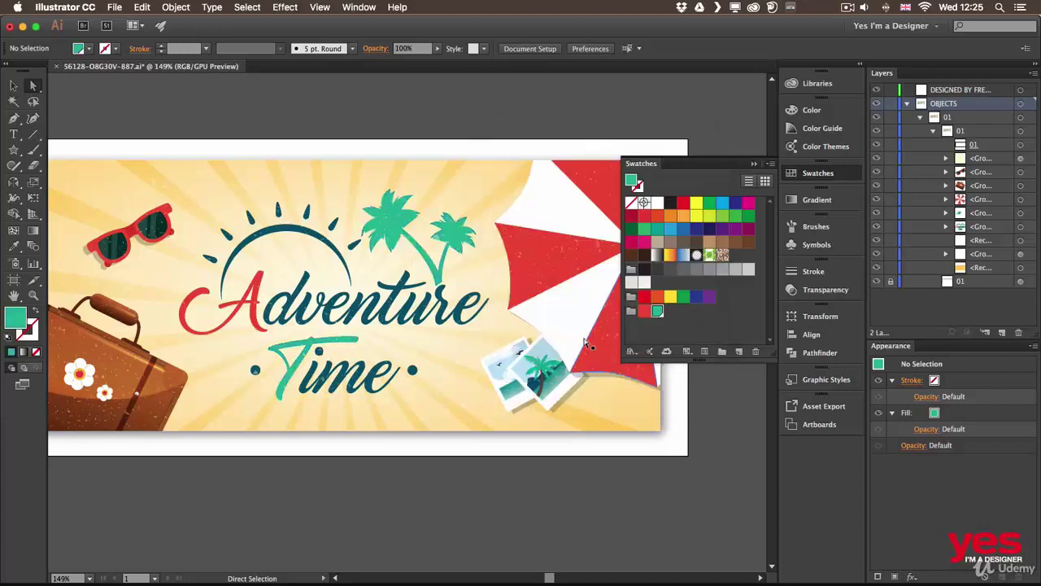
# Try changing the non-global Key color swatch to RGB 159, 203, 147 with preview on, then cancel the edit.
pyautogui.doubleClick(644, 311)
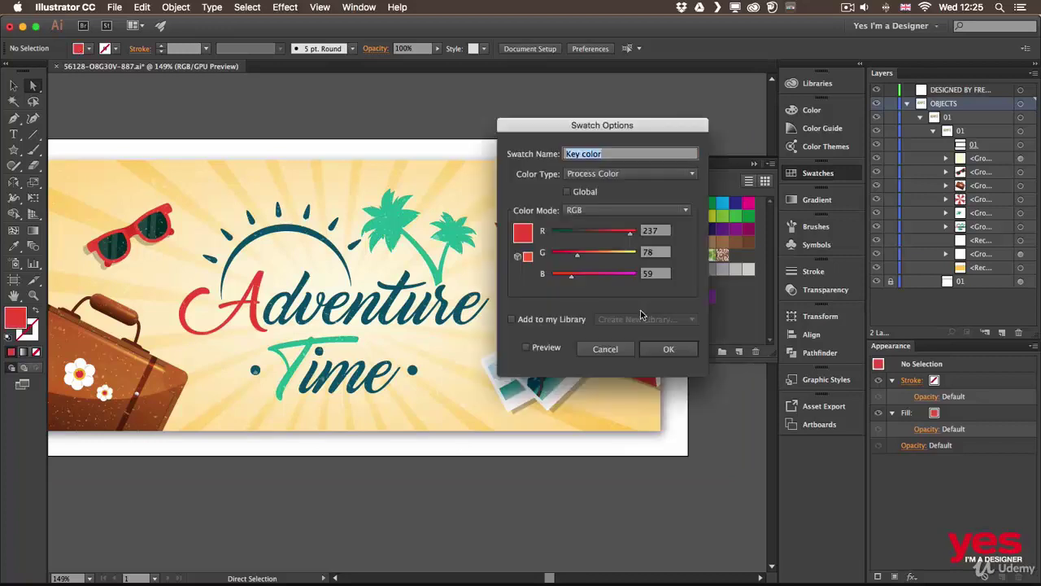
pyautogui.click(551, 347)
pyautogui.moveTo(597, 126); pyautogui.dragTo(748, 197)
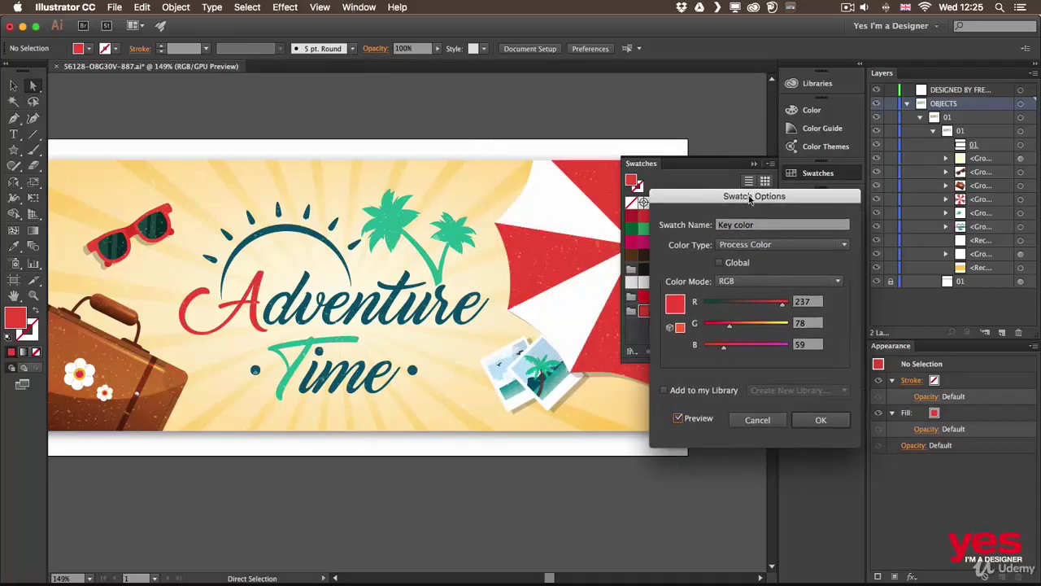
pyautogui.click(735, 303)
pyautogui.click(764, 304)
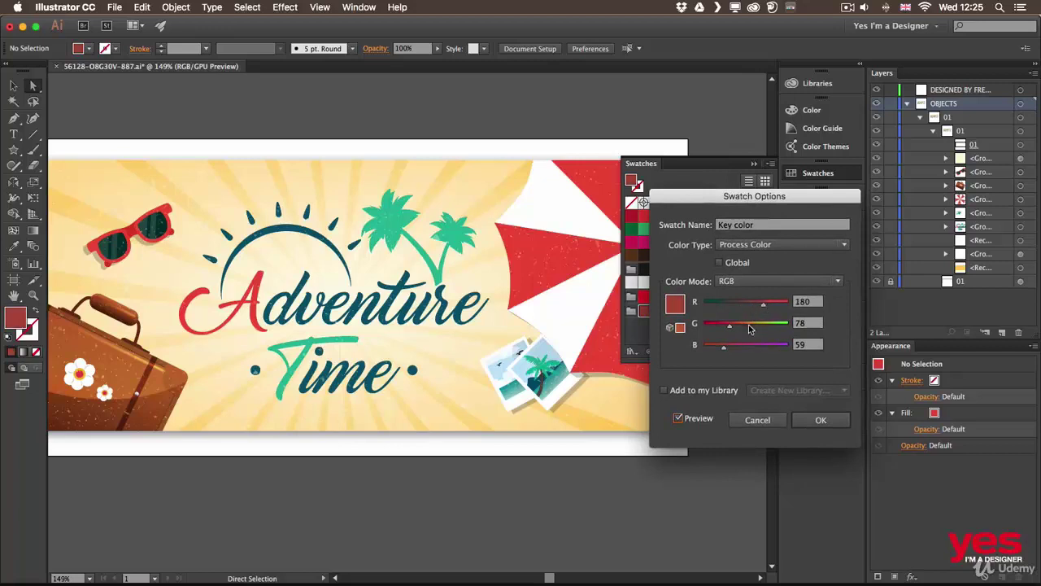
pyautogui.click(771, 325)
pyautogui.click(753, 346)
pyautogui.click(720, 304)
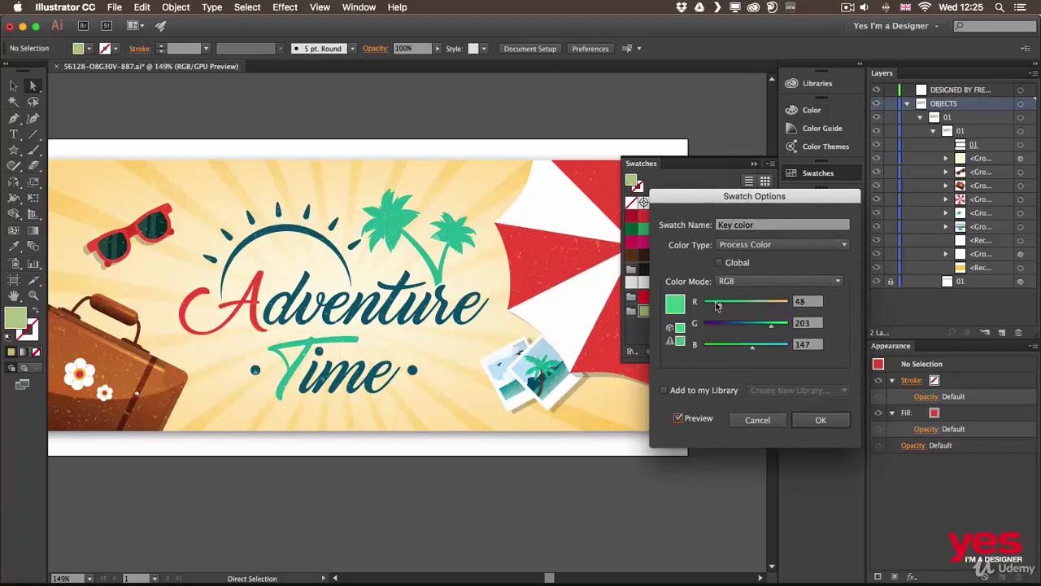
pyautogui.moveTo(720, 202); pyautogui.dragTo(705, 175)
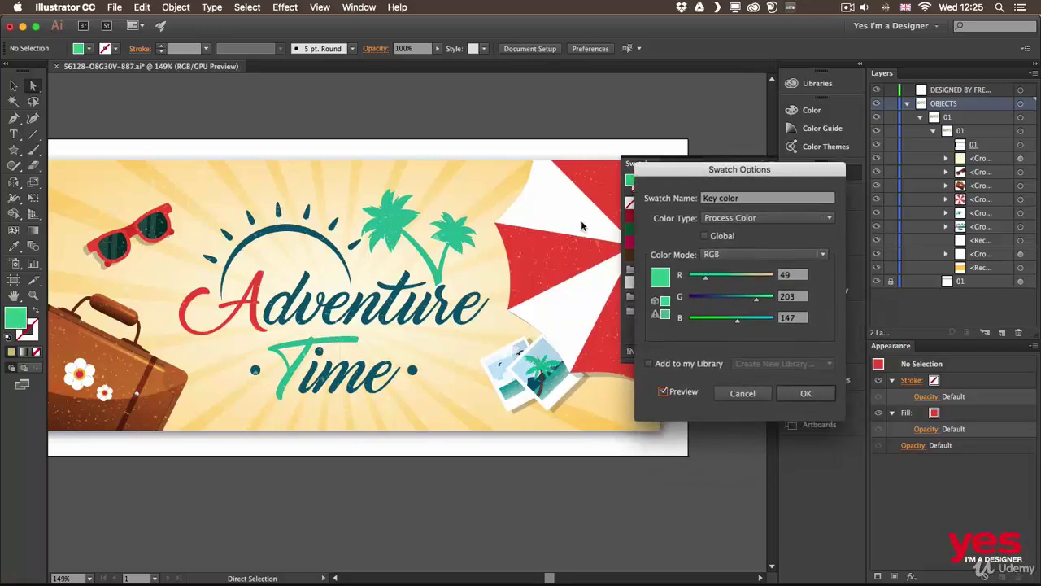
pyautogui.click(742, 278)
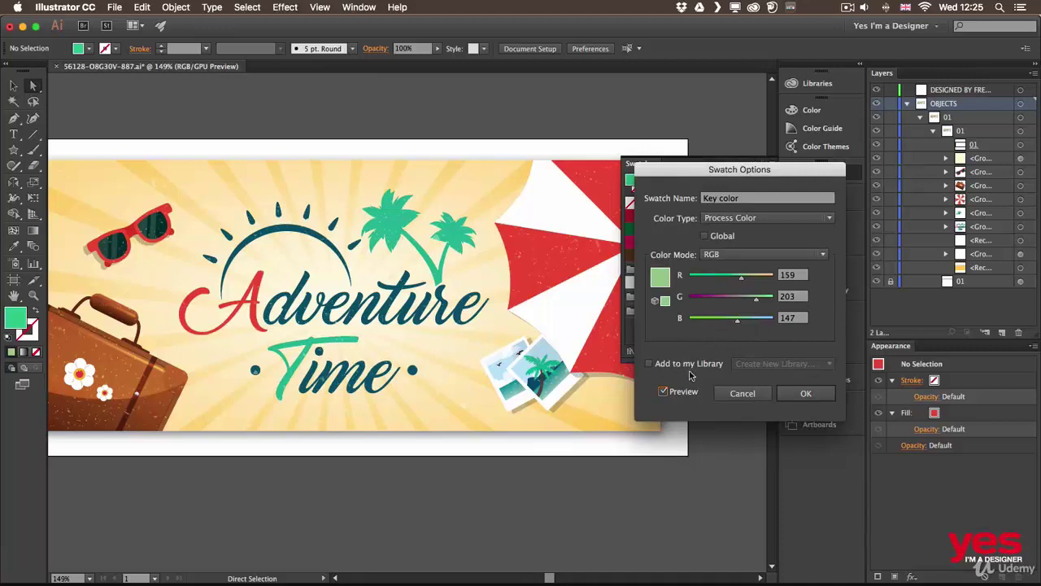
pyautogui.click(741, 394)
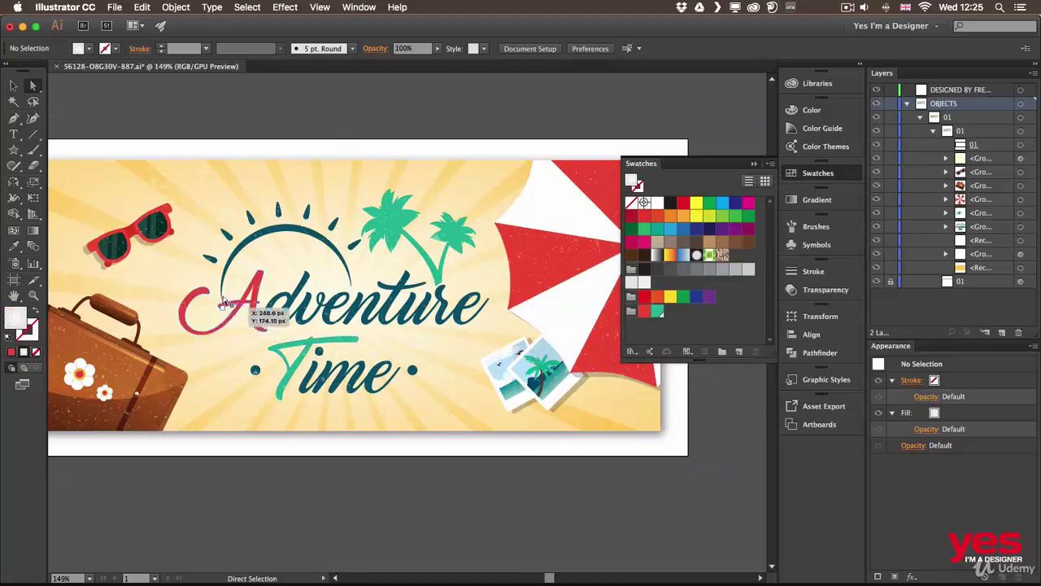
# Start a new global swatch from the dark teal fill of the sun arc, using the CMYK color mode.
pyautogui.click(274, 234)
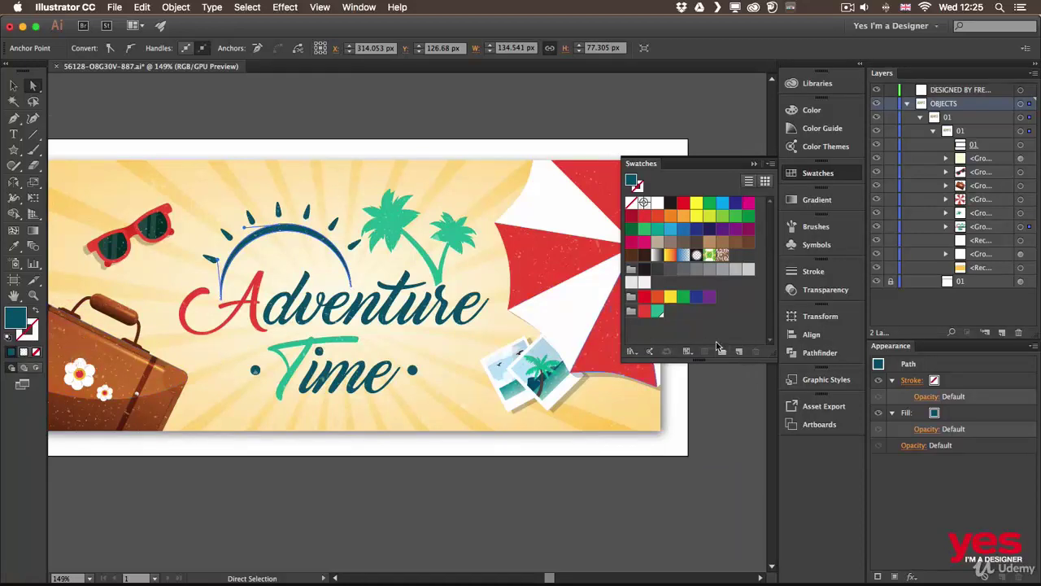
pyautogui.click(740, 352)
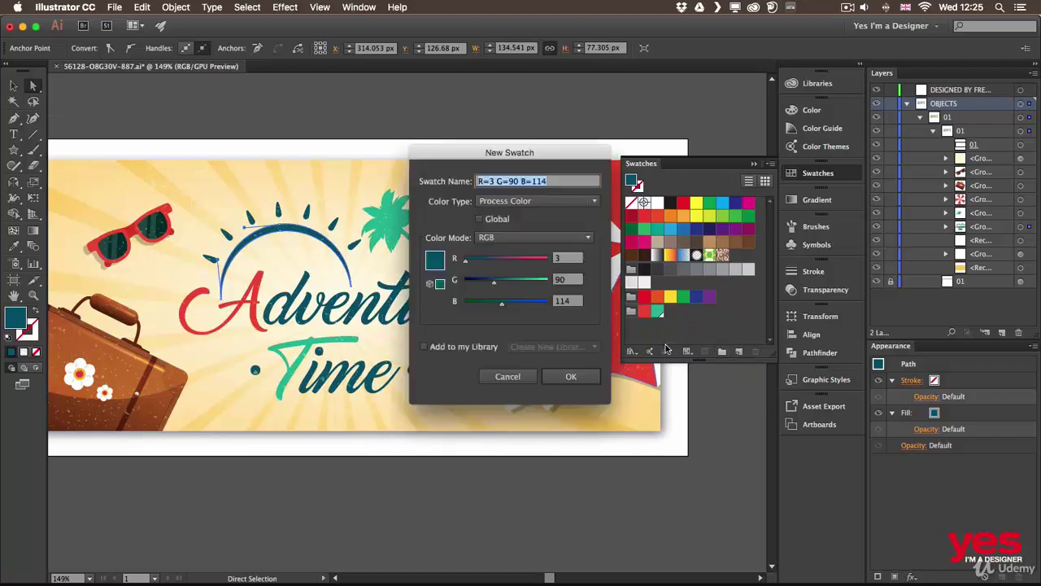
pyautogui.click(485, 220)
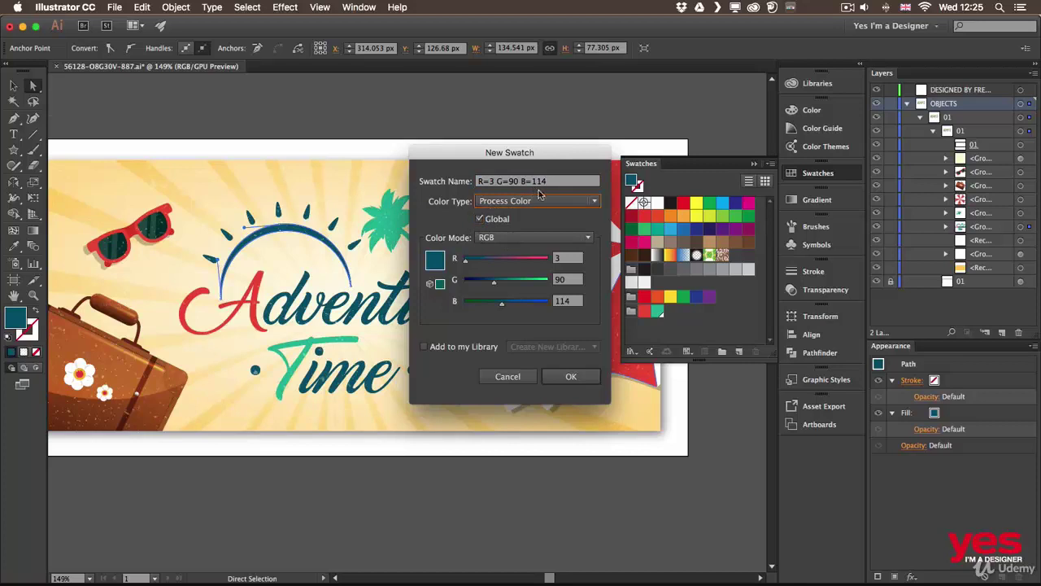
pyautogui.click(504, 237)
pyautogui.click(527, 291)
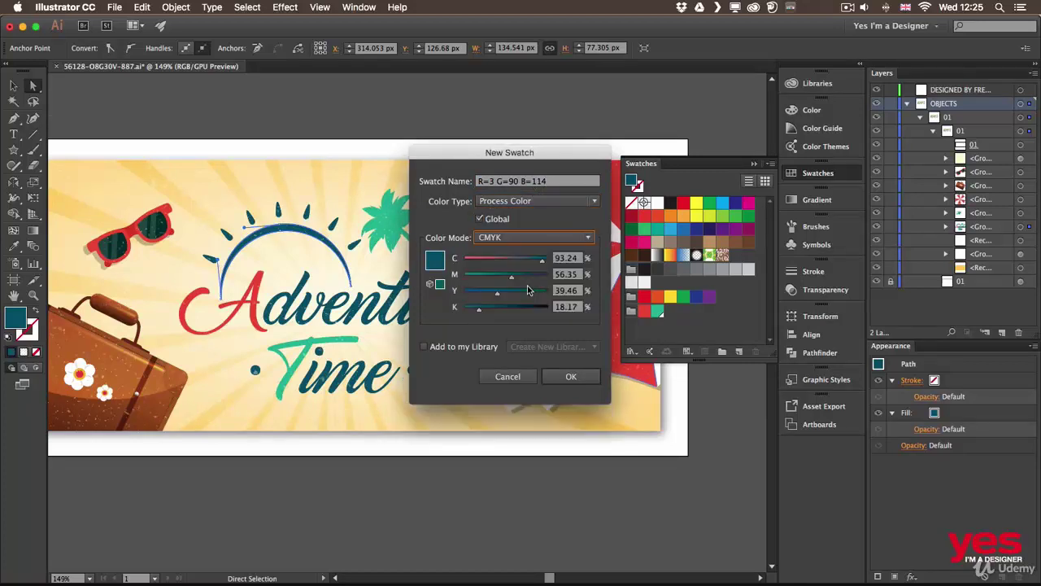
# Create the dark teal swatch with a copy in the Vector elements library, and move it into the color group after the green.
pyautogui.click(461, 348)
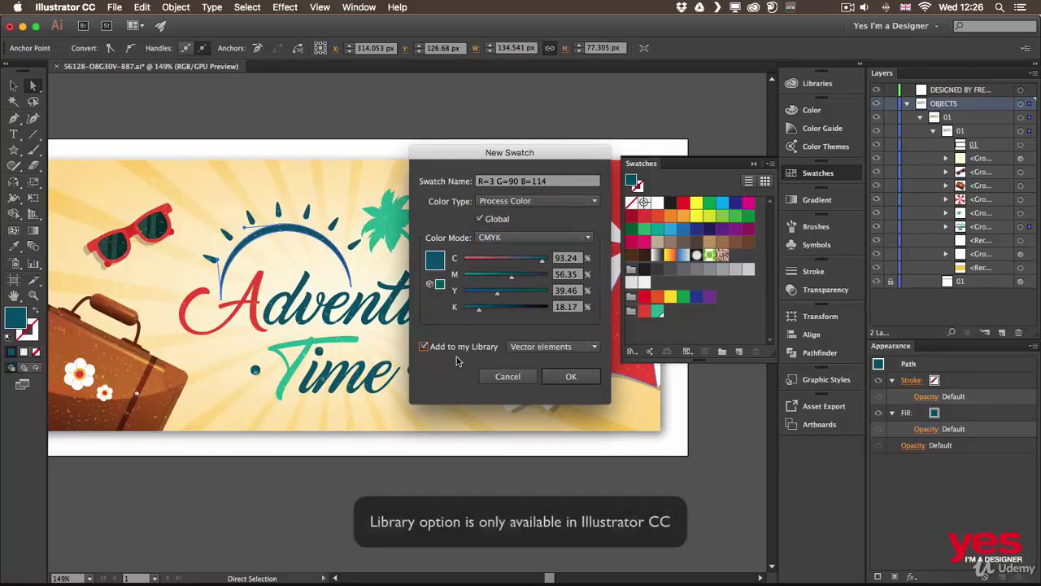
pyautogui.click(561, 347)
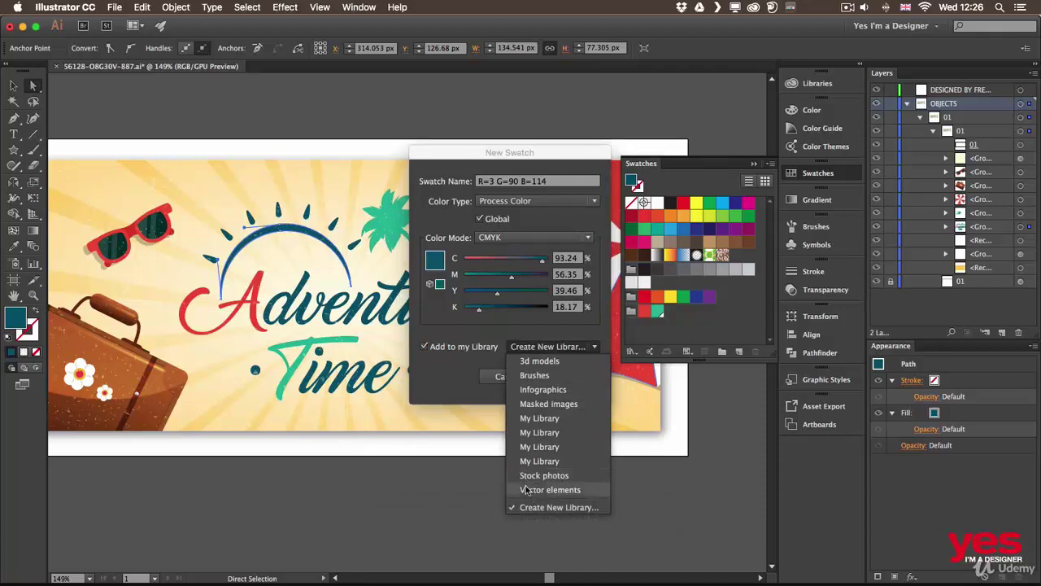
pyautogui.click(549, 492)
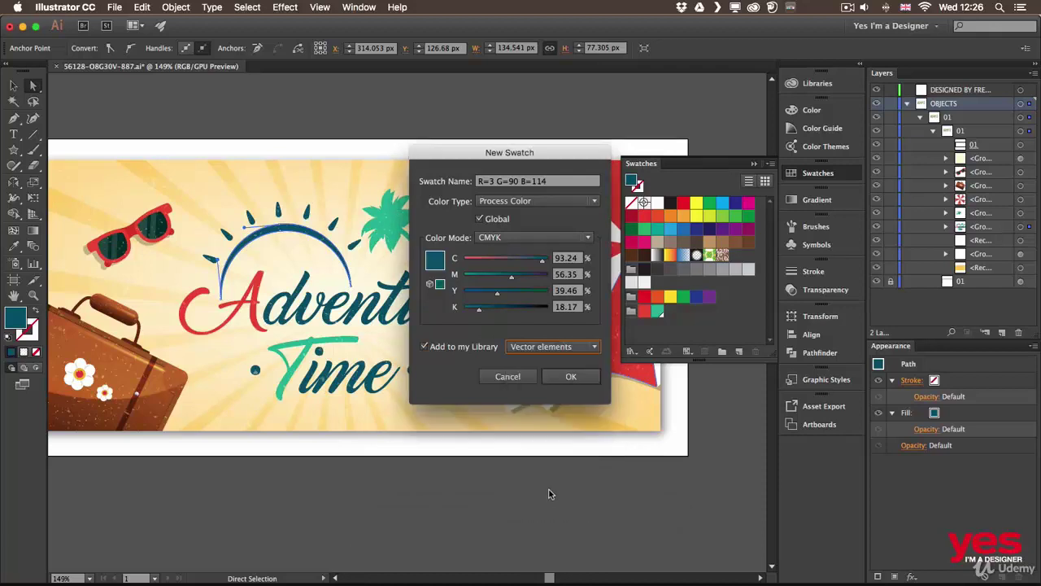
pyautogui.click(572, 377)
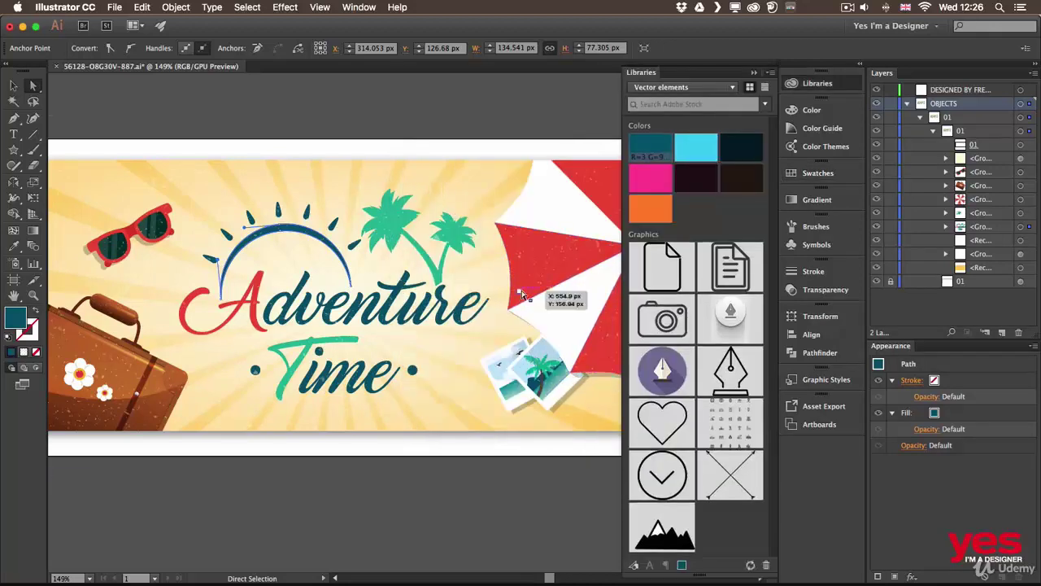
pyautogui.click(817, 174)
pyautogui.moveTo(736, 255); pyautogui.dragTo(667, 315)
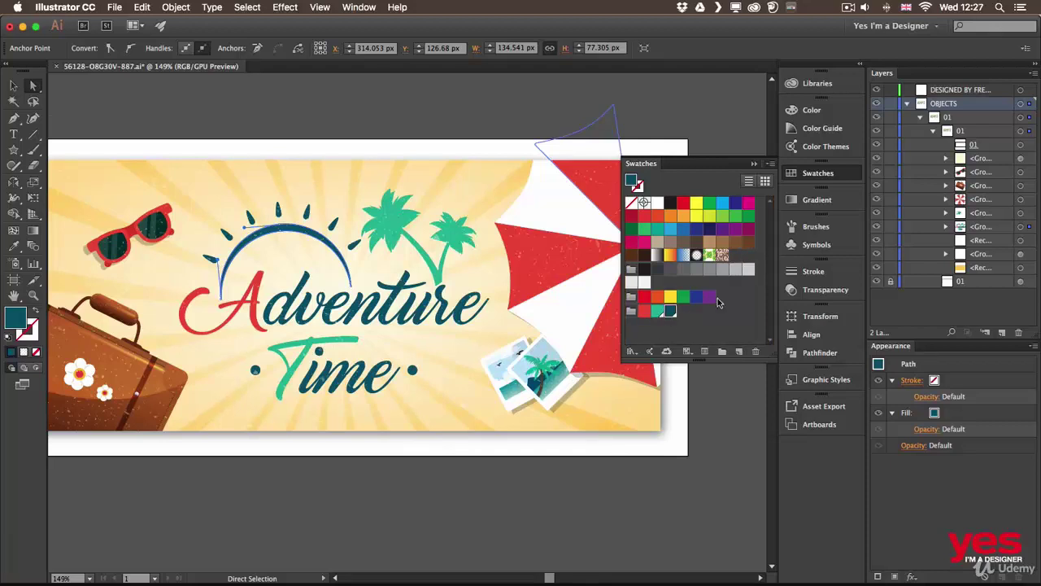
# Fill the umbrella's red segment beside the palm trees with the dark teal color from the Vector elements library.
pyautogui.click(817, 84)
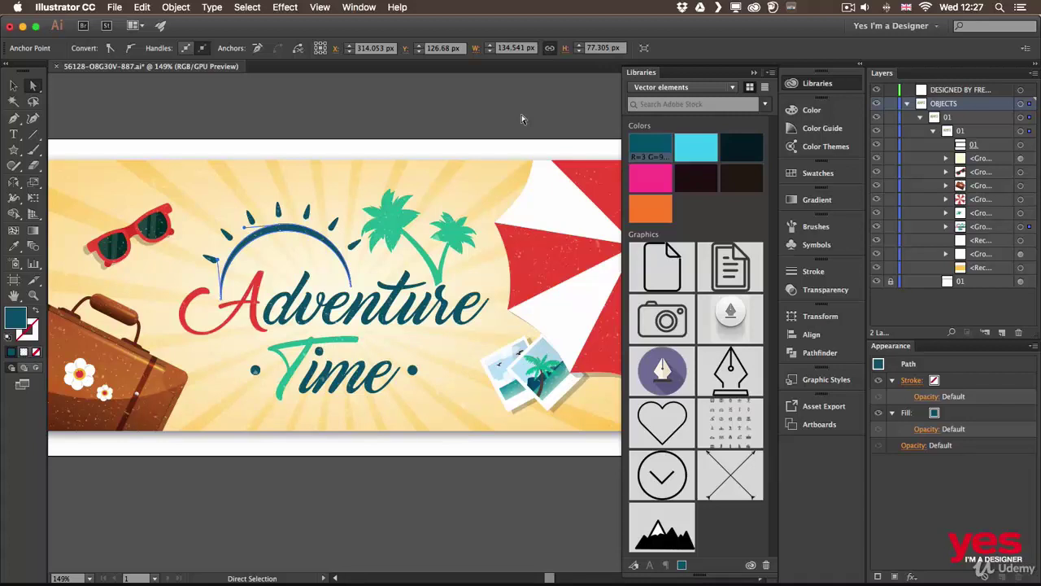
pyautogui.click(525, 289)
pyautogui.click(652, 148)
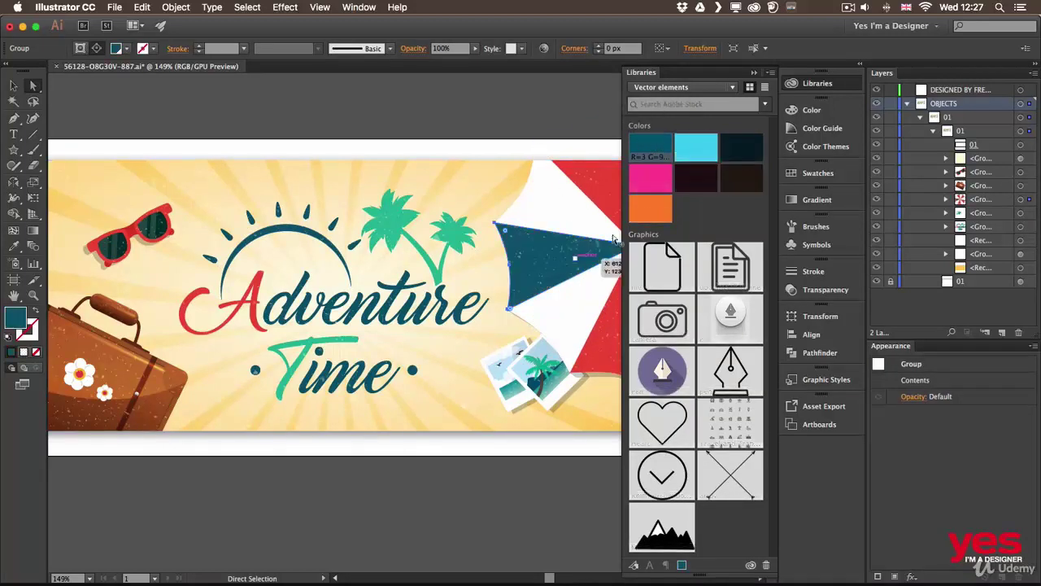
# Try the green and red group swatches on the selected umbrella segment, and finish with the dark teal global swatch.
pyautogui.click(820, 173)
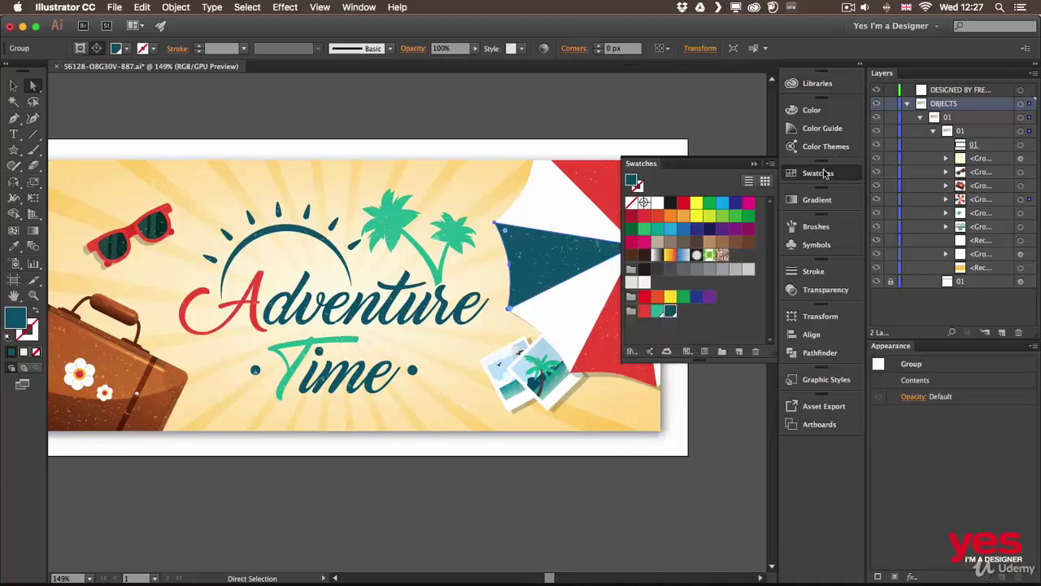
pyautogui.click(657, 313)
pyautogui.click(645, 313)
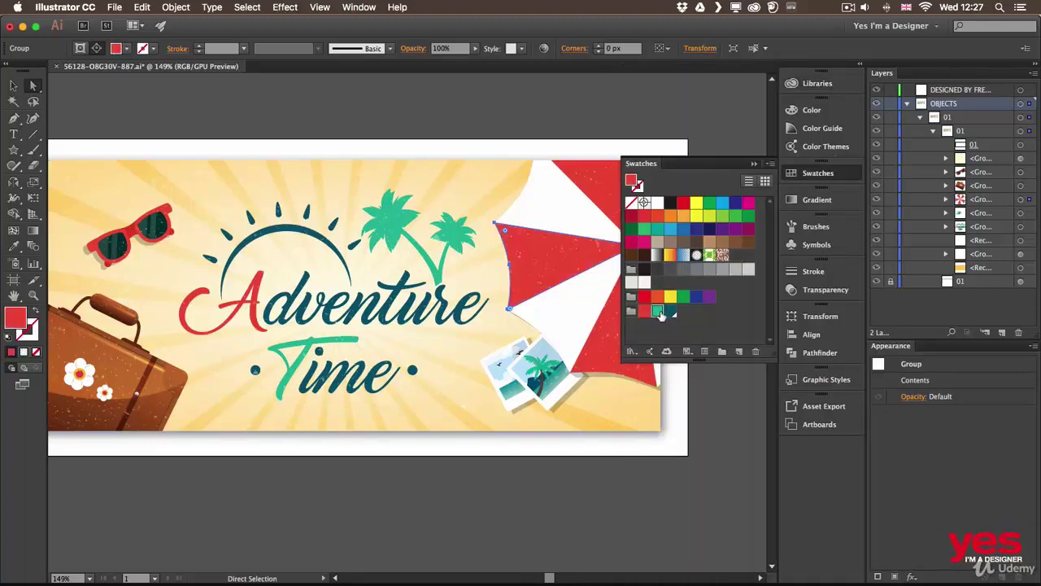
pyautogui.click(658, 312)
pyautogui.click(670, 312)
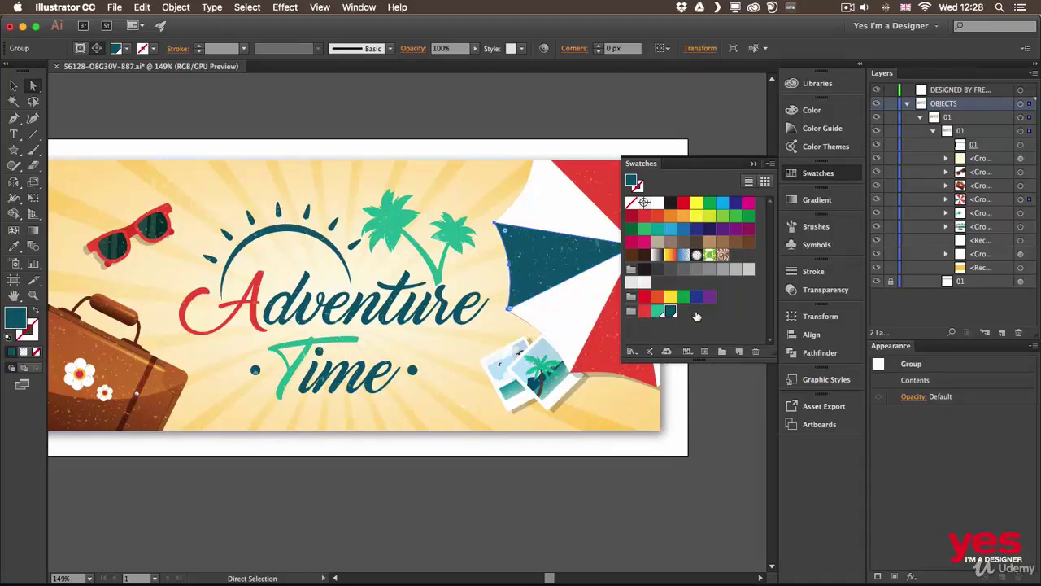
# Select all the artwork and create Color Group 2 from its colors, with Convert Process to Global and Include Swatches for Tints enabled.
pyautogui.press('v')
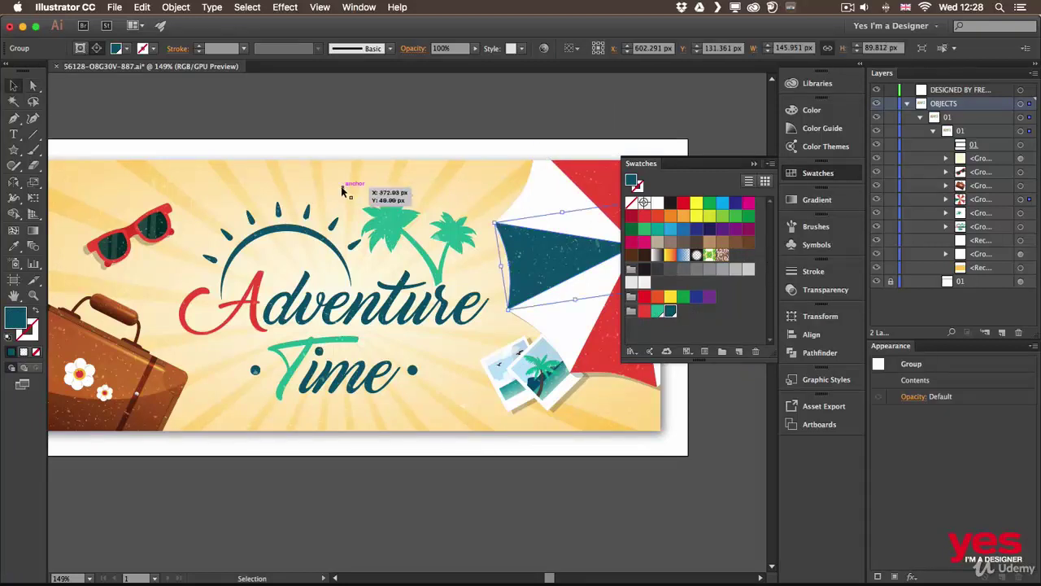
pyautogui.click(430, 109)
pyautogui.hscroll(-4, 436, 107)
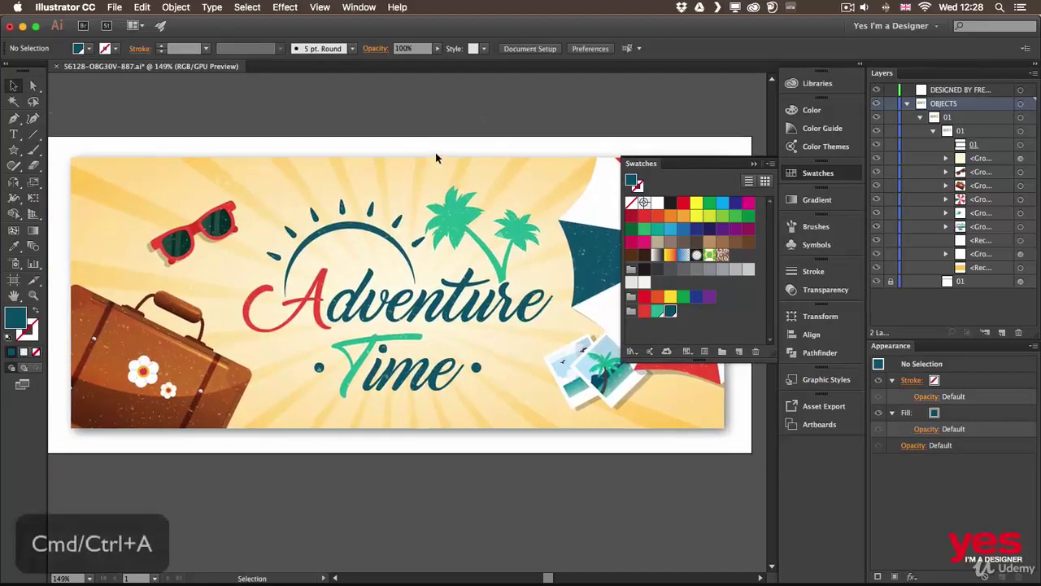
pyautogui.press('super+a')
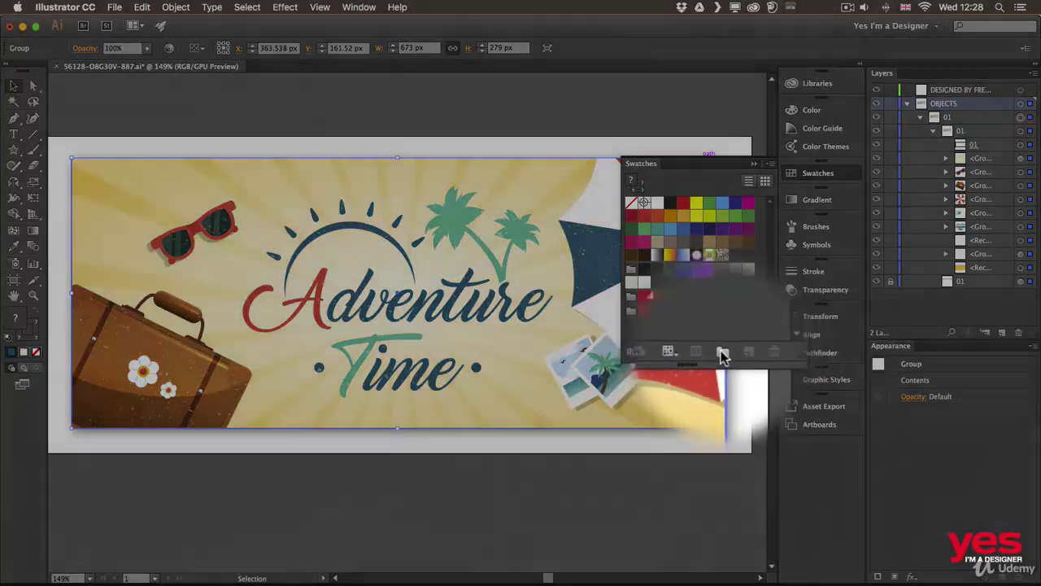
pyautogui.click(722, 351)
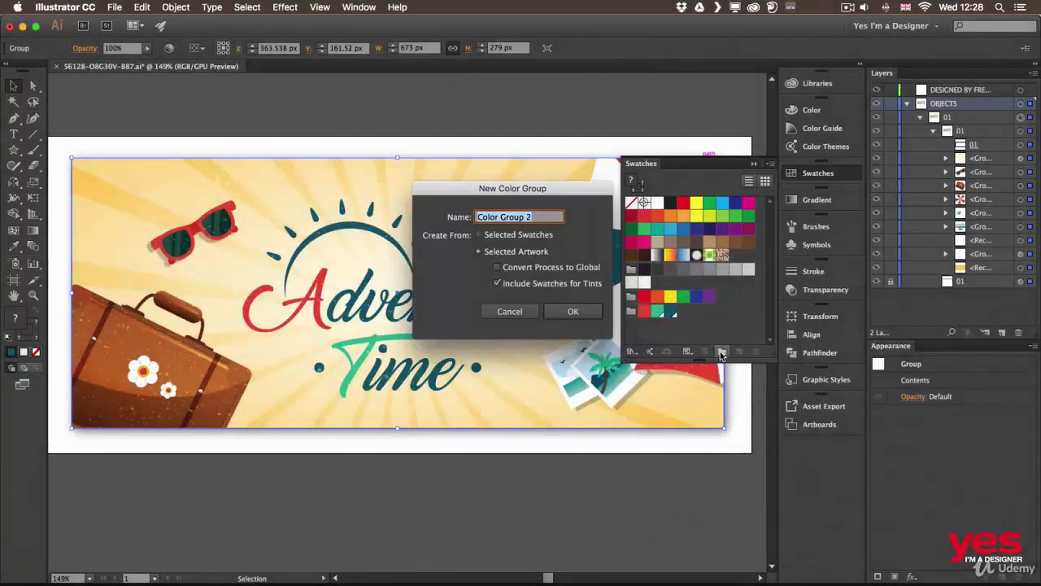
pyautogui.click(542, 270)
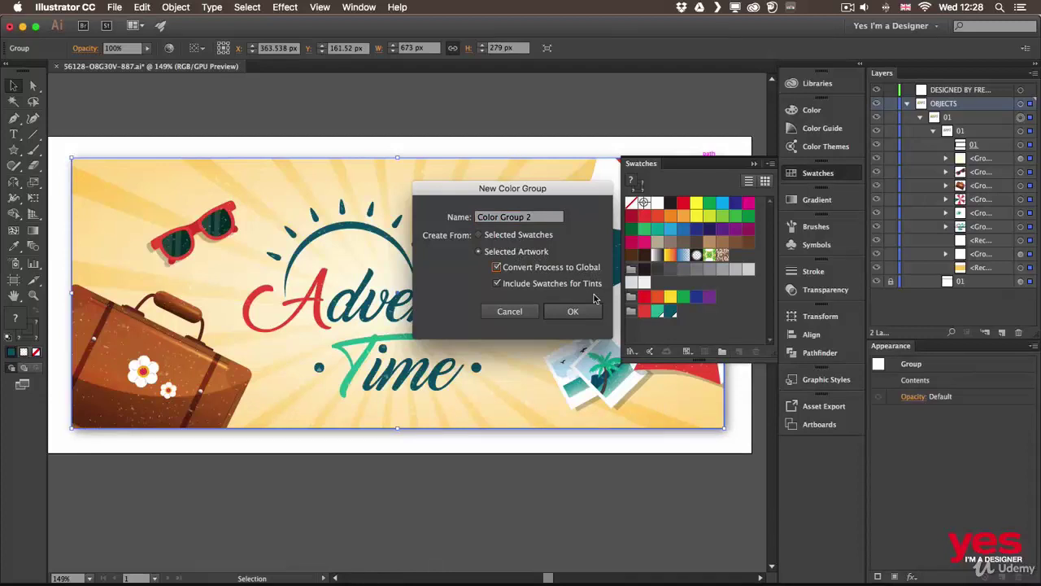
pyautogui.click(579, 313)
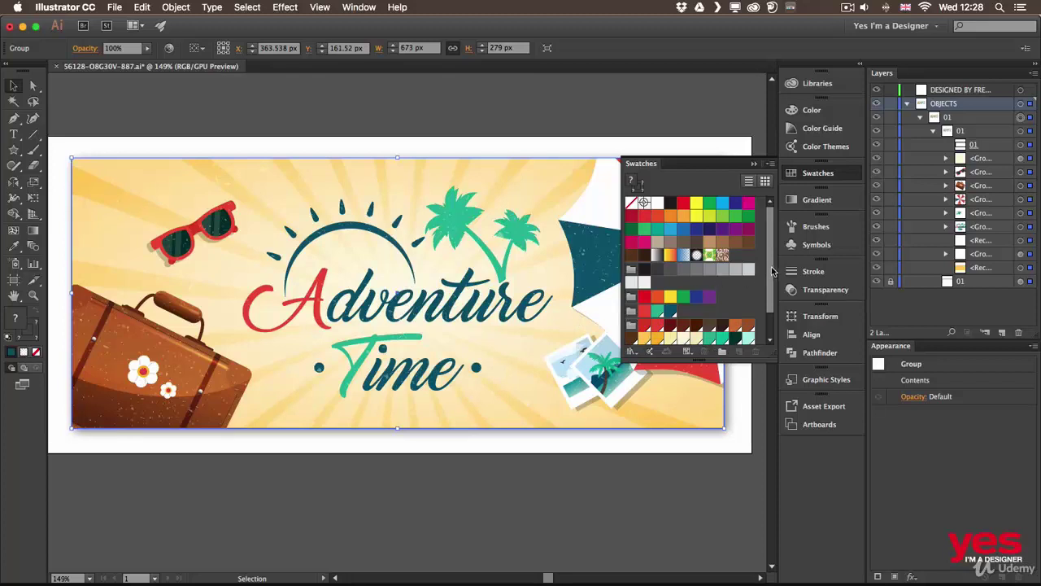
pyautogui.scroll(-3, 773, 271)
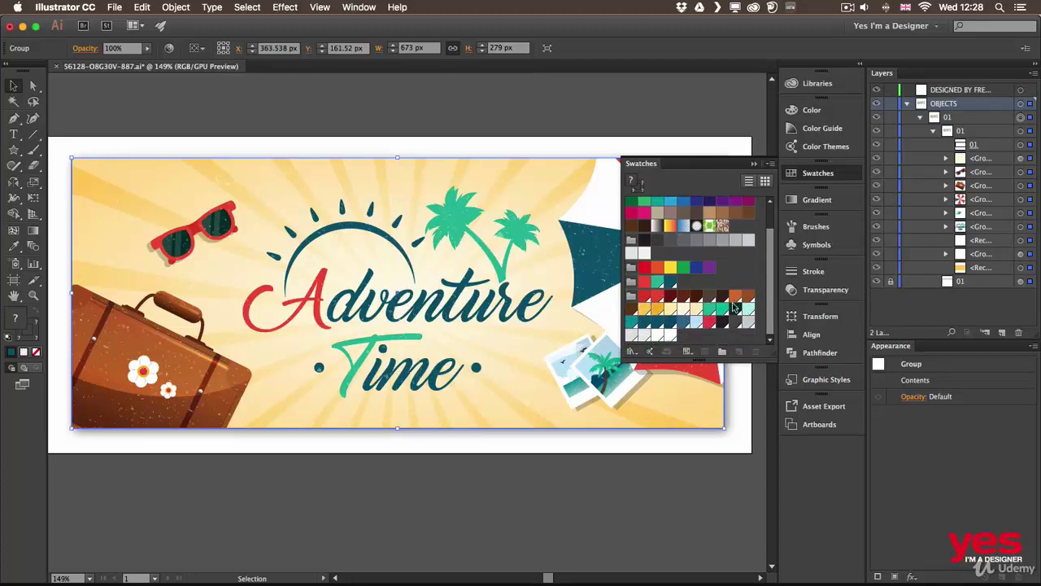
# Try changing the second red global swatch in the new color group to RGB 78, 195, 176 with preview on, then cancel the edit.
pyautogui.click(525, 333)
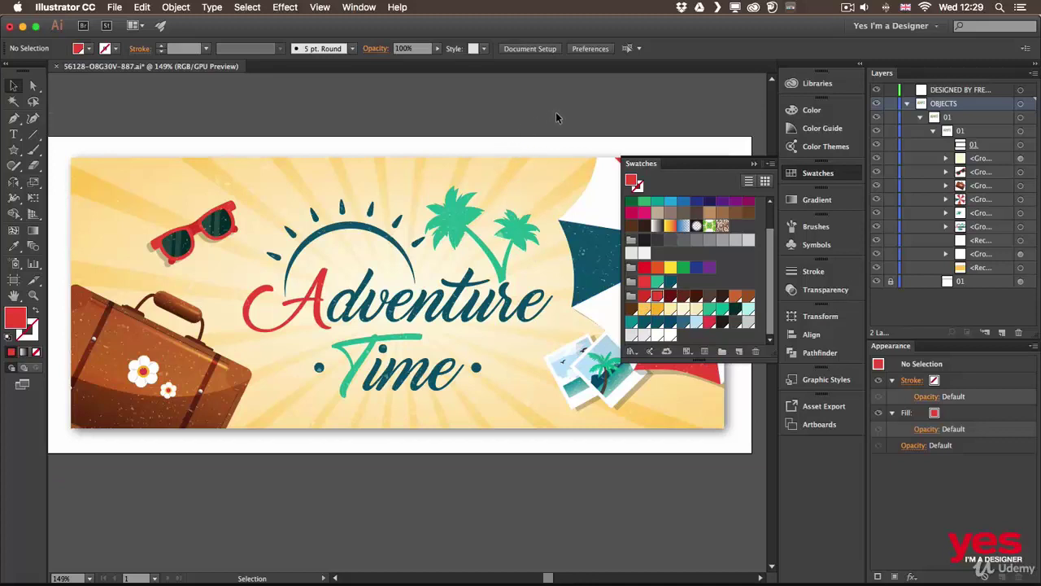
pyautogui.doubleClick(657, 298)
pyautogui.click(678, 392)
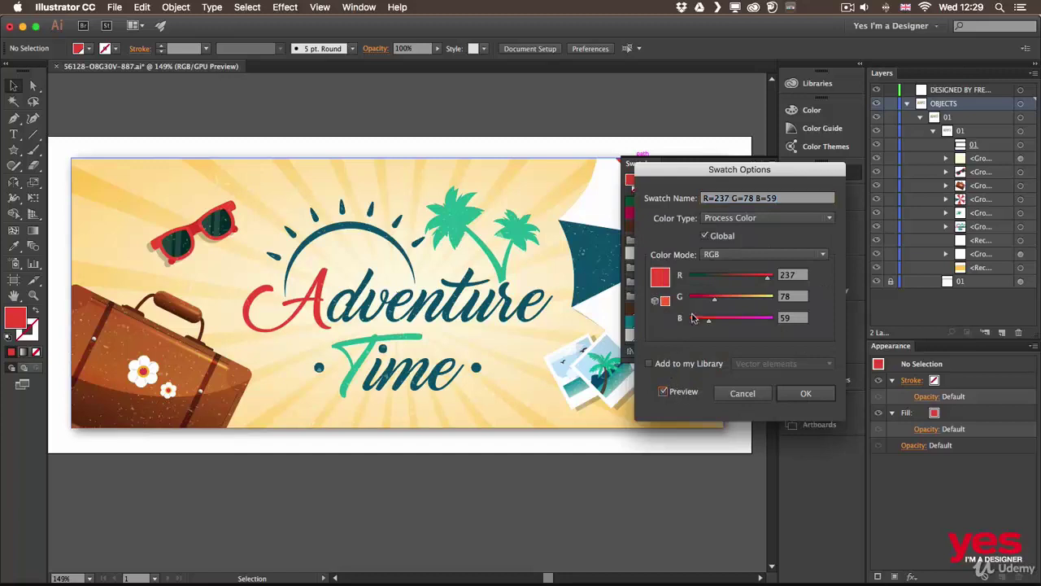
pyautogui.moveTo(716, 299); pyautogui.dragTo(746, 320)
pyautogui.click(735, 319)
pyautogui.moveTo(767, 278); pyautogui.dragTo(714, 279)
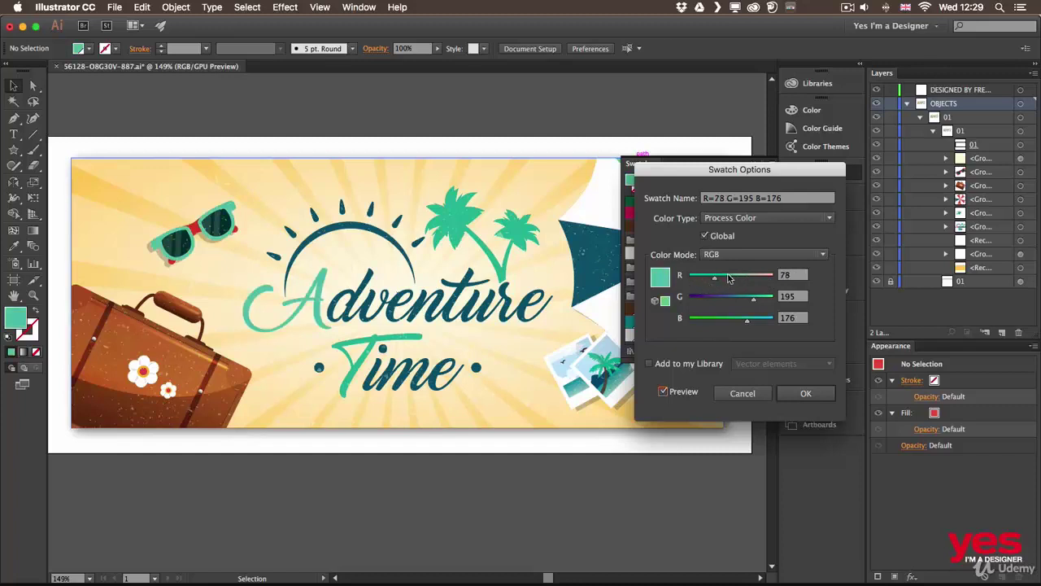
pyautogui.click(710, 300)
pyautogui.click(742, 393)
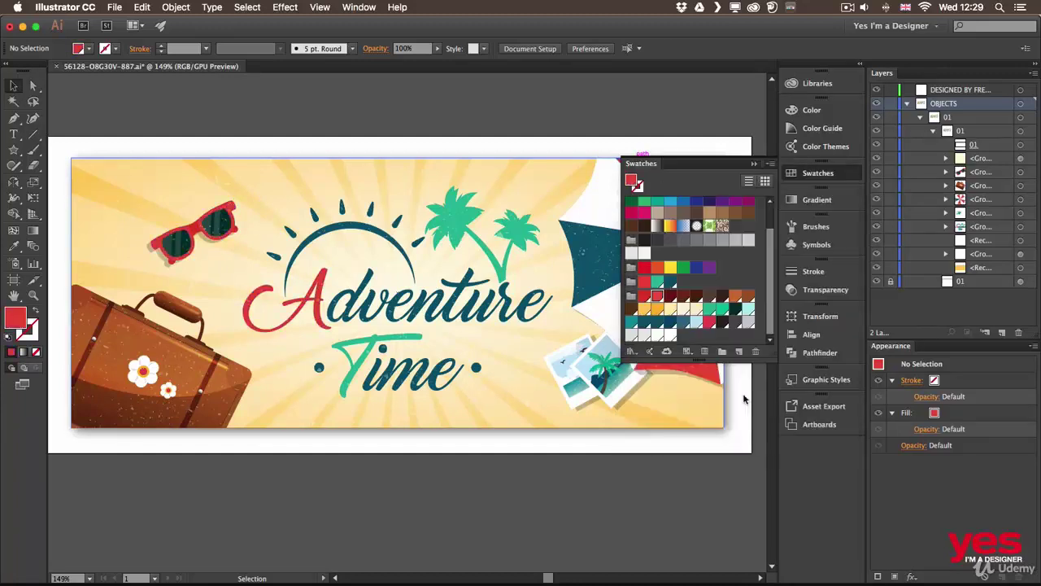
pyautogui.click(729, 277)
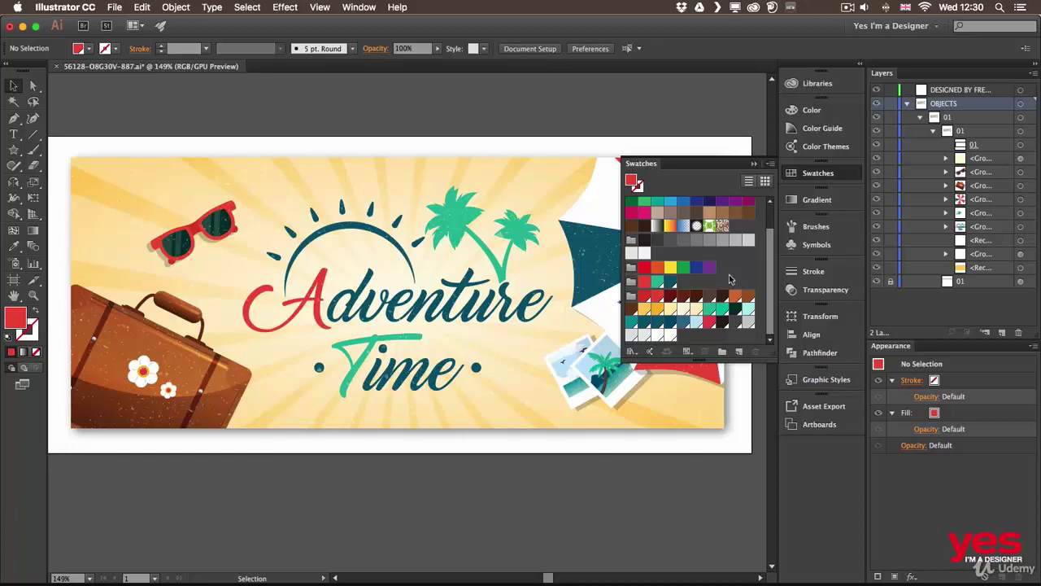
# Delete the default swatches through the purple that ends the bright color group, keeping the two color groups made from the artwork.
pyautogui.moveTo(766, 283); pyautogui.dragTo(767, 250)
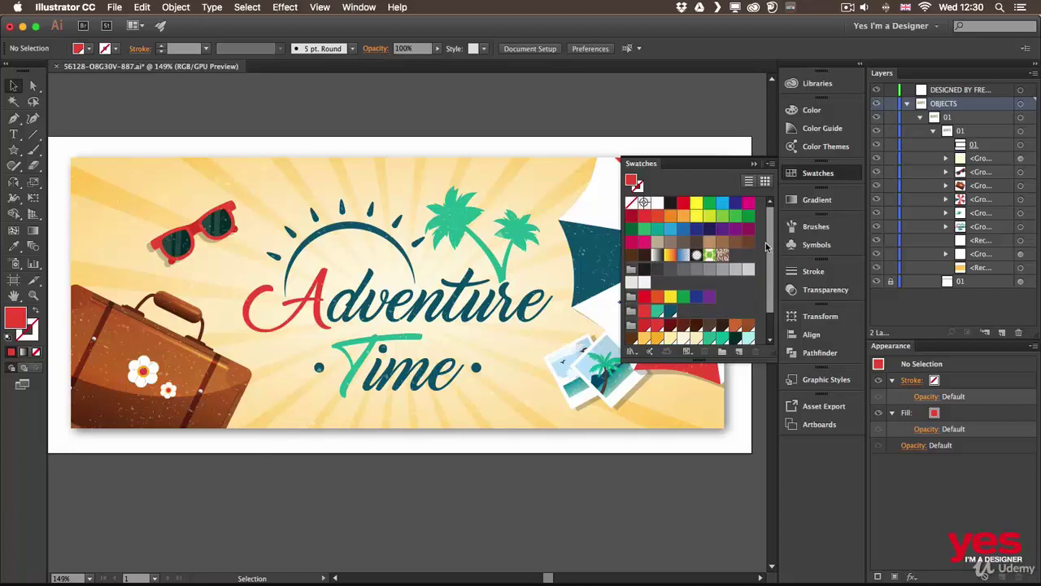
pyautogui.click(709, 297)
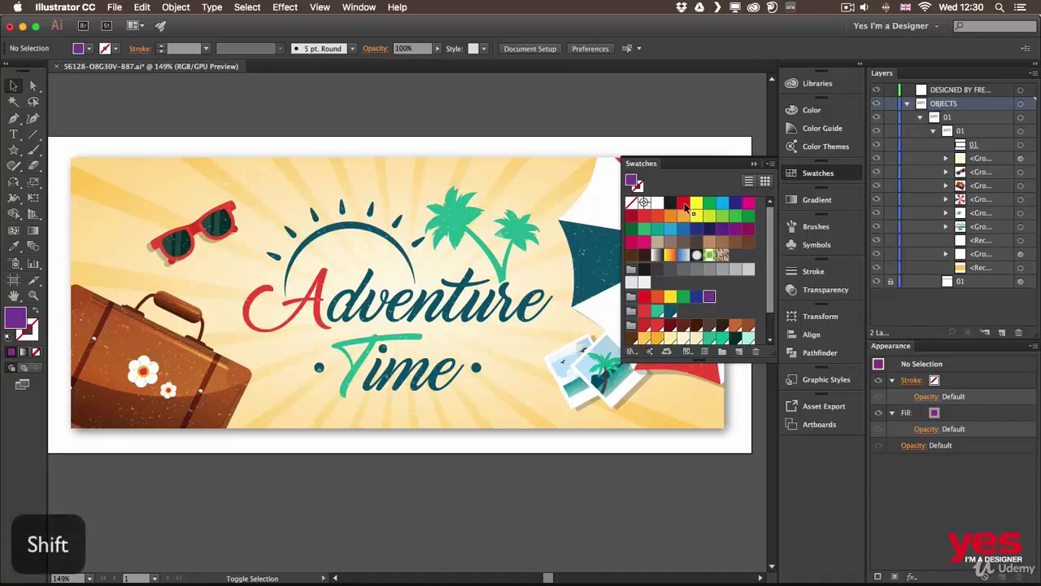
pyautogui.keyDown('shift'); pyautogui.click(678, 227); pyautogui.keyUp('shift')
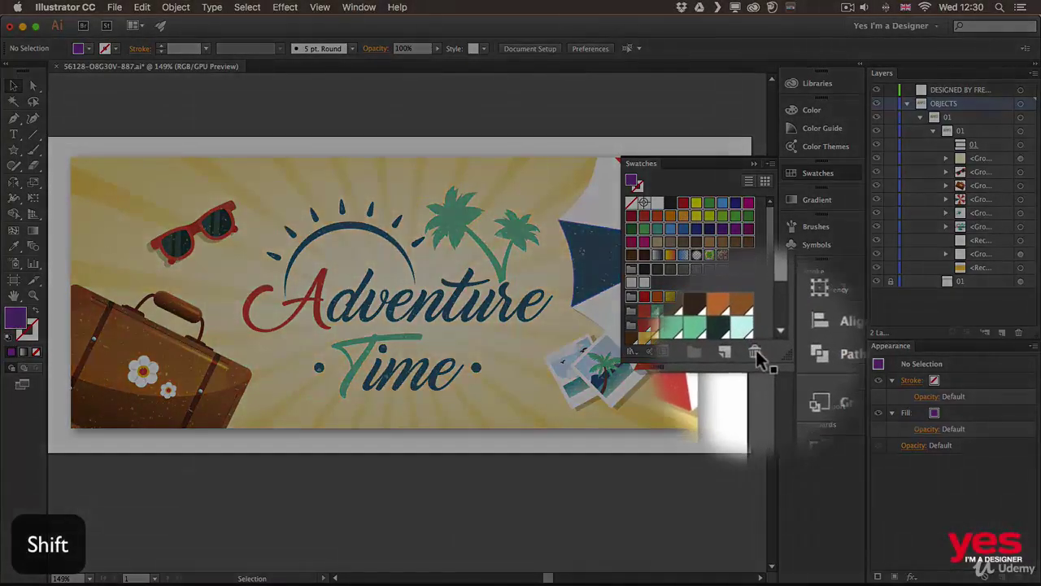
pyautogui.click(755, 354)
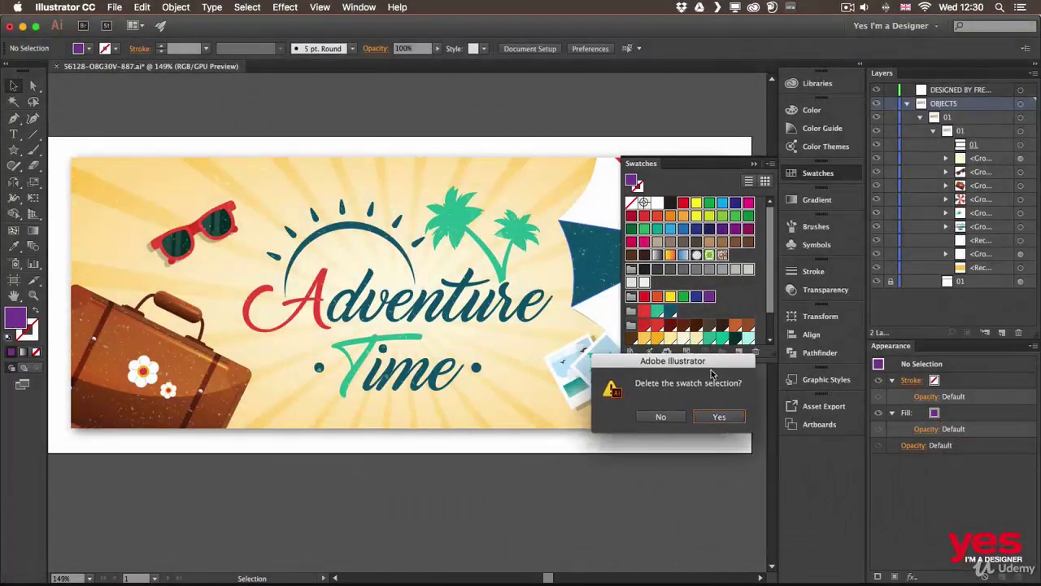
pyautogui.click(724, 419)
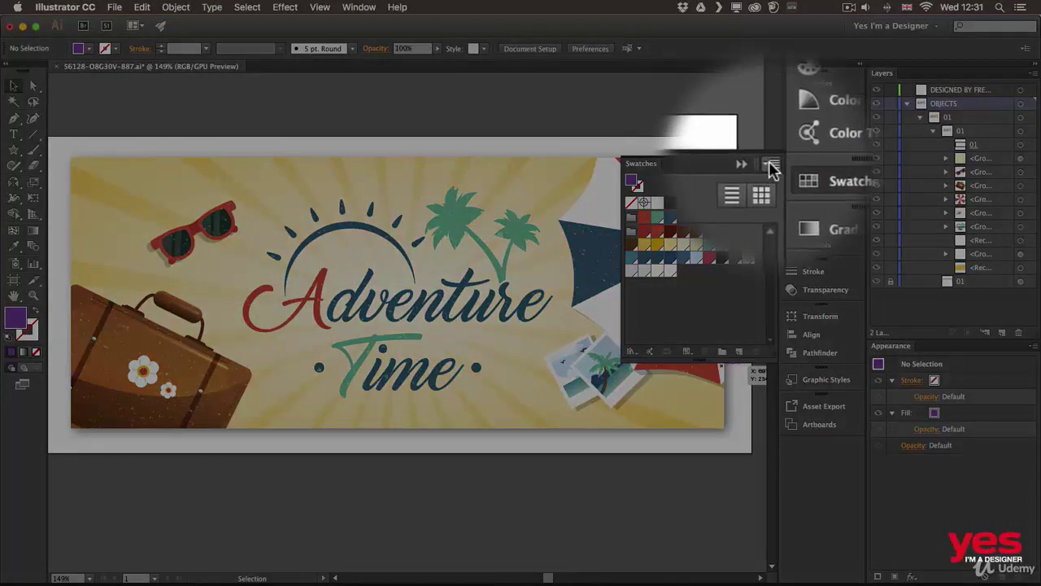
# Save the swatch library as an ASE file named color swatches in the Illustrator folder, accepting the gradient and tint limitation.
pyautogui.click(772, 167)
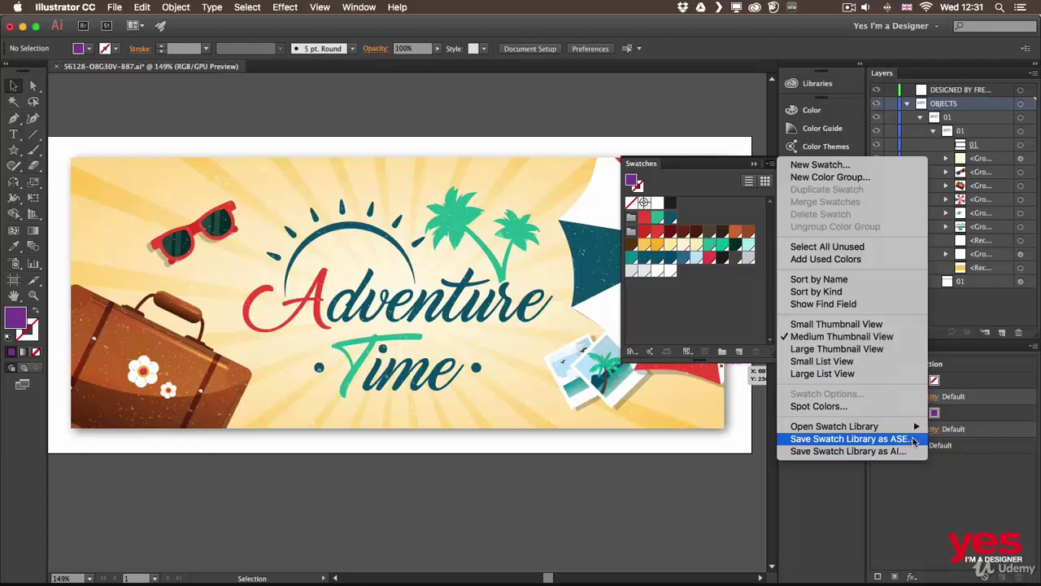
pyautogui.click(916, 437)
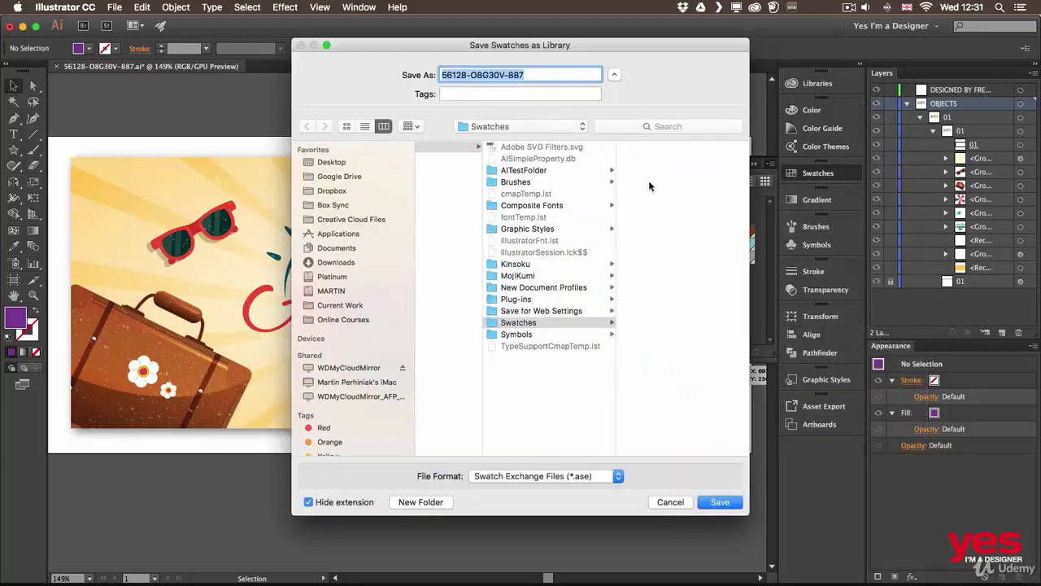
pyautogui.click(519, 127)
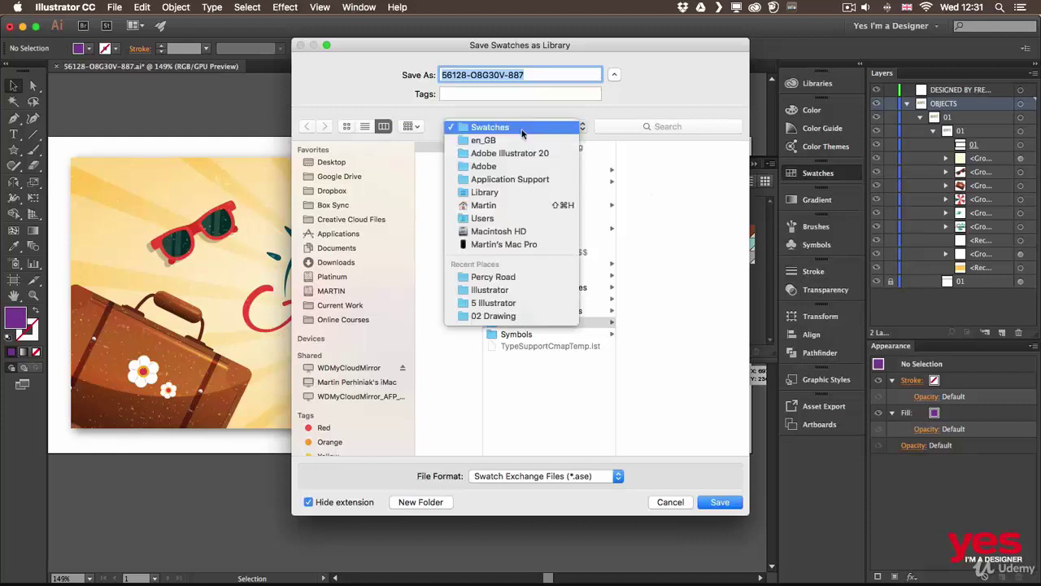
pyautogui.click(510, 291)
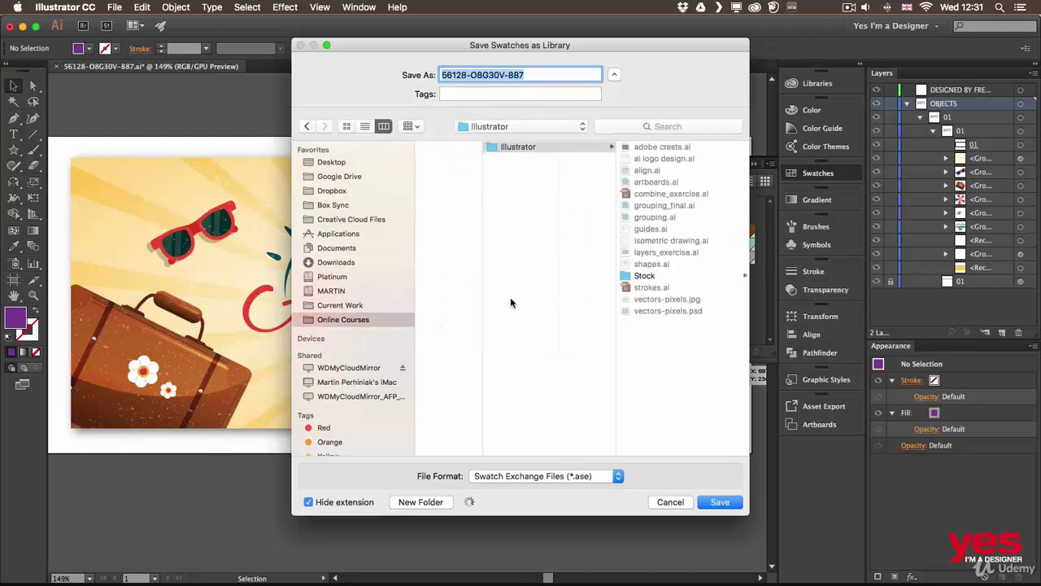
pyautogui.write('color swatches')
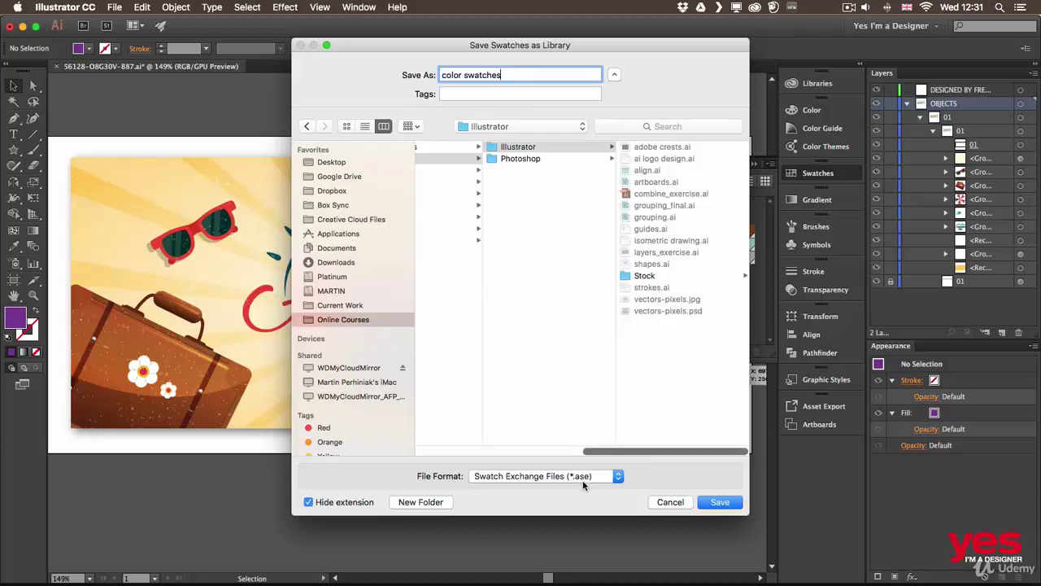
pyautogui.click(727, 503)
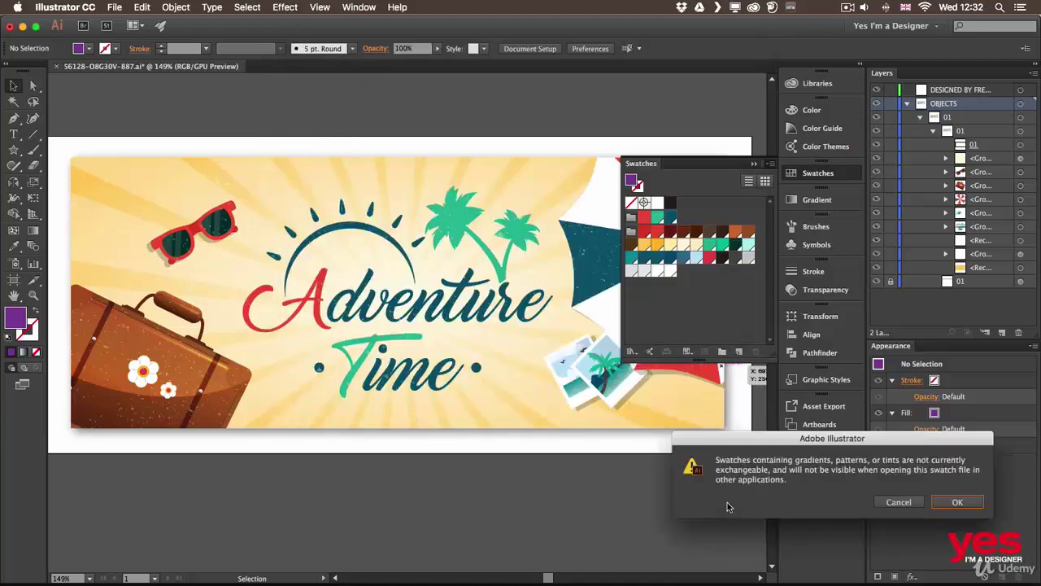
pyautogui.moveTo(903, 440); pyautogui.dragTo(537, 227)
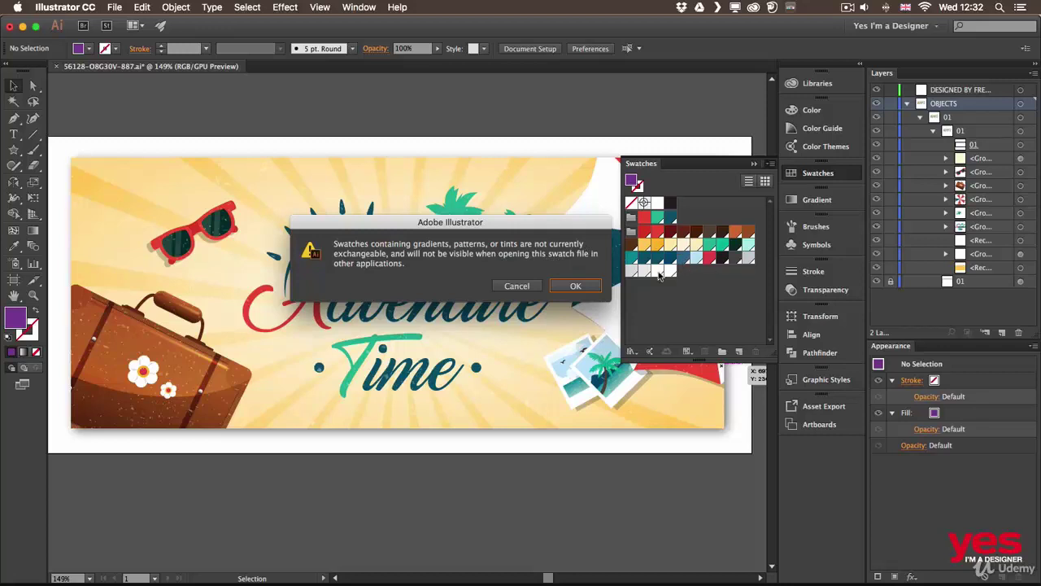
pyautogui.click(575, 286)
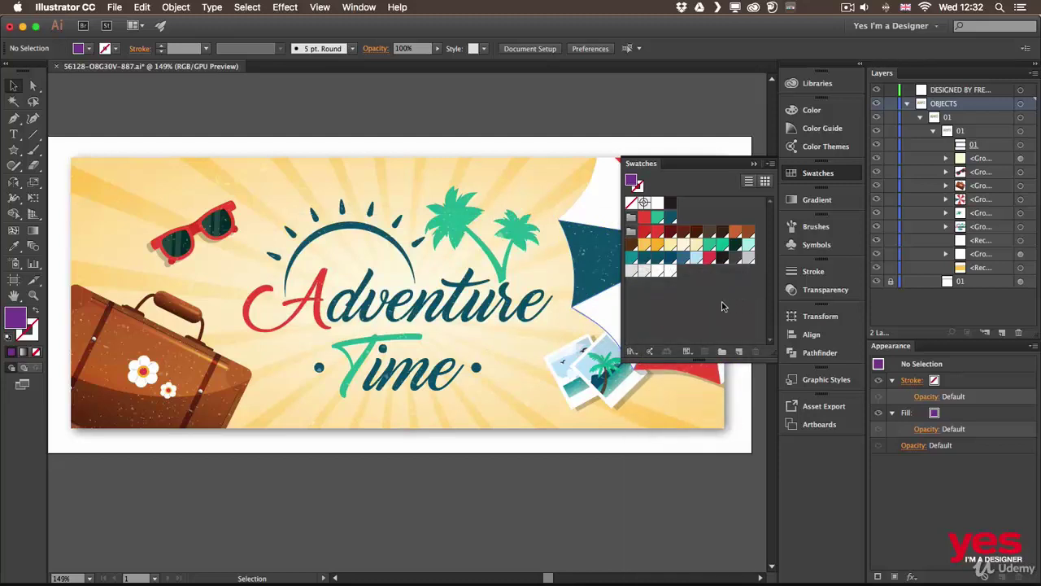
# Open the PANTONE+ Solid Coated color book as a swatch library and browse through its colors.
pyautogui.click(633, 354)
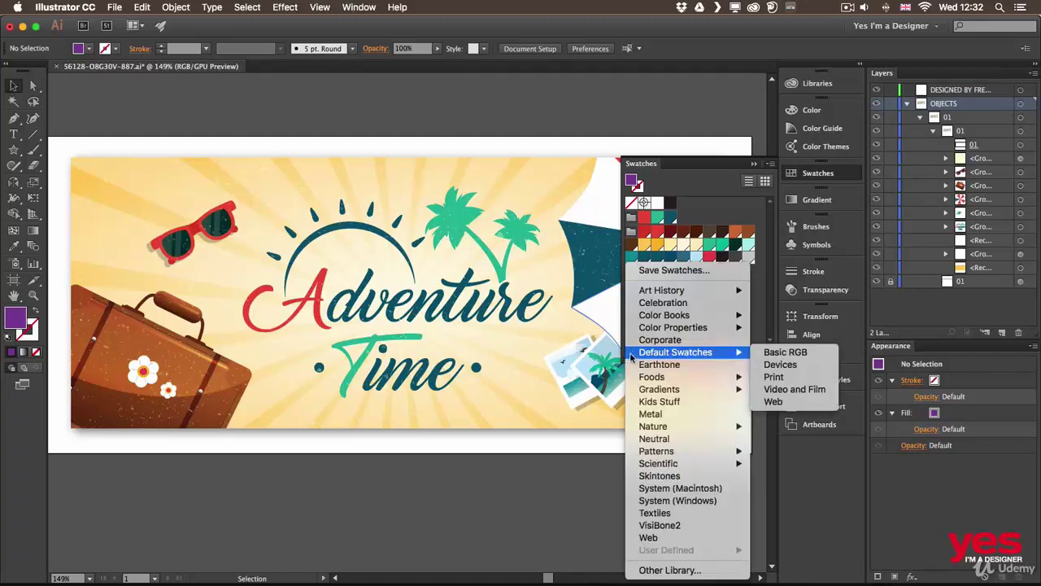
pyautogui.moveTo(675, 319)
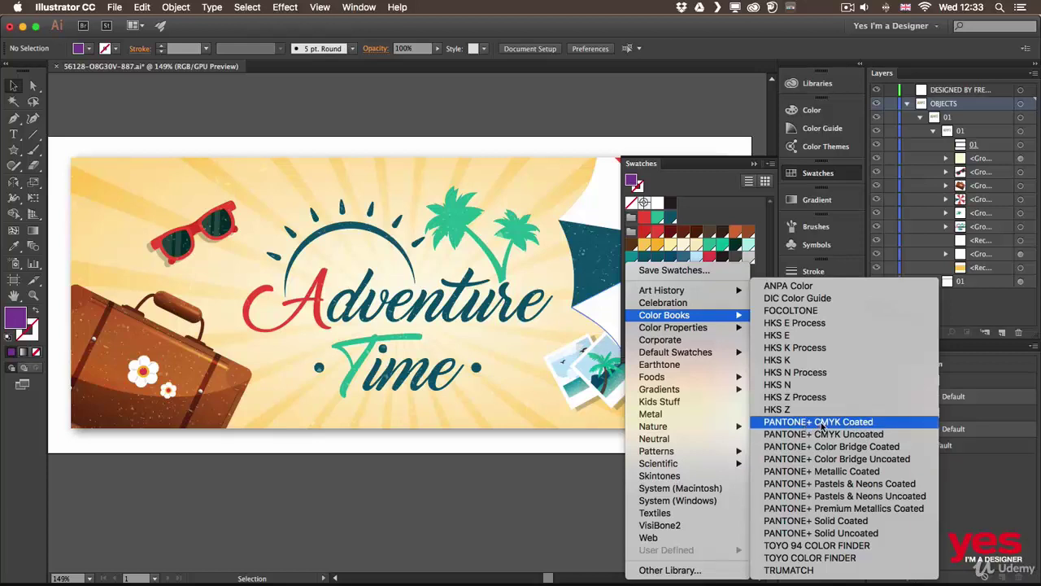
pyautogui.click(854, 521)
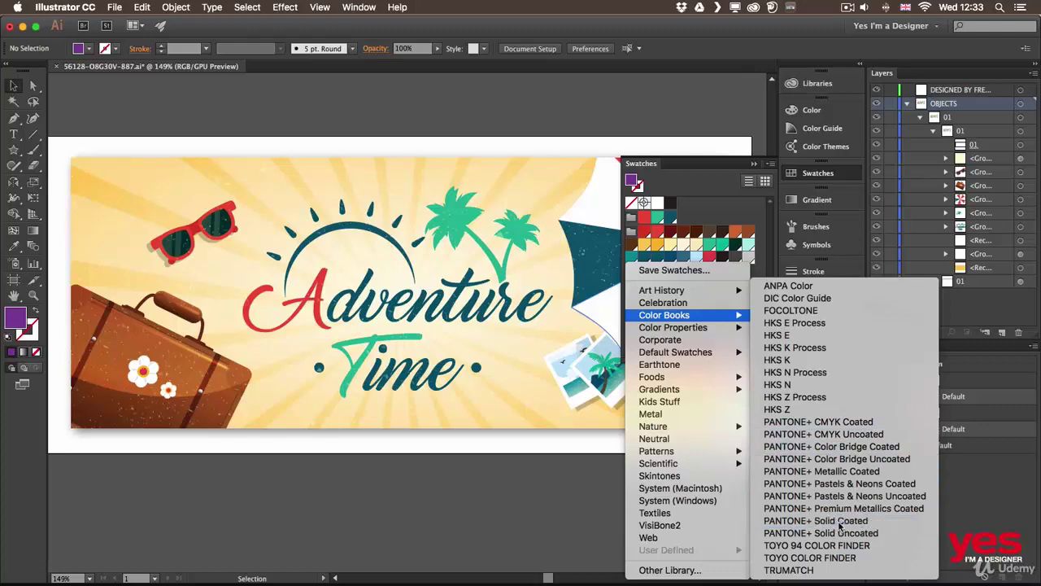
pyautogui.moveTo(552, 272); pyautogui.dragTo(547, 150)
pyautogui.moveTo(587, 217); pyautogui.dragTo(573, 441)
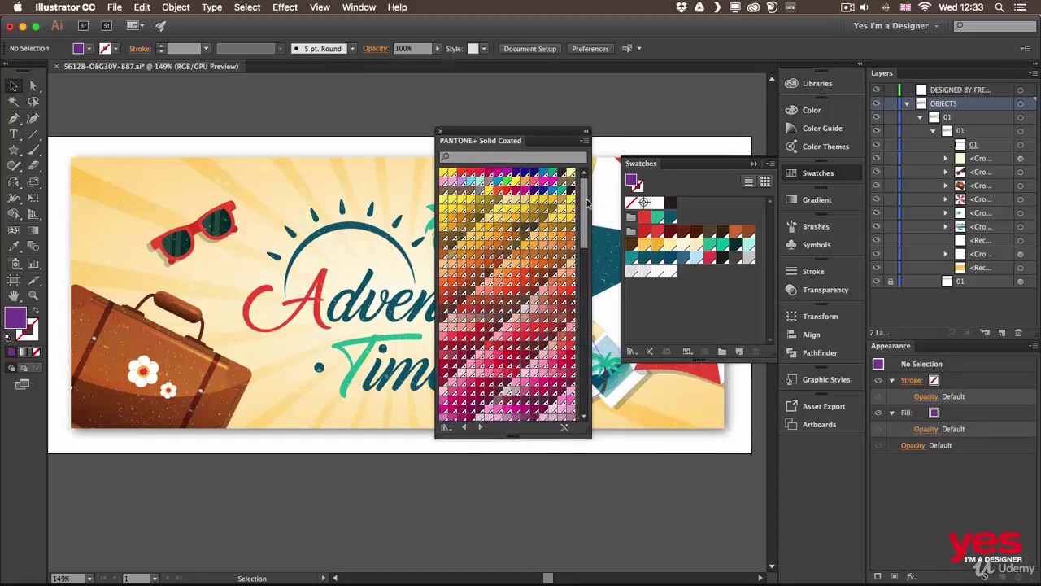
pyautogui.moveTo(582, 202); pyautogui.dragTo(568, 174)
# Search the PANTONE+ Solid Coated library for 785 and add the matching red color to the document swatches.
pyautogui.click(480, 157)
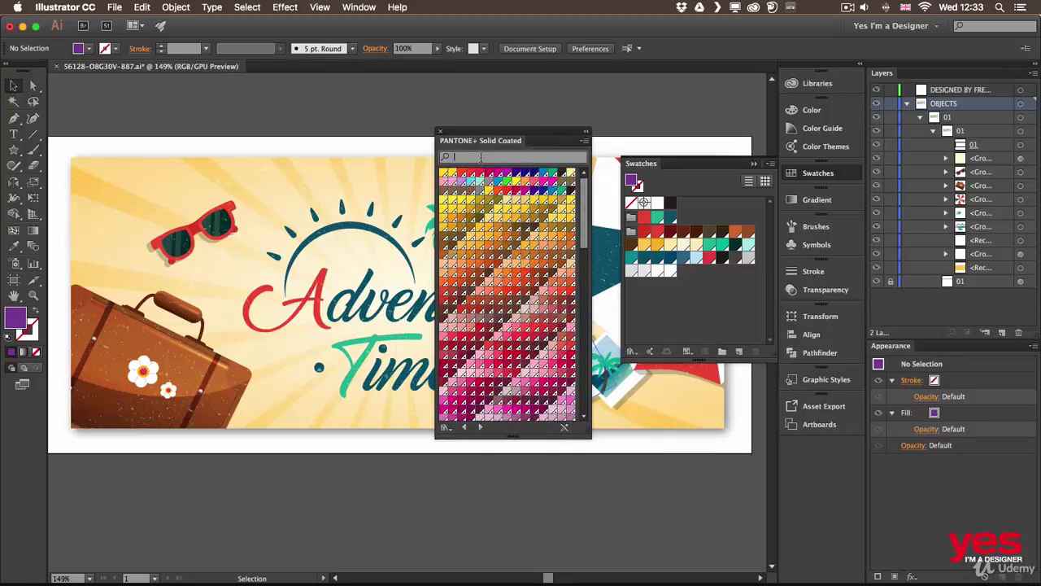
pyautogui.write('7')
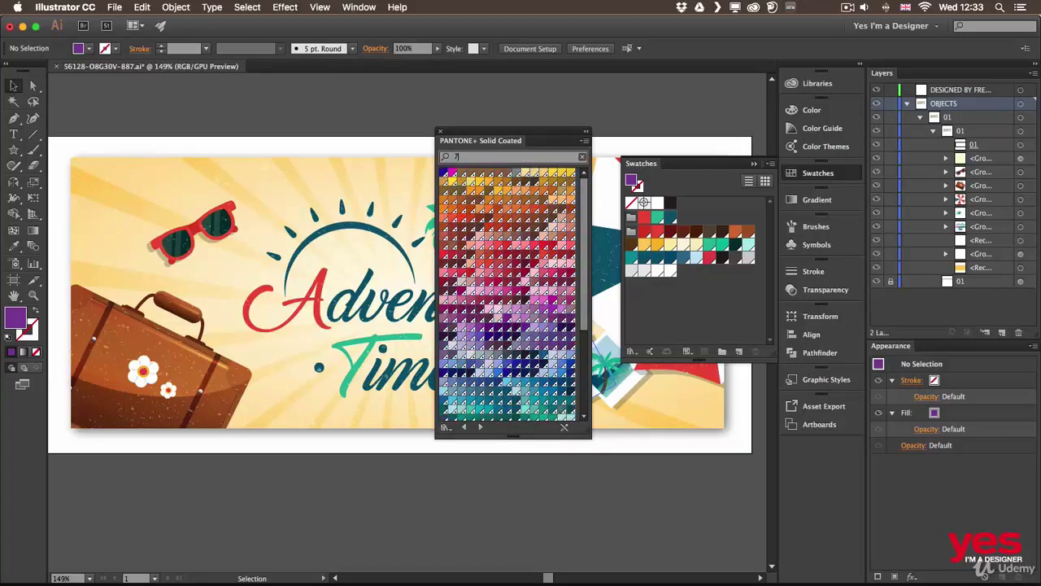
pyautogui.write('85')
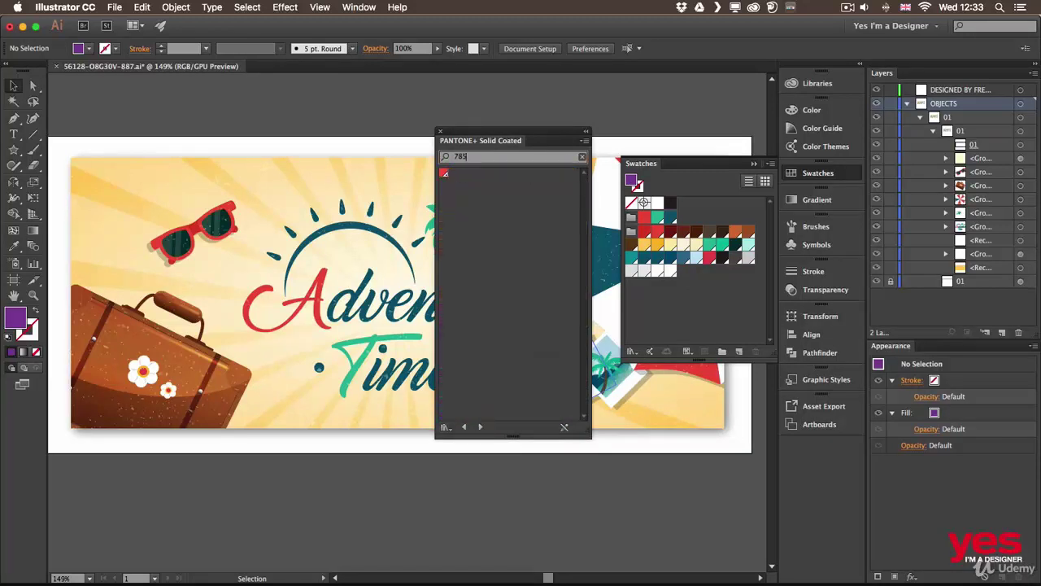
pyautogui.click(443, 175)
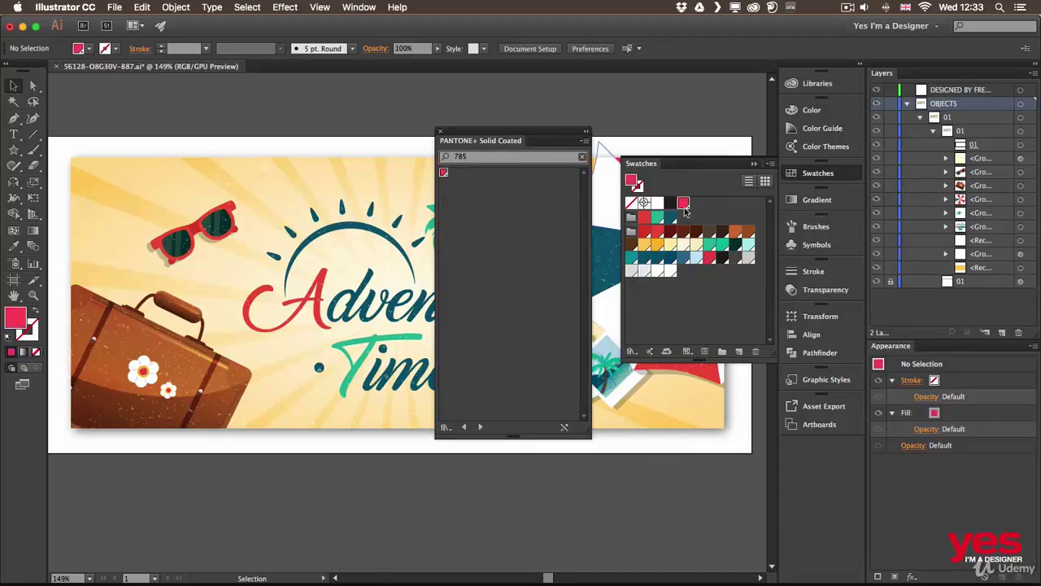
# Apply the new Pantone swatch to the letter A in Adventure and review its spot color settings in Swatch Options.
pyautogui.press('a')
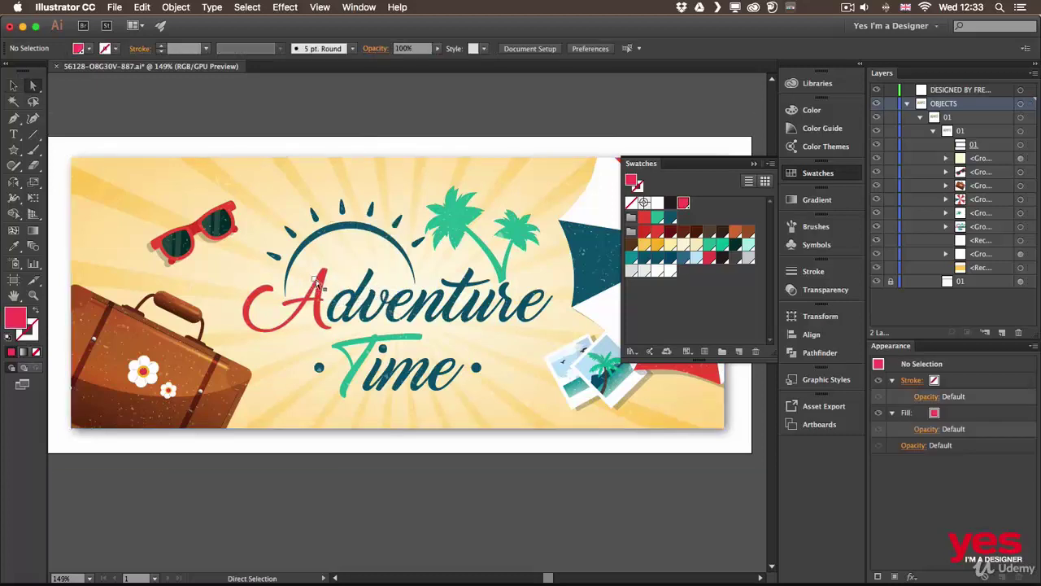
pyautogui.click(327, 279)
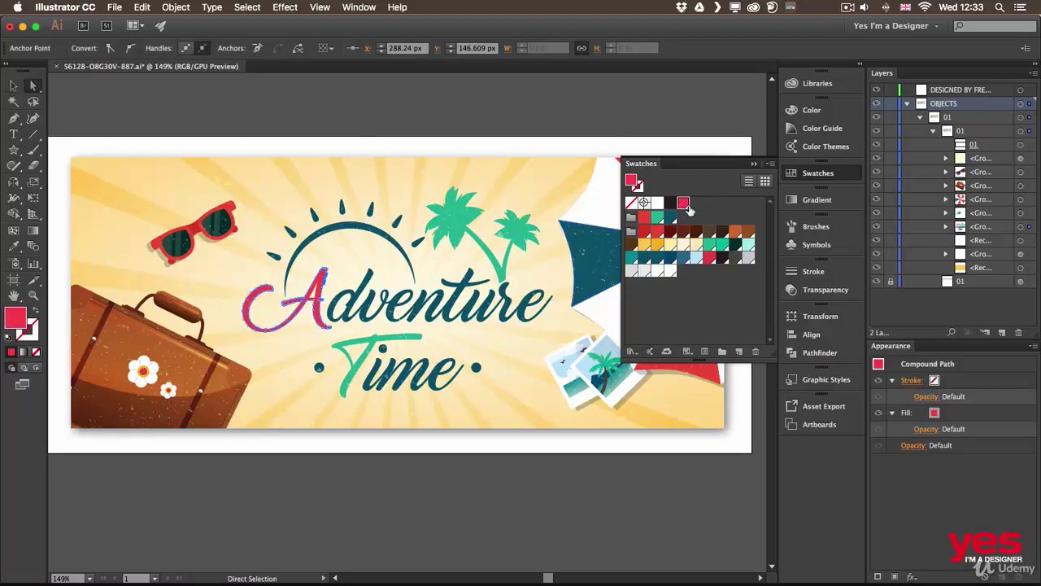
pyautogui.doubleClick(684, 205)
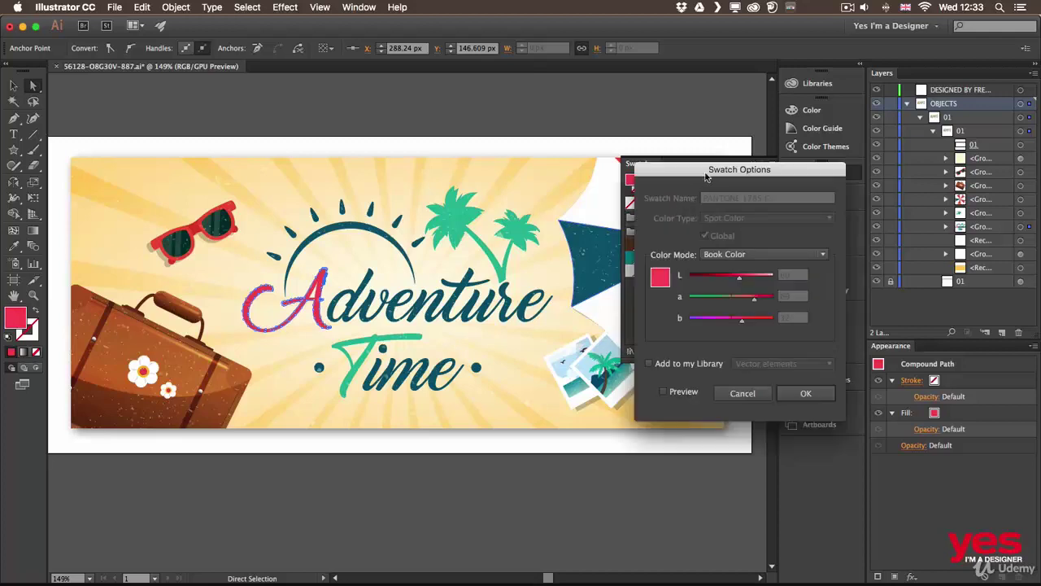
pyautogui.moveTo(721, 171); pyautogui.dragTo(439, 147)
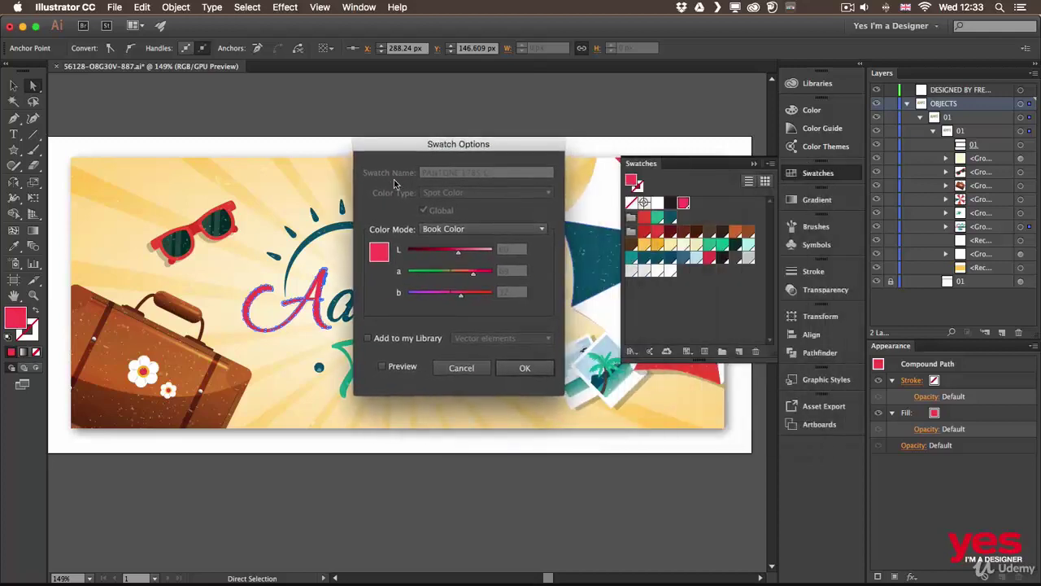
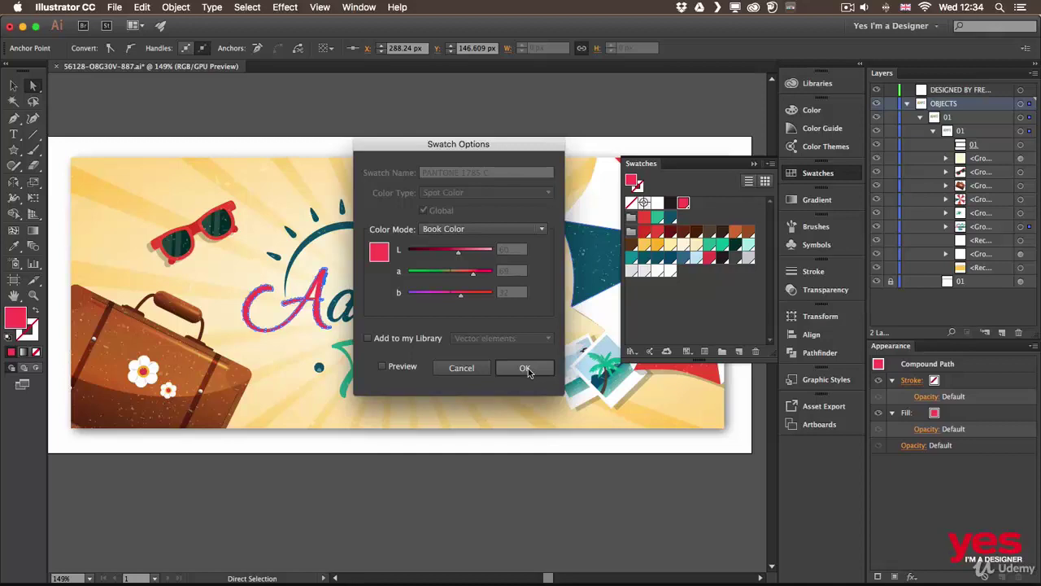
pyautogui.click(524, 368)
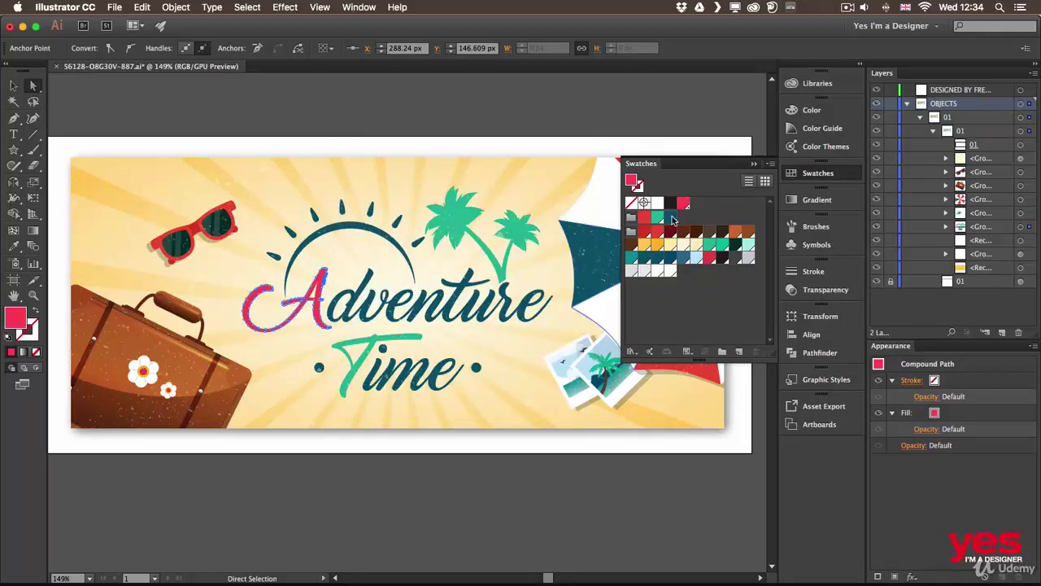
# Fill the letter A with the dark teal swatch, try CMYK as the swatch's color mode, and cancel the swatch edit.
pyautogui.doubleClick(671, 218)
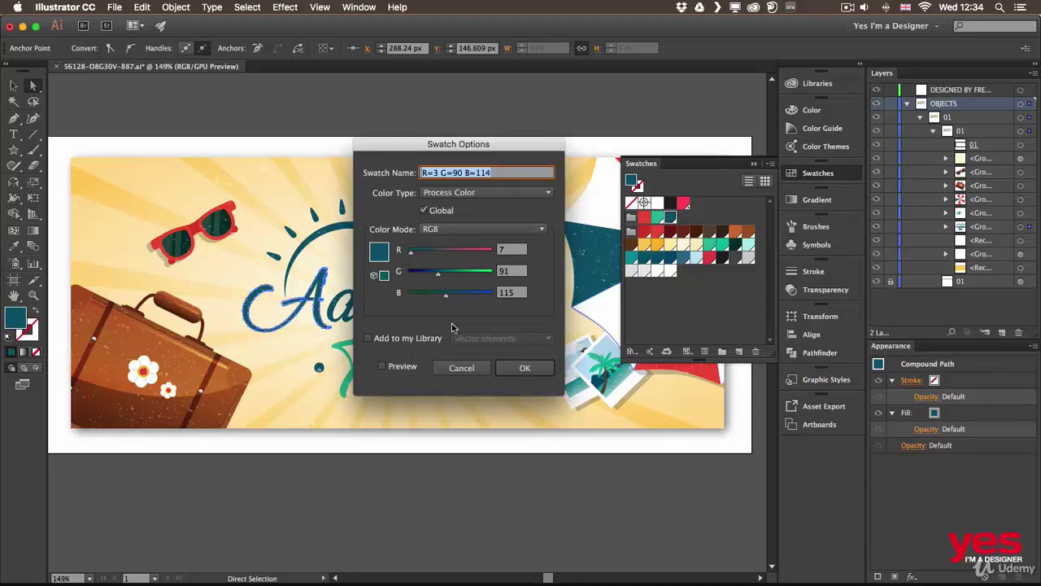
pyautogui.click(466, 229)
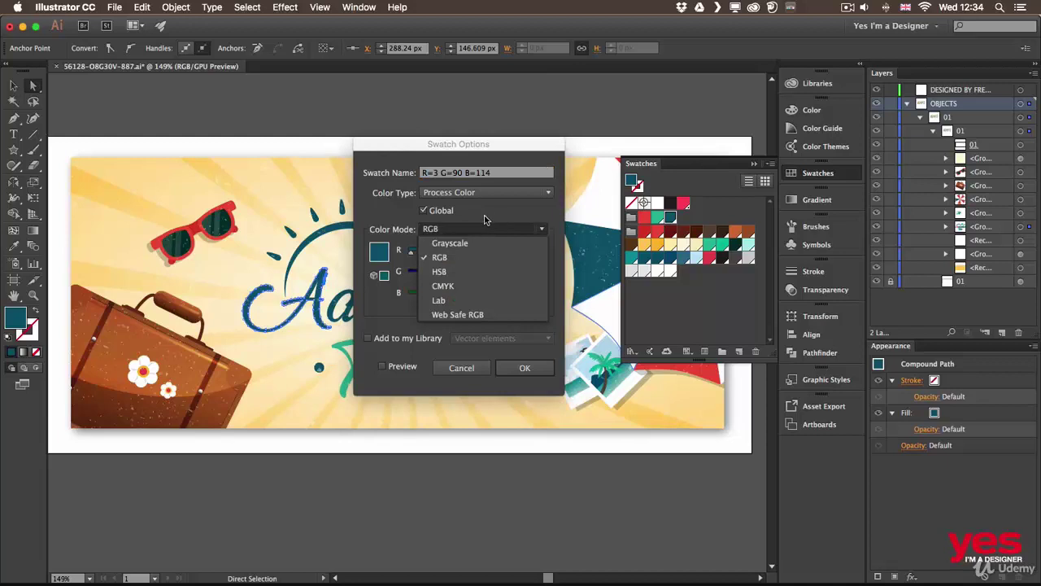
pyautogui.click(468, 231)
pyautogui.click(466, 287)
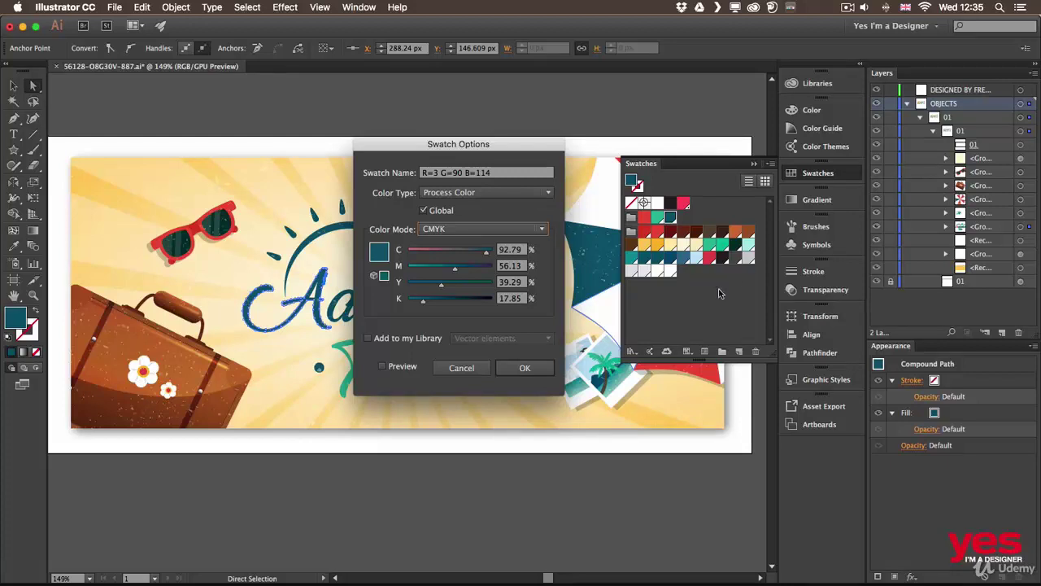
pyautogui.click(463, 368)
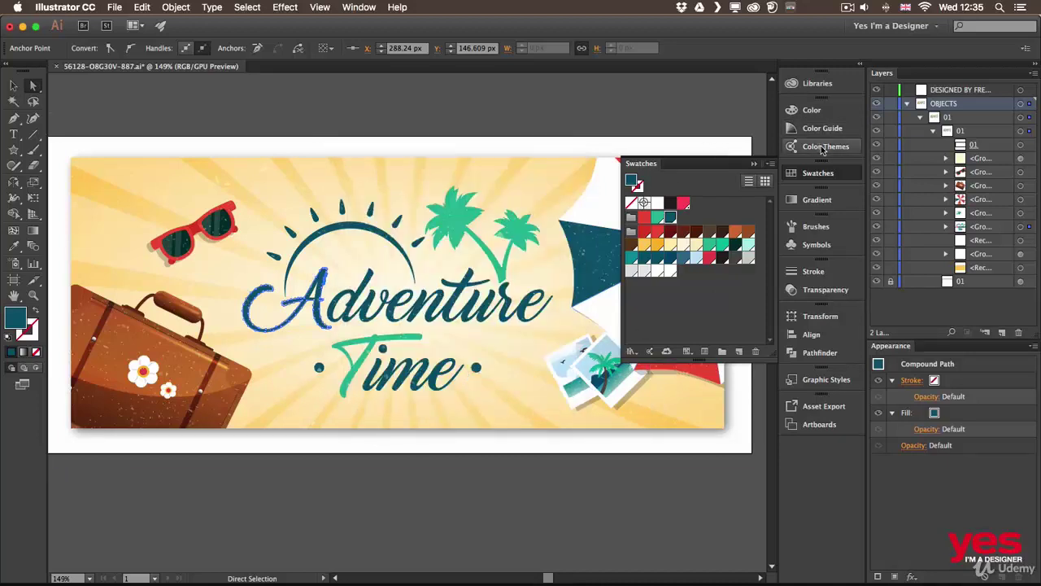
# On the Adobe Color website, change the theme's brown to a green of about 3F5831 and its purple to magenta 8B3E88.
pyautogui.click(819, 148)
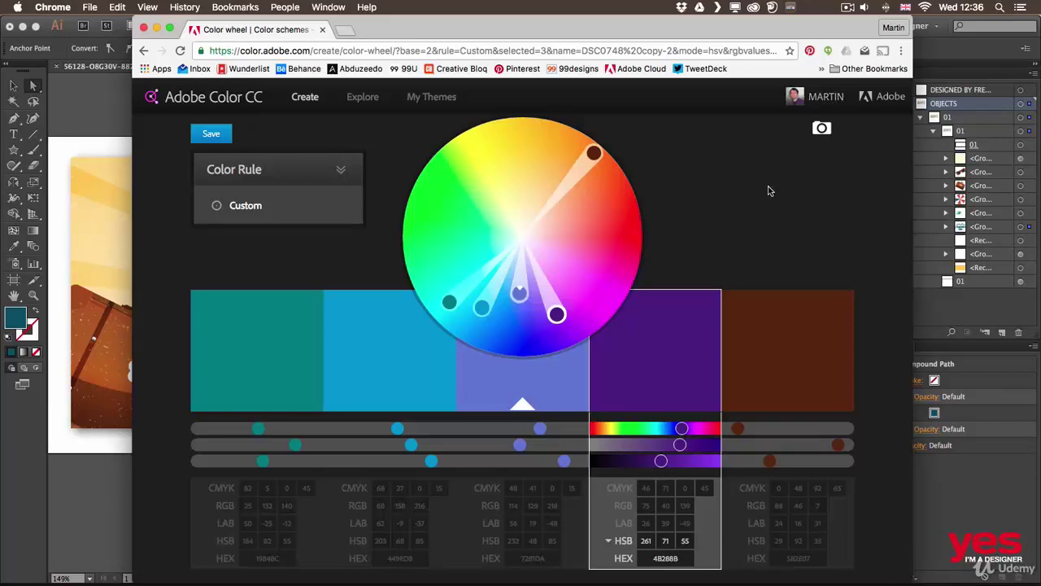
pyautogui.moveTo(594, 153); pyautogui.dragTo(477, 209)
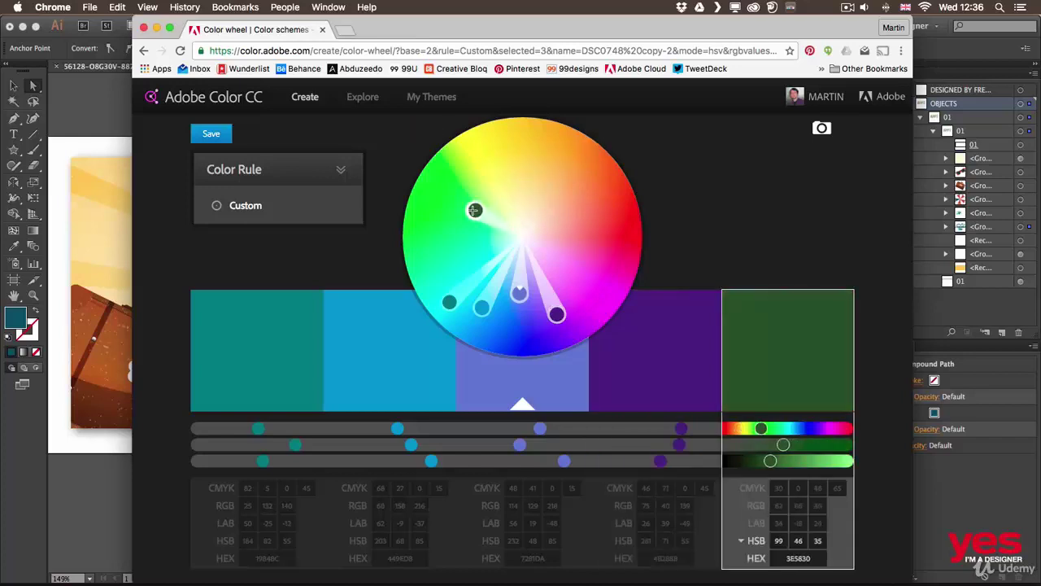
pyautogui.moveTo(556, 313); pyautogui.dragTo(581, 269)
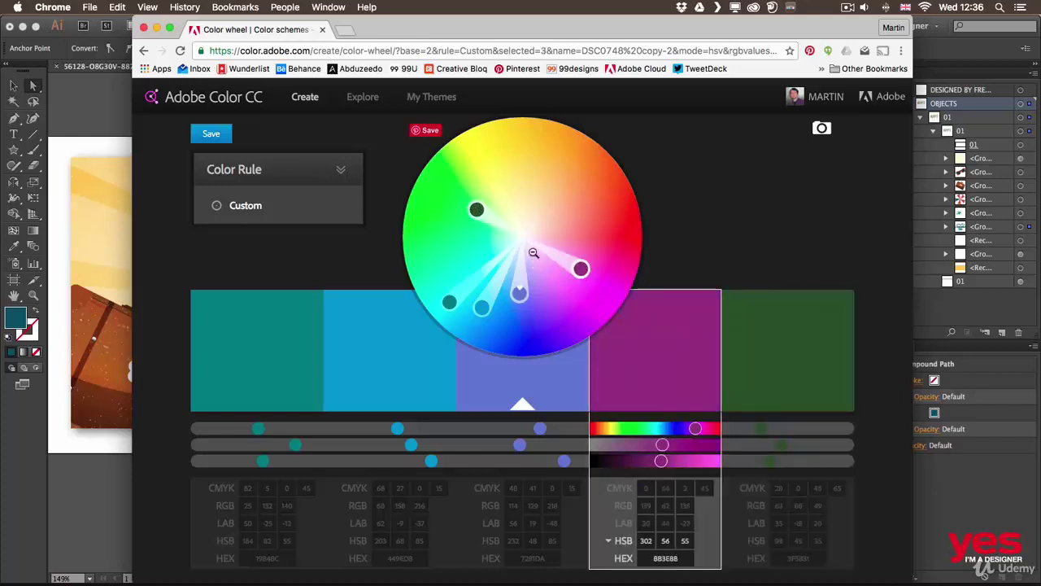
# Explore the published Adobe Color themes and save the first one, Color Theme 1, to the Vector elements library.
pyautogui.click(370, 98)
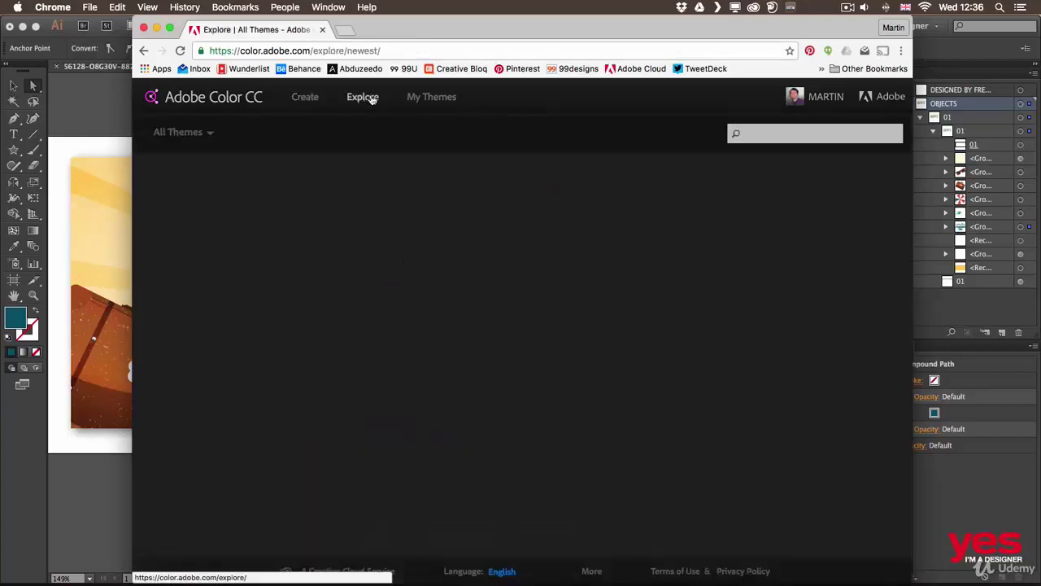
pyautogui.moveTo(275, 214)
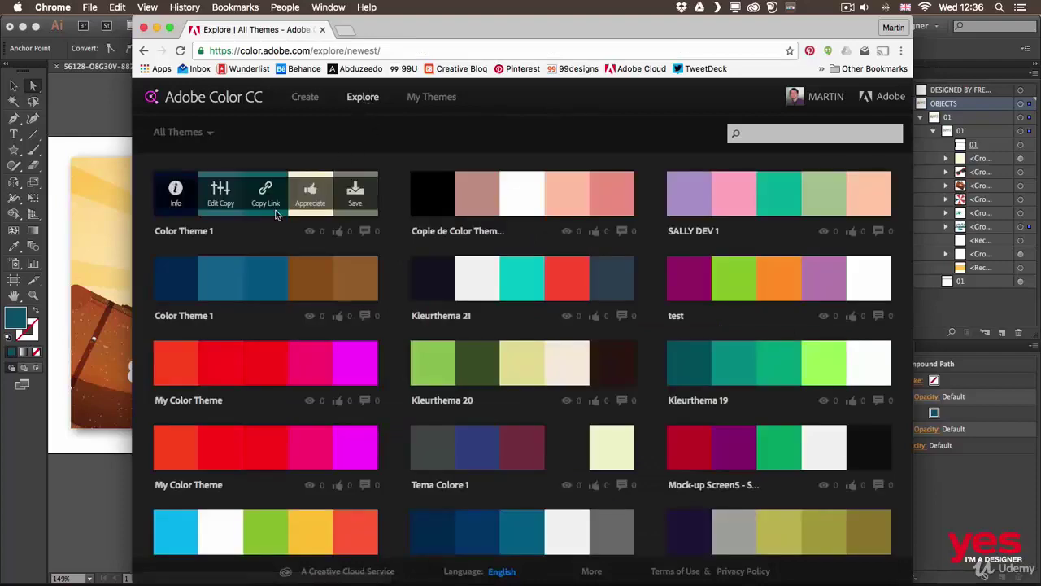
pyautogui.click(356, 193)
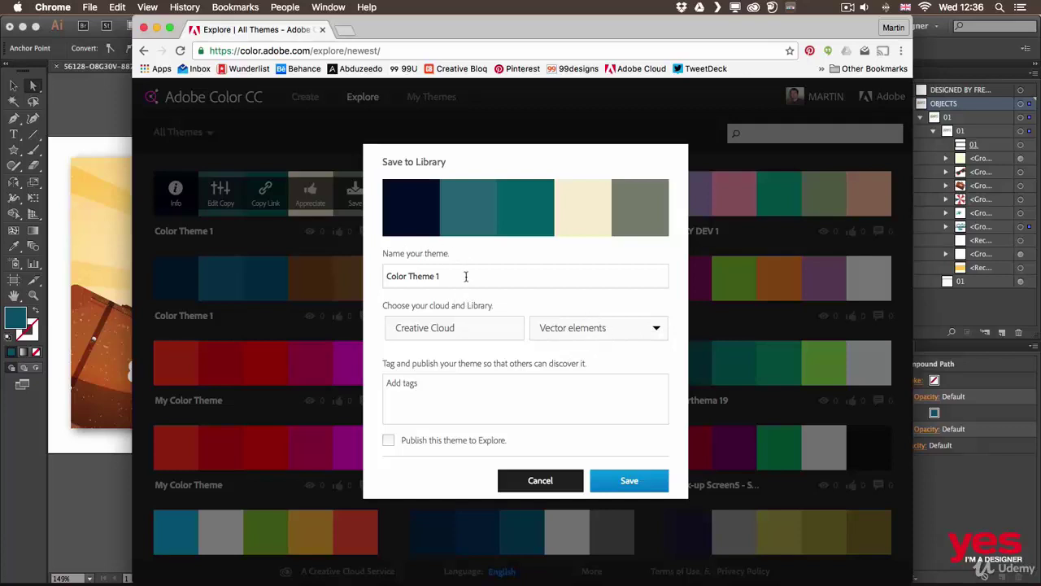
pyautogui.click(629, 485)
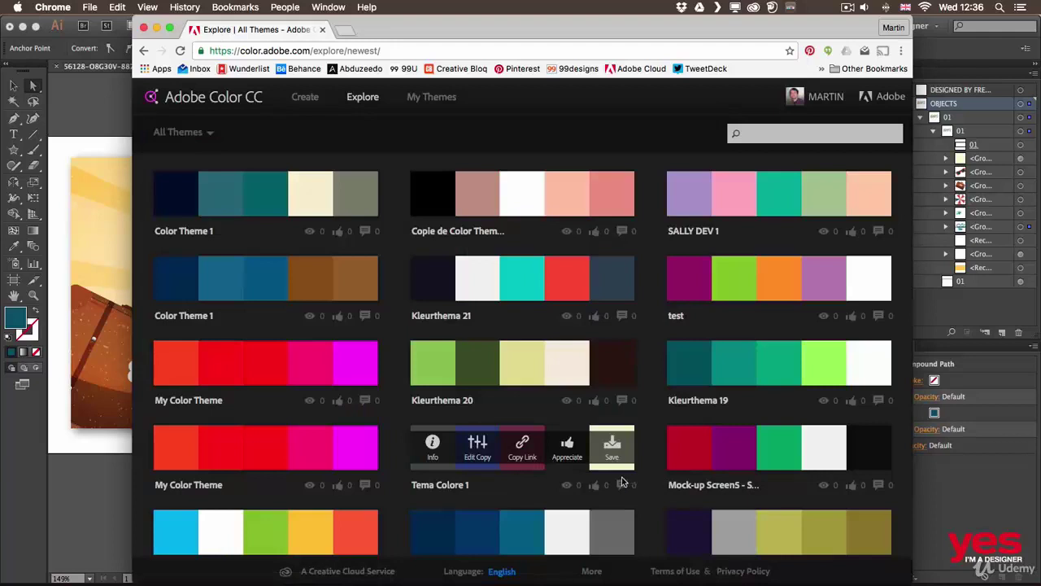
# Open the saved Color Theme 1 and view its colors at full size, then return to the theme's page.
pyautogui.click(183, 204)
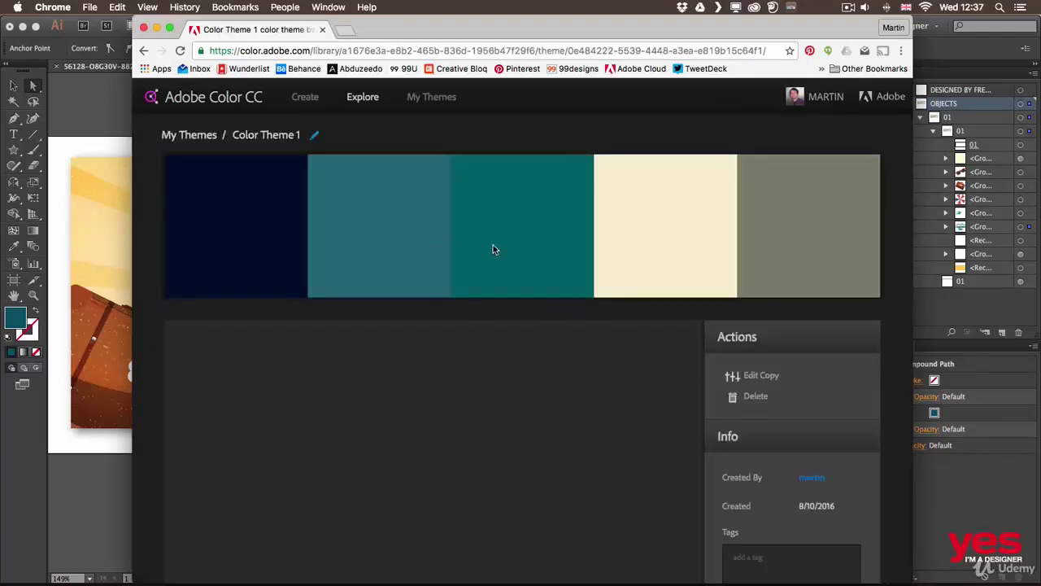
pyautogui.click(510, 244)
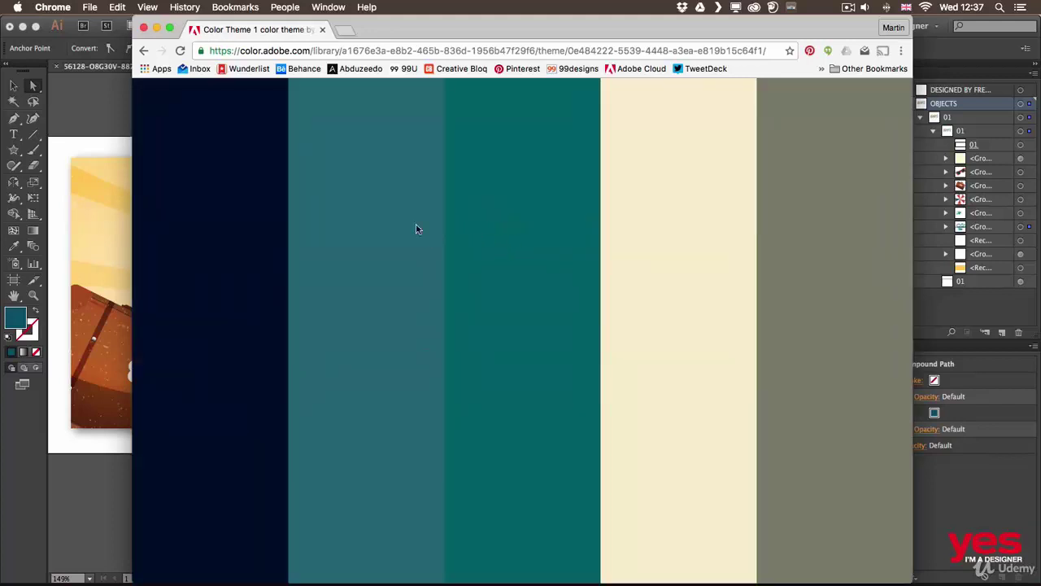
pyautogui.click(612, 214)
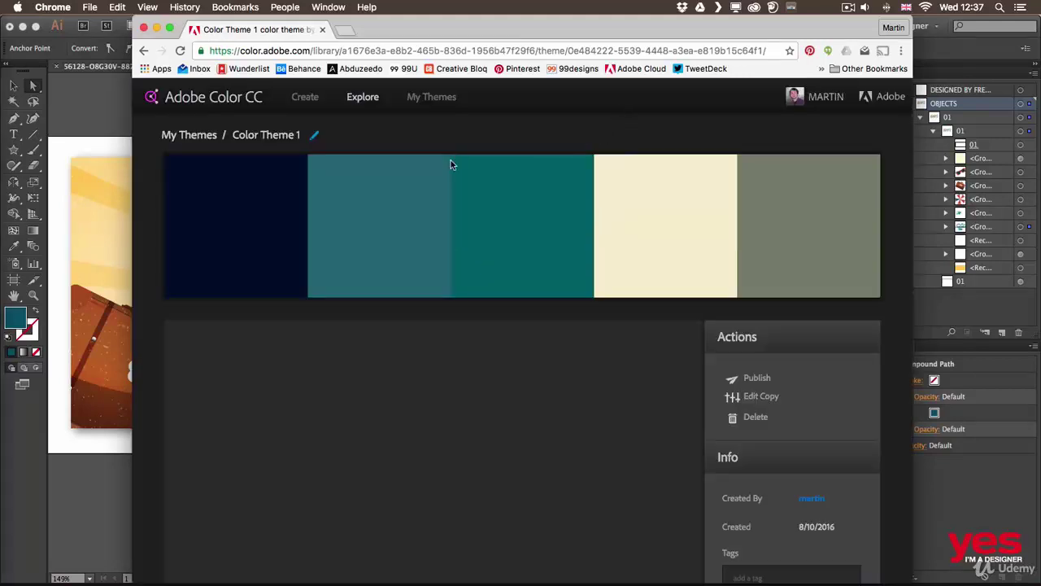
# Switch back to Illustrator, add Color Theme 1 from the Vector elements library to the swatches, and show the document swatches.
pyautogui.click(120, 106)
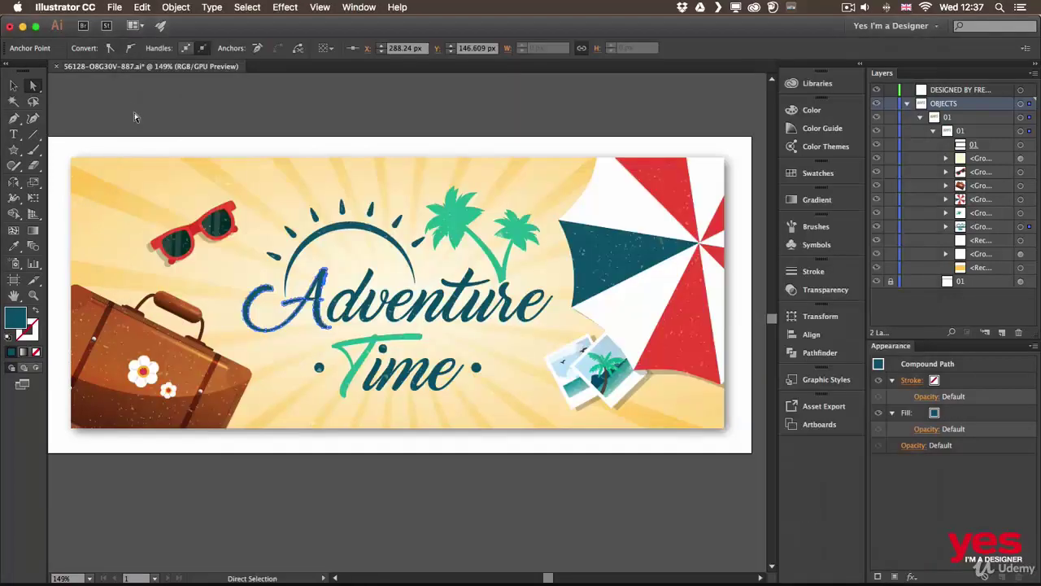
pyautogui.click(817, 85)
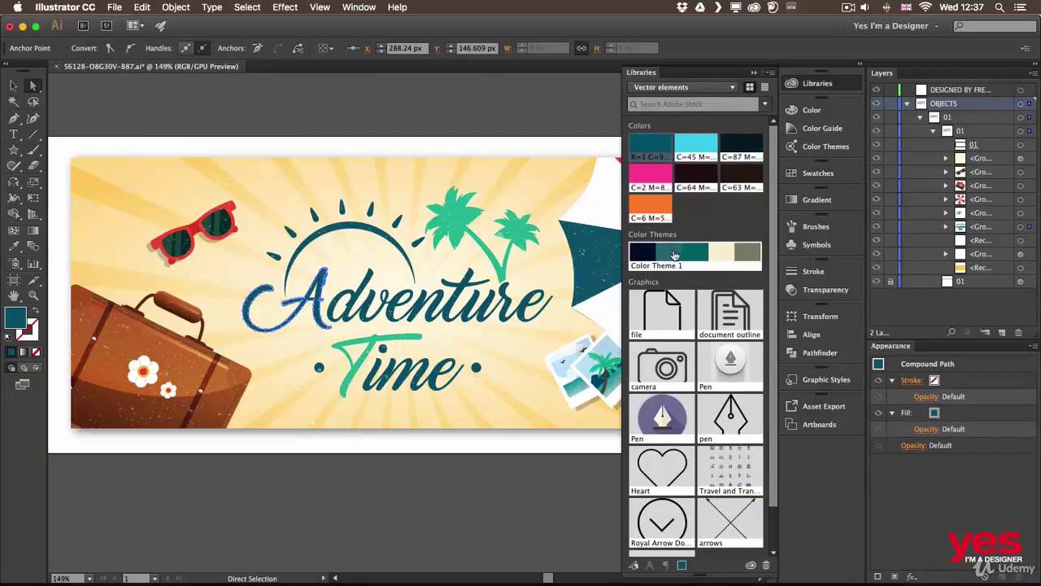
pyautogui.click(735, 257)
pyautogui.rightClick(702, 255)
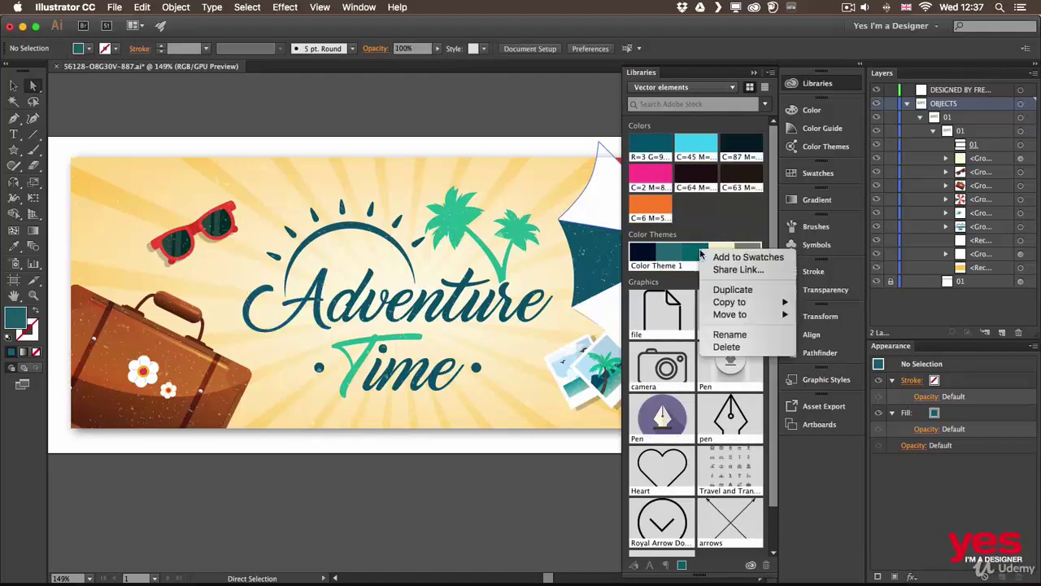
pyautogui.click(737, 259)
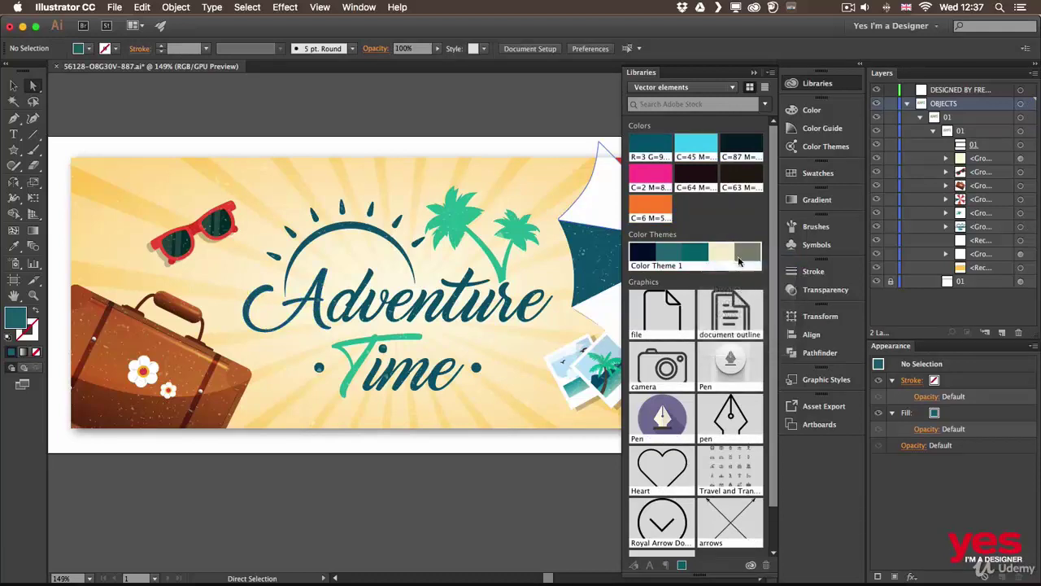
pyautogui.click(818, 174)
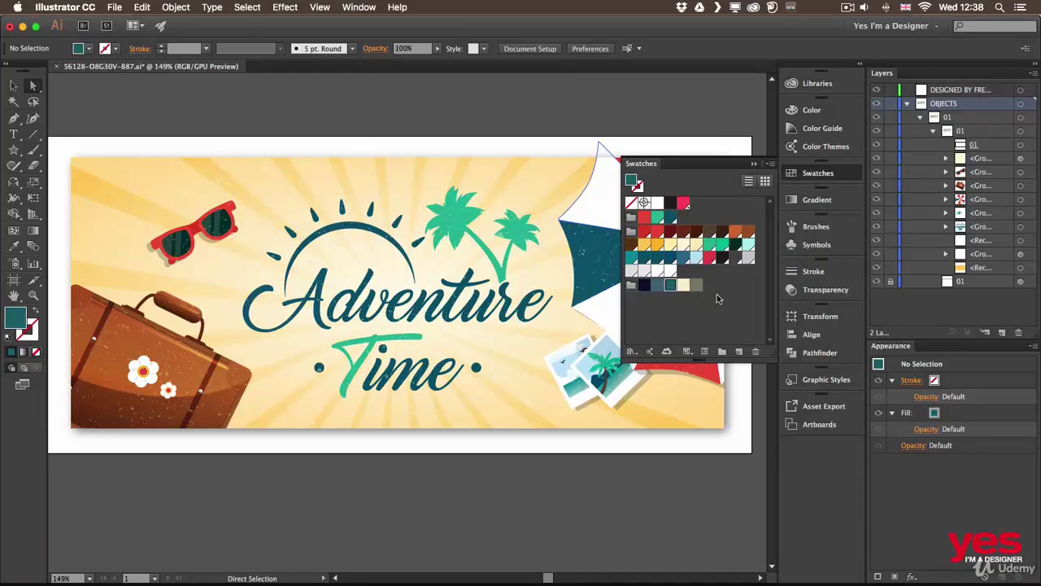
# Select all the artwork, start Recolor Artwork on it, and place the dialog so the banner artwork can be seen.
pyautogui.press('v')
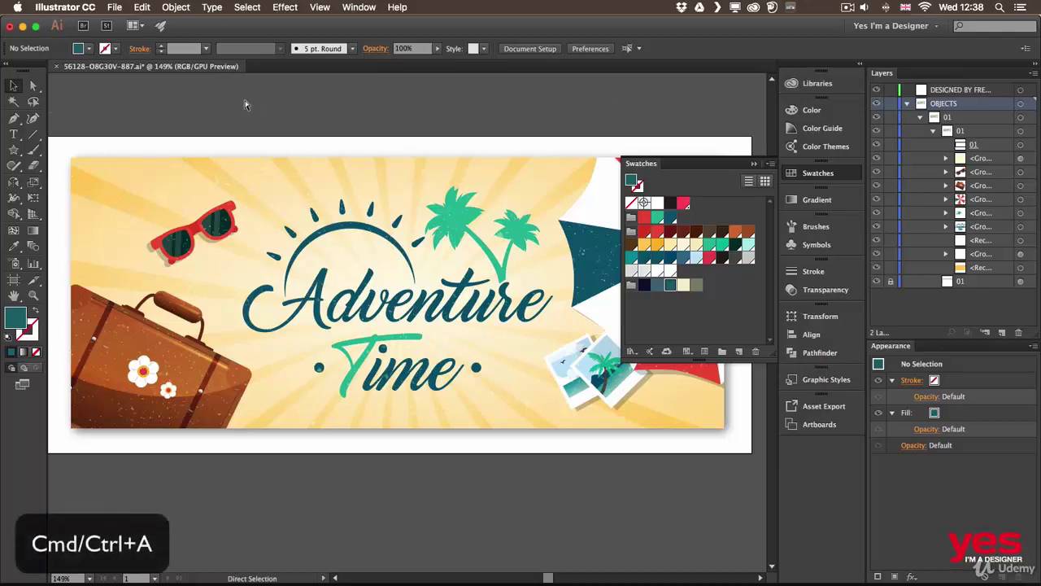
pyautogui.press('super+a')
pyautogui.press('v')
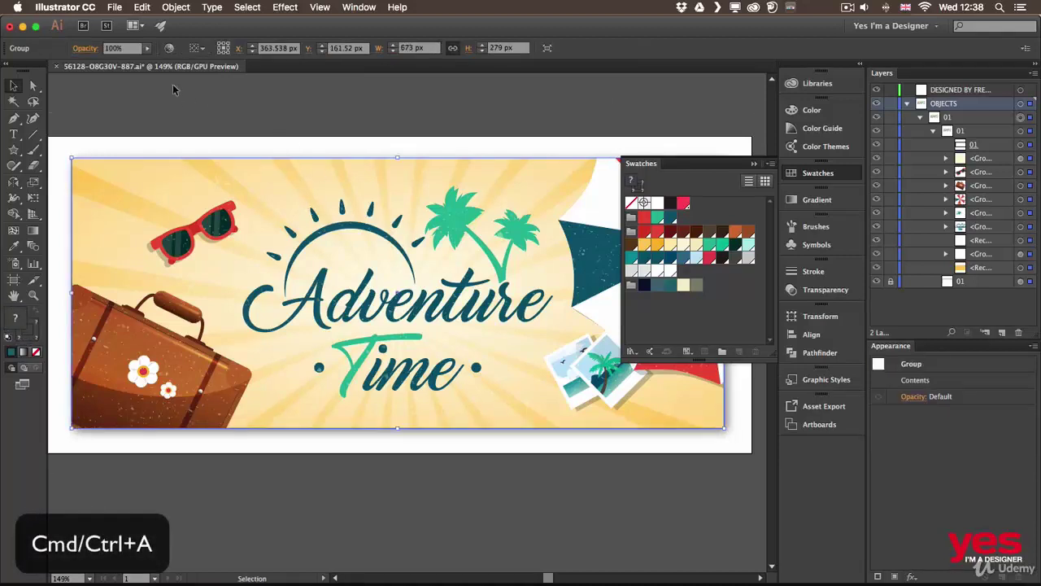
pyautogui.click(169, 51)
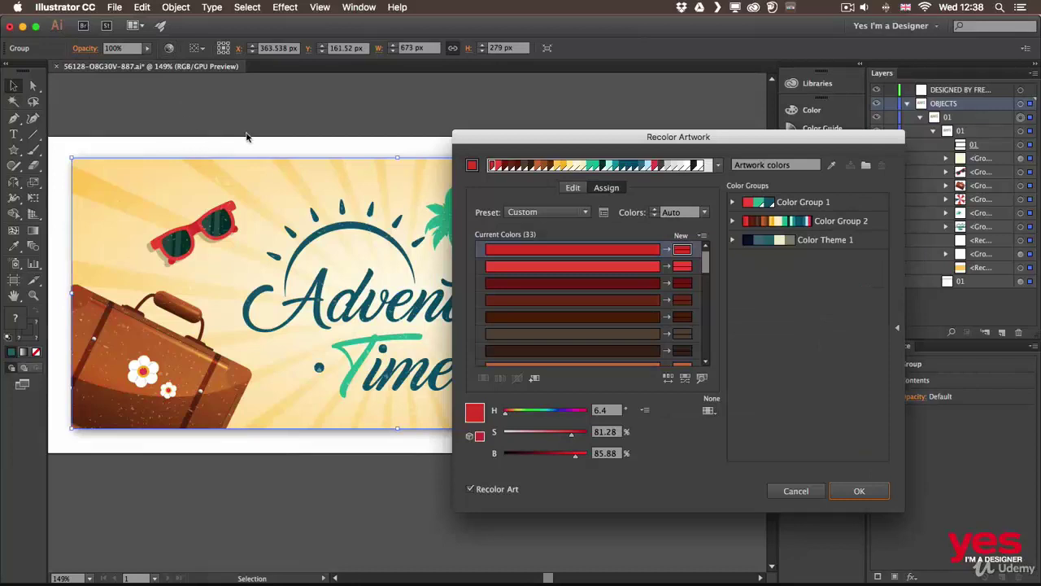
pyautogui.moveTo(656, 138); pyautogui.dragTo(652, 110)
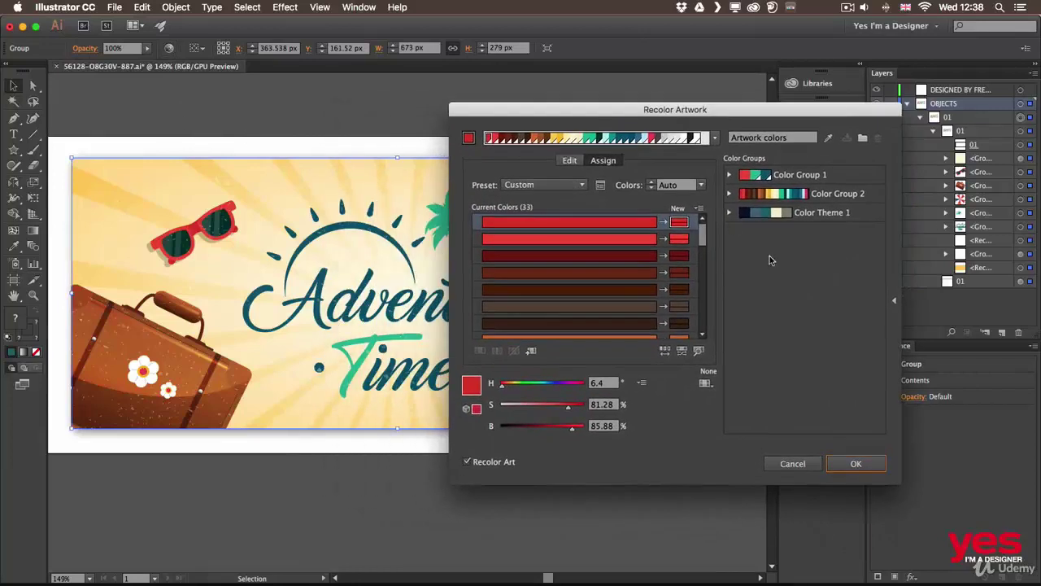
pyautogui.moveTo(702, 231)
pyautogui.mouseDown()
pyautogui.moveTo(701, 327)
pyautogui.moveTo(708, 228)
pyautogui.mouseUp()
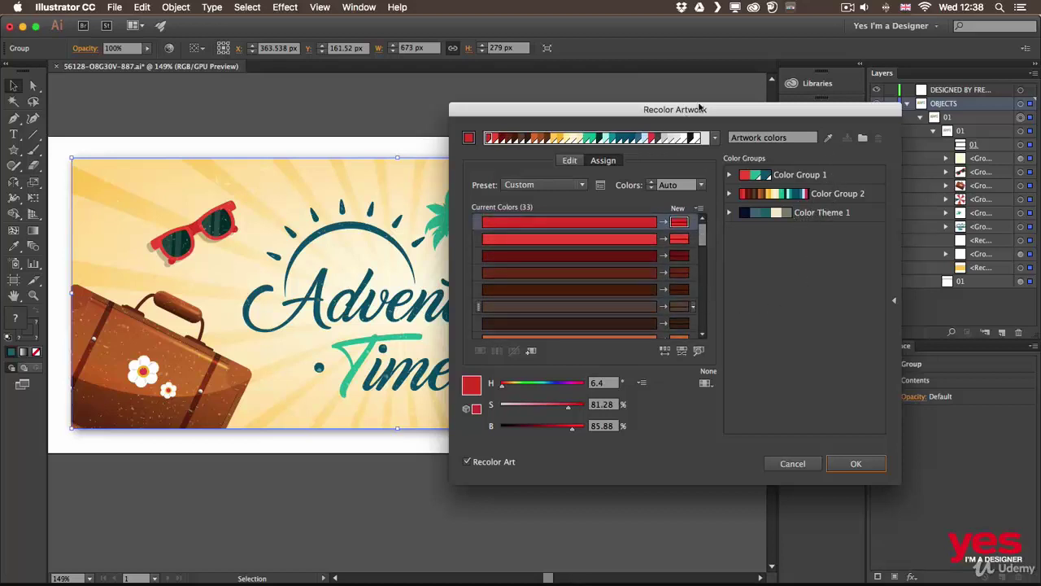
pyautogui.moveTo(698, 109); pyautogui.dragTo(816, 106)
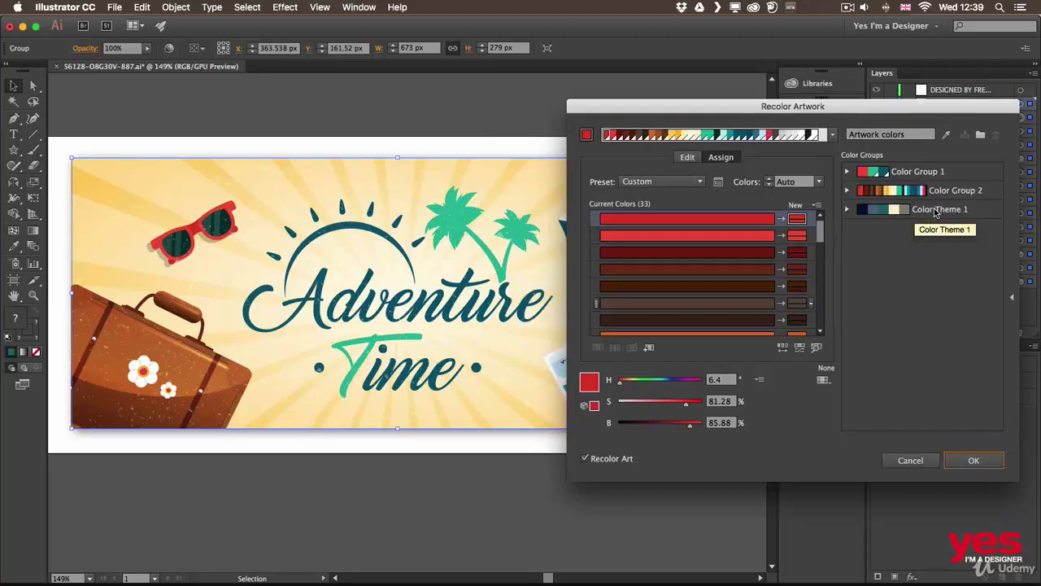
# Recolor the artwork with the Color Theme 1 color group, apply it, close the swatches and deselect everything.
pyautogui.click(937, 213)
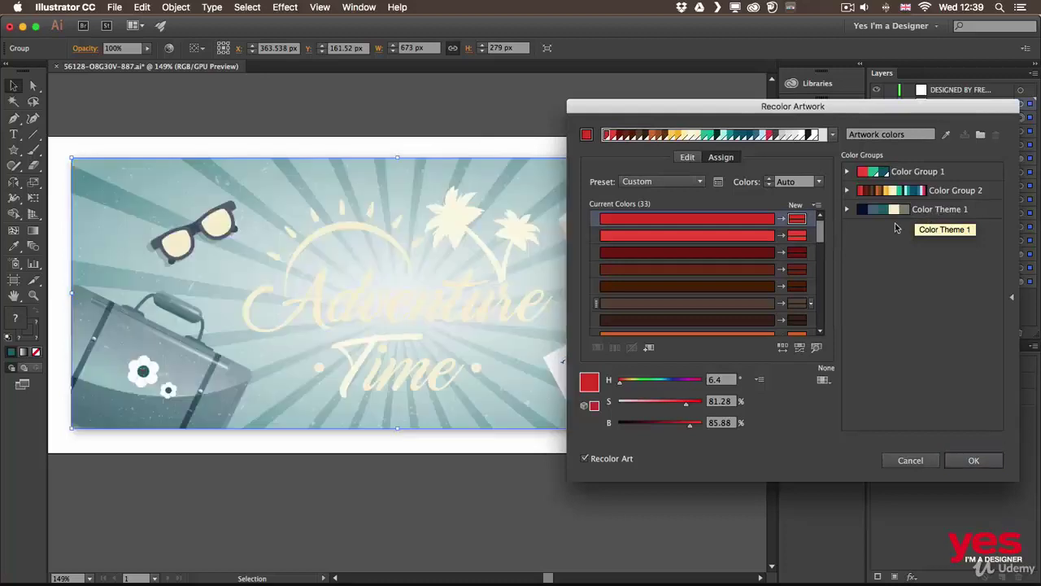
pyautogui.click(896, 211)
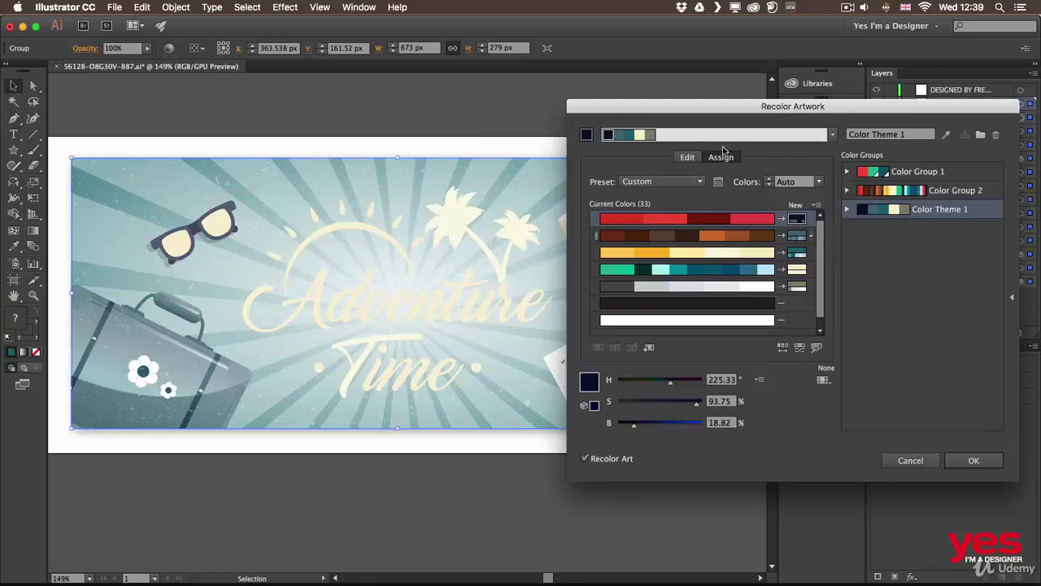
pyautogui.moveTo(726, 107); pyautogui.dragTo(622, 95)
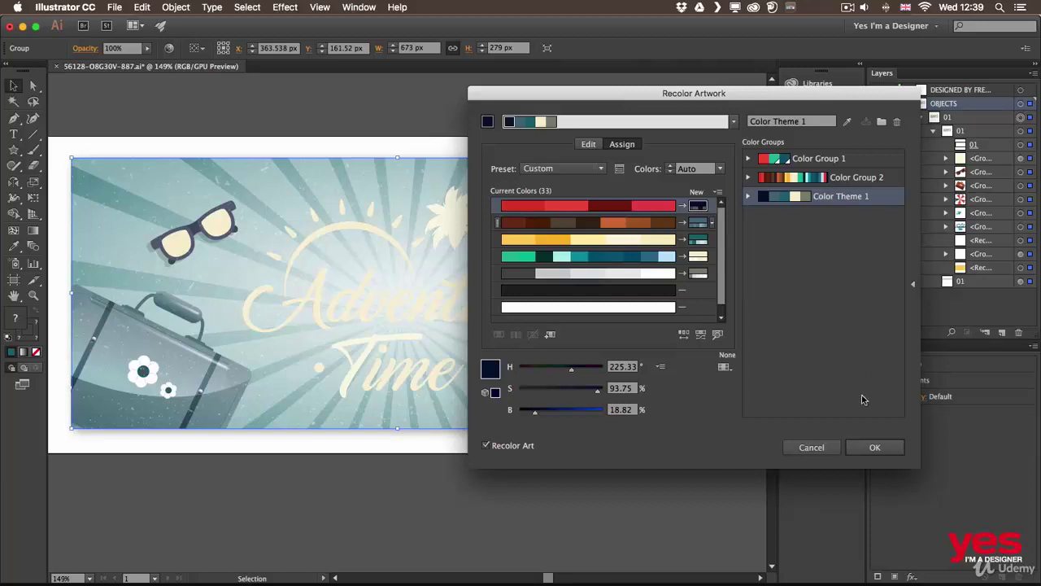
pyautogui.click(874, 446)
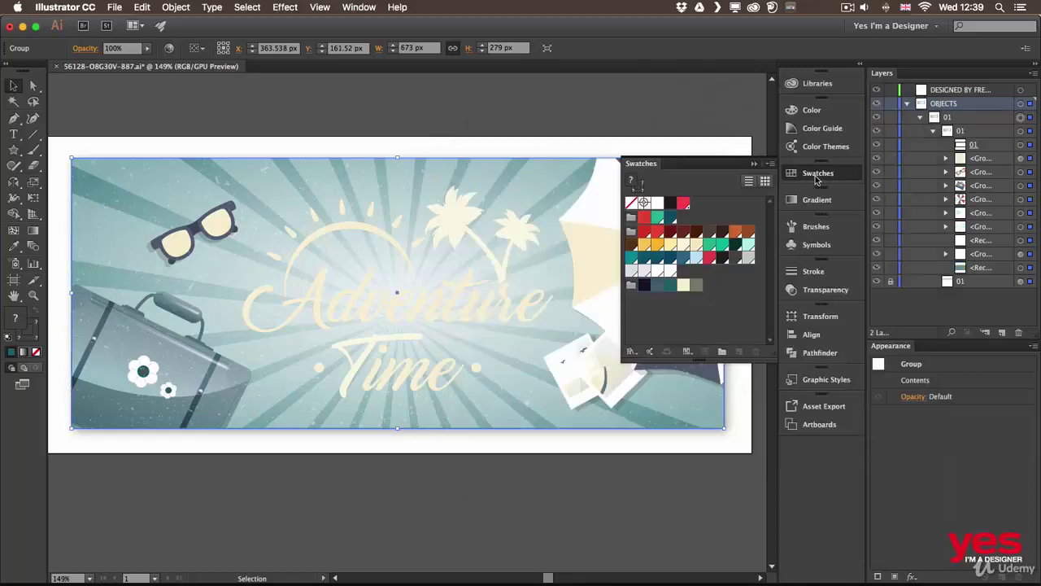
pyautogui.click(816, 173)
pyautogui.click(703, 104)
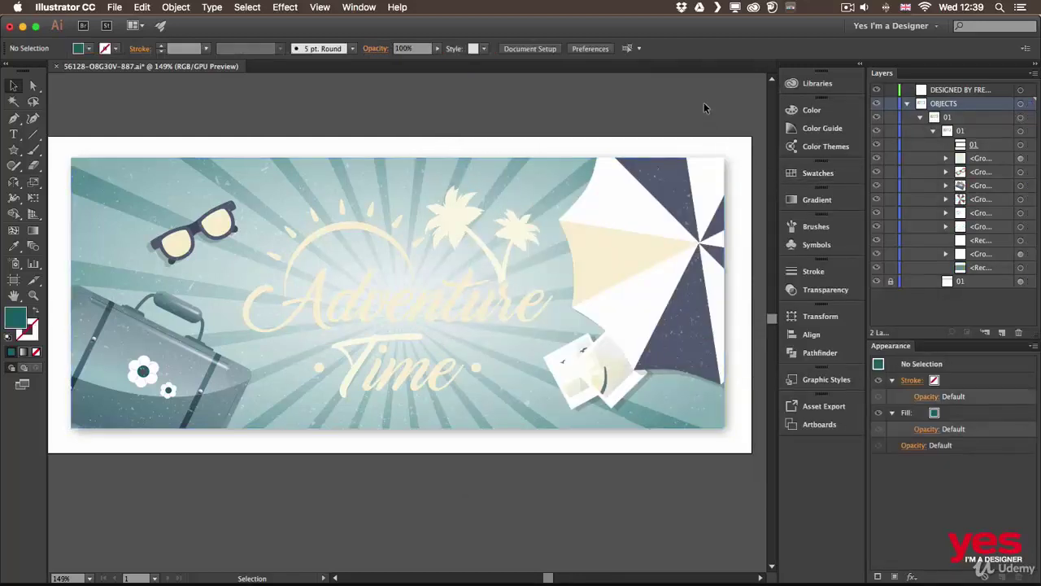
# Undo the recoloring to compare it with the original colors, redo it and deselect the artwork.
pyautogui.press('super+z')
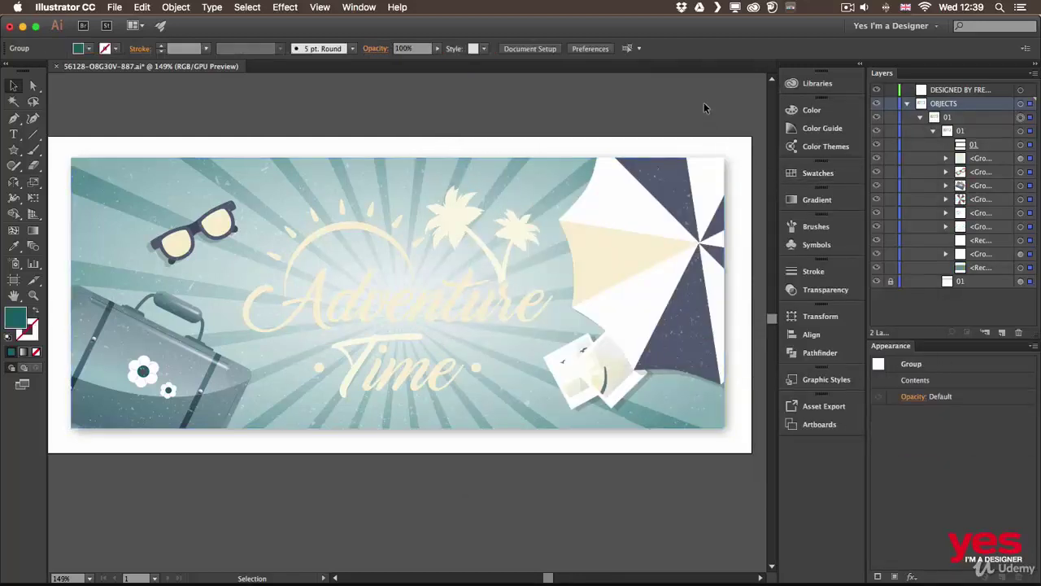
pyautogui.press('super+z')
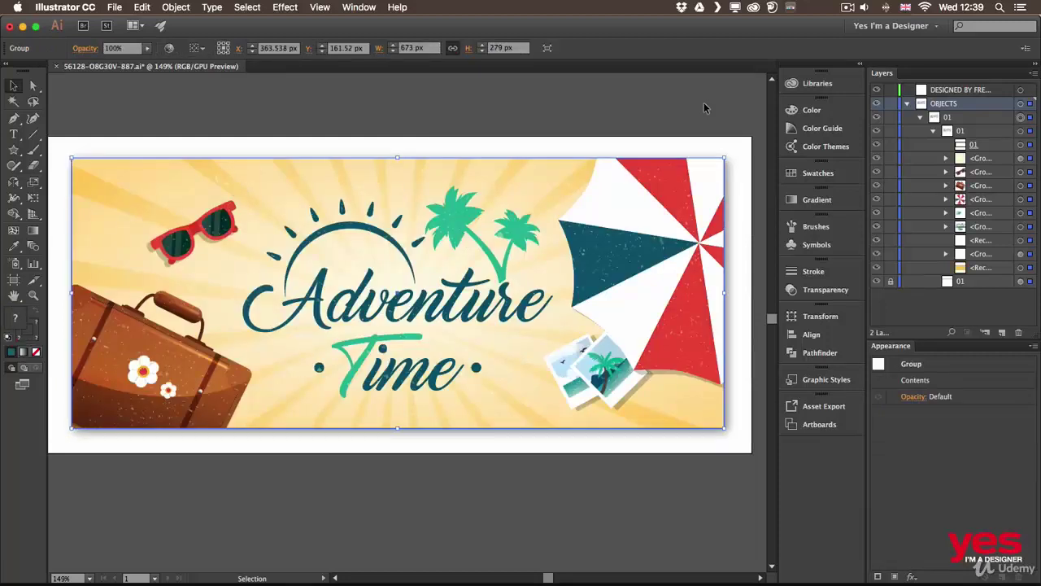
pyautogui.press('super+shift+z')
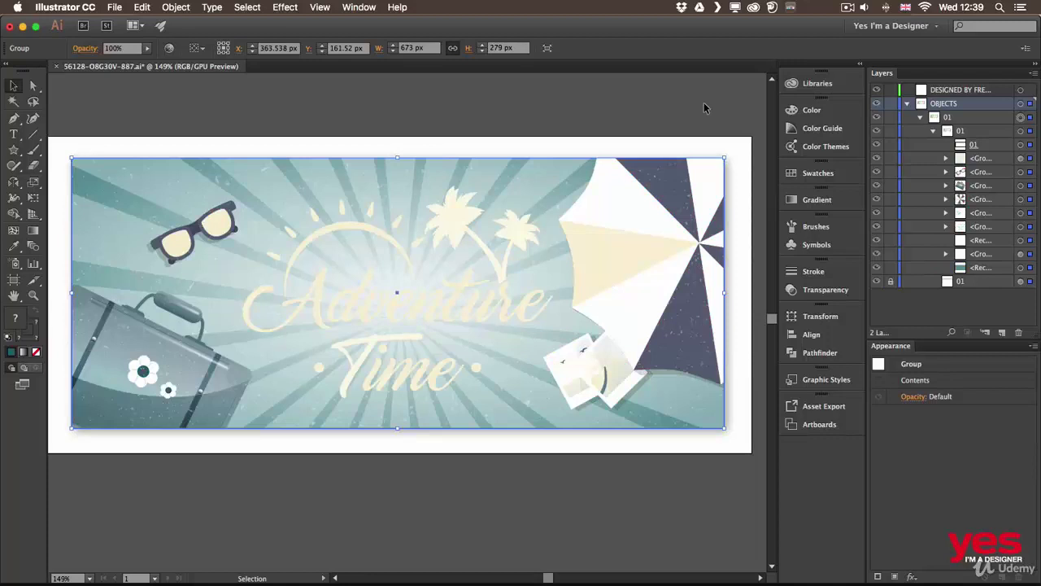
pyautogui.click(704, 103)
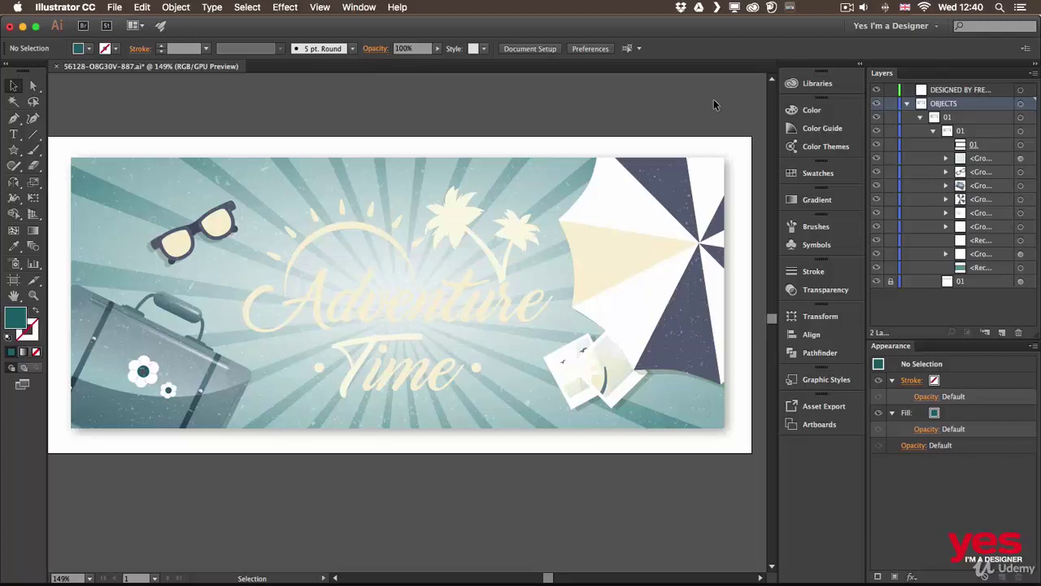
pyautogui.click(824, 175)
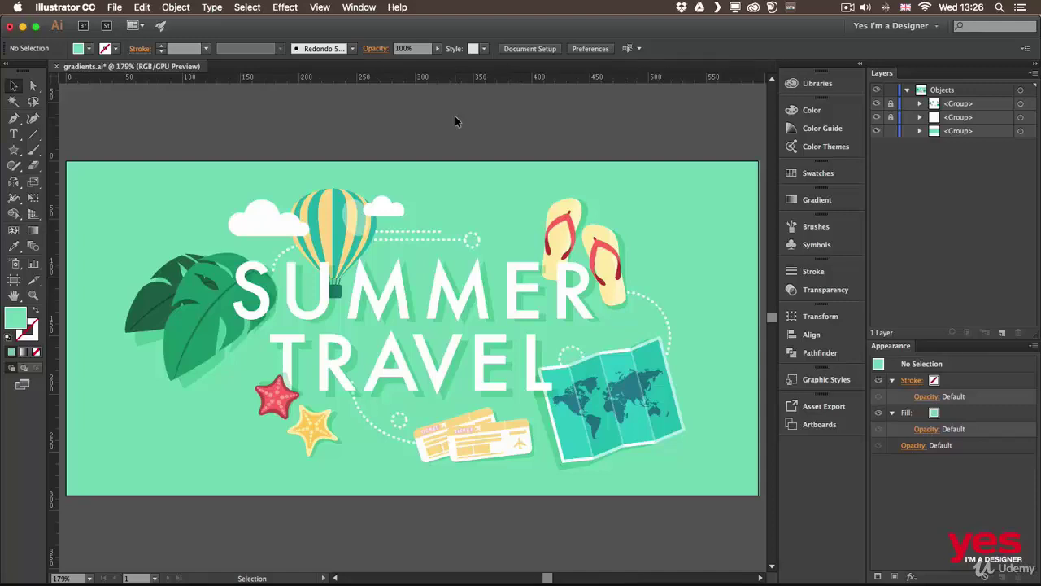
# In gradients.ai, select the green background group and hide the two locked groups above it.
pyautogui.click(142, 194)
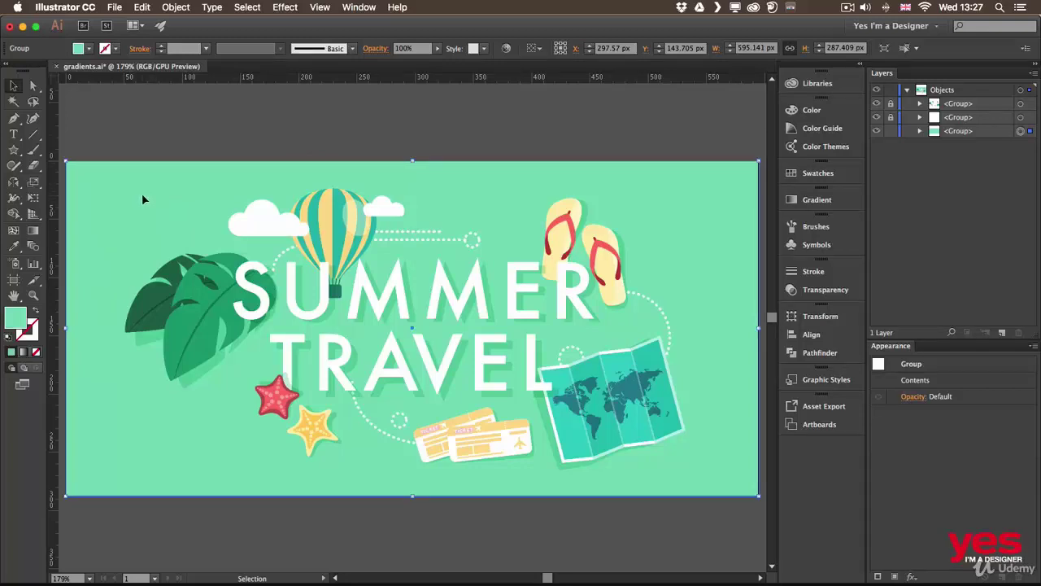
pyautogui.click(876, 117)
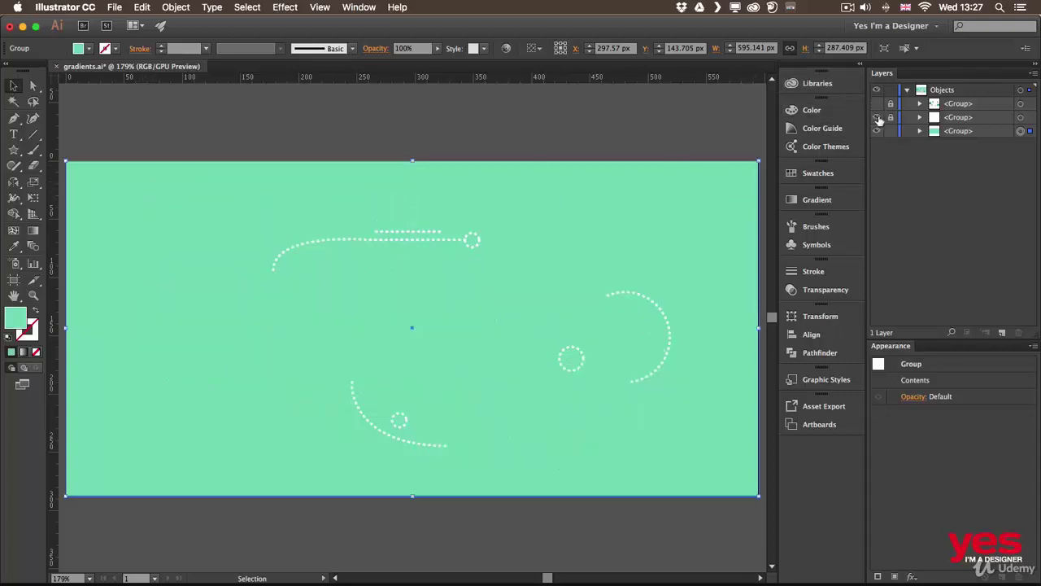
pyautogui.click(877, 118)
# Check the gradient presets, apply the default white-to-black linear gradient to the background, and activate the Gradient tool.
pyautogui.click(818, 200)
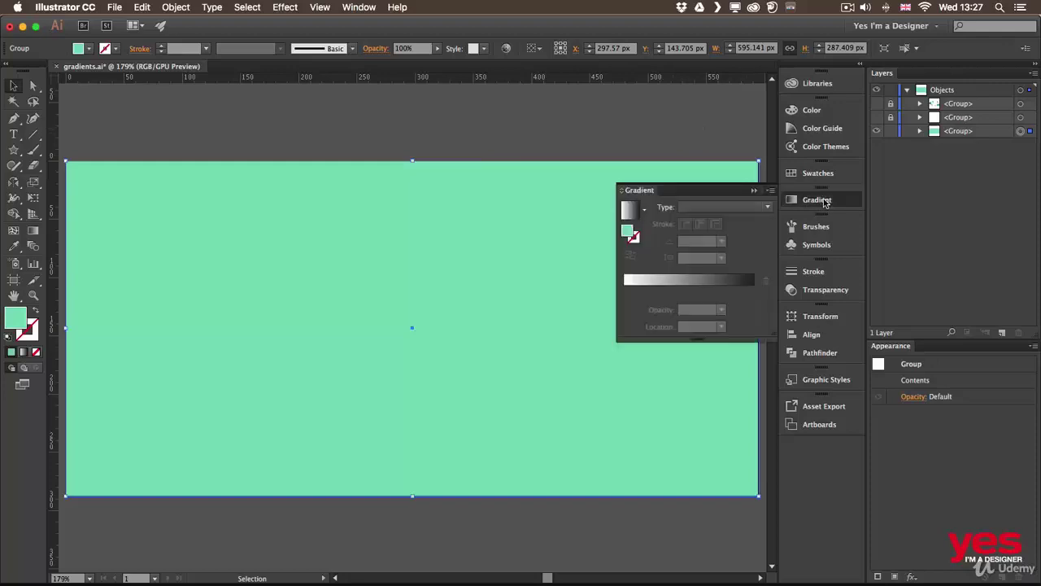
pyautogui.click(644, 209)
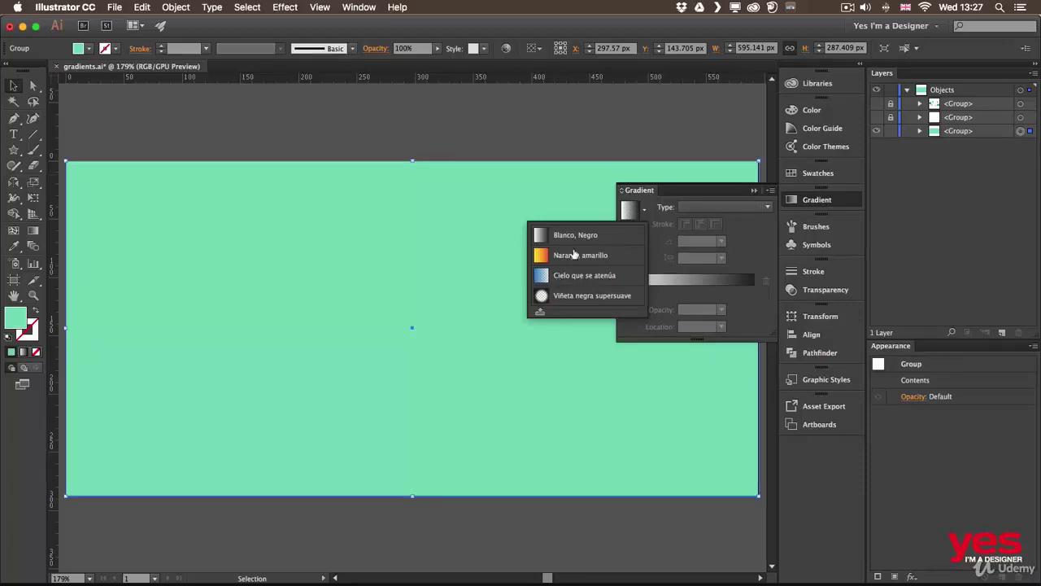
pyautogui.click(756, 240)
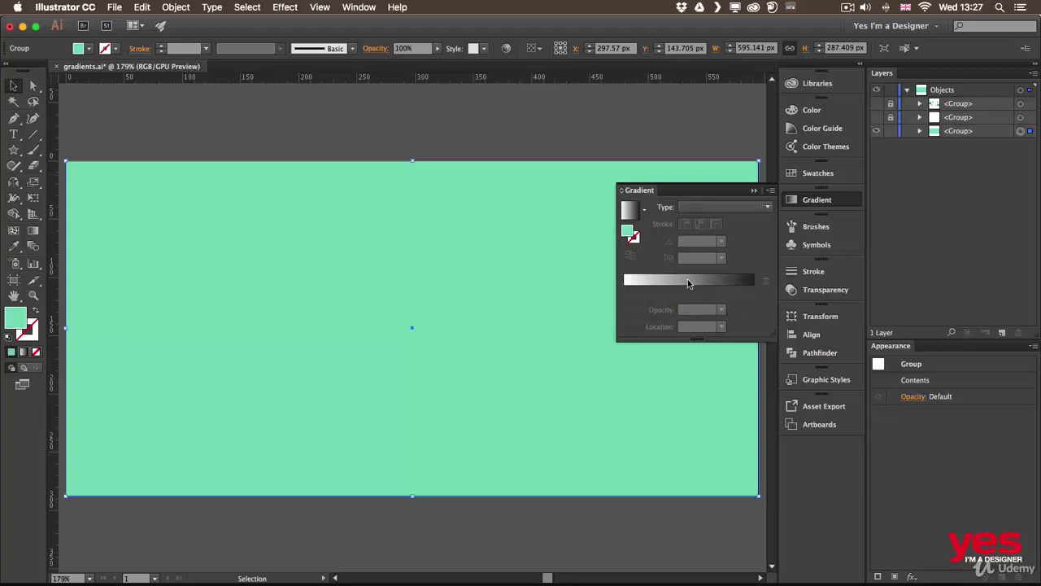
pyautogui.click(686, 280)
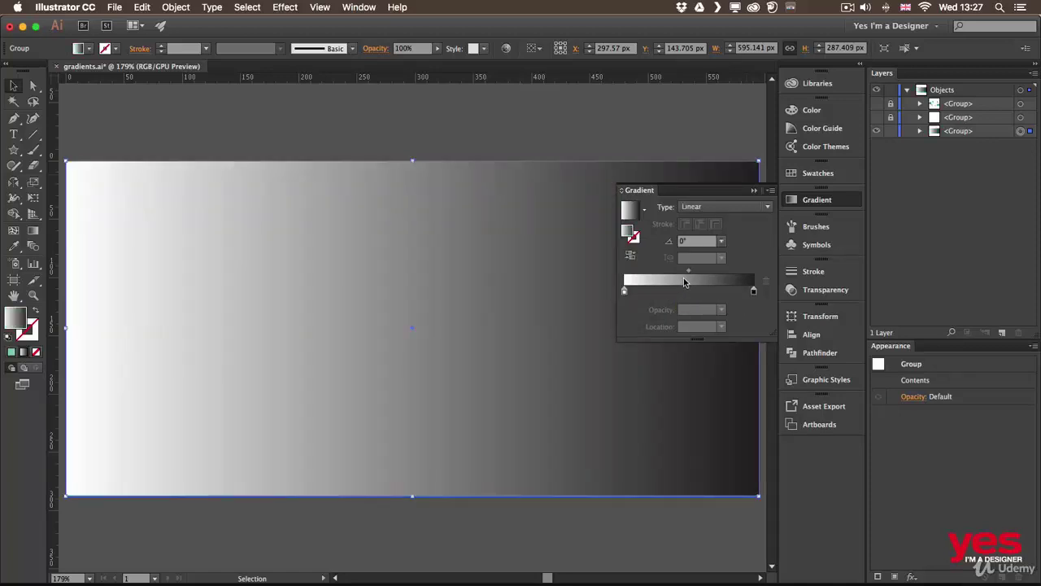
pyautogui.click(39, 231)
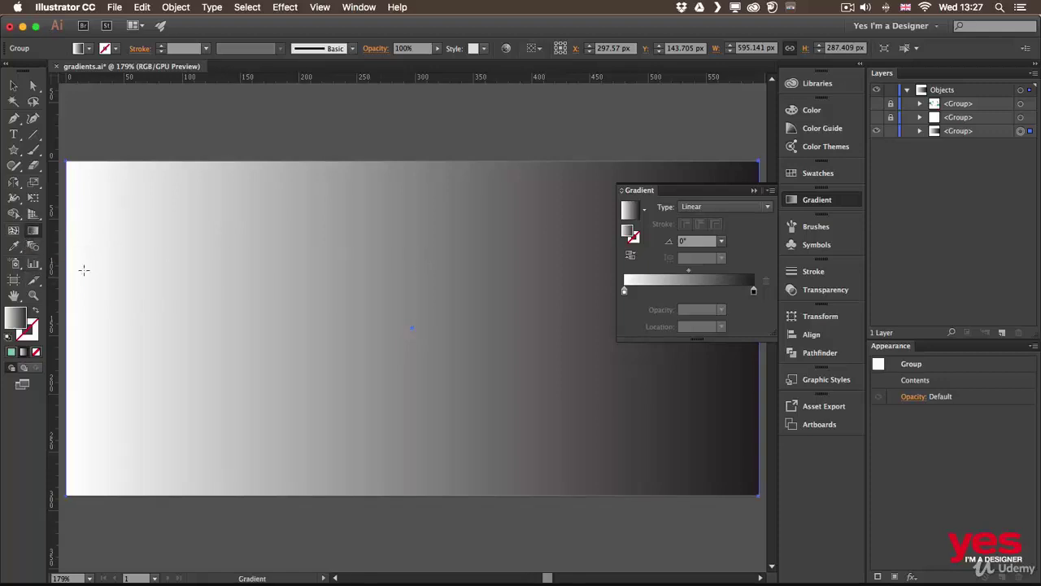
# Try the orange-yellow, fading sky and black vignette gradient swatches on the background, ending with Blanco, Negro.
pyautogui.click(797, 173)
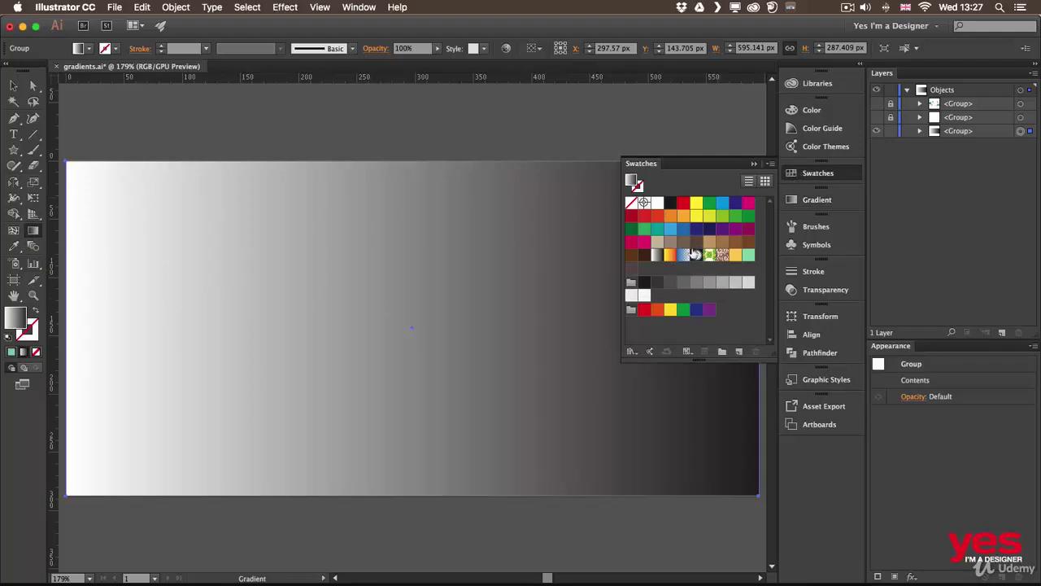
pyautogui.click(669, 255)
pyautogui.click(684, 256)
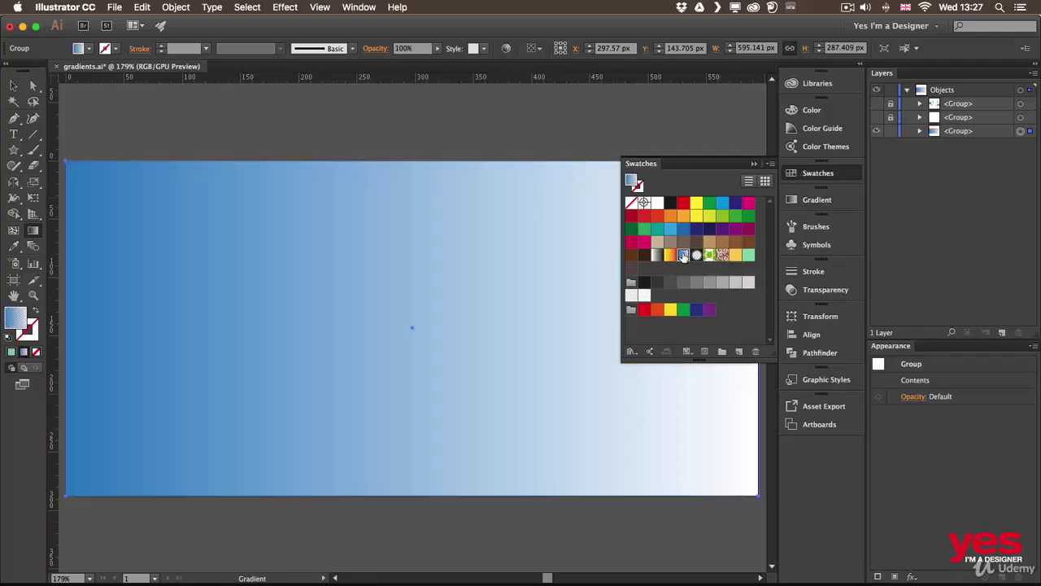
pyautogui.click(697, 256)
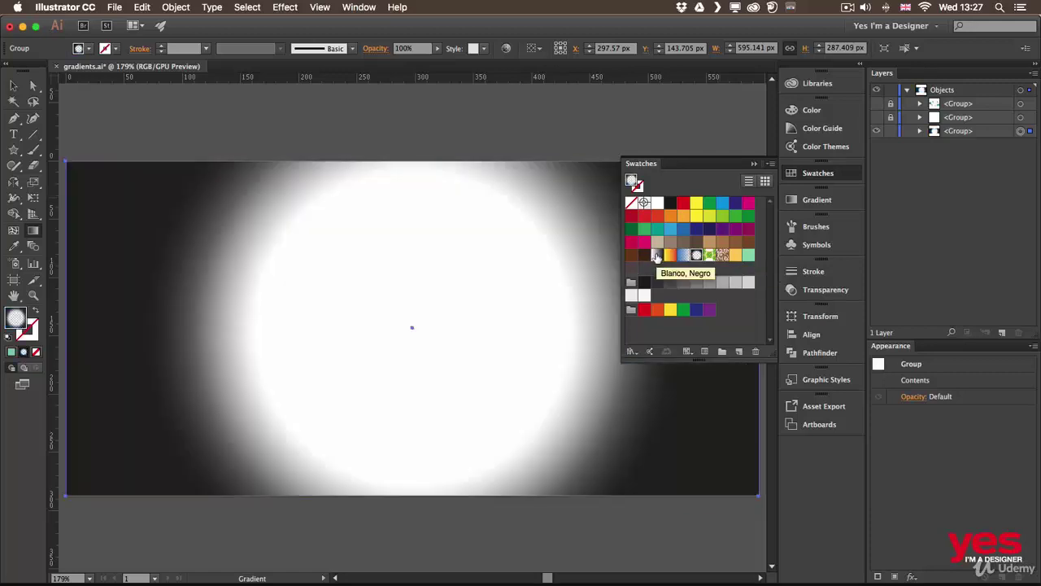
pyautogui.click(657, 257)
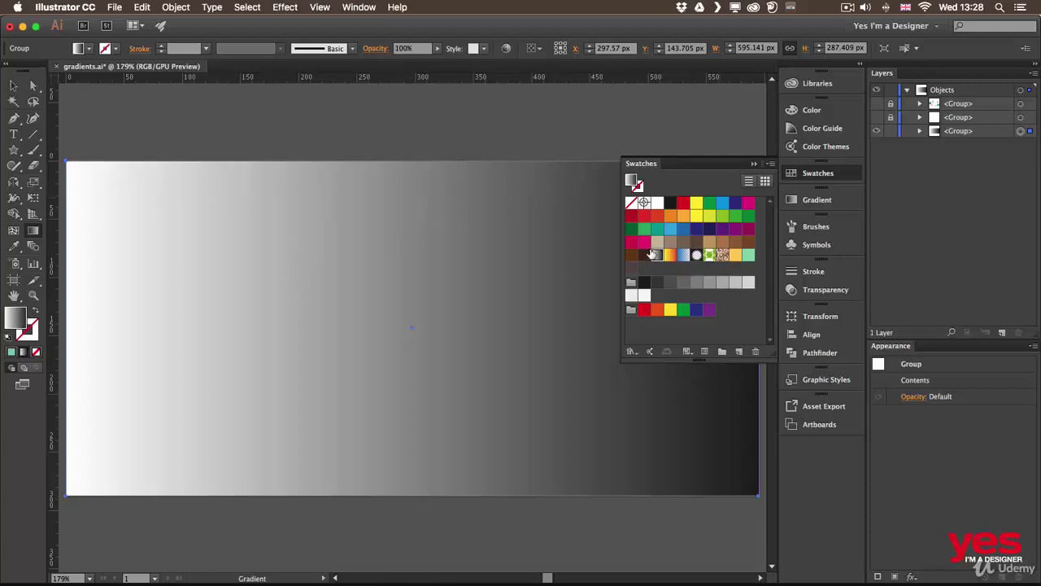
# Switch the background's gradient type to Radial and back to Linear.
pyautogui.click(804, 202)
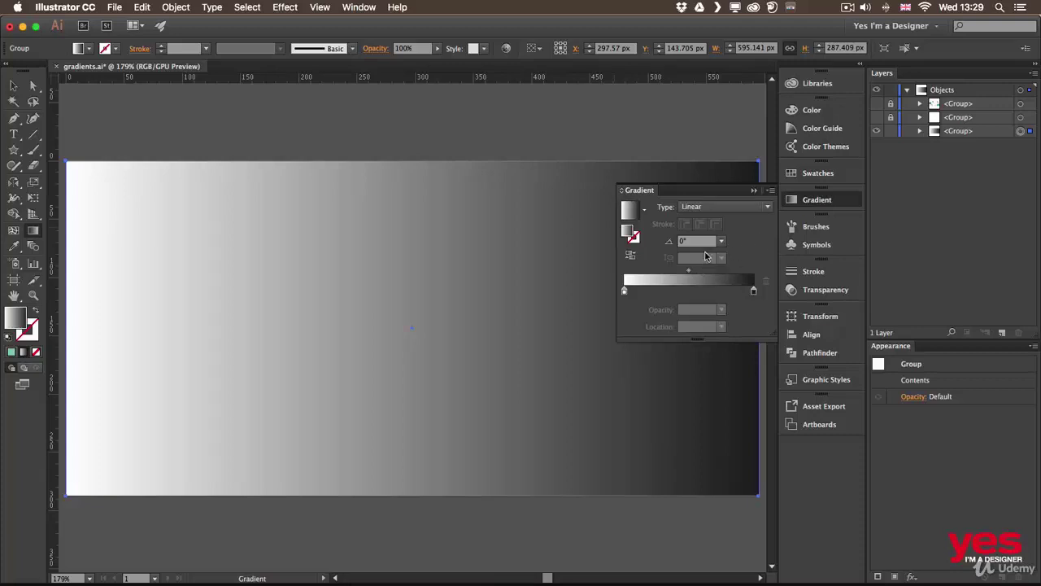
pyautogui.click(726, 208)
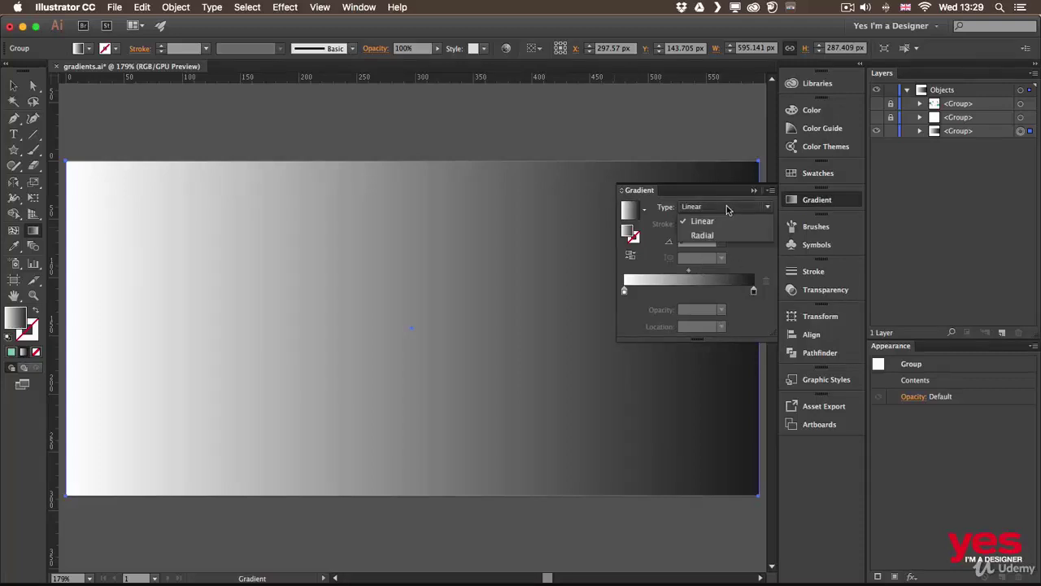
pyautogui.click(713, 235)
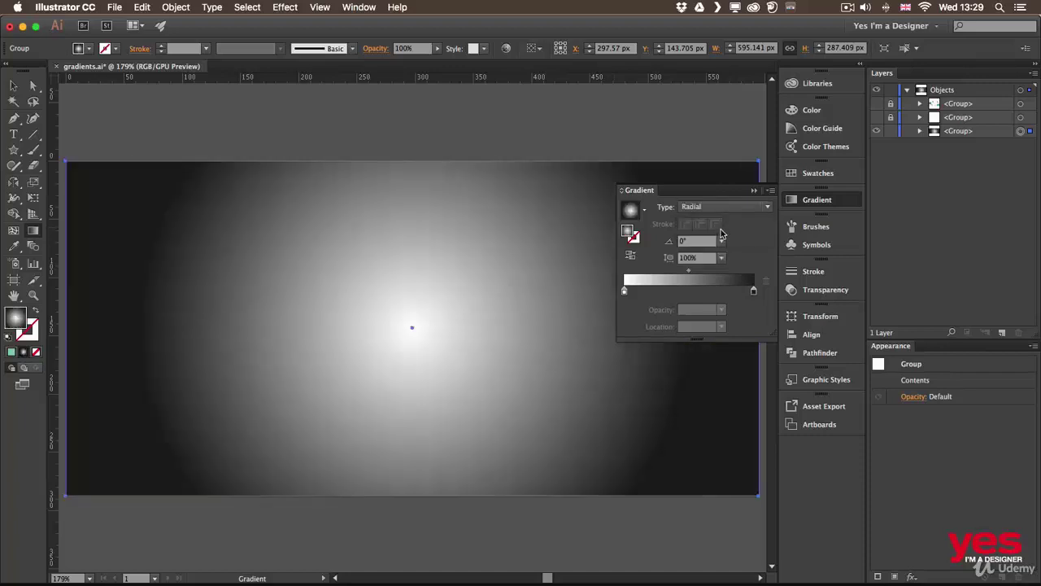
pyautogui.click(719, 208)
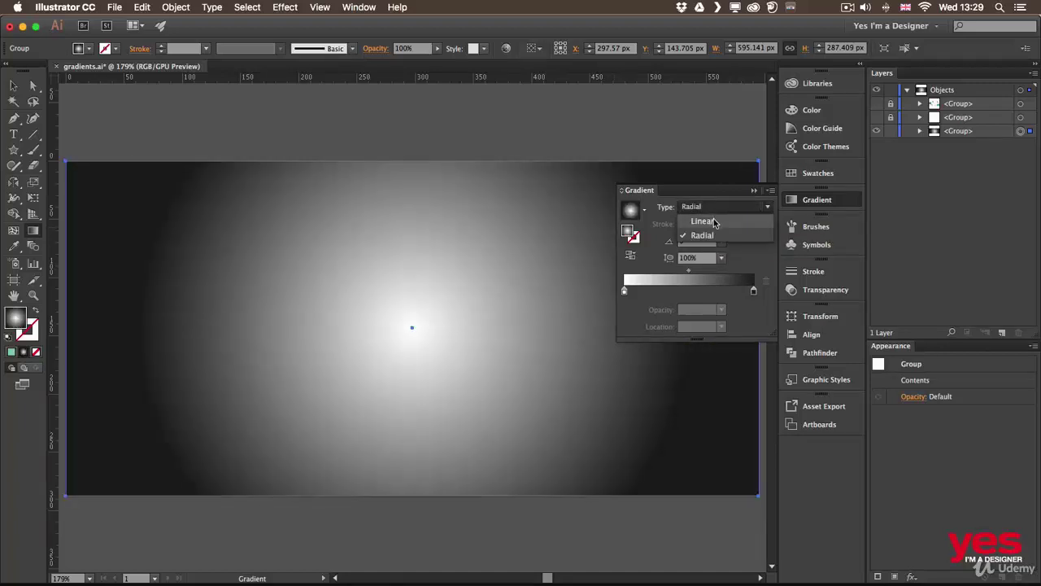
pyautogui.click(722, 223)
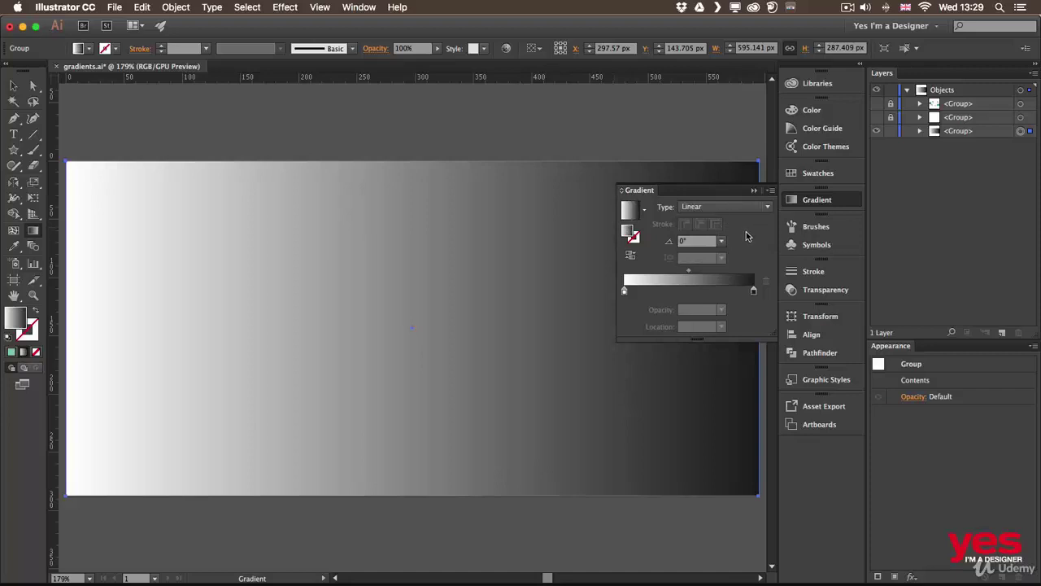
# Reverse the background gradient twice and move its midpoint to a location of 47.9%.
pyautogui.click(630, 257)
pyautogui.click(630, 257)
pyautogui.moveTo(689, 274)
pyautogui.mouseDown()
pyautogui.moveTo(644, 277)
pyautogui.moveTo(716, 279)
pyautogui.moveTo(651, 275)
pyautogui.moveTo(697, 275)
pyautogui.moveTo(688, 274)
pyautogui.mouseUp()
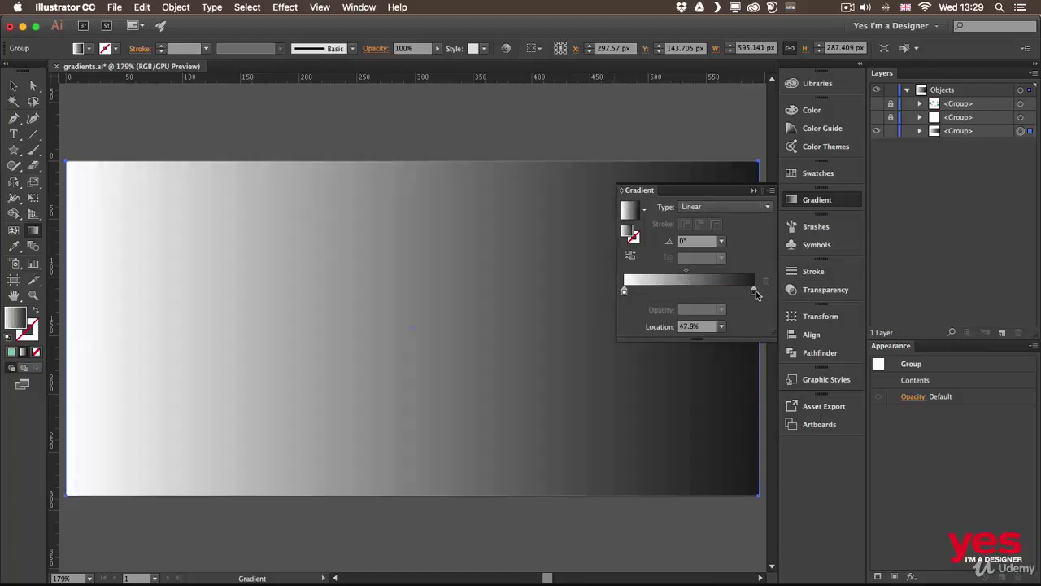
# Color the background gradient's start stop red and its end stop light blue.
pyautogui.click(623, 294)
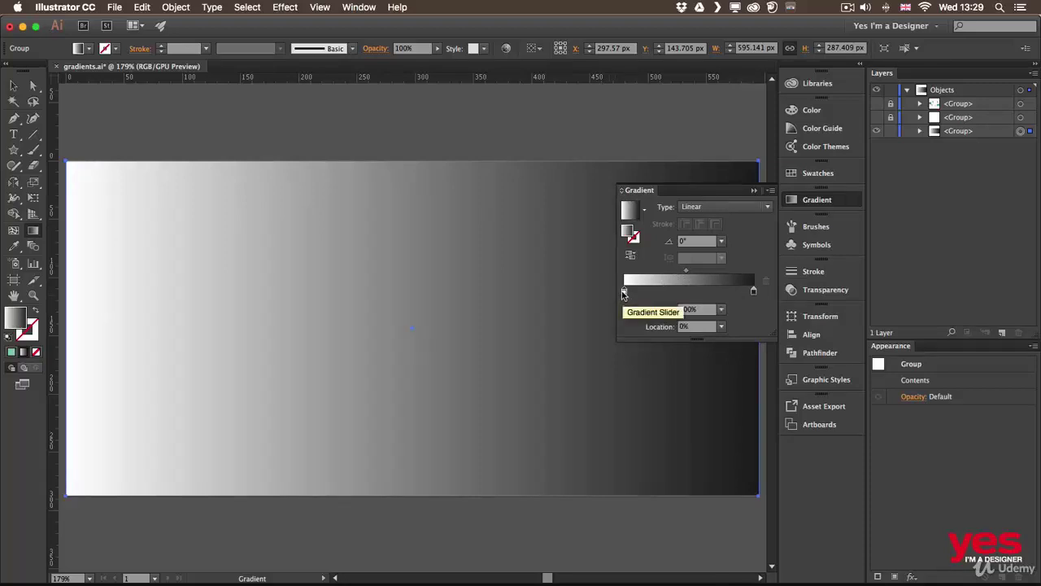
pyautogui.doubleClick(623, 292)
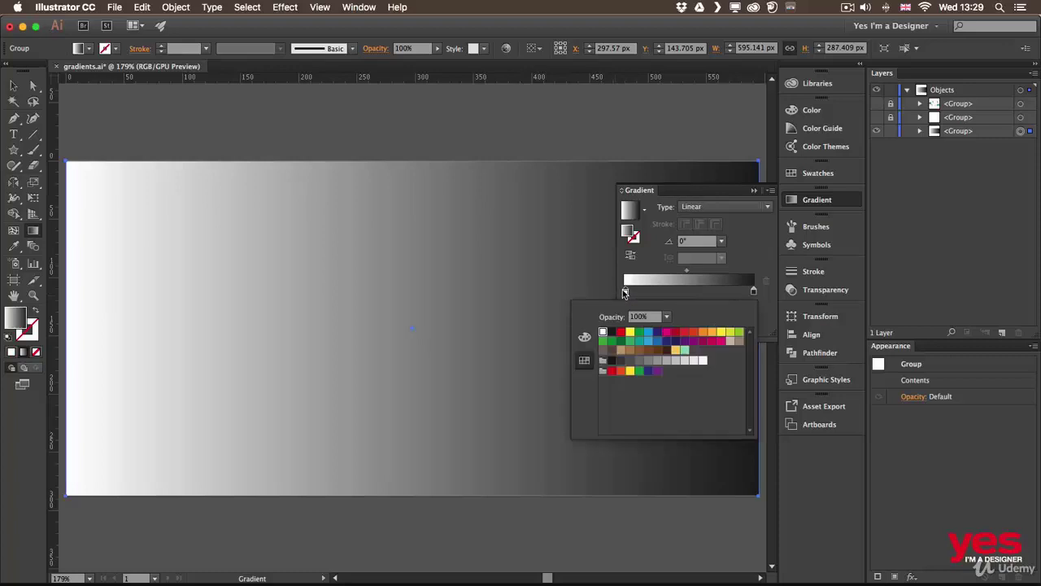
pyautogui.click(623, 333)
pyautogui.click(754, 292)
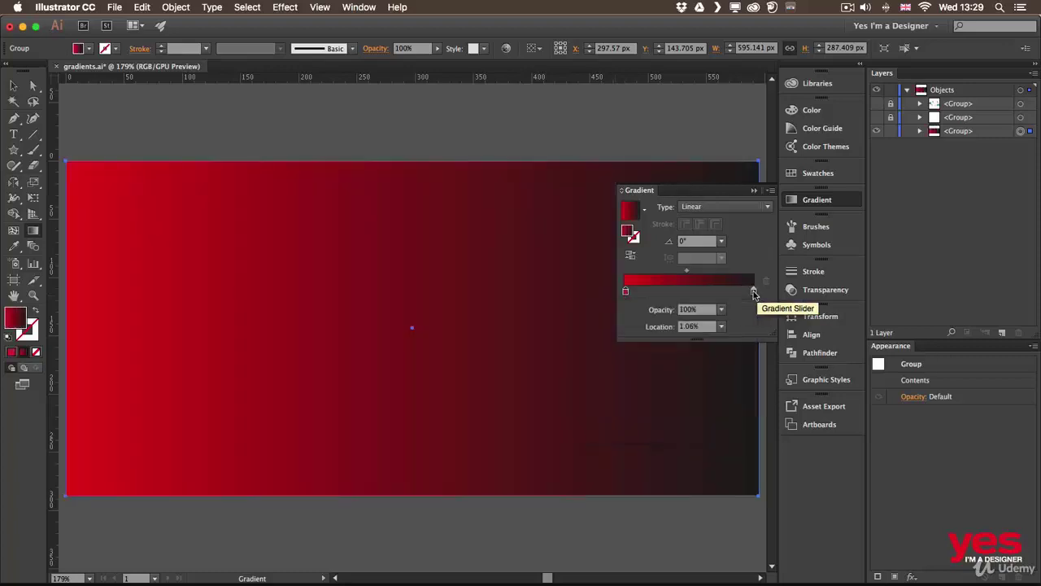
pyautogui.doubleClick(754, 292)
pyautogui.click(648, 334)
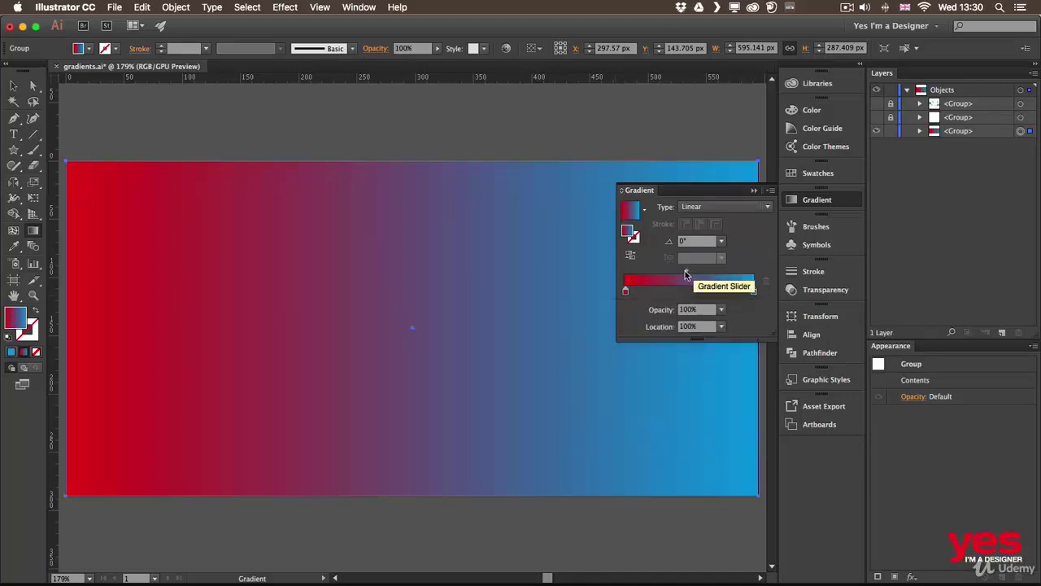
# Move the gradient's midpoint to 49.63%, the red stop to 28.25% and the blue stop to 65.81%.
pyautogui.moveTo(686, 273)
pyautogui.mouseDown()
pyautogui.moveTo(653, 276)
pyautogui.moveTo(720, 274)
pyautogui.moveTo(675, 274)
pyautogui.moveTo(686, 274)
pyautogui.mouseUp()
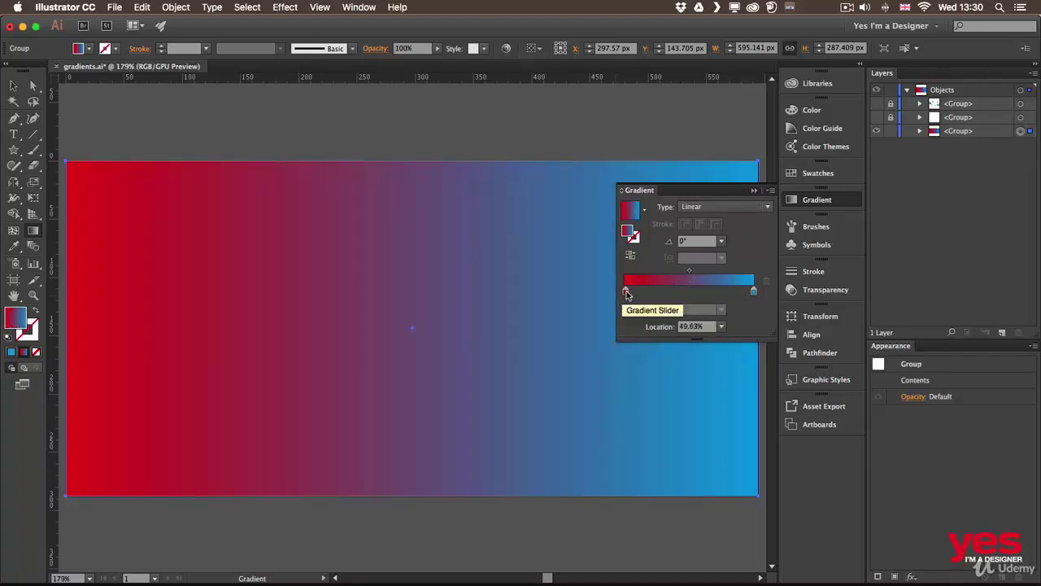
pyautogui.moveTo(625, 292); pyautogui.dragTo(660, 292)
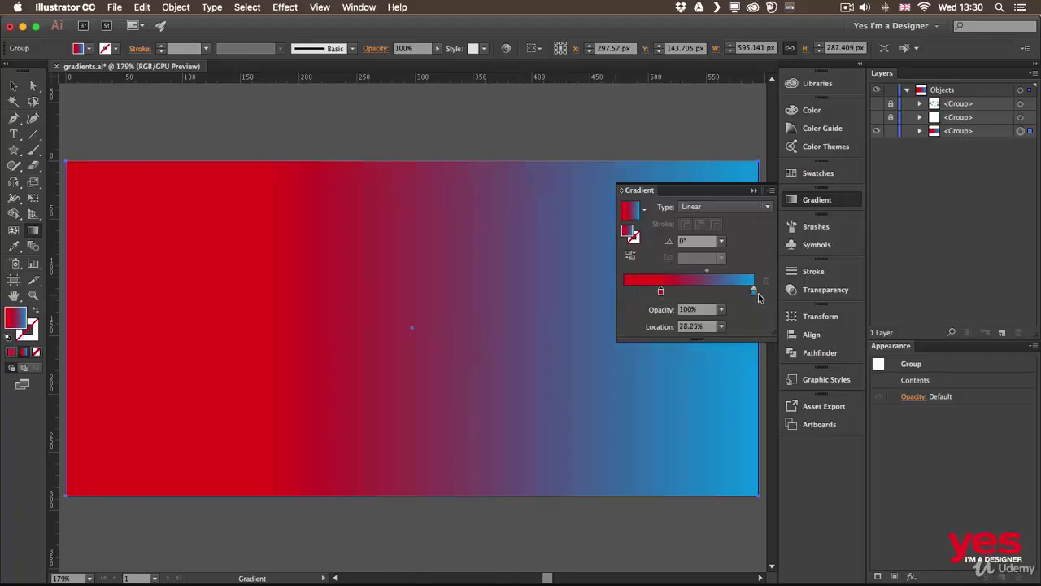
pyautogui.moveTo(755, 291); pyautogui.dragTo(708, 293)
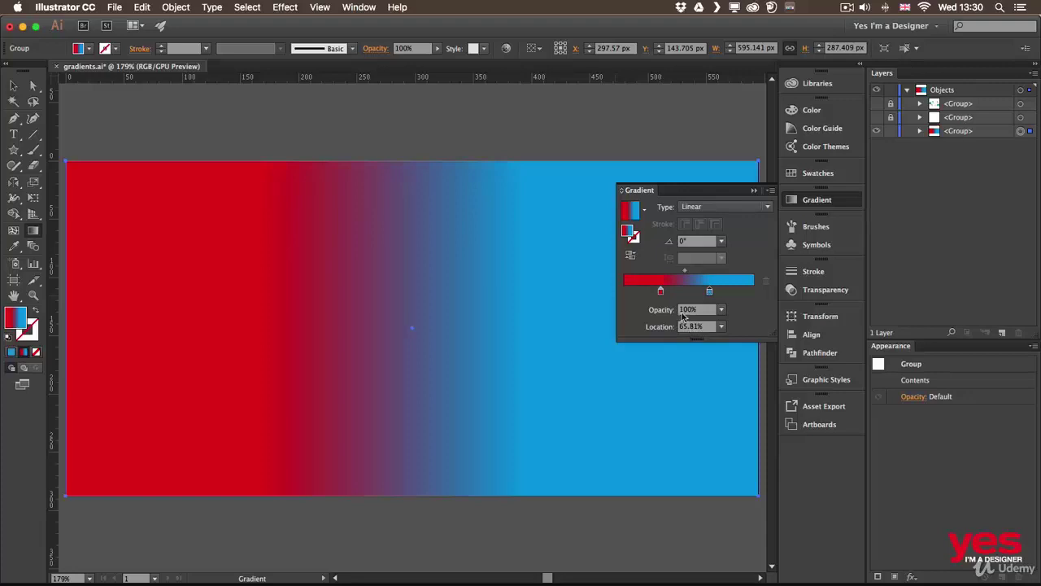
# Try 10% opacity on the blue stop and shift the background upward to check its transparency.
pyautogui.click(721, 310)
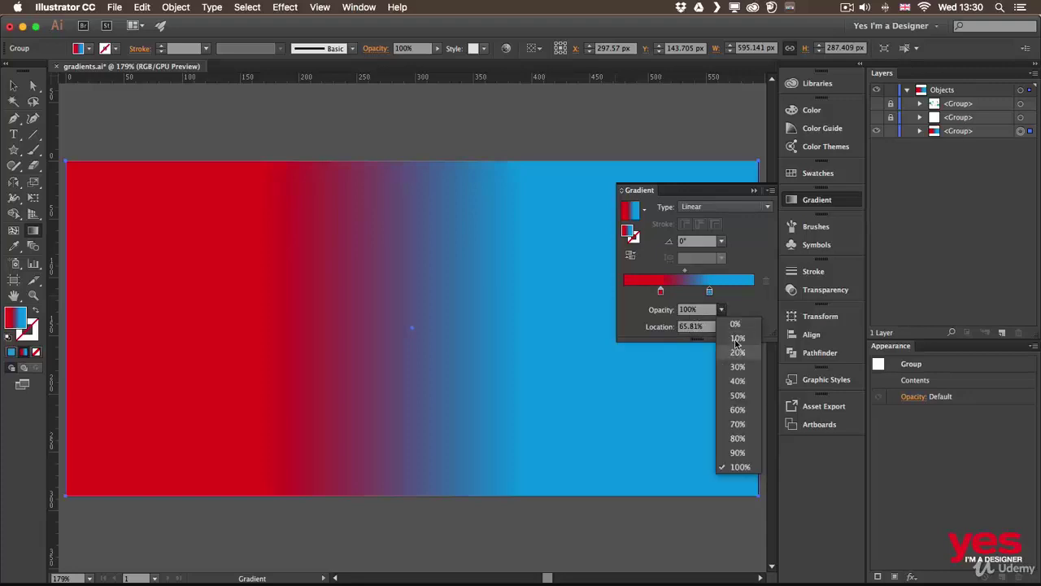
pyautogui.click(737, 338)
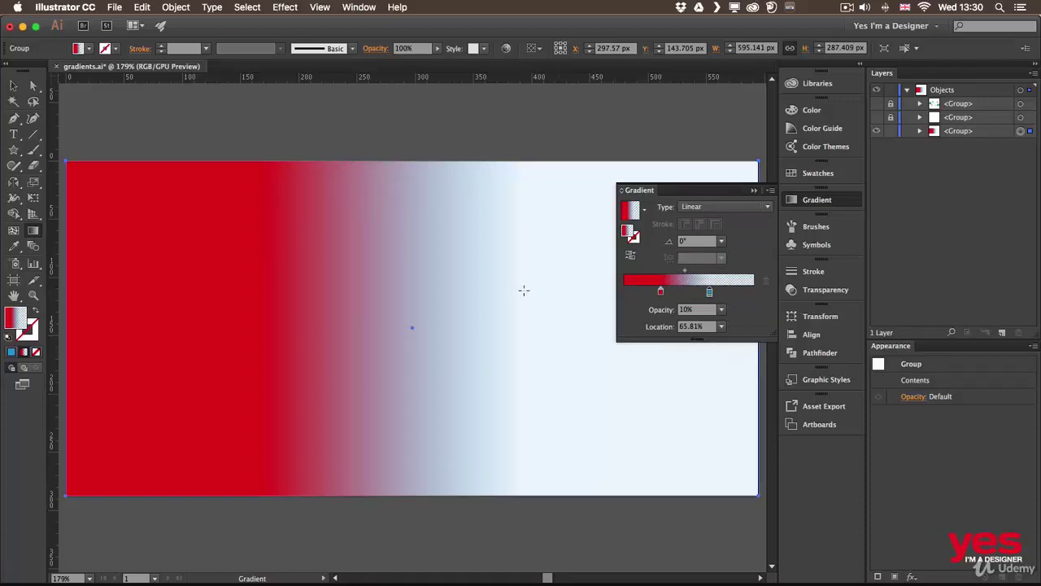
pyautogui.press('v')
pyautogui.moveTo(431, 254); pyautogui.dragTo(387, 192)
pyautogui.keyDown('shift'); pyautogui.click(424, 256); pyautogui.keyUp('shift')
pyautogui.click(404, 101)
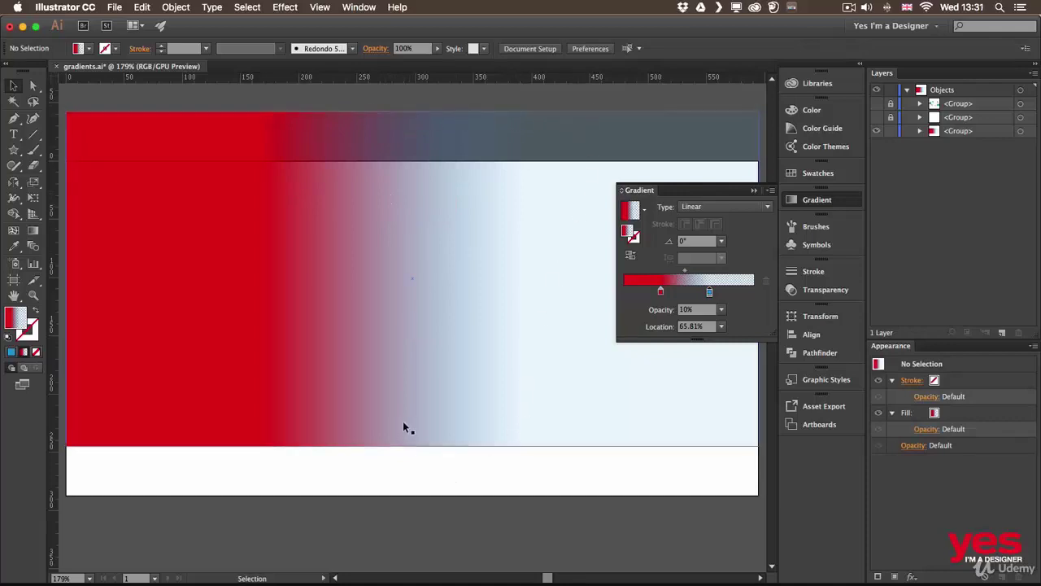
# Undo the background move and the blue stop's opacity change.
pyautogui.press('super+z')
pyautogui.press('super+z')
pyautogui.press('super+z')
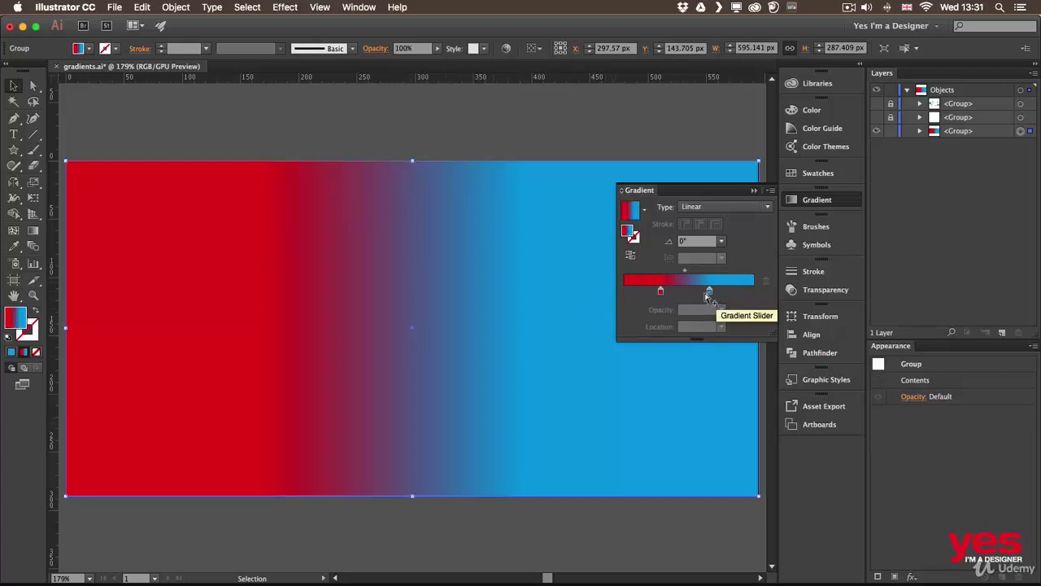
# Spread the gradient over the full width with the red stop at 0% and the blue stop at 100%.
pyautogui.moveTo(709, 291); pyautogui.dragTo(726, 292)
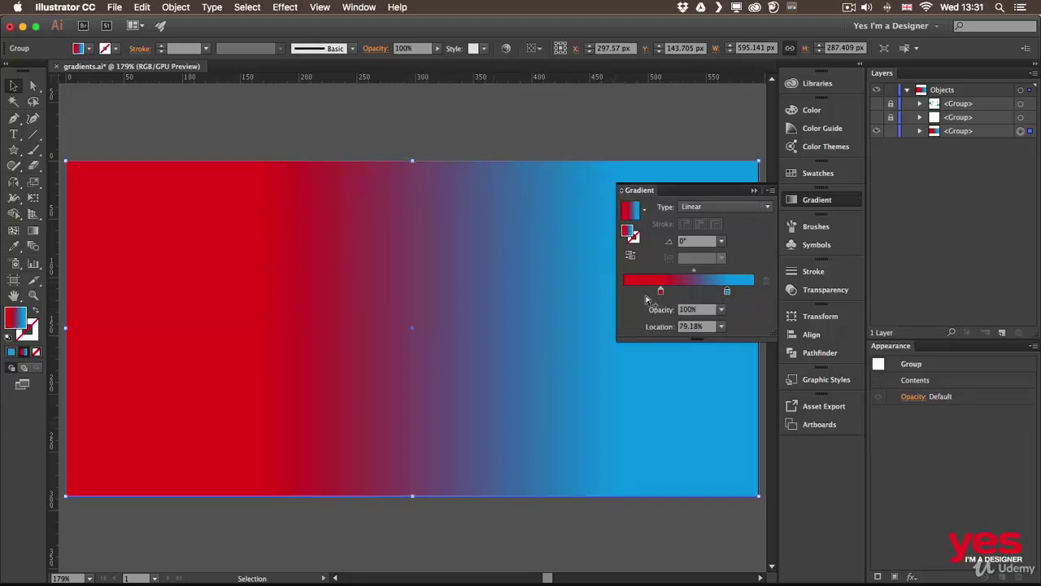
pyautogui.moveTo(661, 292); pyautogui.dragTo(624, 291)
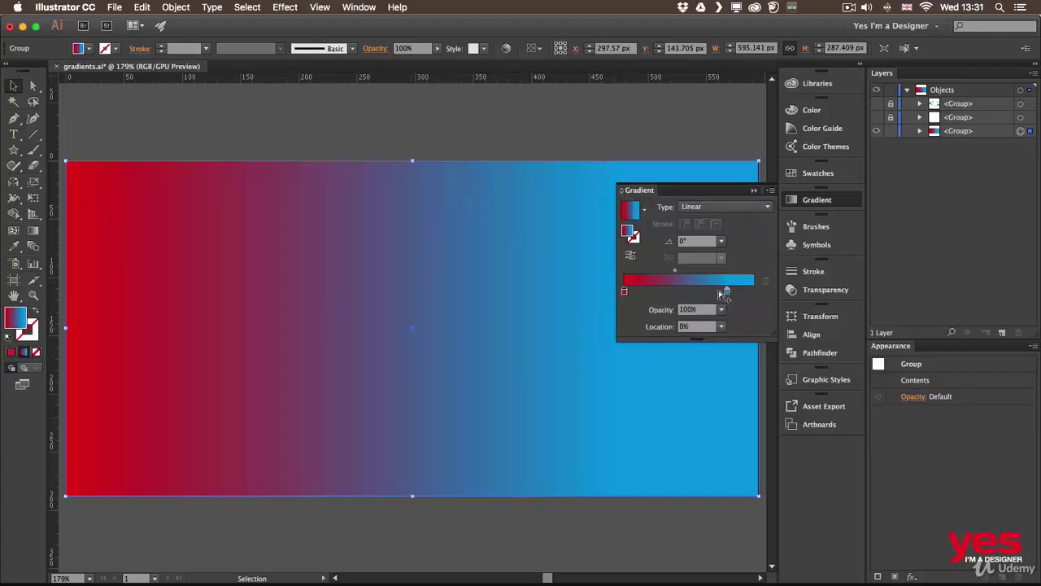
pyautogui.moveTo(725, 292); pyautogui.dragTo(754, 292)
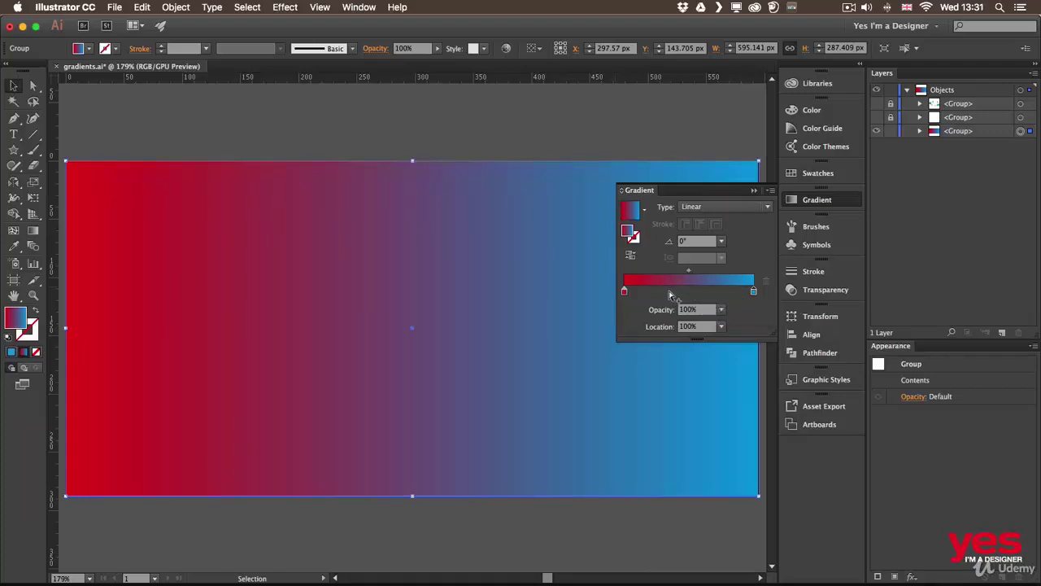
# Add a color stop at 34.74% between red and blue and color it orange.
pyautogui.click(669, 293)
pyautogui.doubleClick(669, 291)
pyautogui.click(703, 332)
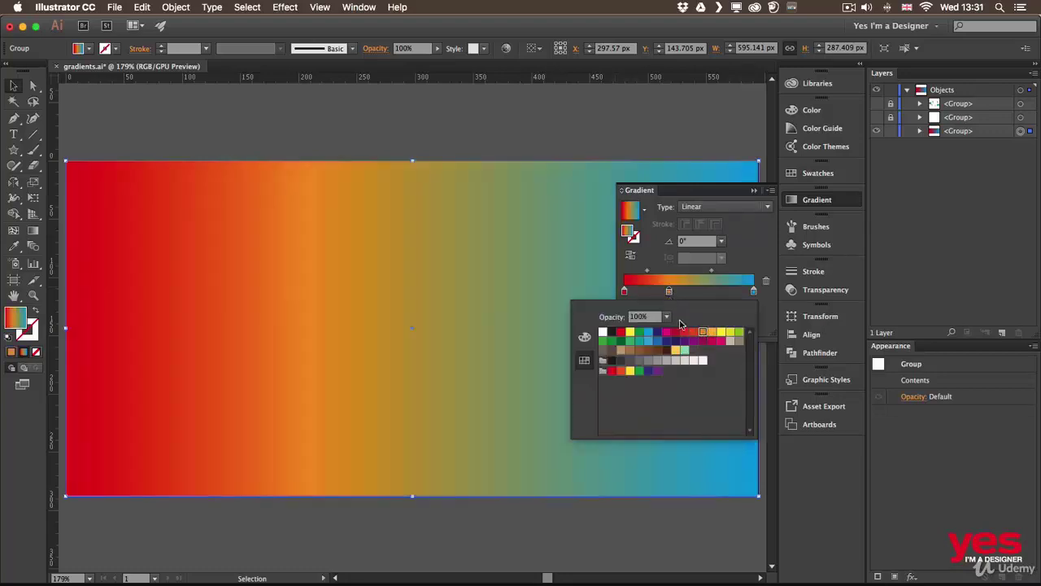
pyautogui.click(742, 255)
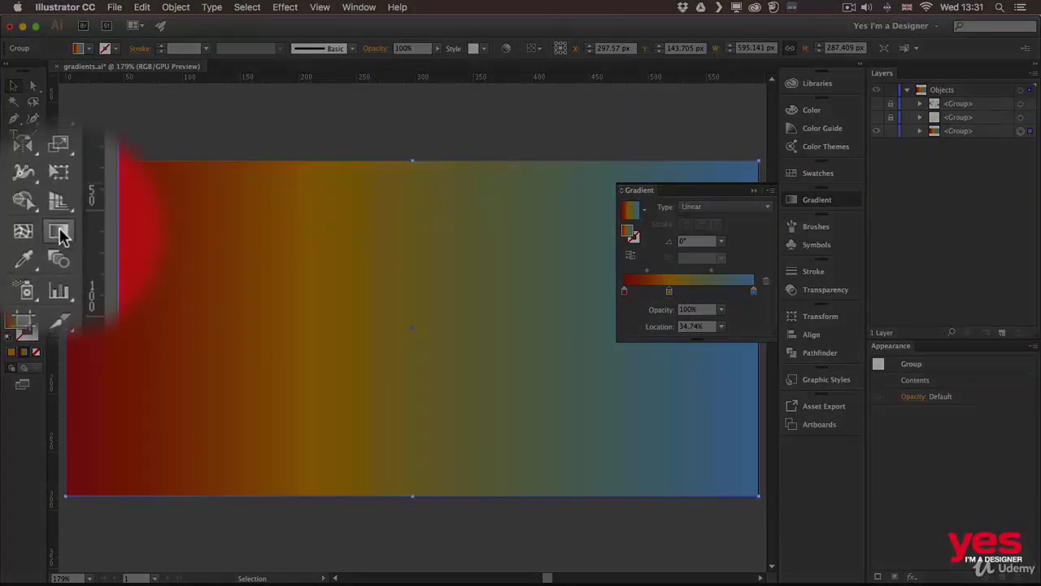
# Redraw the linear gradient across the background with the Gradient tool in varied directions and lengths, ending at an angle of about 123.3°.
pyautogui.click(59, 233)
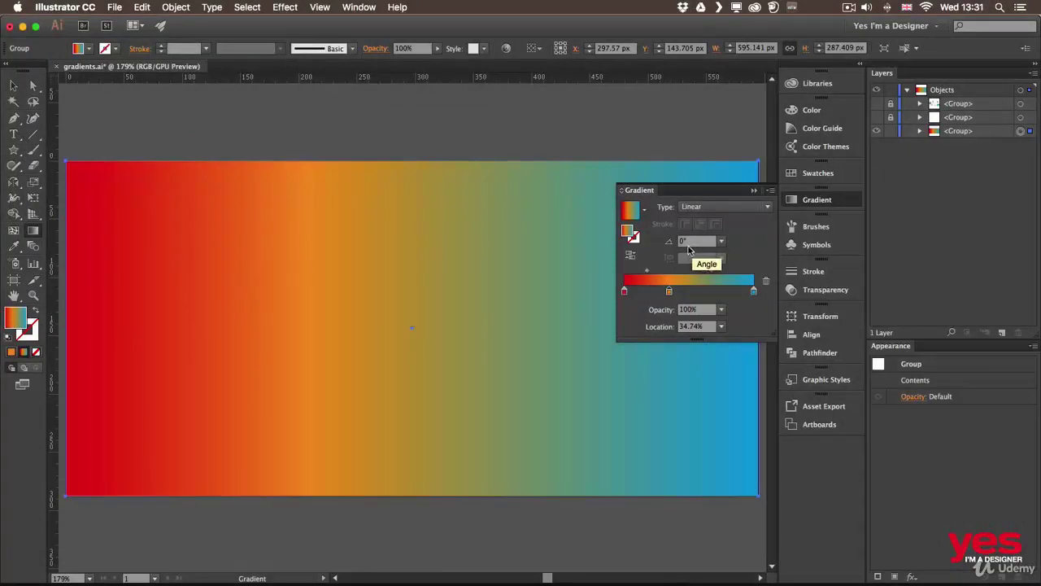
pyautogui.moveTo(279, 382)
pyautogui.mouseDown()
pyautogui.moveTo(353, 347)
pyautogui.moveTo(453, 261)
pyautogui.mouseUp()
pyautogui.moveTo(324, 409)
pyautogui.mouseDown()
pyautogui.moveTo(383, 233)
pyautogui.moveTo(378, 253)
pyautogui.mouseUp()
pyautogui.moveTo(220, 202); pyautogui.dragTo(543, 384)
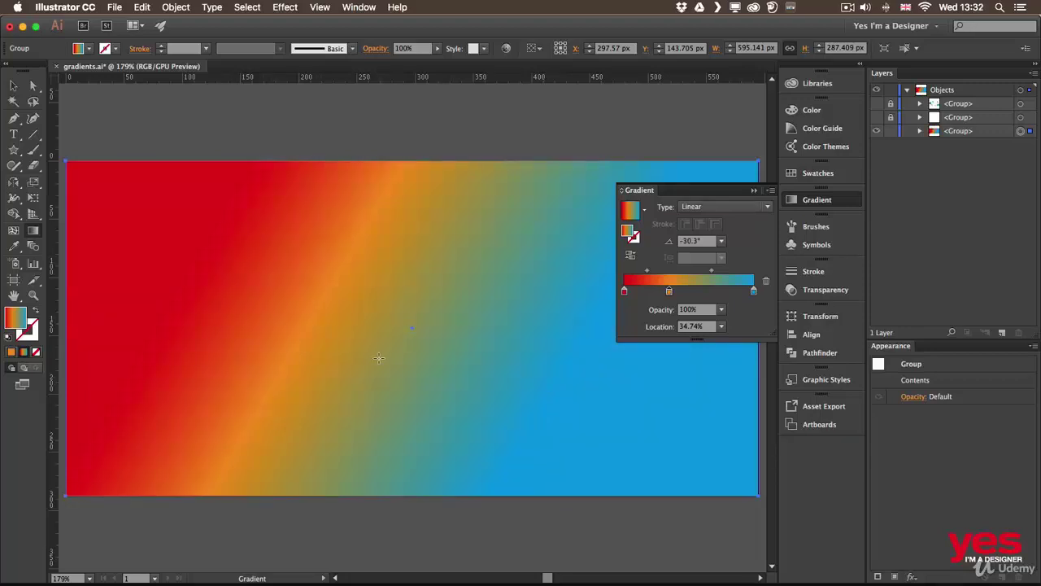
pyautogui.moveTo(379, 358); pyautogui.dragTo(406, 364)
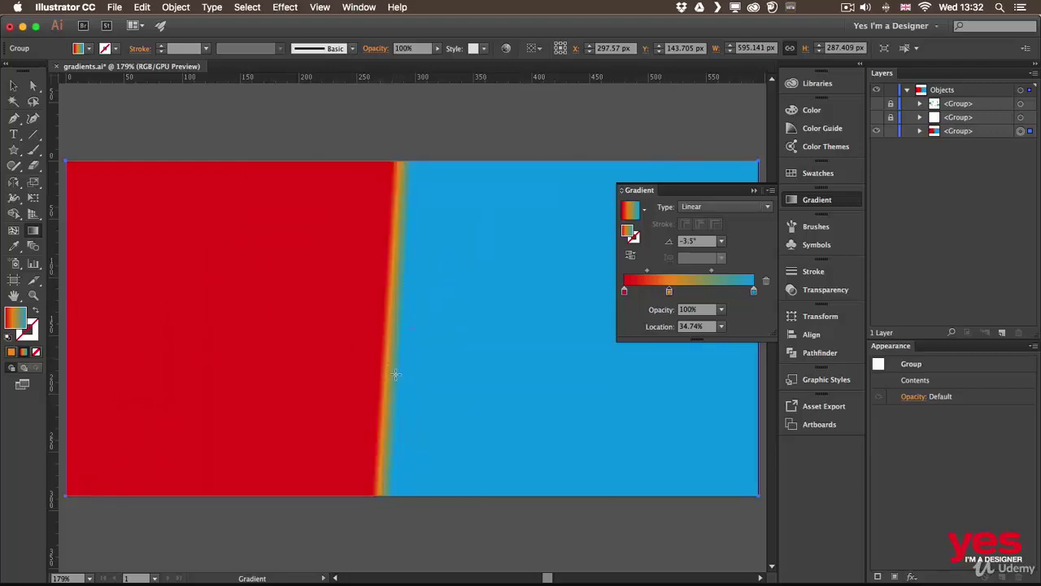
pyautogui.moveTo(710, 384); pyautogui.dragTo(119, 282)
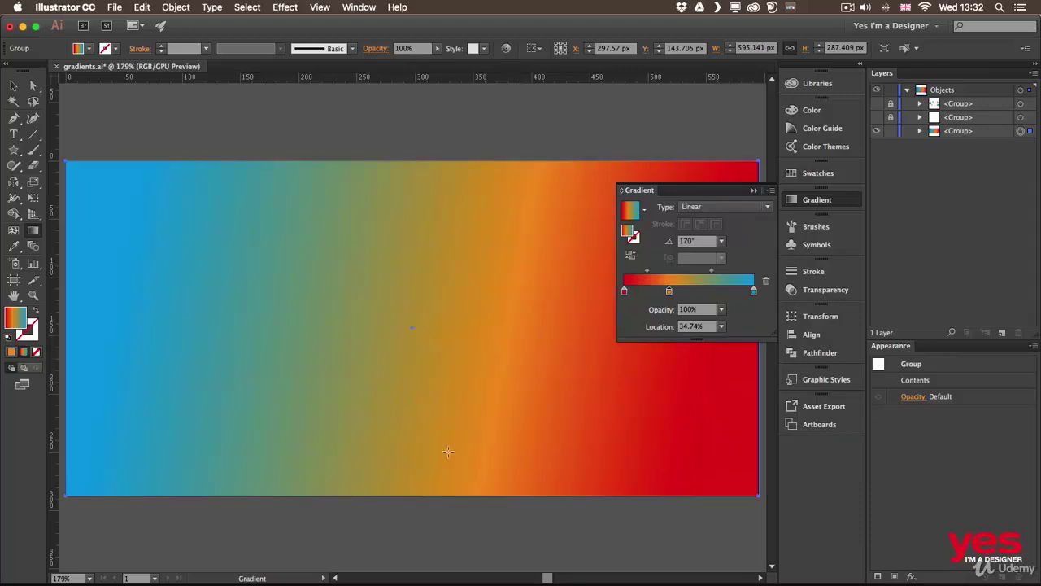
pyautogui.moveTo(507, 536); pyautogui.dragTo(243, 131)
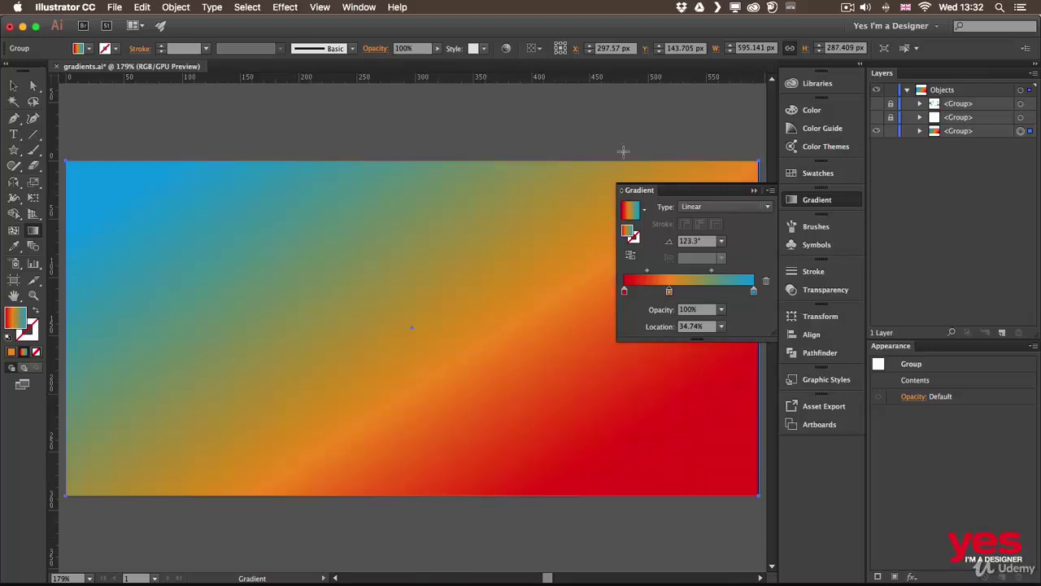
# Change the gradient type to Radial and redraw it from near the background's center, ending at an angle of about -172.4°.
pyautogui.click(694, 207)
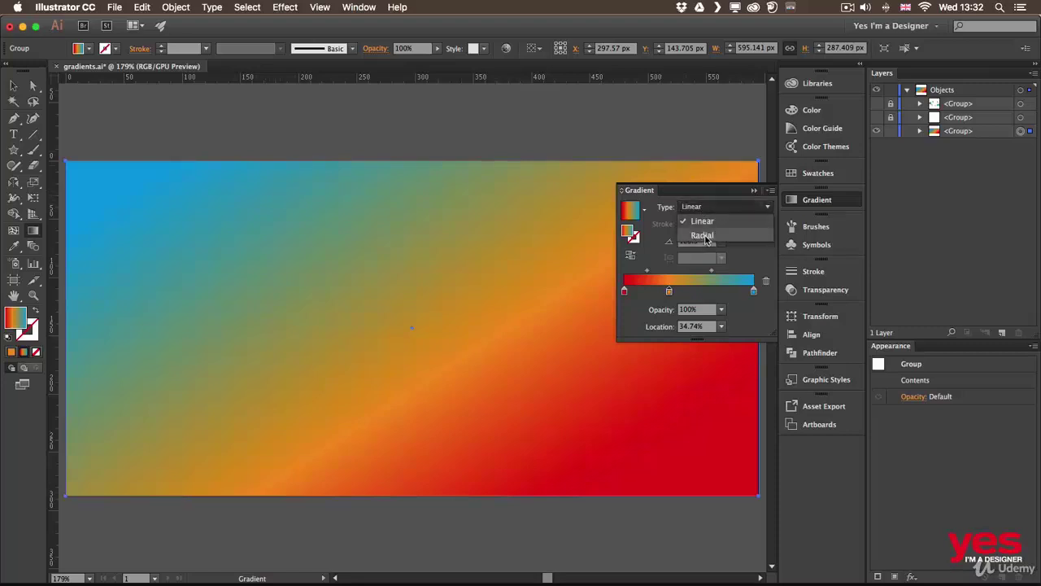
pyautogui.click(705, 235)
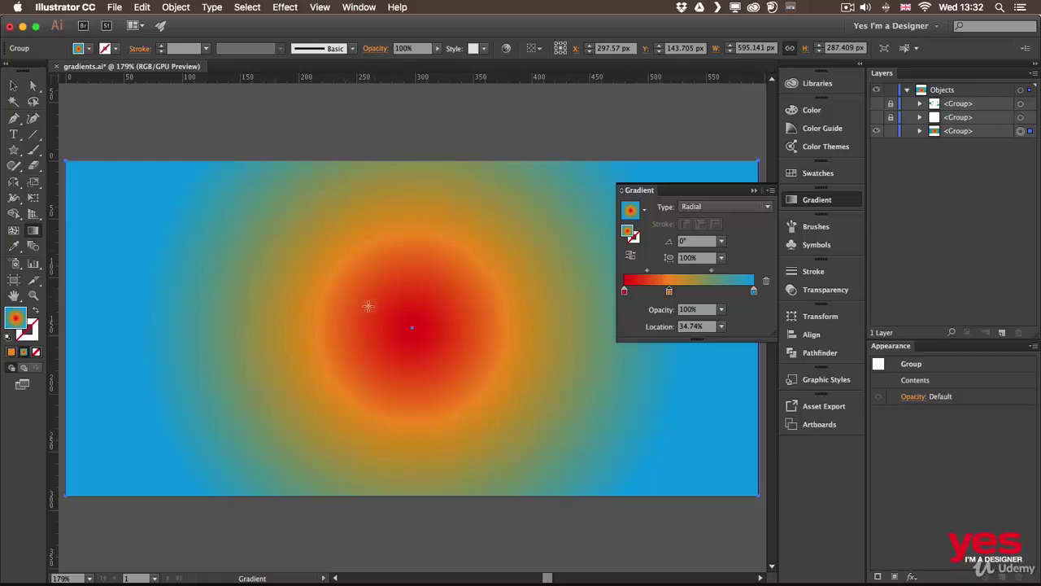
pyautogui.moveTo(388, 310); pyautogui.dragTo(251, 327)
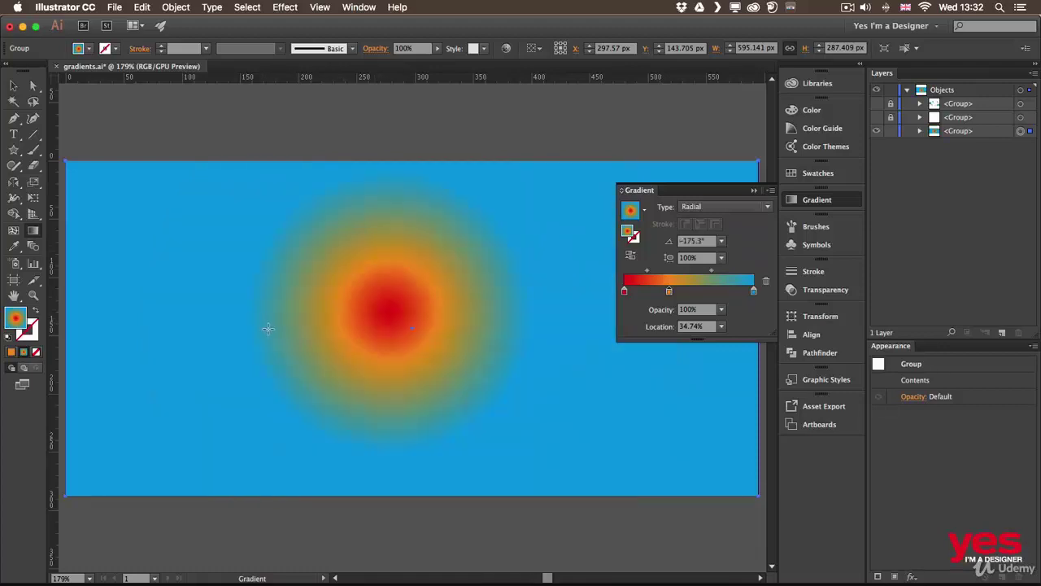
pyautogui.moveTo(367, 307); pyautogui.dragTo(128, 338)
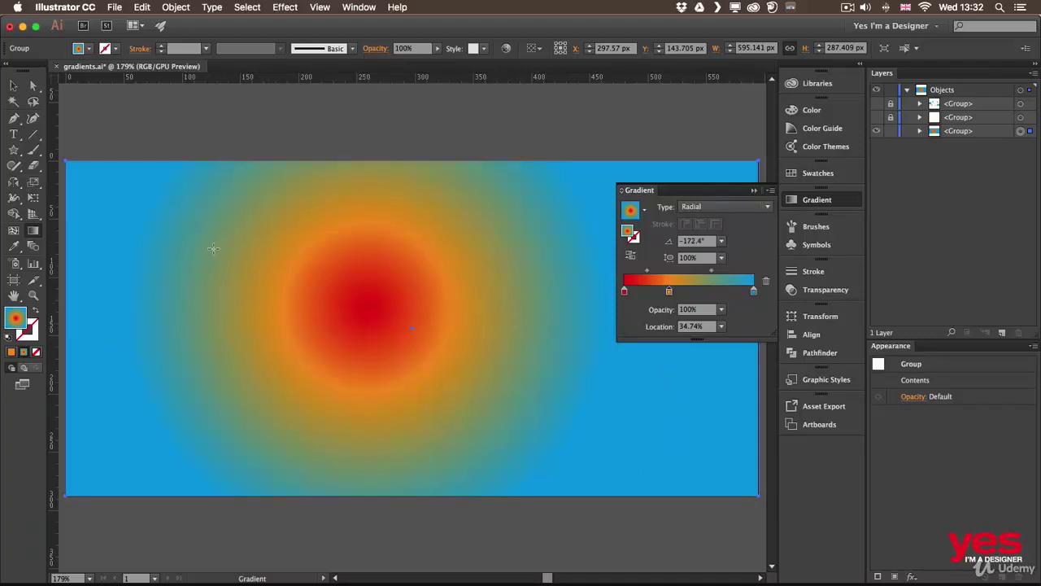
# Redraw the radial gradient from two other centers, ending at an angle of about 10°, and set its aspect ratio to 50%.
pyautogui.moveTo(213, 249); pyautogui.dragTo(405, 359)
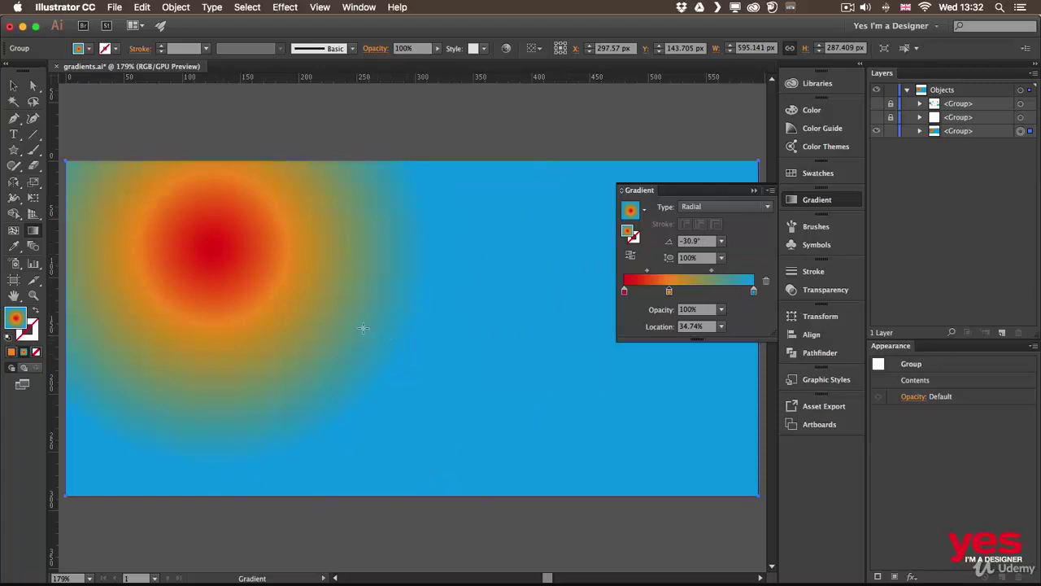
pyautogui.moveTo(364, 340); pyautogui.dragTo(508, 322)
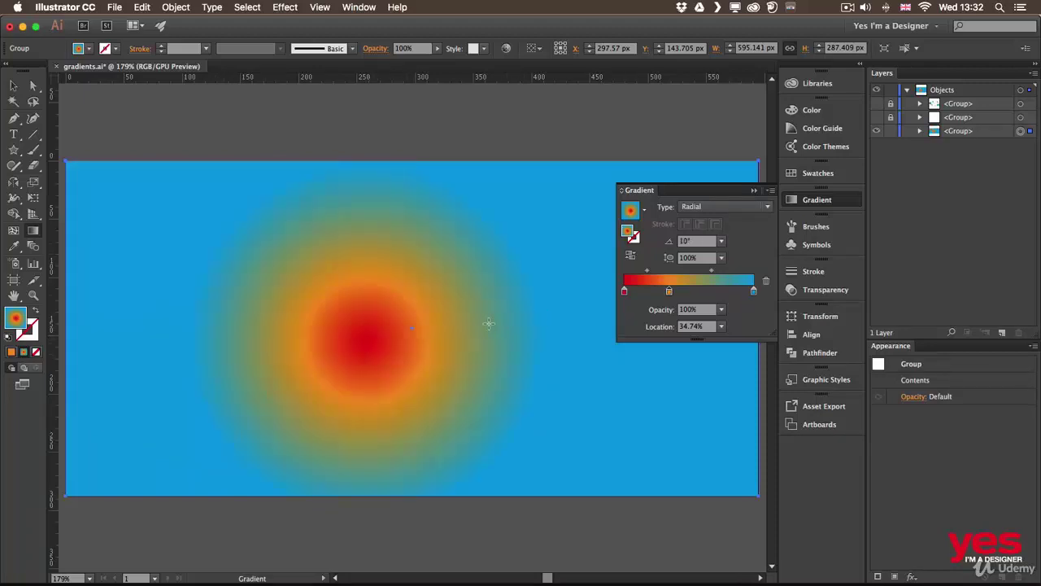
pyautogui.click(721, 258)
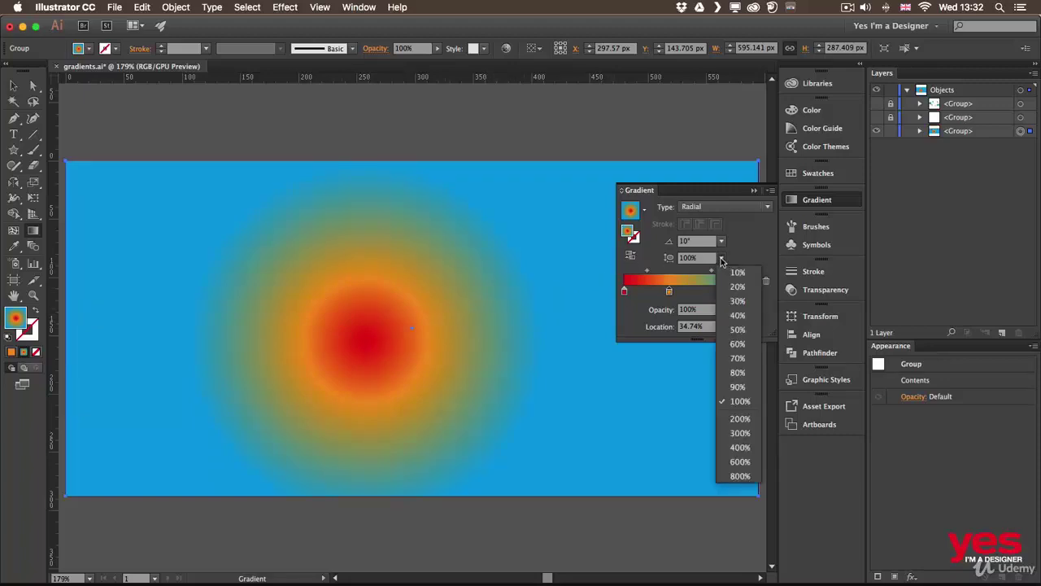
pyautogui.click(739, 330)
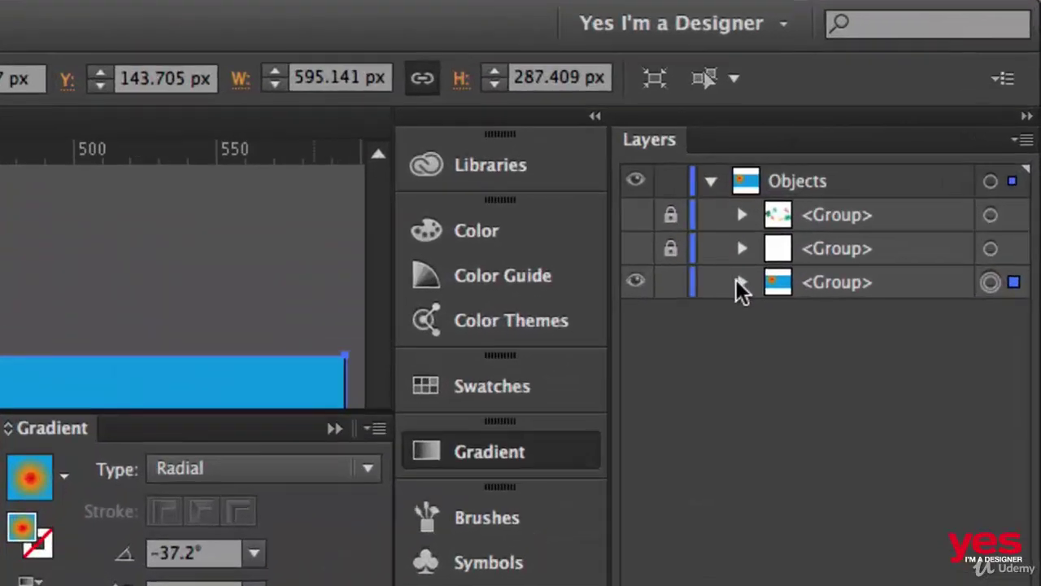
# Expand the background group in the layer list and target its path to reveal the gradient annotator.
pyautogui.click(920, 132)
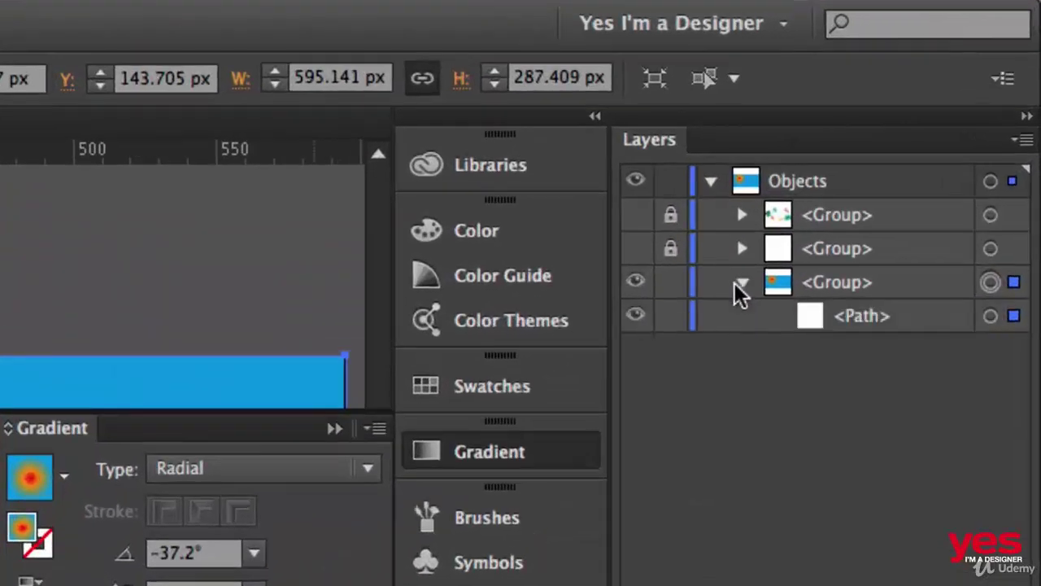
pyautogui.click(990, 316)
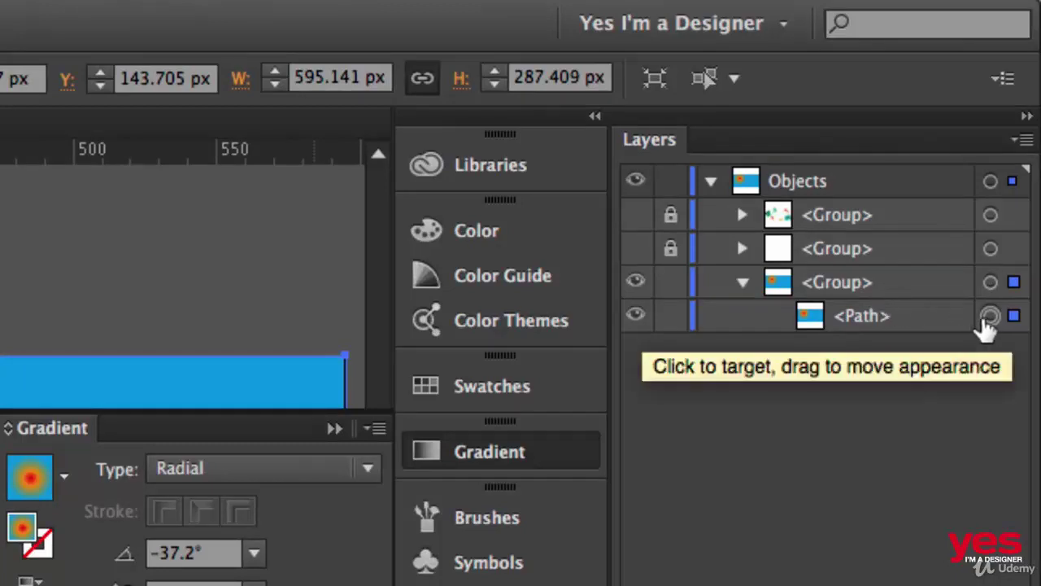
pyautogui.click(904, 315)
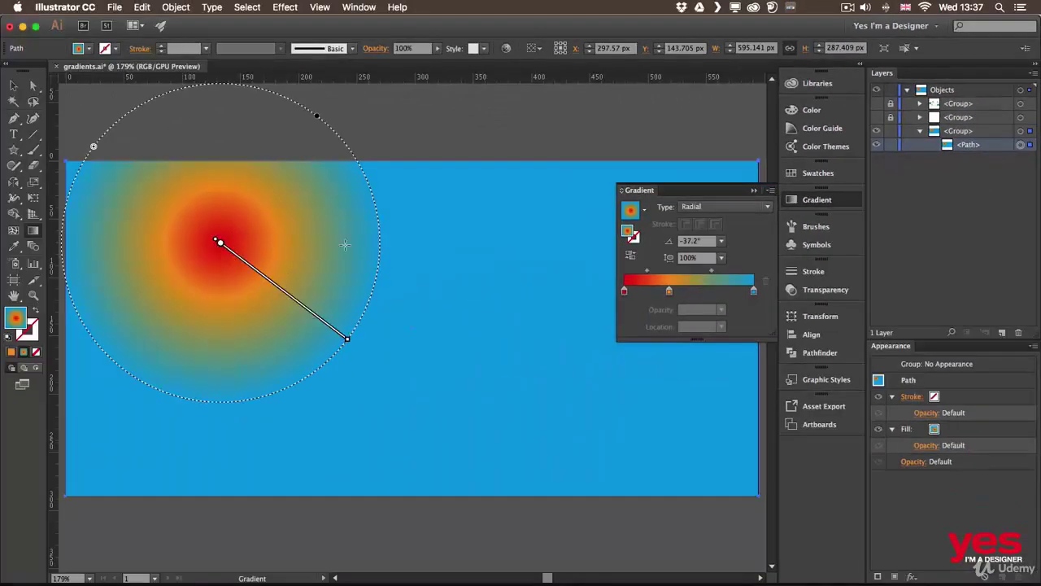
pyautogui.moveTo(265, 277)
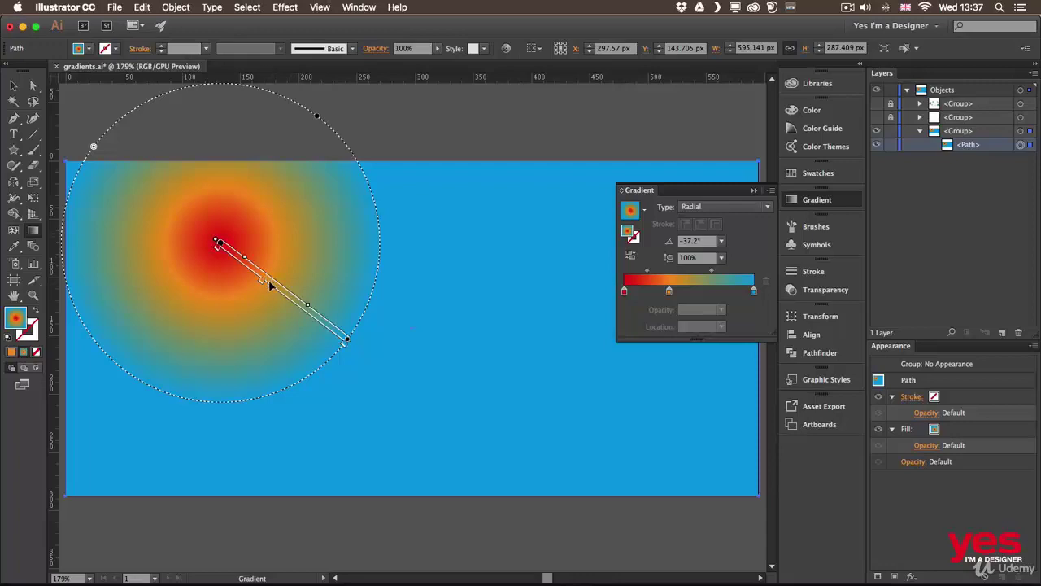
# Check the Gradient Annotator visibility option and examine the color stops on the path's annotator.
pyautogui.click(320, 7)
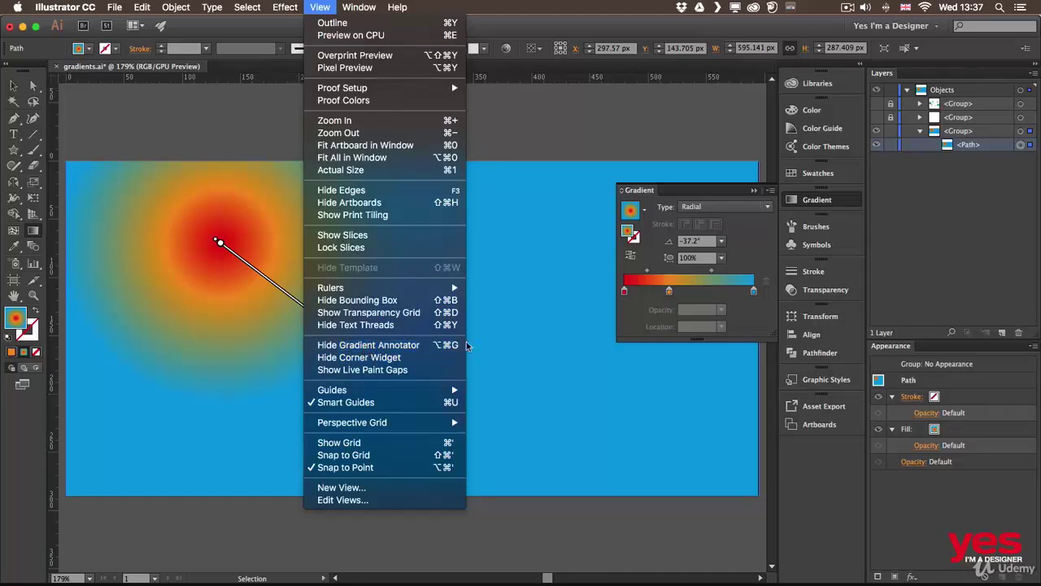
pyautogui.click(506, 132)
pyautogui.moveTo(278, 284)
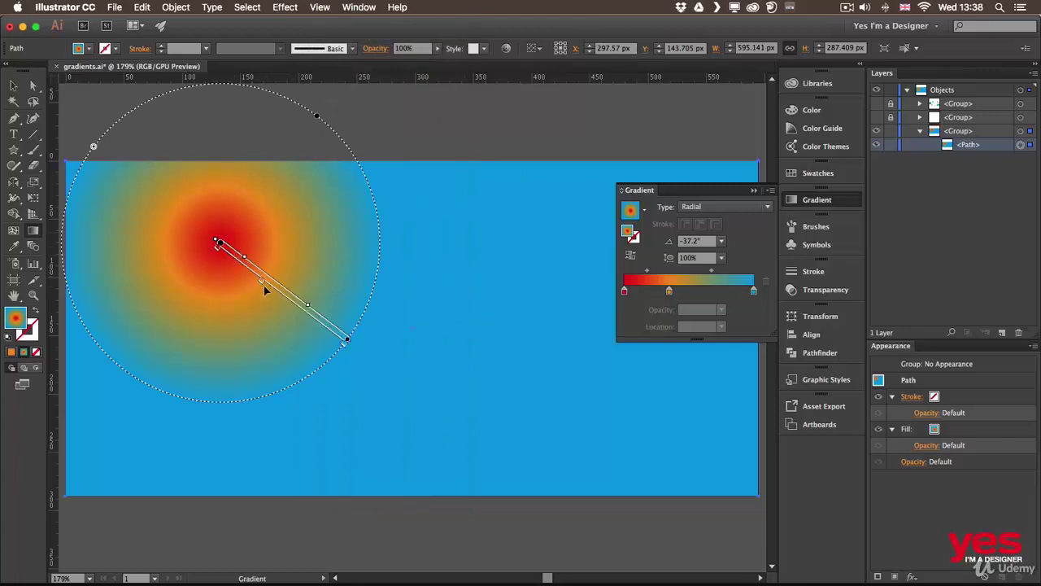
# Move the radial gradient toward the middle of the background, set its aspect ratio to about 94.5% and adjust its radius on the annotator.
pyautogui.moveTo(220, 244)
pyautogui.mouseDown()
pyautogui.moveTo(251, 269)
pyautogui.moveTo(351, 305)
pyautogui.moveTo(453, 311)
pyautogui.moveTo(312, 322)
pyautogui.mouseUp()
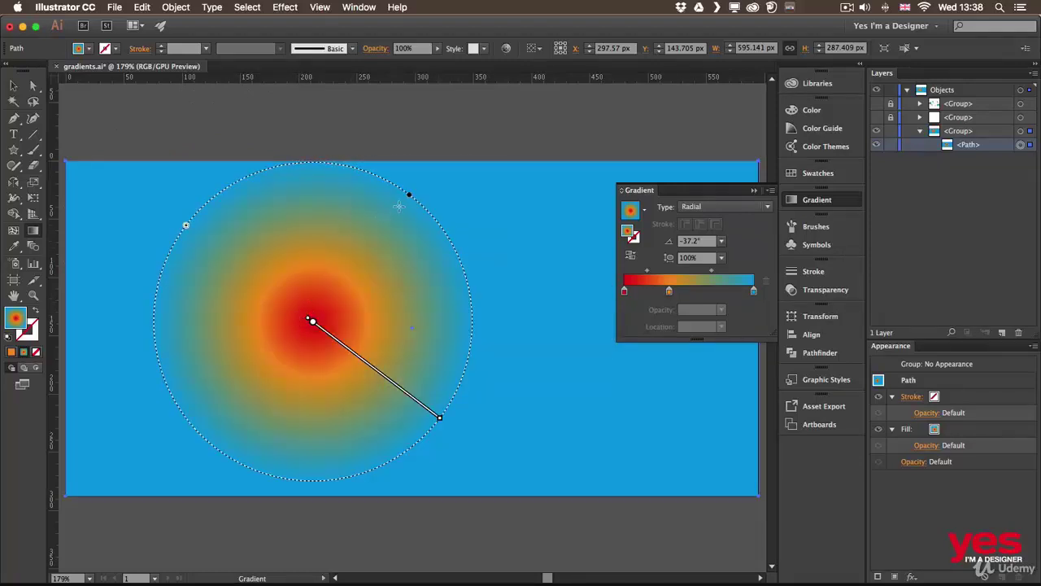
pyautogui.moveTo(410, 199); pyautogui.dragTo(368, 249)
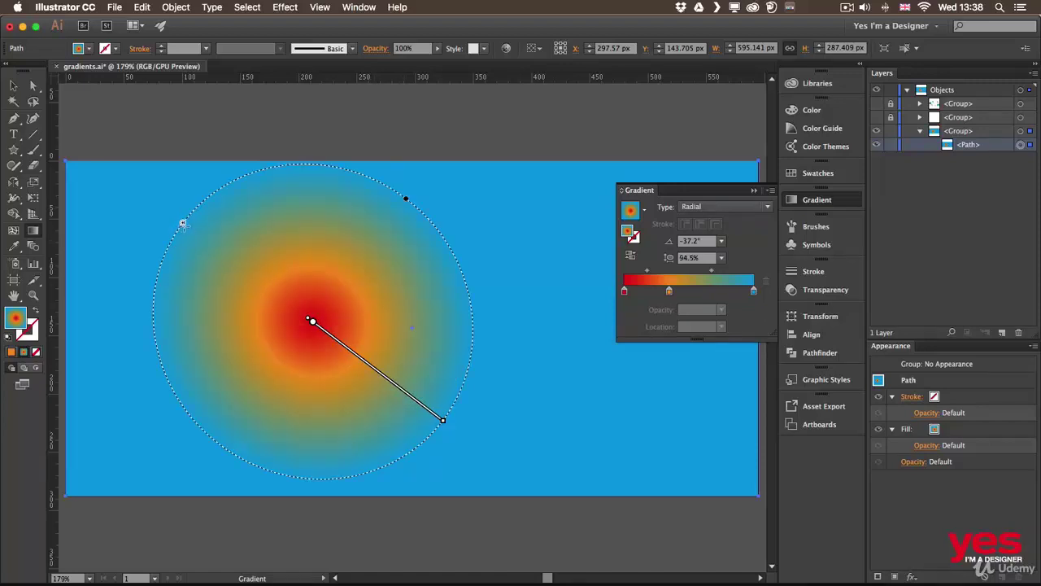
pyautogui.moveTo(183, 224)
pyautogui.mouseDown()
pyautogui.moveTo(235, 262)
pyautogui.moveTo(186, 225)
pyautogui.mouseUp()
# Shift the orange stop outward, move the red stop to about 8.45%, and pull the midpoint between them closer to the center.
pyautogui.moveTo(379, 378)
pyautogui.moveTo(352, 364)
pyautogui.mouseDown()
pyautogui.moveTo(335, 349)
pyautogui.moveTo(376, 379)
pyautogui.mouseUp()
pyautogui.moveTo(312, 325); pyautogui.dragTo(318, 339)
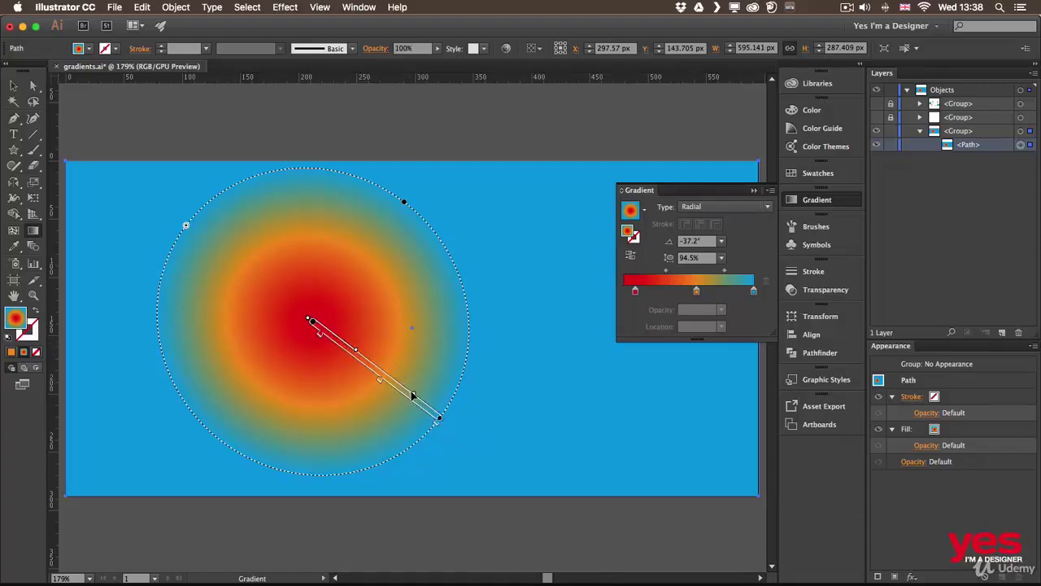
pyautogui.moveTo(356, 350); pyautogui.dragTo(344, 343)
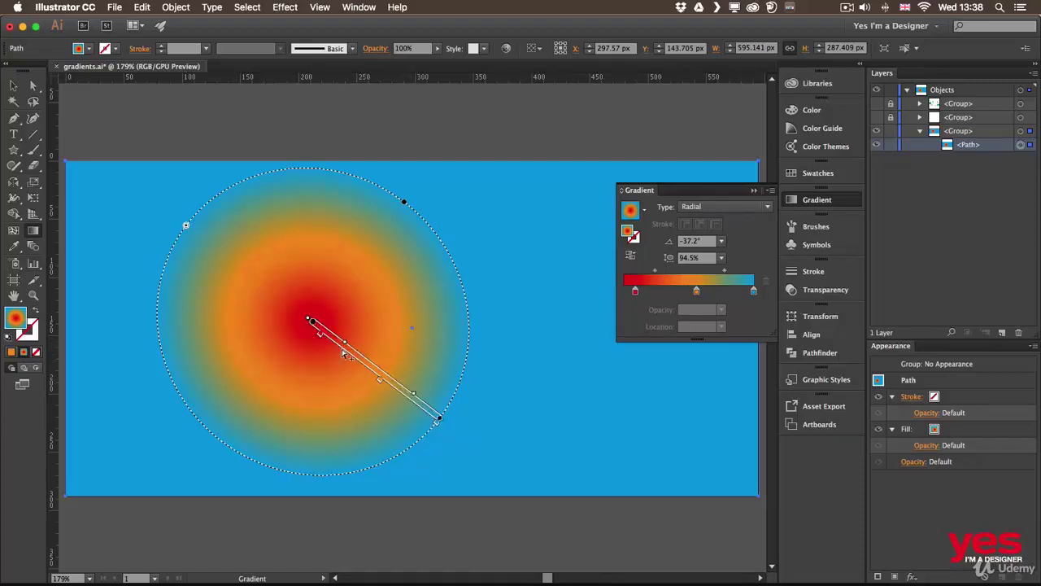
# Recolor the innermost color stop on the annotator, trying a green swatch and settling on yellow.
pyautogui.doubleClick(317, 332)
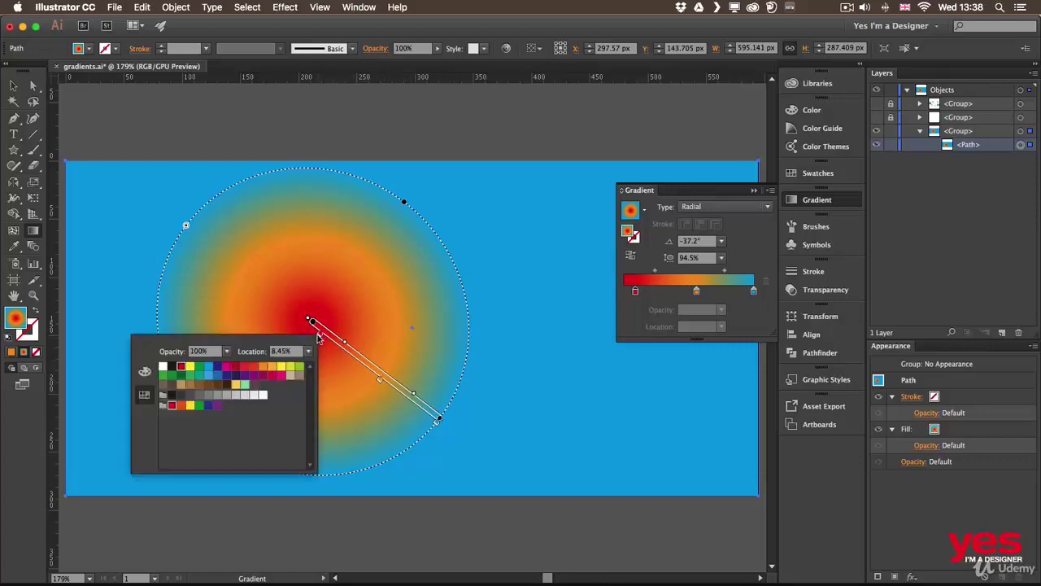
pyautogui.click(298, 368)
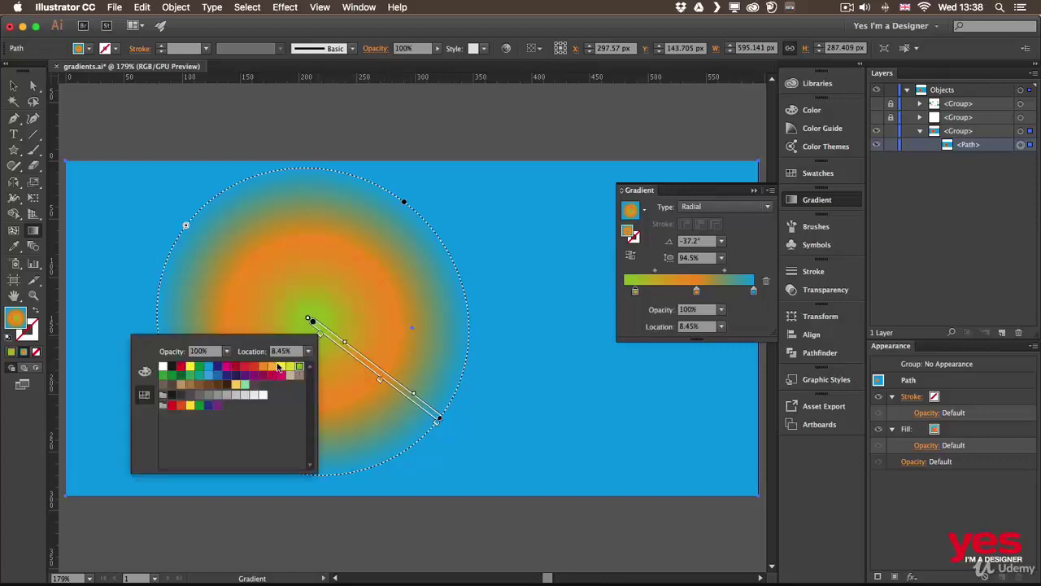
pyautogui.click(281, 367)
pyautogui.click(321, 339)
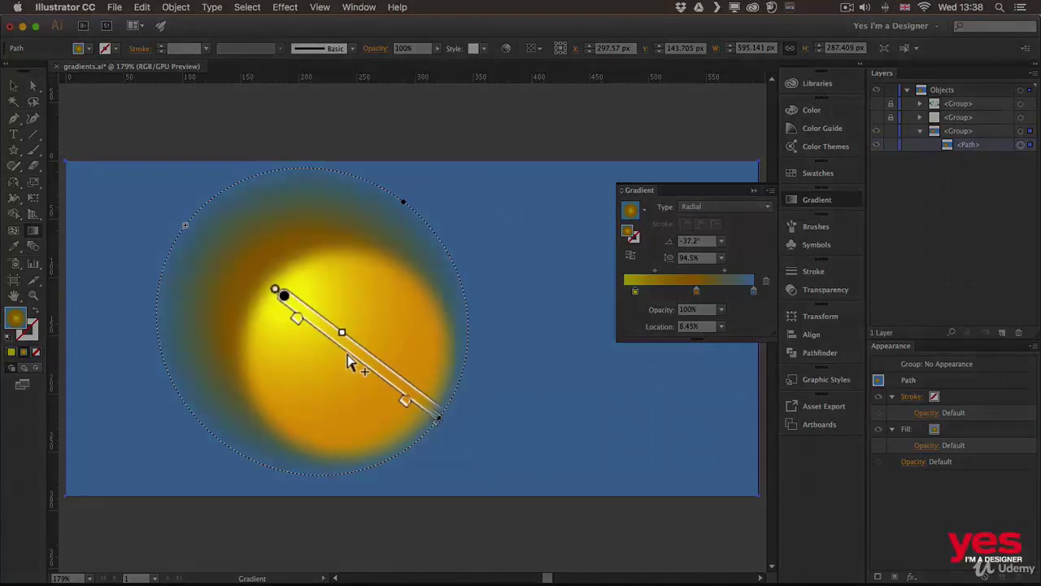
# Add a red color stop at about 29.5% on the gradient annotator and delete it again.
pyautogui.click(346, 358)
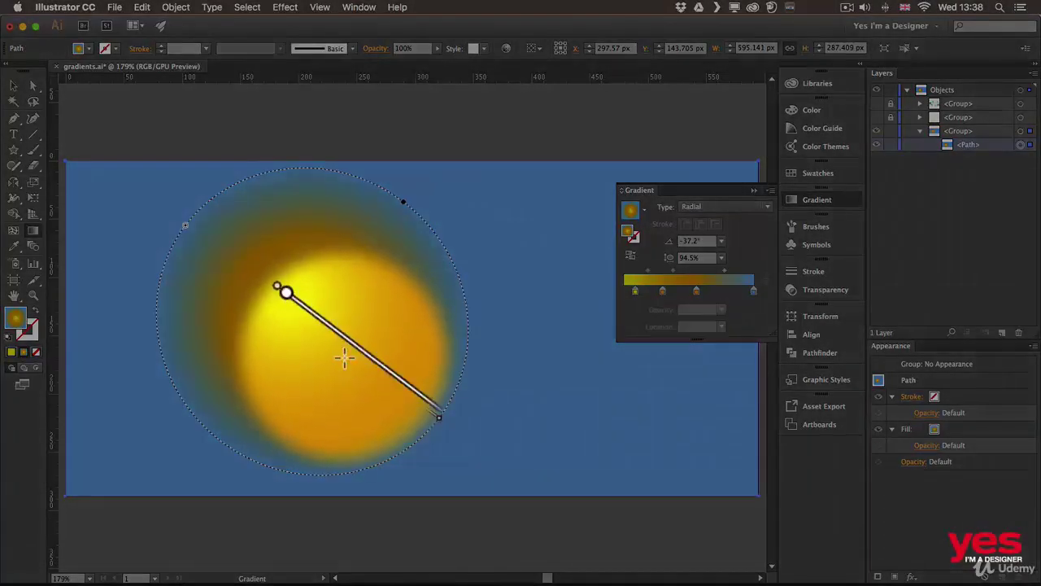
pyautogui.doubleClick(344, 356)
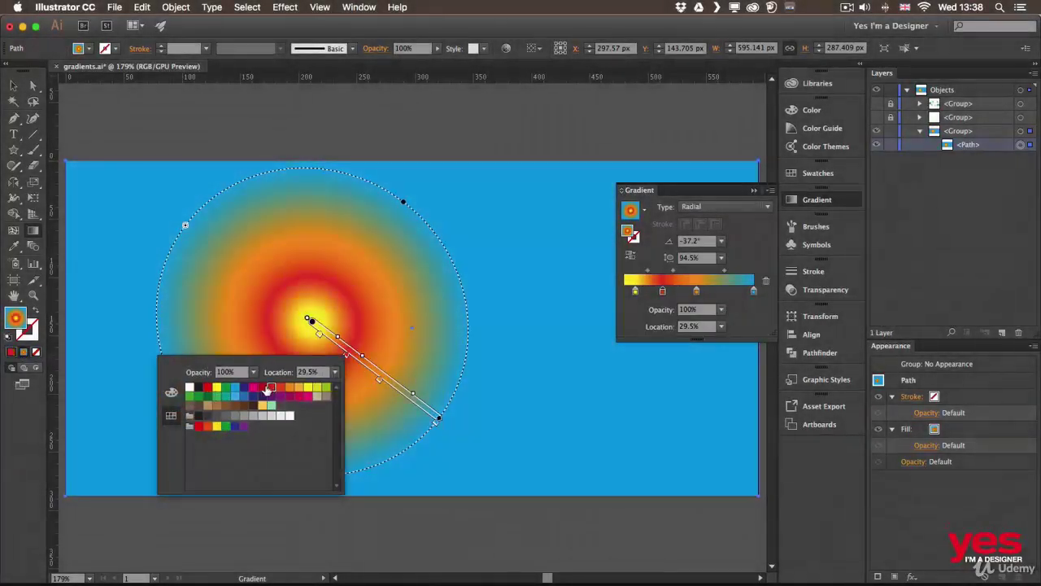
pyautogui.click(262, 388)
pyautogui.click(347, 358)
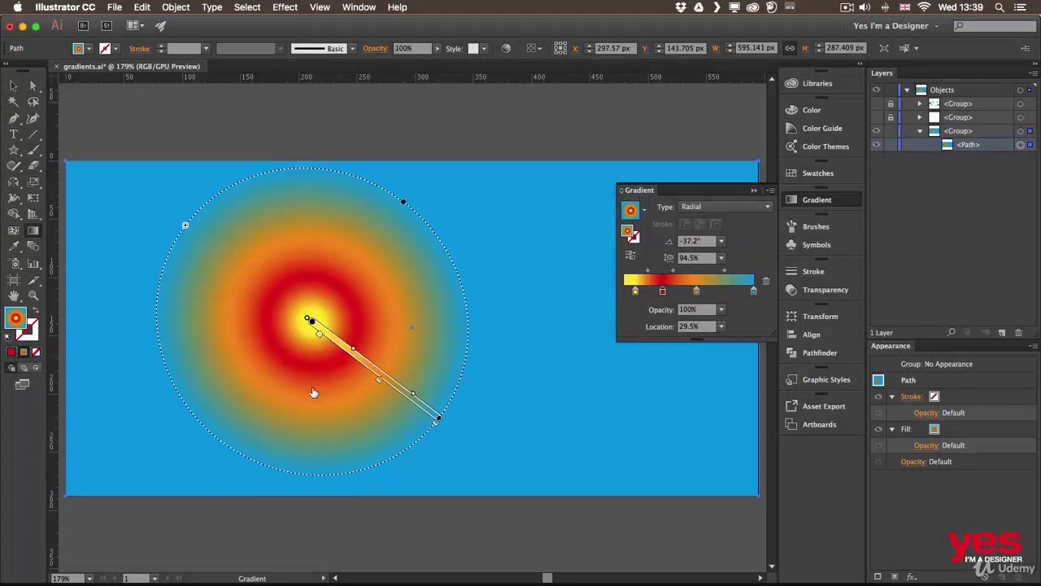
pyautogui.press('Delete')
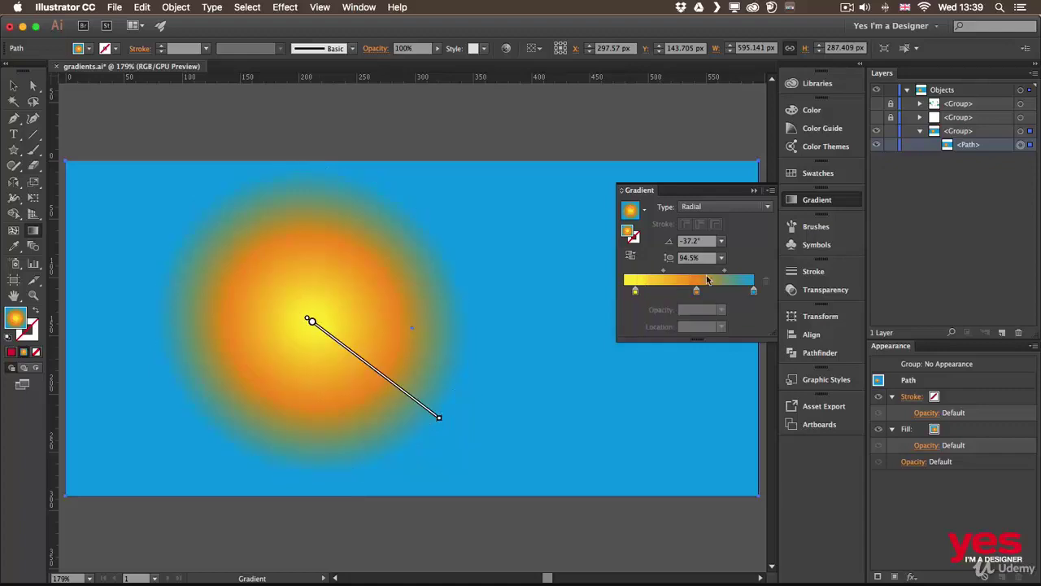
# Change the gradient type to Linear and redraw it across the background in several directions, ending at an angle of about 12.4°.
pyautogui.click(667, 292)
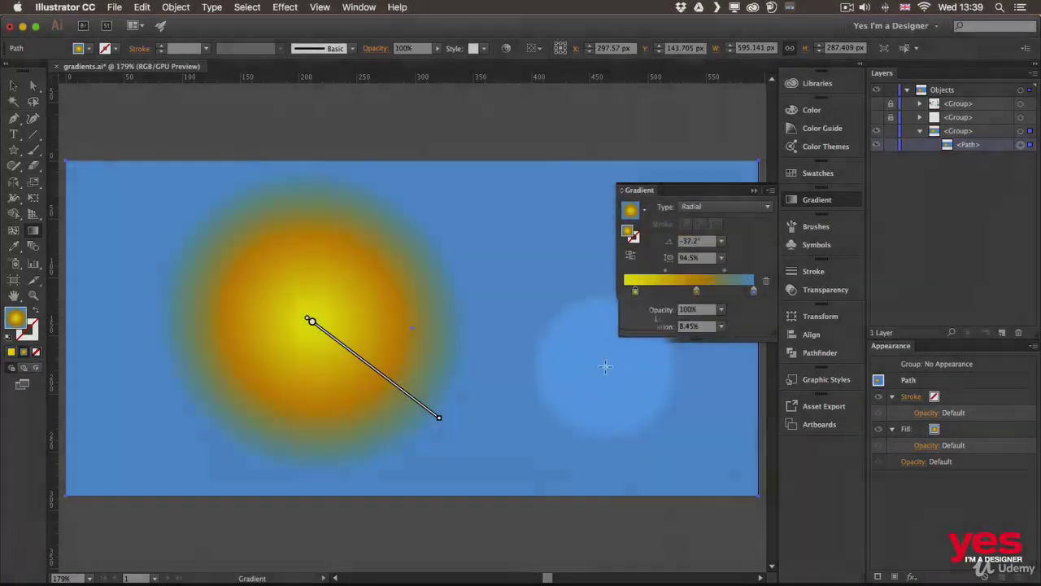
pyautogui.click(733, 206)
pyautogui.click(705, 222)
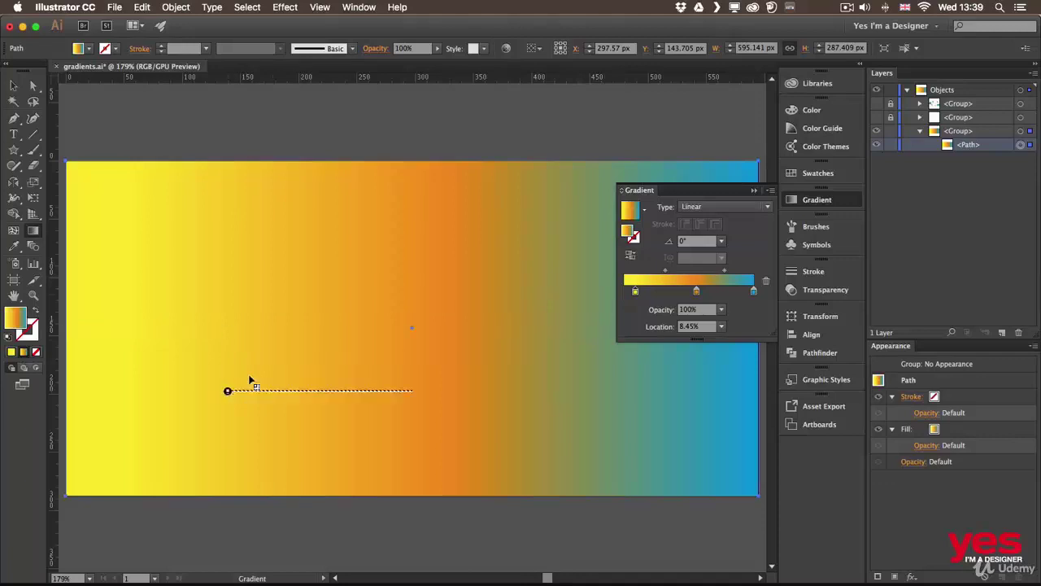
pyautogui.moveTo(236, 407)
pyautogui.mouseDown()
pyautogui.moveTo(481, 282)
pyautogui.moveTo(488, 295)
pyautogui.mouseUp()
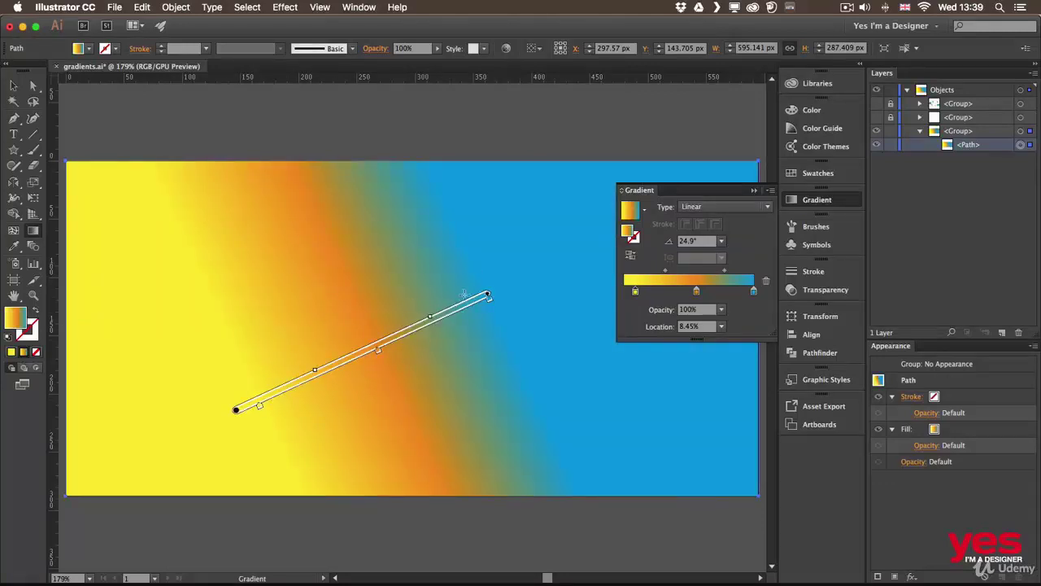
pyautogui.moveTo(486, 296)
pyautogui.mouseDown()
pyautogui.moveTo(409, 331)
pyautogui.moveTo(493, 295)
pyautogui.moveTo(507, 340)
pyautogui.moveTo(456, 402)
pyautogui.moveTo(274, 410)
pyautogui.moveTo(523, 434)
pyautogui.moveTo(625, 432)
pyautogui.mouseUp()
pyautogui.moveTo(167, 381)
pyautogui.mouseDown()
pyautogui.moveTo(455, 281)
pyautogui.moveTo(507, 288)
pyautogui.moveTo(521, 305)
pyautogui.mouseUp()
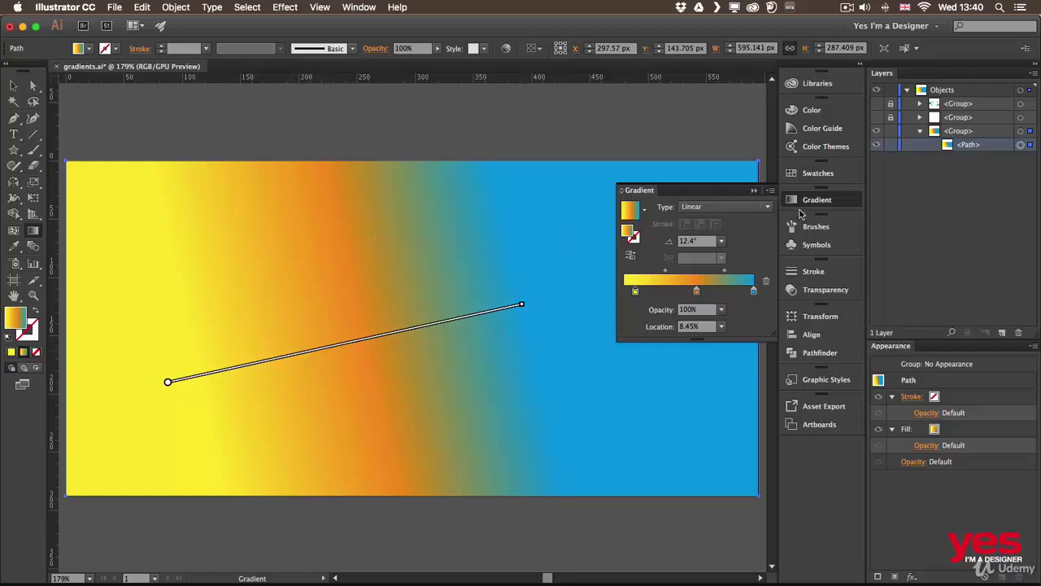
# Save the current yellow-orange-blue gradient as a swatch named New Gradient Swatch.
pyautogui.click(809, 176)
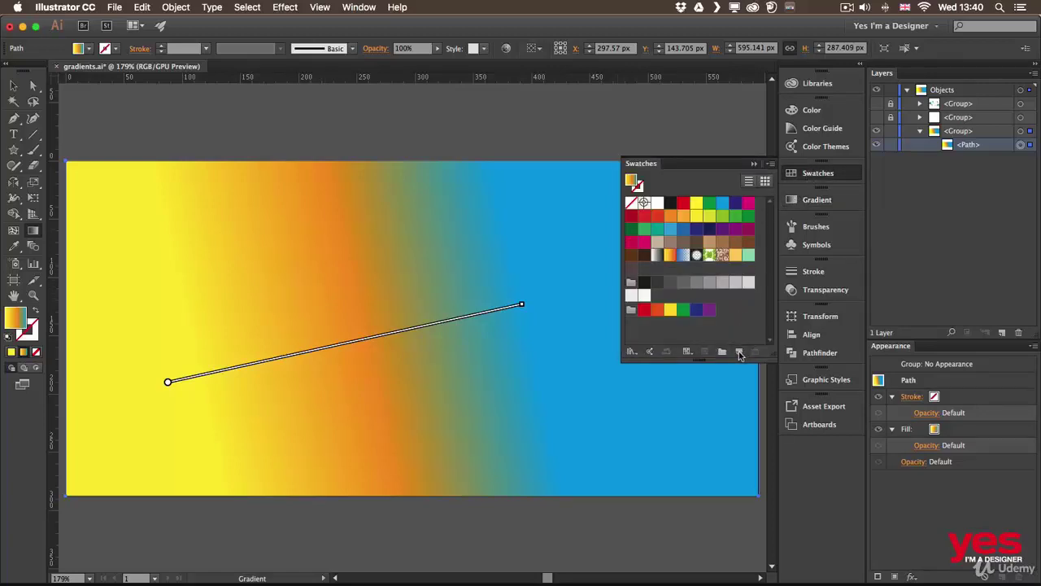
pyautogui.click(739, 353)
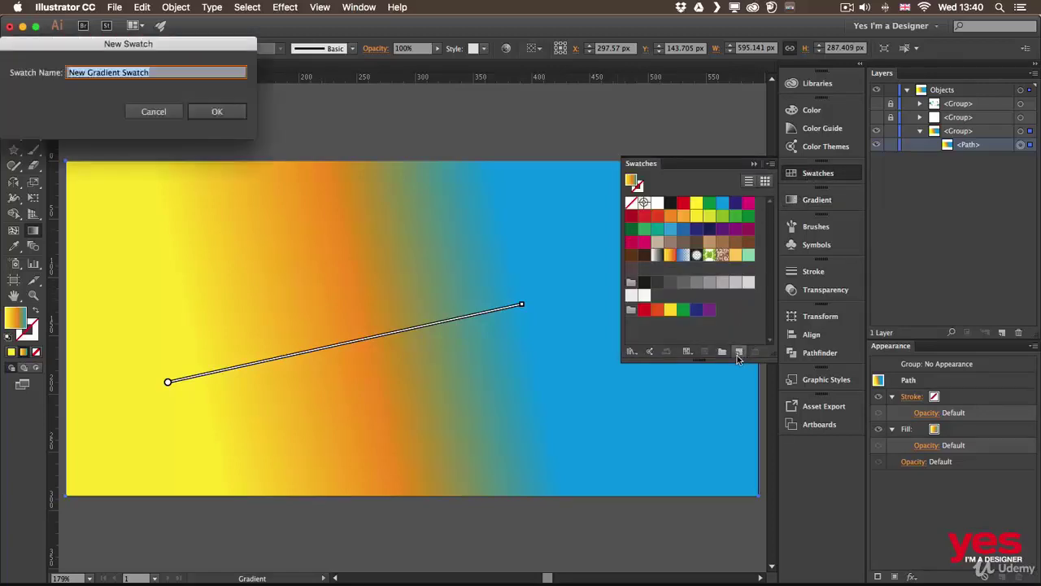
pyautogui.click(218, 112)
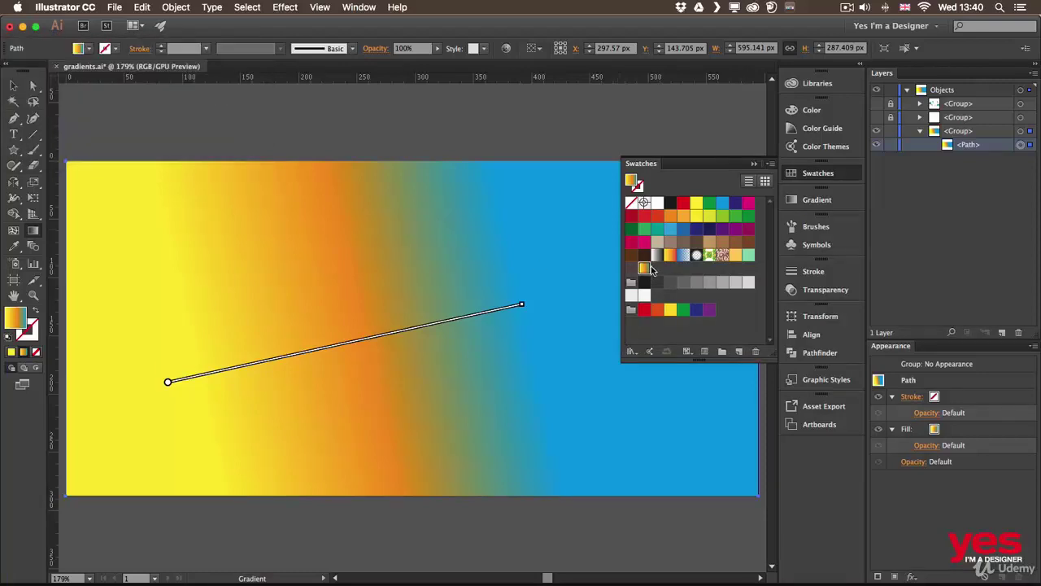
# Show the two hidden artwork groups, fill the background with solid green, and reapply the saved gradient swatch.
pyautogui.click(877, 118)
pyautogui.click(877, 103)
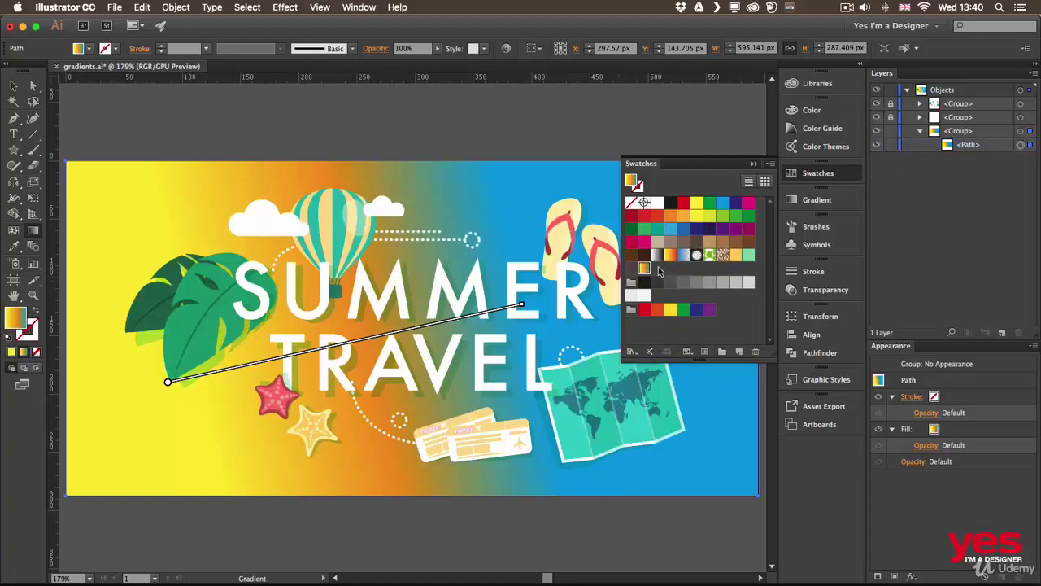
pyautogui.click(644, 229)
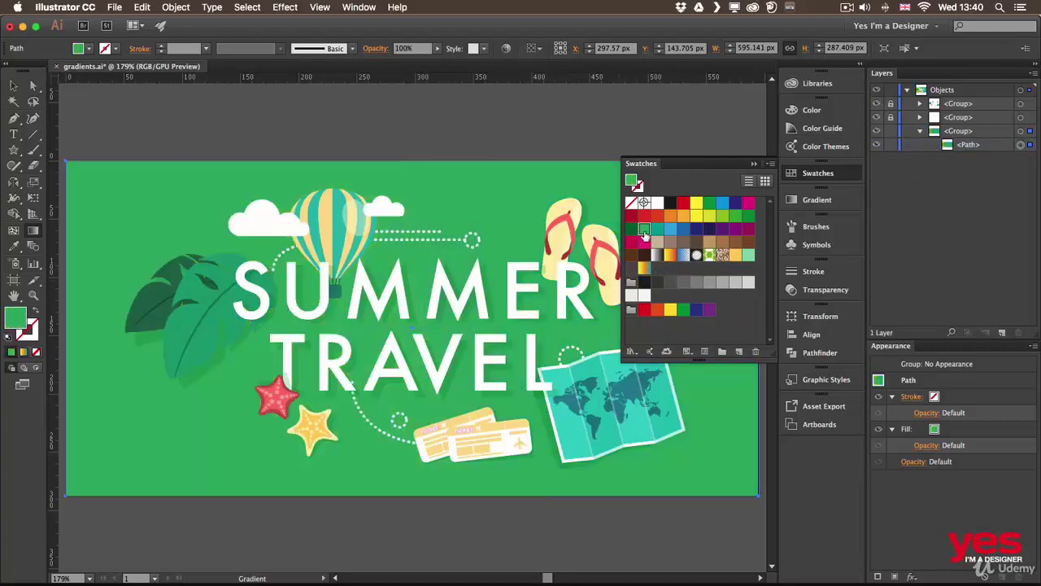
pyautogui.click(643, 269)
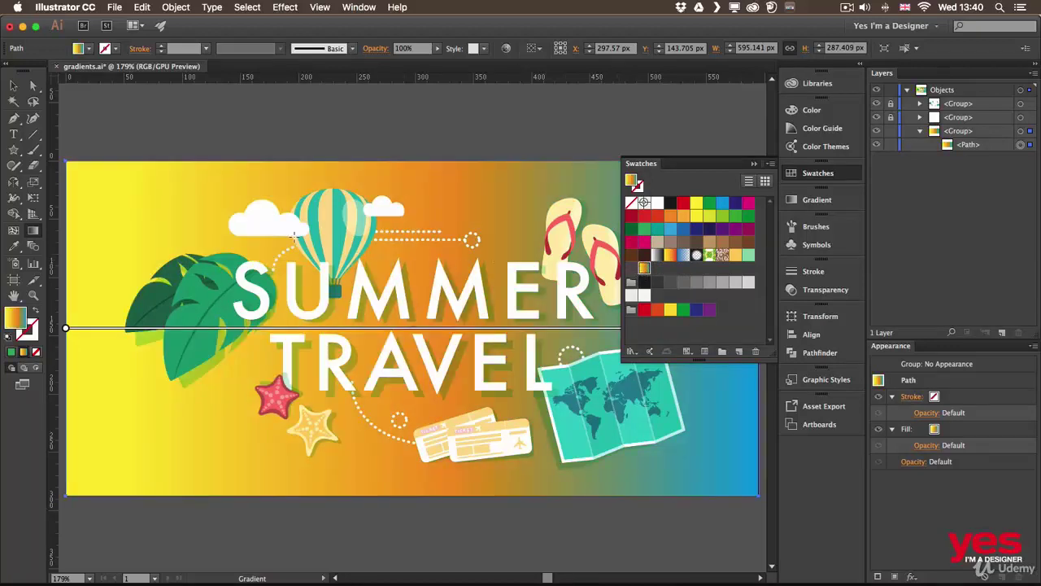
# Redraw the background's linear gradient in three directions, ending with an upward one at about 84.2°, and display the gradient settings.
pyautogui.moveTo(361, 195); pyautogui.dragTo(454, 436)
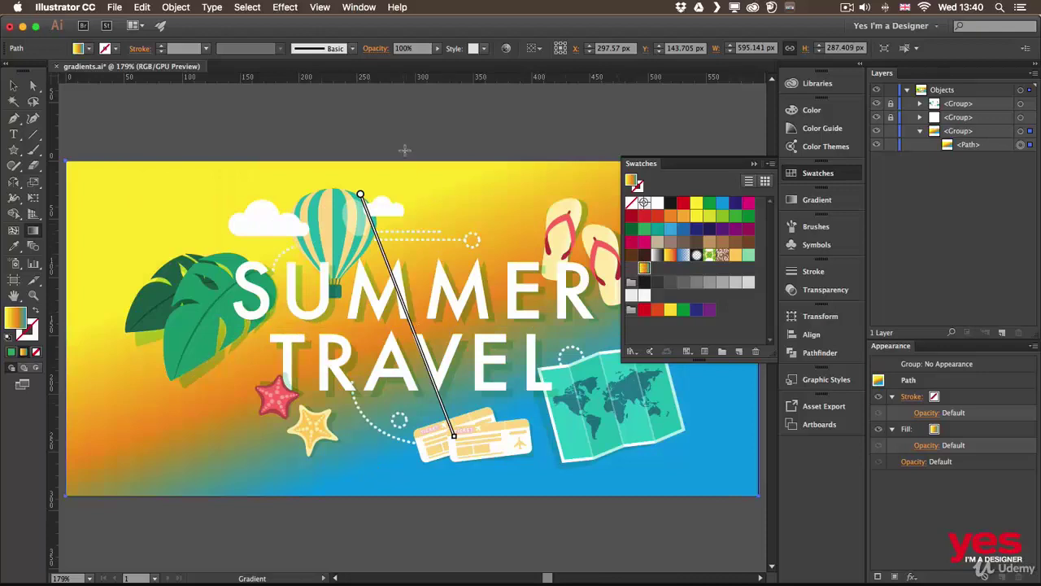
pyautogui.moveTo(408, 150); pyautogui.dragTo(415, 530)
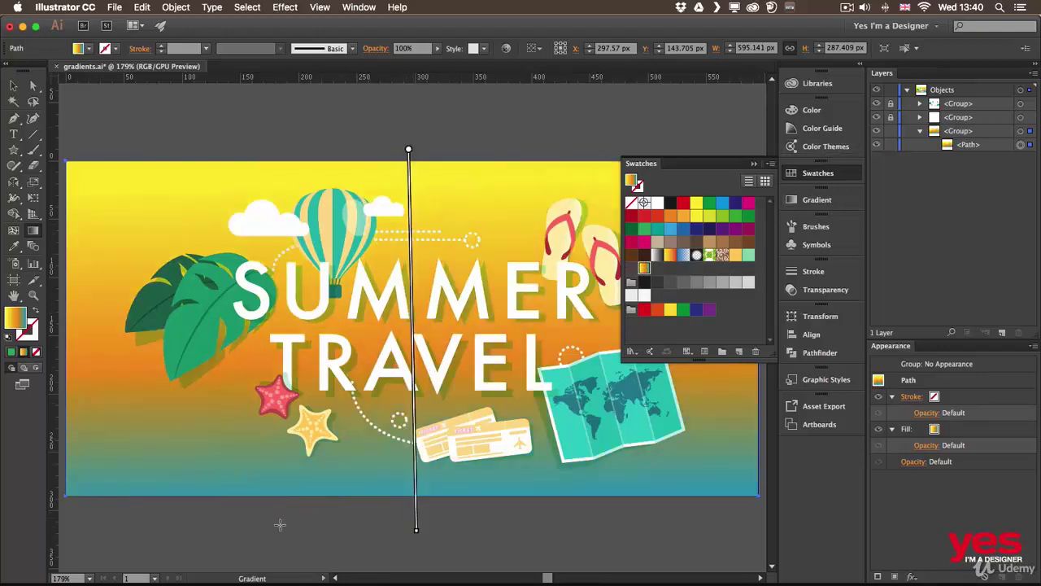
pyautogui.moveTo(324, 522)
pyautogui.mouseDown()
pyautogui.moveTo(384, 99)
pyautogui.moveTo(389, 114)
pyautogui.mouseUp()
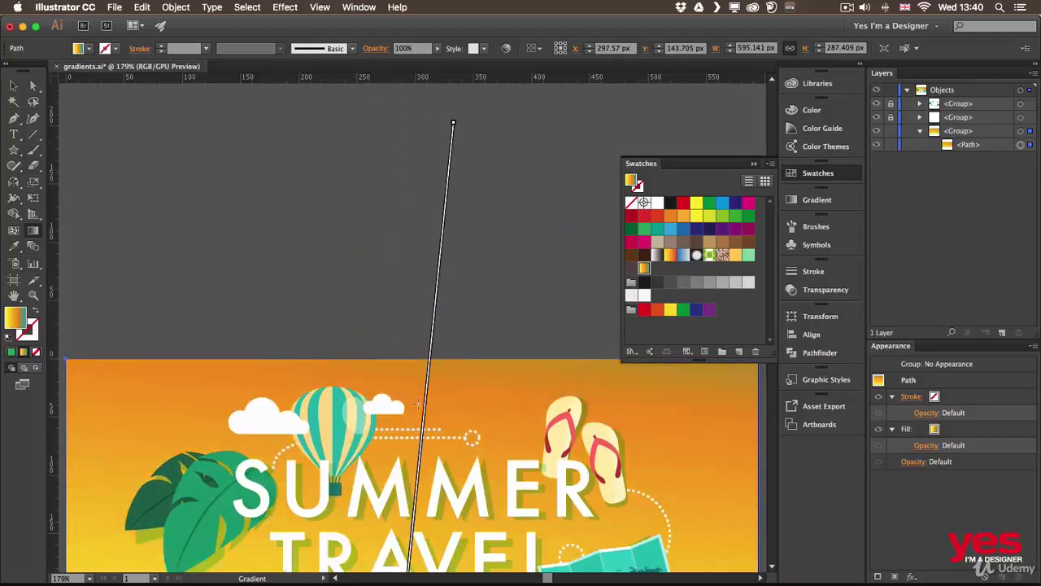
pyautogui.scroll(-5, 418, 403)
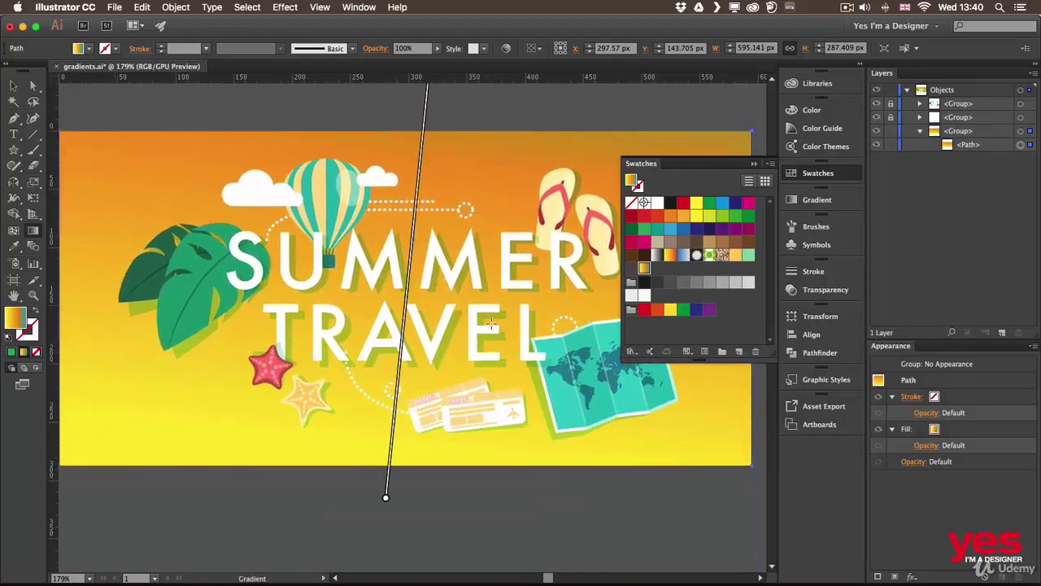
pyautogui.press('super+F9')
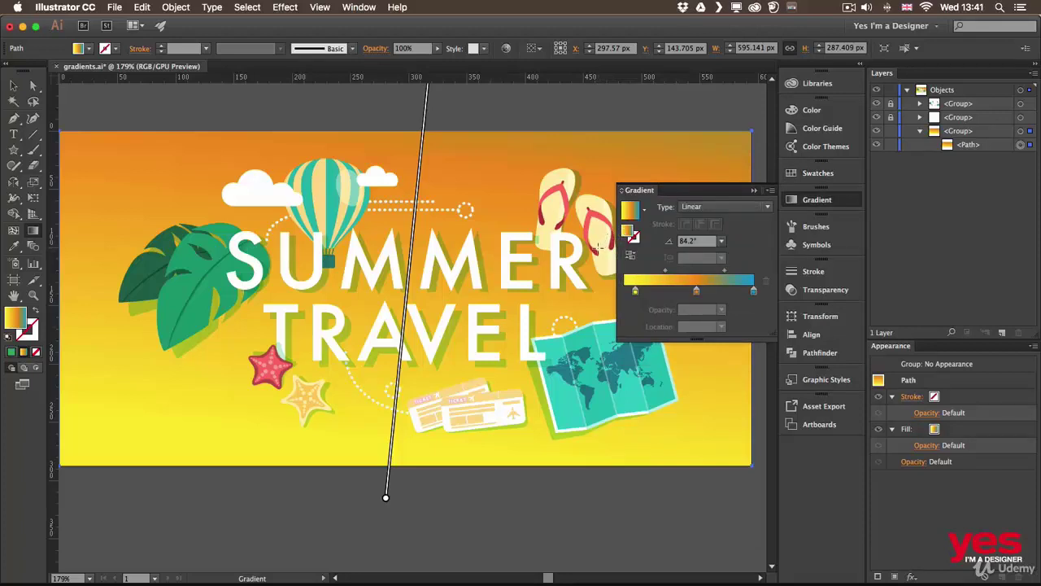
# Draw a circle about 118 px in diameter over the leaves with the Ellipse tool.
pyautogui.press('v')
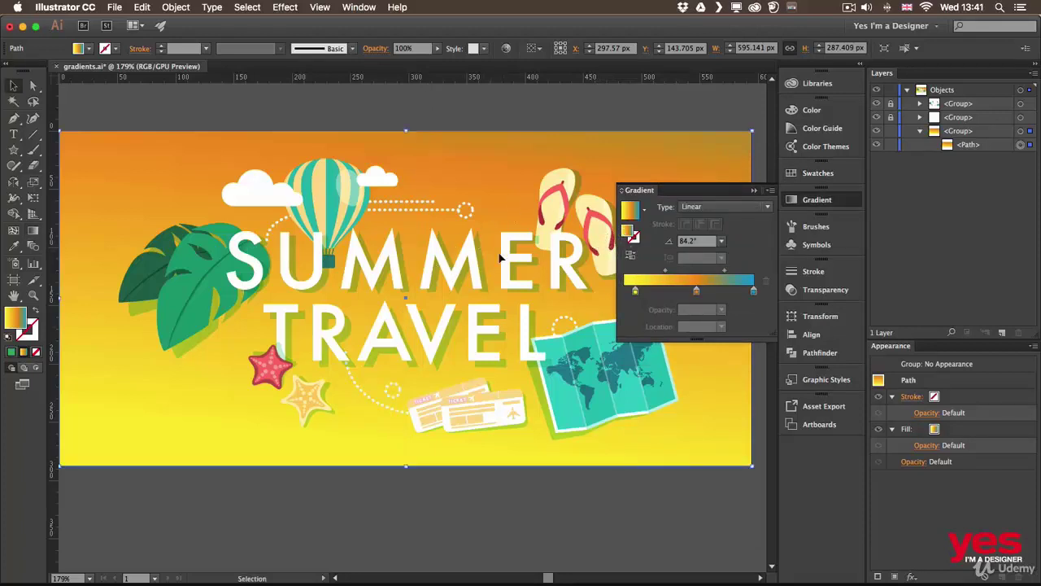
pyautogui.press('l')
pyautogui.moveTo(88, 166); pyautogui.dragTo(226, 305)
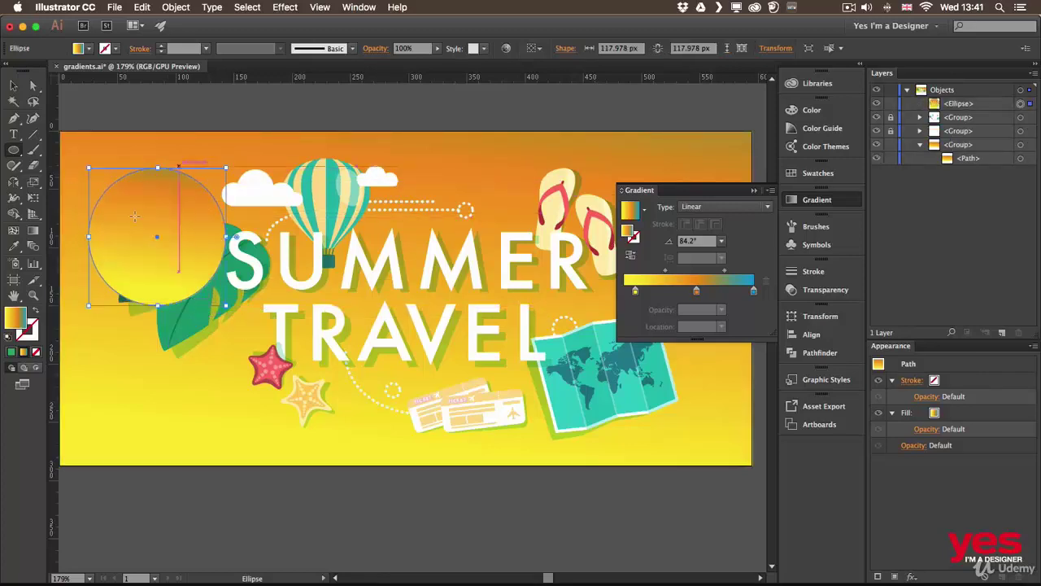
pyautogui.press('v')
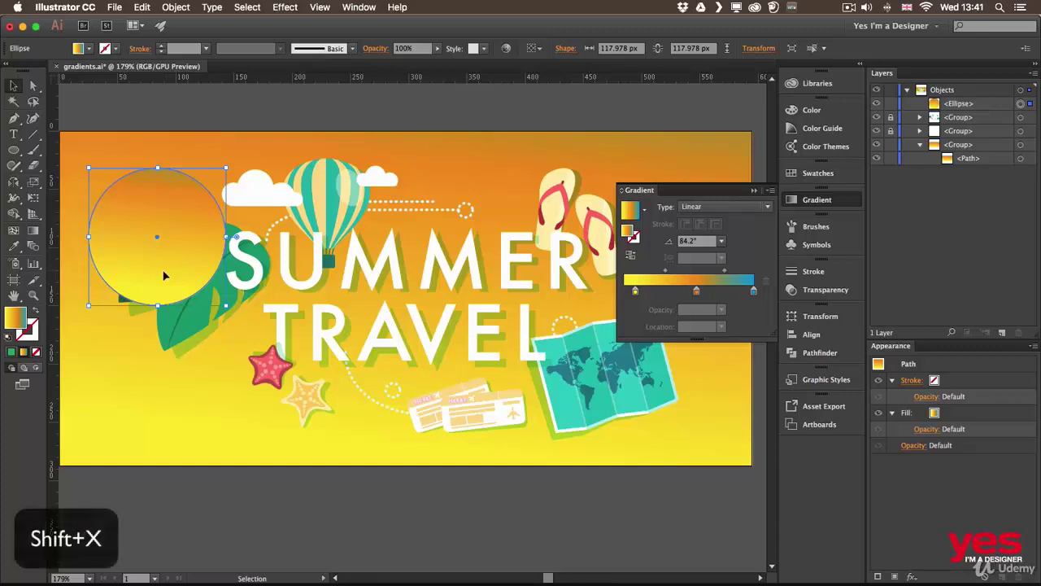
# Swap the circle's fill and stroke so the gradient is on the stroke, and set the stroke weight to 20 pt.
pyautogui.hotkey('shift', 'x')
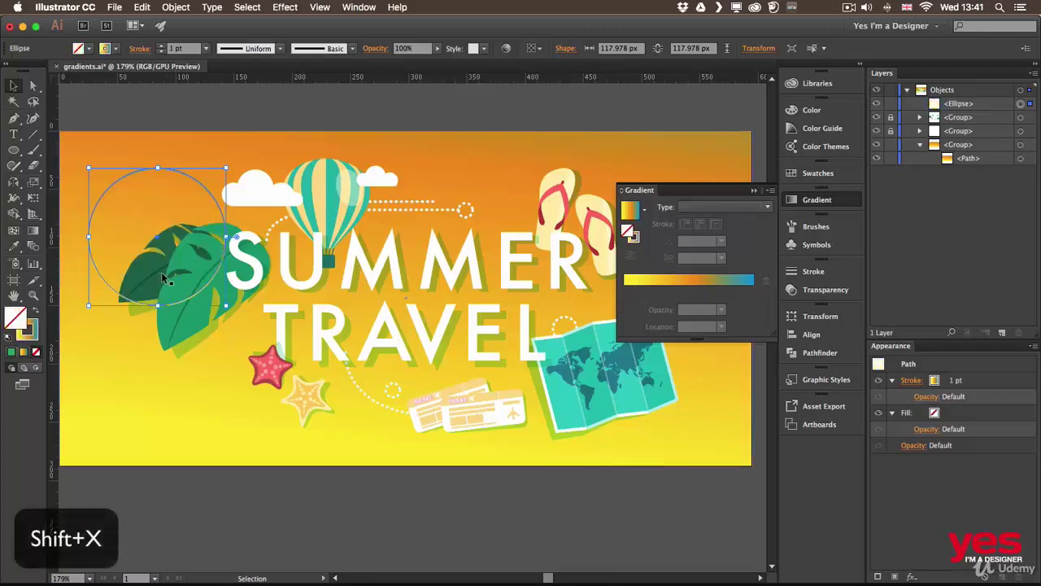
pyautogui.keyDown('shift'); pyautogui.click(161, 46); pyautogui.keyUp('shift')
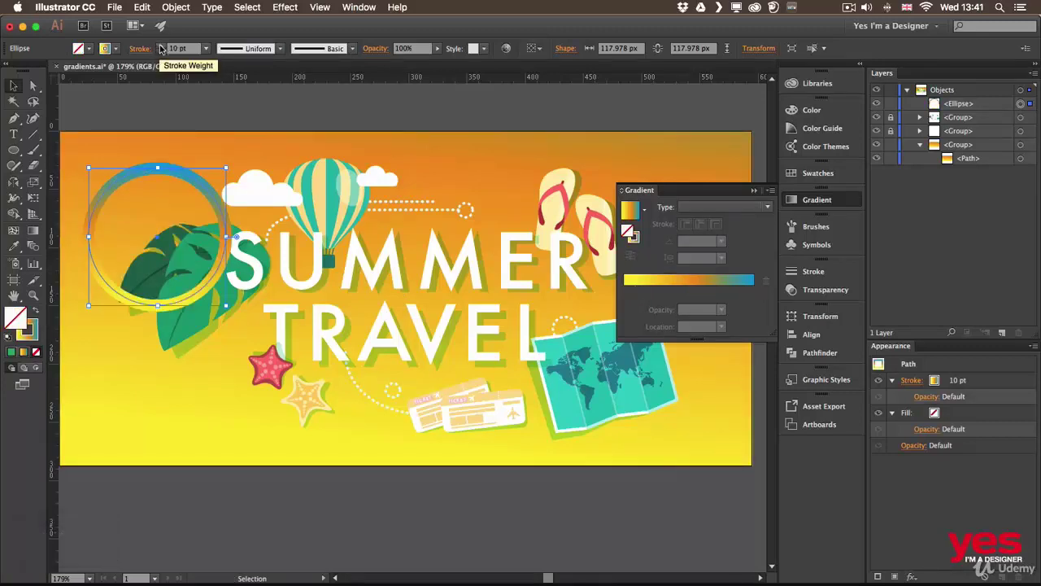
pyautogui.keyDown('shift'); pyautogui.click(160, 46); pyautogui.keyUp('shift')
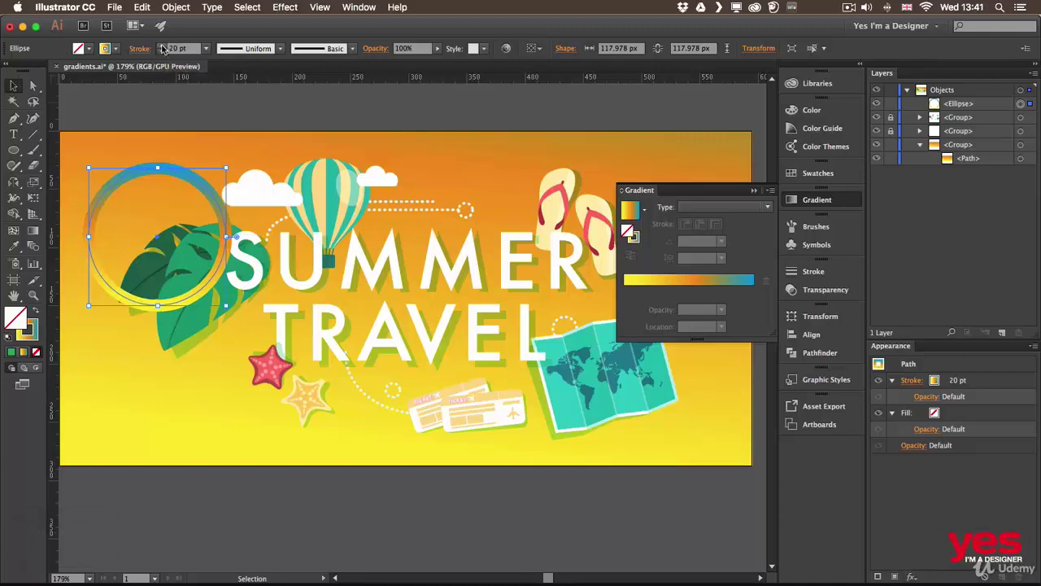
# Undo the accidental background move and place the gradient-stroked ring on the empty canvas to the left of the artboard.
pyautogui.moveTo(208, 203)
pyautogui.mouseDown()
pyautogui.moveTo(235, 309)
pyautogui.moveTo(207, 213)
pyautogui.mouseUp()
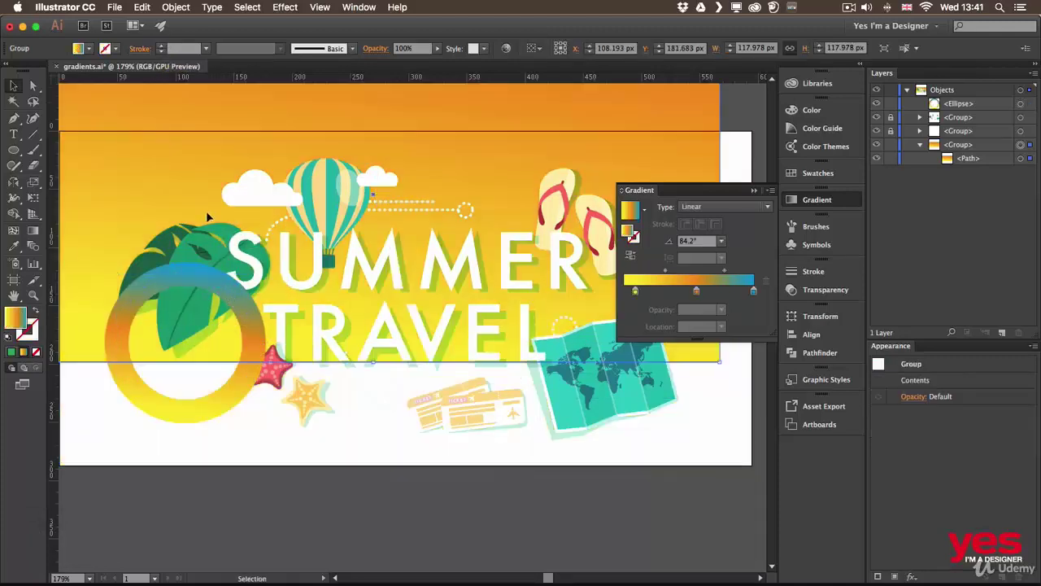
pyautogui.press('super+z')
pyautogui.click(217, 281)
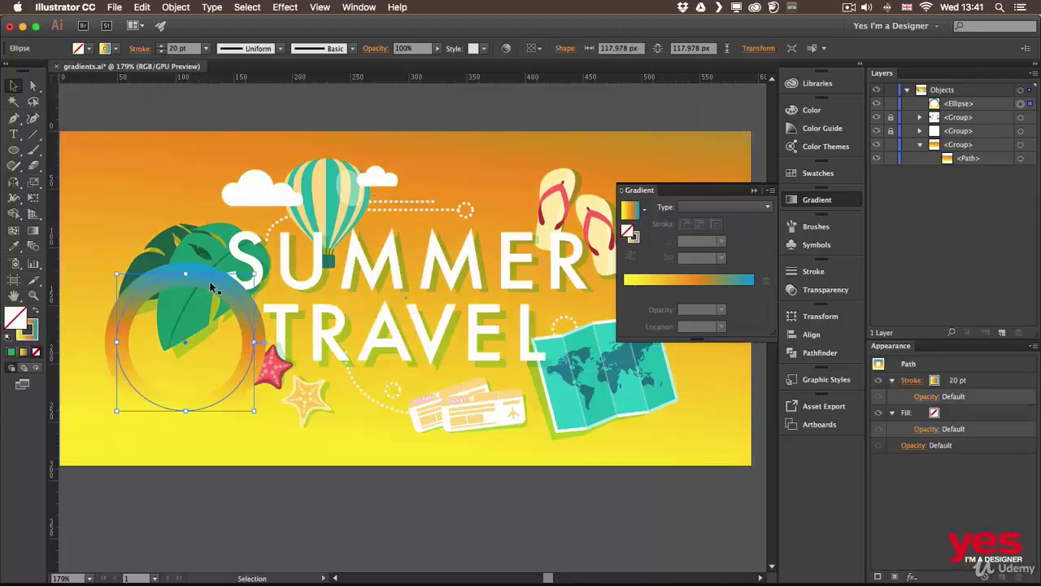
pyautogui.moveTo(216, 280); pyautogui.dragTo(477, 202)
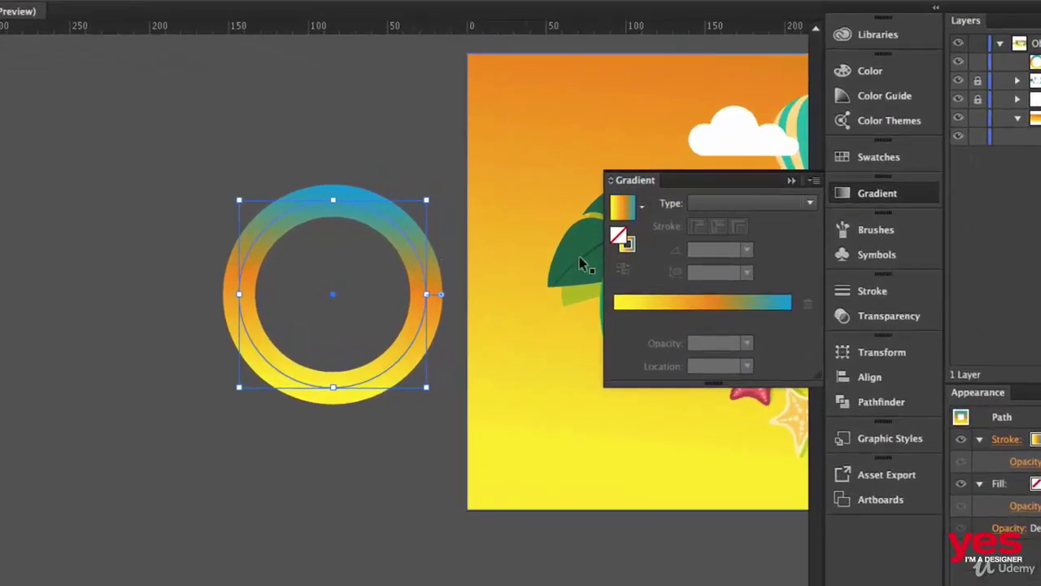
# Target the ring's stroke gradient and compare applying it along and across the stroke before returning it to within the stroke.
pyautogui.click(631, 244)
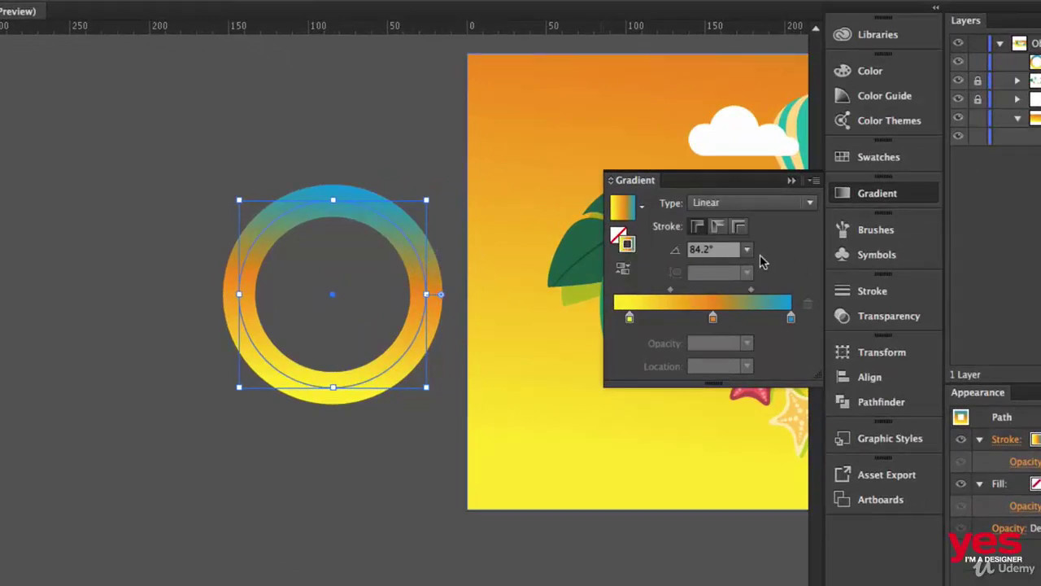
pyautogui.click(719, 229)
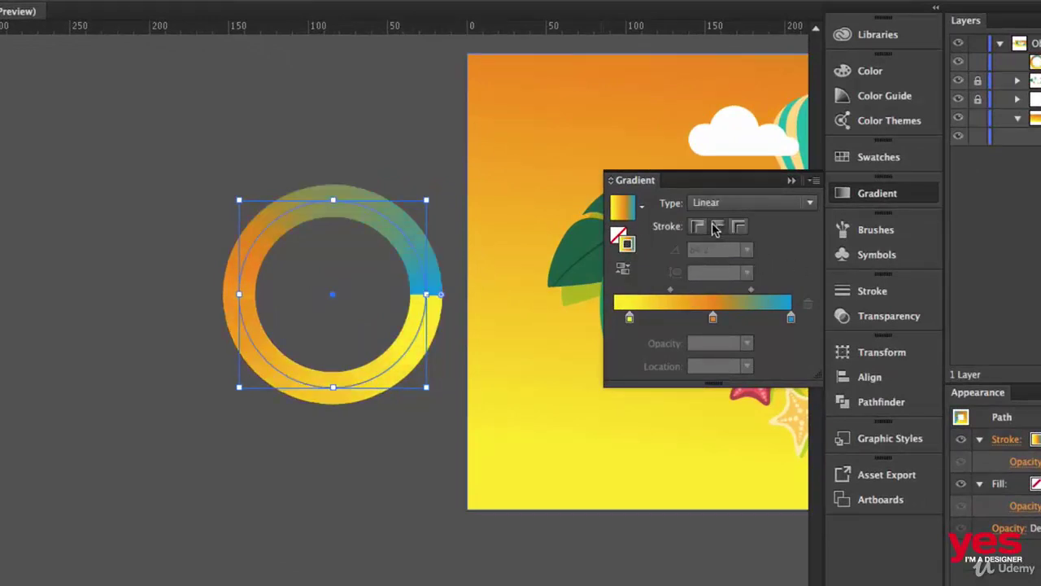
pyautogui.click(740, 229)
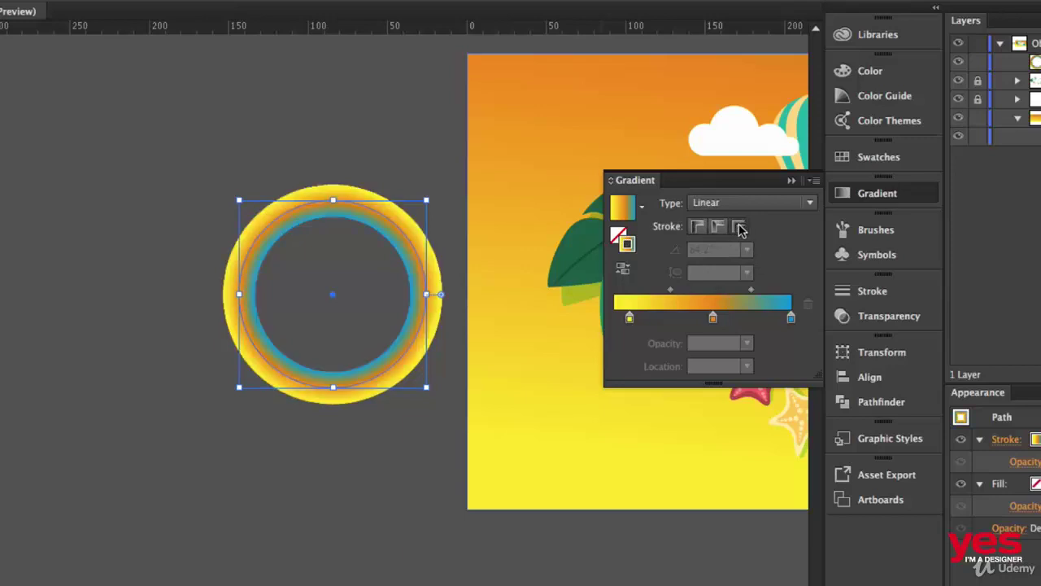
pyautogui.click(698, 228)
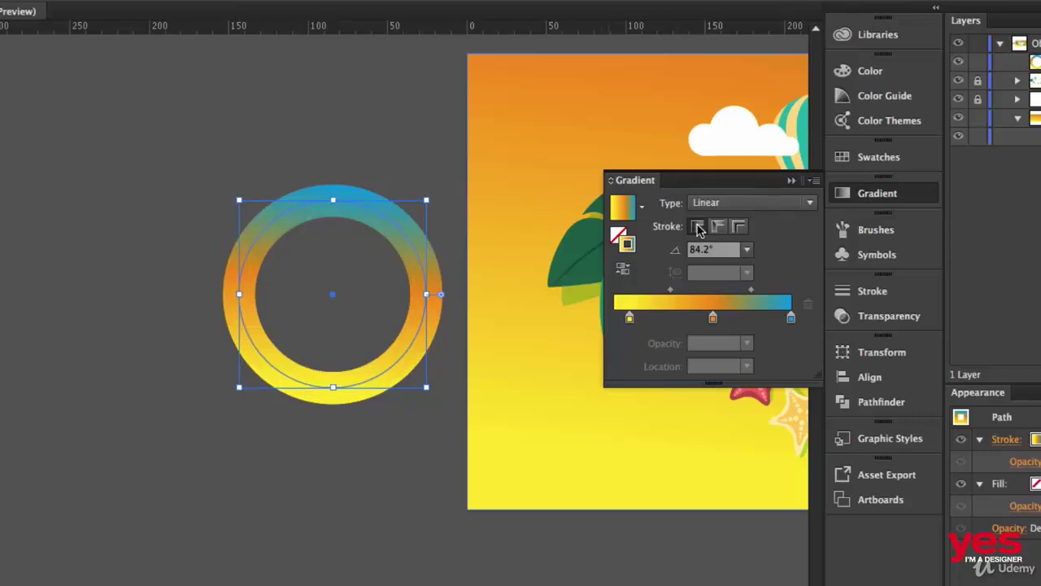
# Try a 135° angle for the ring's linear stroke gradient, and settle on 90°.
pyautogui.press('g')
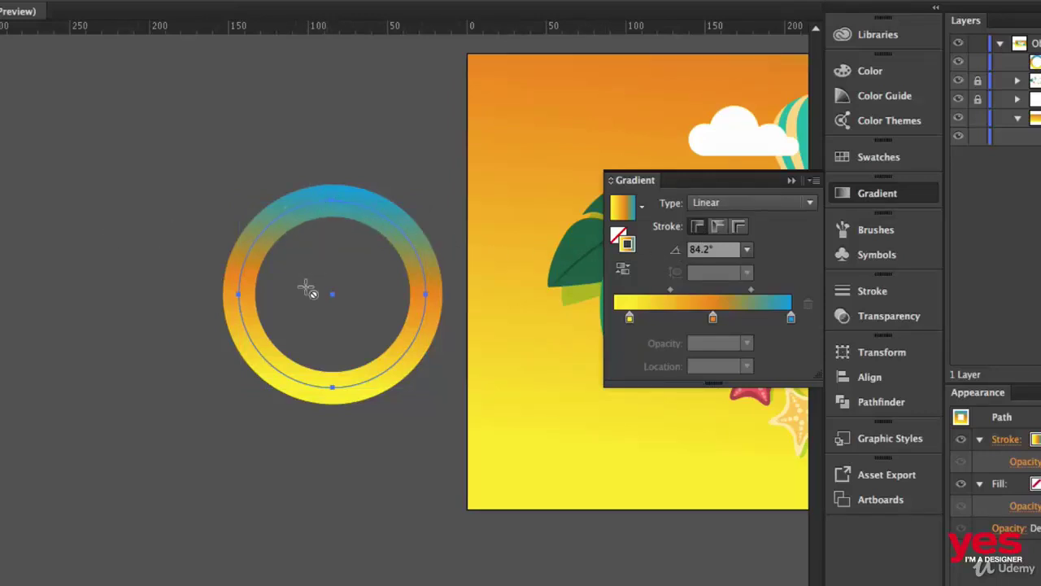
pyautogui.click(747, 249)
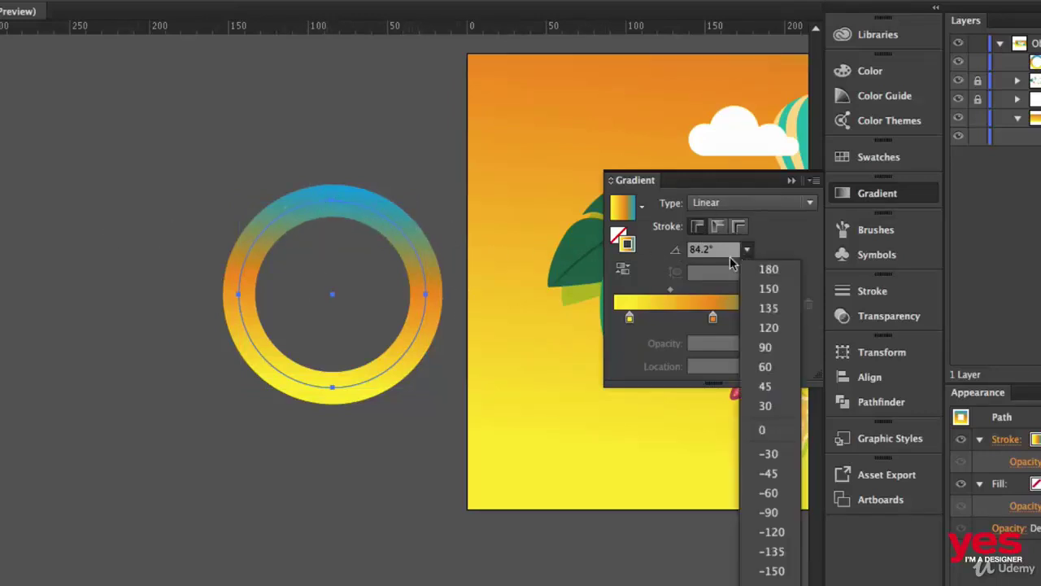
pyautogui.click(768, 309)
pyautogui.click(747, 249)
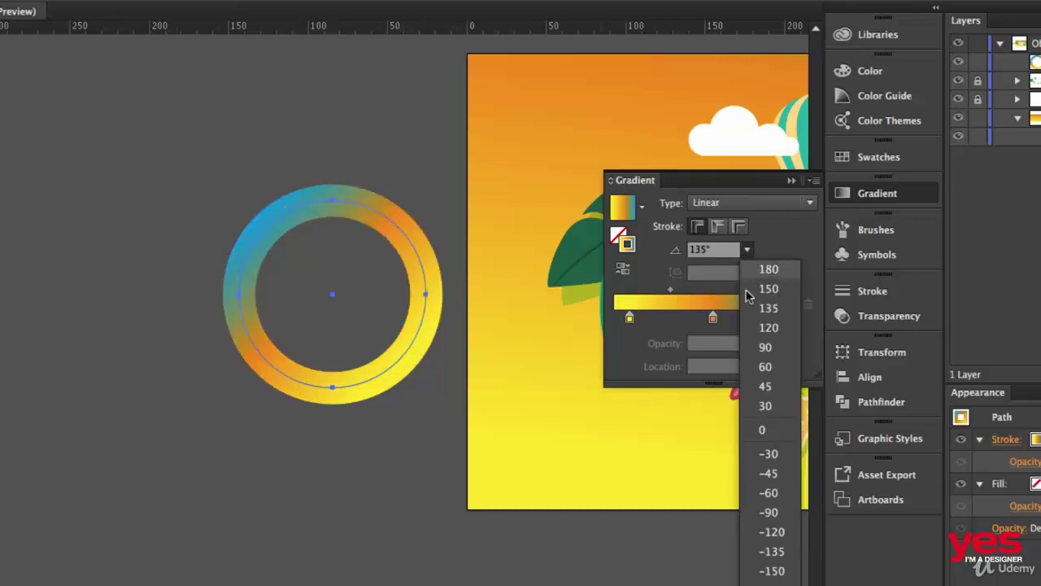
pyautogui.click(767, 347)
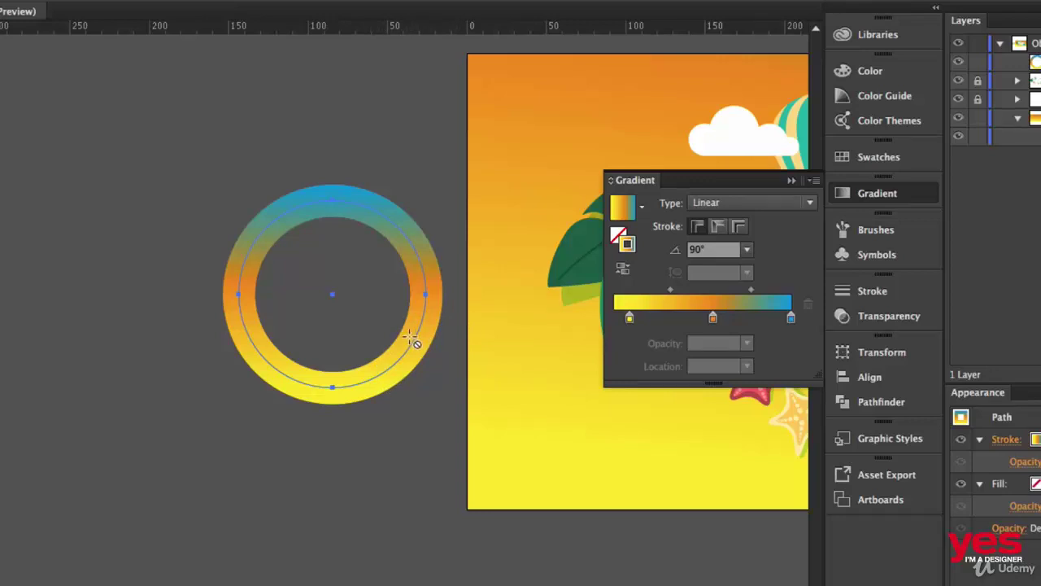
# Cycle the ring's gradient through along, across and within the stroke, and finish with it applied along the stroke.
pyautogui.click(719, 230)
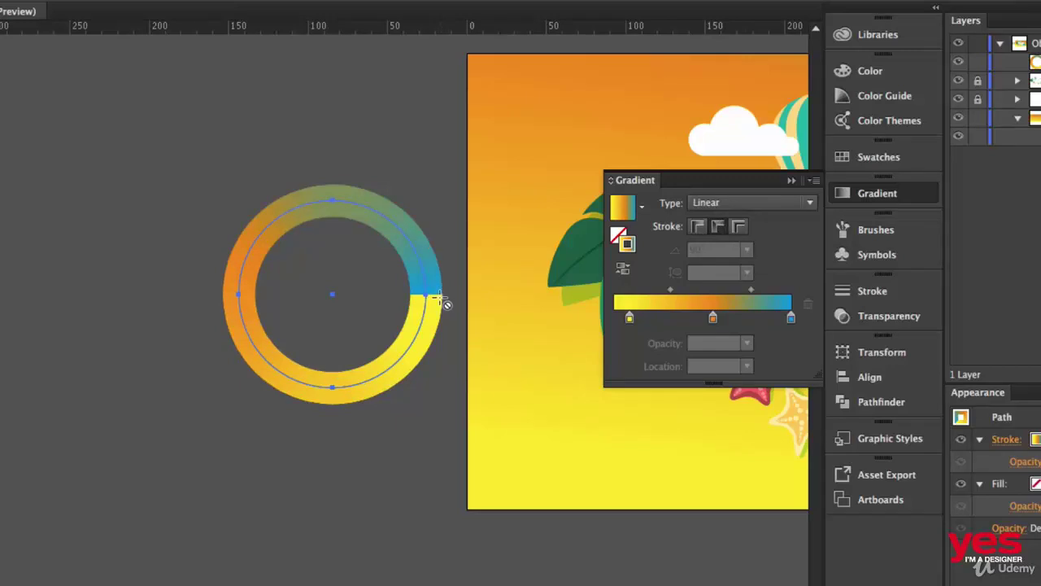
pyautogui.click(738, 230)
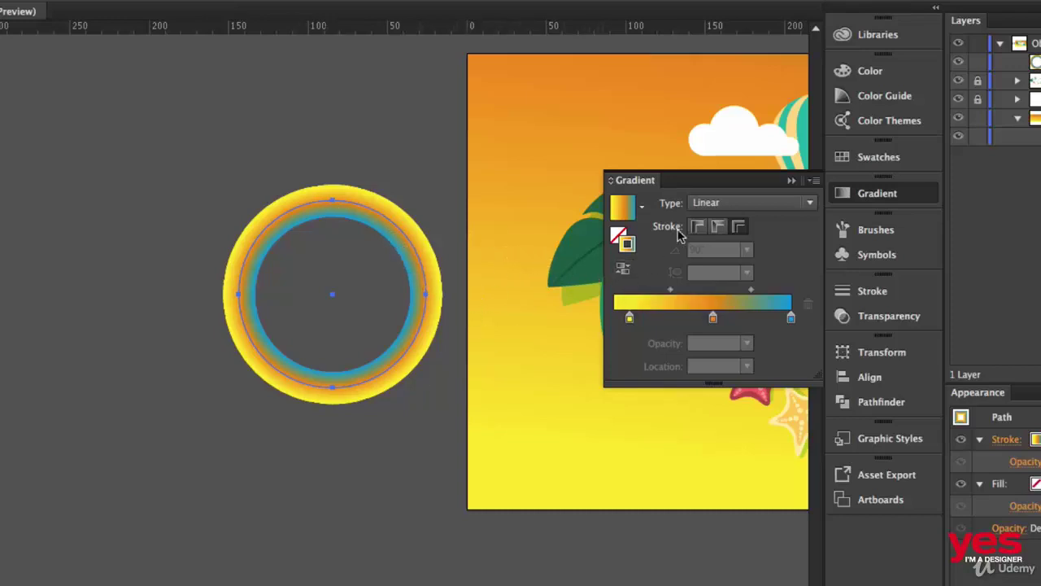
pyautogui.click(697, 226)
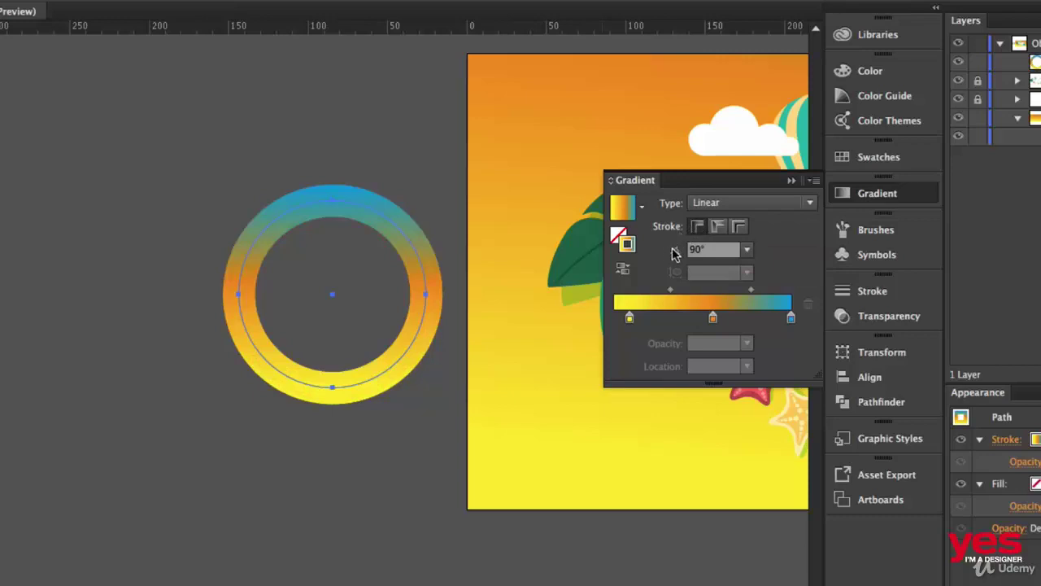
pyautogui.click(718, 227)
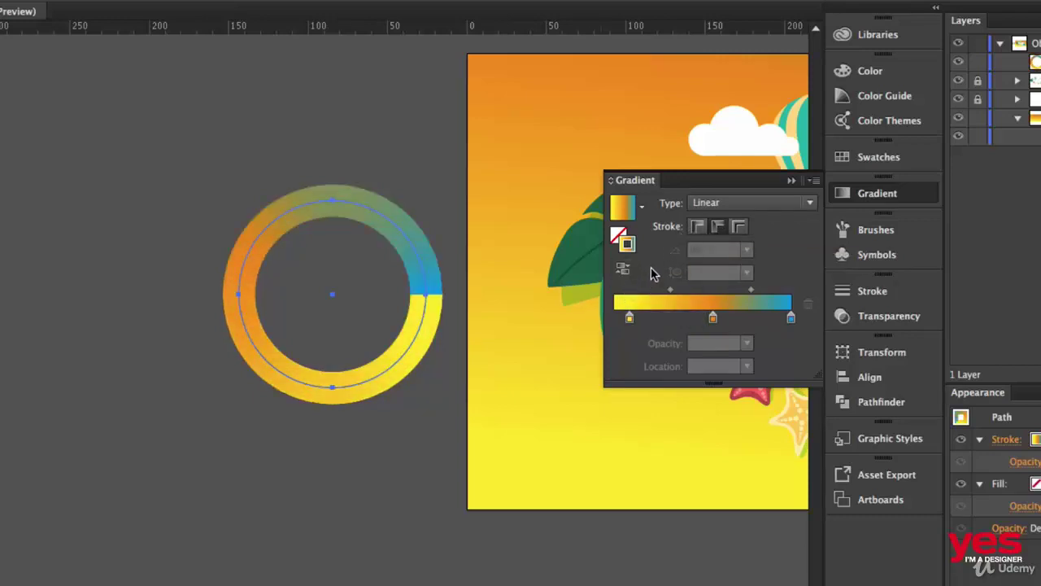
# Duplicate the gradient ring twice and space the three rings in a horizontal row beside the artboard.
pyautogui.press('v')
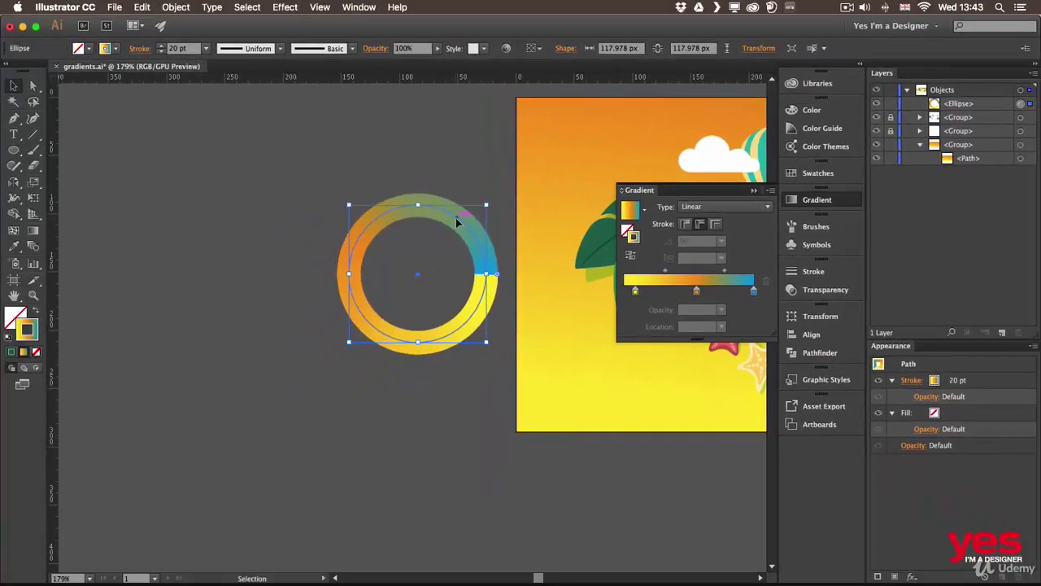
pyautogui.moveTo(419, 225); pyautogui.dragTo(154, 219)
pyautogui.moveTo(307, 244); pyautogui.dragTo(470, 235)
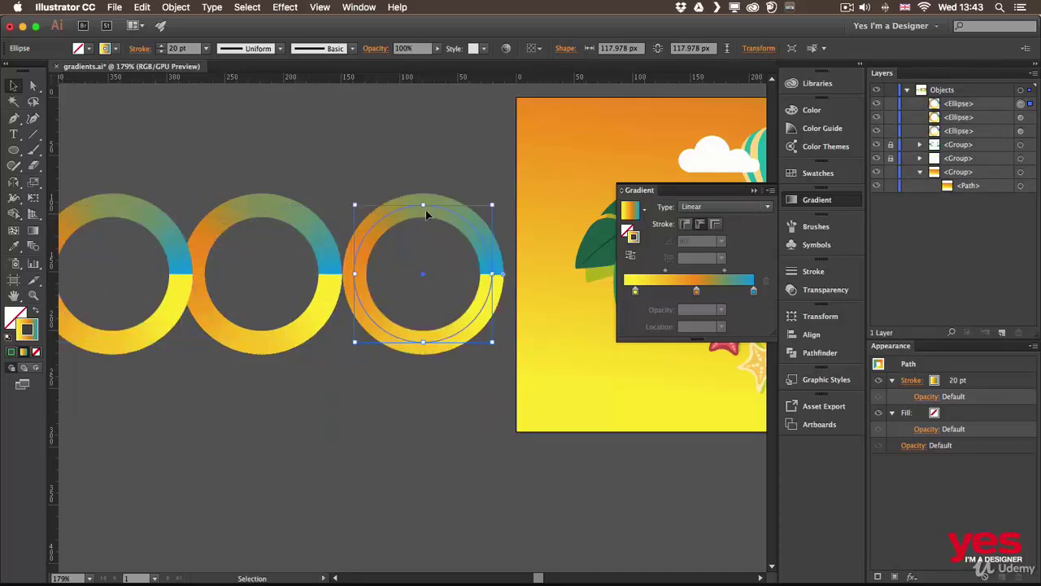
pyautogui.moveTo(426, 210); pyautogui.dragTo(442, 214)
pyautogui.moveTo(283, 224); pyautogui.dragTo(302, 214)
pyautogui.hscroll(-5, 342, 187)
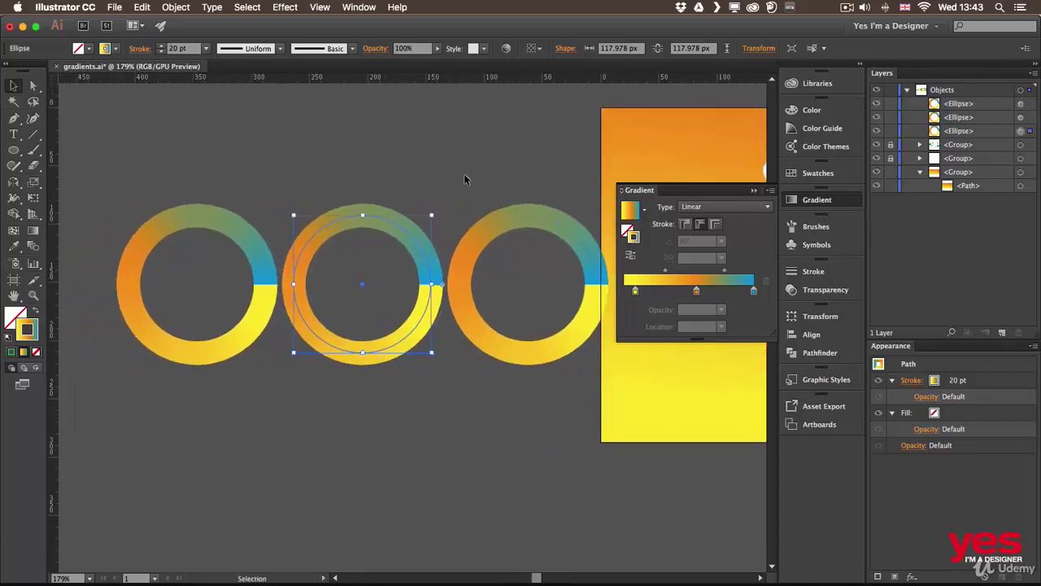
# Apply the gradient within the stroke on the ring farthest from the artboard, and select the middle ring.
pyautogui.click(244, 244)
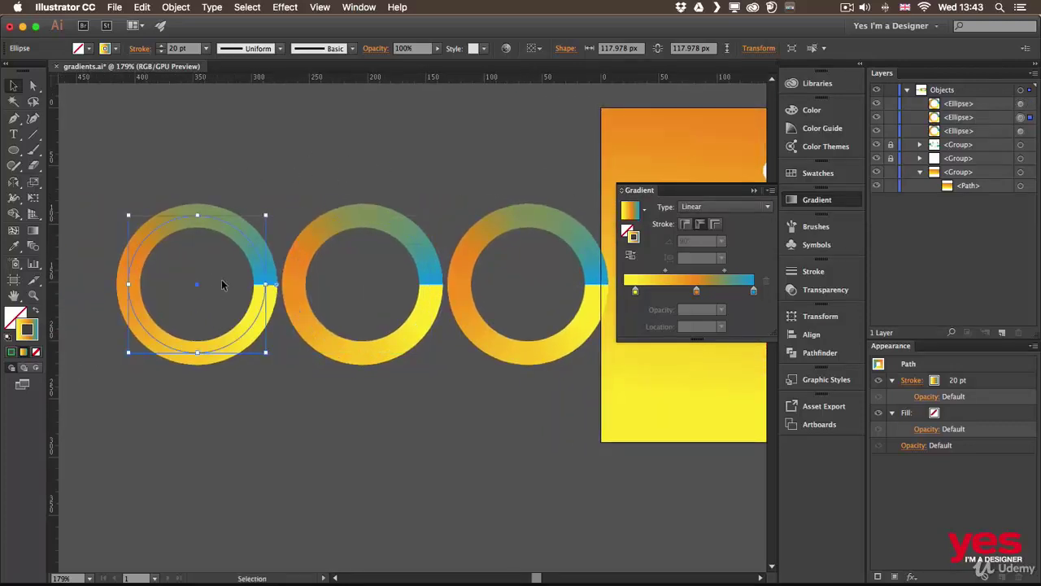
pyautogui.click(685, 226)
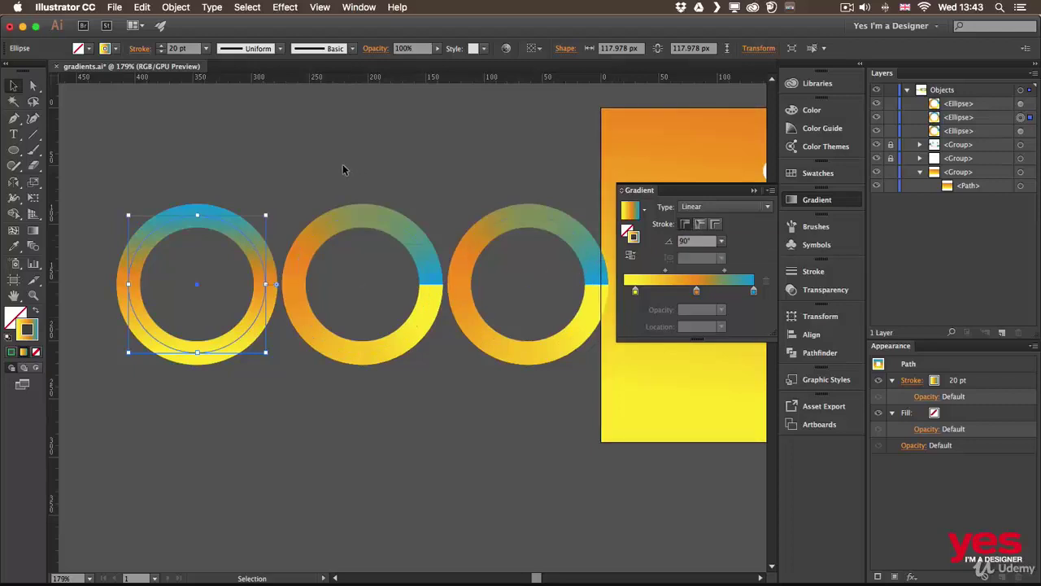
pyautogui.click(399, 344)
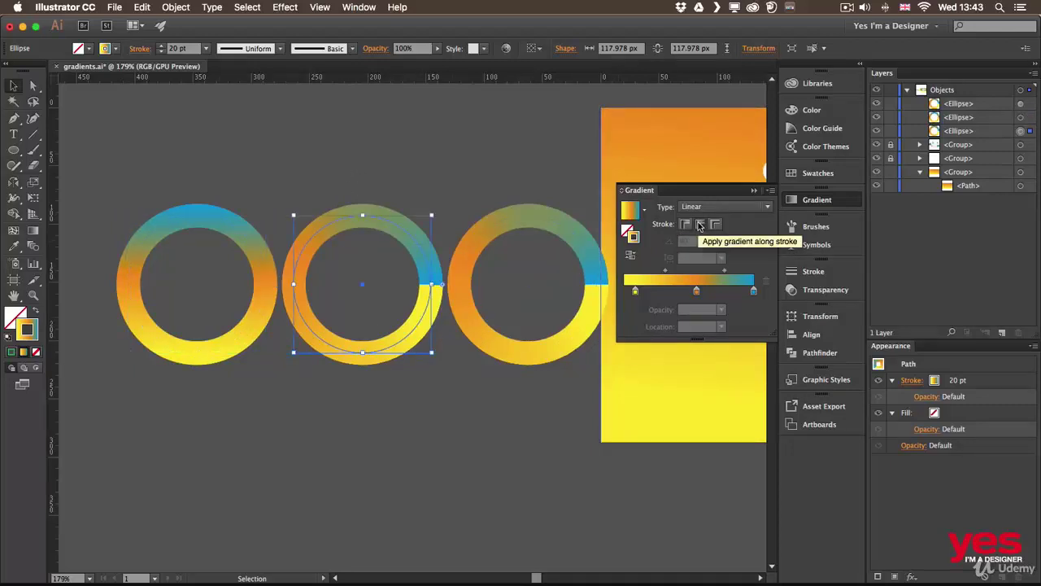
# Apply the gradient along the stroke on the middle ring and across the stroke on the rightmost ring.
pyautogui.click(699, 225)
pyautogui.click(534, 342)
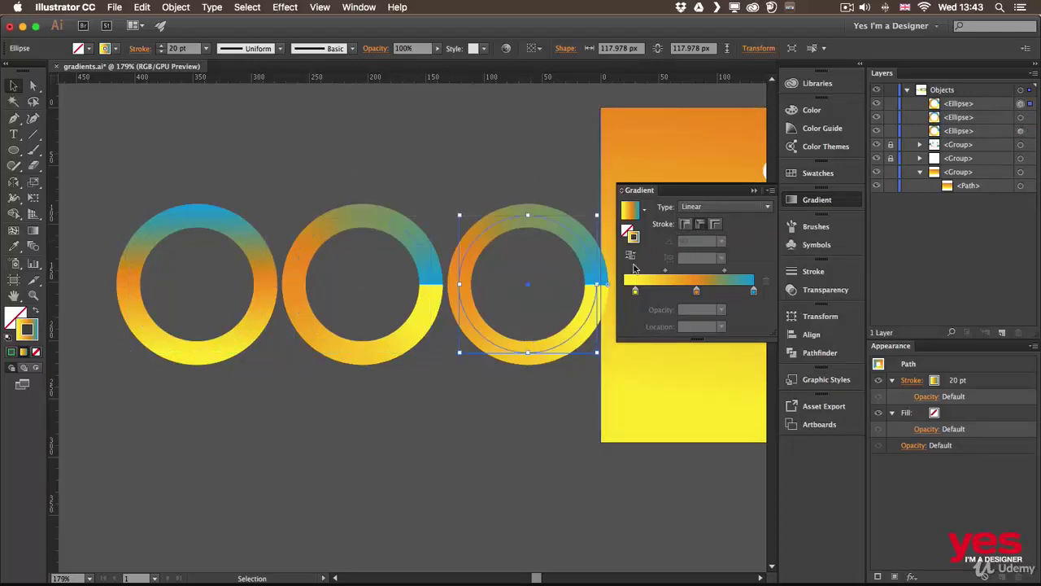
pyautogui.click(718, 226)
pyautogui.click(268, 173)
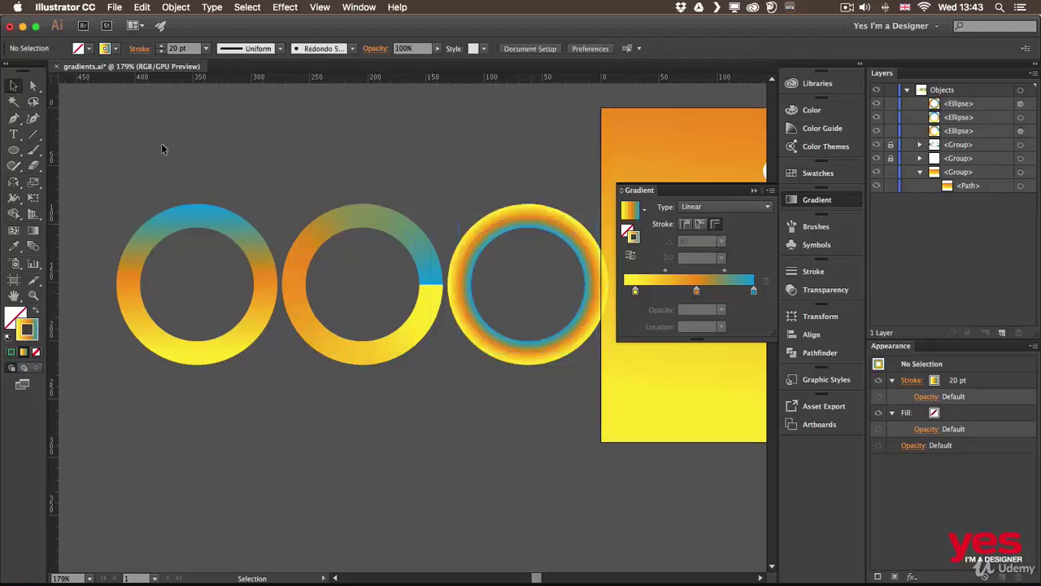
# Set the stroke weight of all three gradient rings to 40 pt.
pyautogui.moveTo(505, 416); pyautogui.dragTo(245, 130)
pyautogui.keyDown('shift'); pyautogui.click(161, 47); pyautogui.keyUp('shift')
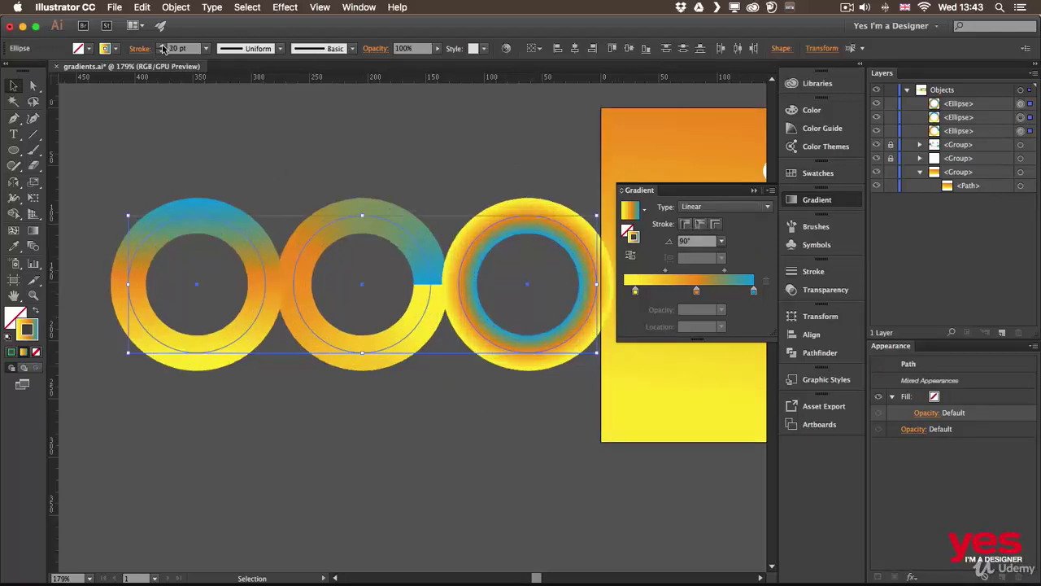
pyautogui.keyDown('shift'); pyautogui.click(162, 47); pyautogui.keyUp('shift')
pyautogui.click(289, 147)
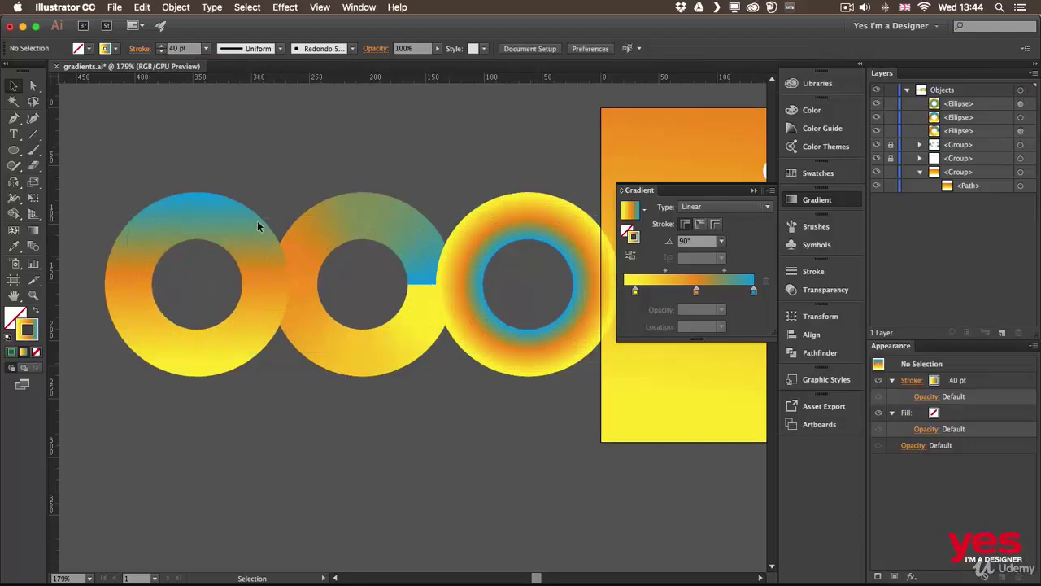
pyautogui.click(205, 218)
pyautogui.moveTo(188, 215); pyautogui.dragTo(156, 214)
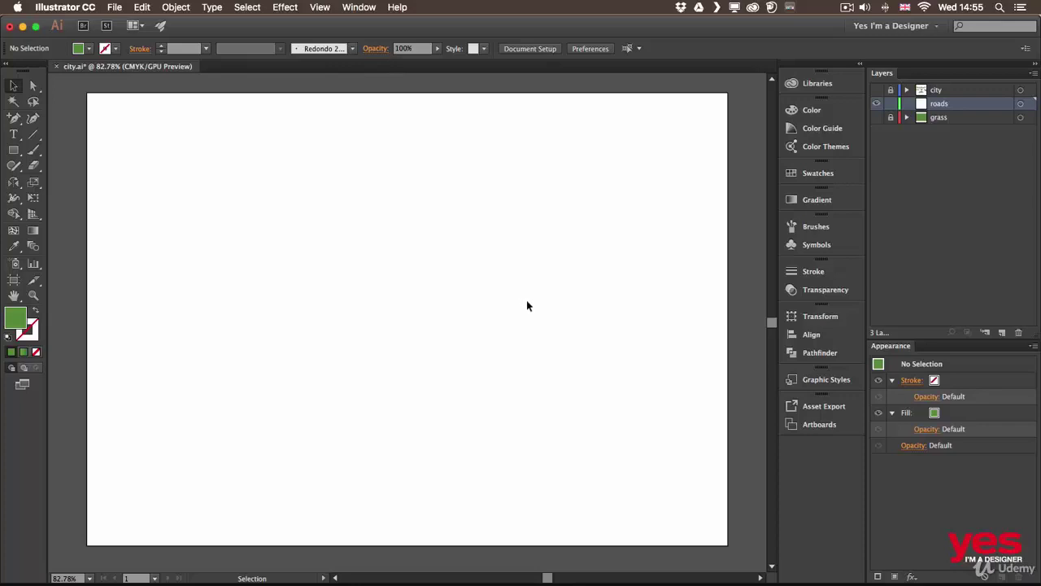
# Draw a rectangle about 81 × 97 mm on the roads layer, left of the artboard's centre, and fill it light blue.
pyautogui.click(13, 149)
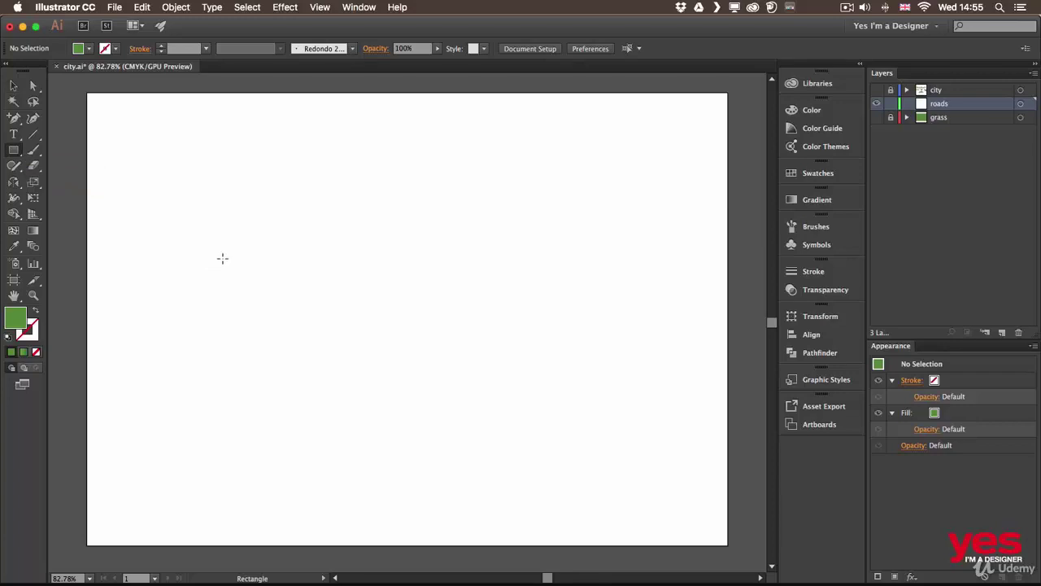
pyautogui.moveTo(238, 220)
pyautogui.mouseDown()
pyautogui.moveTo(256, 289)
pyautogui.moveTo(362, 367)
pyautogui.mouseUp()
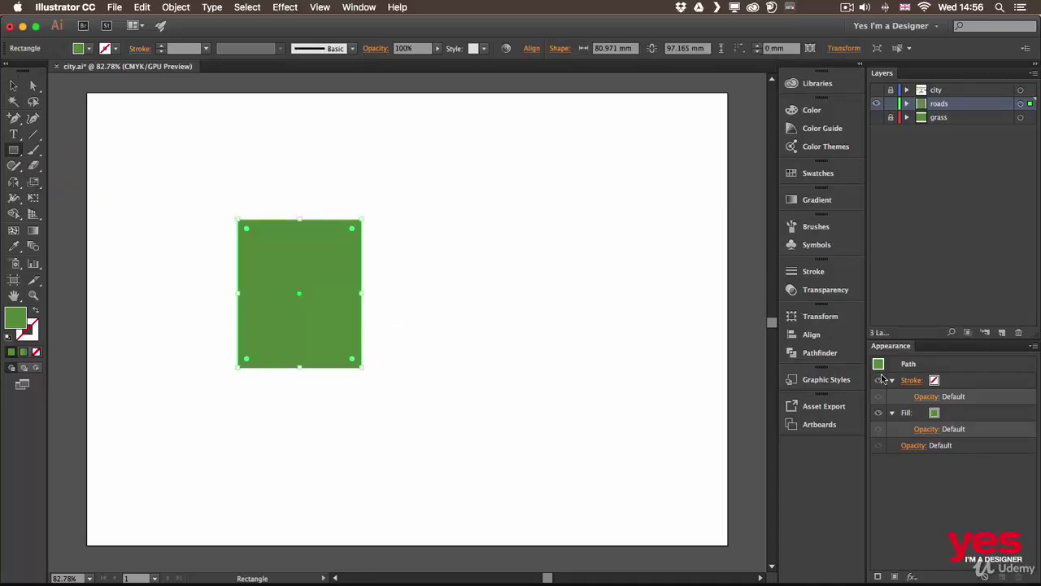
pyautogui.moveTo(926, 339); pyautogui.dragTo(933, 235)
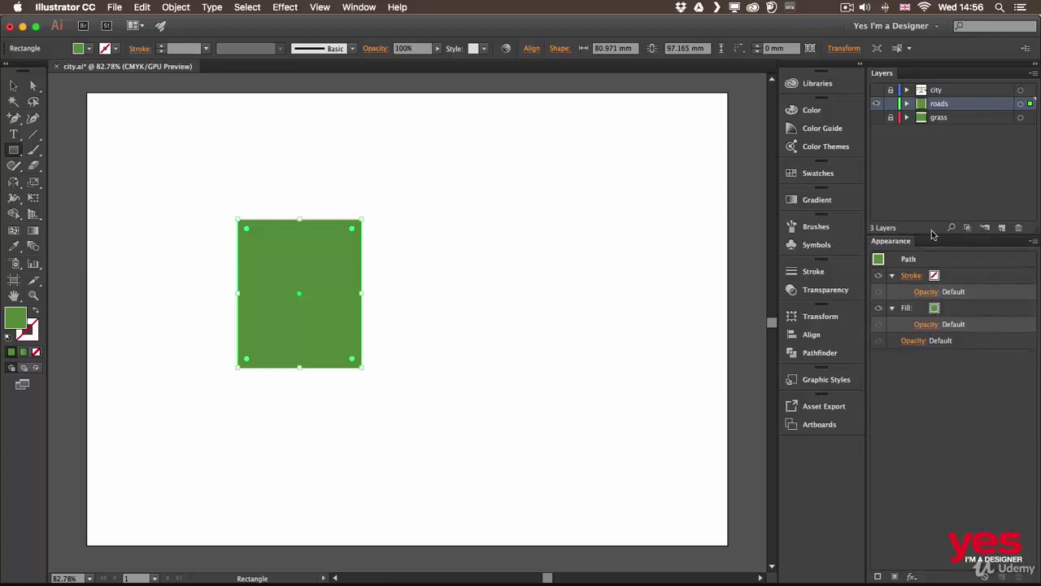
pyautogui.click(935, 313)
pyautogui.click(935, 314)
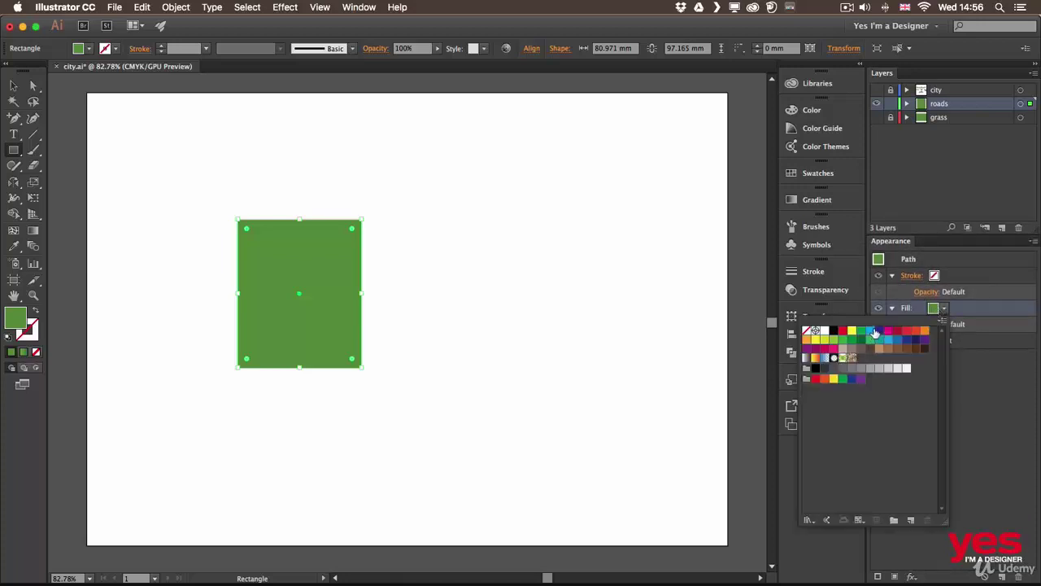
pyautogui.click(869, 331)
# Give the blue rectangle a red stroke with a weight of 10 pt.
pyautogui.click(935, 277)
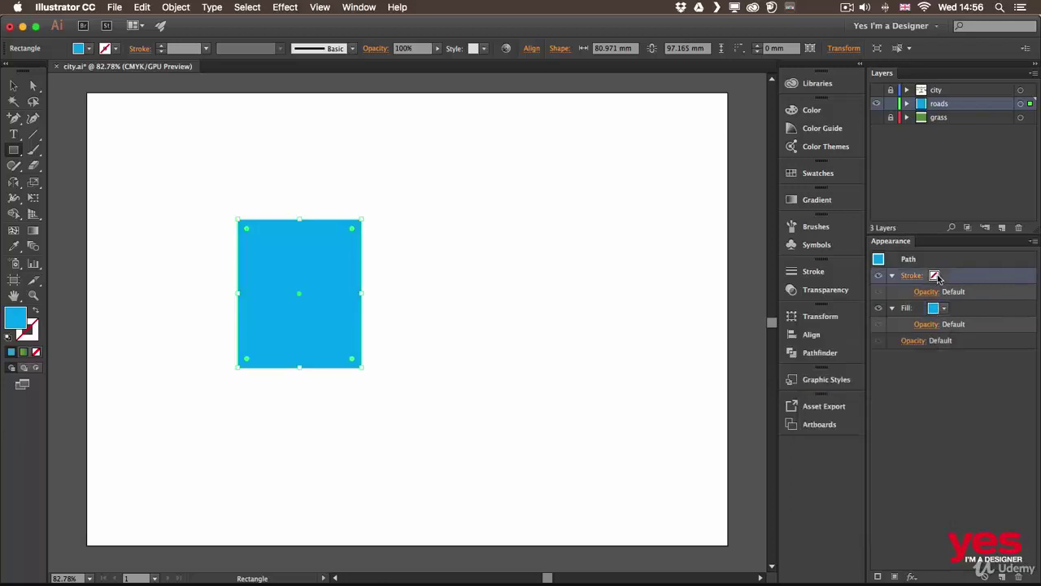
pyautogui.click(935, 277)
pyautogui.click(909, 301)
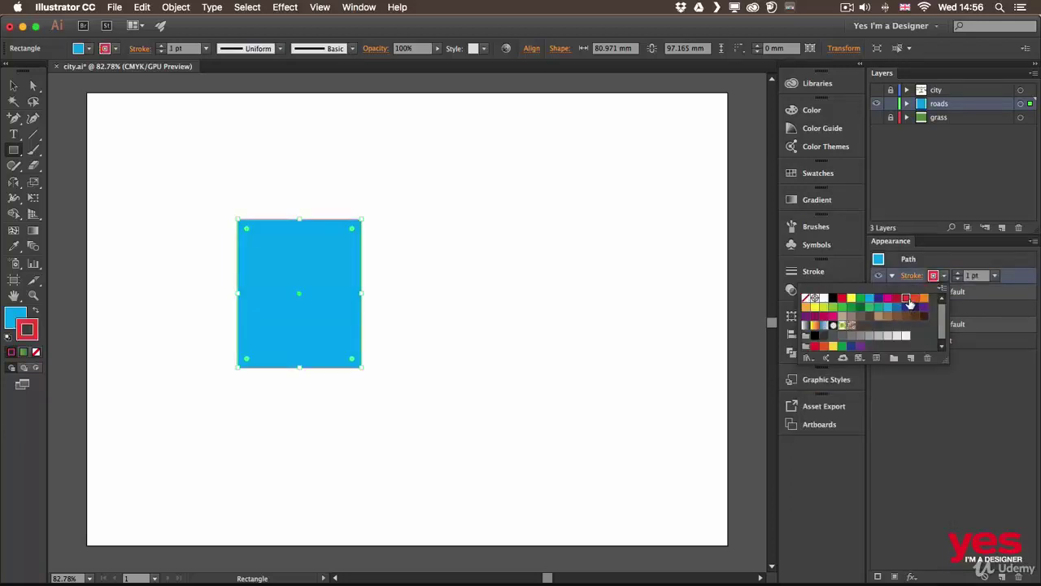
pyautogui.click(958, 274)
pyautogui.click(958, 273)
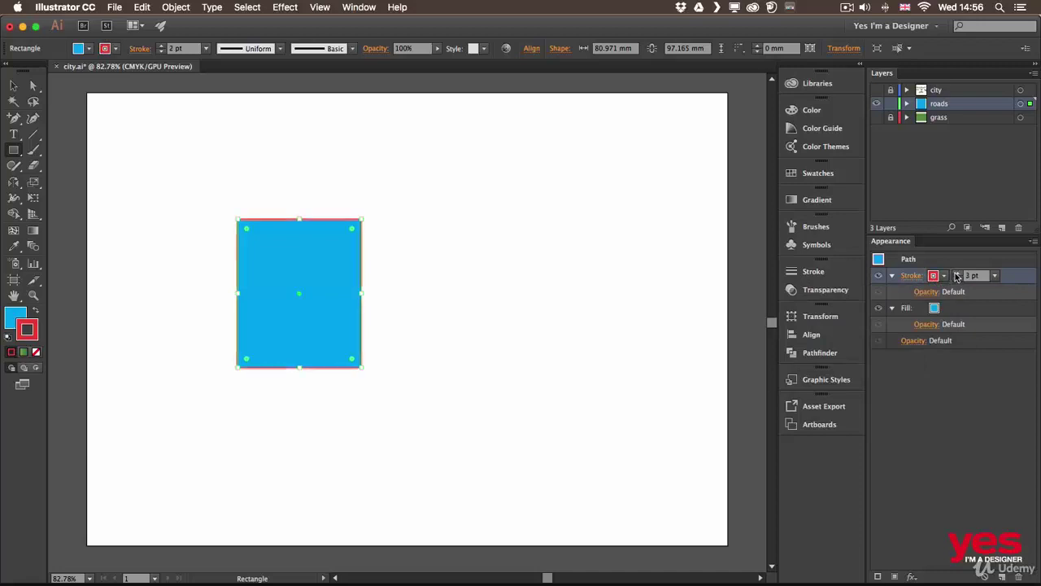
pyautogui.click(958, 273)
pyautogui.click(958, 273)
pyautogui.click(958, 274)
pyautogui.click(957, 273)
pyautogui.click(958, 274)
pyautogui.click(958, 274)
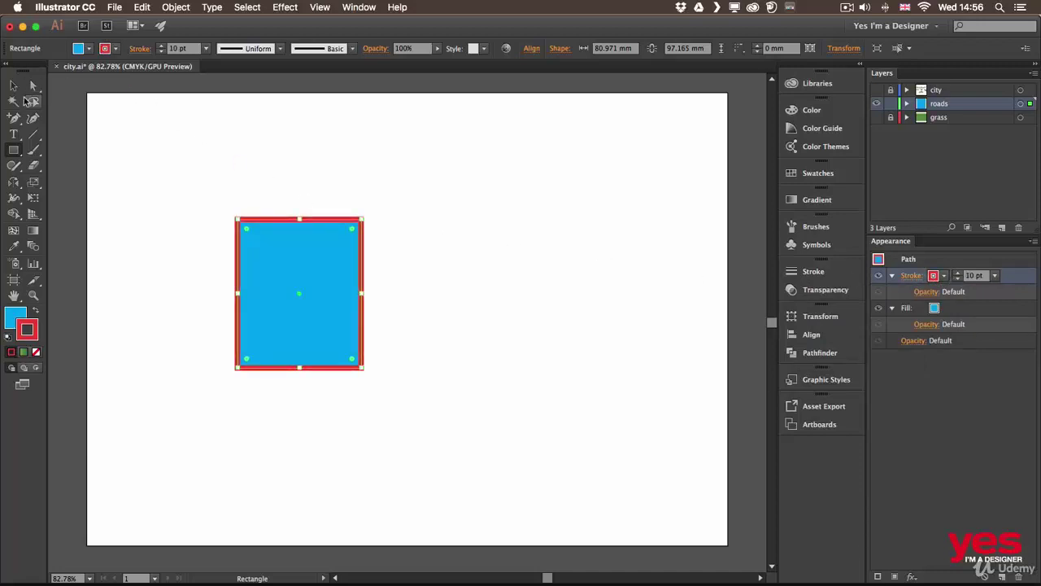
# Move the rectangle to the right side of the artboard.
pyautogui.click(13, 85)
pyautogui.moveTo(288, 249); pyautogui.dragTo(617, 279)
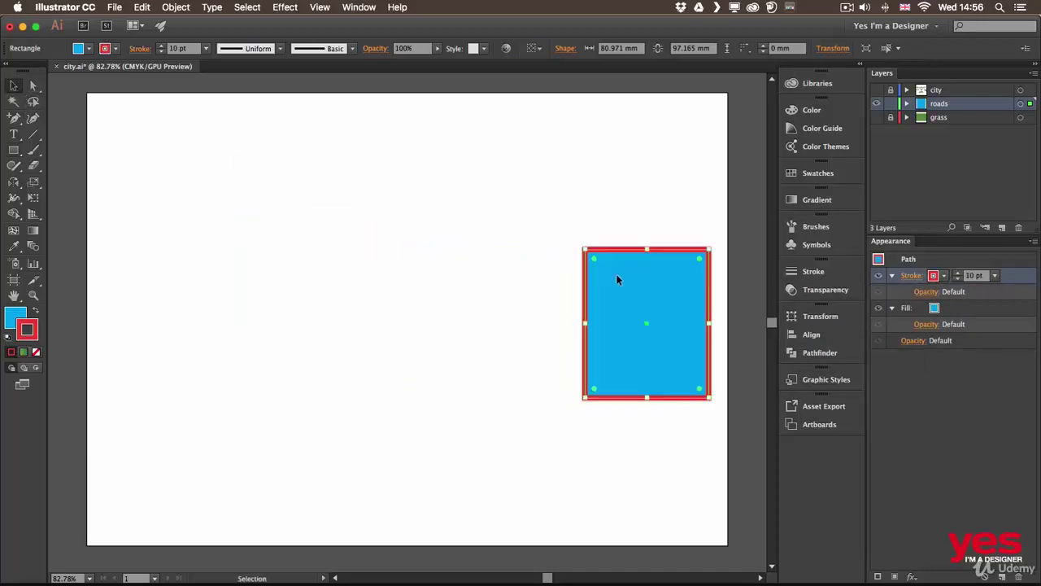
pyautogui.moveTo(685, 280); pyautogui.dragTo(675, 279)
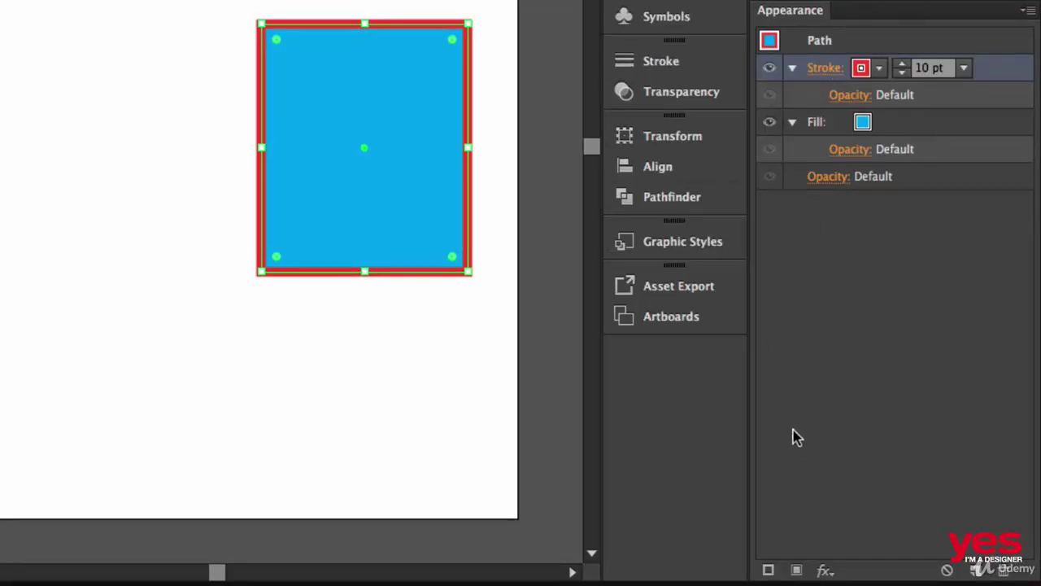
# Add a second stroke above the rectangle's red one, coloured yellow with a weight of 19 pt.
pyautogui.click(770, 572)
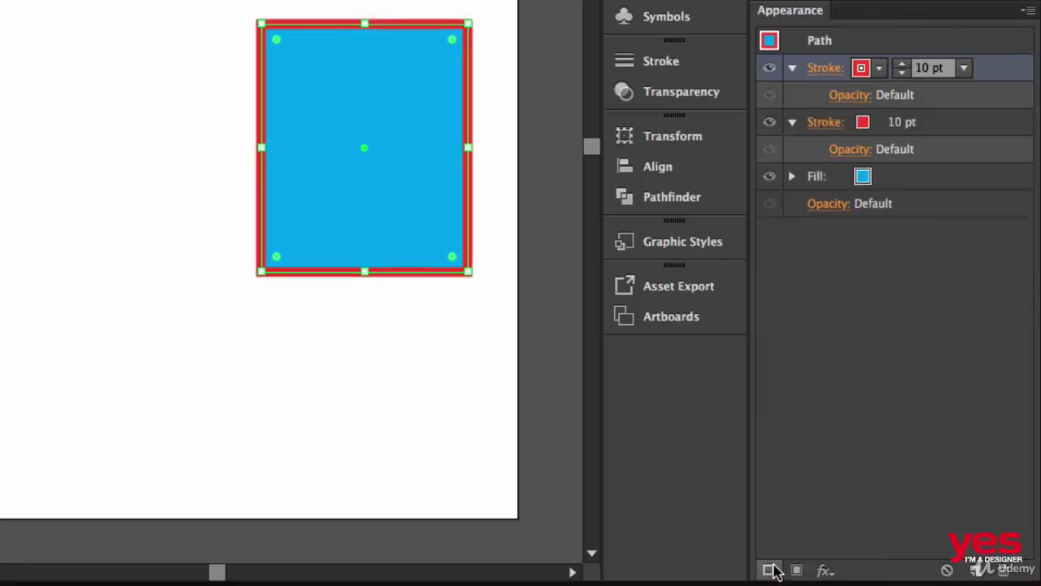
pyautogui.click(878, 68)
pyautogui.click(724, 107)
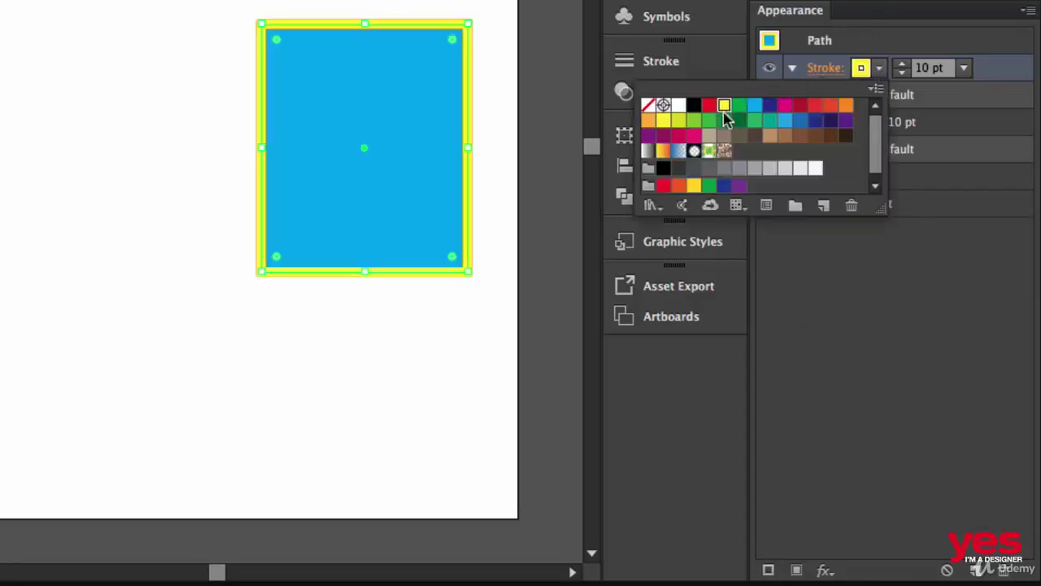
pyautogui.click(901, 64)
pyautogui.click(902, 65)
pyautogui.click(902, 64)
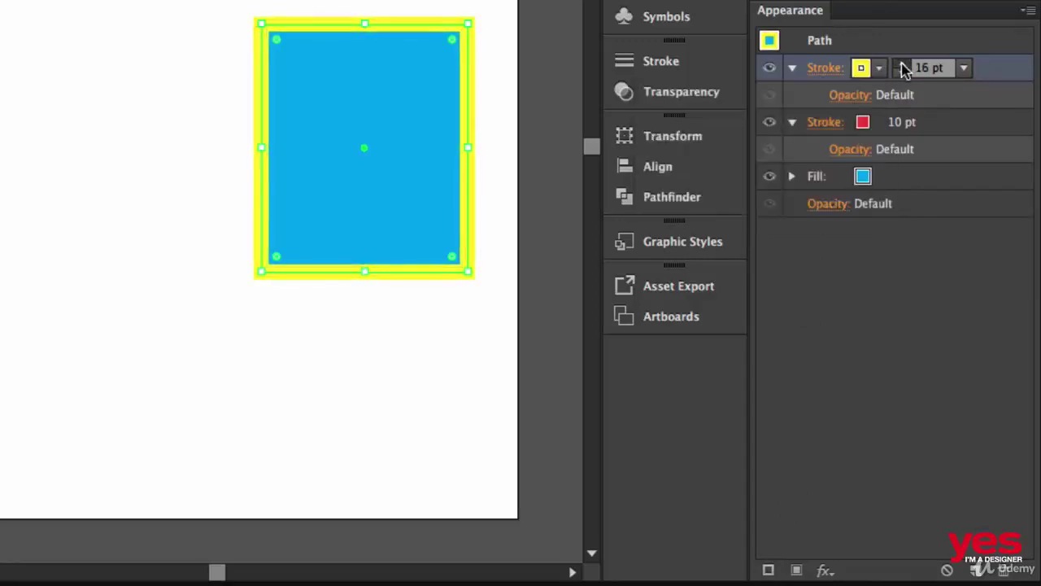
pyautogui.click(902, 65)
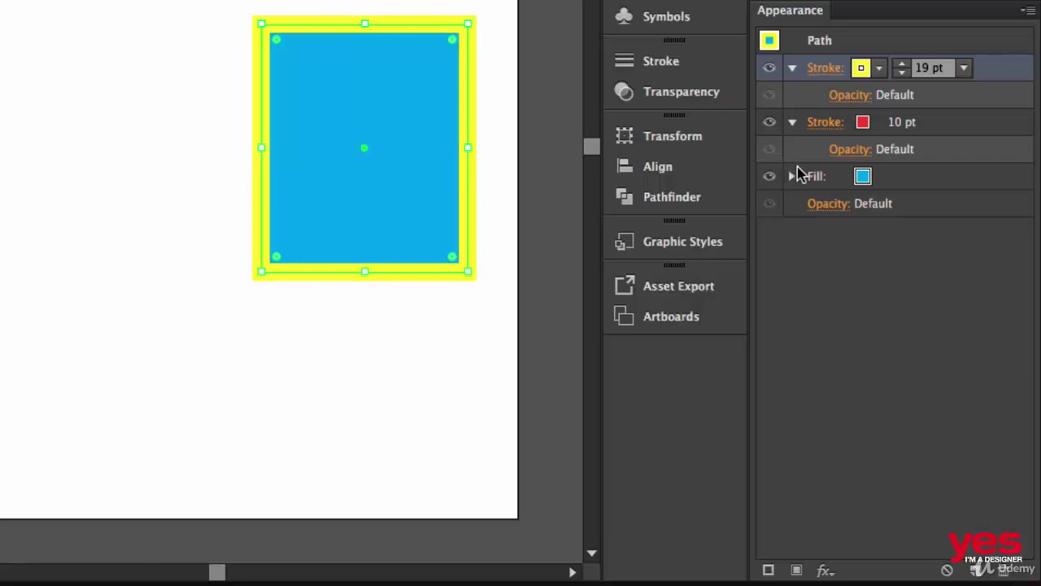
# Recolour the rectangle's 19 pt stroke from the swatches, trying light blue and settling on light green.
pyautogui.click(862, 70)
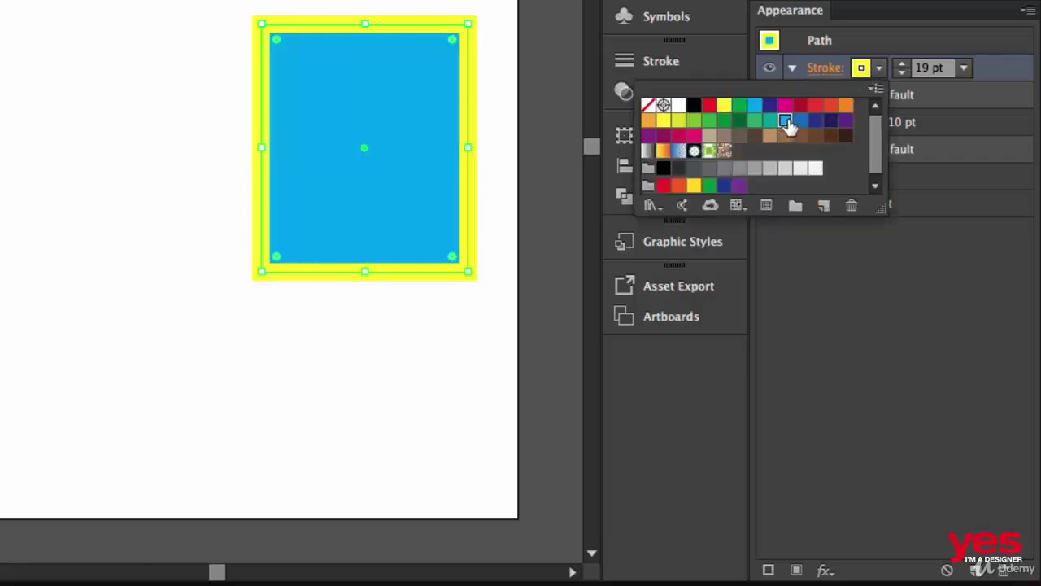
pyautogui.click(785, 120)
pyautogui.click(693, 122)
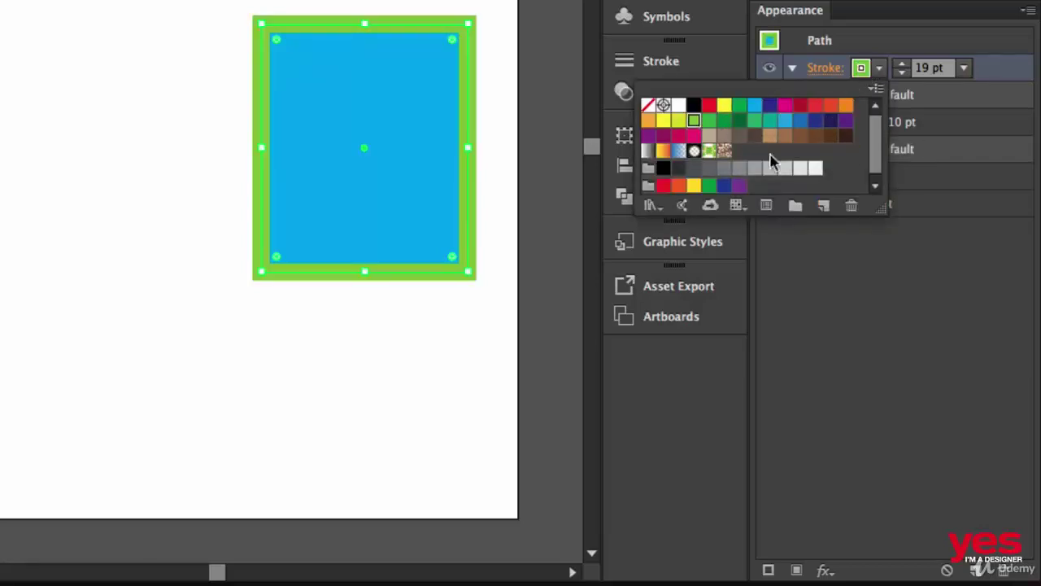
pyautogui.click(864, 274)
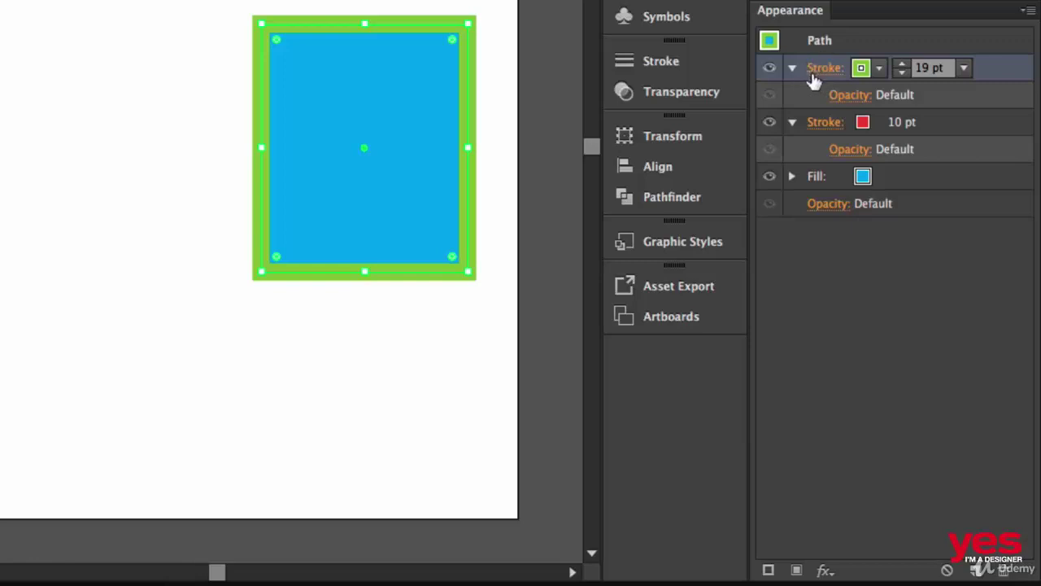
# Move the green stroke beneath the red stroke in the stacking order and set its weight to 26 pt.
pyautogui.moveTo(1001, 74)
pyautogui.mouseDown()
pyautogui.moveTo(1004, 97)
pyautogui.moveTo(967, 155)
pyautogui.moveTo(960, 86)
pyautogui.moveTo(919, 155)
pyautogui.mouseUp()
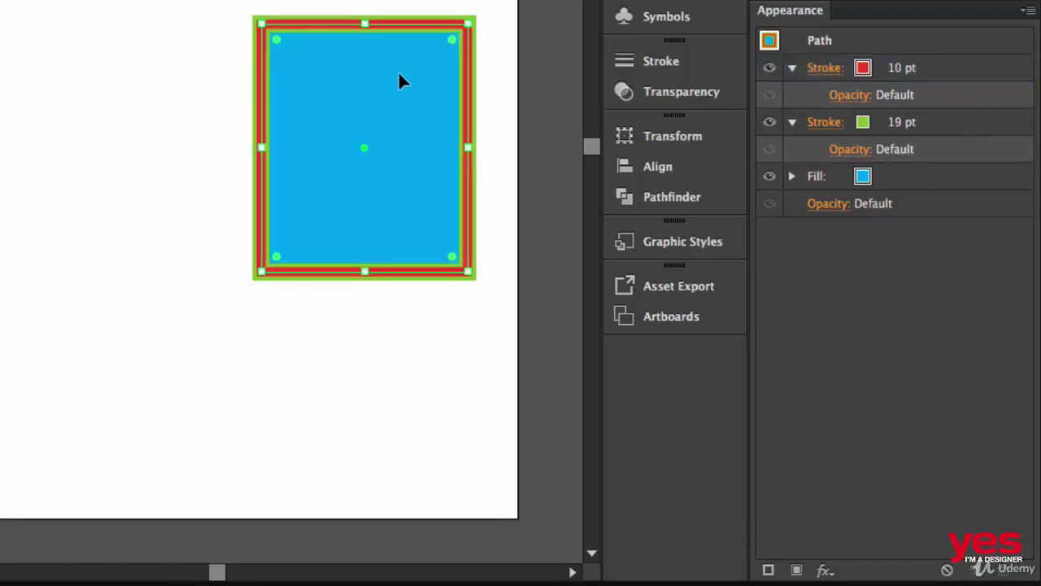
pyautogui.click(869, 129)
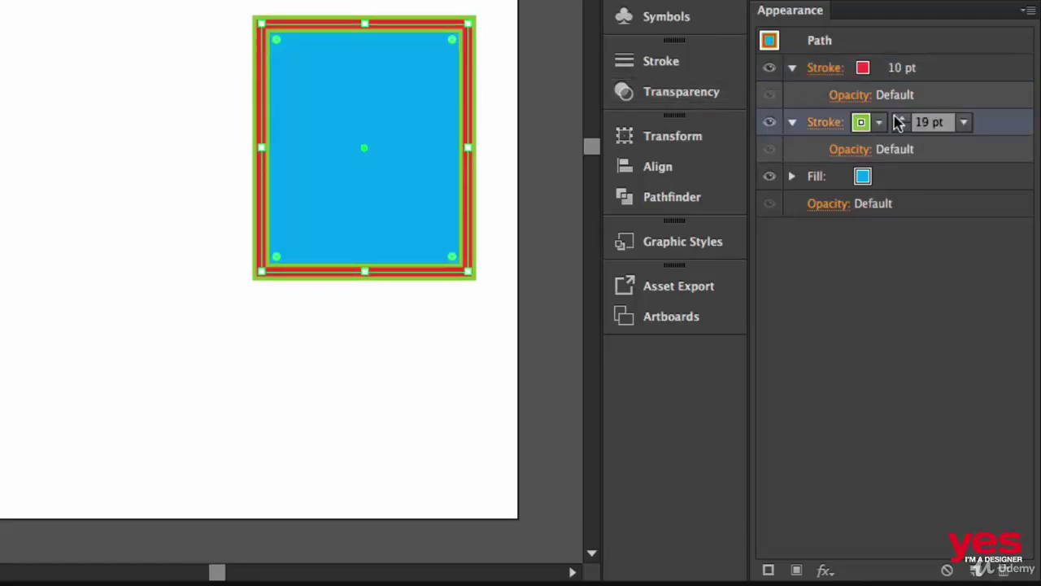
pyautogui.click(900, 118)
pyautogui.click(901, 119)
pyautogui.click(902, 119)
pyautogui.click(902, 119)
pyautogui.click(901, 119)
pyautogui.click(901, 119)
pyautogui.click(901, 119)
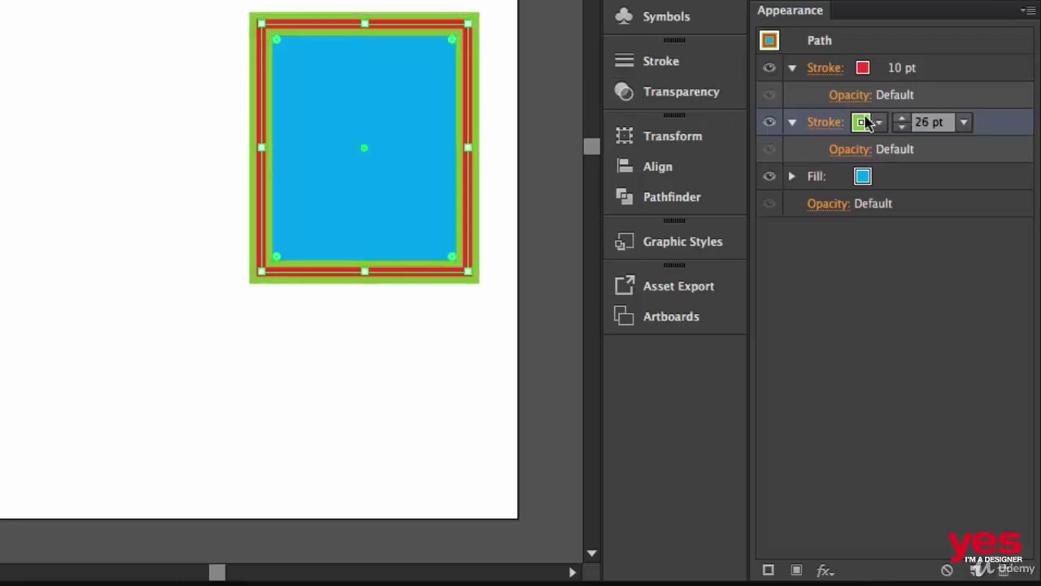
# Change the rectangle's 26 pt stroke to black and deselect the rectangle.
pyautogui.click(856, 123)
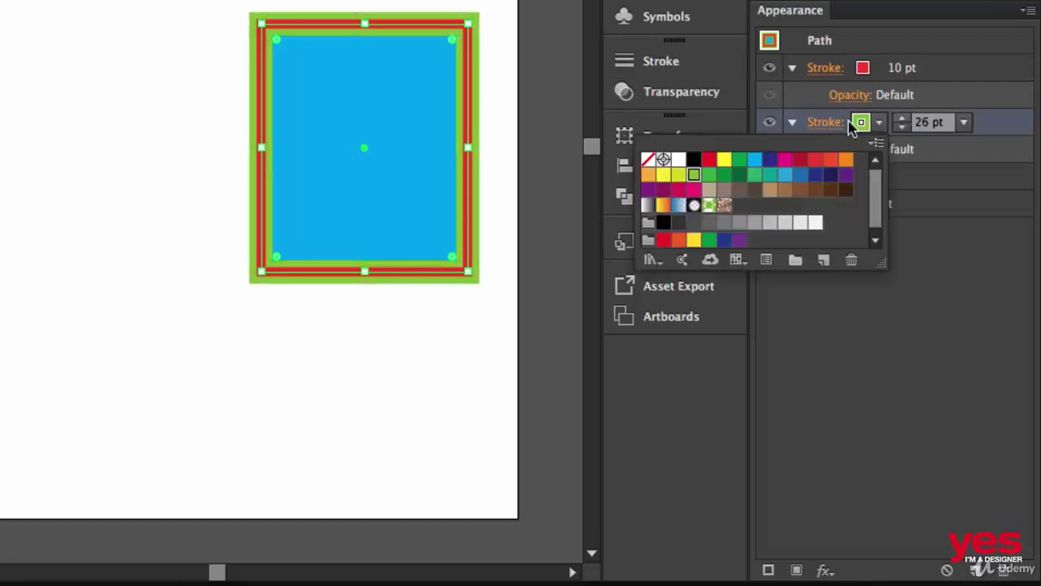
pyautogui.click(693, 160)
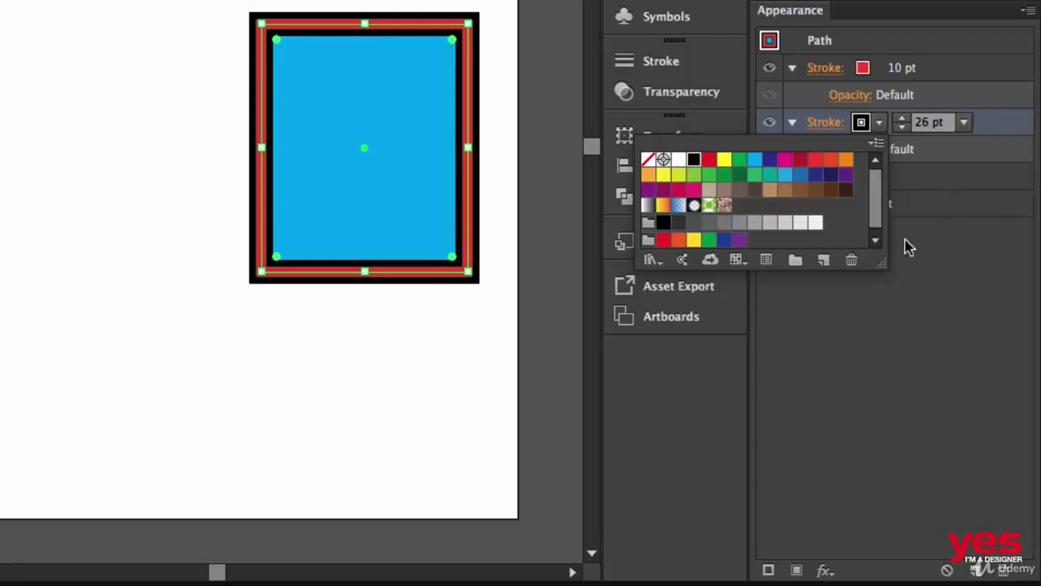
pyautogui.click(917, 281)
pyautogui.click(525, 145)
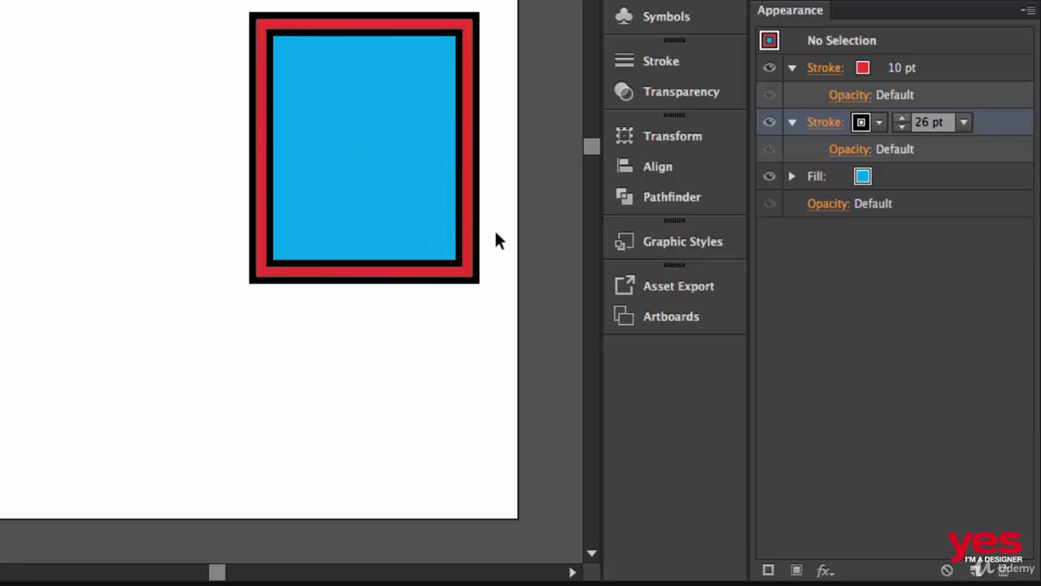
# Add a third stroke to the rectangle between the red and black strokes and colour it white.
pyautogui.click(421, 179)
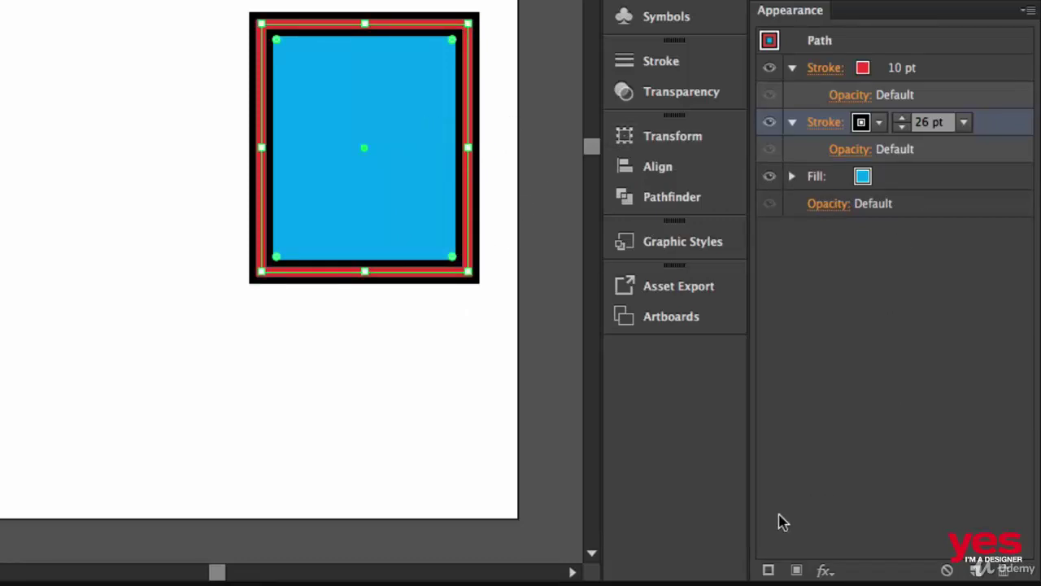
pyautogui.click(768, 570)
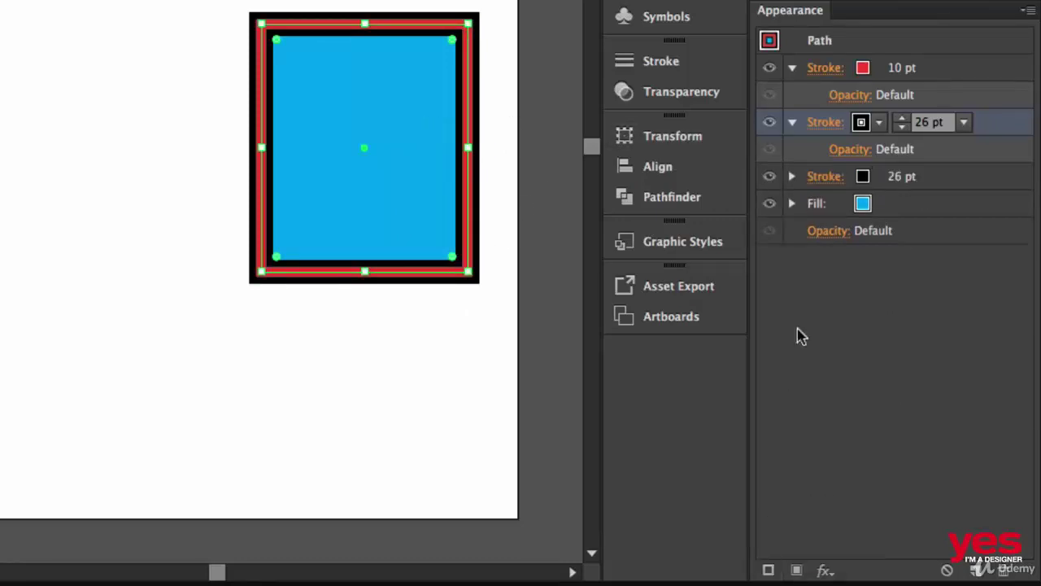
pyautogui.click(879, 123)
pyautogui.click(680, 159)
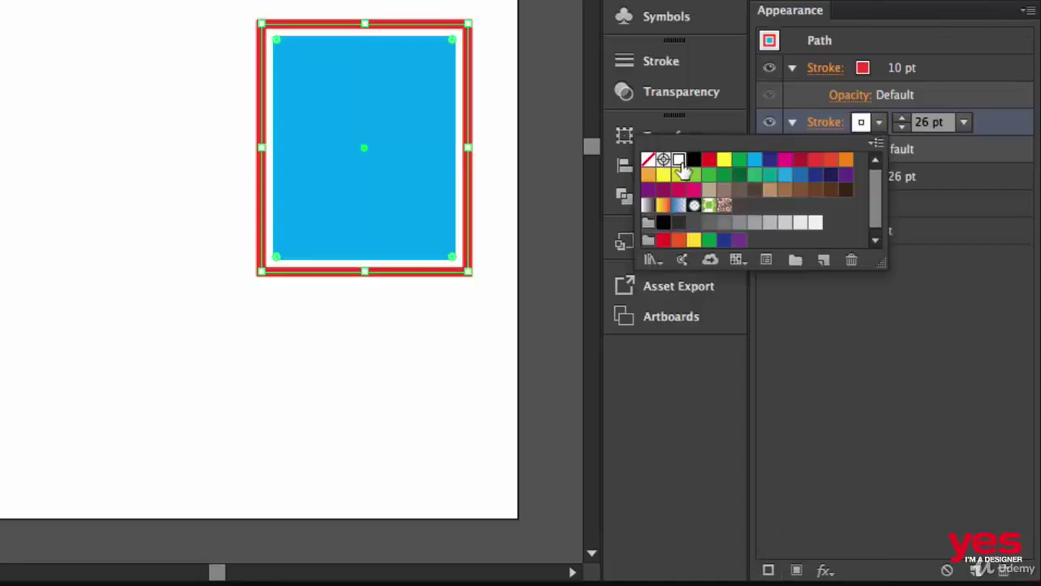
# Set the white stroke's weight to 16 pt and check the rectangle's layered outline without its selection.
pyautogui.click(903, 127)
pyautogui.click(904, 127)
pyautogui.click(903, 127)
pyautogui.click(903, 127)
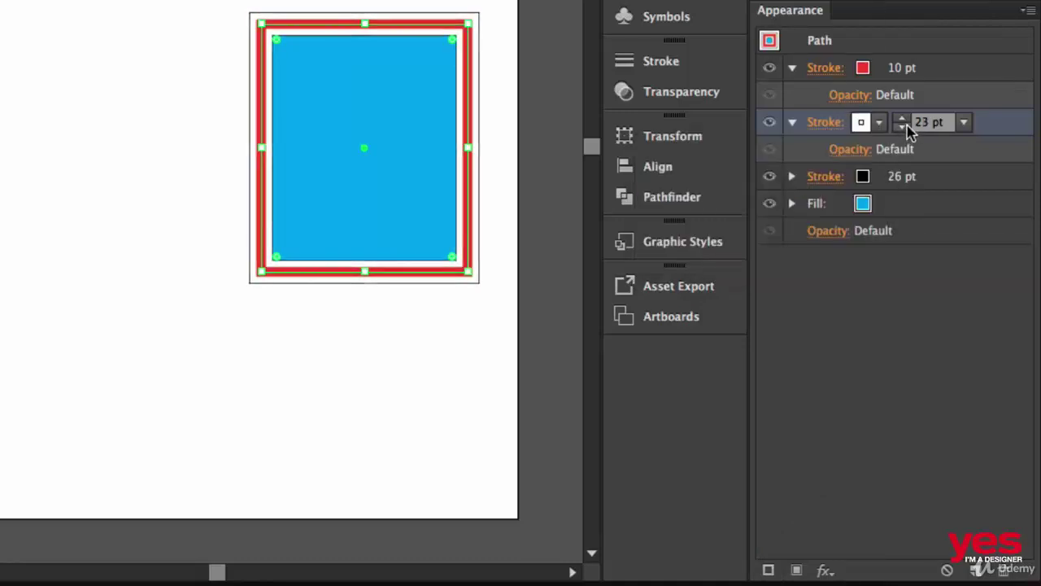
pyautogui.click(903, 126)
pyautogui.click(903, 127)
pyautogui.click(903, 127)
pyautogui.click(903, 127)
pyautogui.click(903, 126)
pyautogui.click(903, 127)
pyautogui.click(903, 127)
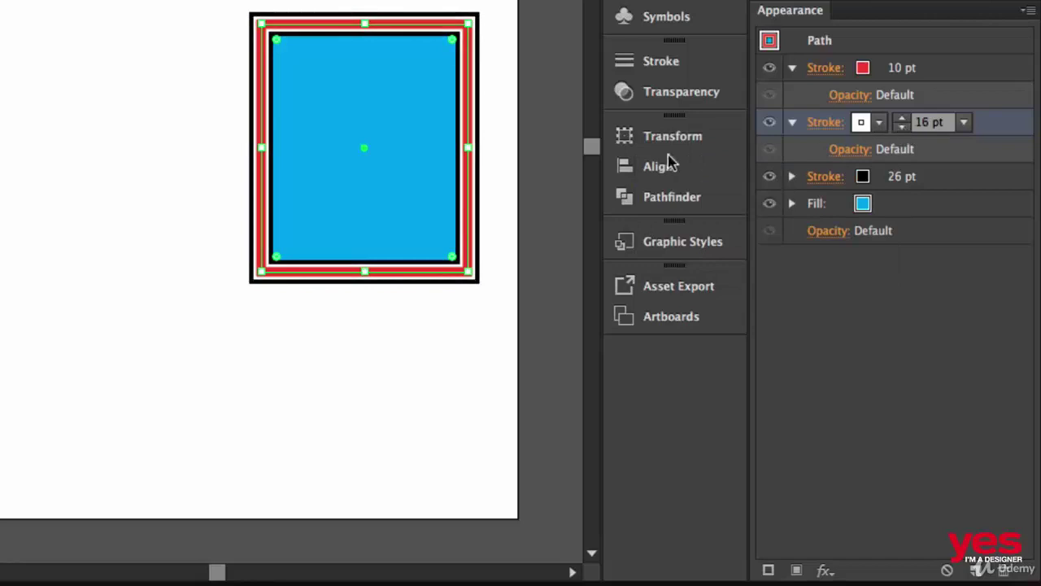
pyautogui.click(508, 116)
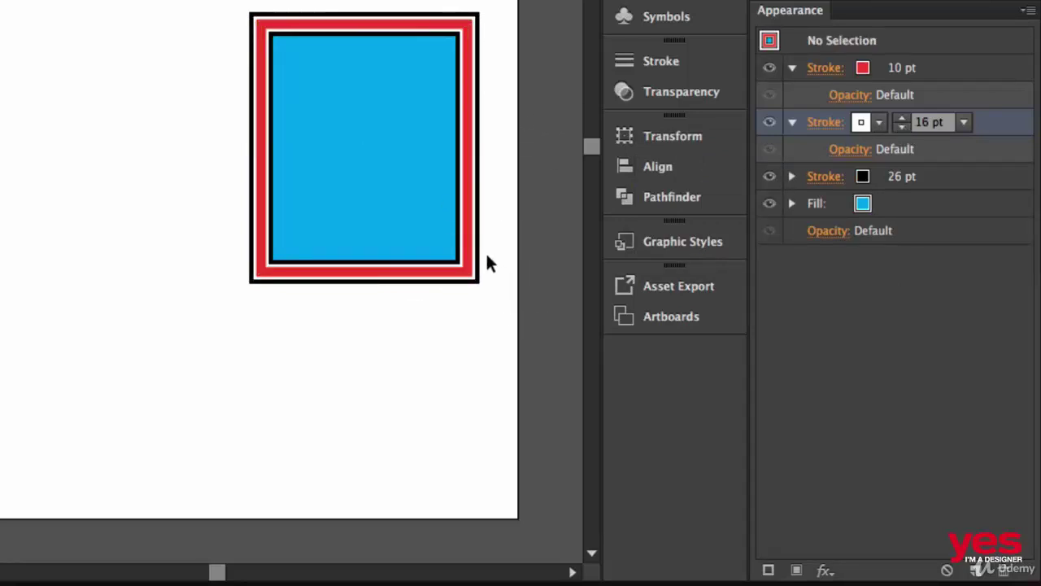
pyautogui.click(323, 198)
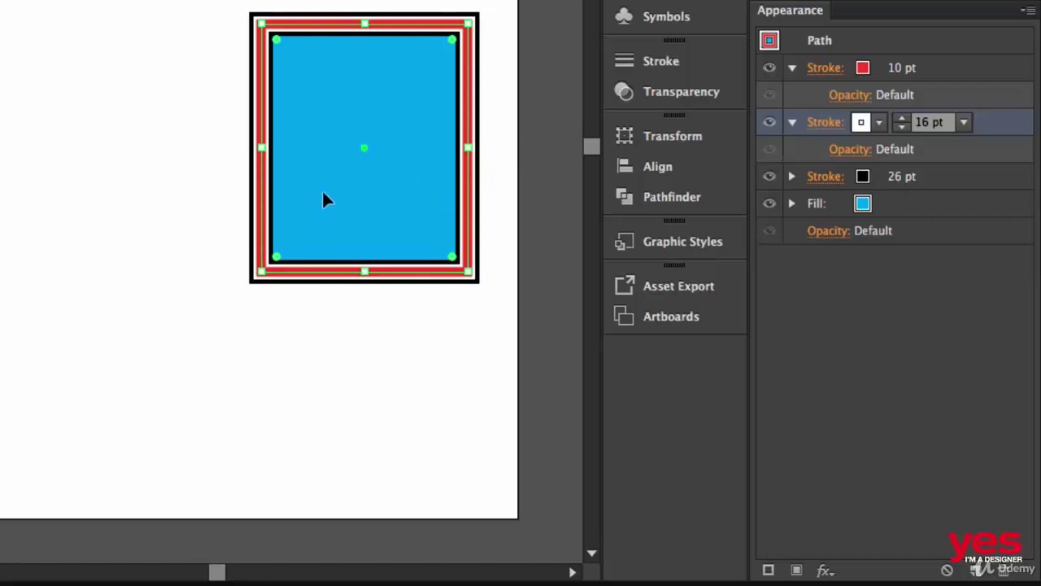
# Add a second fill above the rectangle's blue fill and colour it with the white-to-black gradient swatch.
pyautogui.click(917, 203)
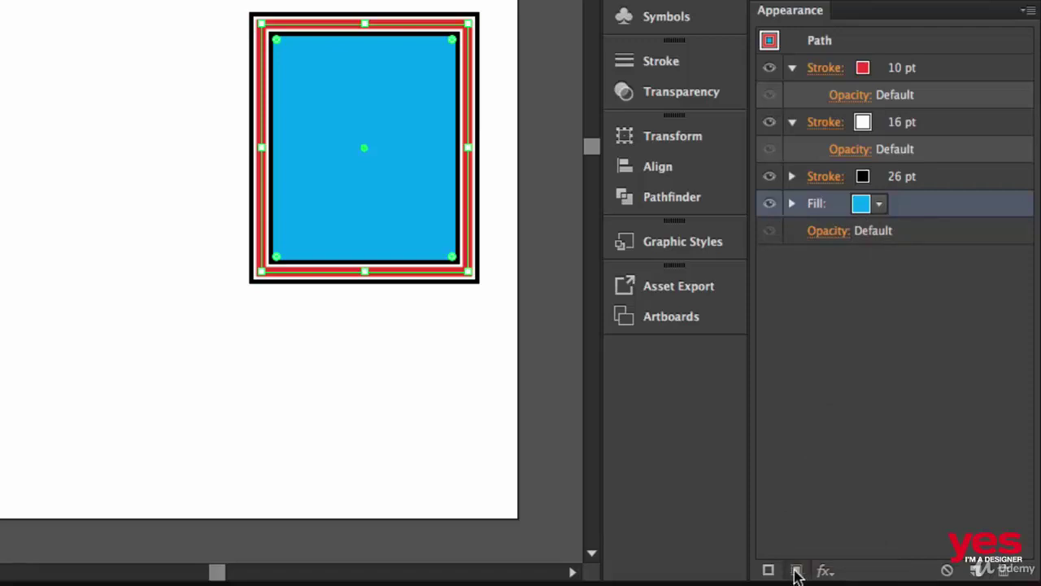
pyautogui.click(796, 572)
pyautogui.click(879, 205)
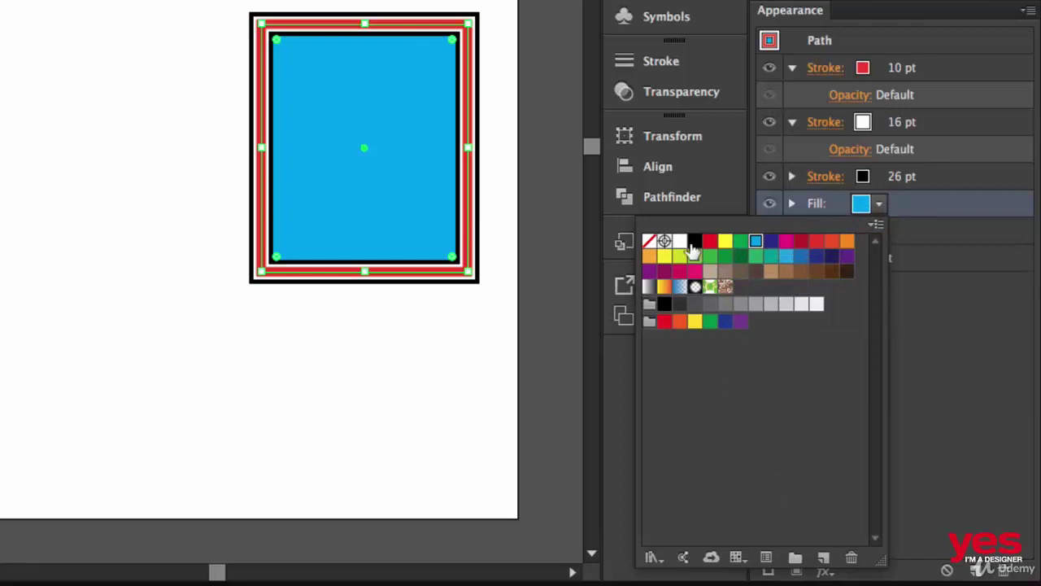
pyautogui.click(650, 287)
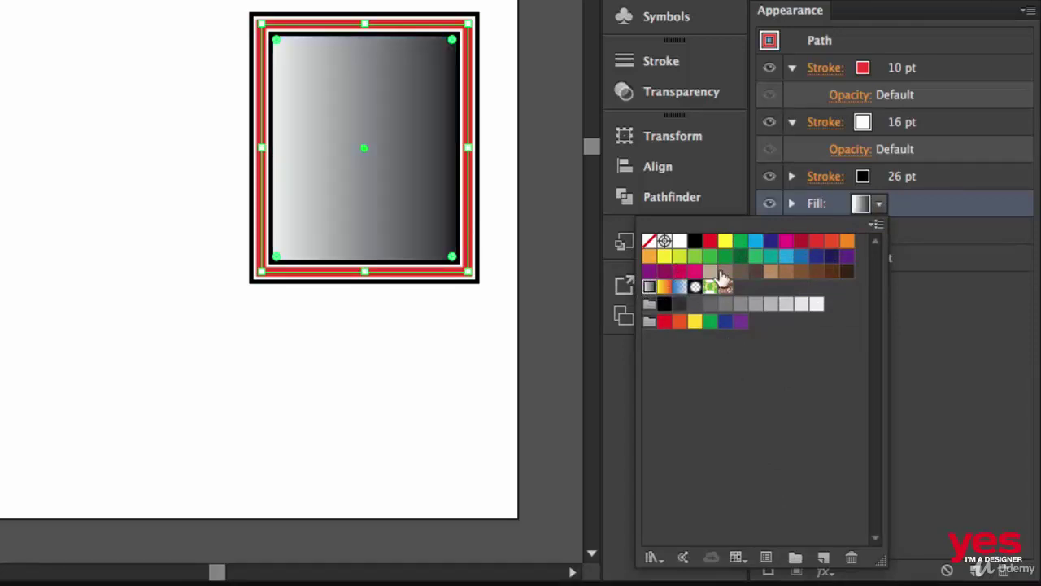
pyautogui.click(939, 330)
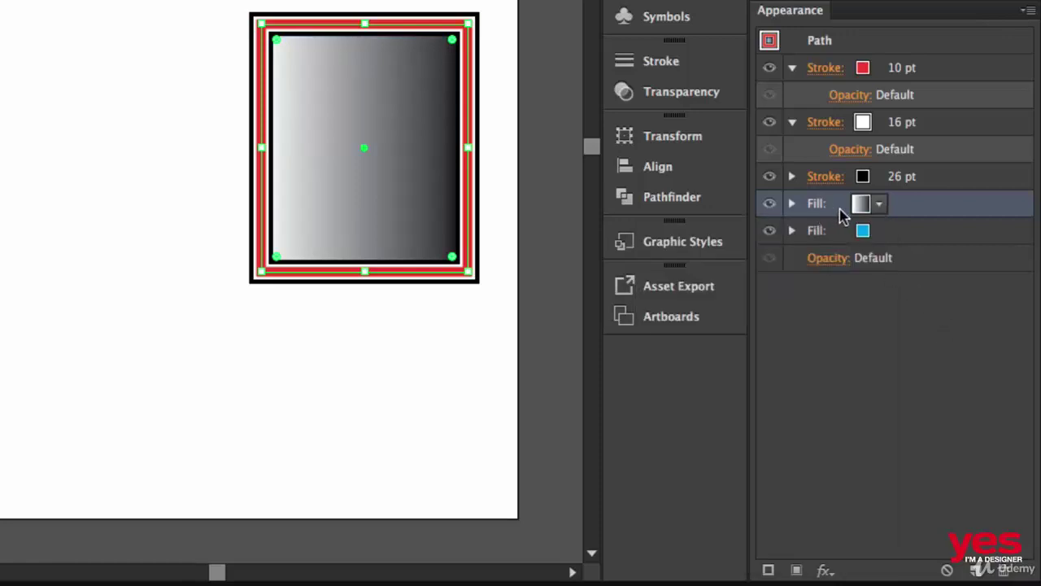
# Set the blending mode of the rectangle's gradient fill to Multiply.
pyautogui.click(793, 205)
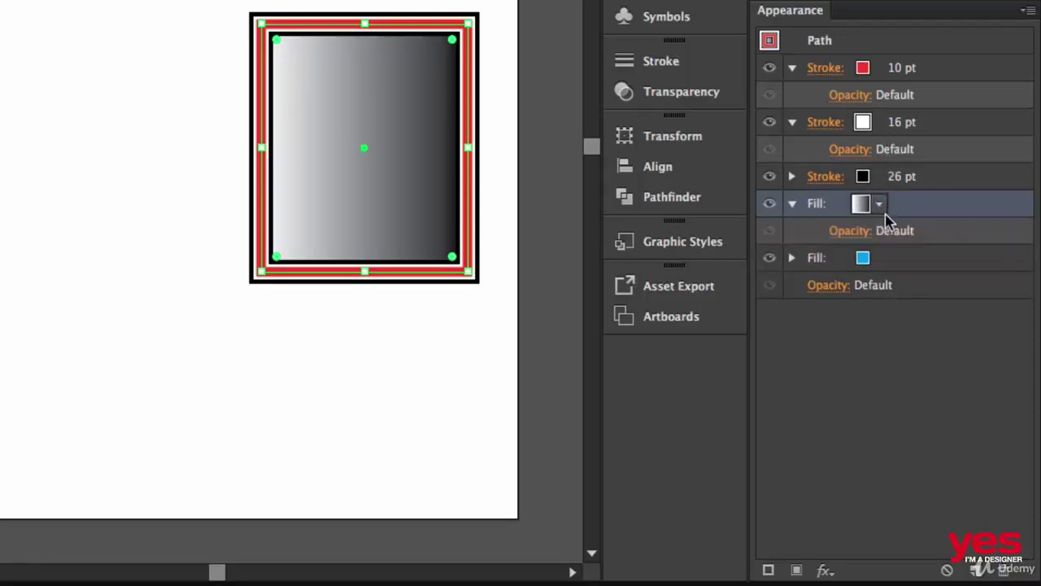
pyautogui.click(848, 234)
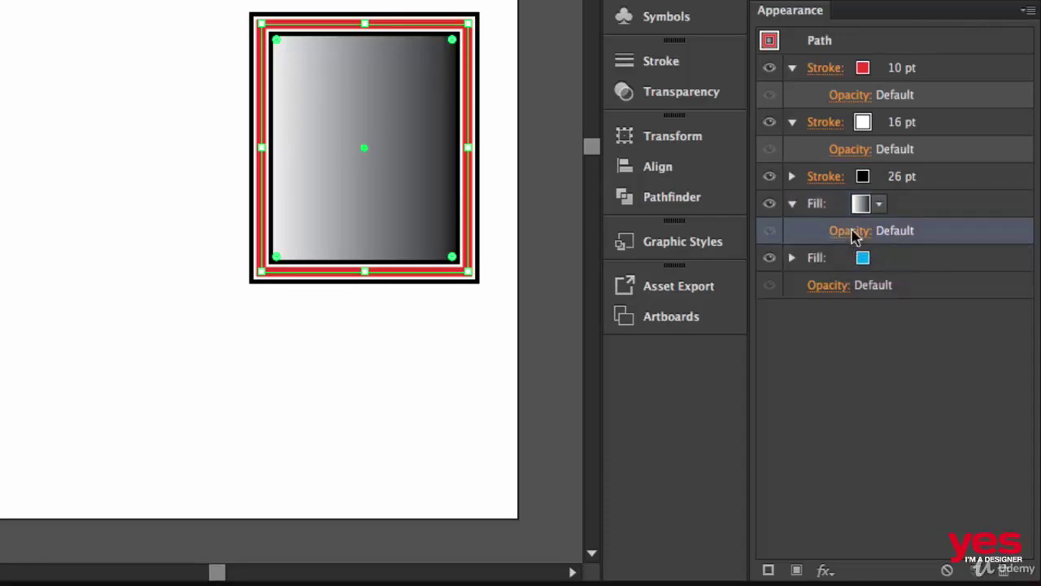
pyautogui.click(855, 272)
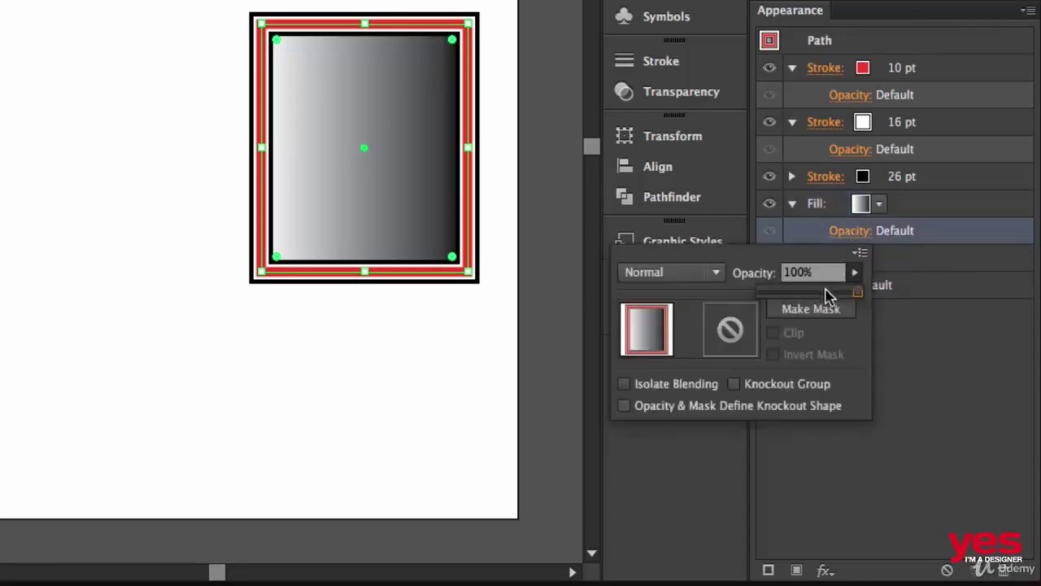
pyautogui.moveTo(860, 290)
pyautogui.mouseDown()
pyautogui.moveTo(802, 295)
pyautogui.moveTo(859, 296)
pyautogui.mouseUp()
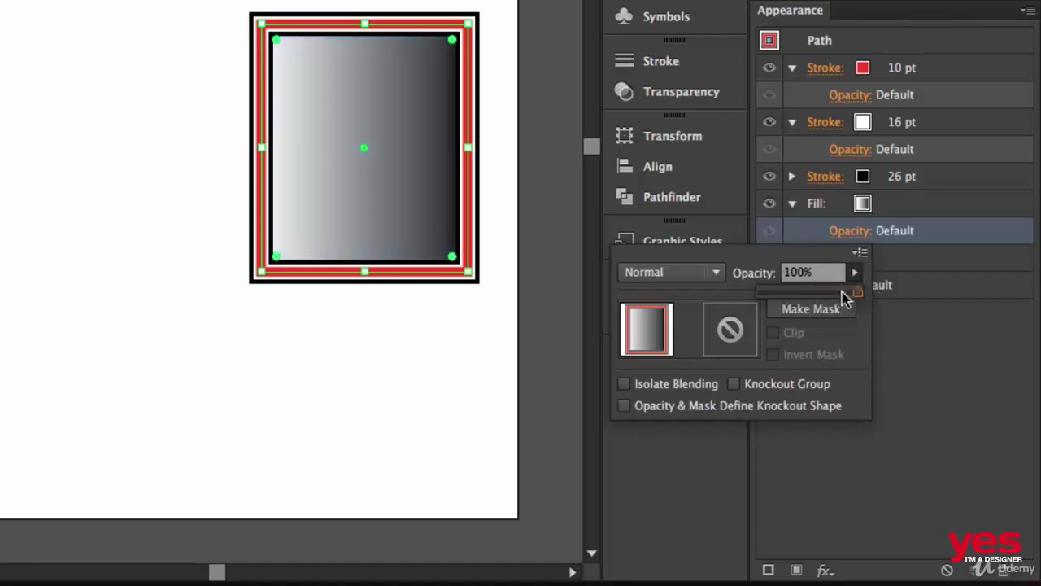
pyautogui.click(715, 273)
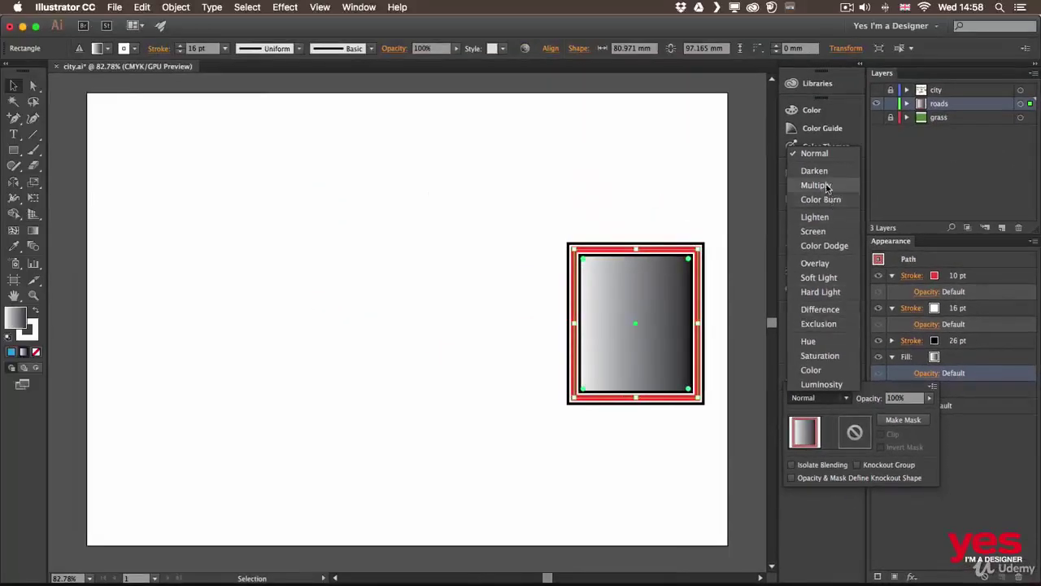
pyautogui.click(723, 6)
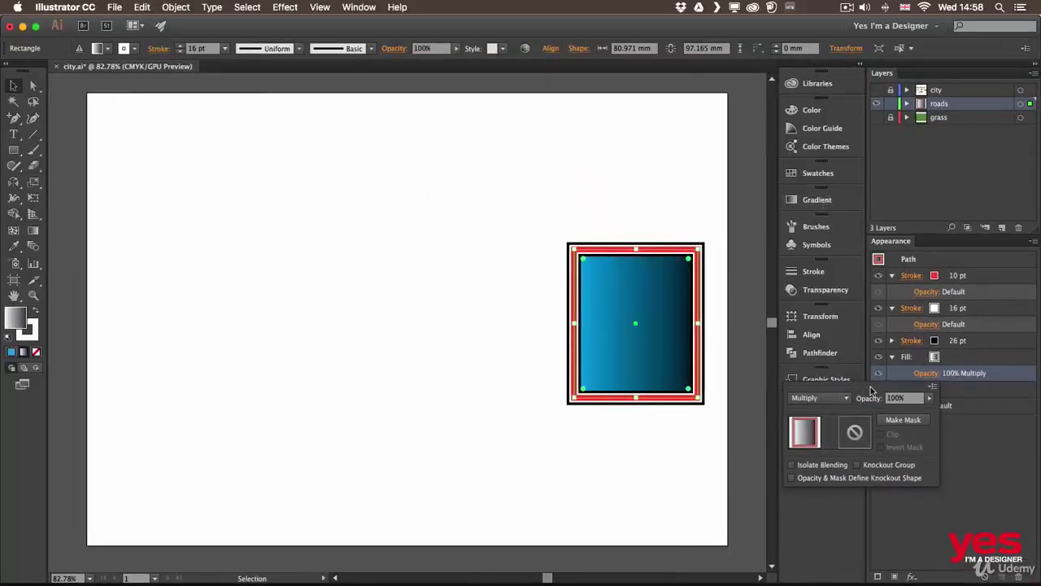
pyautogui.click(965, 363)
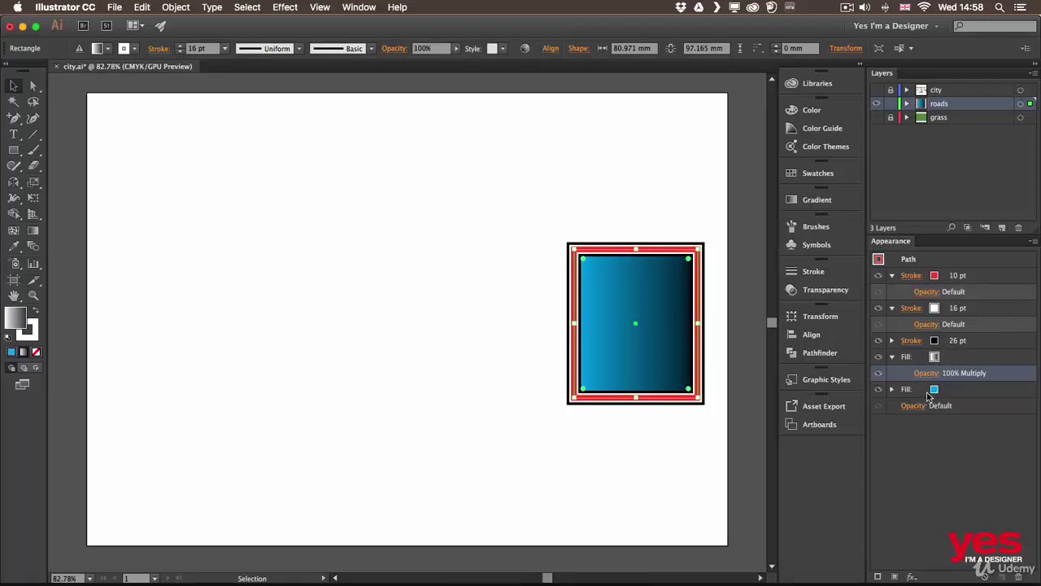
# Select the blue fill and collapse the expanded details of the gradient fill, the white stroke and the red stroke.
pyautogui.click(936, 390)
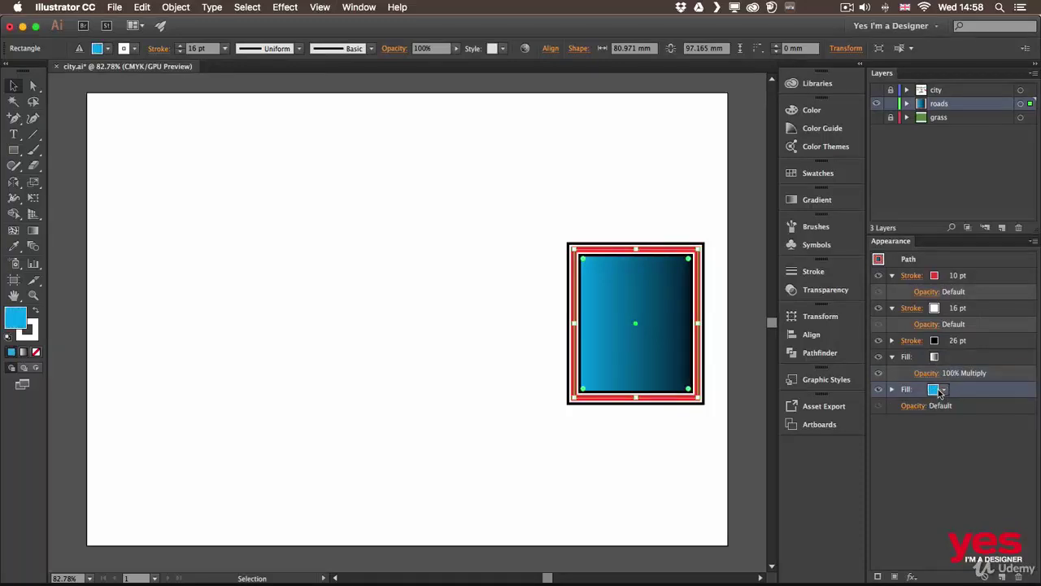
pyautogui.click(893, 359)
pyautogui.click(891, 308)
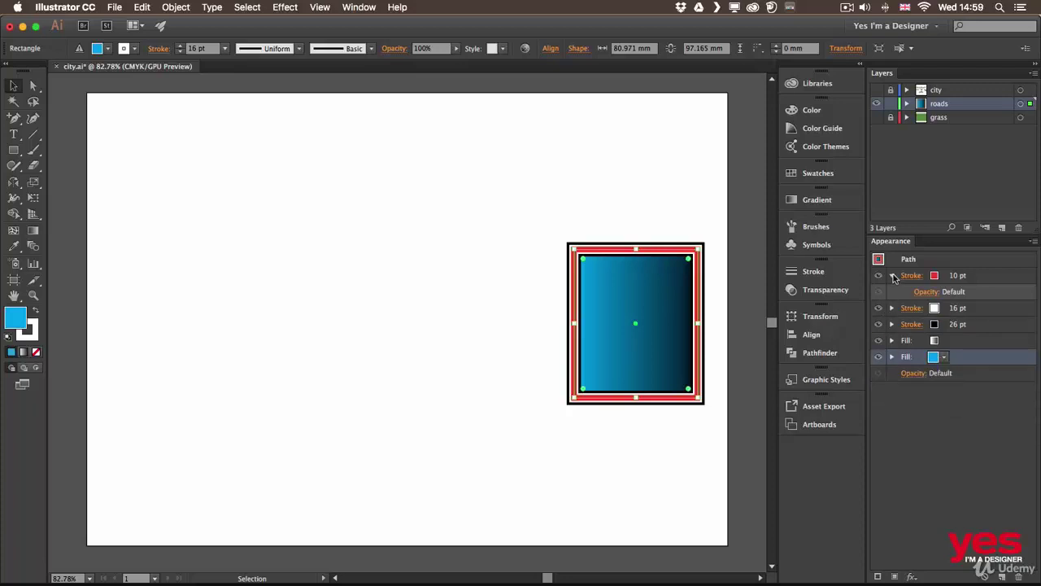
pyautogui.click(894, 277)
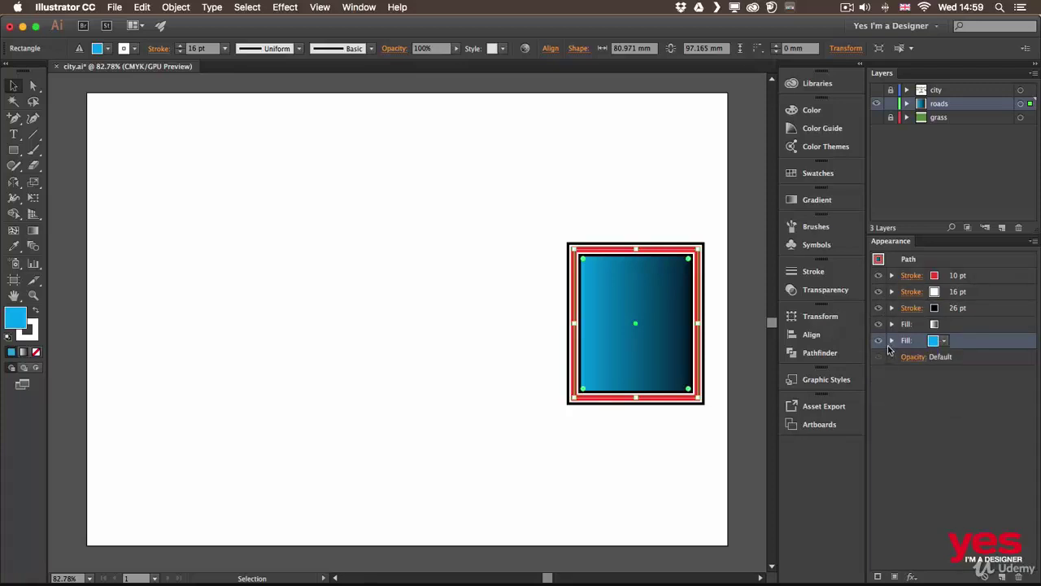
# Hide the rectangle's strokes and fills one by one, then show them all again from the blue fill up.
pyautogui.click(878, 277)
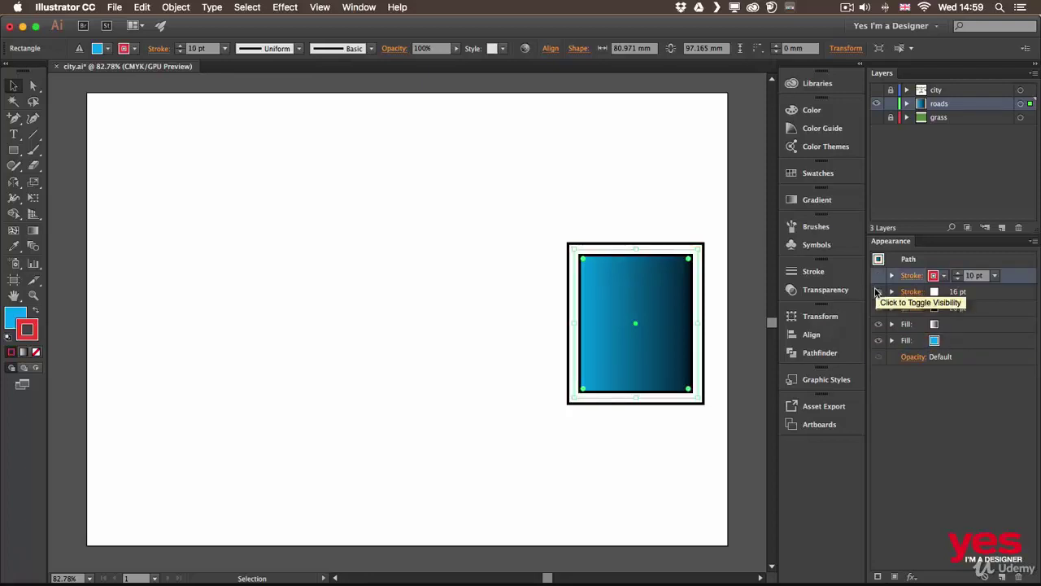
pyautogui.click(878, 291)
pyautogui.click(878, 308)
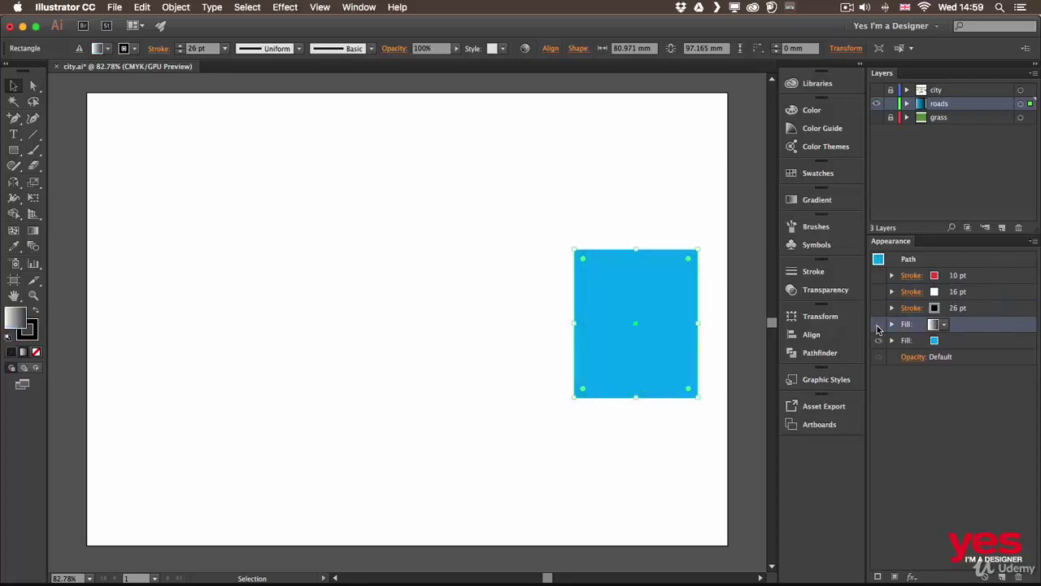
pyautogui.click(878, 324)
pyautogui.click(877, 340)
pyautogui.click(877, 340)
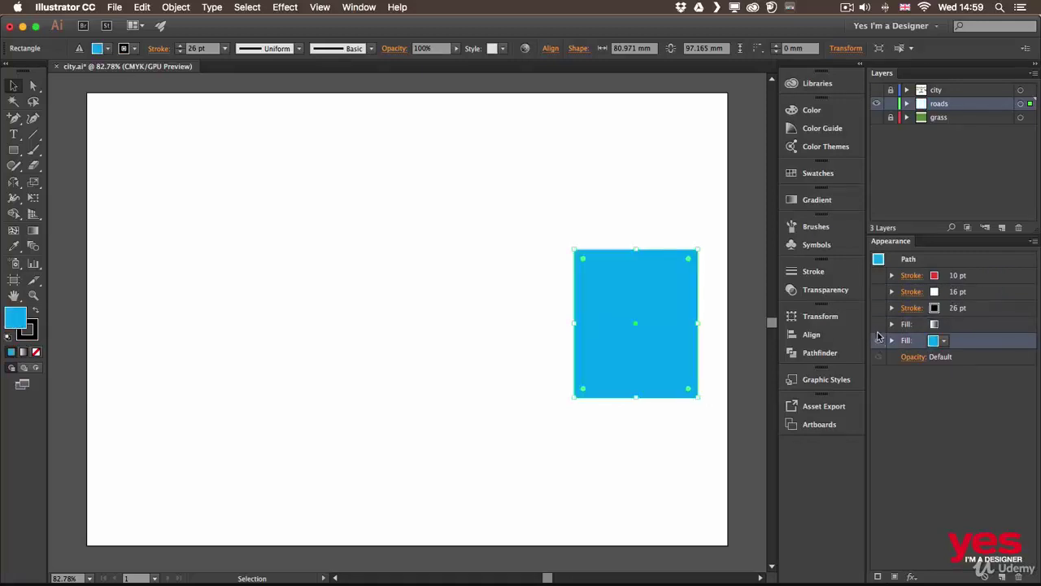
pyautogui.click(879, 325)
pyautogui.click(877, 307)
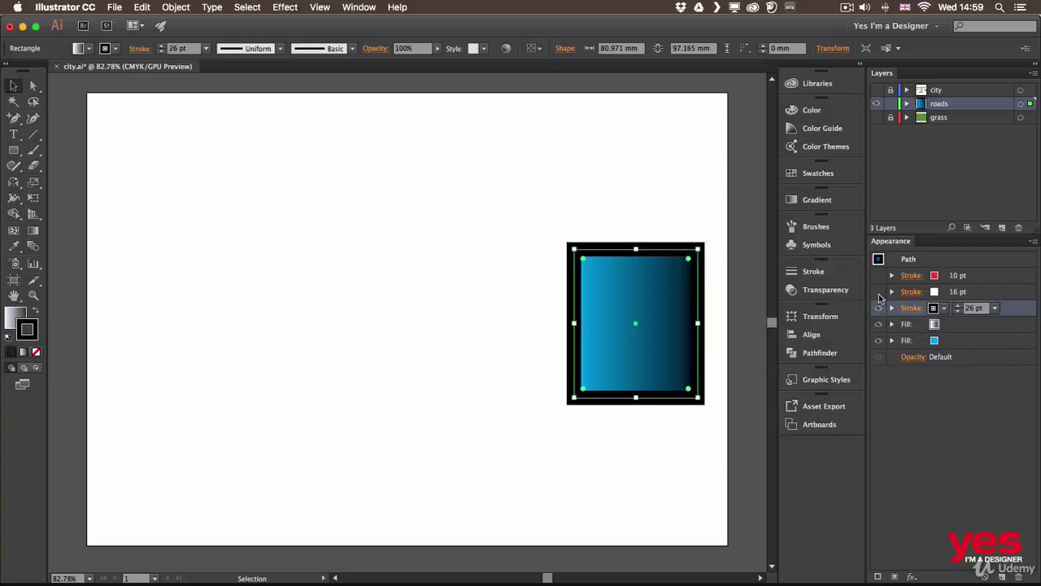
pyautogui.click(877, 291)
pyautogui.click(878, 275)
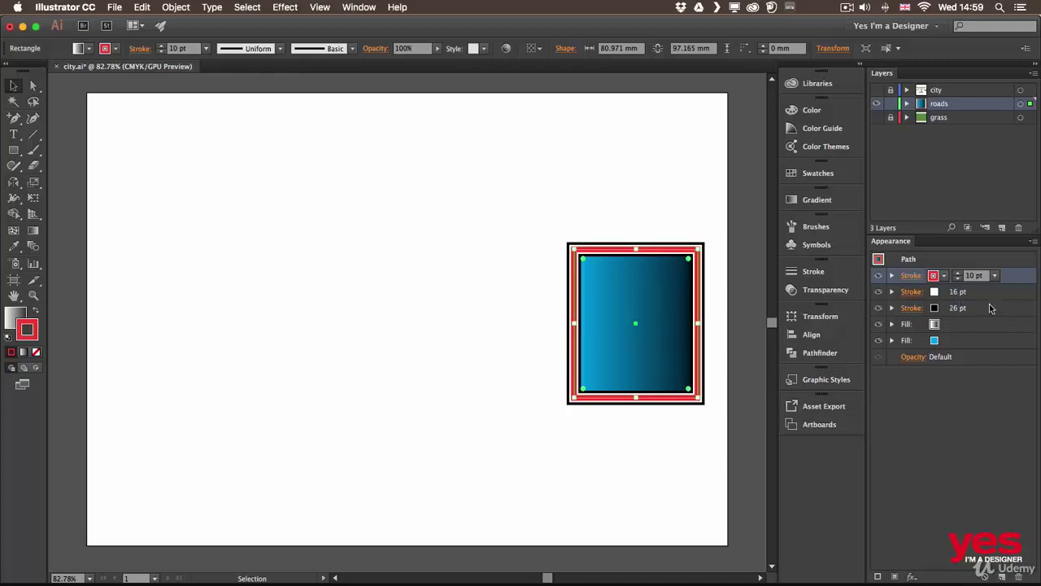
# Move the black stroke above the red stroke, set its weight to 3 pt, and check the rectangle's outline without its selection.
pyautogui.moveTo(981, 305); pyautogui.dragTo(973, 268)
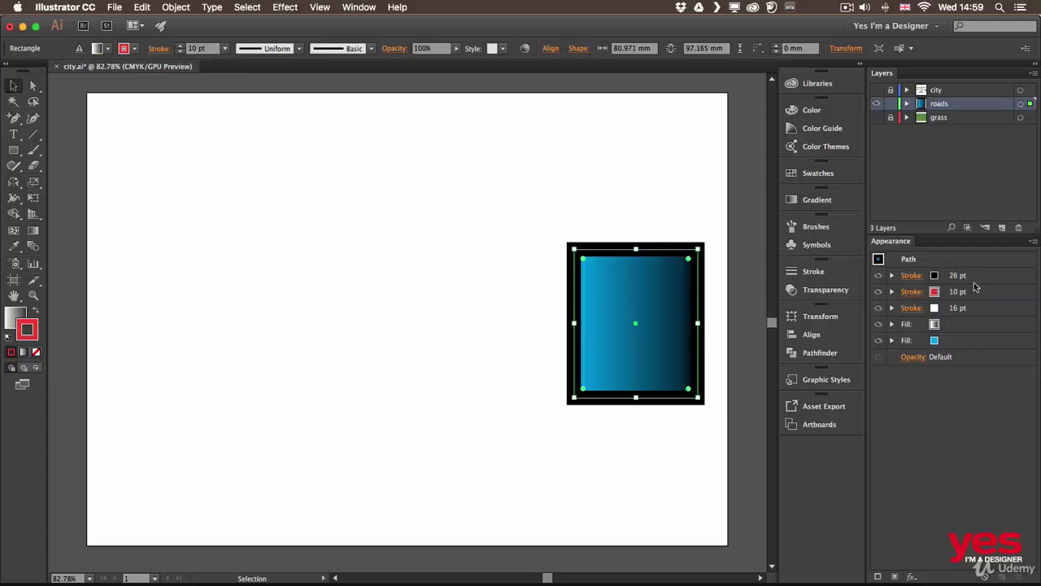
pyautogui.click(957, 276)
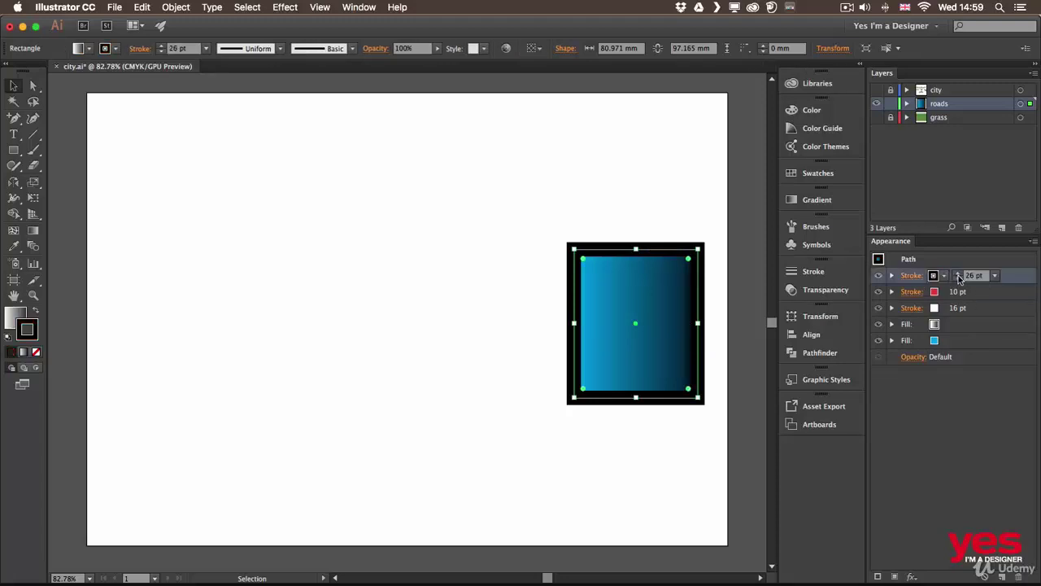
pyautogui.keyDown('shift'); pyautogui.click(958, 278); pyautogui.keyUp('shift')
pyautogui.keyDown('shift'); pyautogui.click(959, 278); pyautogui.keyUp('shift')
pyautogui.click(995, 276)
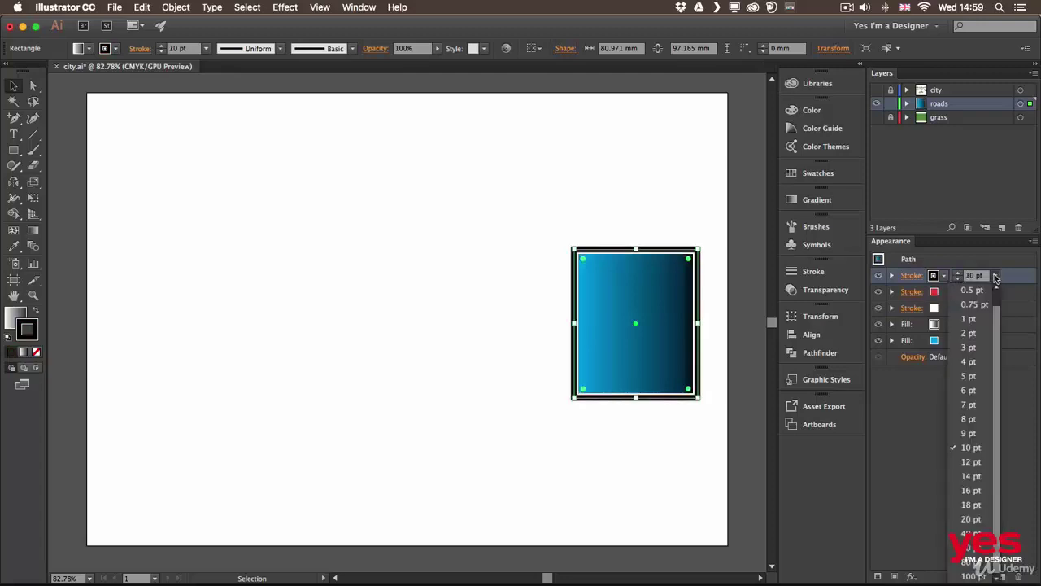
pyautogui.click(968, 347)
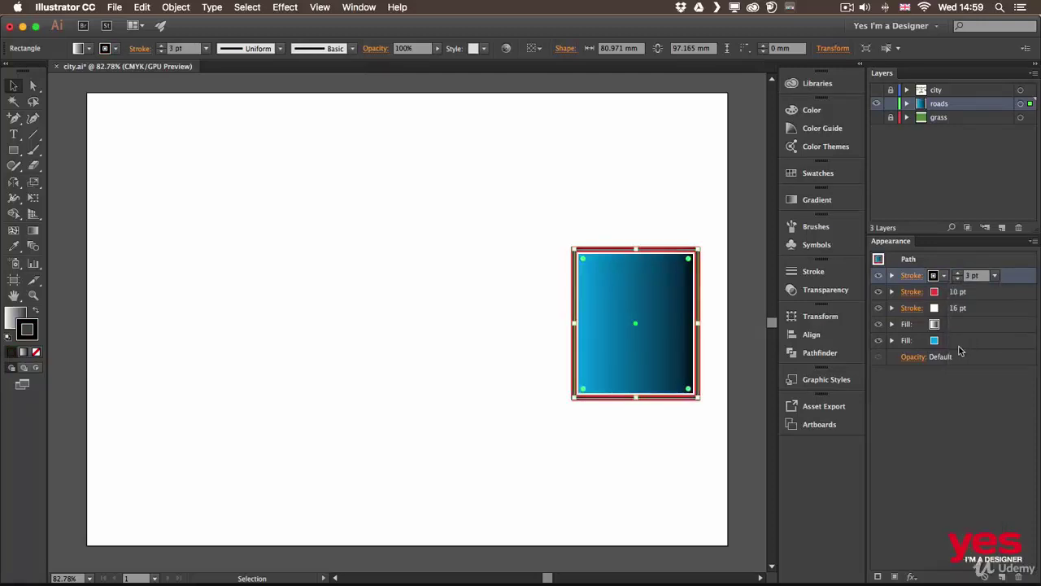
pyautogui.click(717, 346)
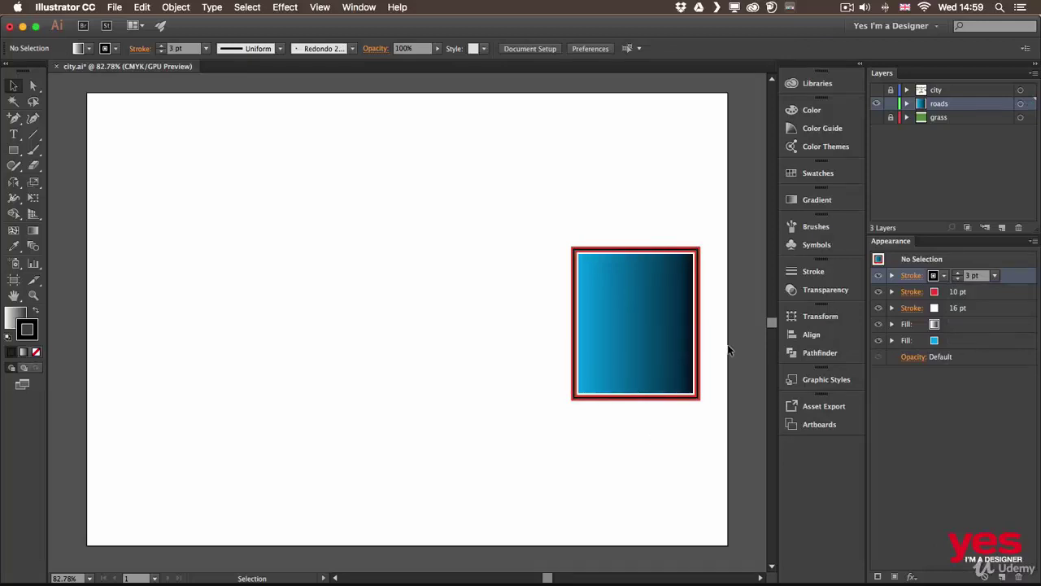
pyautogui.click(667, 297)
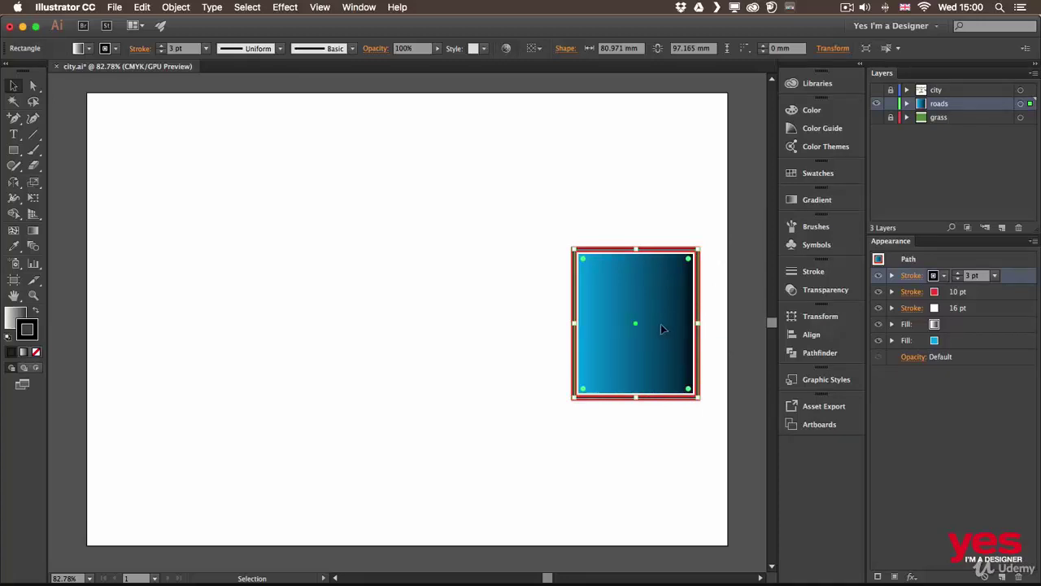
pyautogui.click(730, 291)
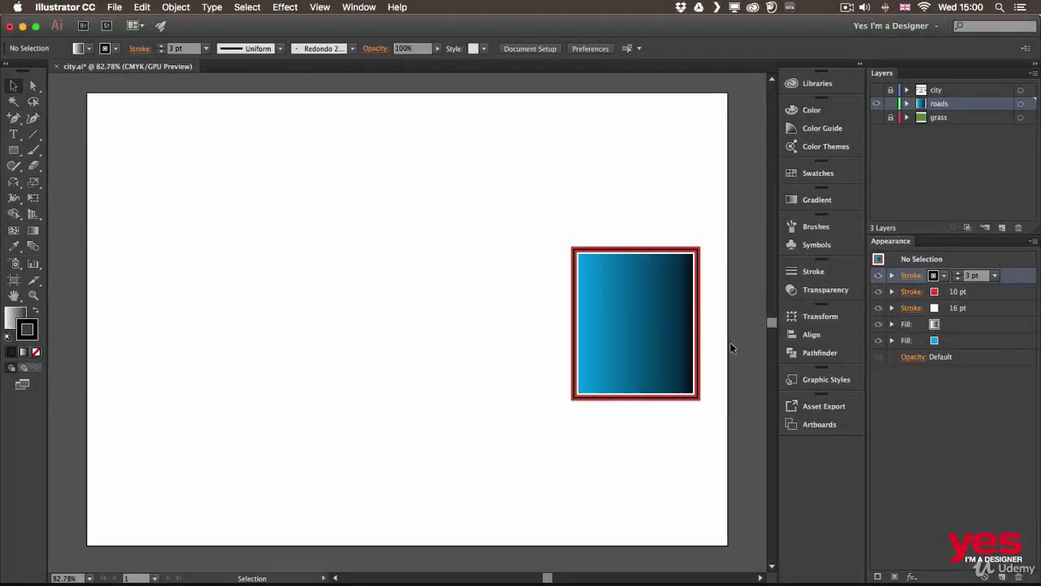
pyautogui.click(686, 288)
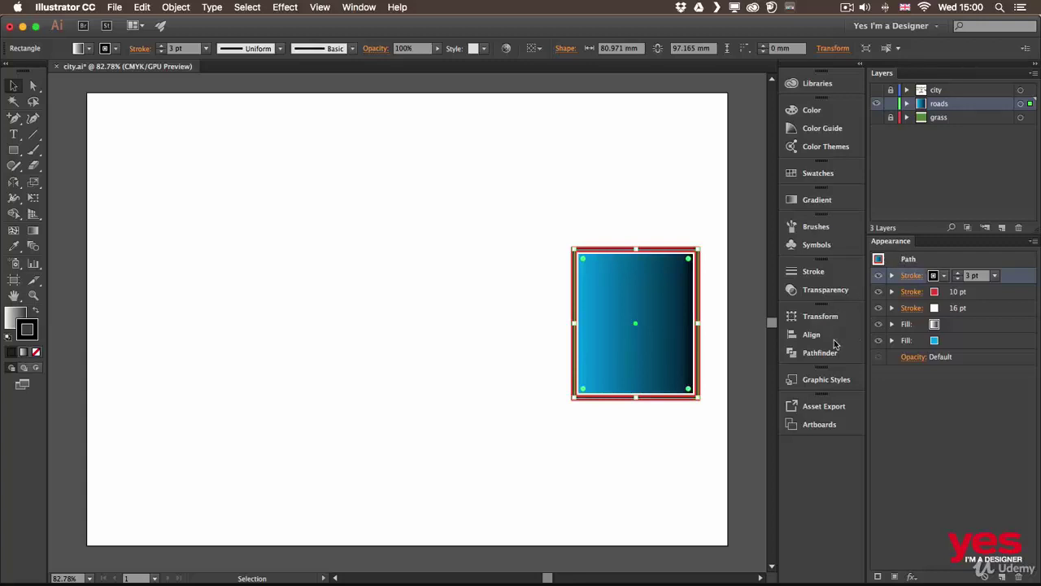
# Switch the gradient fill's blending mode to Normal for comparison and set it back to Multiply.
pyautogui.click(892, 325)
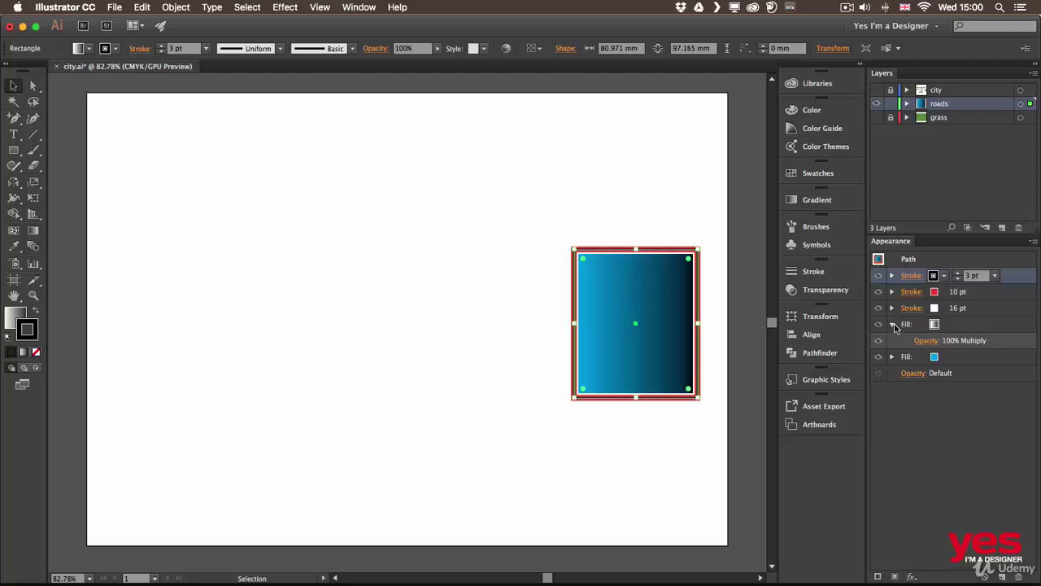
pyautogui.click(892, 324)
pyautogui.click(892, 324)
pyautogui.click(926, 341)
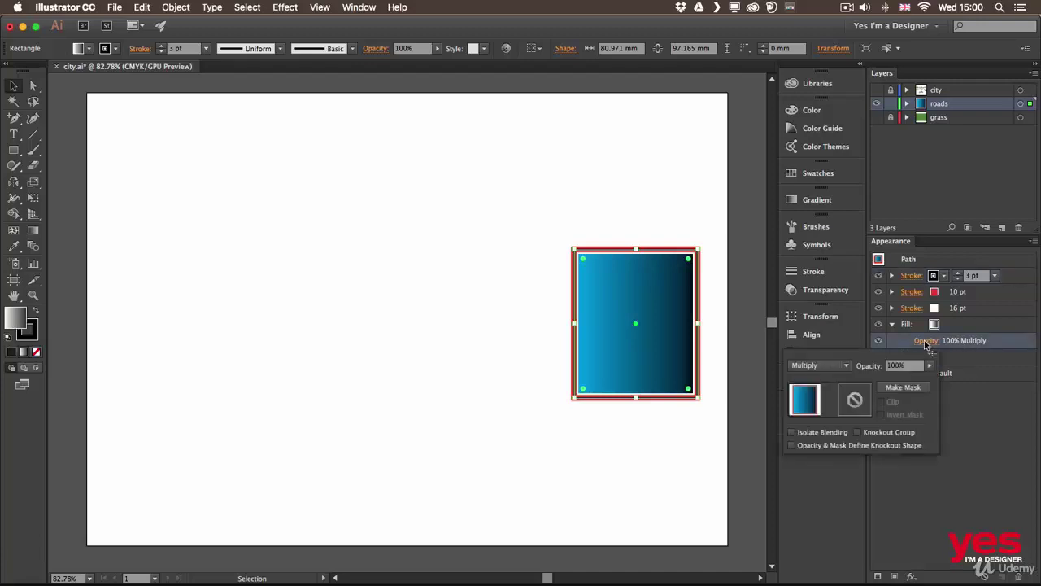
pyautogui.click(846, 368)
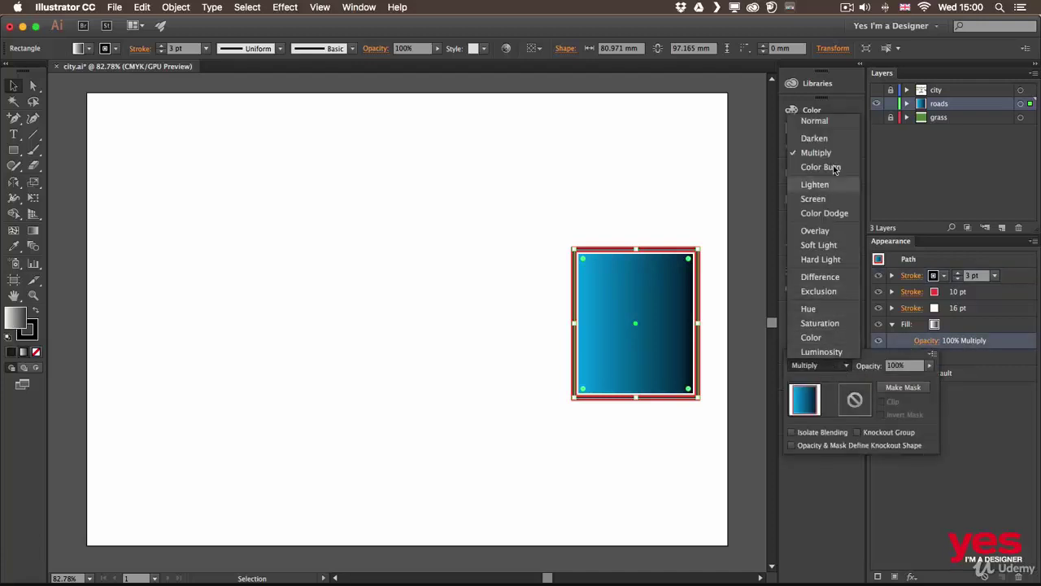
pyautogui.click(818, 123)
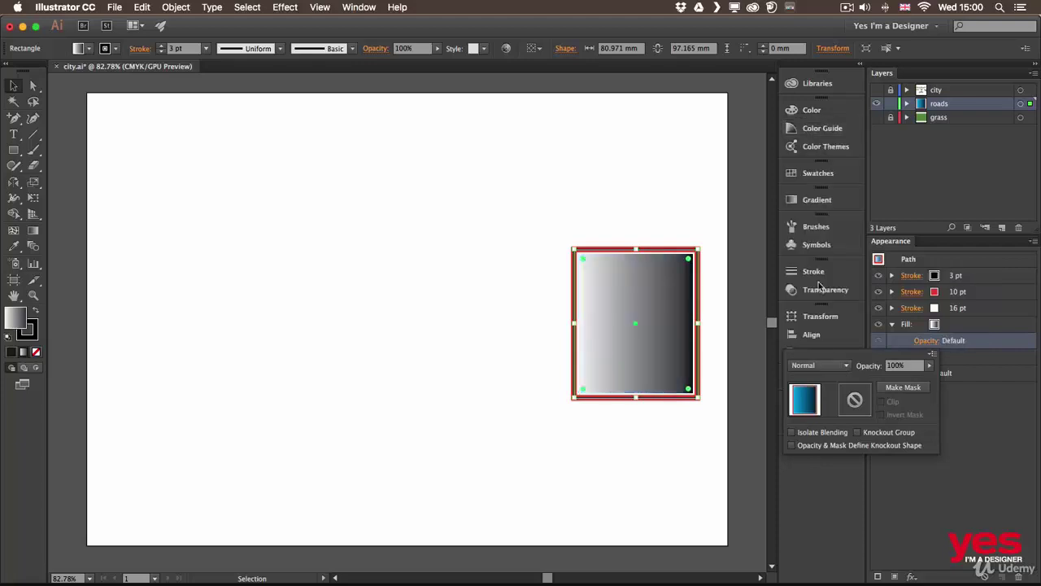
pyautogui.click(843, 368)
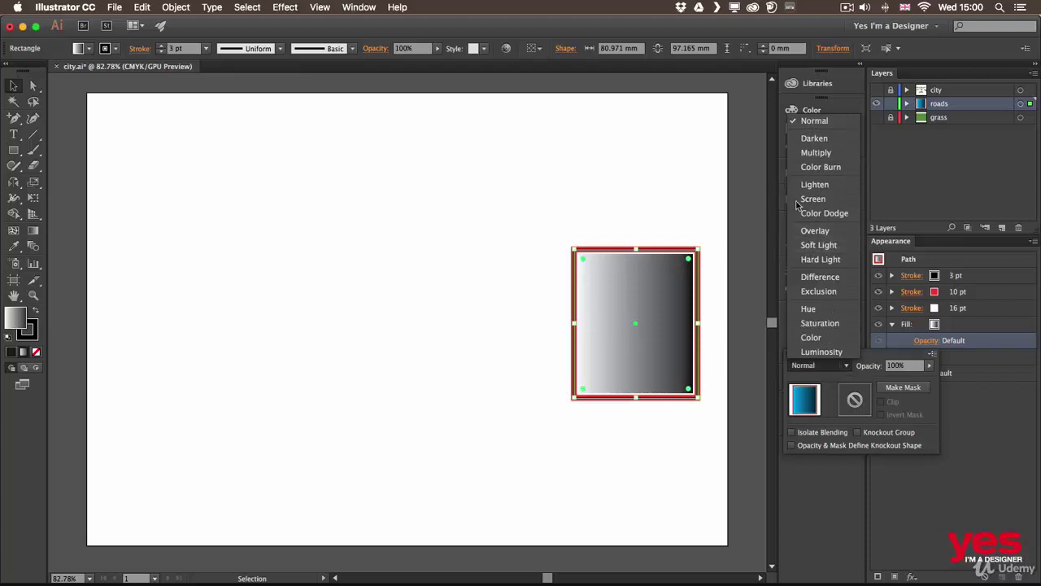
pyautogui.click(817, 154)
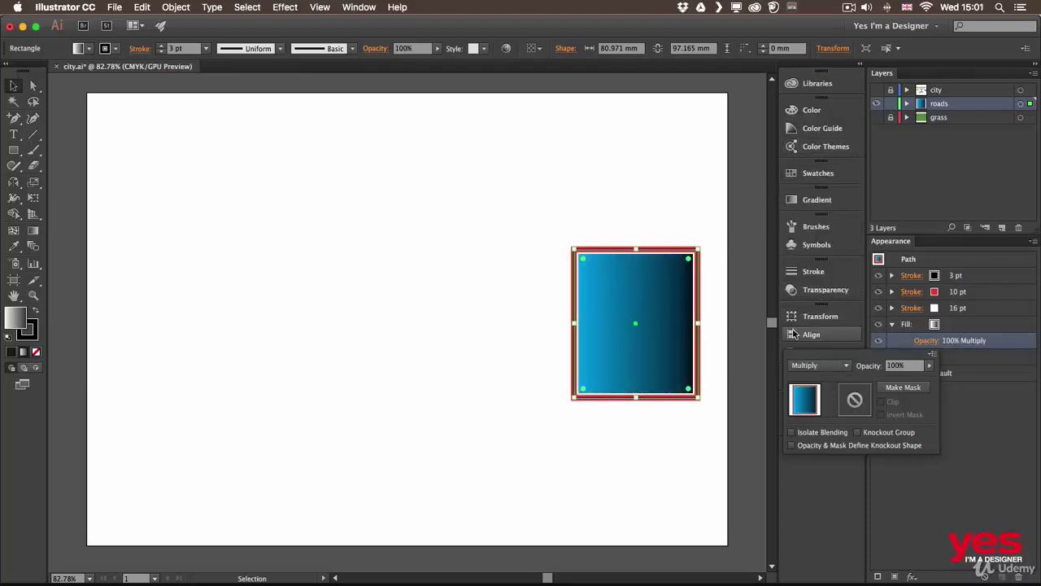
pyautogui.click(987, 380)
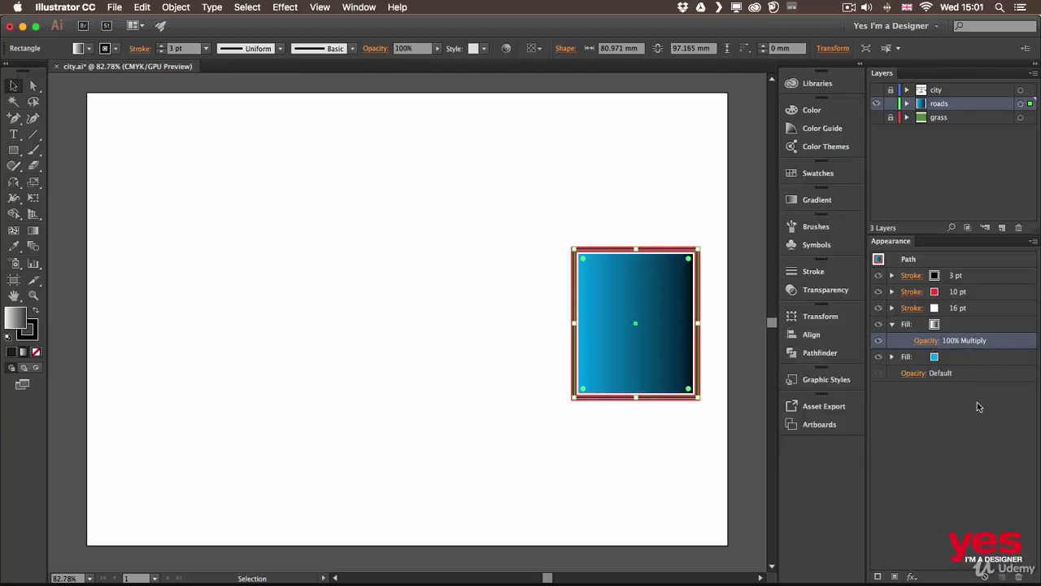
# Recolor the rectangle's solid blue fill beneath the gradient to green for comparison, and settle on red.
pyautogui.click(936, 358)
pyautogui.click(944, 357)
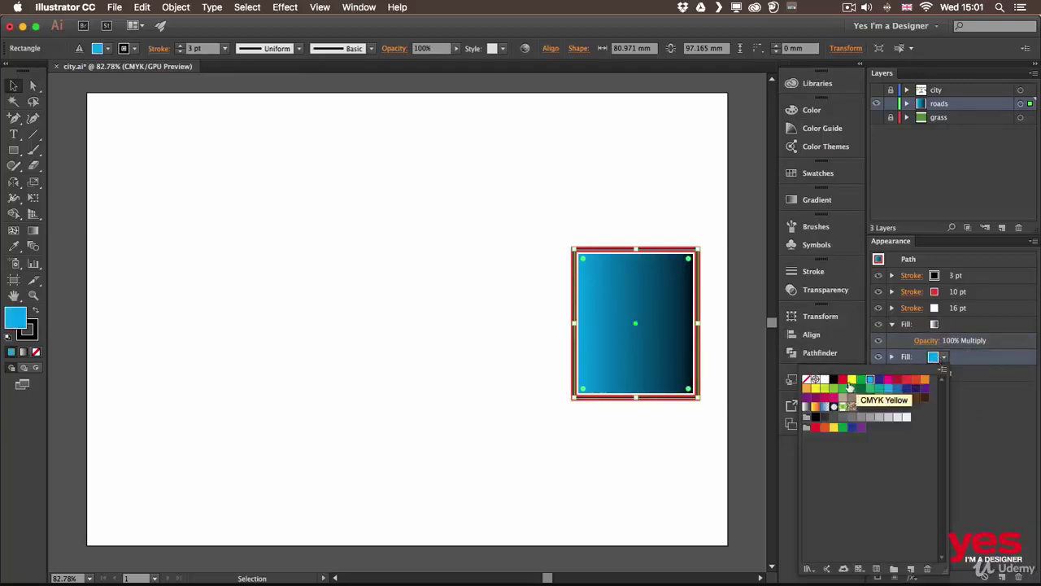
pyautogui.click(861, 380)
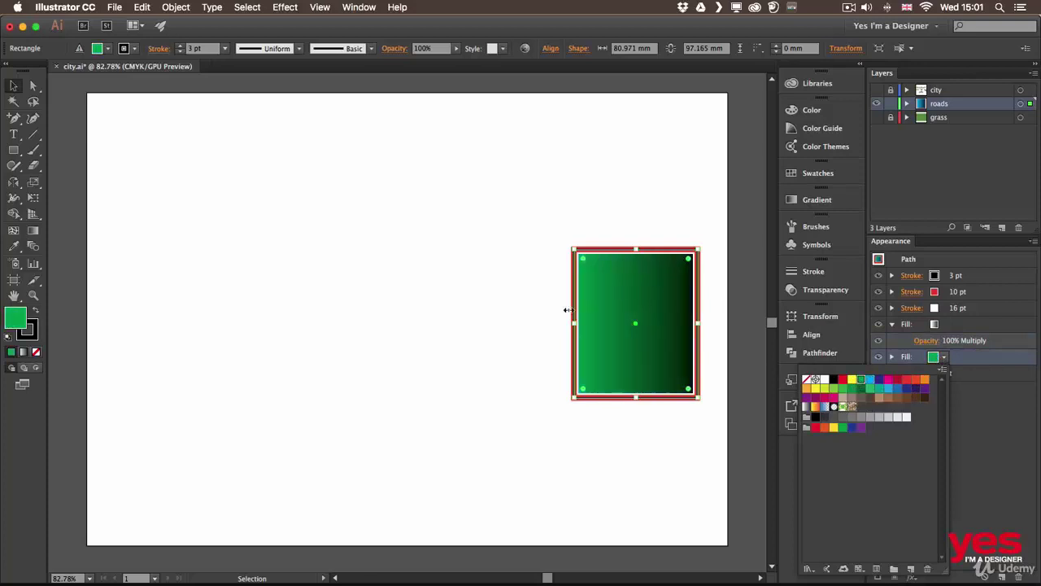
pyautogui.click(842, 379)
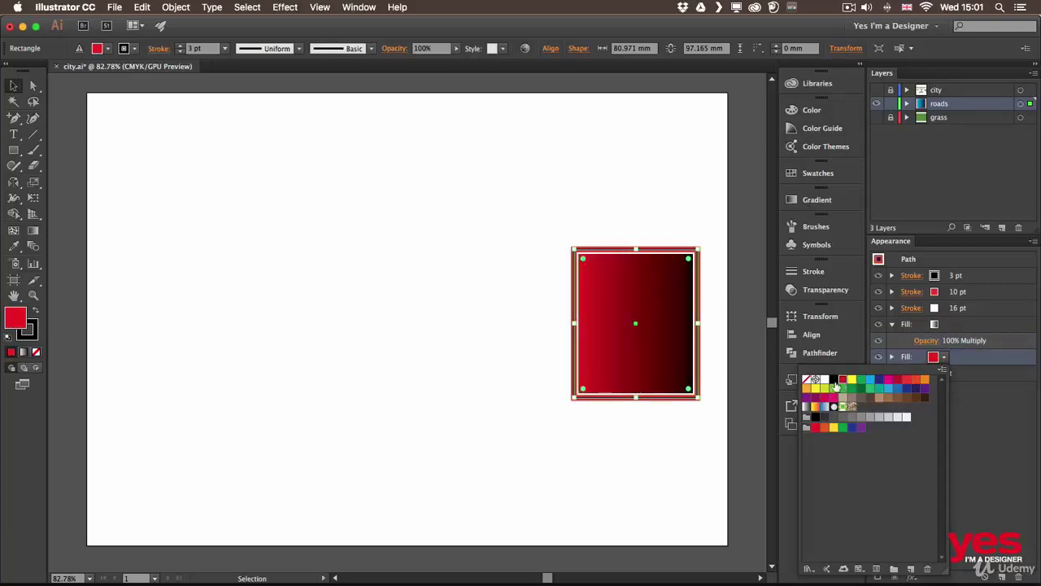
# Collapse the gradient fill's details and save the rectangle's complete appearance as a new graphic style.
pyautogui.click(918, 354)
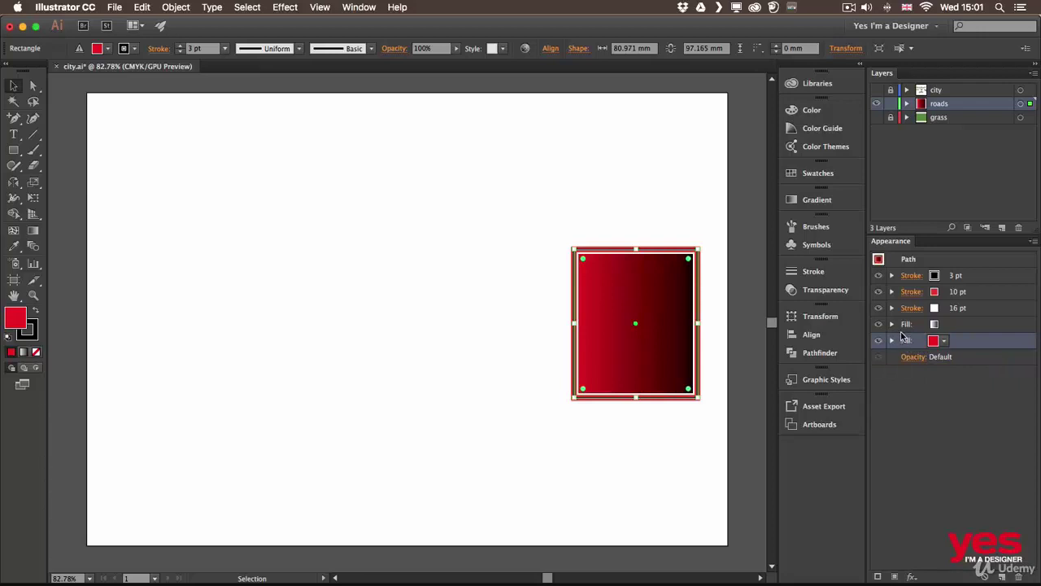
pyautogui.click(805, 380)
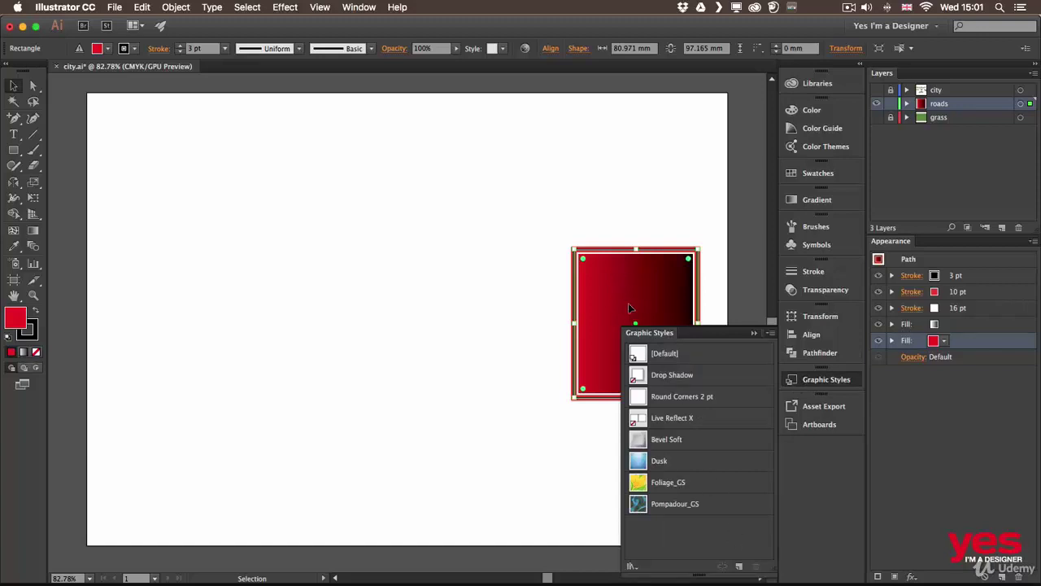
pyautogui.click(738, 567)
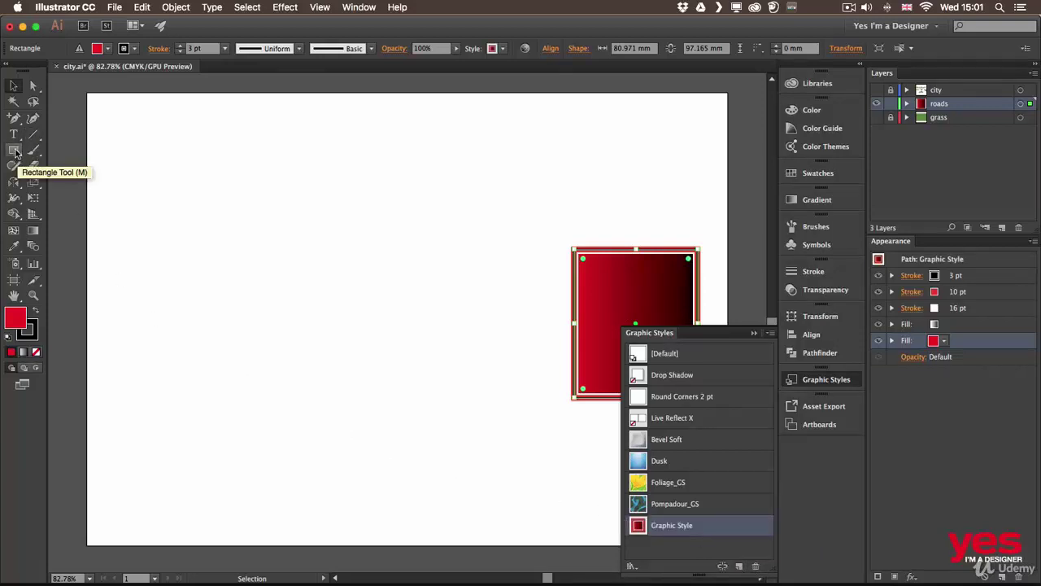
# Draw a five-pointed star about 75 mm wide beside the rectangle, apply the newly saved graphic style and deselect it.
pyautogui.moveTo(15, 152); pyautogui.dragTo(73, 214)
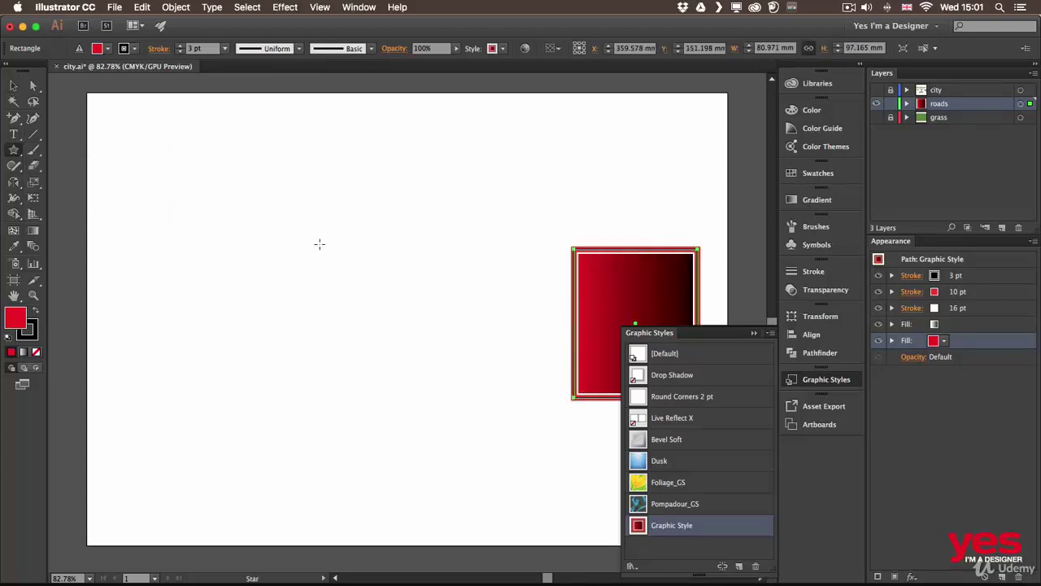
pyautogui.moveTo(320, 244)
pyautogui.mouseDown()
pyautogui.moveTo(420, 342)
pyautogui.moveTo(356, 298)
pyautogui.mouseUp()
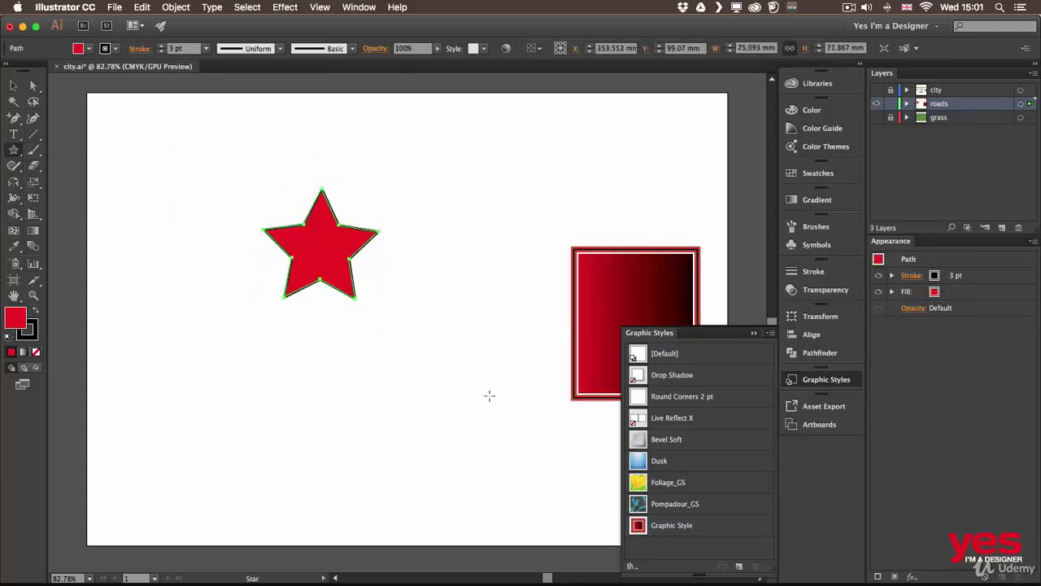
pyautogui.click(703, 526)
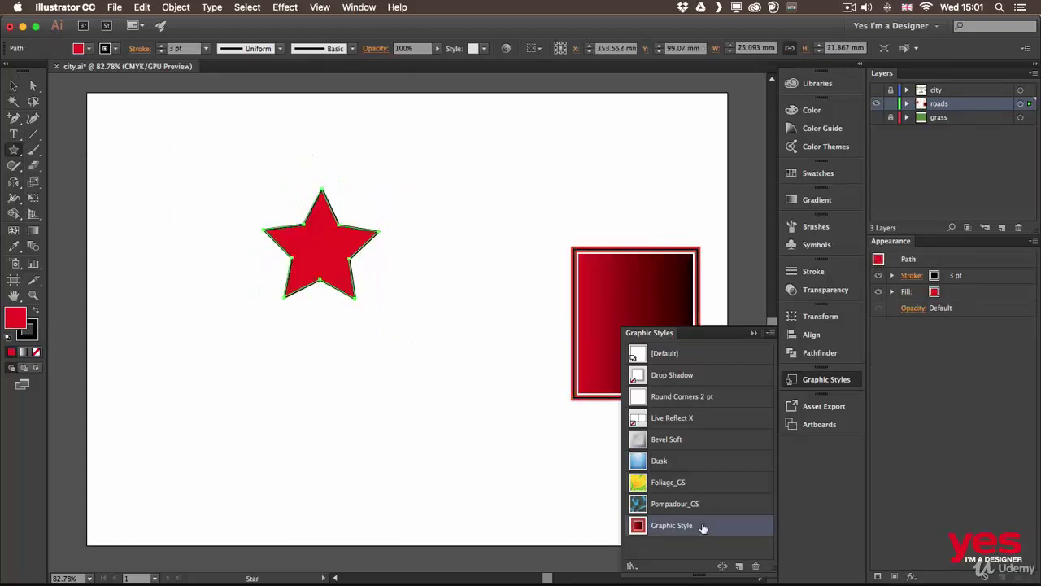
pyautogui.click(13, 85)
pyautogui.click(207, 320)
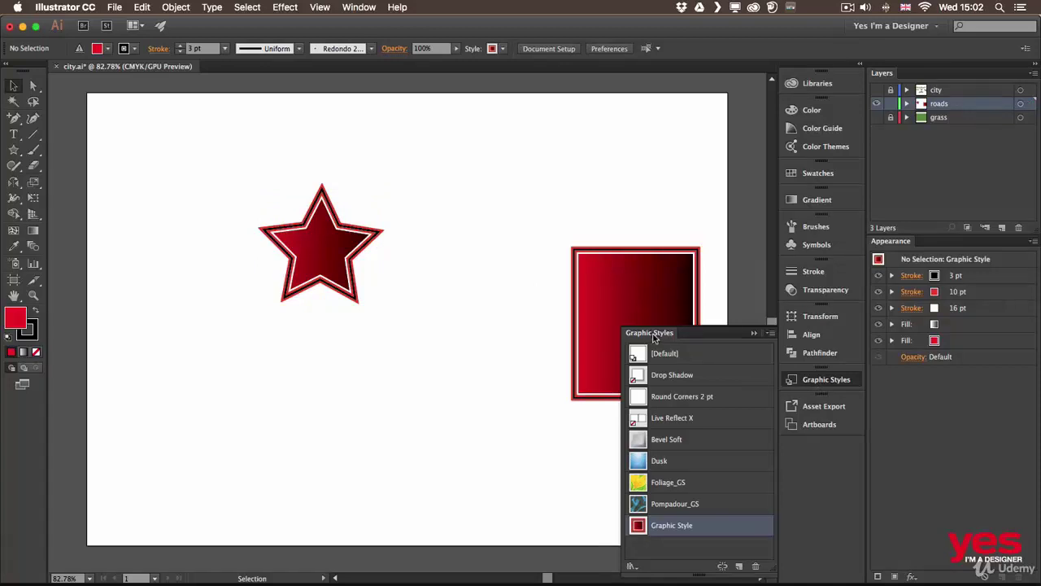
# Place the graphic styles list beside the star and try Bevel Soft and Dusk on it, checking each without the selection.
pyautogui.moveTo(653, 338); pyautogui.dragTo(433, 138)
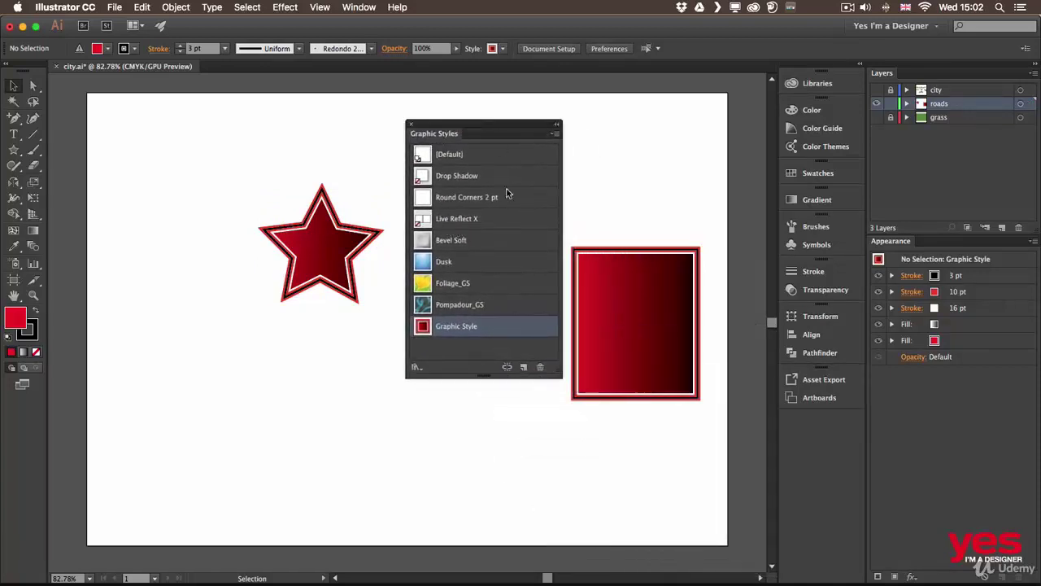
pyautogui.click(285, 233)
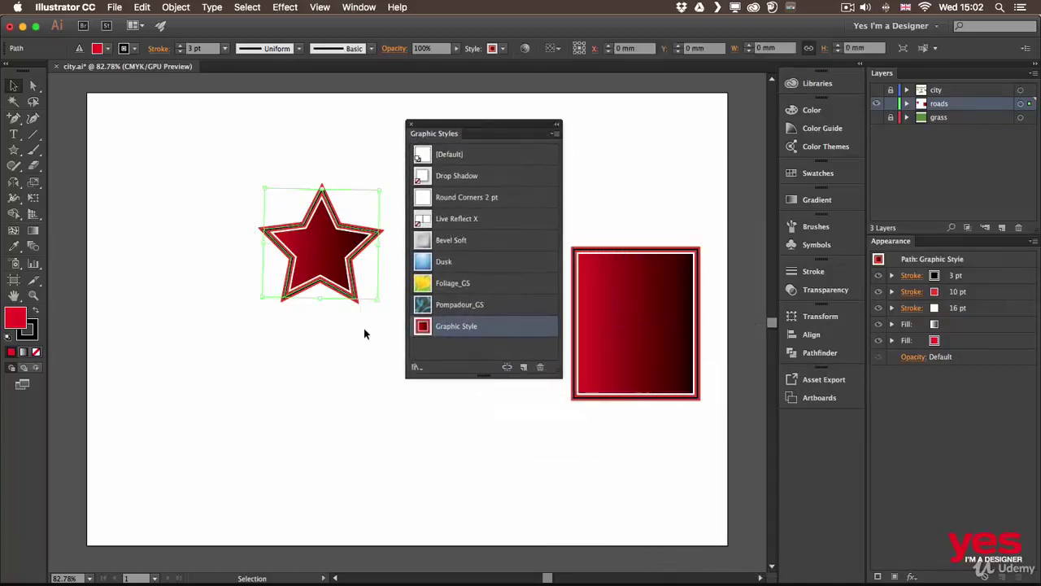
pyautogui.click(471, 241)
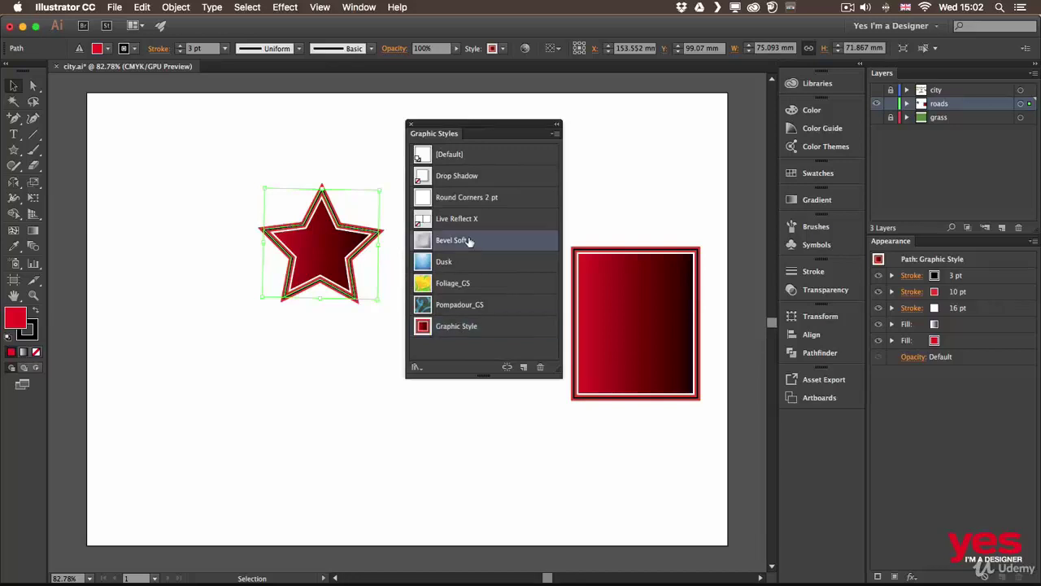
pyautogui.click(352, 327)
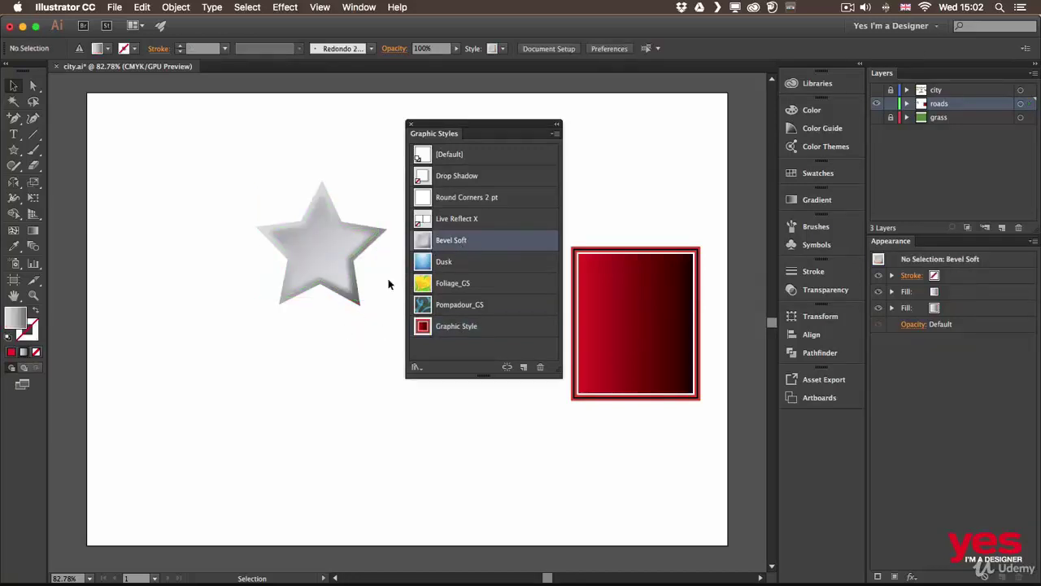
pyautogui.click(344, 285)
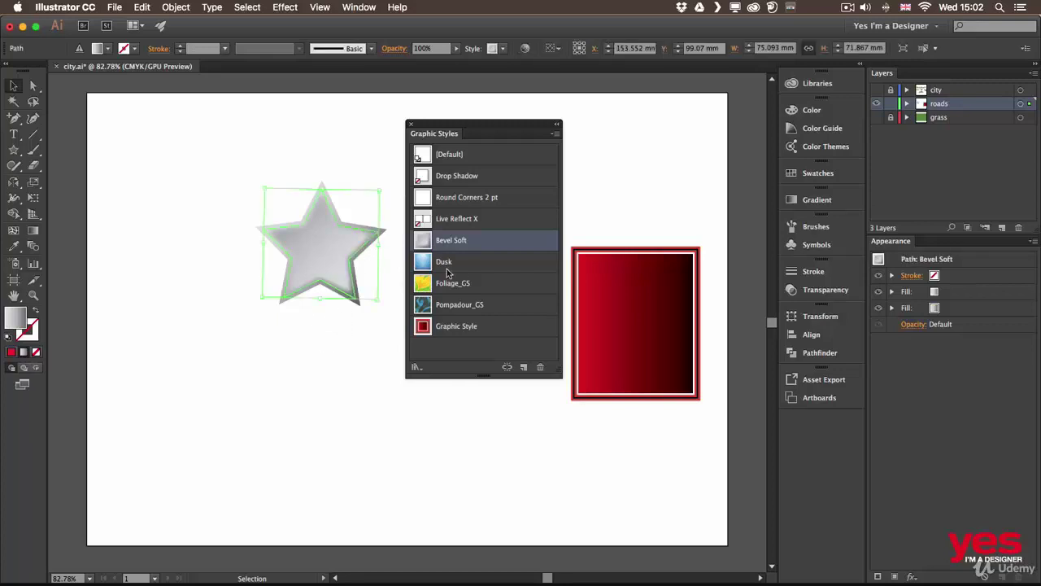
pyautogui.click(446, 262)
pyautogui.click(328, 361)
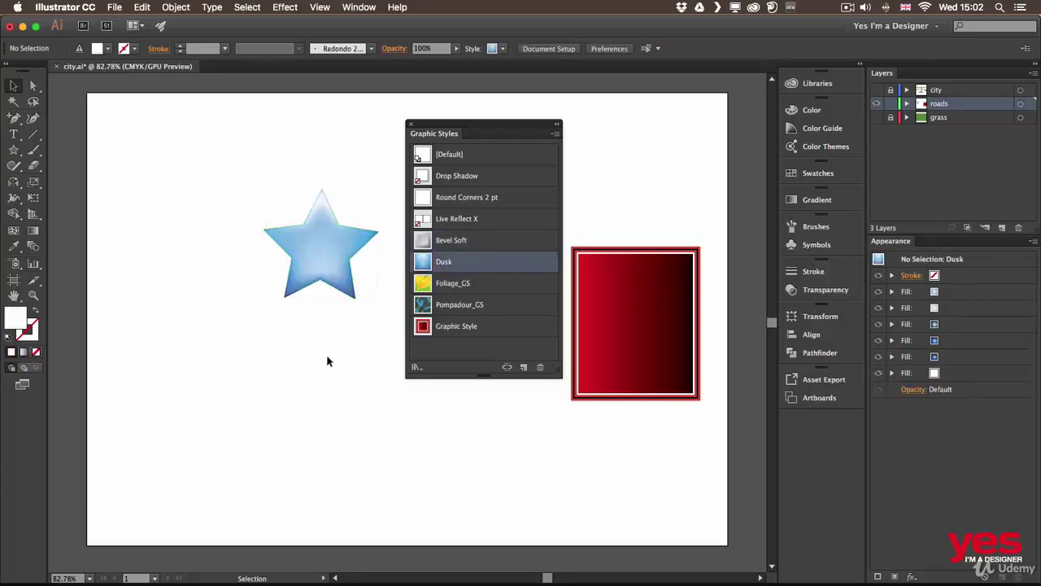
# Try the patterned graphic styles Foliage_GS and Pompadour_GS on the star.
pyautogui.click(321, 261)
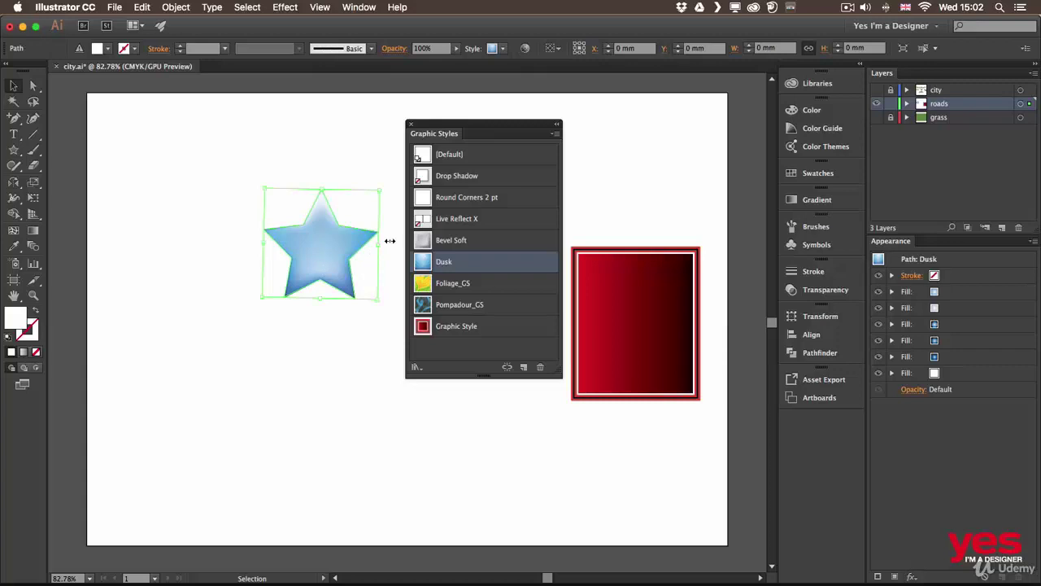
pyautogui.click(455, 289)
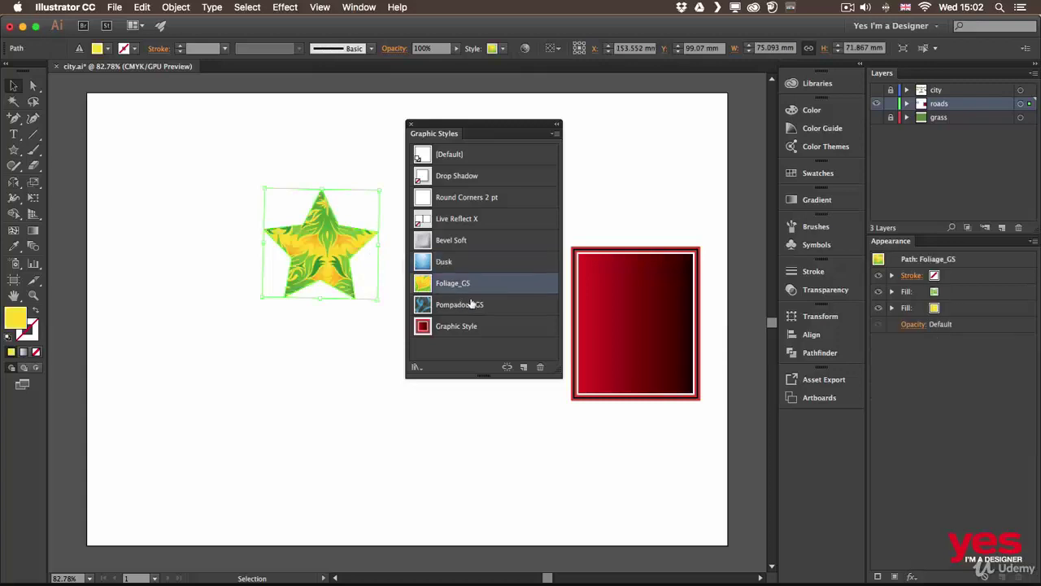
pyautogui.doubleClick(502, 306)
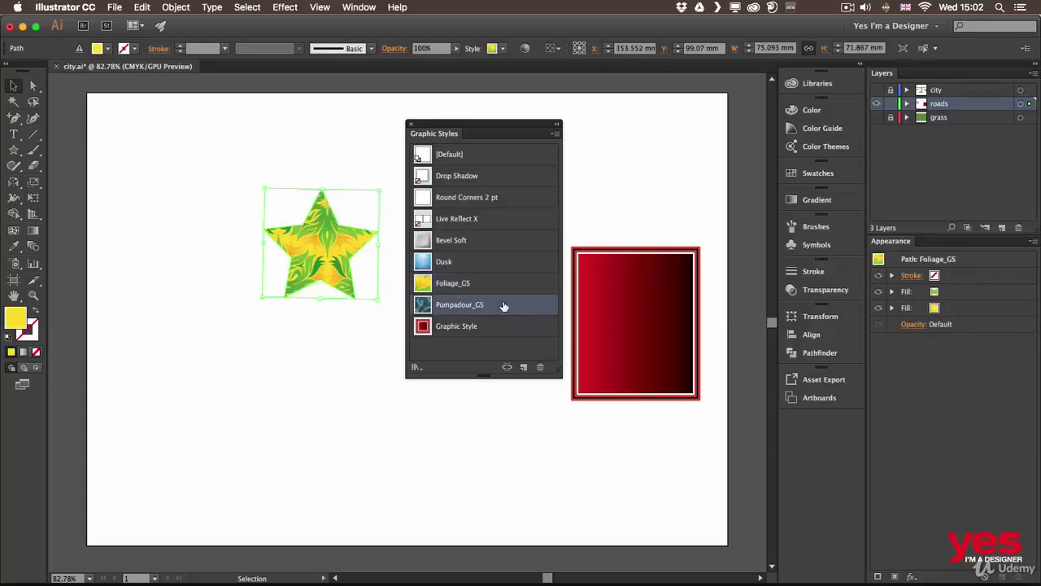
pyautogui.press('Escape')
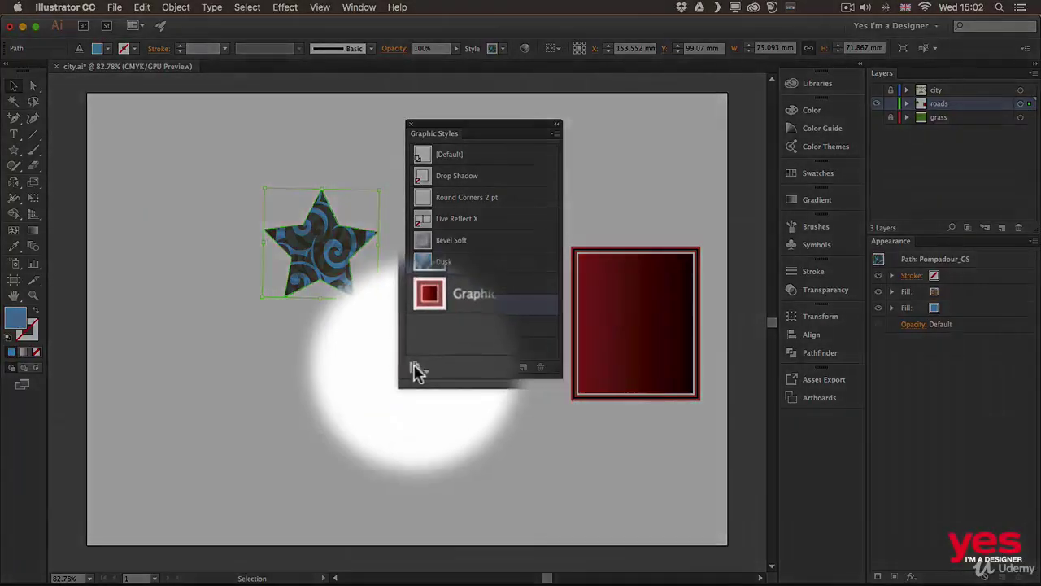
# Open the Illuminate Styles library, apply Silver Ribbon and Light Copper Highlight to the star, and close the library.
pyautogui.click(414, 366)
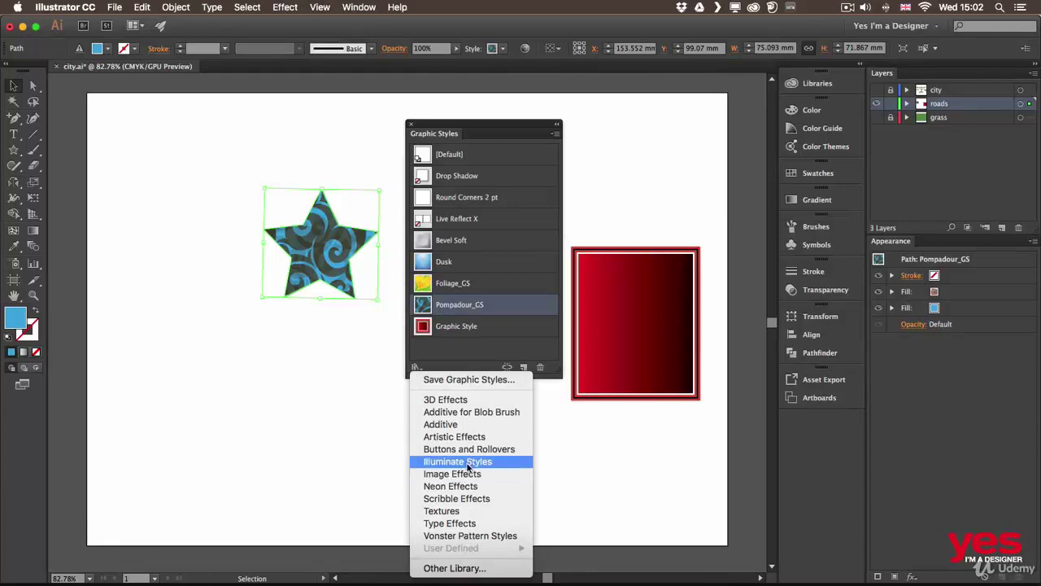
pyautogui.click(468, 461)
pyautogui.click(480, 304)
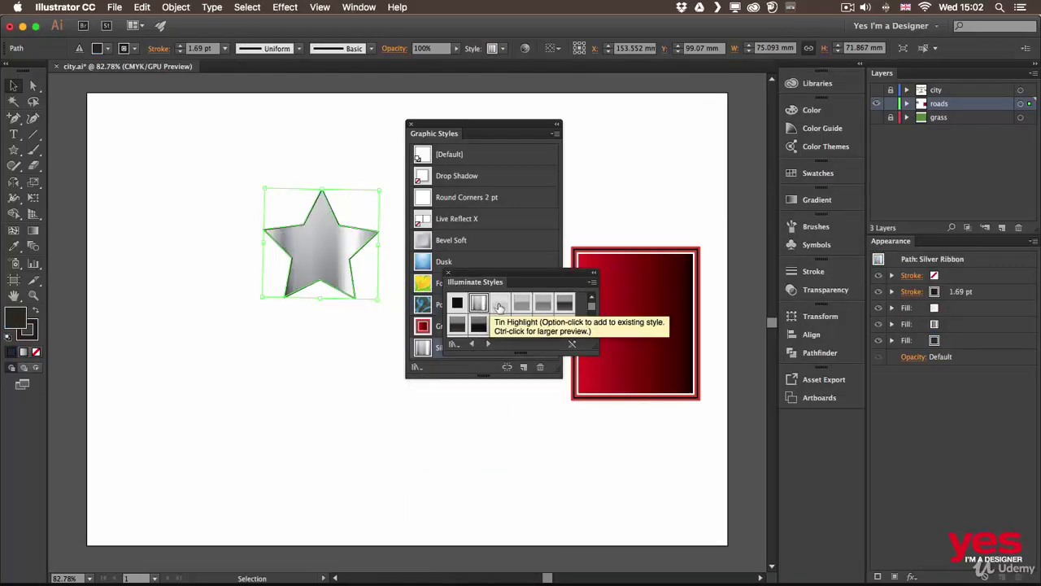
pyautogui.click(543, 324)
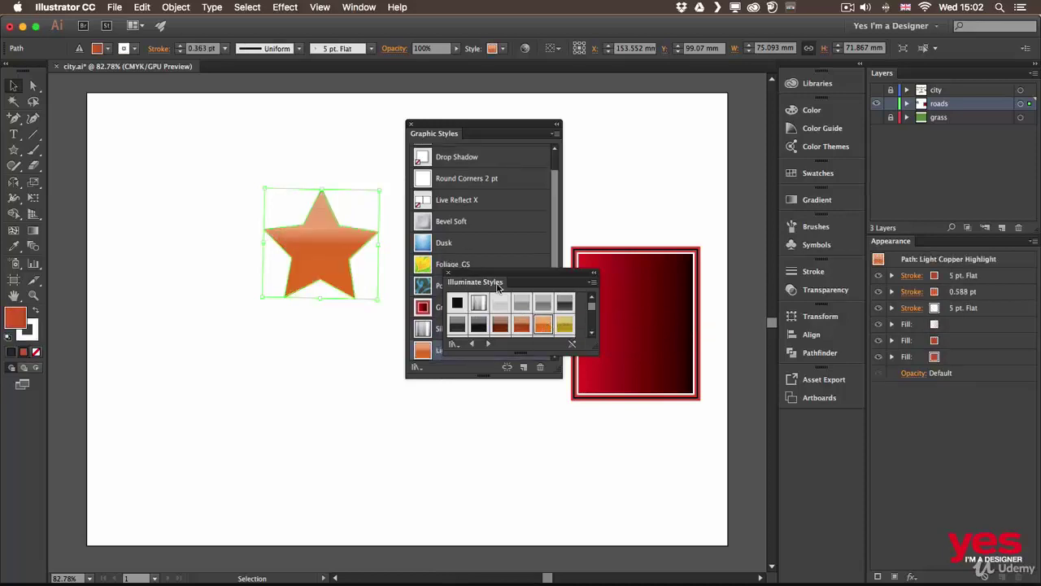
pyautogui.moveTo(498, 280); pyautogui.dragTo(425, 438)
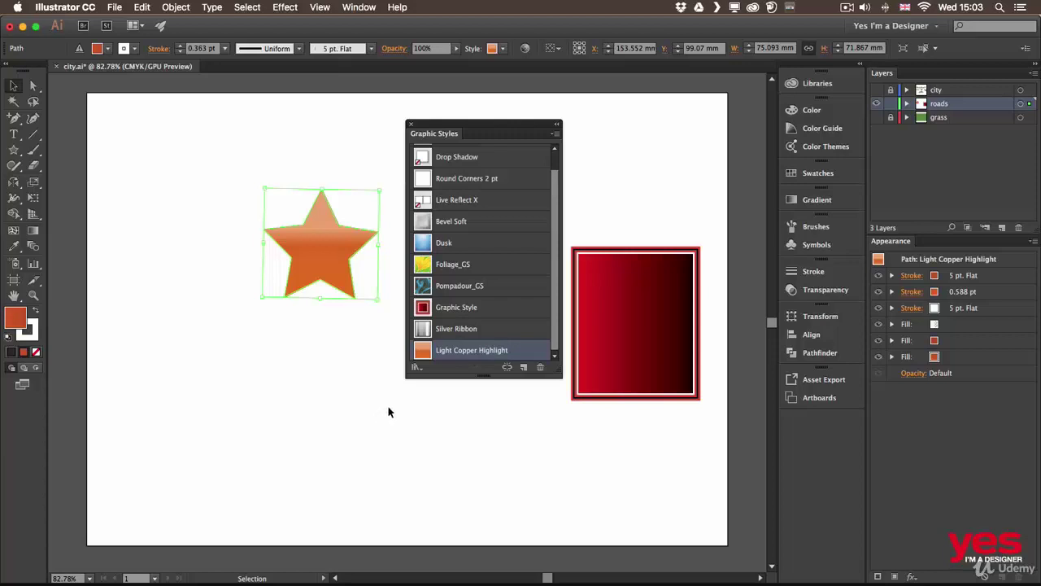
pyautogui.click(376, 420)
# Apply the Dusk style to the star, toggle its uppermost fill off and on, and inspect the third fill's effect and opacity.
pyautogui.click(468, 245)
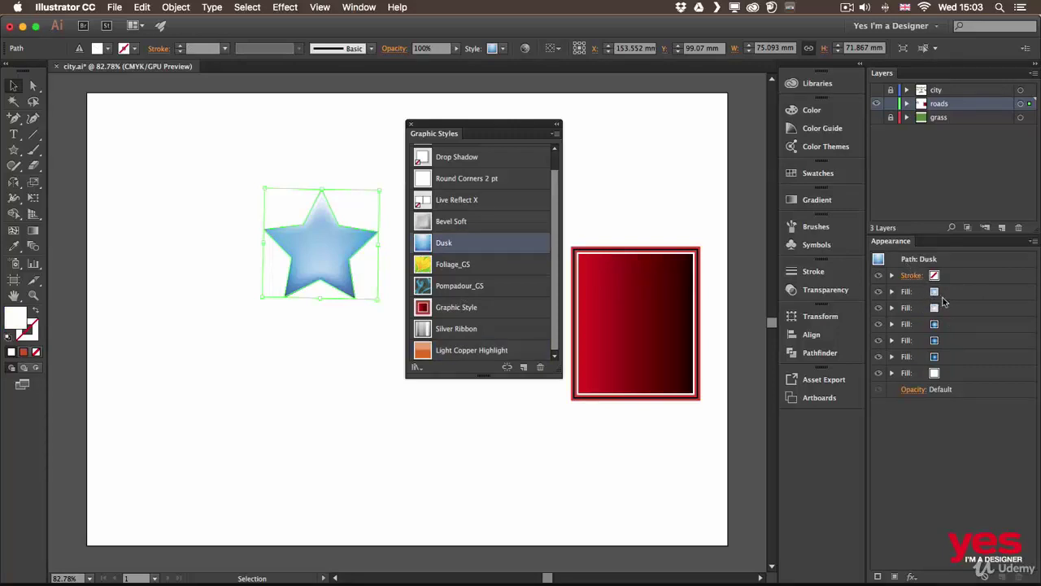
pyautogui.click(880, 293)
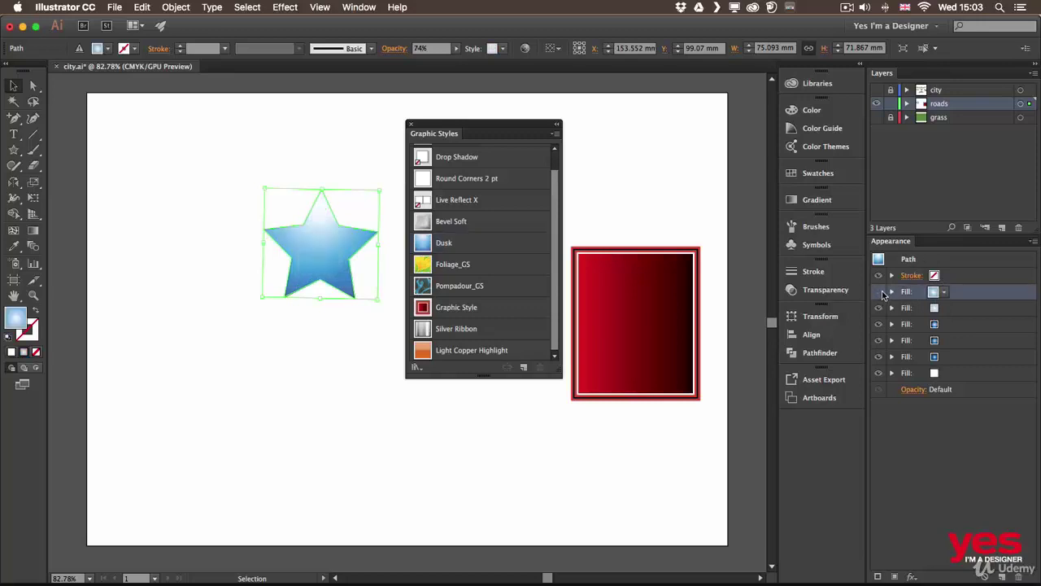
pyautogui.click(880, 292)
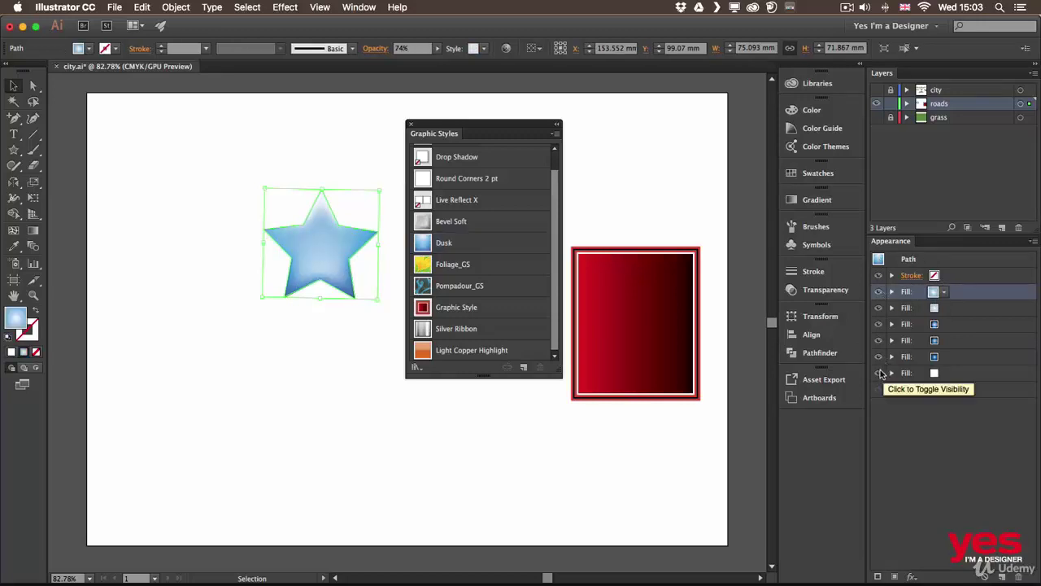
pyautogui.click(892, 325)
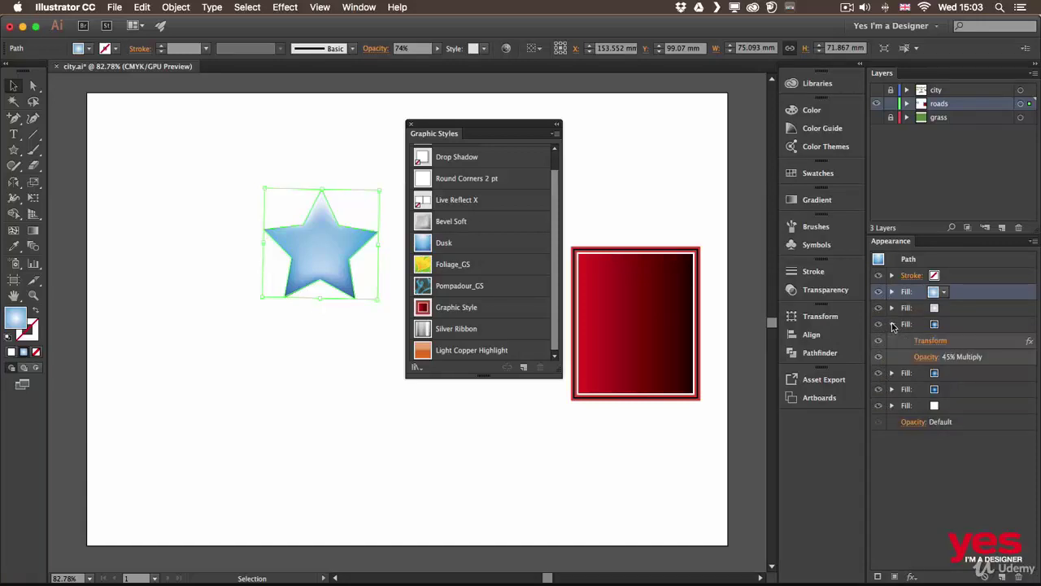
pyautogui.click(892, 324)
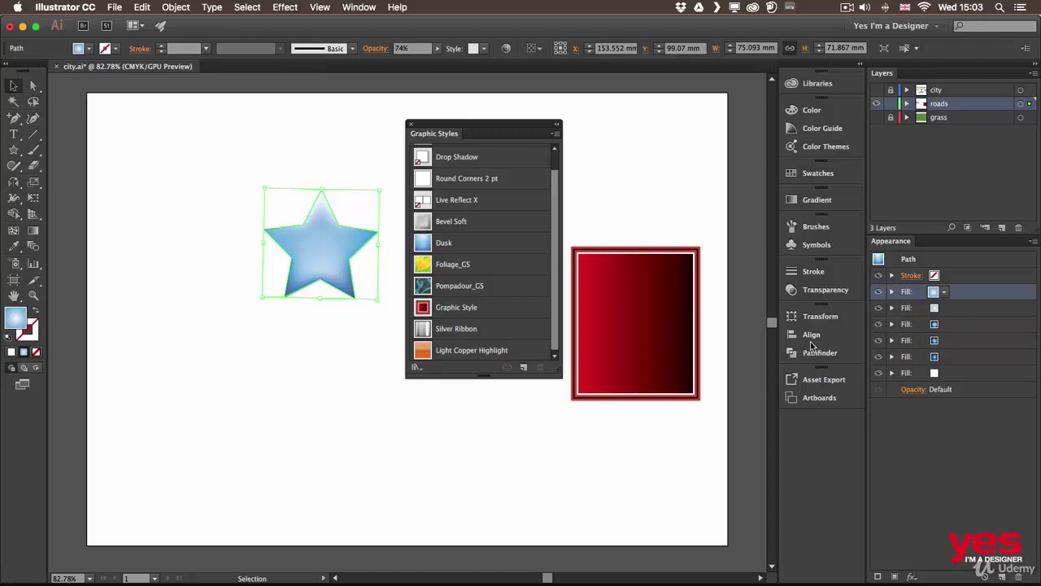
# Apply the saved Graphic Style to the star and add a previewed Scribble effect to its black 3 pt stroke.
pyautogui.click(481, 312)
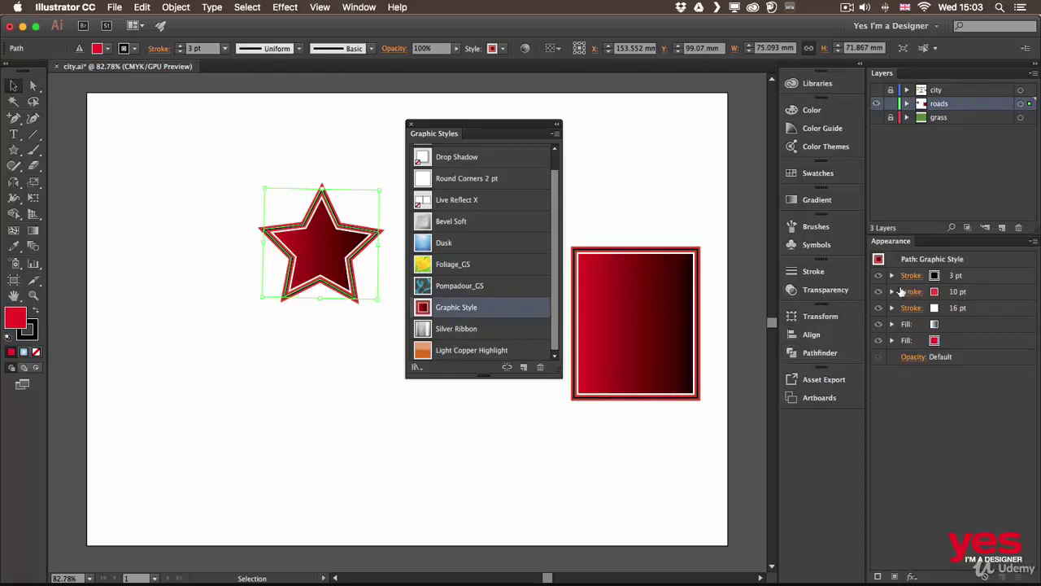
pyautogui.click(976, 280)
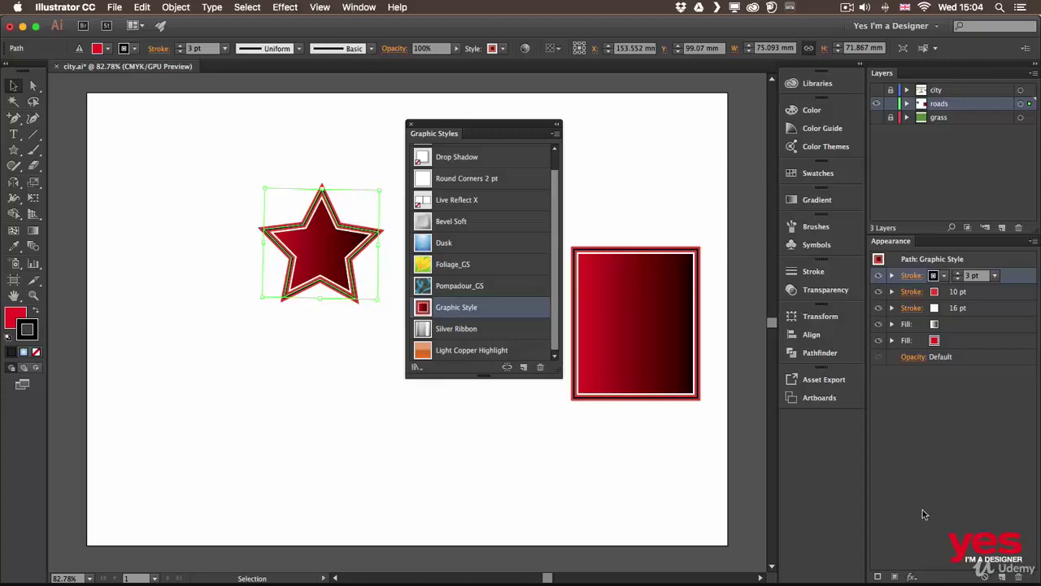
pyautogui.click(913, 576)
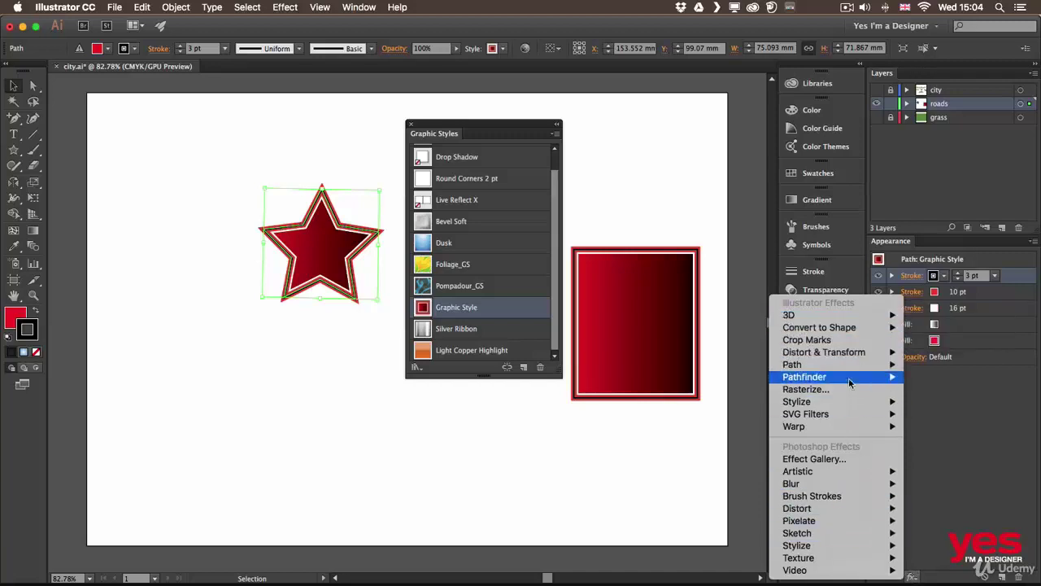
pyautogui.moveTo(864, 370)
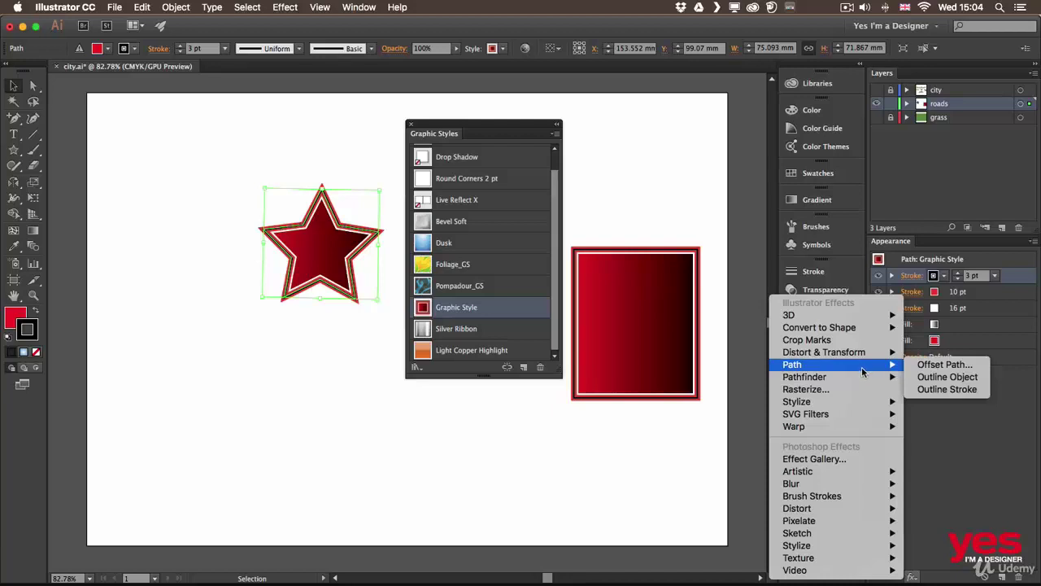
pyautogui.moveTo(854, 402)
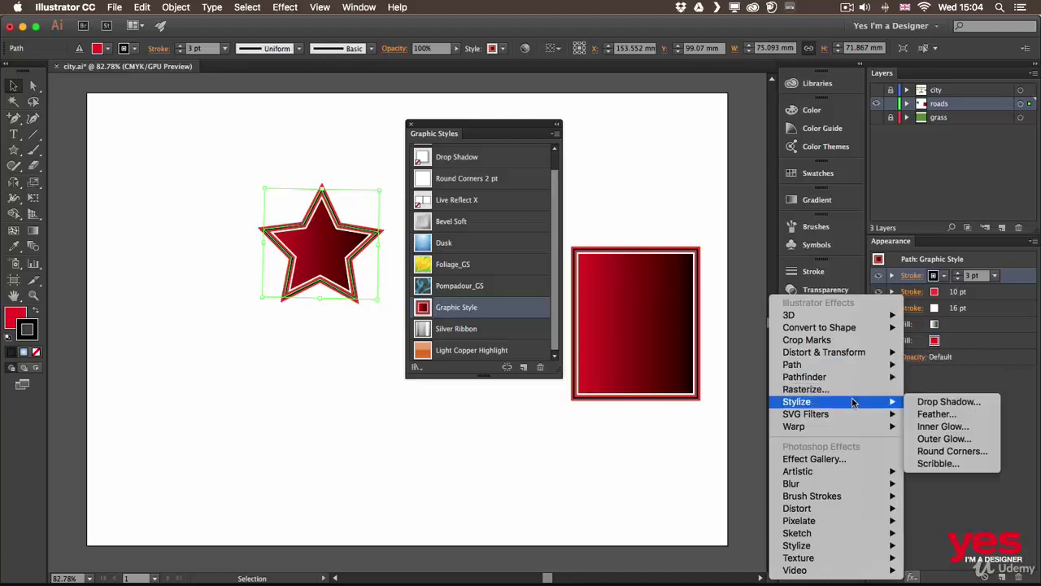
pyautogui.click(946, 466)
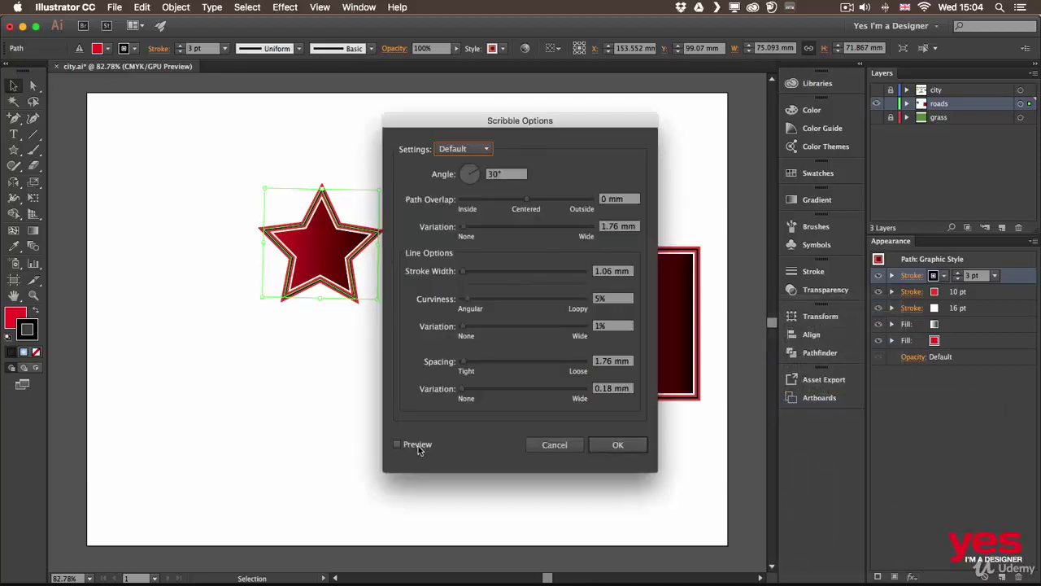
pyautogui.click(397, 444)
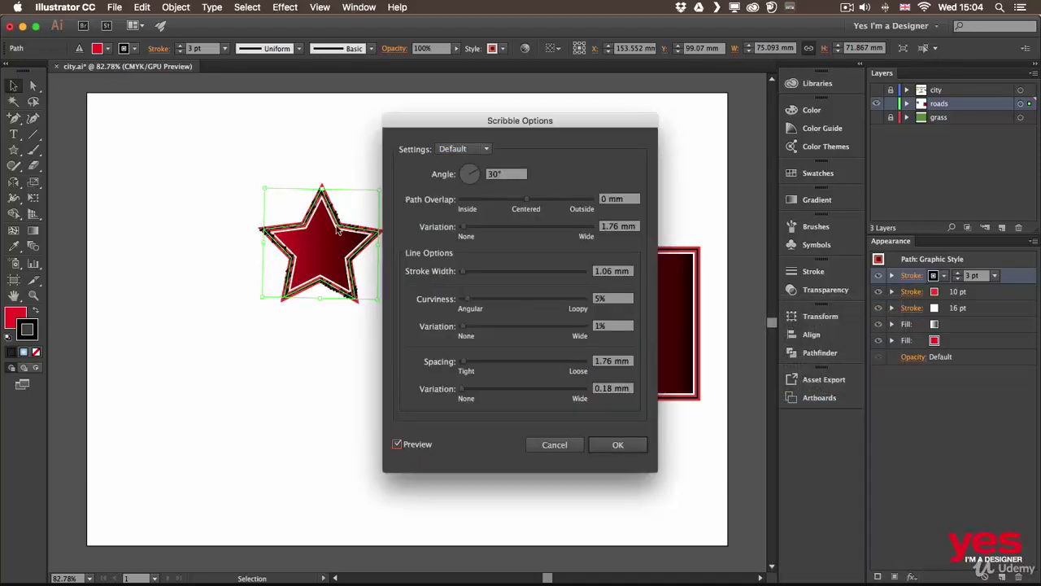
# Set the Scribble's overlap variation to 2.82 mm, curviness 38%, path overlap 2.47 mm and spacing 4.94 mm, accept it and deselect the star.
pyautogui.moveTo(473, 231)
pyautogui.mouseDown()
pyautogui.moveTo(481, 226)
pyautogui.moveTo(463, 230)
pyautogui.mouseUp()
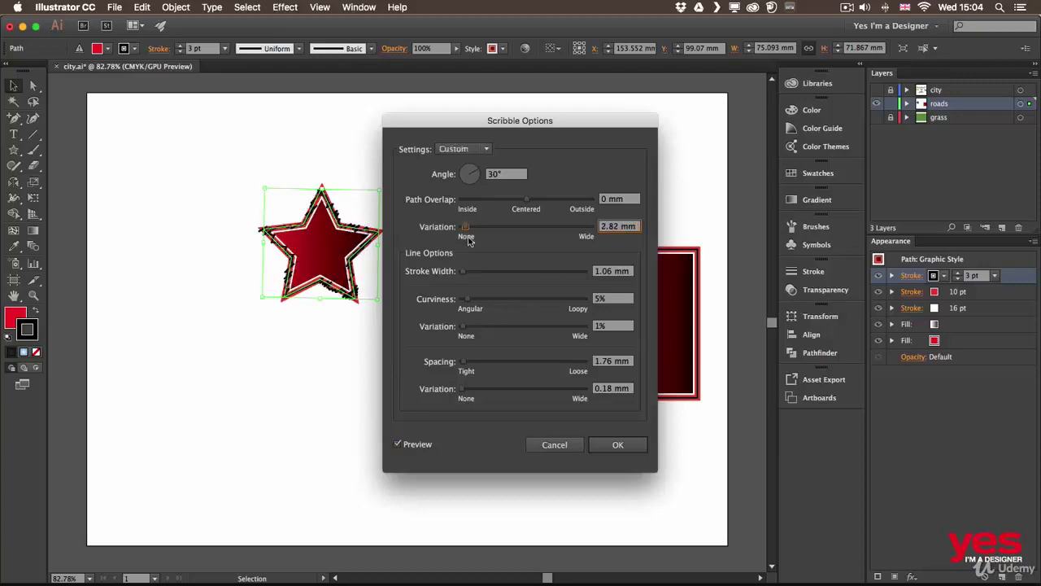
pyautogui.moveTo(481, 299); pyautogui.dragTo(501, 300)
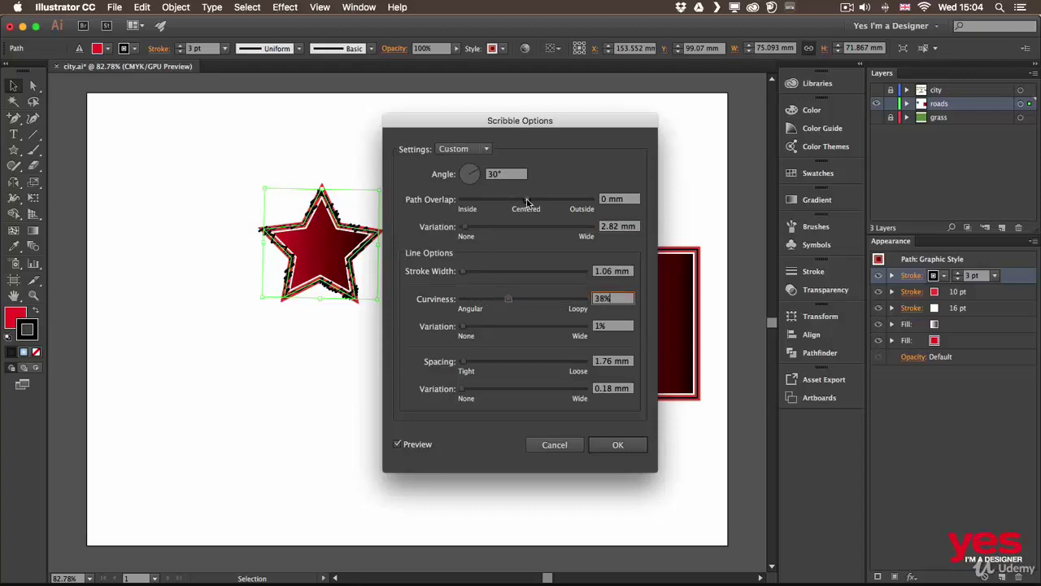
pyautogui.moveTo(526, 200); pyautogui.dragTo(527, 203)
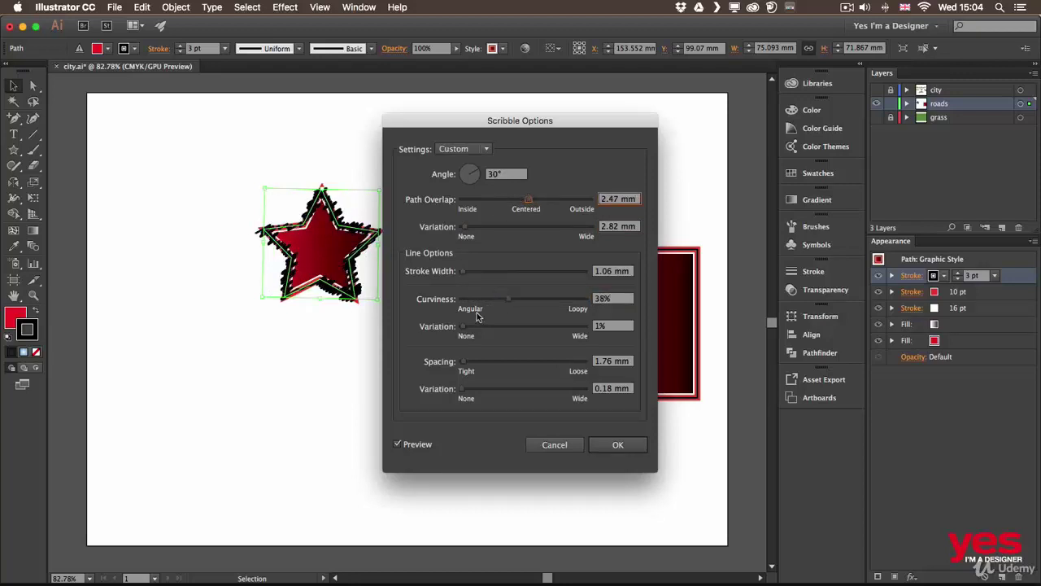
pyautogui.moveTo(464, 361); pyautogui.dragTo(468, 363)
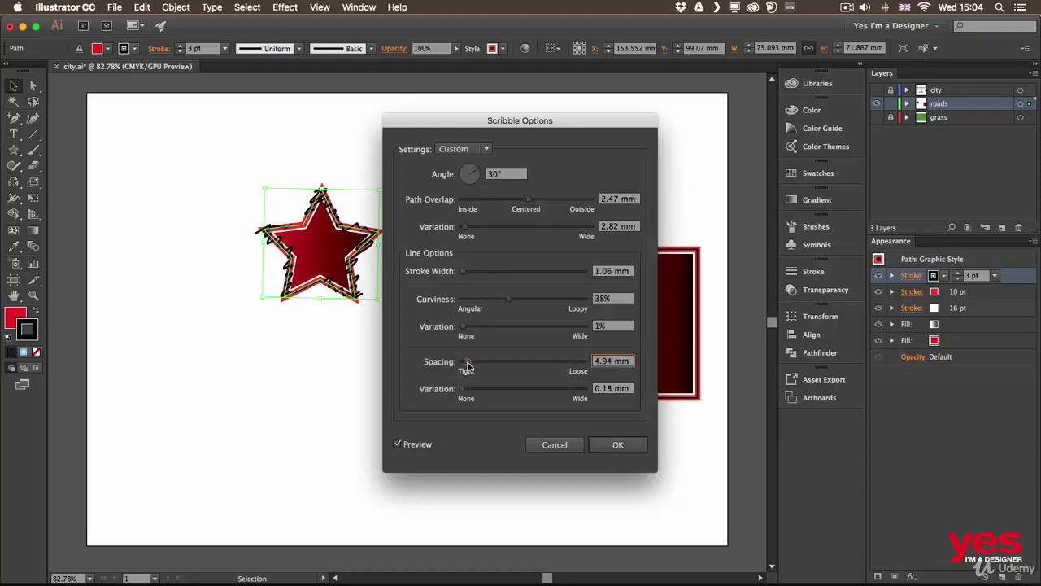
pyautogui.click(619, 445)
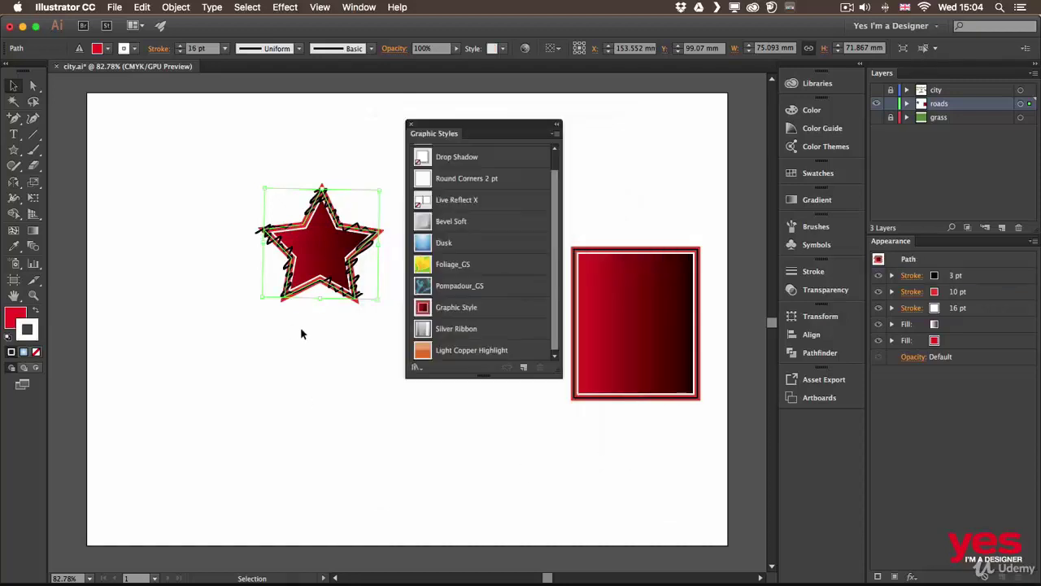
pyautogui.click(311, 404)
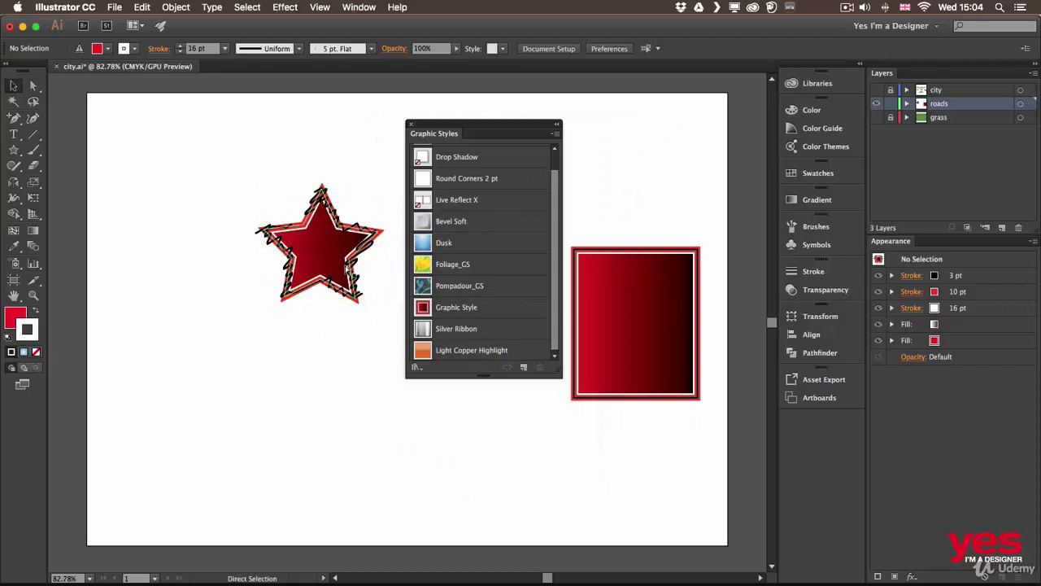
# Examine the Scribble effect on the star's black stroke up close, toggling it off and on and reviewing its options.
pyautogui.press('super+equal')
pyautogui.press('super+equal')
pyautogui.scroll(3, 344, 238)
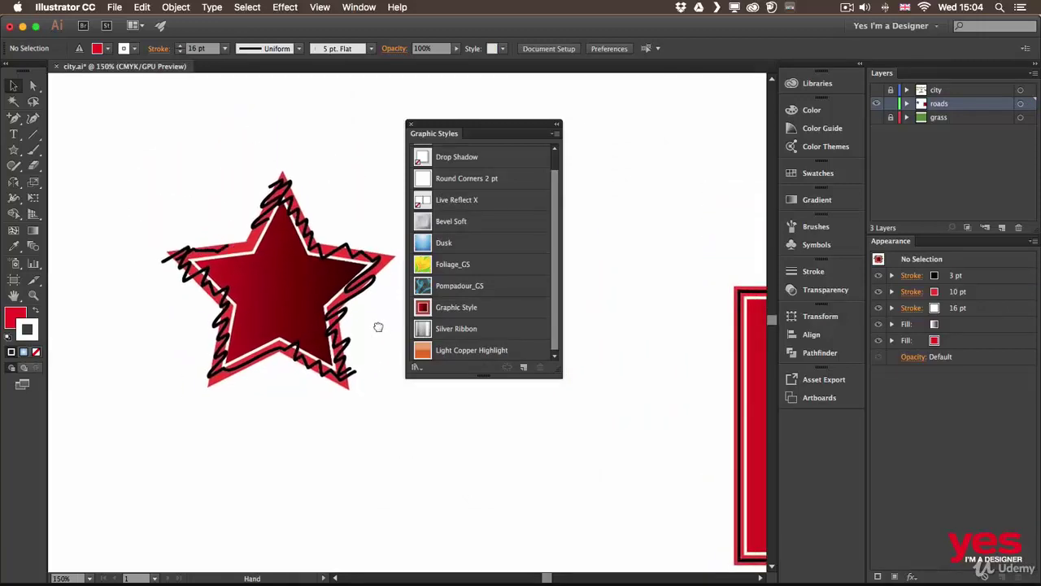
pyautogui.click(314, 250)
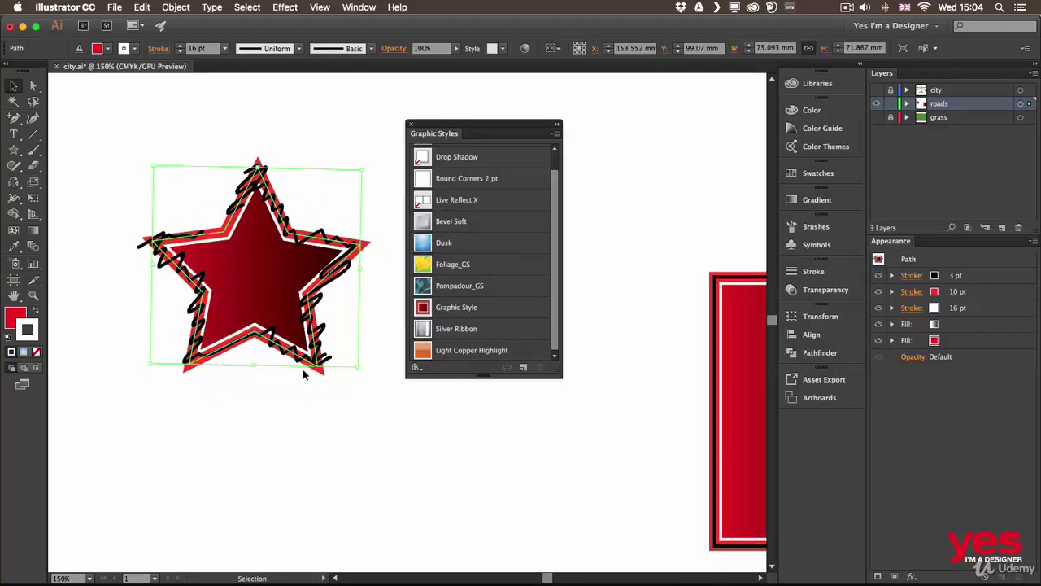
pyautogui.click(892, 276)
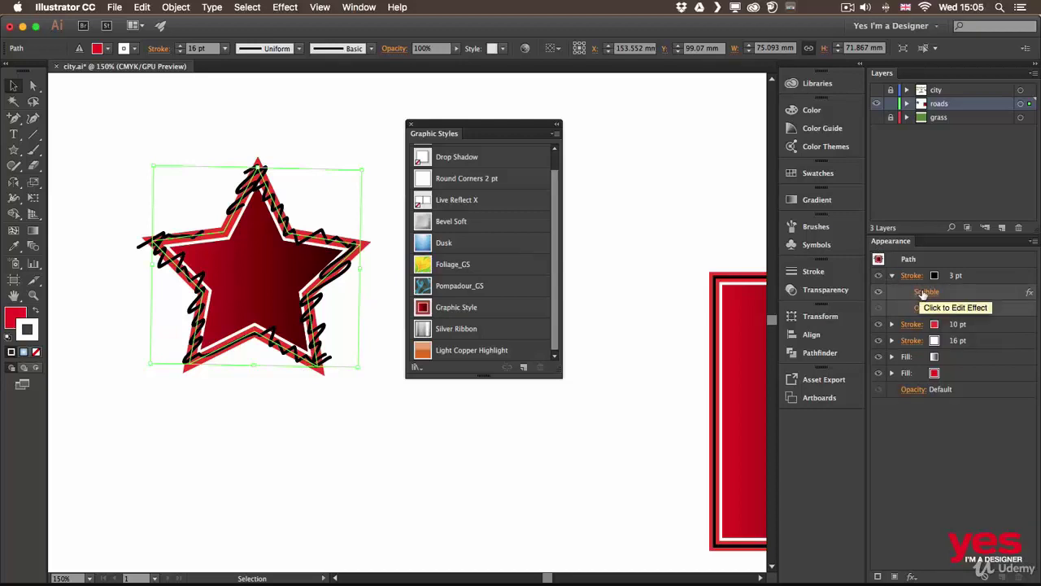
pyautogui.click(878, 292)
pyautogui.click(878, 292)
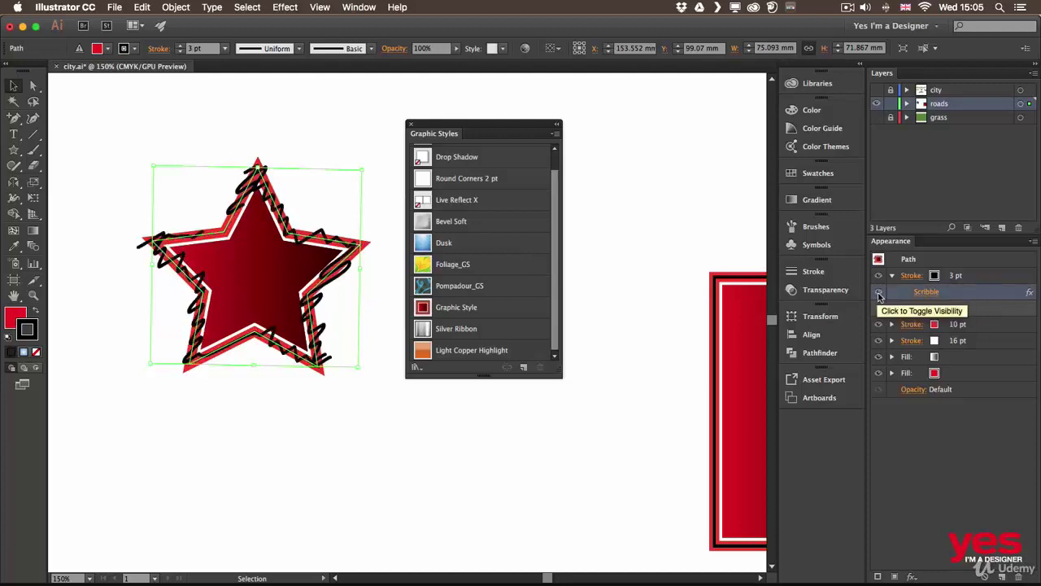
pyautogui.click(926, 292)
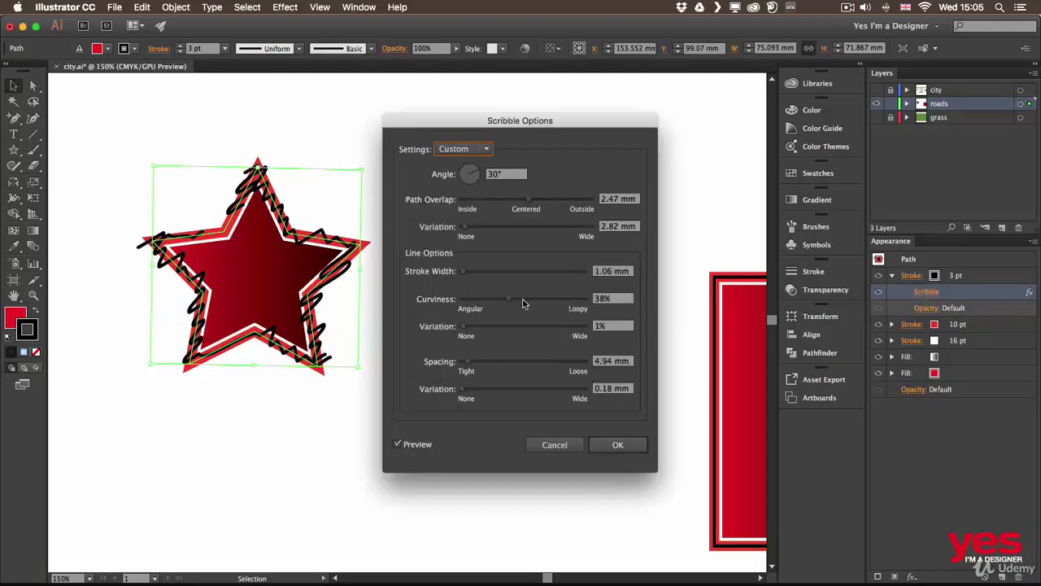
pyautogui.click(620, 445)
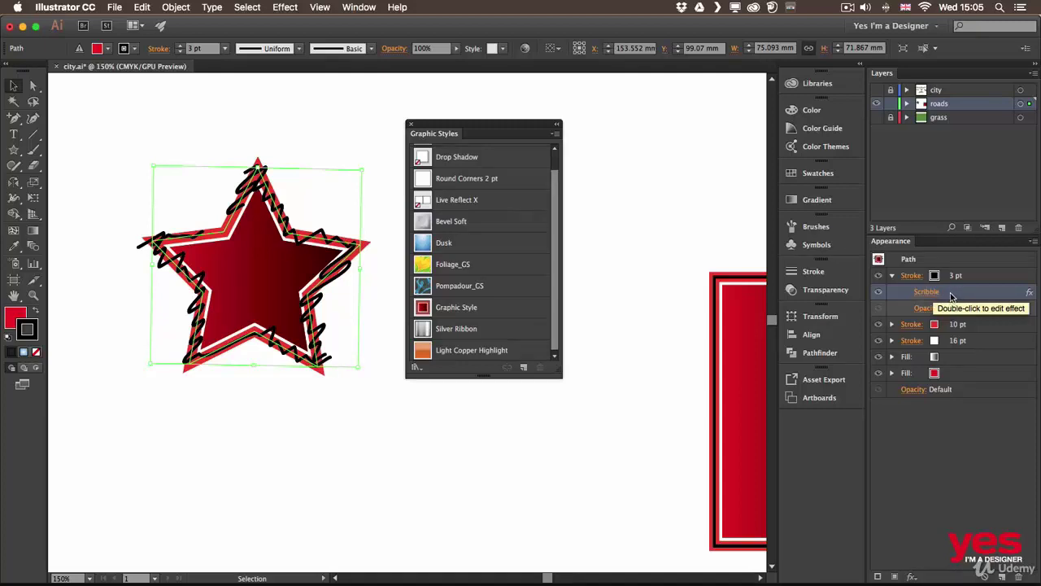
# Try the Scribble effect on the 10 pt and 16 pt strokes in turn, then have it on both the 3 pt and 10 pt strokes.
pyautogui.click(891, 323)
pyautogui.click(893, 356)
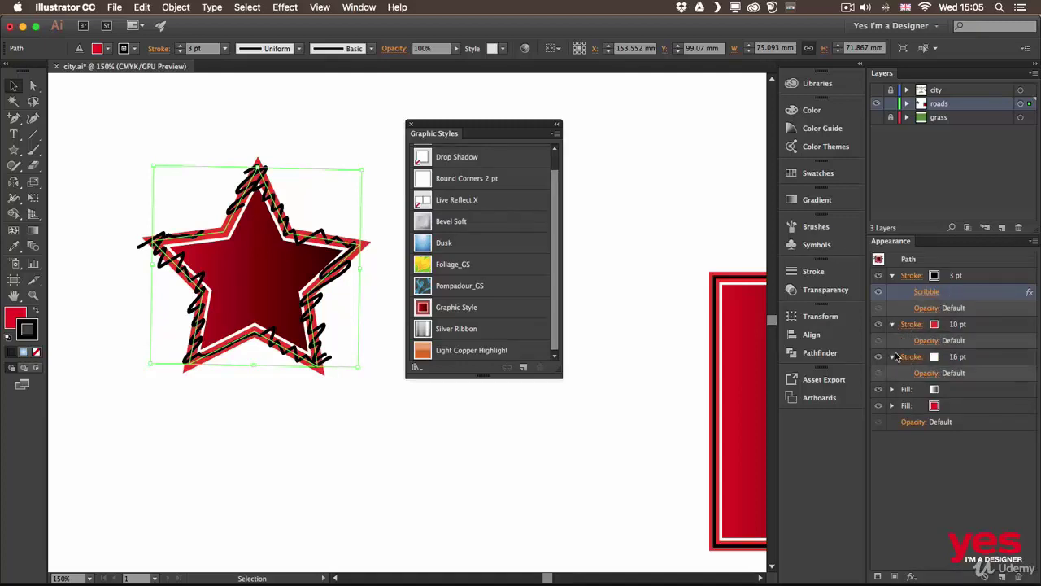
pyautogui.moveTo(948, 295); pyautogui.dragTo(957, 332)
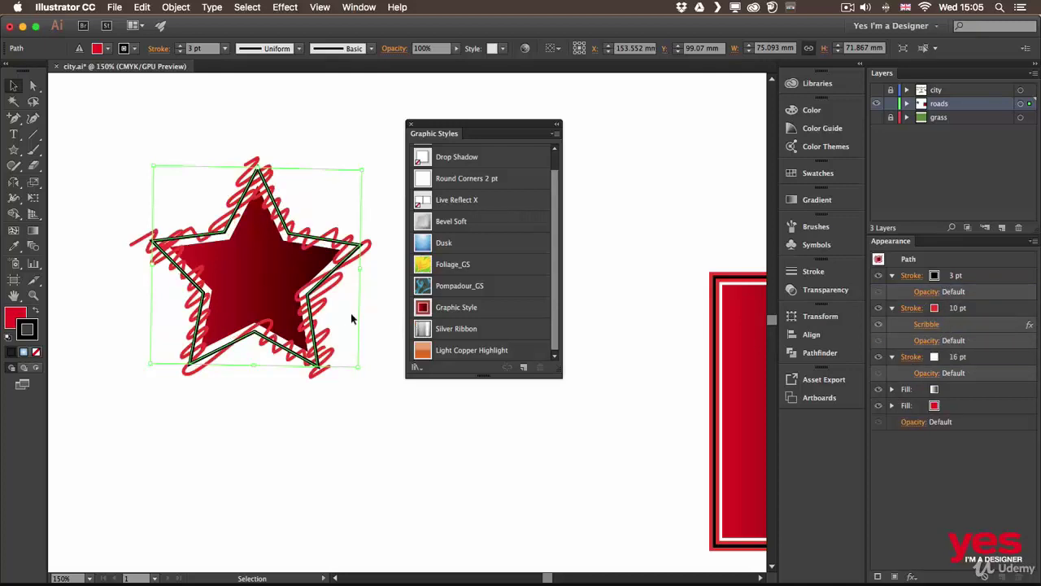
pyautogui.moveTo(957, 325); pyautogui.dragTo(950, 363)
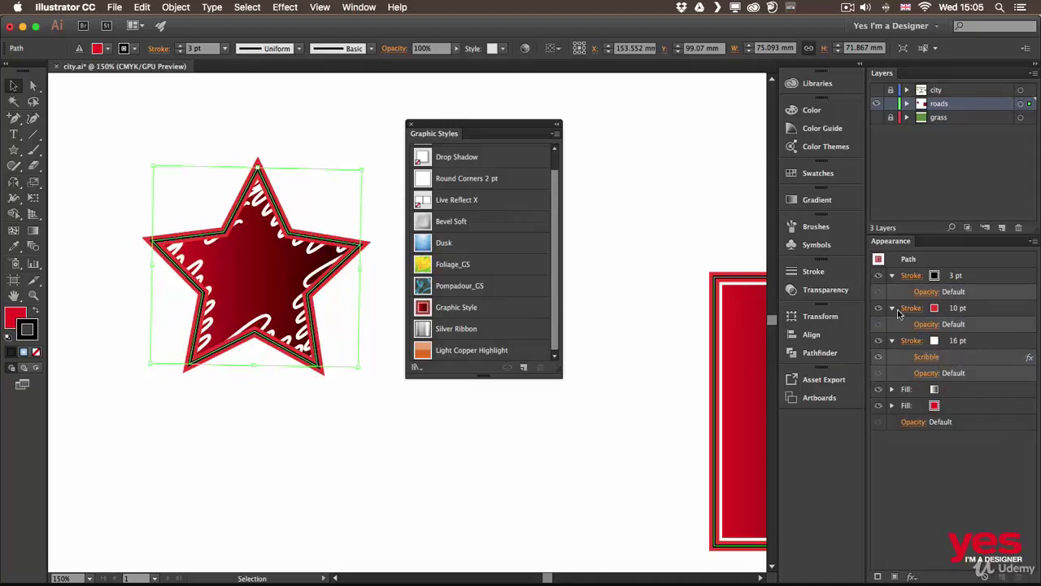
pyautogui.moveTo(950, 360)
pyautogui.mouseDown()
pyautogui.moveTo(954, 276)
pyautogui.moveTo(950, 290)
pyautogui.mouseUp()
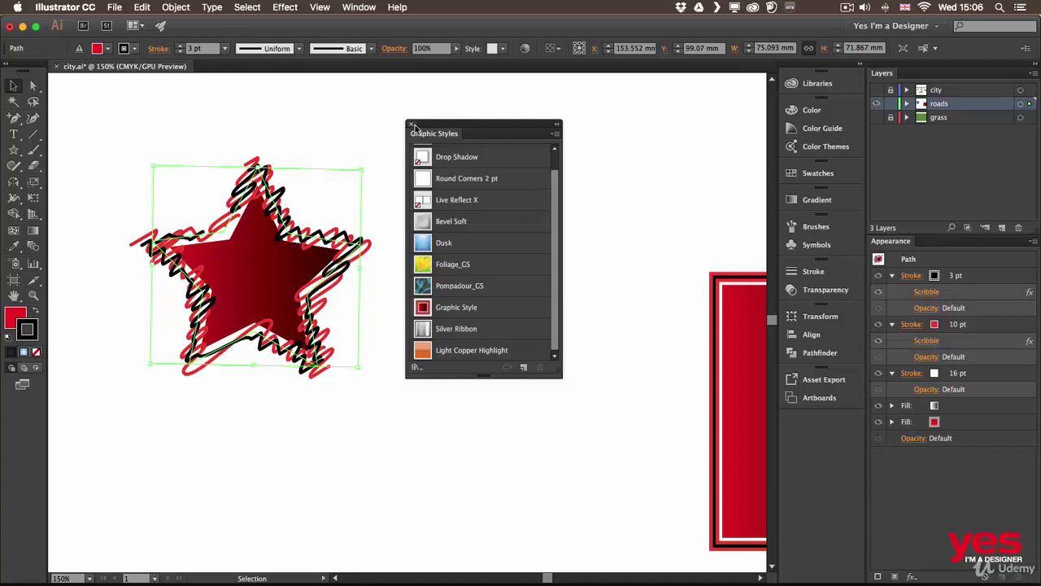
# Dock the graphic styles list above the stroke settings and move the star off the artboard, beyond its right edge.
pyautogui.moveTo(435, 137); pyautogui.dragTo(833, 259)
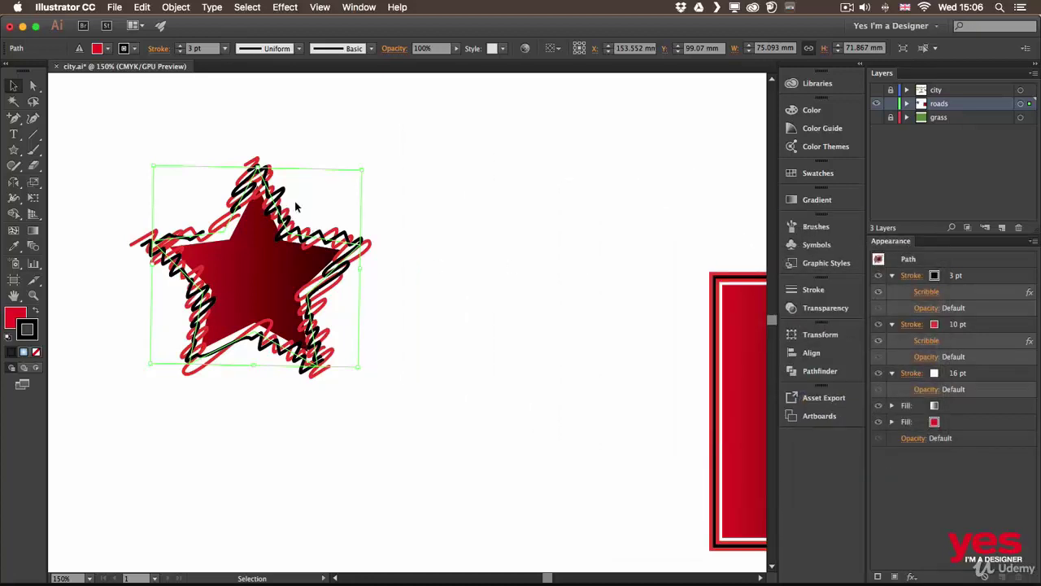
pyautogui.press('super+0')
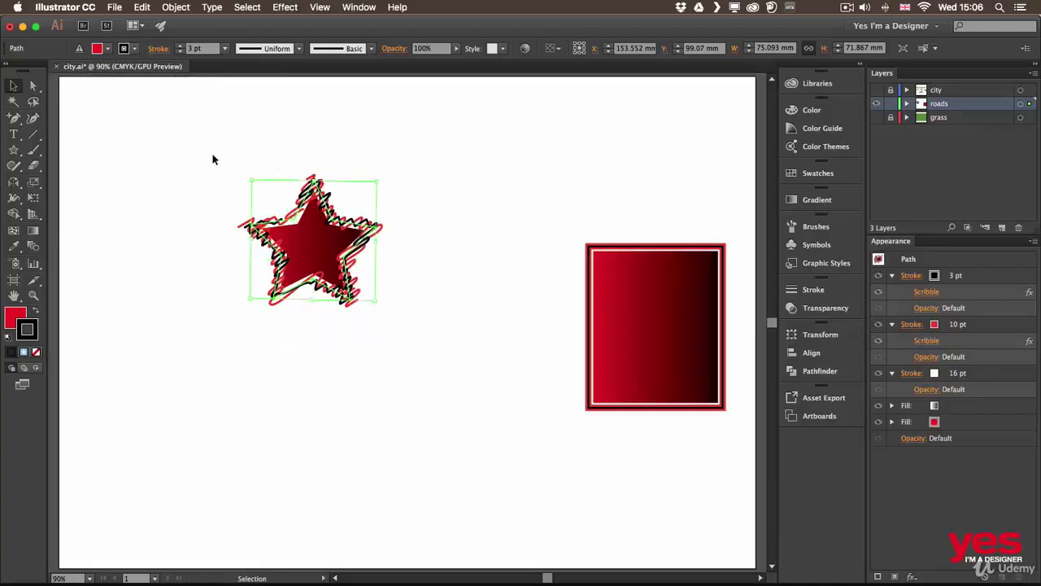
pyautogui.moveTo(206, 167); pyautogui.dragTo(453, 341)
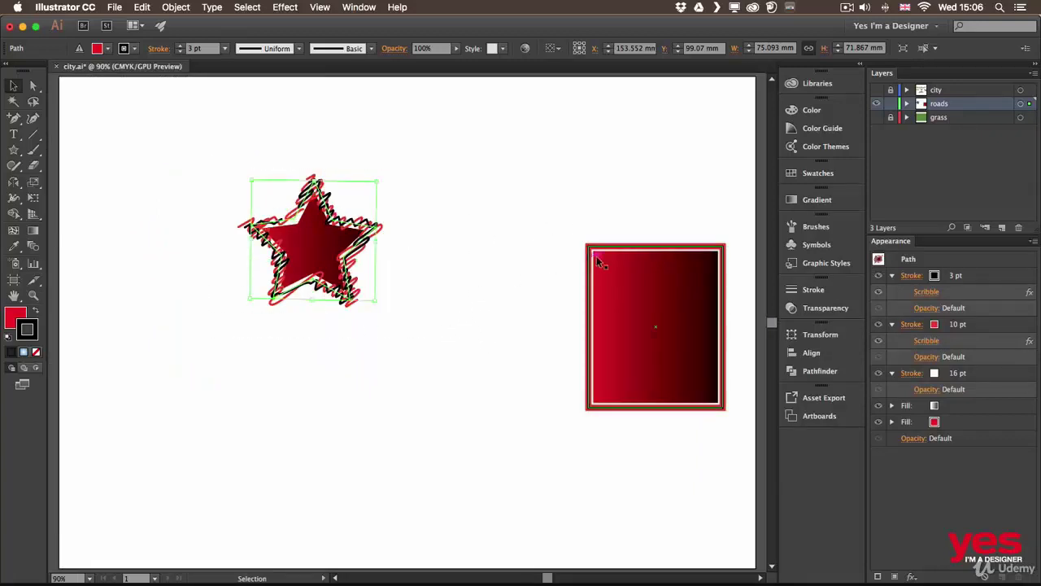
pyautogui.moveTo(322, 251)
pyautogui.mouseDown()
pyautogui.moveTo(548, 182)
pyautogui.moveTo(658, 163)
pyautogui.moveTo(689, 182)
pyautogui.moveTo(642, 181)
pyautogui.mouseUp()
pyautogui.hscroll(5, 415, 219)
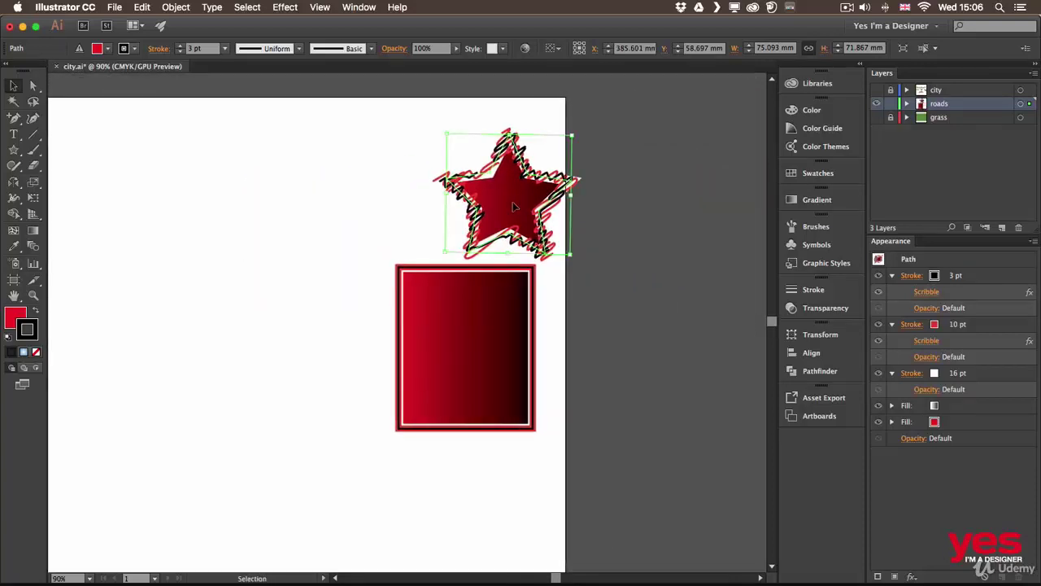
pyautogui.moveTo(513, 205); pyautogui.dragTo(667, 234)
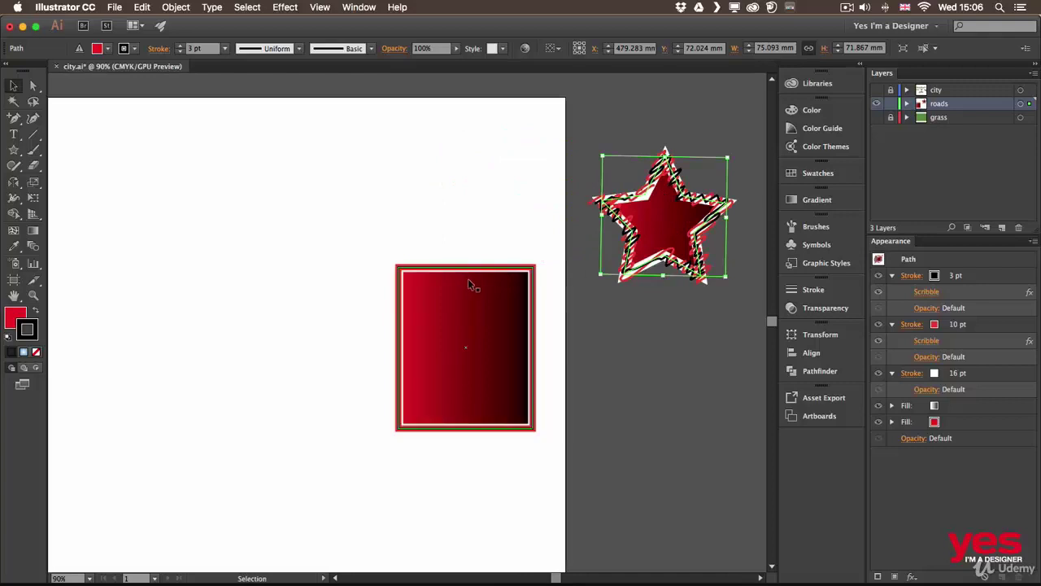
# Delete the red gradient rectangle and leave the empty artboard in view with nothing selected.
pyautogui.click(460, 298)
pyautogui.press('Delete')
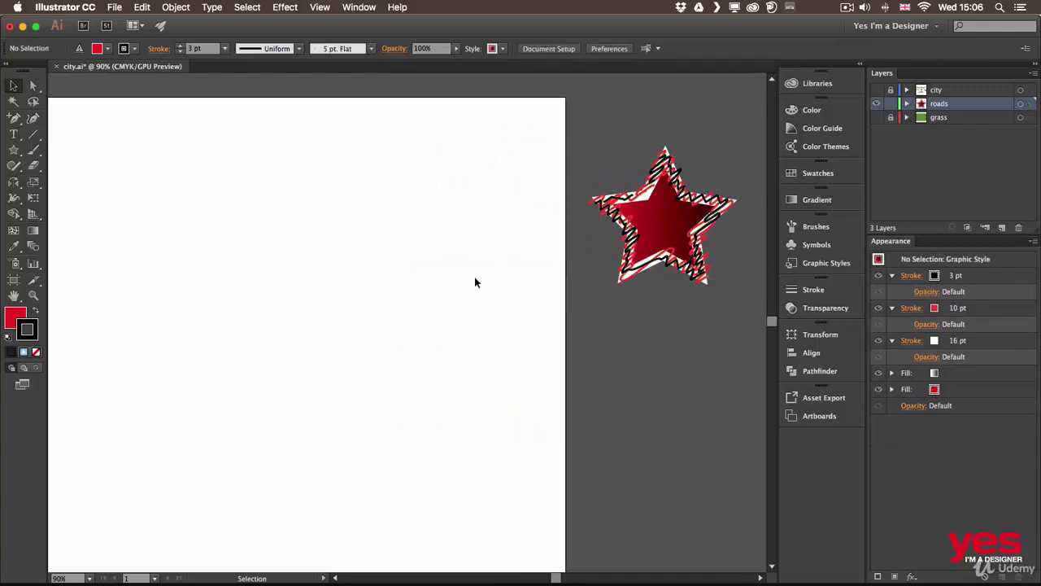
pyautogui.click(663, 228)
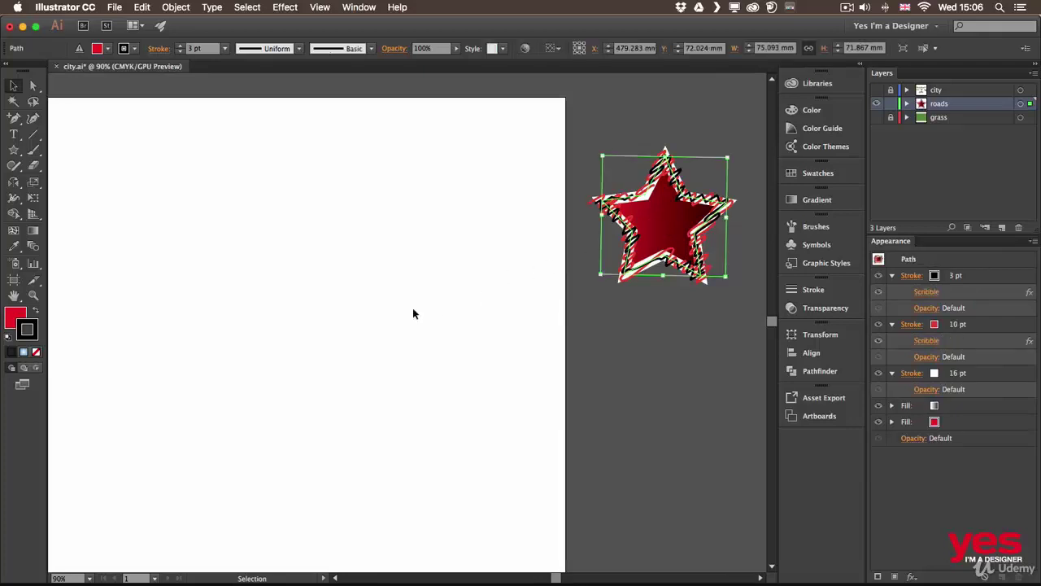
pyautogui.moveTo(289, 317); pyautogui.dragTo(485, 296)
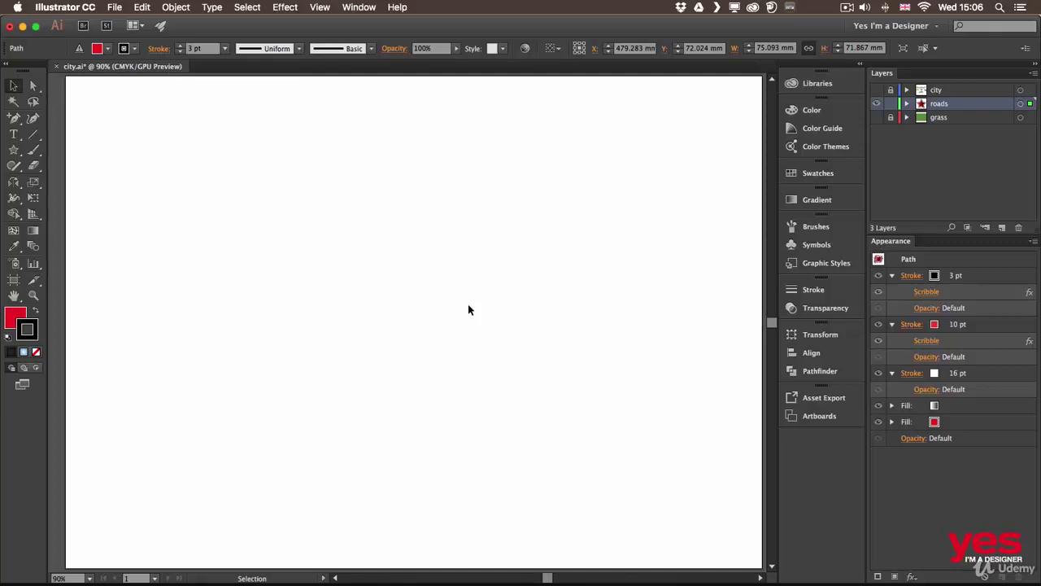
pyautogui.click(255, 274)
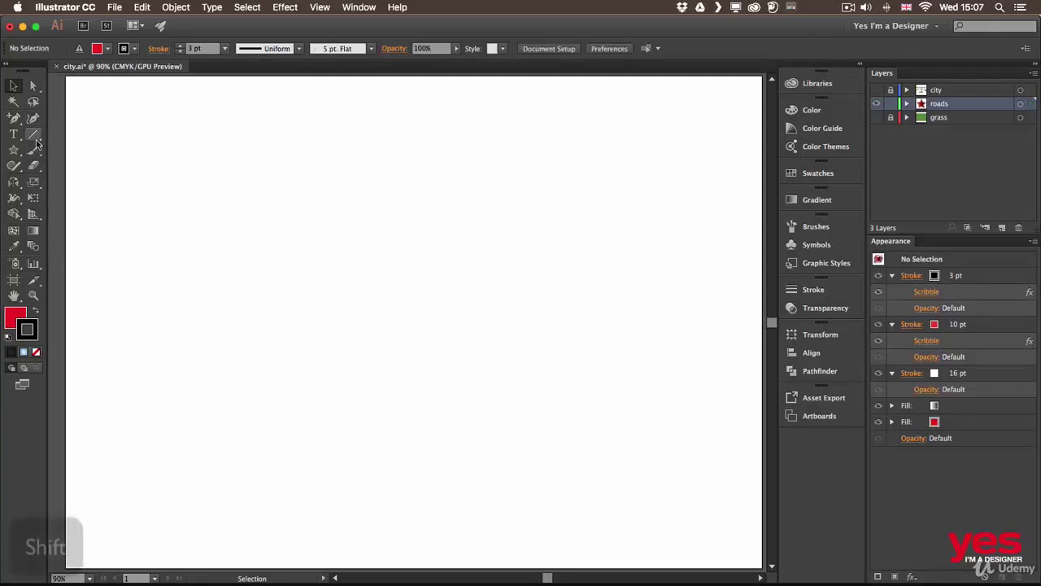
# Draw a vertical line about 186 mm long on the artboard and select its black 3 pt stroke for editing.
pyautogui.click(33, 136)
pyautogui.moveTo(346, 172); pyautogui.dragTo(347, 481)
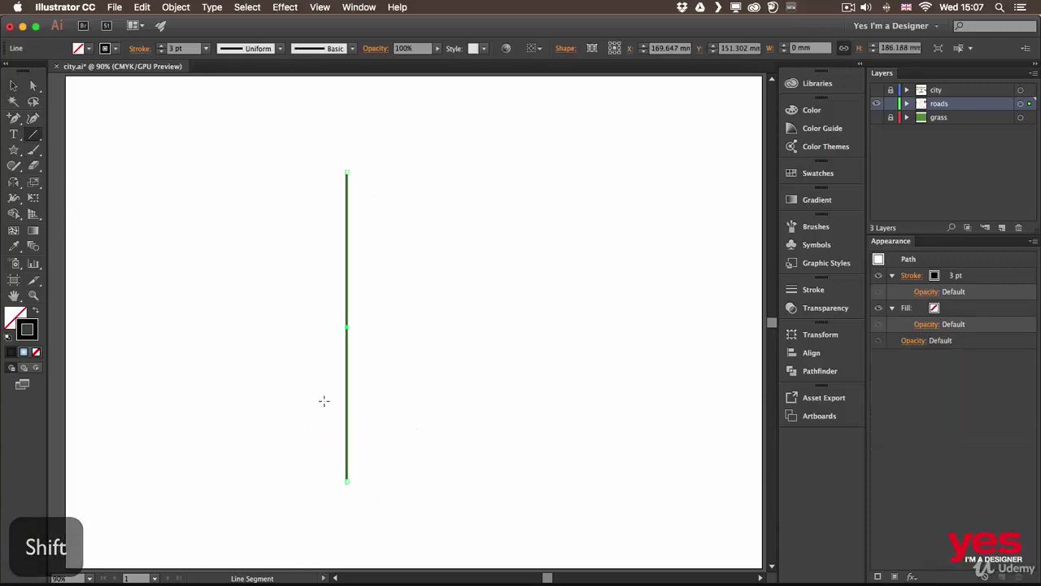
pyautogui.press('v')
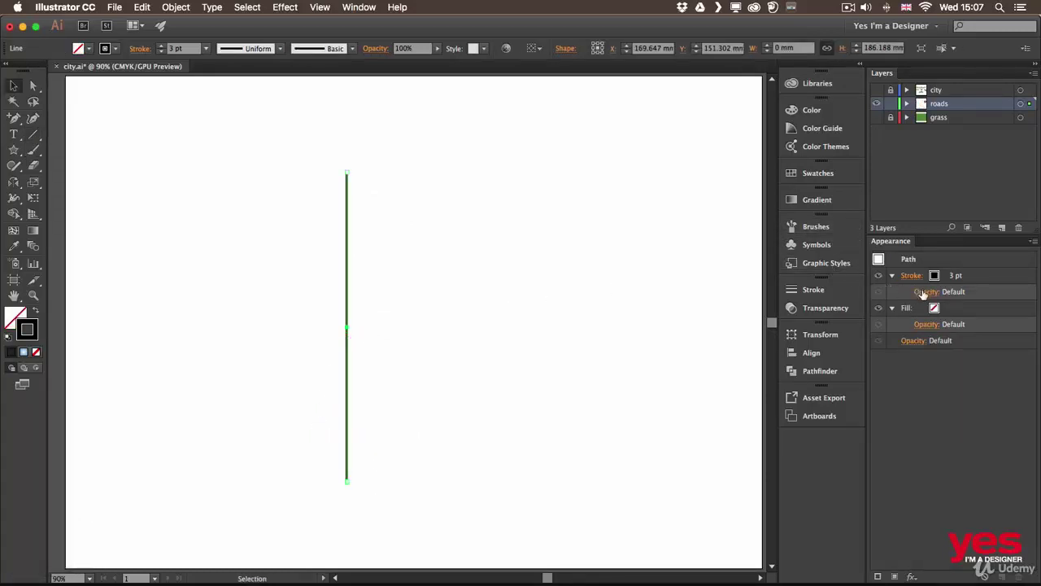
pyautogui.click(968, 278)
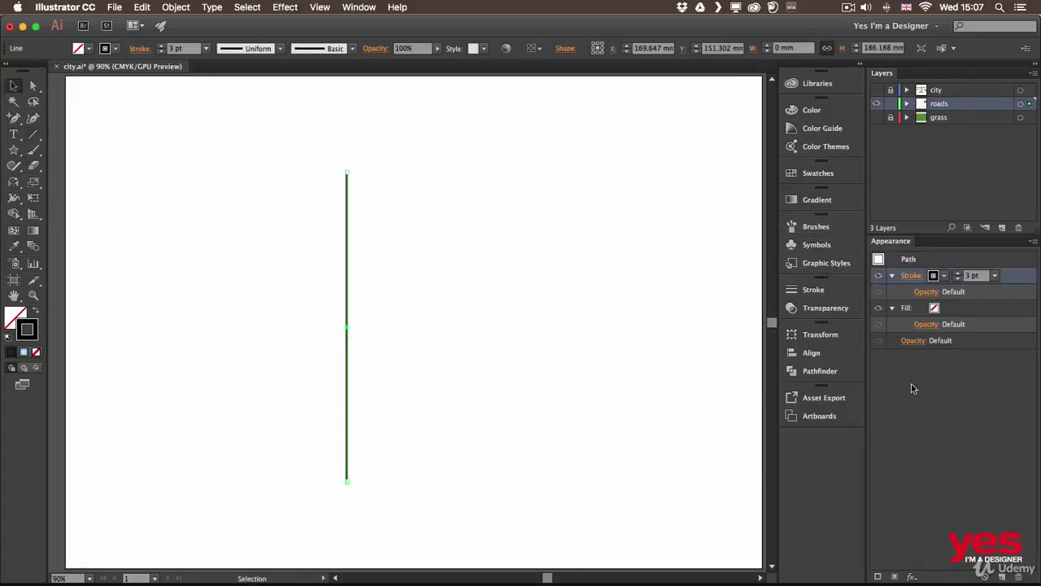
# Add a second stroke to the line beneath the black 3 pt one, coloured dark grey with a 70 pt weight.
pyautogui.click(877, 576)
pyautogui.click(947, 312)
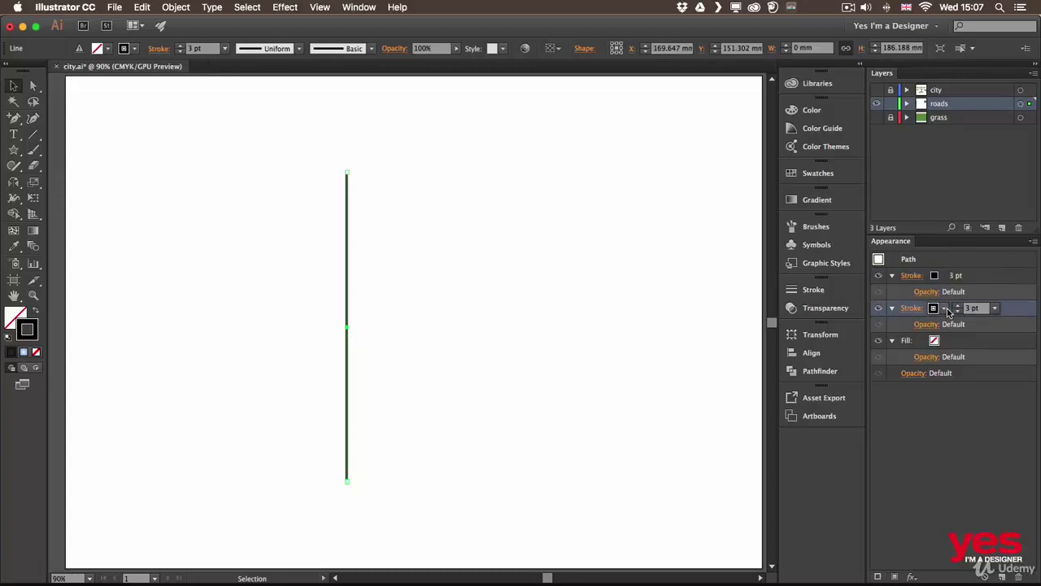
pyautogui.click(944, 308)
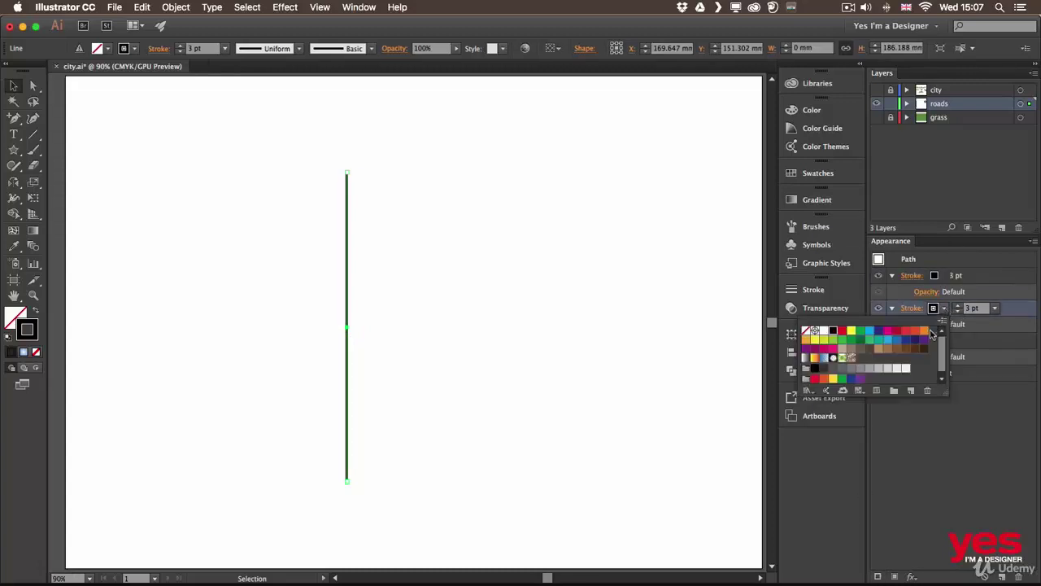
pyautogui.click(834, 369)
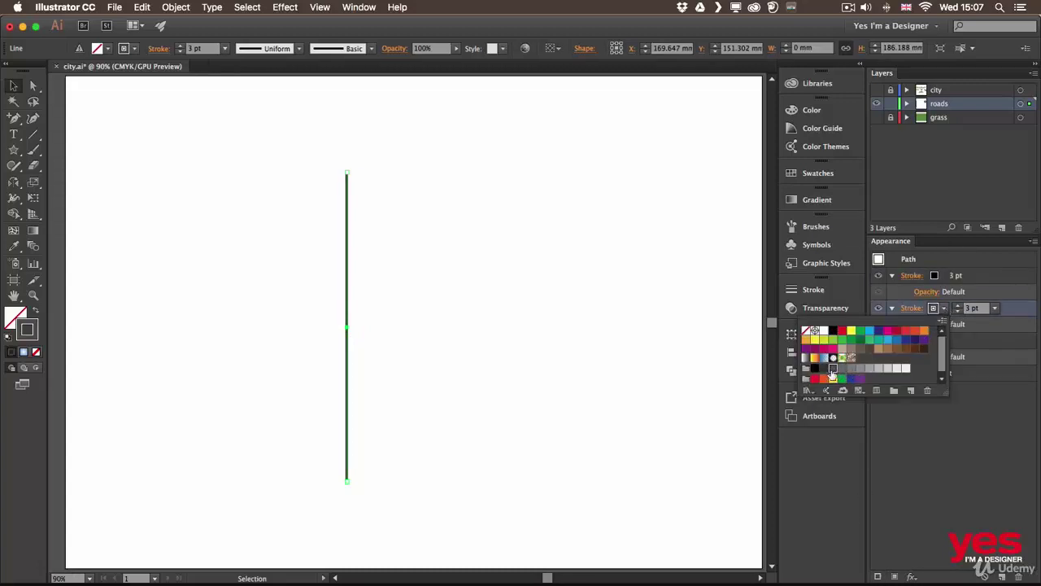
pyautogui.click(957, 309)
pyautogui.click(957, 310)
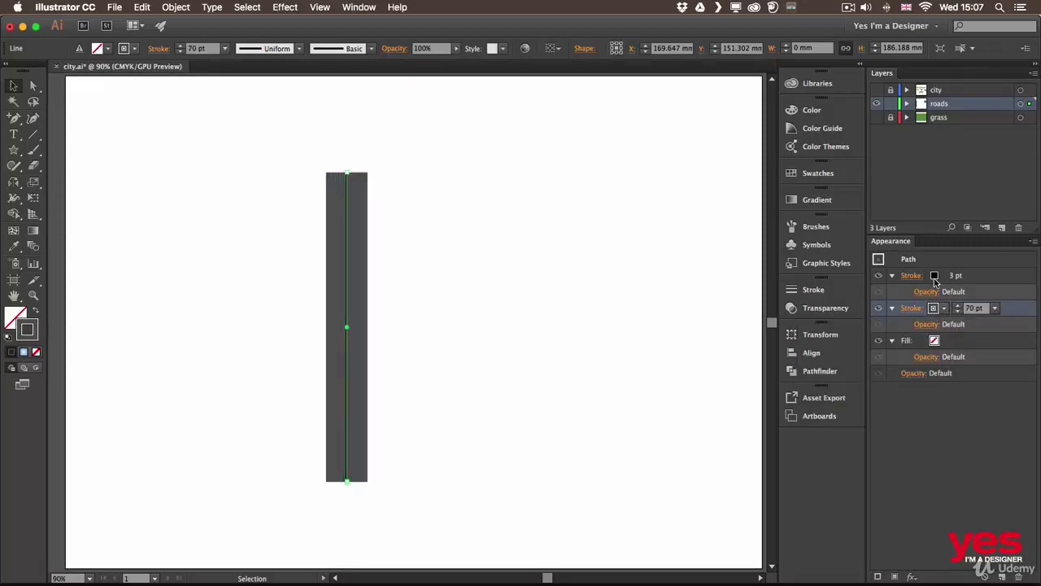
# Colour the upper 3 pt stroke orange and set its weight to 5 pt.
pyautogui.click(934, 277)
pyautogui.click(934, 276)
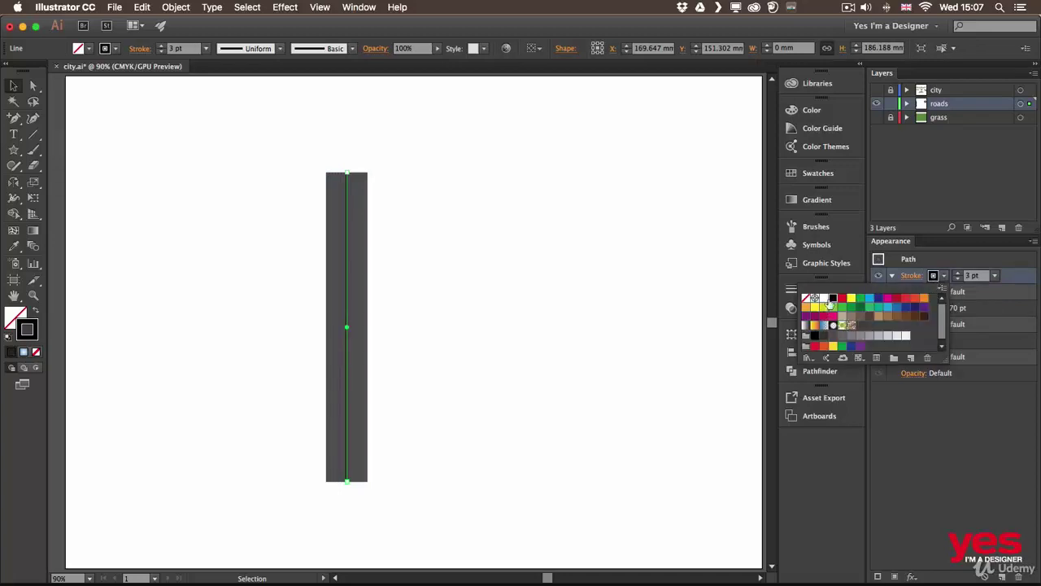
pyautogui.click(923, 299)
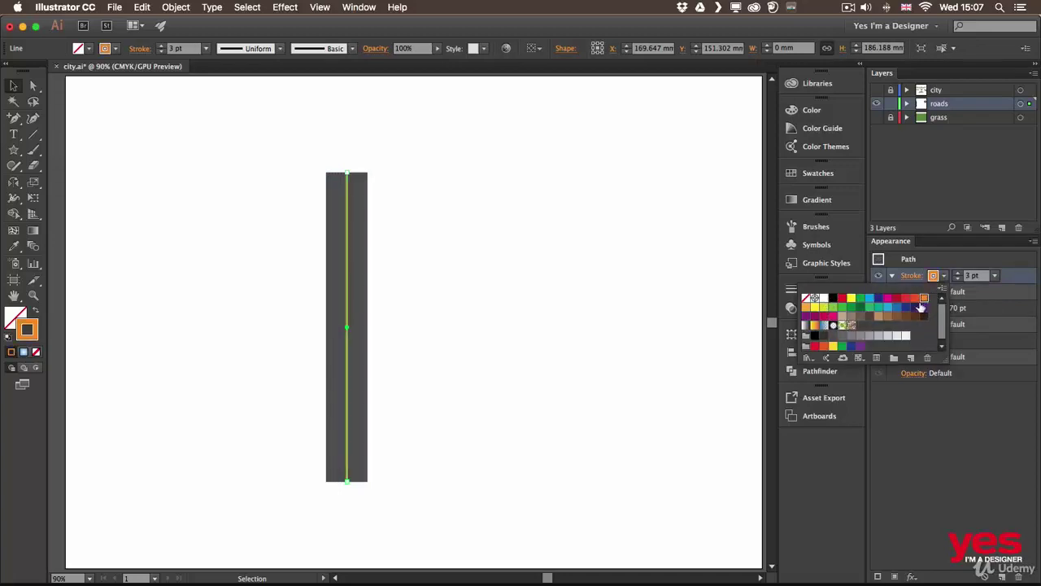
pyautogui.click(959, 276)
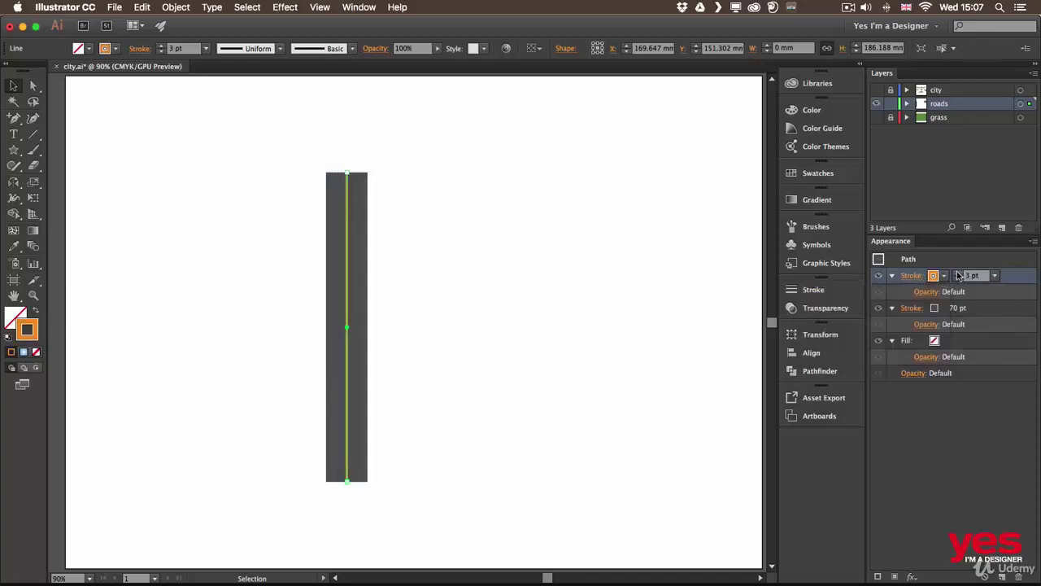
pyautogui.click(958, 273)
pyautogui.click(958, 273)
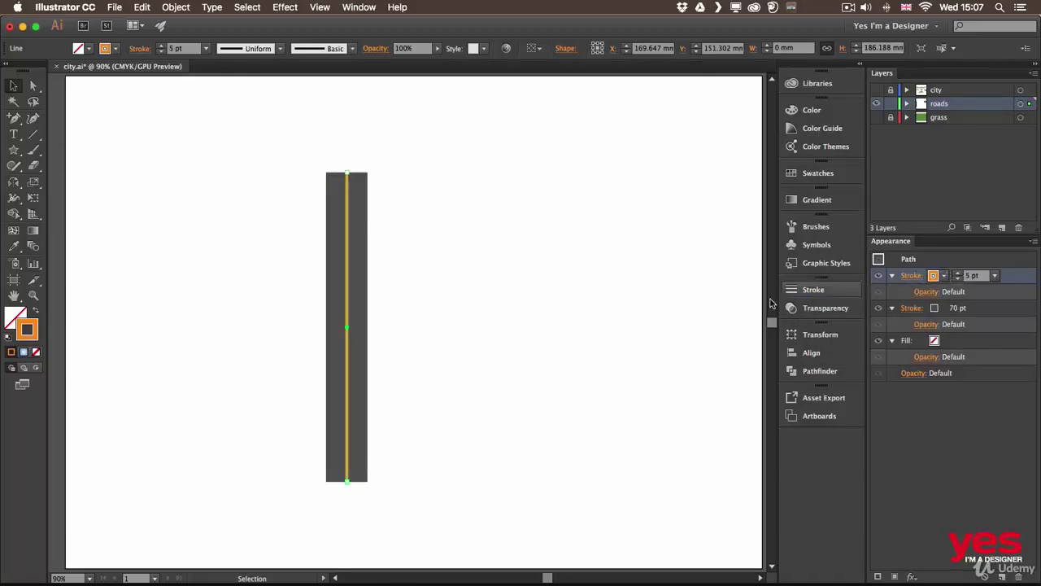
# Move the line near the artboard's right edge and set the orange stroke's weight to 8 pt.
pyautogui.moveTo(345, 300); pyautogui.dragTo(685, 291)
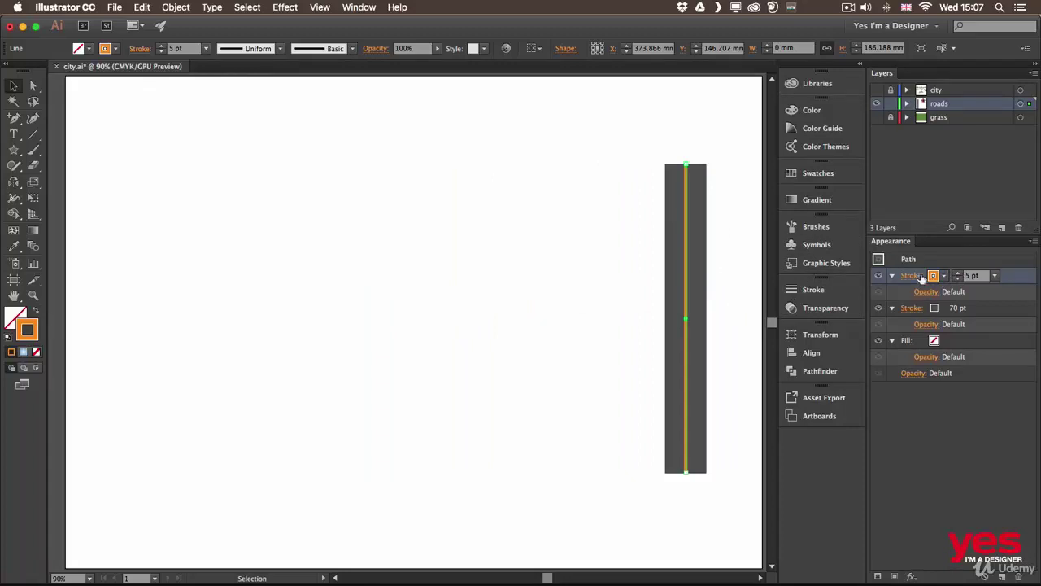
pyautogui.click(957, 273)
pyautogui.click(957, 273)
pyautogui.click(957, 273)
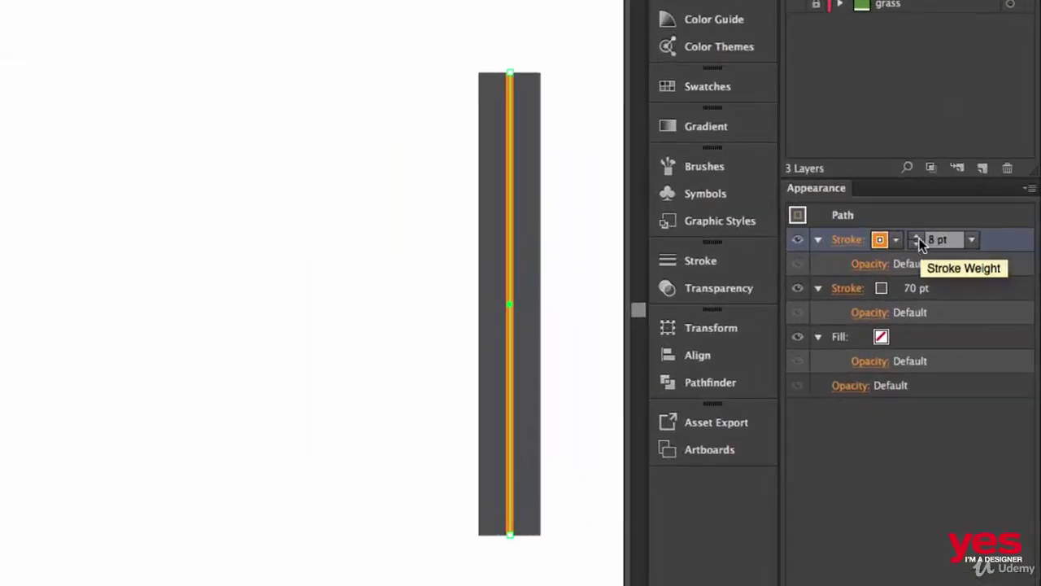
# Make the orange stroke a dashed line and set its weight to 6 pt.
pyautogui.click(845, 242)
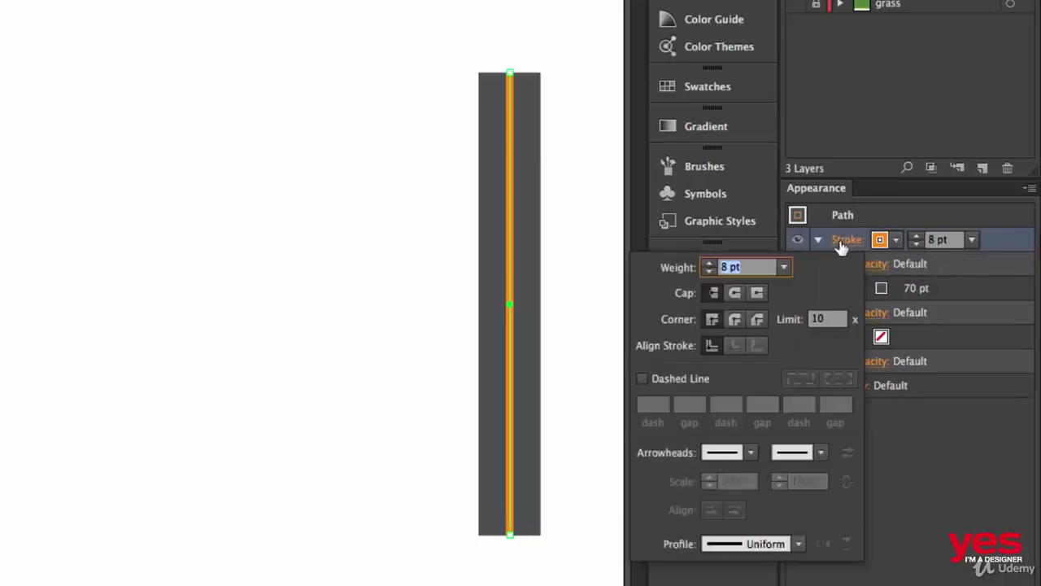
pyautogui.click(674, 384)
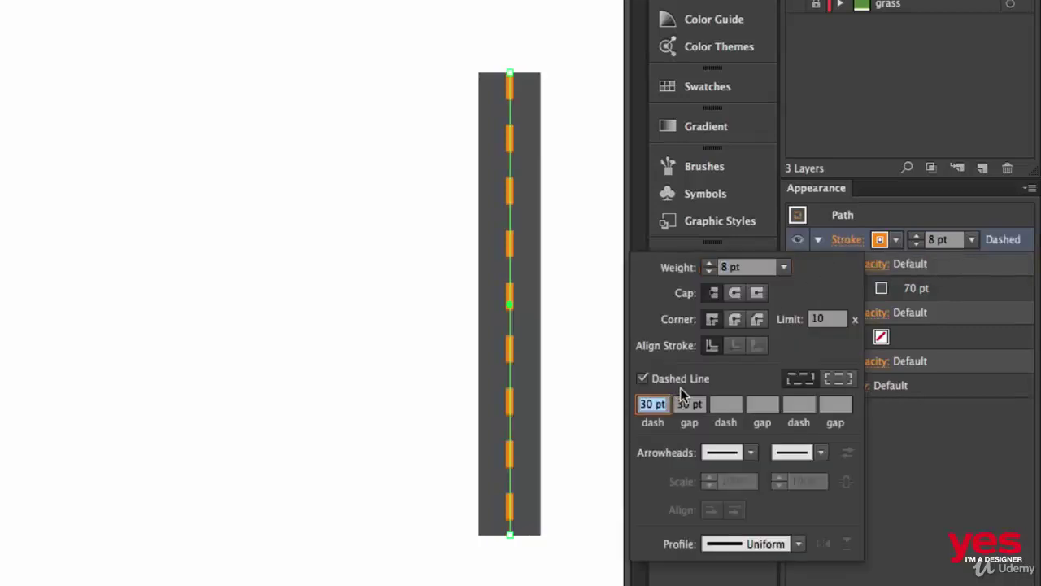
pyautogui.click(710, 271)
pyautogui.click(710, 273)
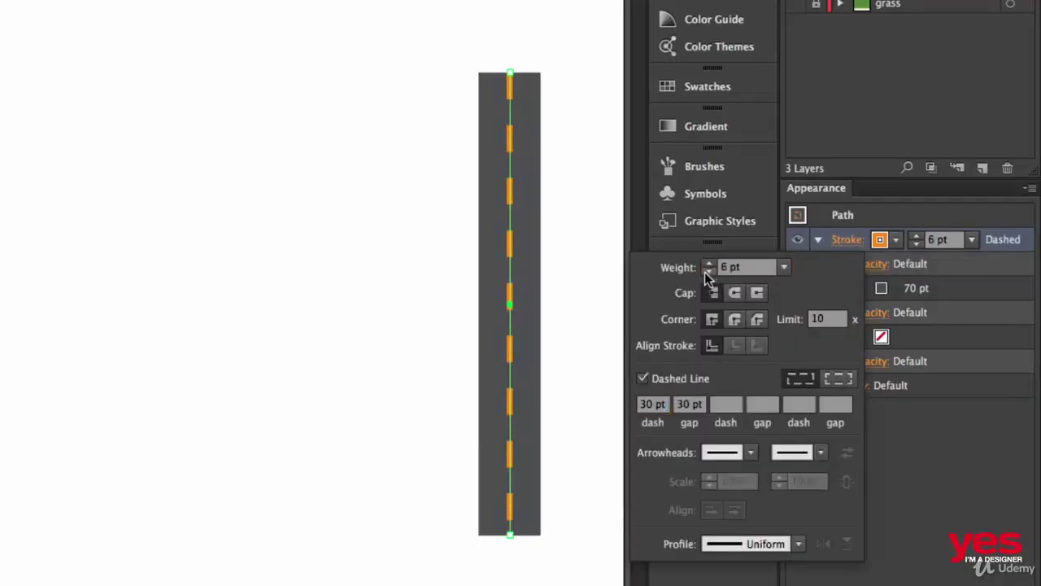
# Set the gap between the orange stroke's dashes to 10 pt.
pyautogui.click(683, 406)
pyautogui.press('BackSpace')
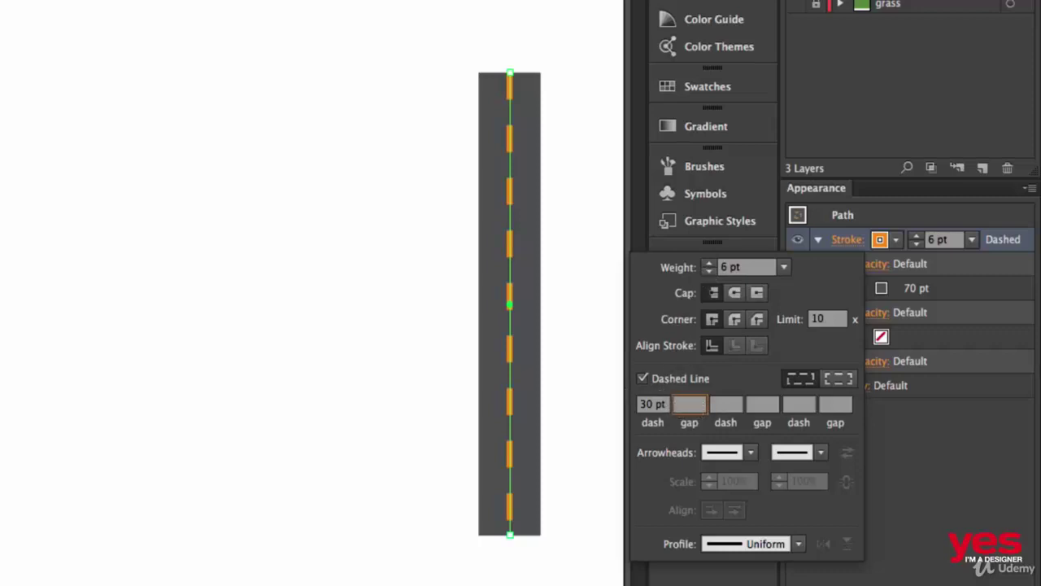
pyautogui.write('1')
pyautogui.press('Return')
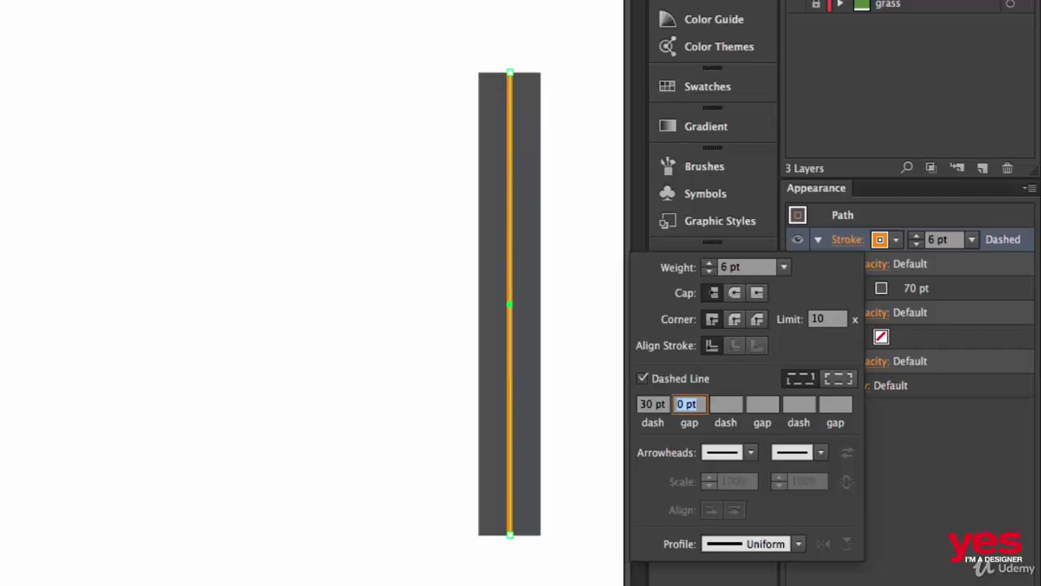
pyautogui.write('9')
pyautogui.press('Return')
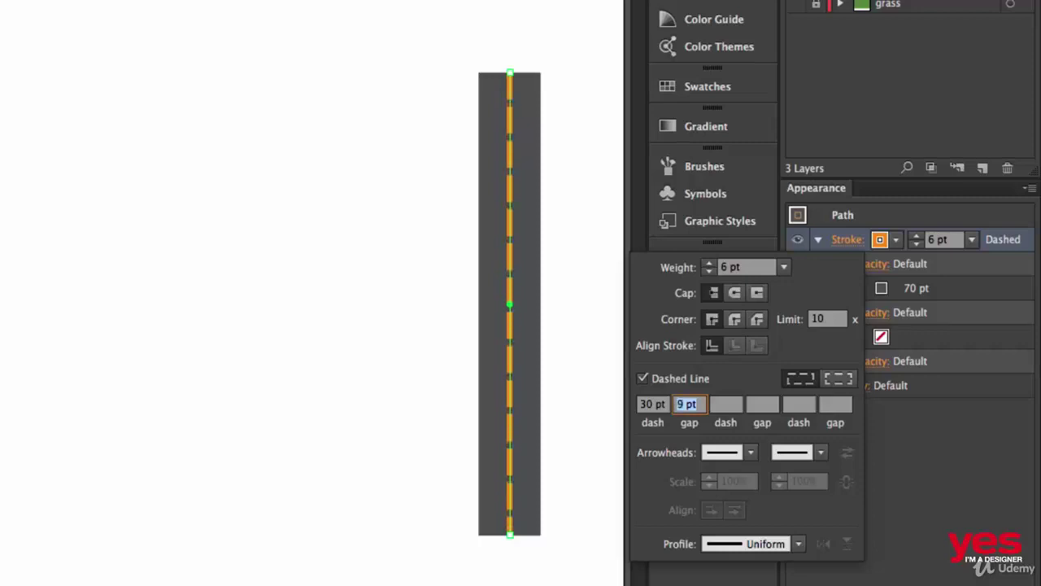
pyautogui.press('Up')
# Shorten the orange stroke's dash length to 21 pt.
pyautogui.click(651, 404)
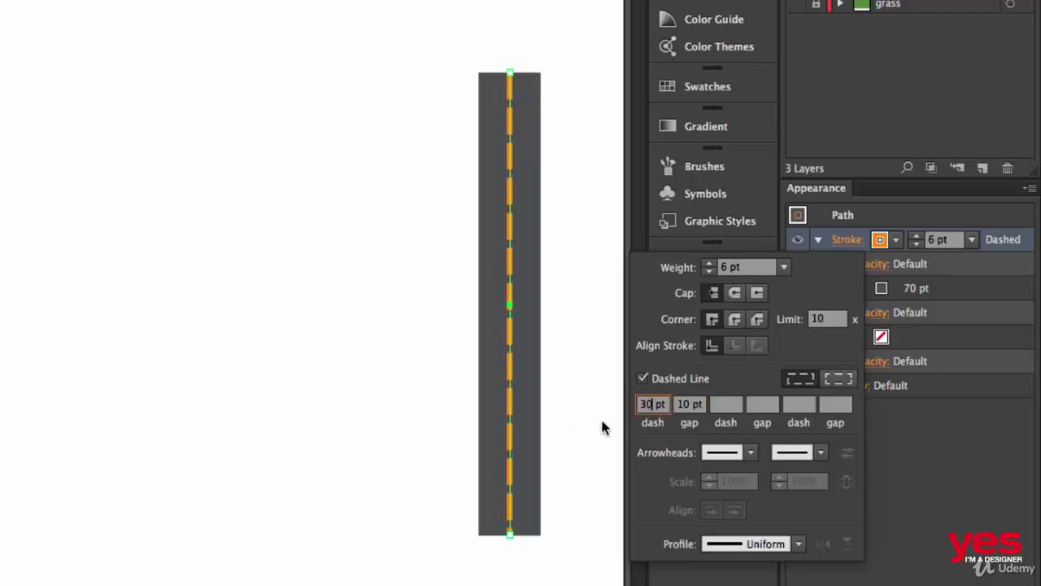
pyautogui.press('Down')
pyautogui.press('Down')
pyautogui.press('Down')
pyautogui.press('Down')
pyautogui.press('Down')
pyautogui.press('Down')
pyautogui.press('Down')
pyautogui.press('Down')
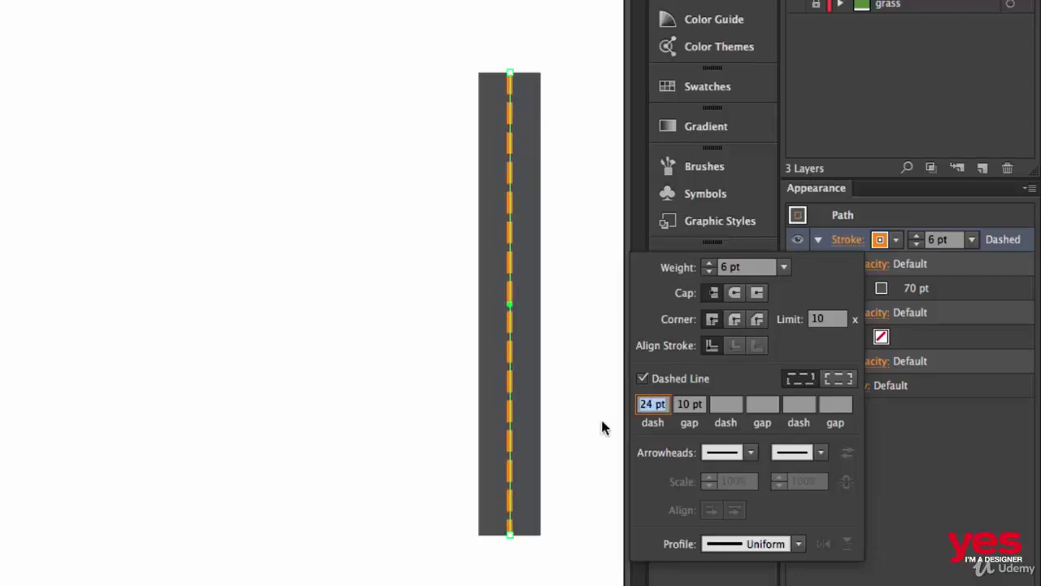
pyautogui.press('Down')
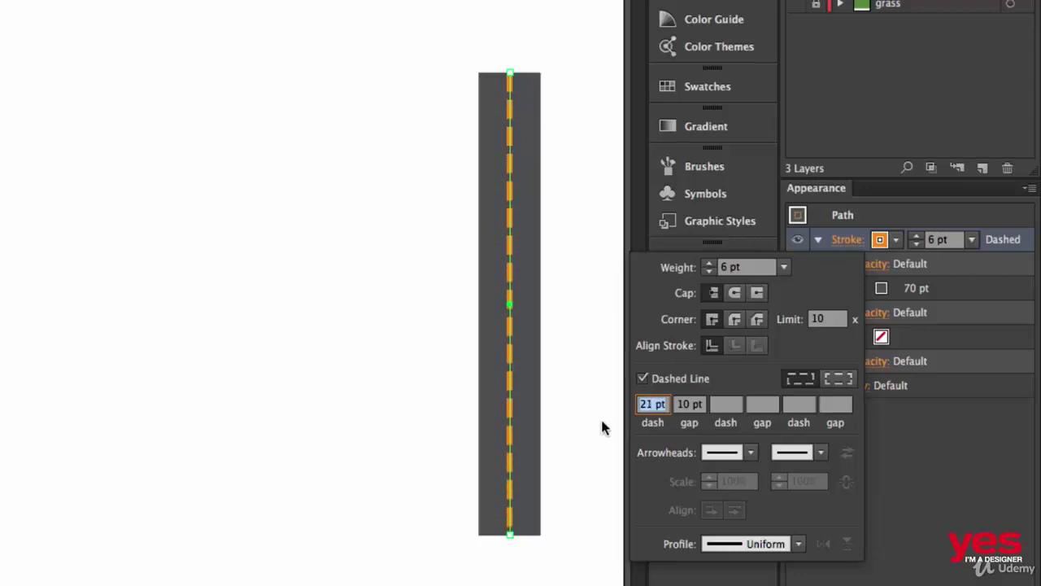
# Widen the gap between the orange dashes slightly and close the stroke options.
pyautogui.click(698, 404)
pyautogui.press('Up')
pyautogui.press('Up')
pyautogui.press('Up')
pyautogui.press('Up')
pyautogui.press('Up')
pyautogui.press('Up')
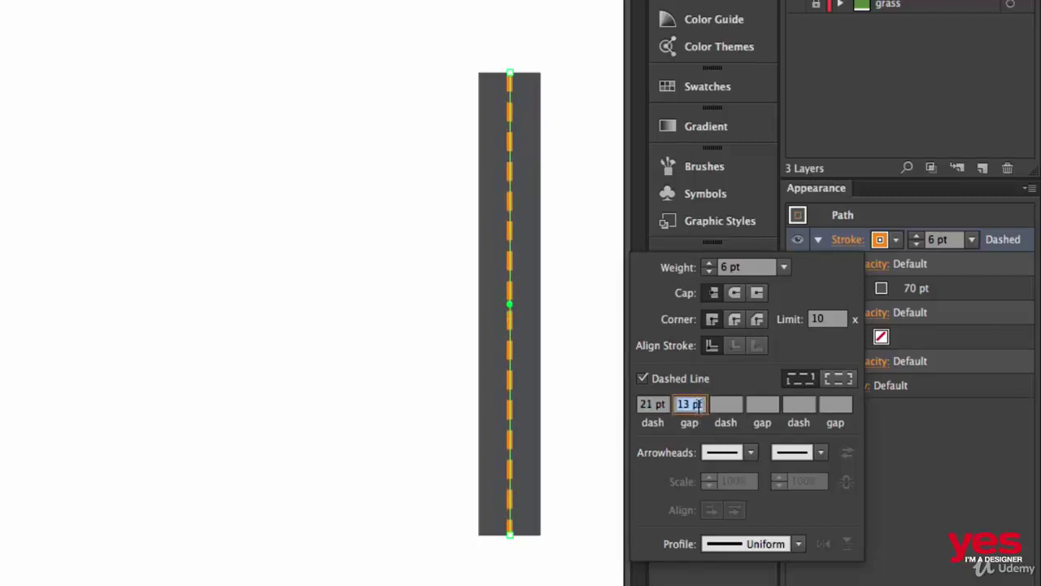
pyautogui.click(354, 354)
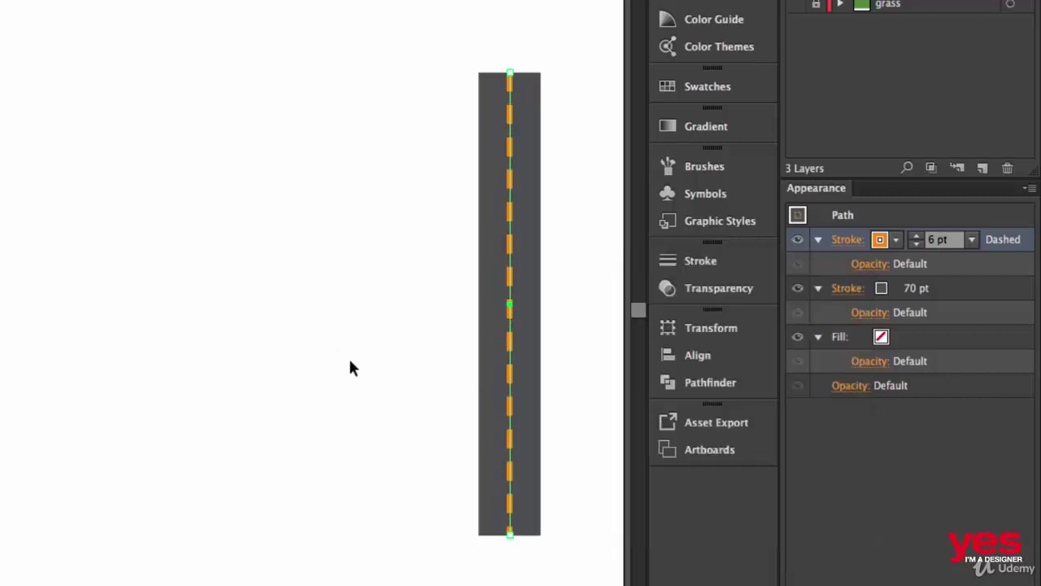
# Add another stroke beneath the dark grey 70 pt one and set its weight to 80 pt.
pyautogui.click(952, 287)
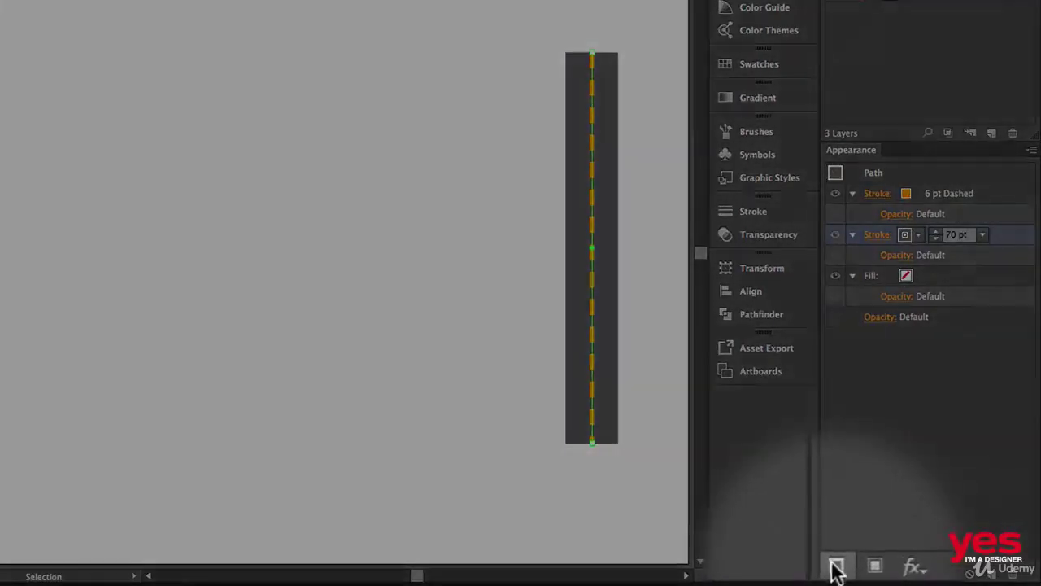
pyautogui.click(834, 574)
pyautogui.click(923, 279)
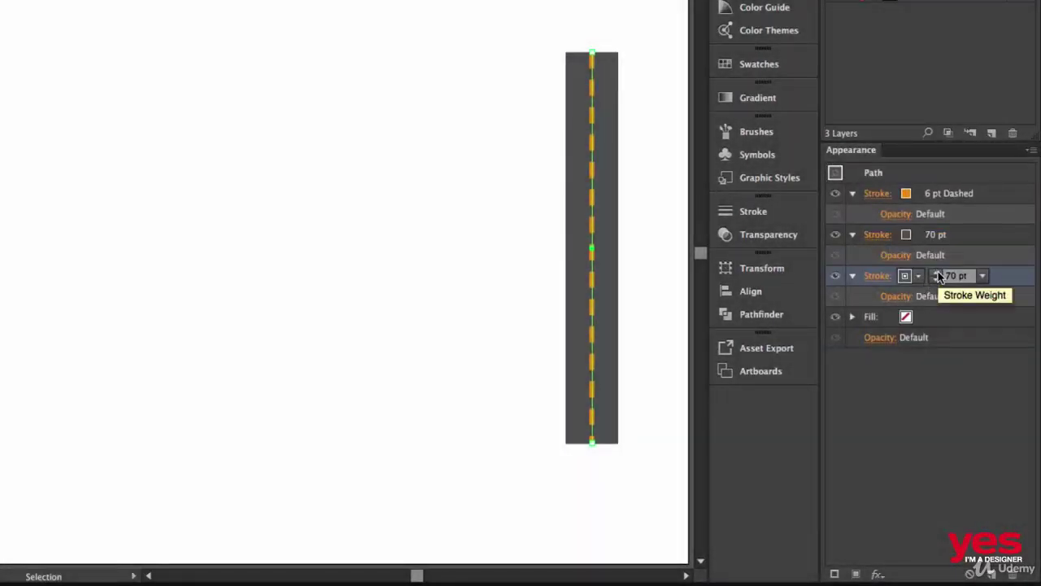
pyautogui.keyDown('shift'); pyautogui.click(937, 272); pyautogui.keyUp('shift')
# Try yellow, CMYK Red and a very pale grey on the 80 pt stroke, and settle on light grey.
pyautogui.click(905, 276)
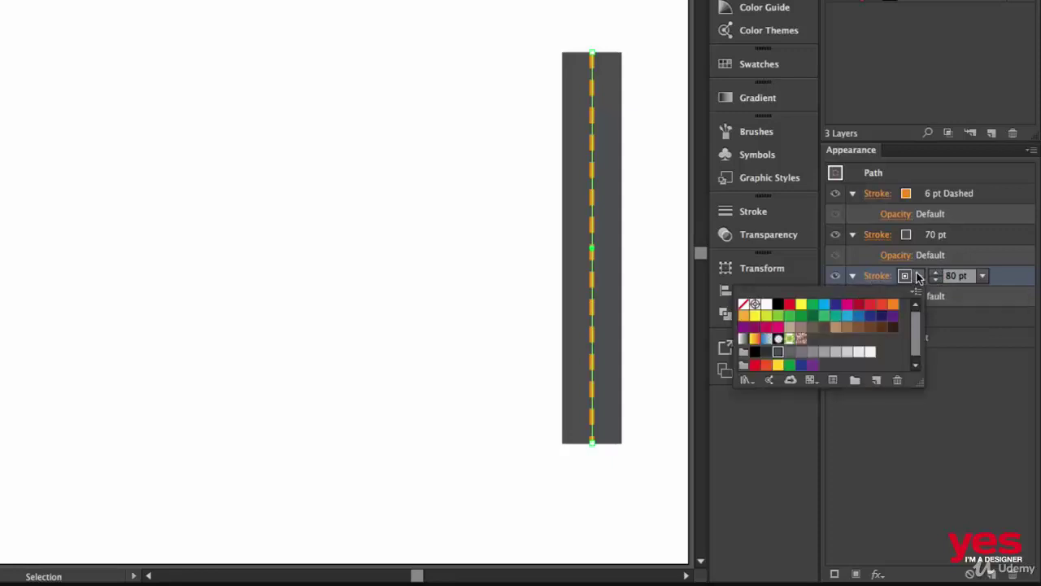
pyautogui.click(801, 306)
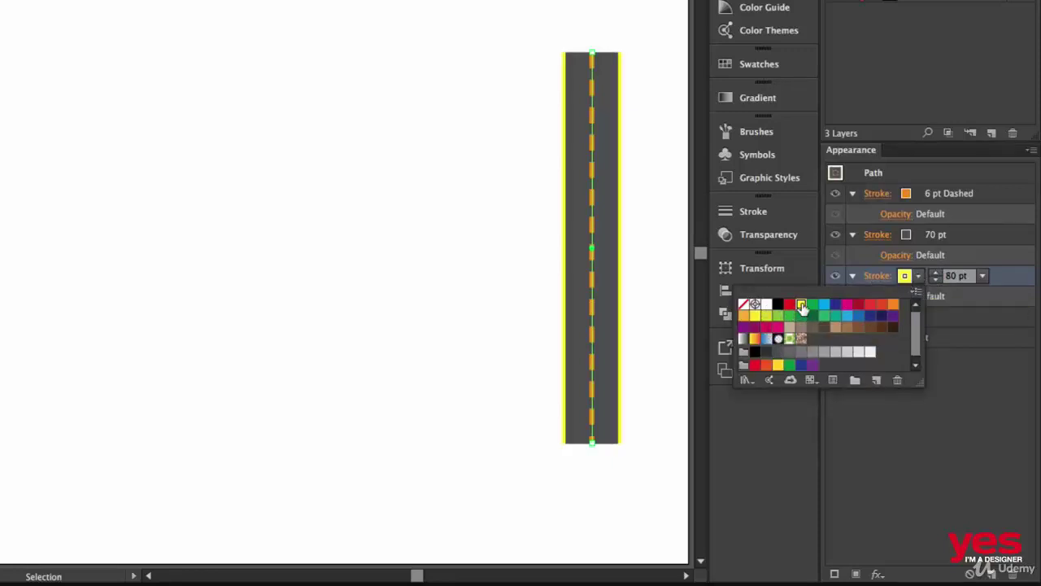
pyautogui.click(787, 306)
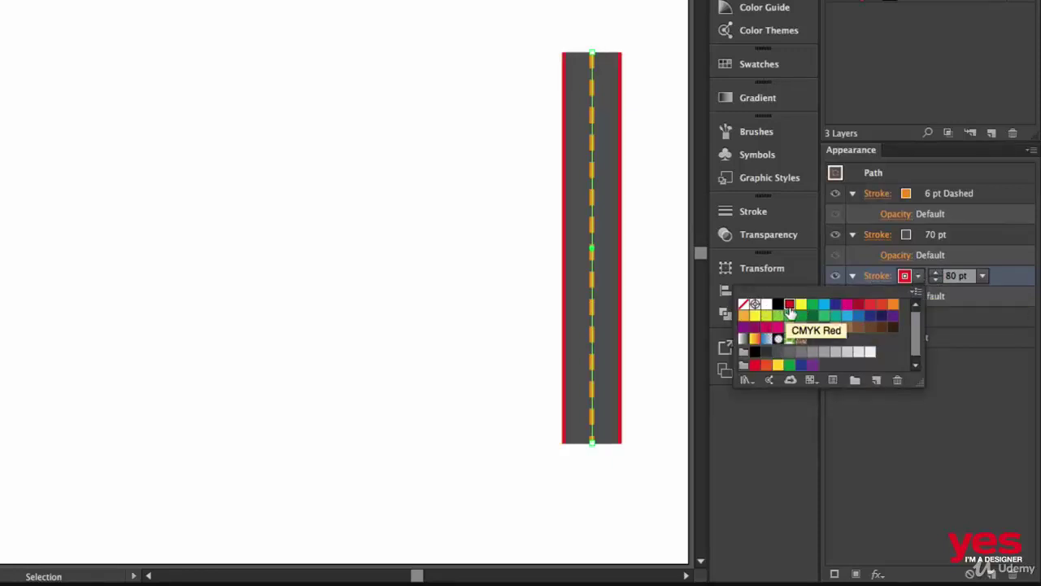
pyautogui.click(862, 354)
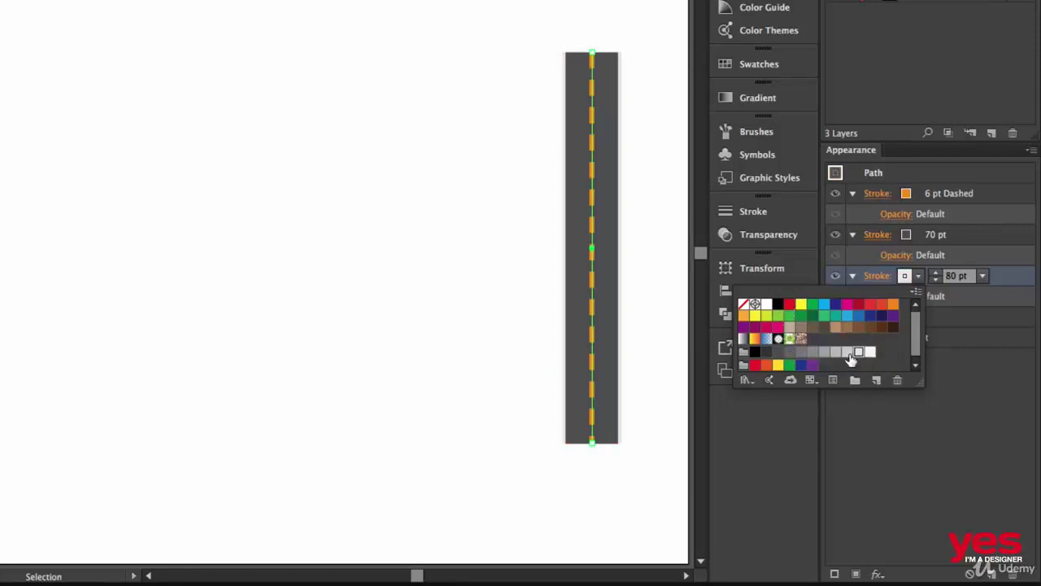
pyautogui.click(846, 353)
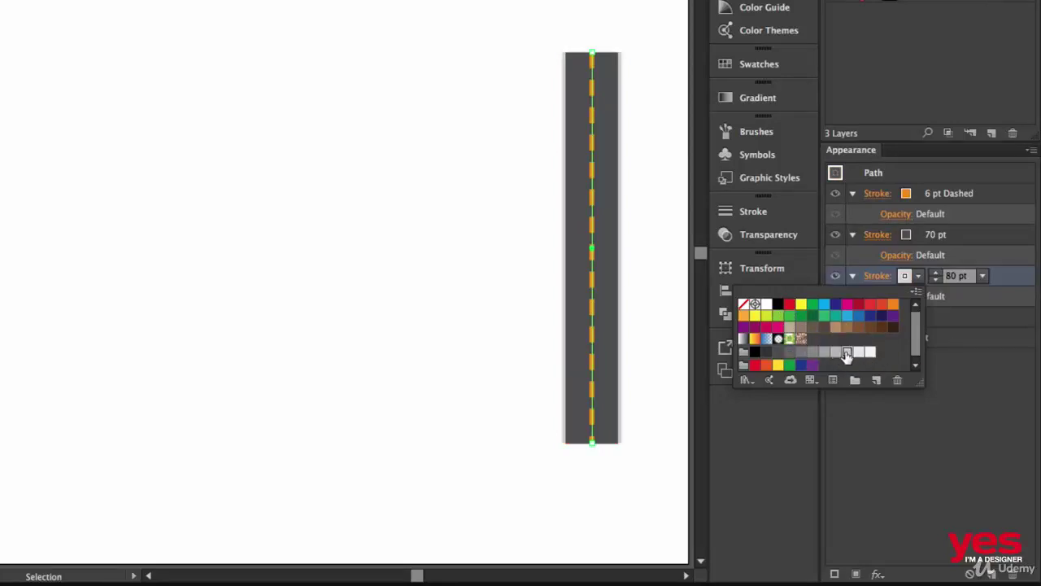
# Set the light grey outer stroke's weight to 85 pt and move the road to the left part of the artboard.
pyautogui.click(934, 277)
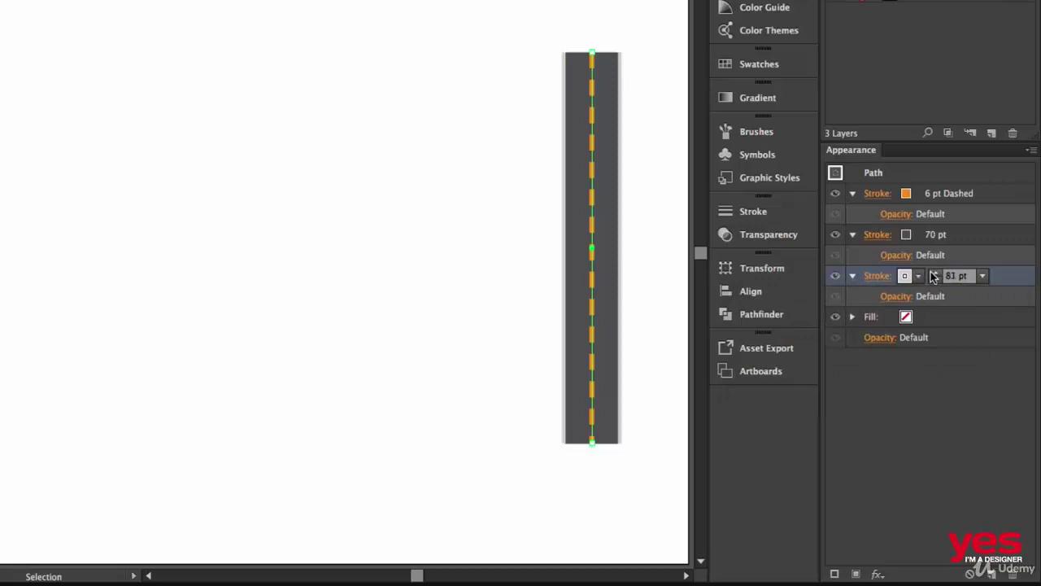
pyautogui.click(934, 273)
pyautogui.click(934, 273)
pyautogui.click(933, 273)
pyautogui.click(933, 273)
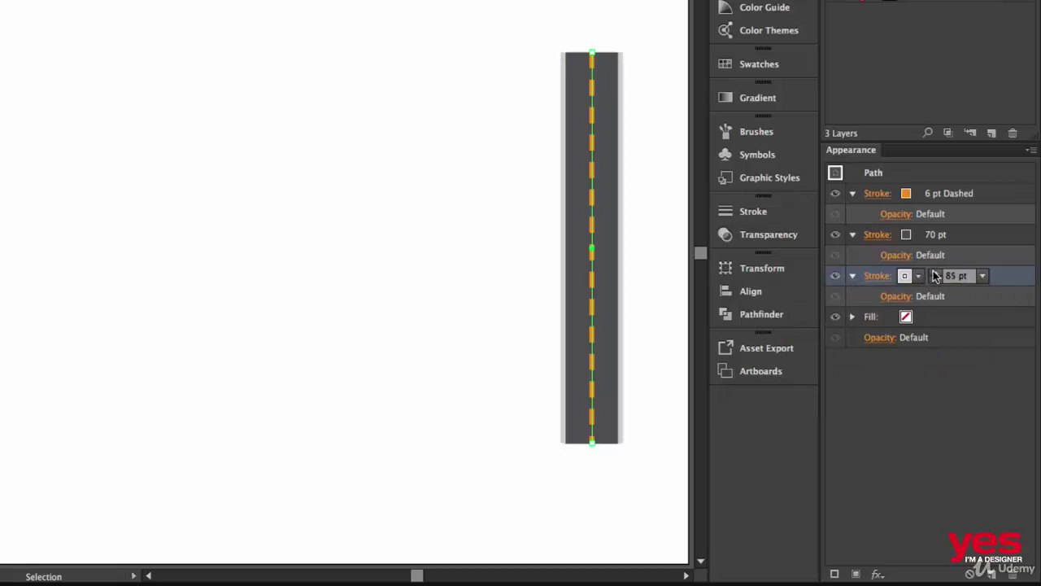
pyautogui.click(638, 307)
pyautogui.click(594, 260)
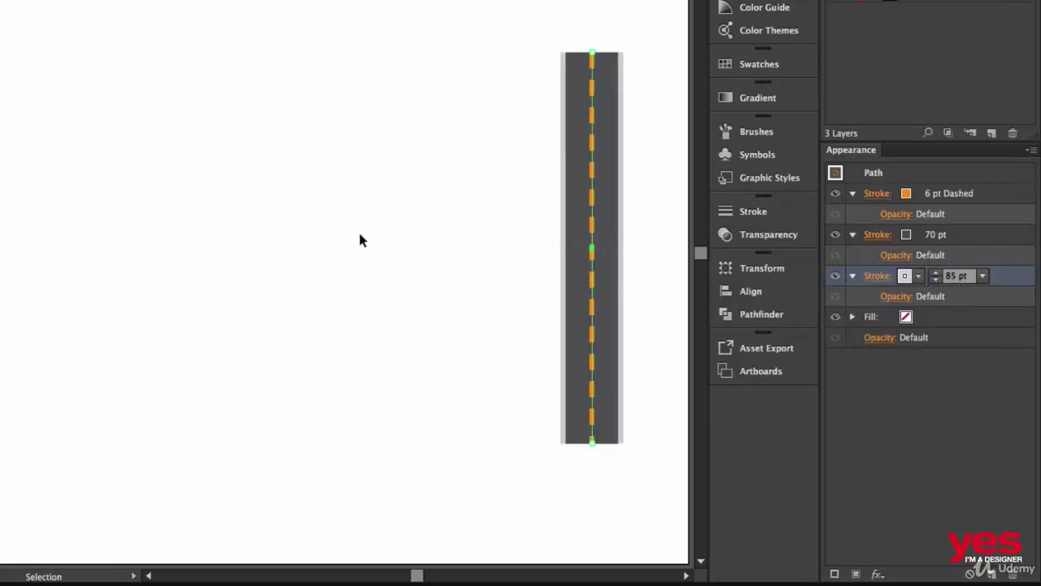
pyautogui.moveTo(592, 228); pyautogui.dragTo(227, 261)
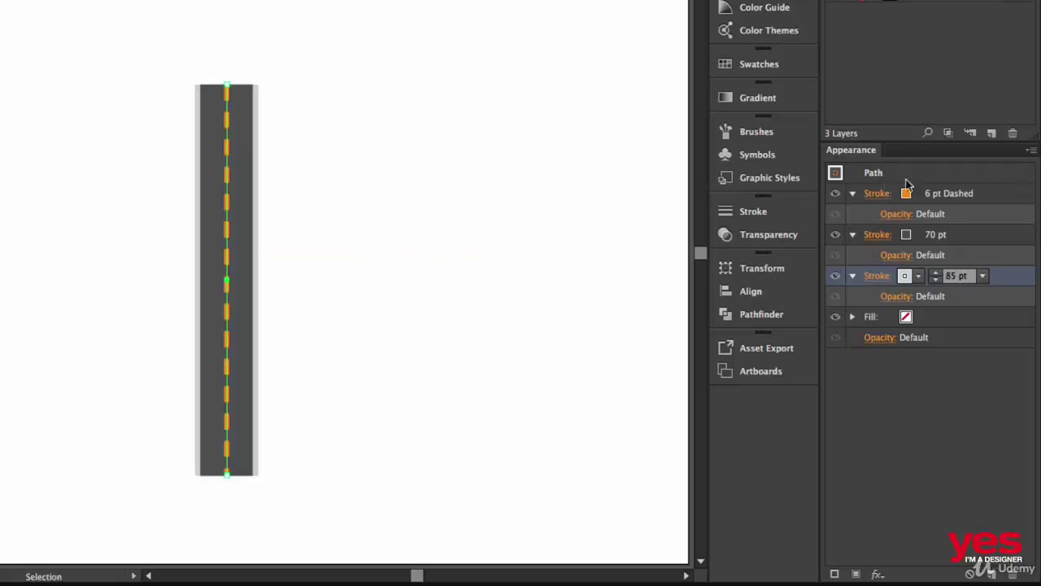
# Hide and show the 6 pt dashed, 70 pt and 85 pt strokes in turn to examine each one's part in the road.
pyautogui.click(834, 194)
pyautogui.click(832, 195)
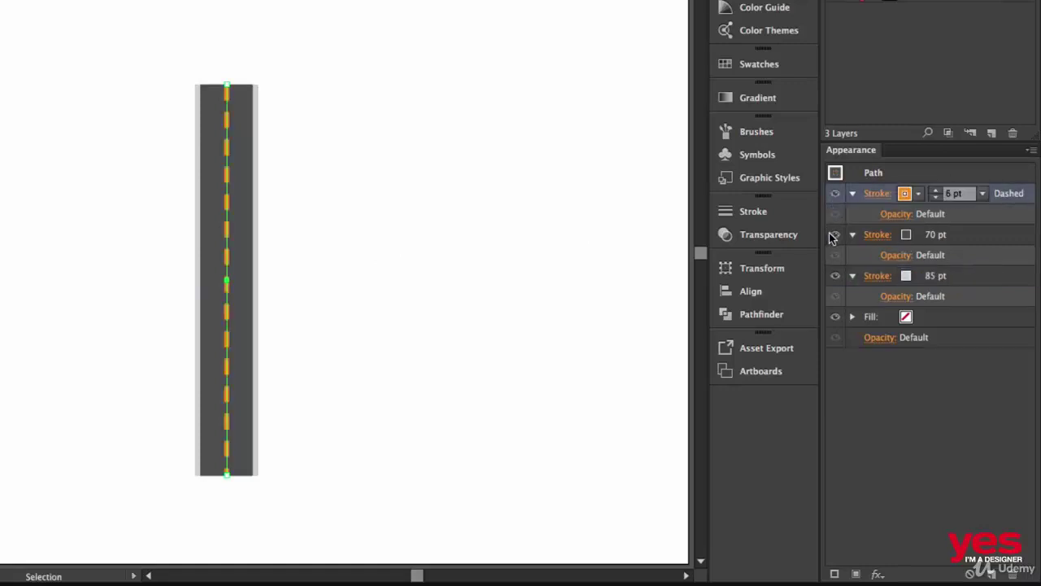
pyautogui.click(835, 235)
pyautogui.click(835, 236)
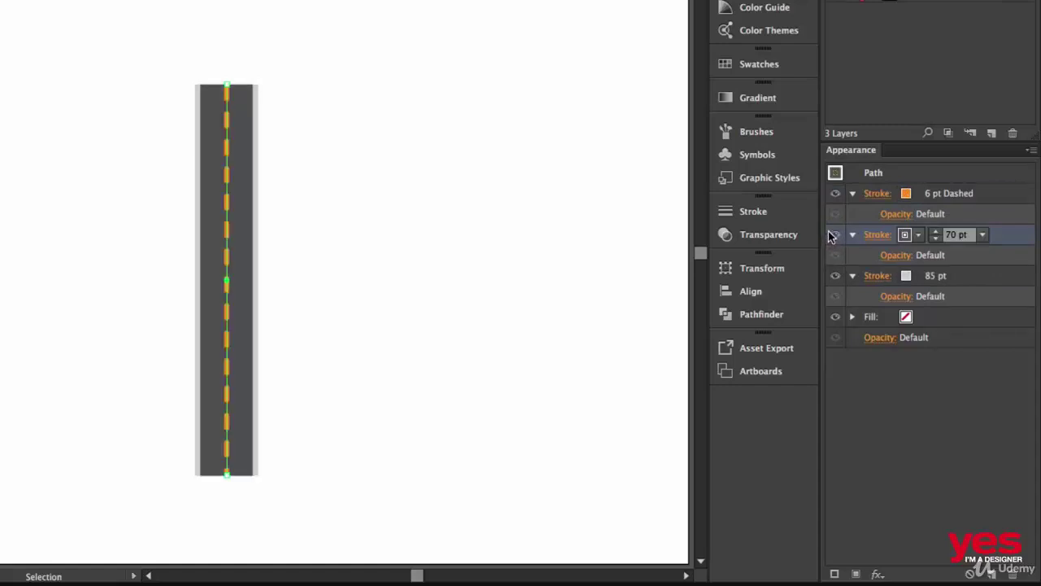
pyautogui.click(835, 277)
pyautogui.click(836, 277)
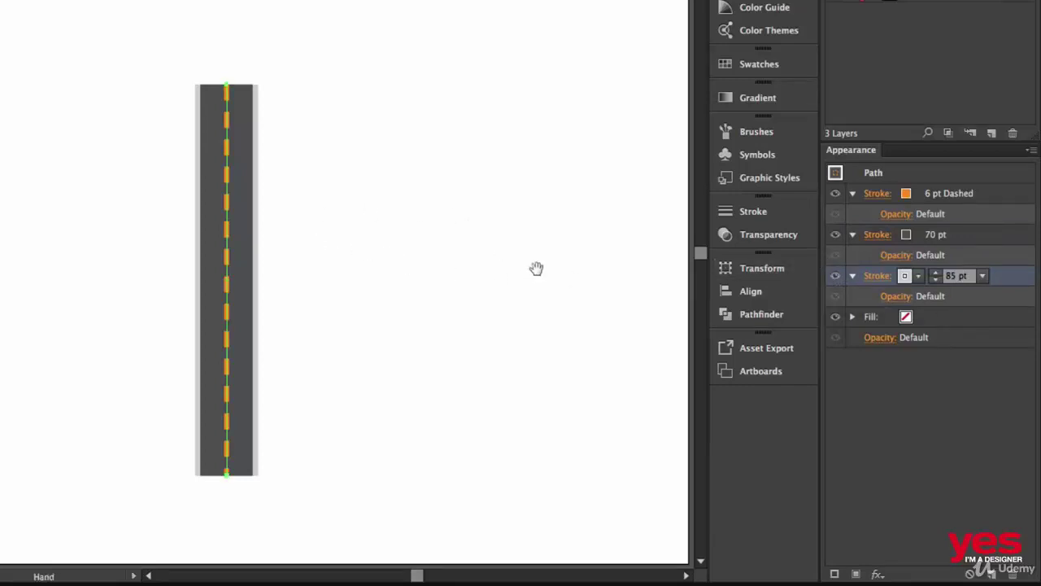
# Move the road off the artboard to just below the red scribbled star, shifting the star up to make room.
pyautogui.moveTo(534, 267); pyautogui.dragTo(278, 255)
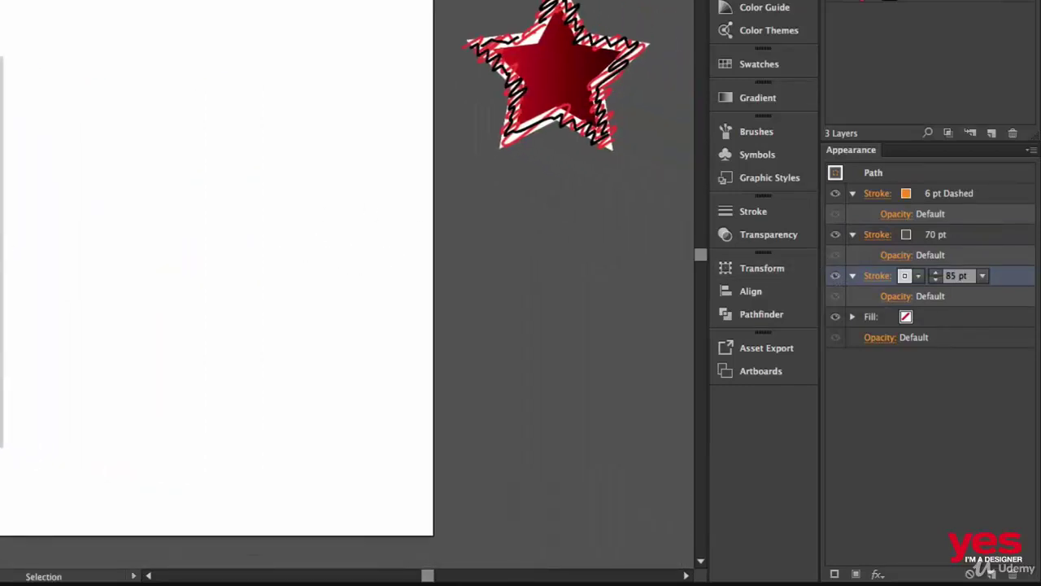
pyautogui.moveTo(2, 234); pyautogui.dragTo(513, 330)
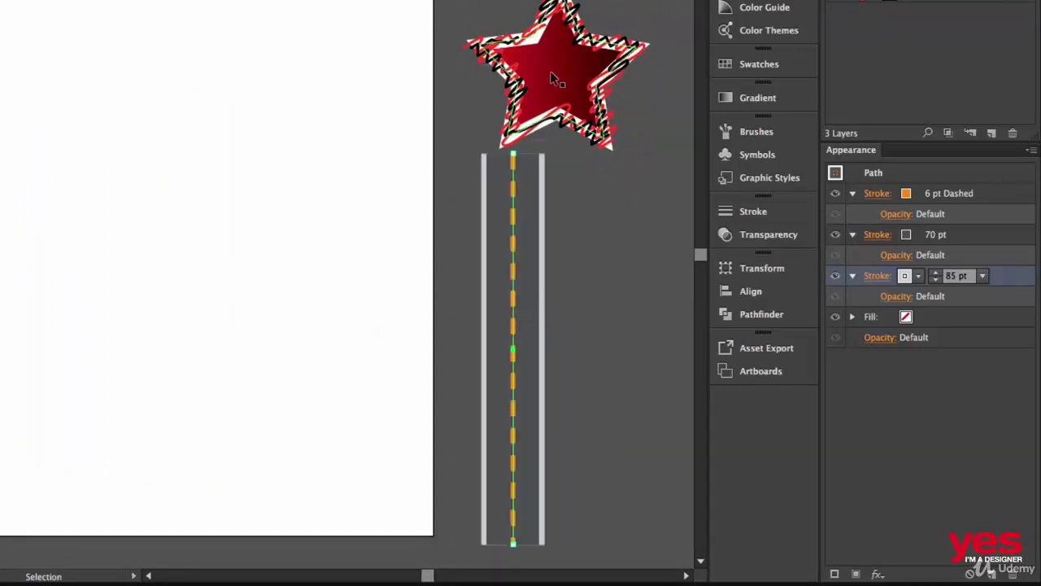
pyautogui.moveTo(569, 75); pyautogui.dragTo(565, 22)
pyautogui.moveTo(563, 218); pyautogui.dragTo(509, 204)
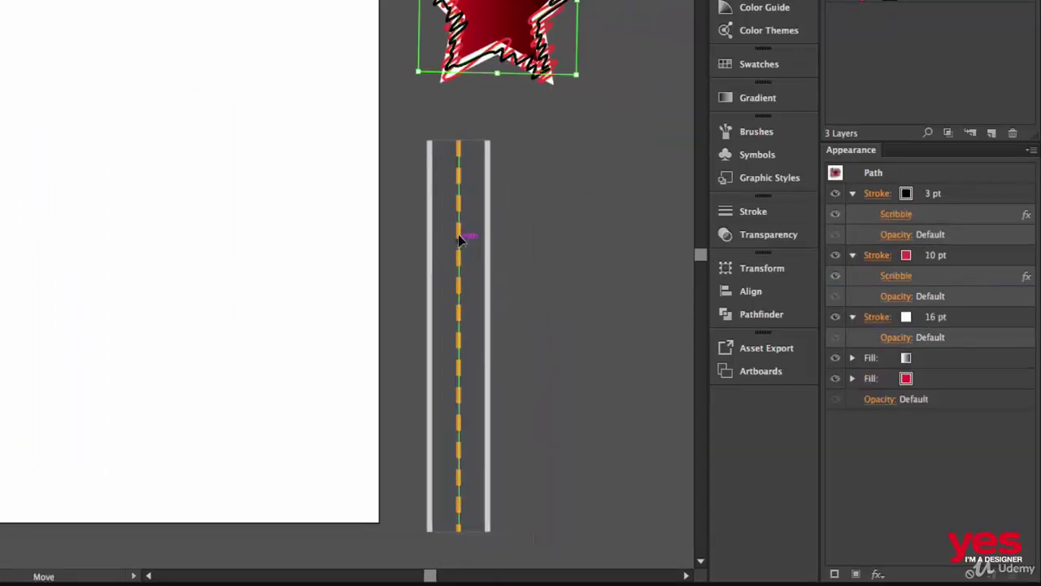
pyautogui.moveTo(460, 239); pyautogui.dragTo(475, 223)
pyautogui.click(548, 225)
pyautogui.click(476, 222)
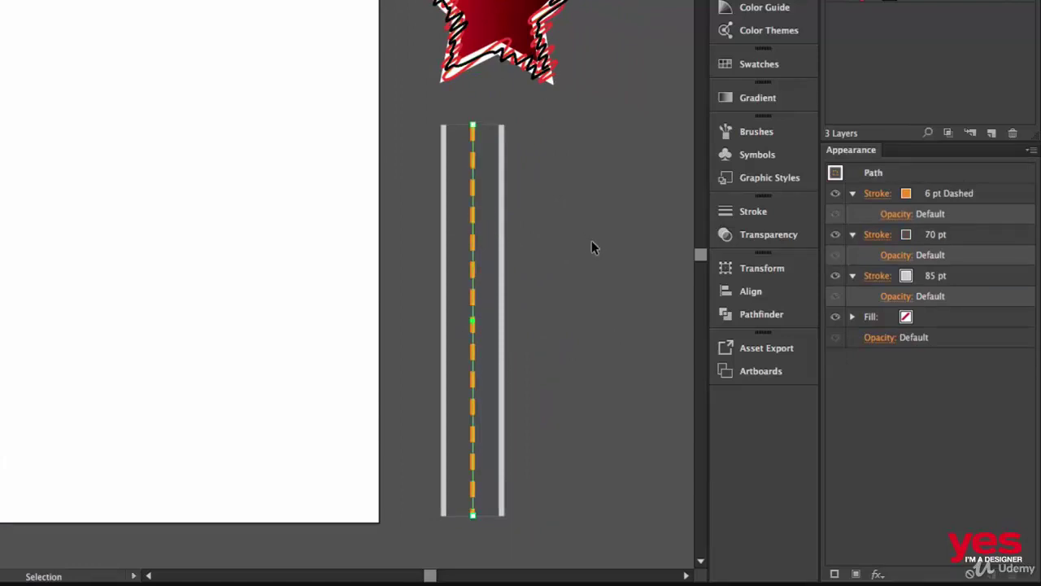
# Set the light grey outer stroke's weight to 98 pt.
pyautogui.click(953, 275)
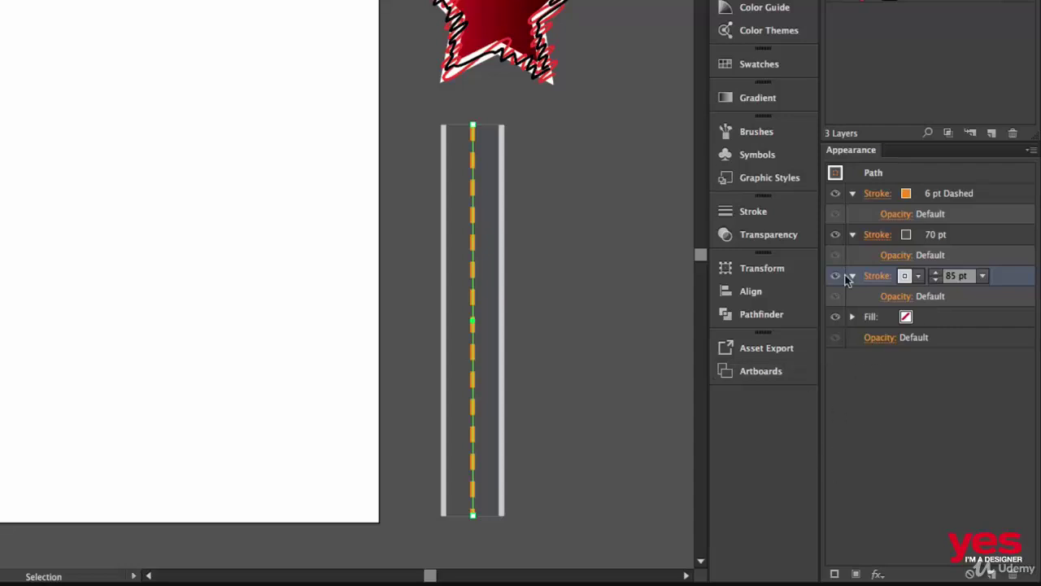
pyautogui.click(937, 271)
pyautogui.click(937, 271)
pyautogui.click(938, 271)
pyautogui.click(937, 272)
pyautogui.click(937, 272)
pyautogui.click(937, 272)
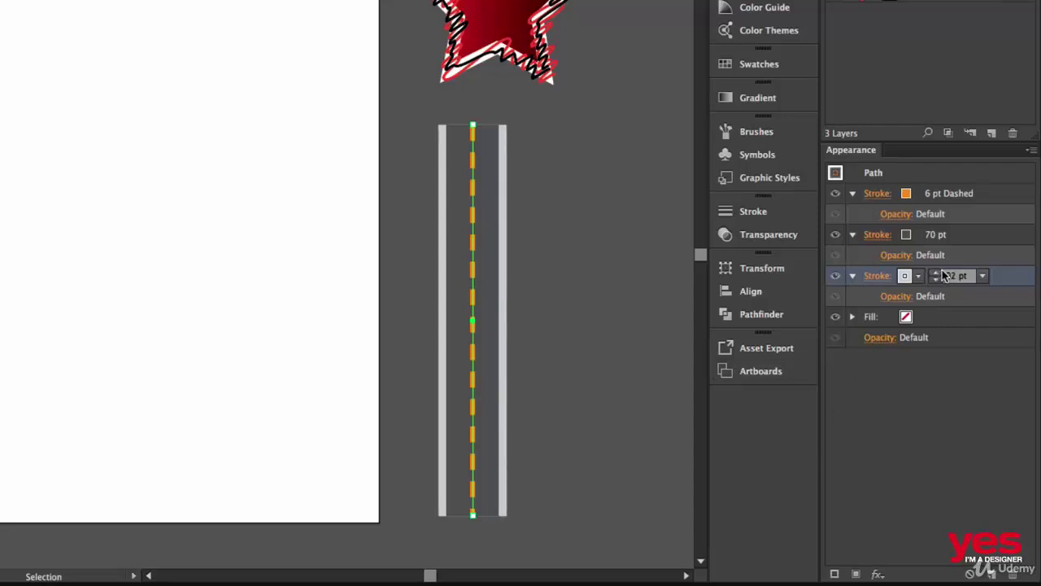
pyautogui.click(937, 272)
pyautogui.click(937, 273)
pyautogui.click(937, 273)
pyautogui.click(937, 272)
pyautogui.click(938, 273)
pyautogui.click(937, 273)
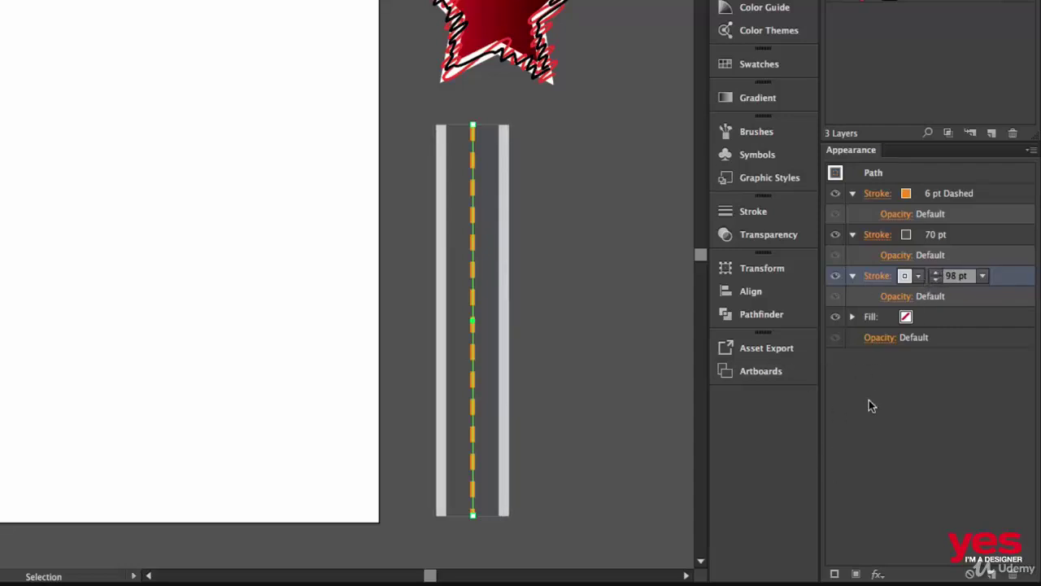
# Add a copy of the 98 pt light grey stroke and recolour the upper one of the two mid grey.
pyautogui.click(834, 574)
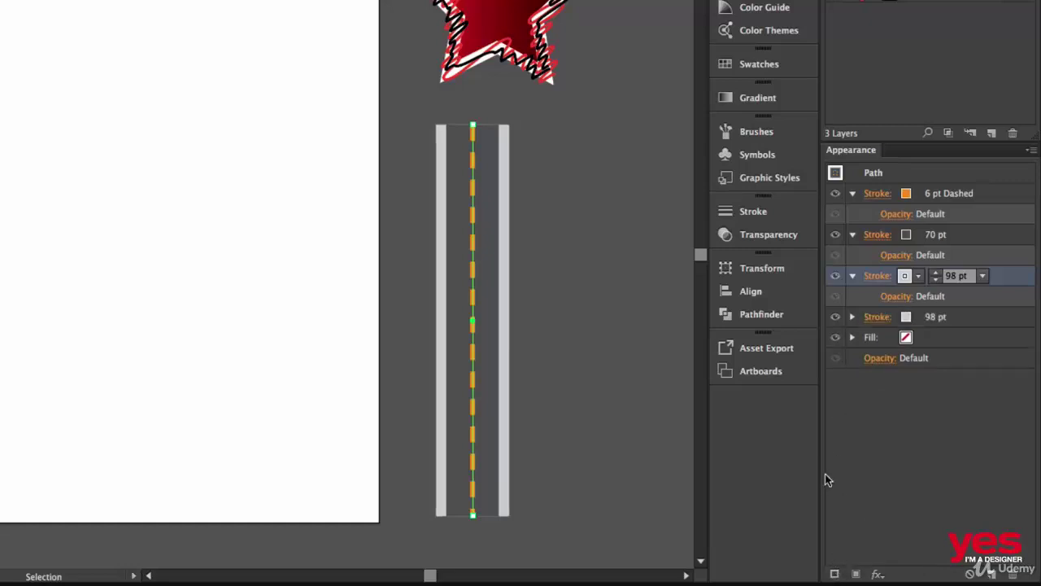
pyautogui.click(917, 276)
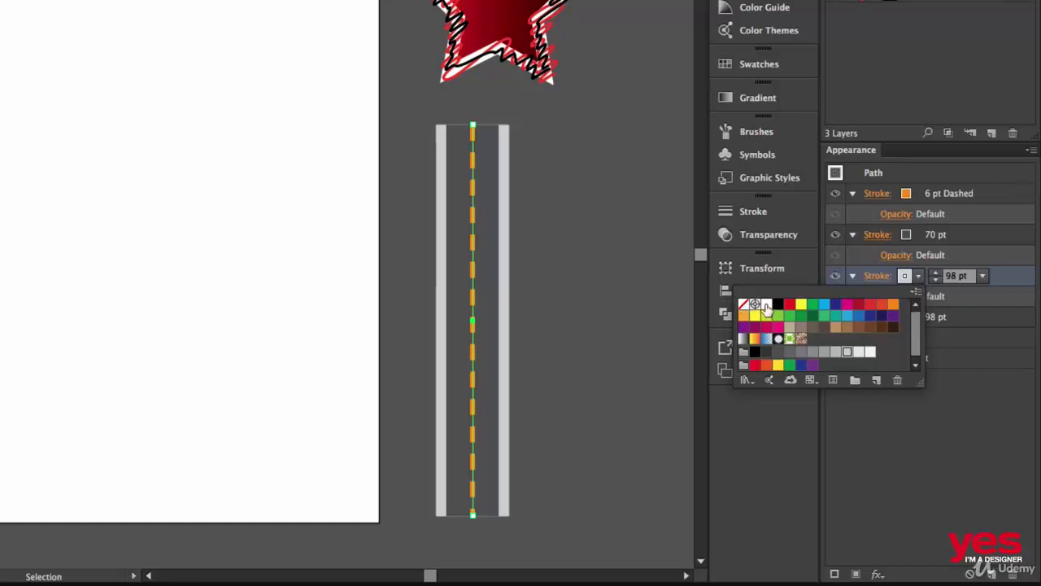
pyautogui.click(788, 352)
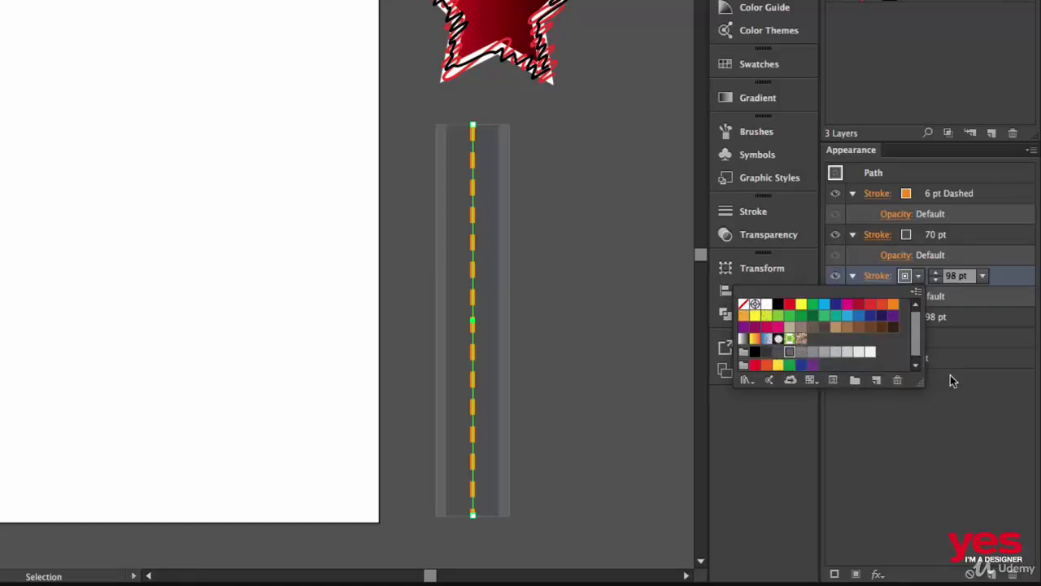
pyautogui.click(949, 402)
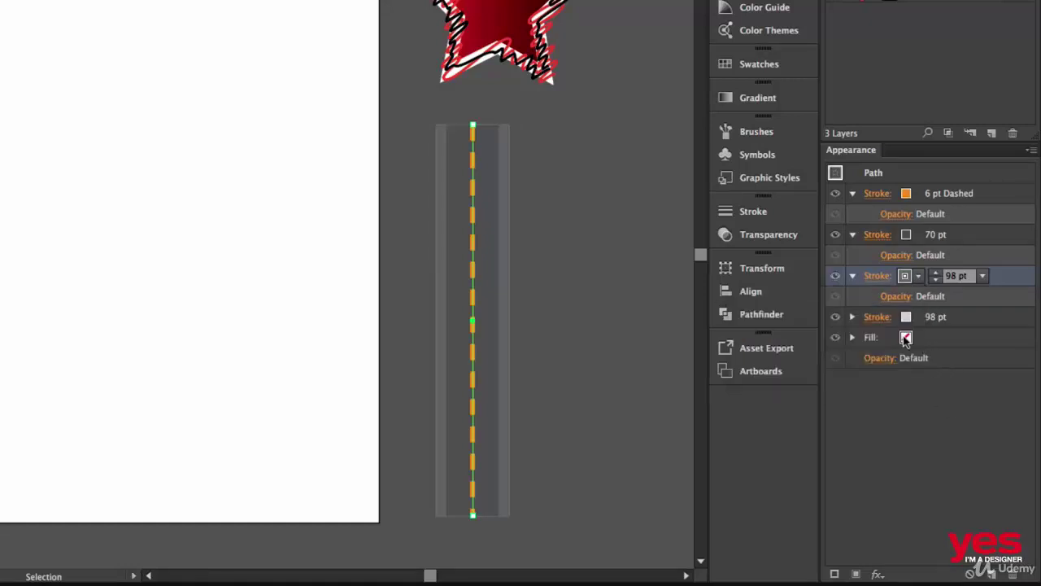
# Make the mid grey 98 pt stroke dashed, clear its gap value and reduce the dash length to 1 pt.
pyautogui.click(878, 278)
pyautogui.click(735, 393)
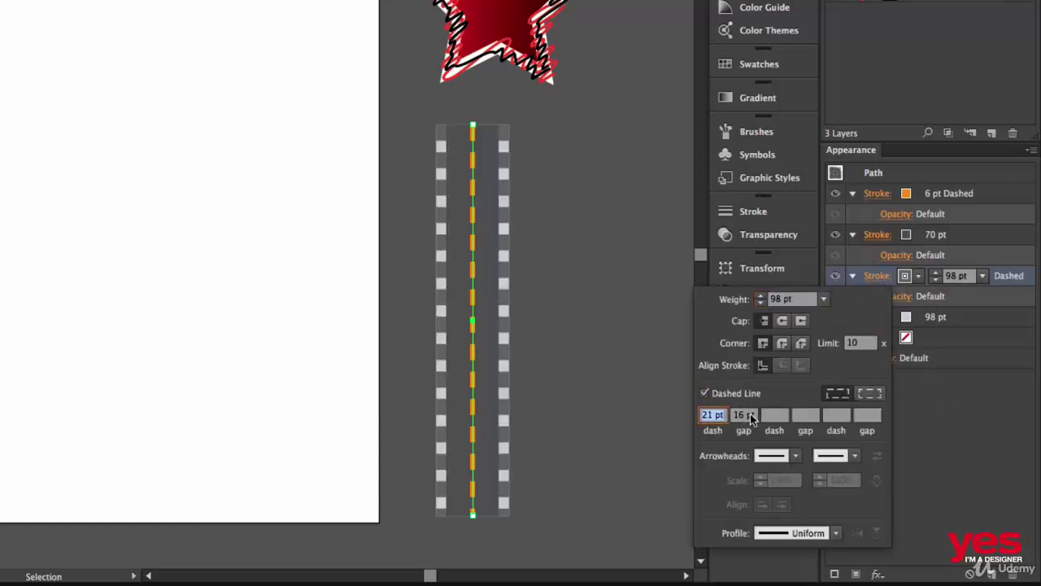
pyautogui.click(751, 413)
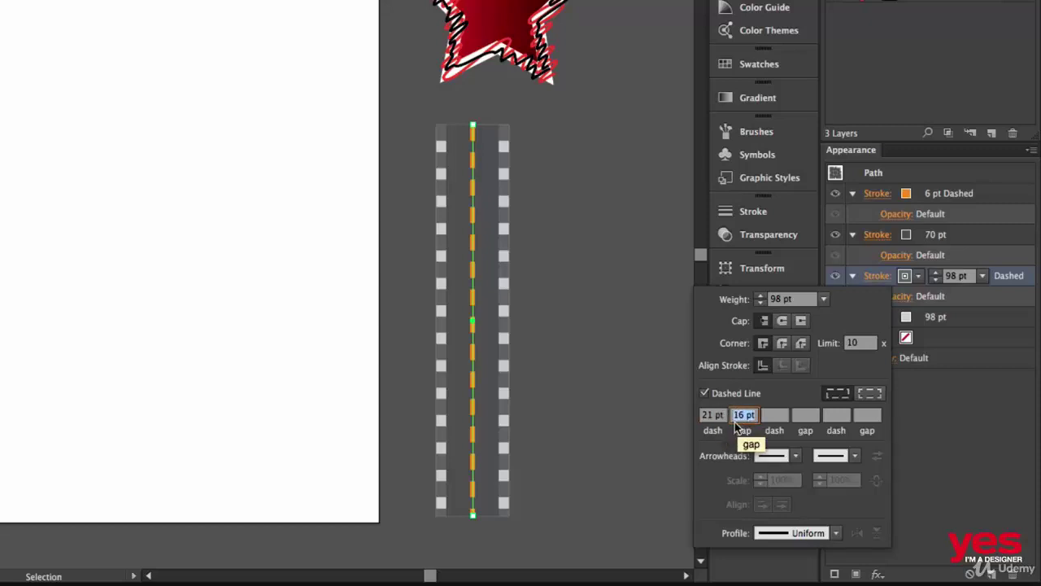
pyautogui.press('BackSpace')
pyautogui.click(718, 416)
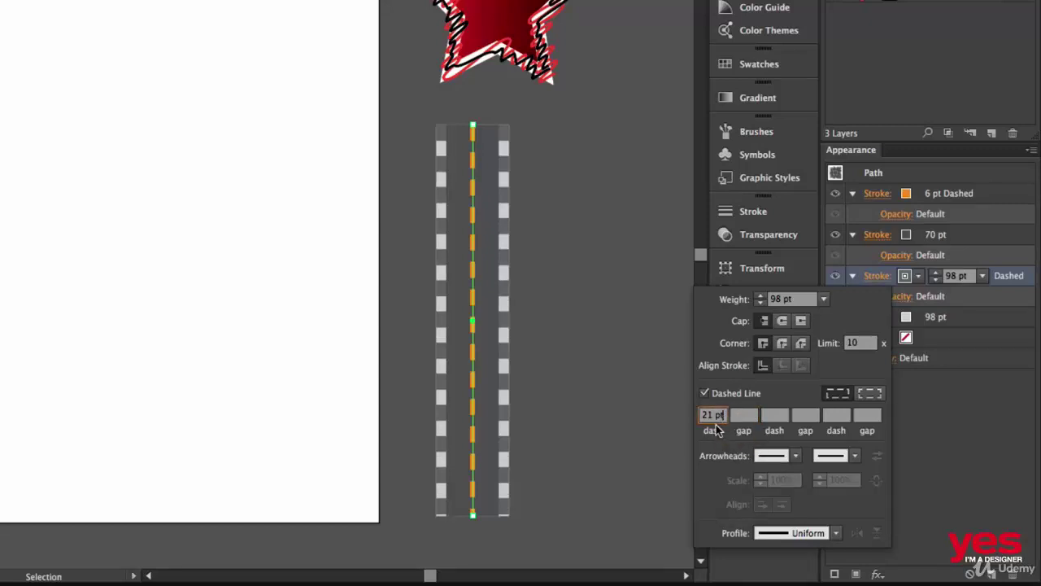
pyautogui.press('Down')
pyautogui.press('Down')
pyautogui.press('Down')
pyautogui.press('Down')
pyautogui.press('Down')
pyautogui.press('Down')
pyautogui.press('Down')
pyautogui.press('Down')
pyautogui.press('Down')
pyautogui.press('Down')
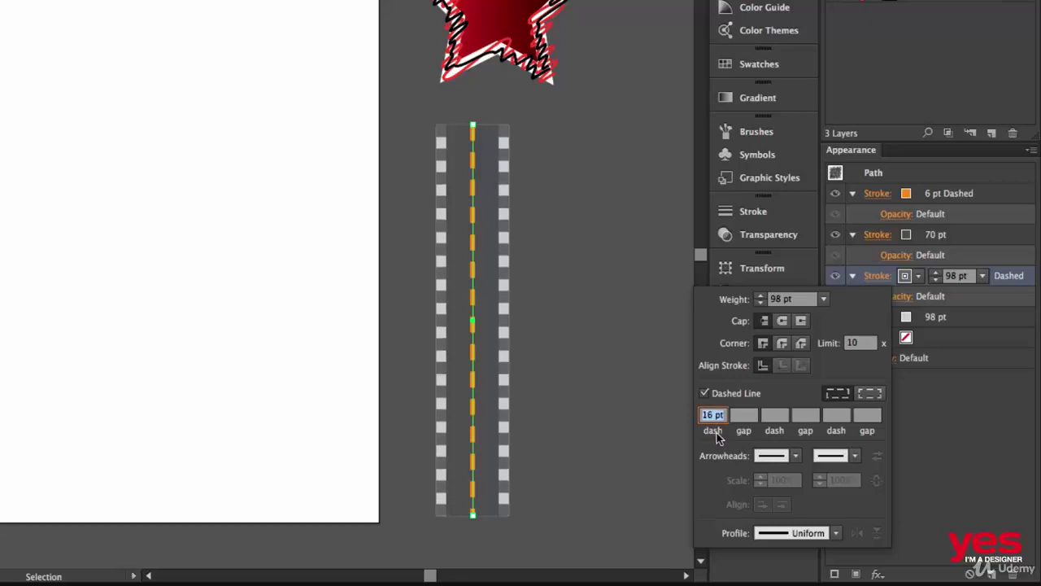
pyautogui.press('Down')
pyautogui.press('Down')
pyautogui.press('Down')
pyautogui.press('Down')
pyautogui.press('Down')
pyautogui.press('Down')
pyautogui.press('Down')
pyautogui.press('Down')
pyautogui.press('Down')
pyautogui.press('Down')
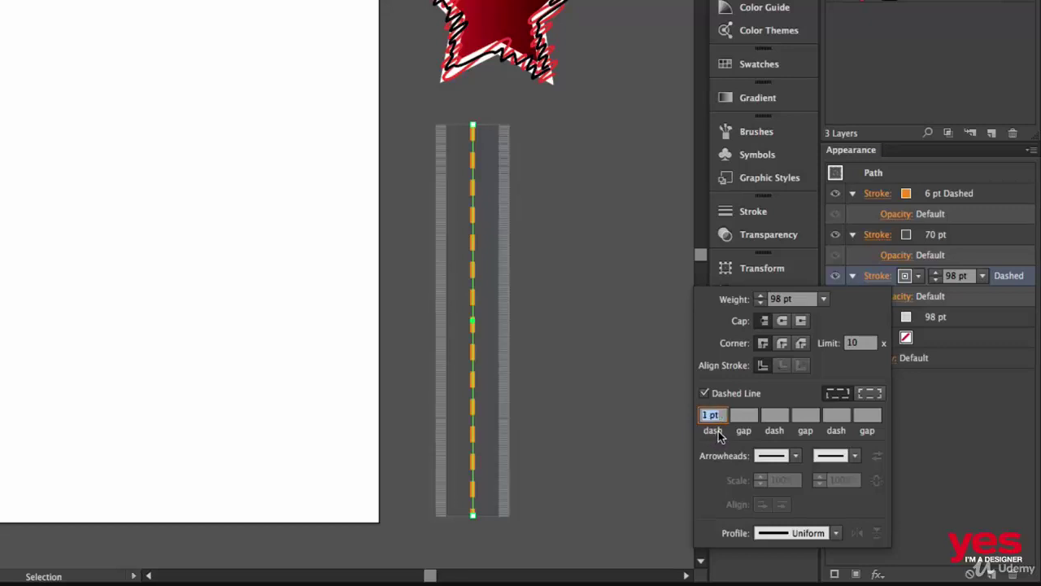
# Try a 20 pt gap for the mid grey 98 pt stroke's dashes, and settle on 30 pt.
pyautogui.click(745, 415)
pyautogui.write('20')
pyautogui.press('Return')
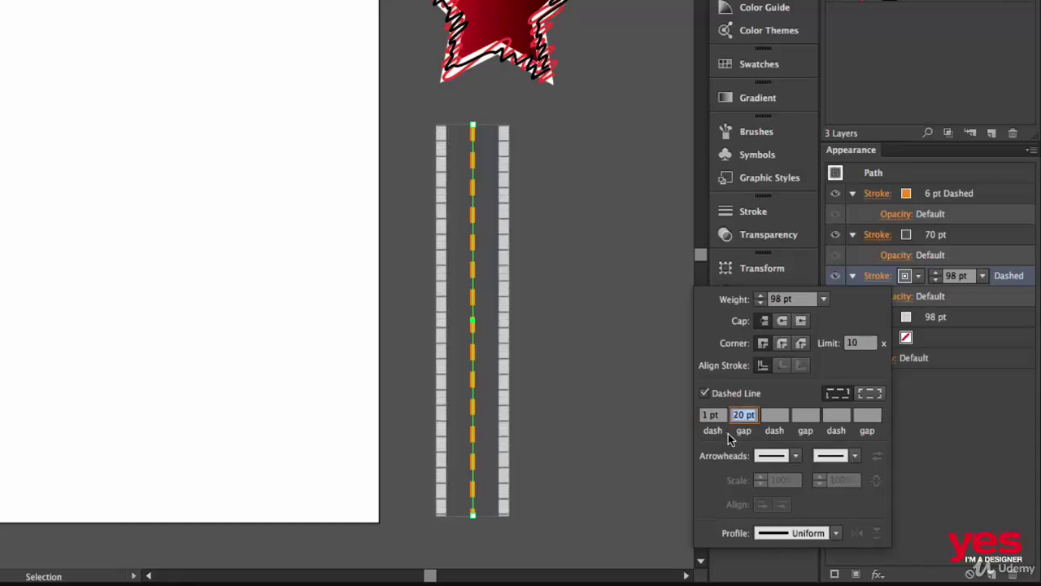
pyautogui.hotkey('shift', 'Up')
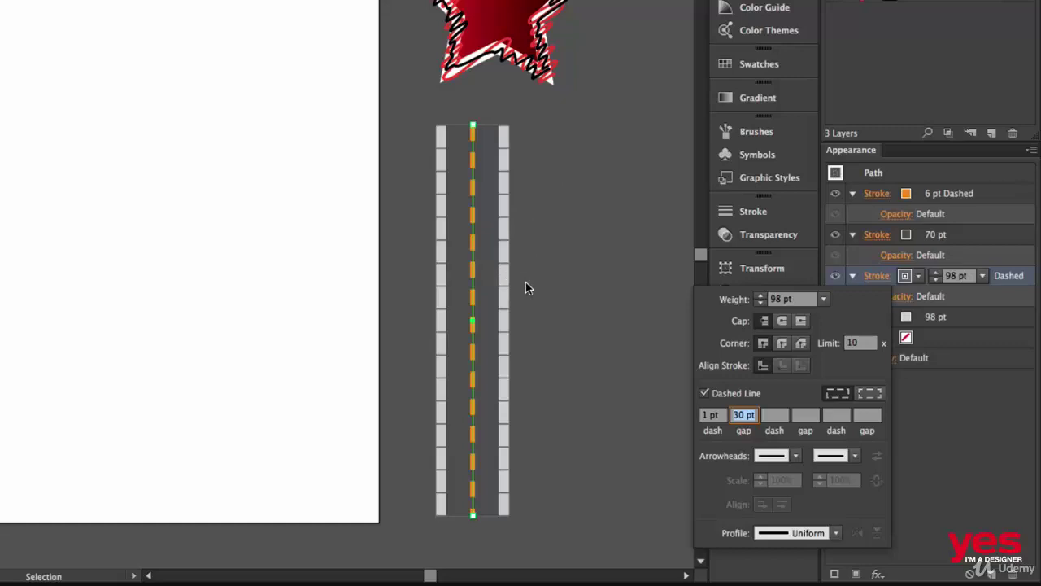
# Set the dashed orange centre stroke's weight to 4 pt and add a second stroke with the same settings.
pyautogui.click(928, 196)
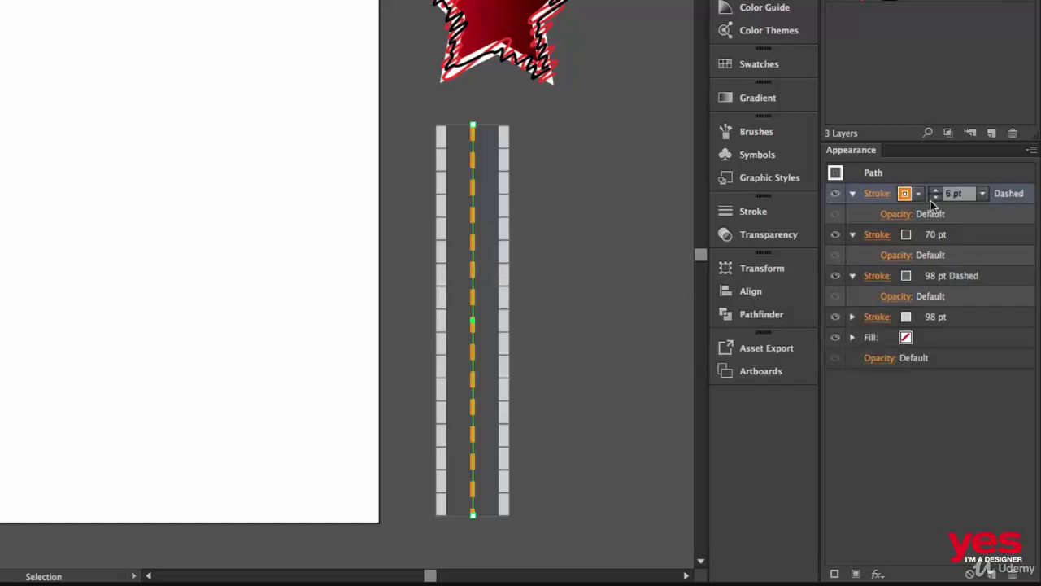
pyautogui.click(936, 198)
pyautogui.click(834, 574)
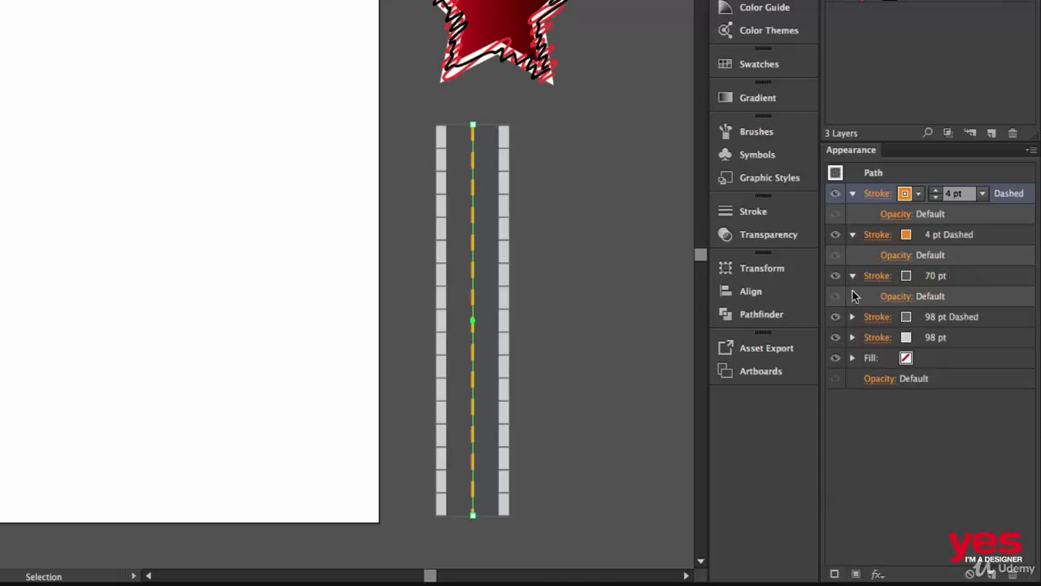
# Set the weight of the lower of the two dashed orange strokes to 70 pt.
pyautogui.click(933, 236)
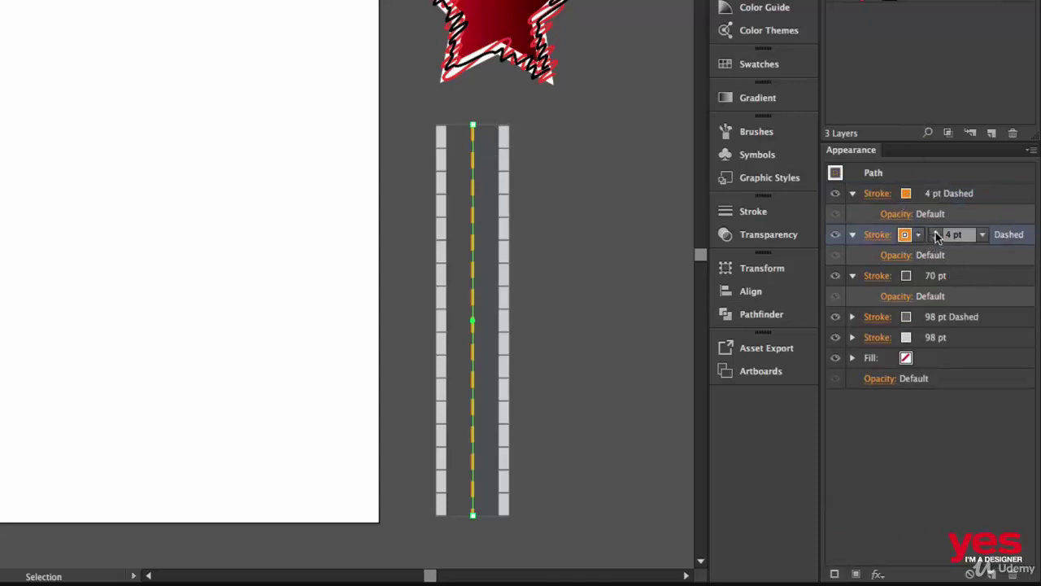
pyautogui.keyDown('shift'); pyautogui.click(933, 230); pyautogui.keyUp('shift')
pyautogui.keyDown('shift'); pyautogui.click(933, 230); pyautogui.keyUp('shift')
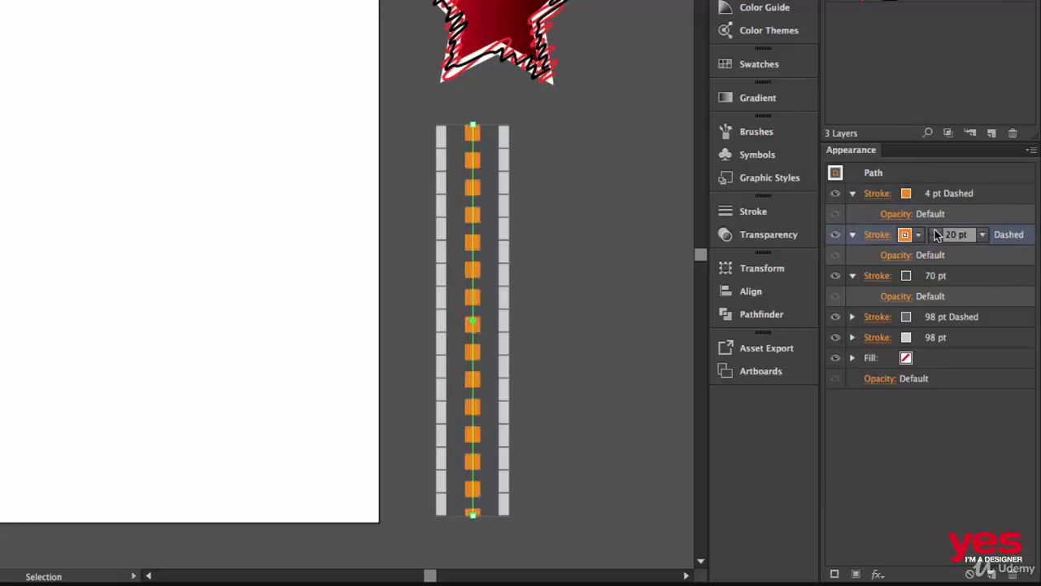
pyautogui.keyDown('shift'); pyautogui.click(933, 230); pyautogui.keyUp('shift')
pyautogui.keyDown('shift'); pyautogui.click(933, 230); pyautogui.keyUp('shift')
pyautogui.keyDown('shift'); pyautogui.click(933, 231); pyautogui.keyUp('shift')
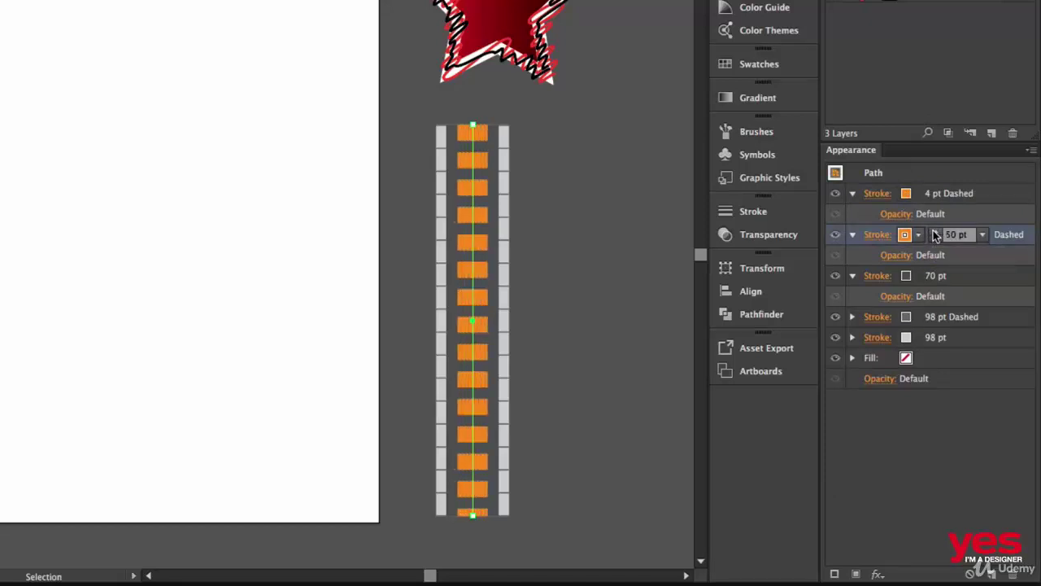
pyautogui.keyDown('shift'); pyautogui.click(933, 231); pyautogui.keyUp('shift')
pyautogui.keyDown('shift'); pyautogui.click(934, 231); pyautogui.keyUp('shift')
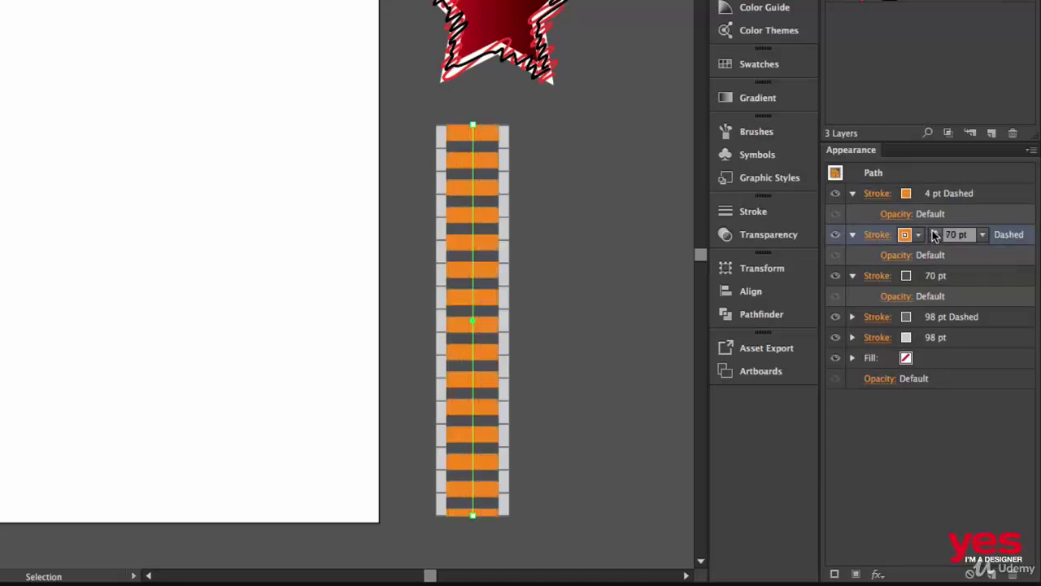
# Turn off the dashes on the 70 pt orange stroke and place it beneath the dark grey 70 pt stroke.
pyautogui.click(879, 234)
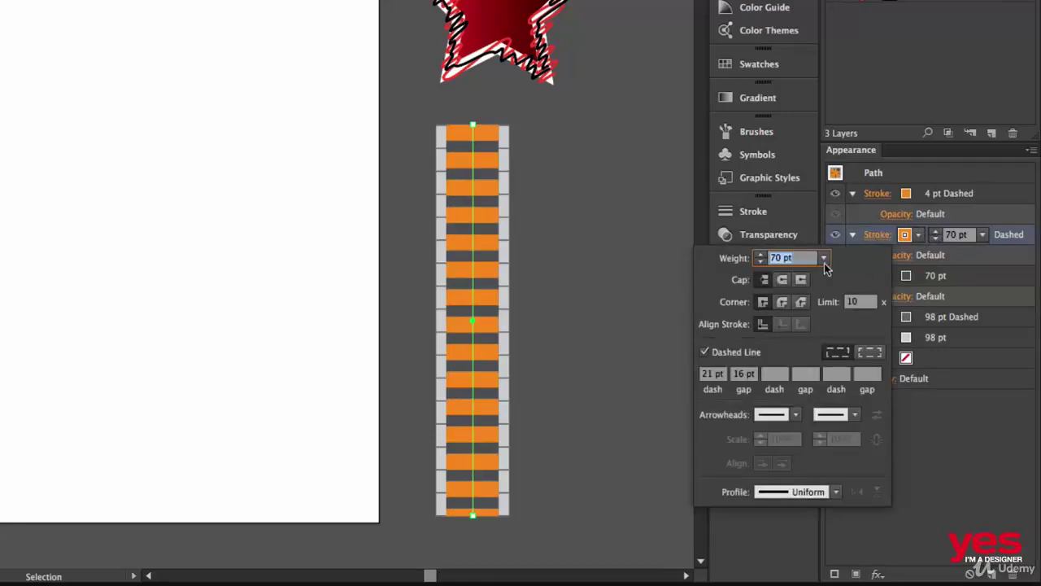
pyautogui.click(712, 353)
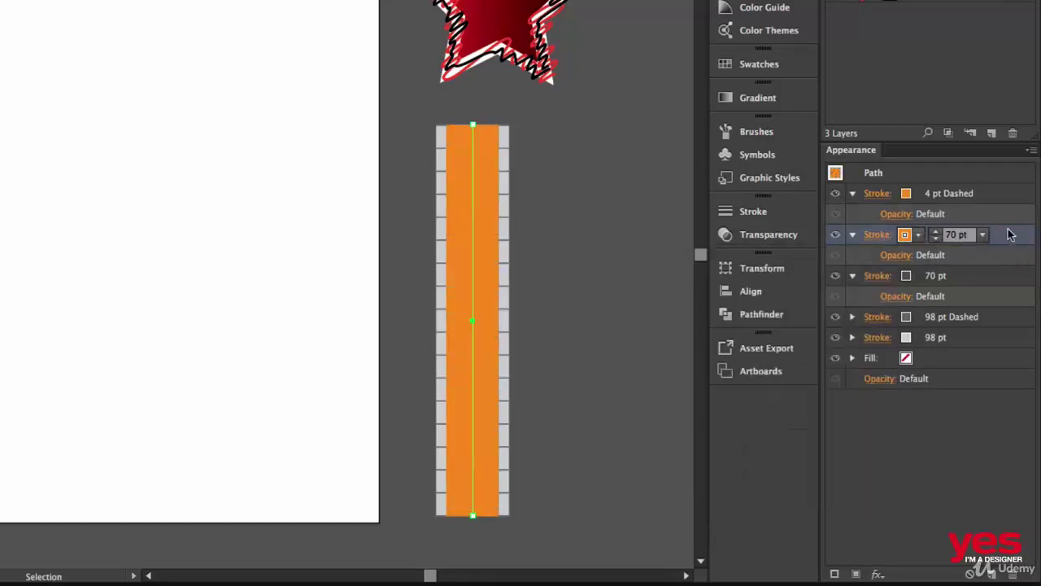
pyautogui.moveTo(1004, 234)
pyautogui.mouseDown()
pyautogui.moveTo(976, 311)
pyautogui.moveTo(968, 307)
pyautogui.mouseUp()
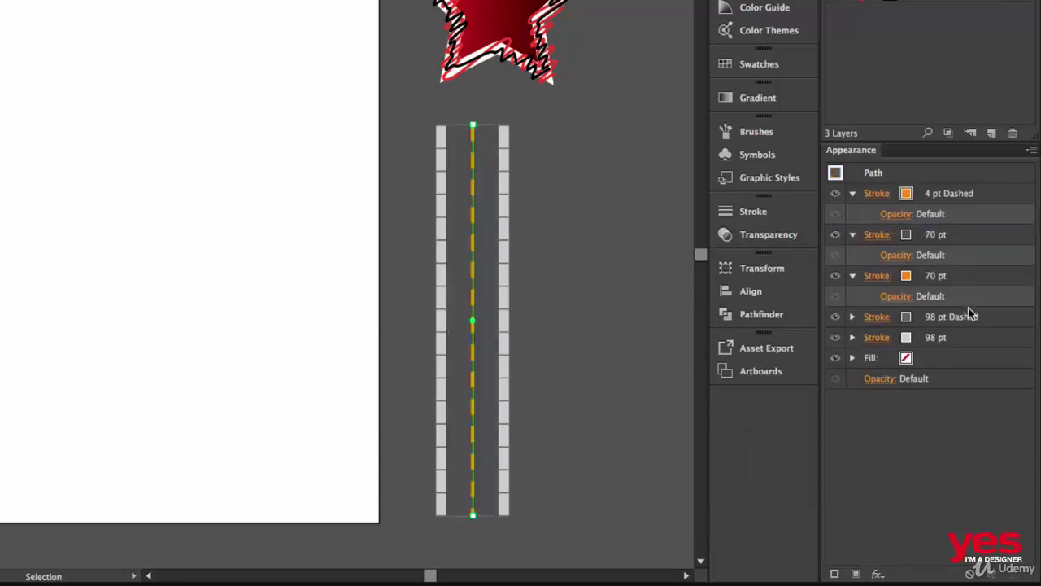
# Set the dark grey stroke's weight to 62 pt and deselect the road.
pyautogui.click(923, 239)
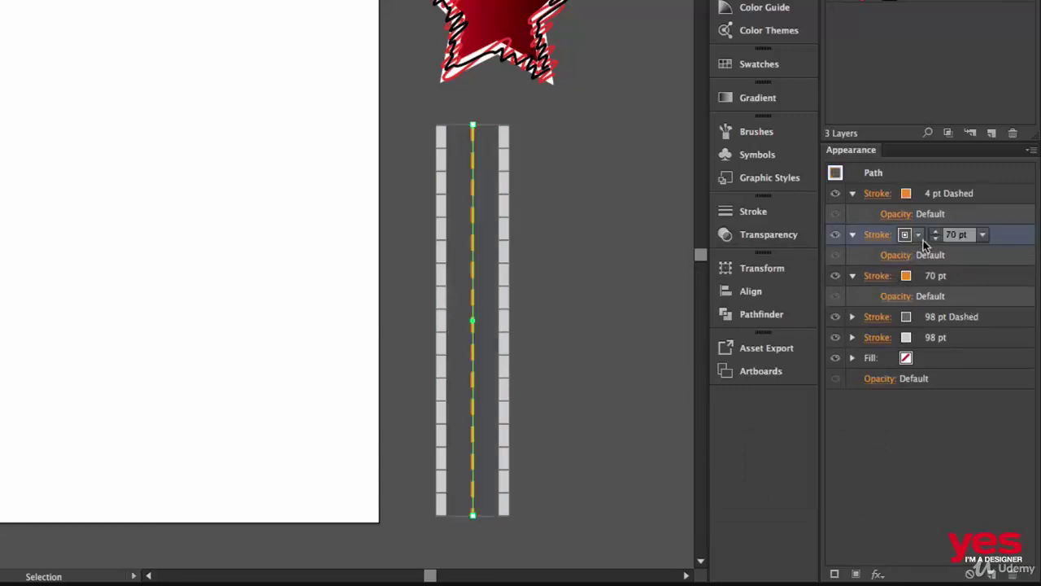
pyautogui.click(936, 239)
pyautogui.click(935, 239)
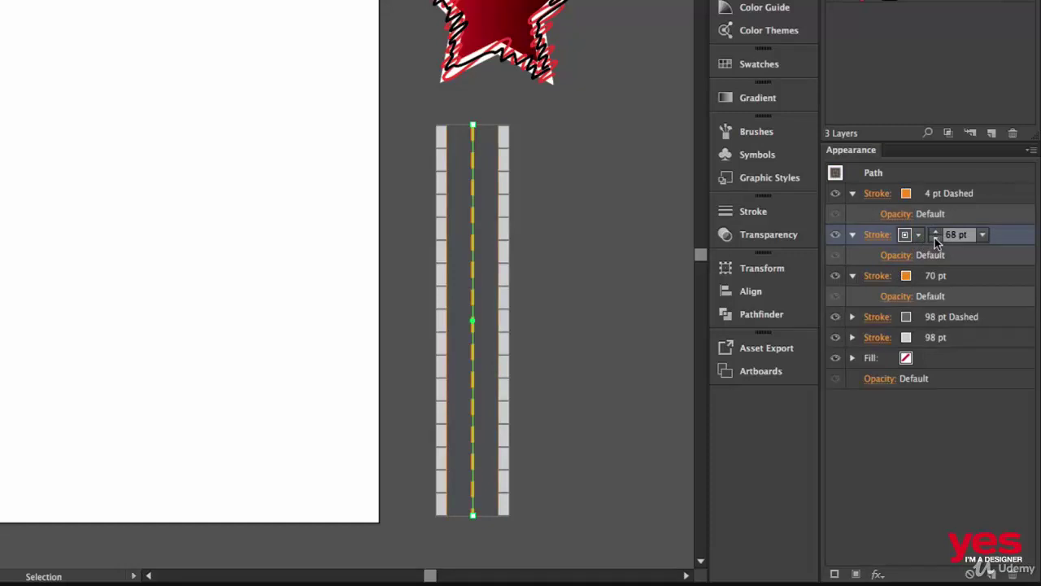
pyautogui.click(935, 237)
pyautogui.click(936, 238)
pyautogui.doubleClick(936, 238)
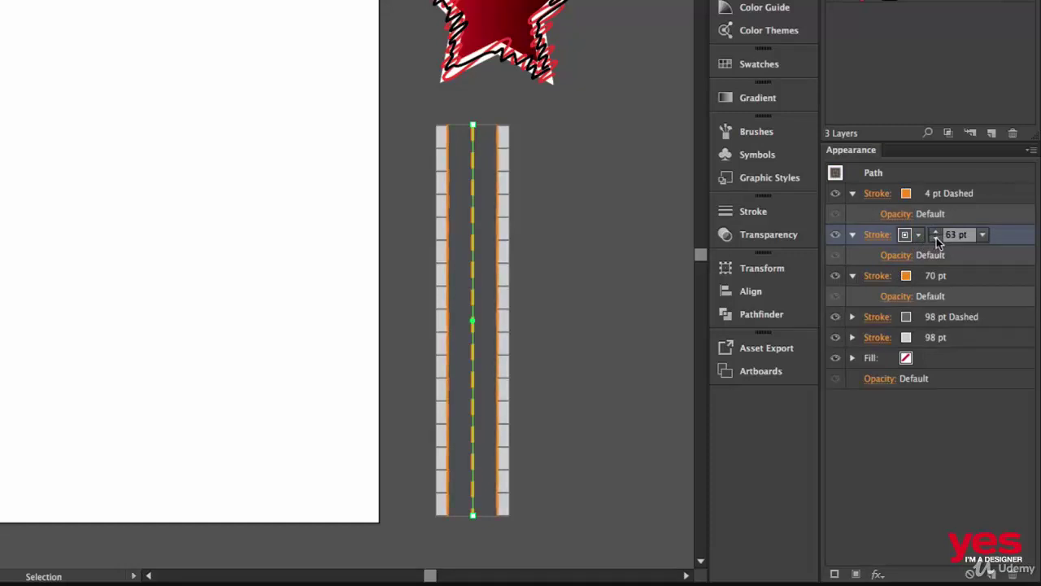
pyautogui.click(936, 238)
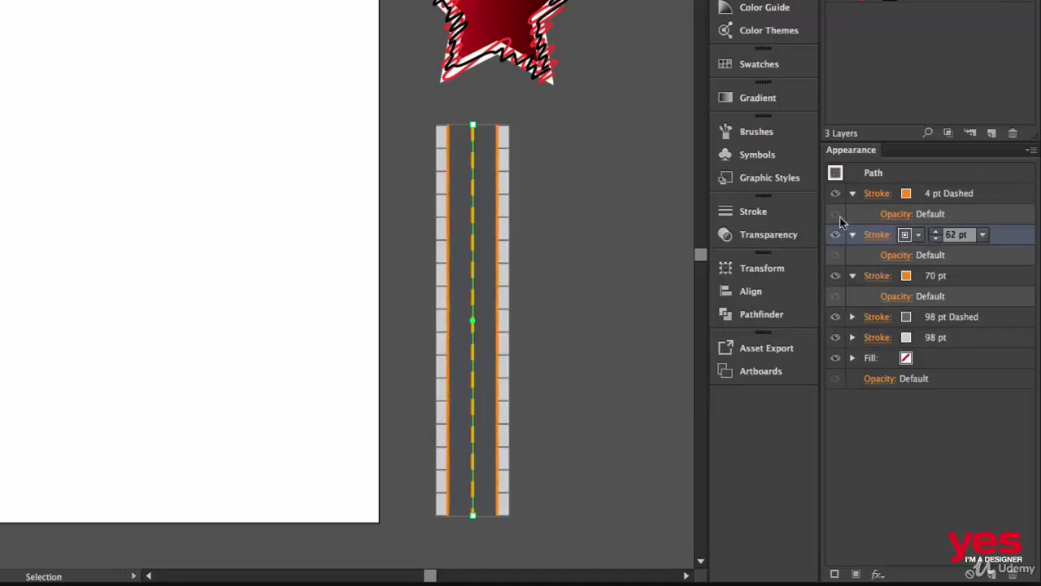
pyautogui.click(615, 215)
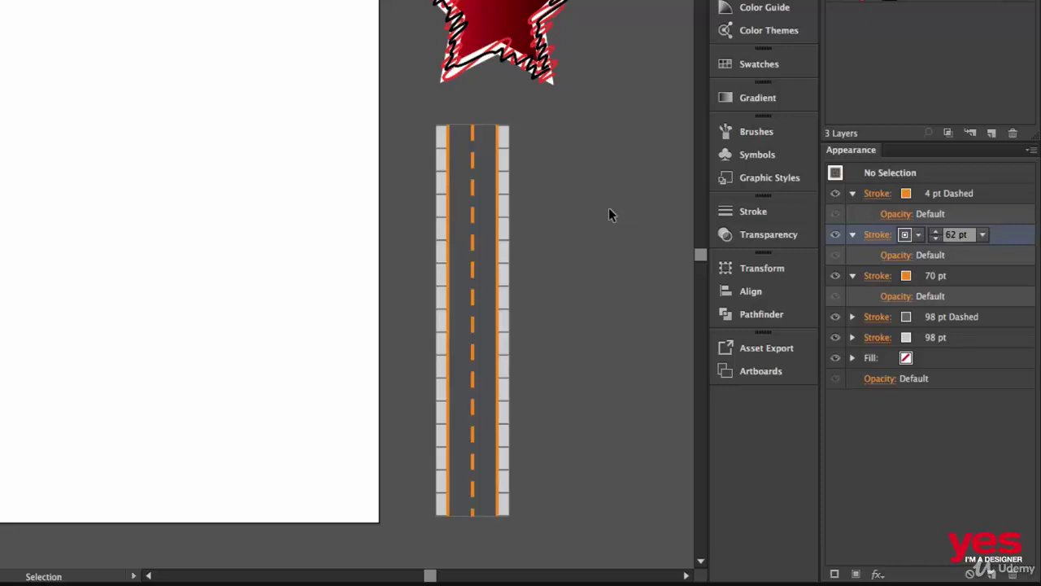
# Recolour the road's solid 70 pt orange stroke white.
pyautogui.click(439, 266)
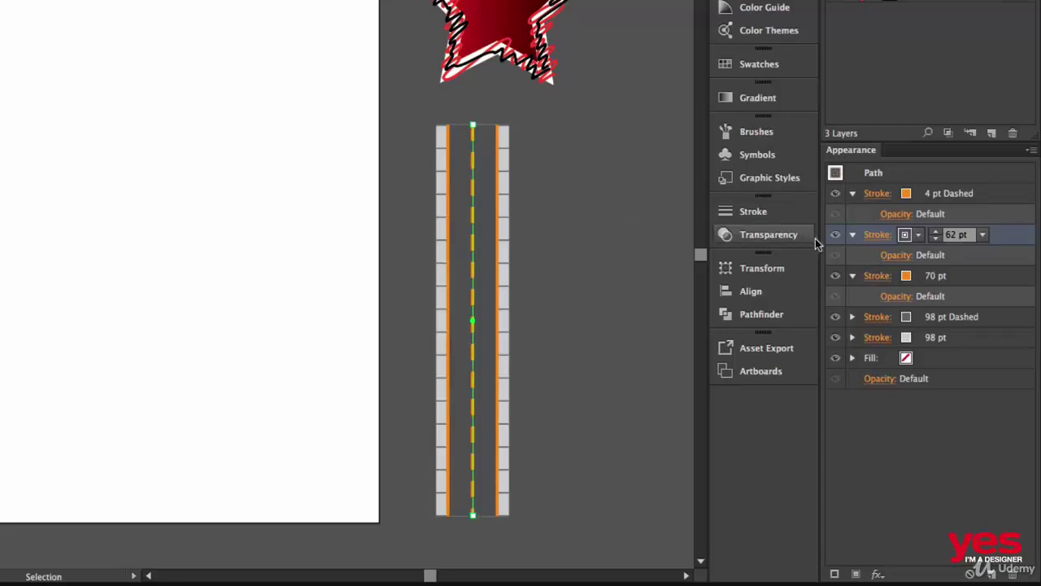
pyautogui.click(917, 278)
pyautogui.click(918, 278)
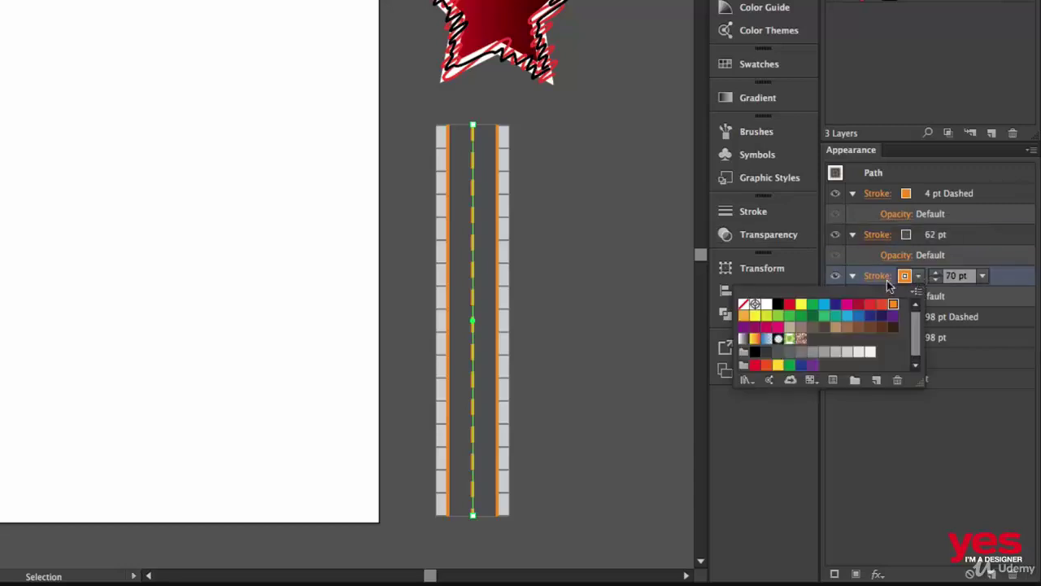
pyautogui.click(767, 304)
pyautogui.click(987, 410)
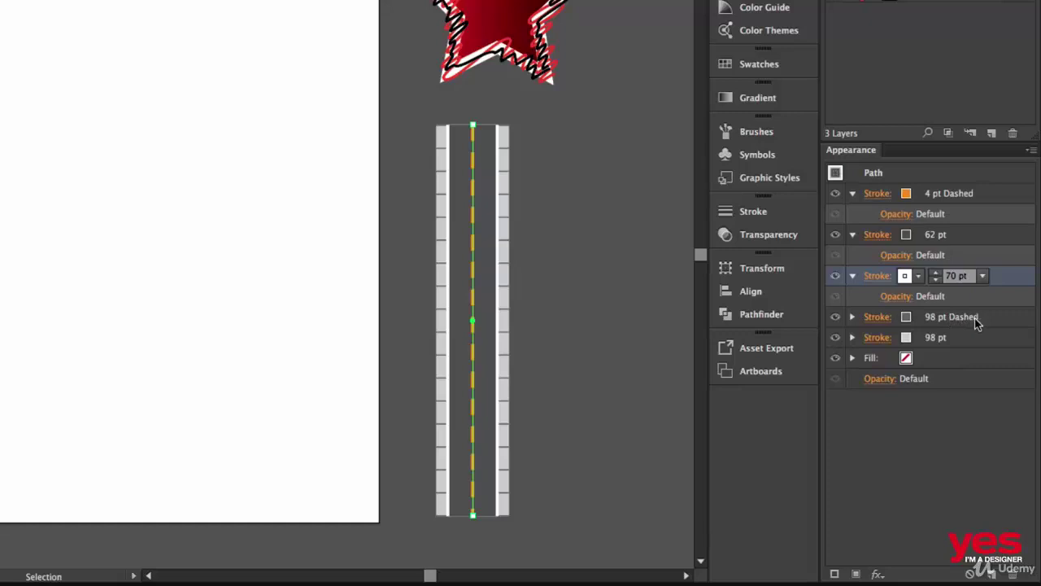
# Duplicate the dark grey 62 pt stroke, place it beneath the white 70 pt stroke, and set its weight to 74 pt.
pyautogui.click(969, 235)
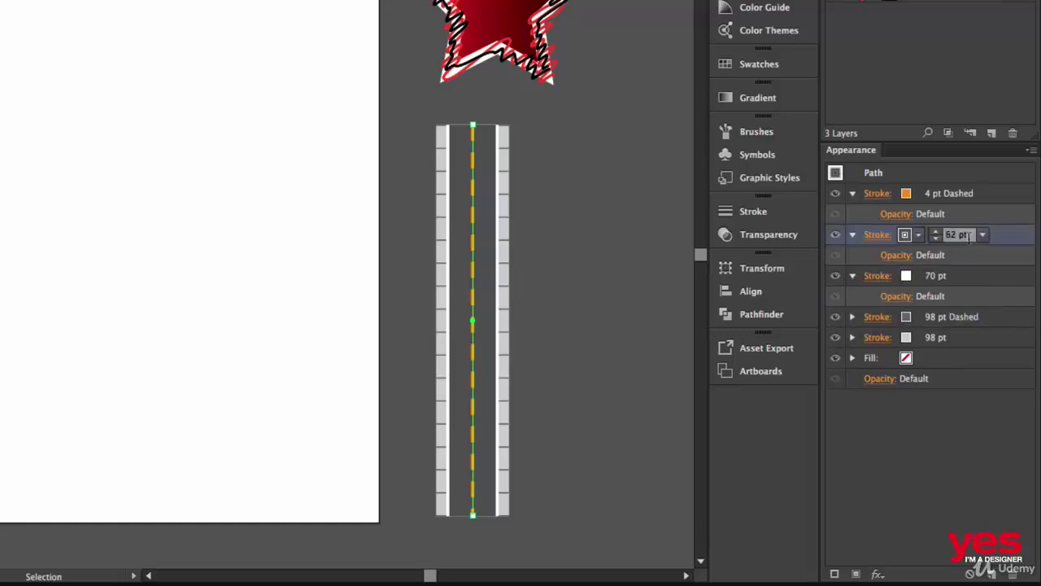
pyautogui.click(841, 569)
pyautogui.moveTo(968, 274); pyautogui.dragTo(957, 332)
pyautogui.click(927, 321)
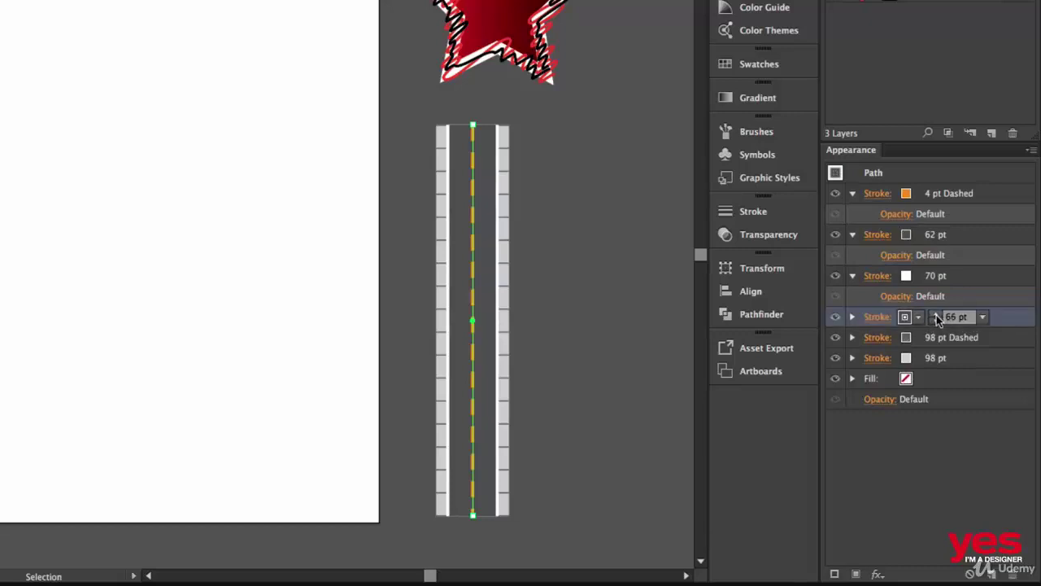
pyautogui.click(936, 314)
pyautogui.click(936, 314)
pyautogui.click(935, 314)
pyautogui.click(936, 314)
pyautogui.click(936, 314)
pyautogui.click(935, 314)
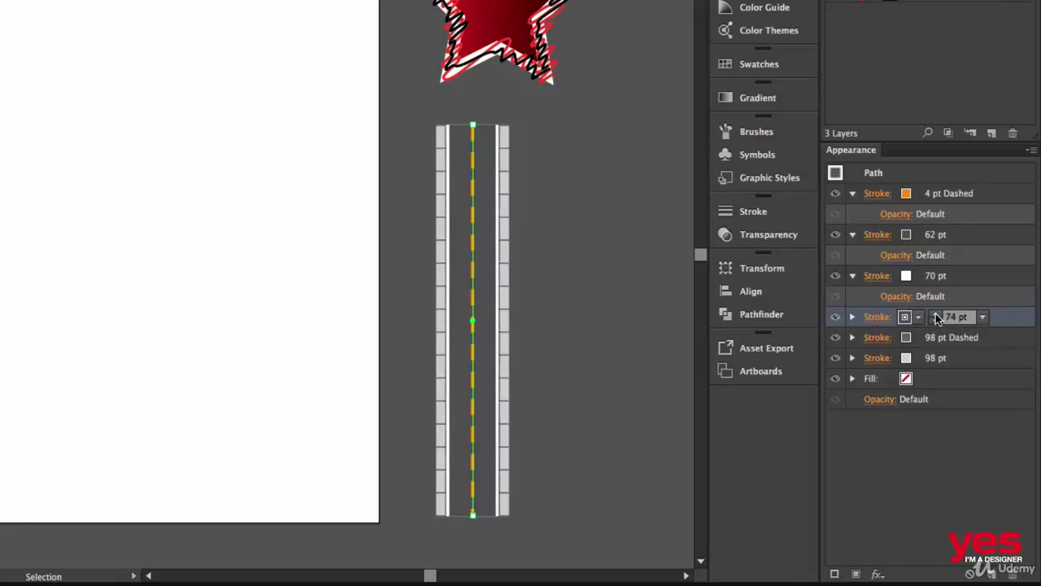
pyautogui.click(936, 314)
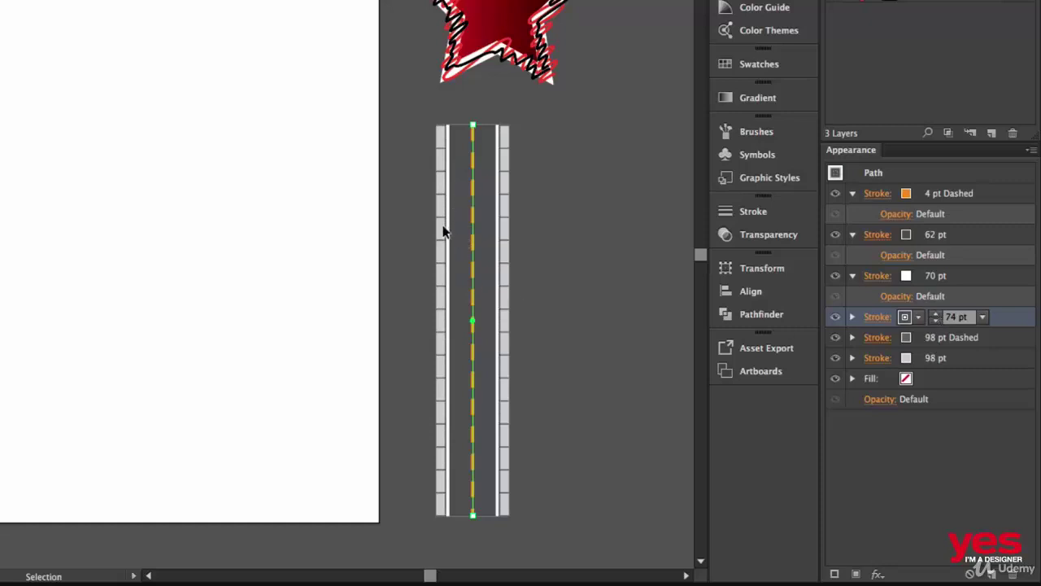
pyautogui.click(586, 260)
# Lower the colour saturation of the road's 4 pt dashed orange centre line and deselect the road.
pyautogui.click(482, 261)
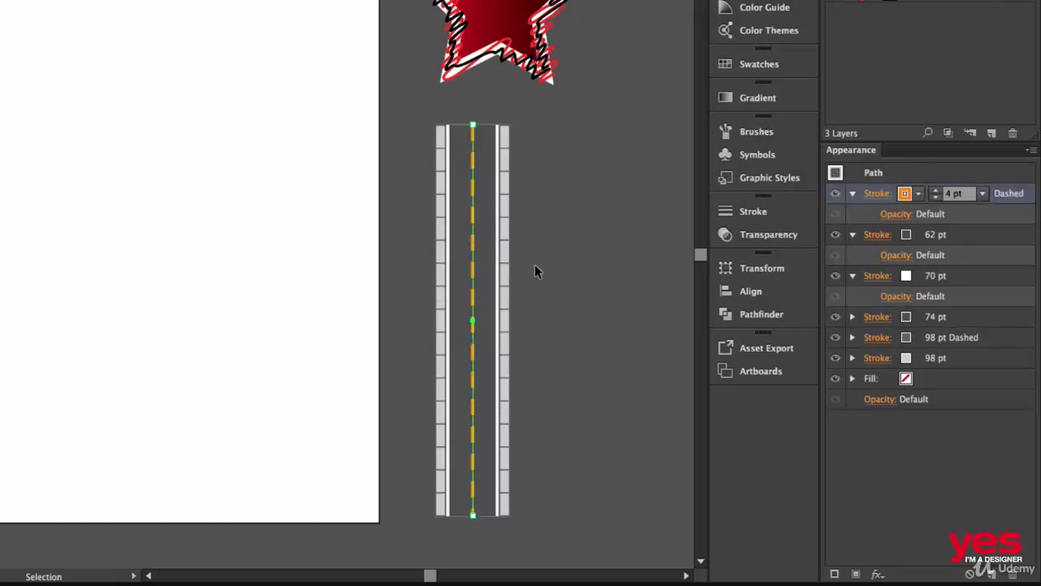
pyautogui.keyDown('shift'); pyautogui.click(913, 195); pyautogui.keyUp('shift')
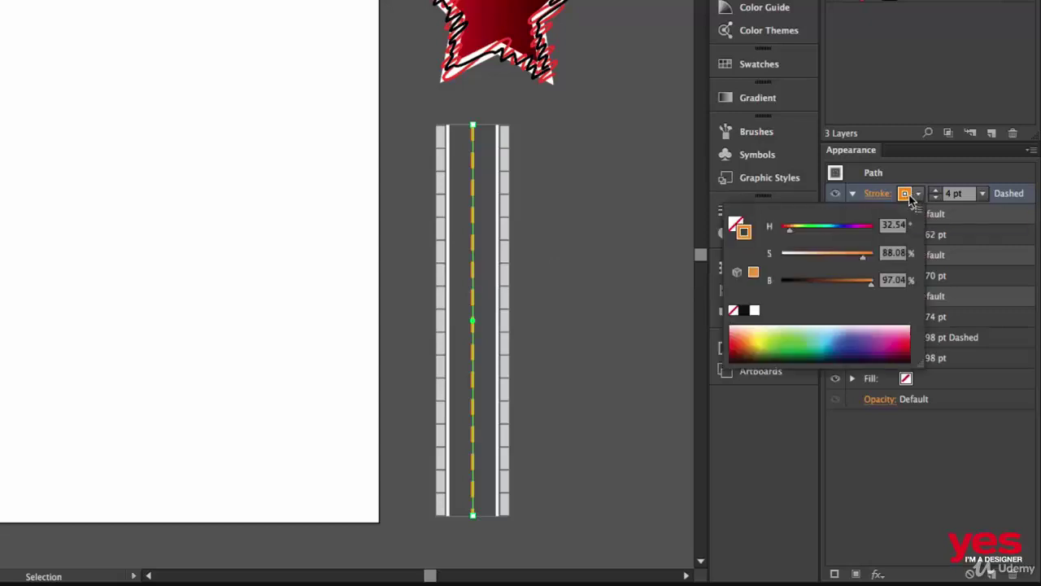
pyautogui.moveTo(863, 255)
pyautogui.mouseDown()
pyautogui.moveTo(823, 254)
pyautogui.moveTo(842, 262)
pyautogui.mouseUp()
pyautogui.click(664, 246)
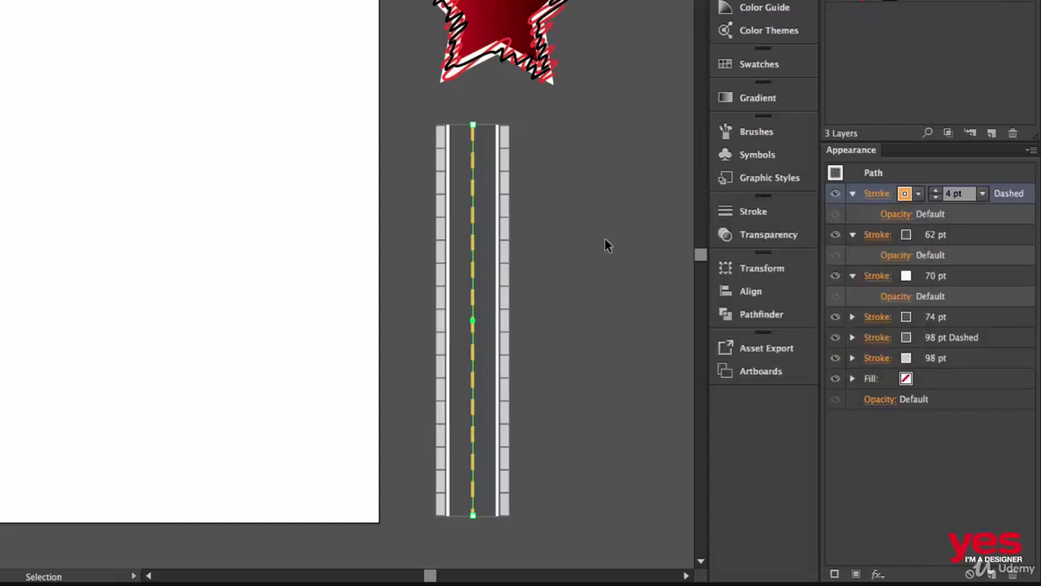
pyautogui.click(616, 245)
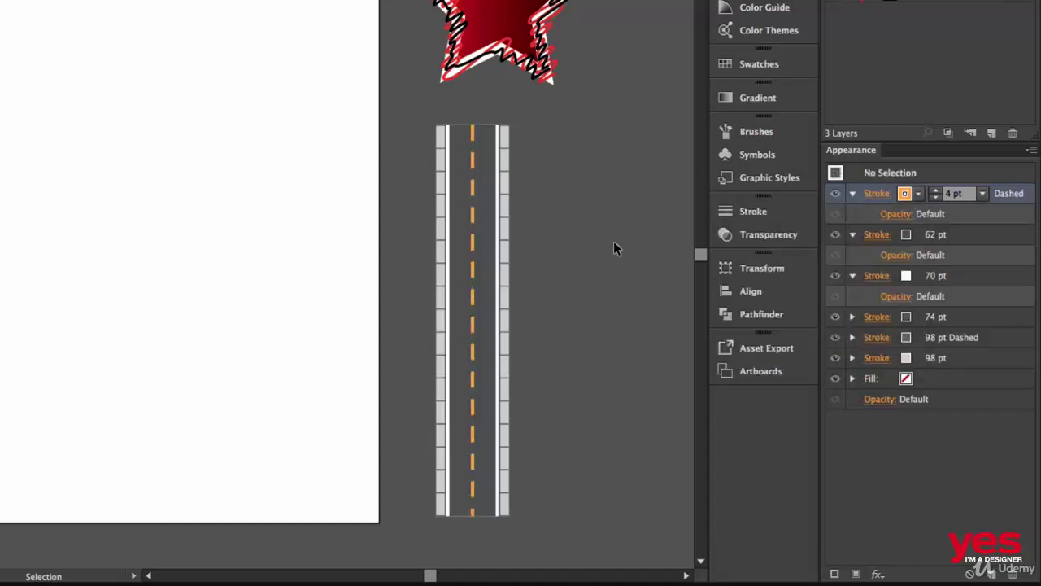
# Save the selected road's layered appearance as a new graphic style.
pyautogui.moveTo(499, 313); pyautogui.dragTo(417, 352)
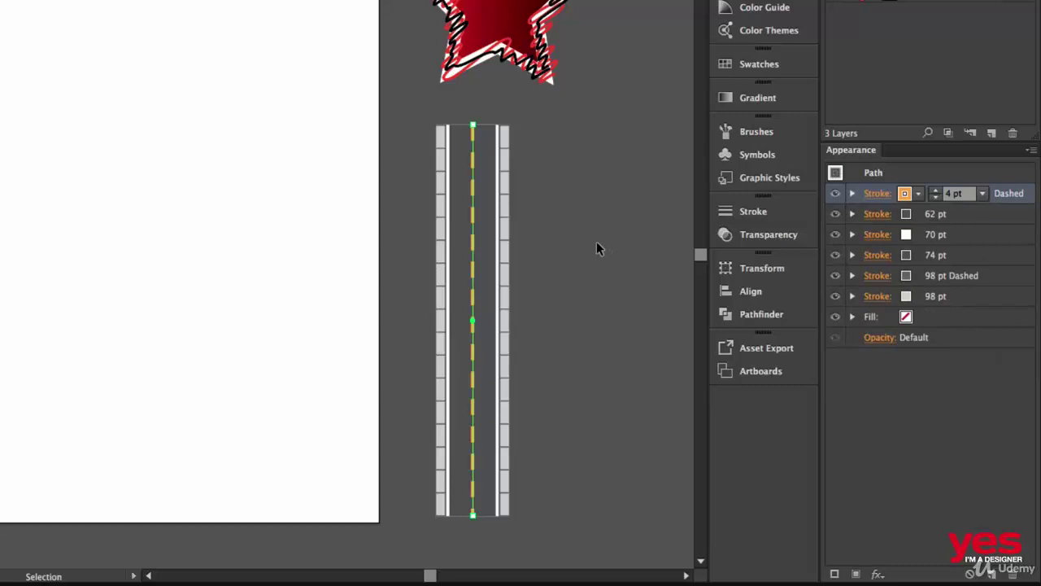
pyautogui.click(750, 181)
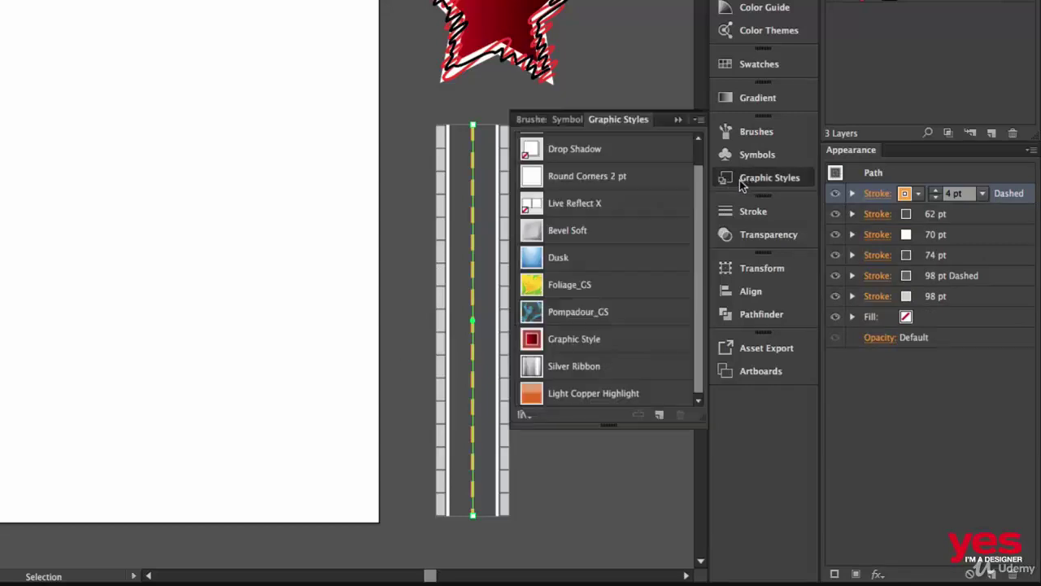
pyautogui.click(659, 416)
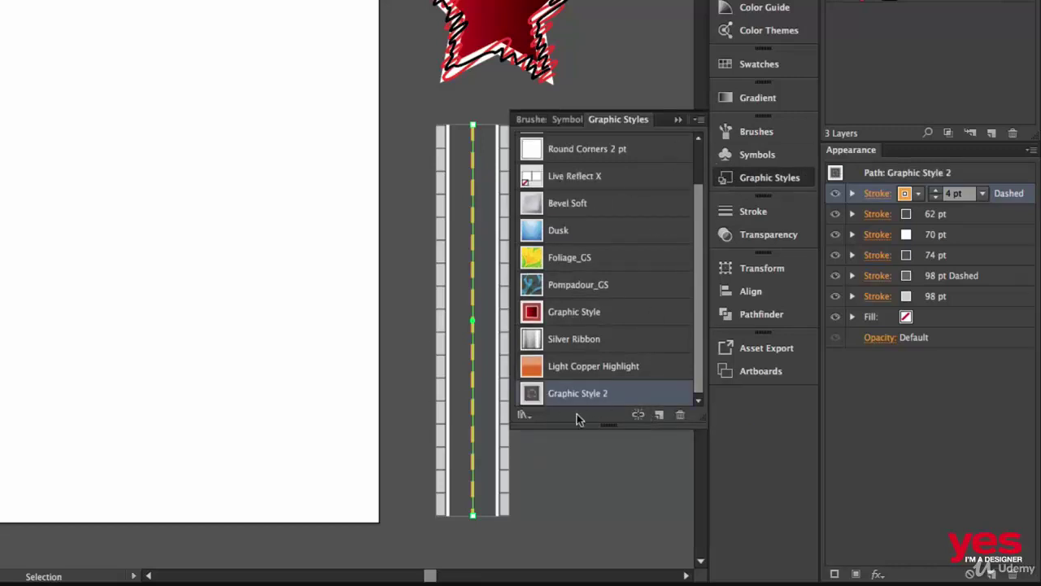
pyautogui.click(750, 176)
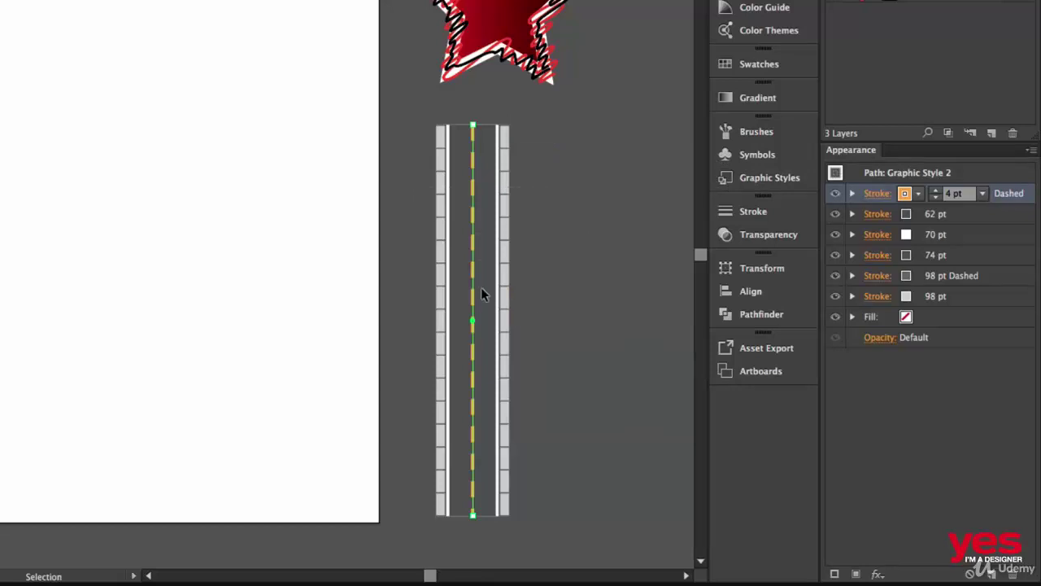
# Delete the star and the sample road beside the artboard, and make the grass and city layers visible.
pyautogui.moveTo(622, 14); pyautogui.dragTo(428, 238)
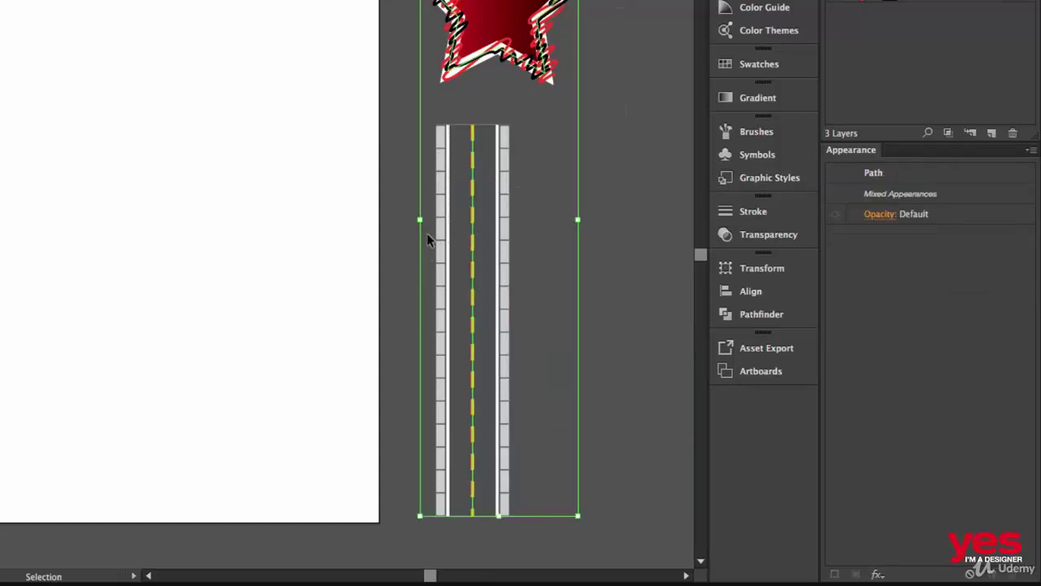
pyautogui.press('Delete')
pyautogui.press('super+0')
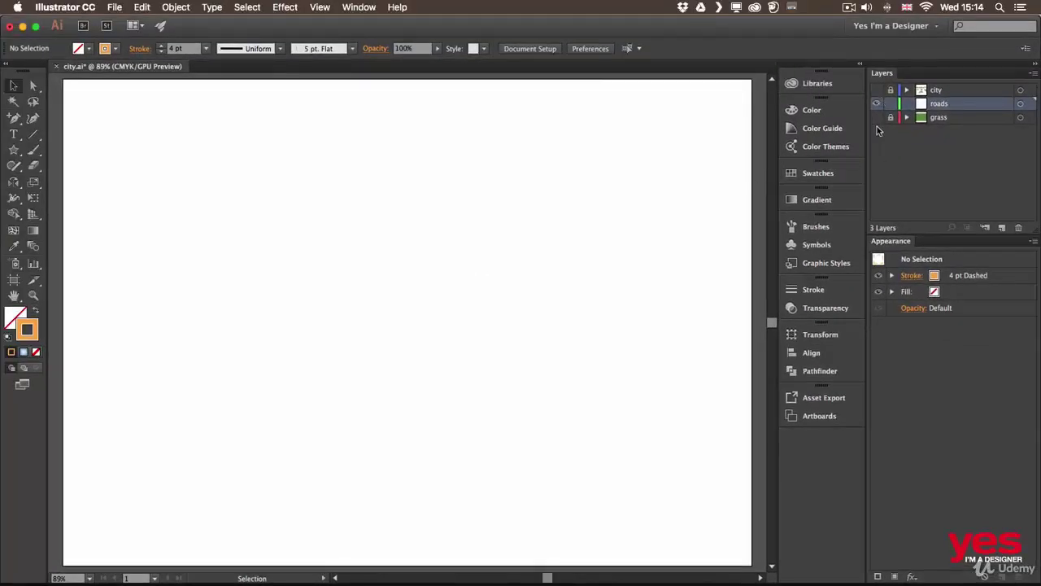
pyautogui.click(876, 118)
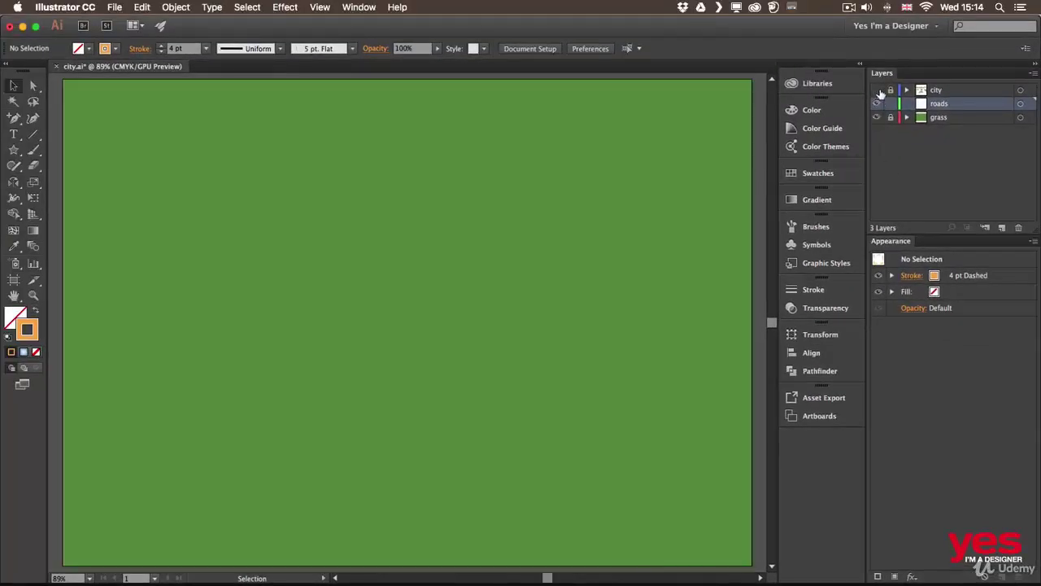
pyautogui.click(876, 89)
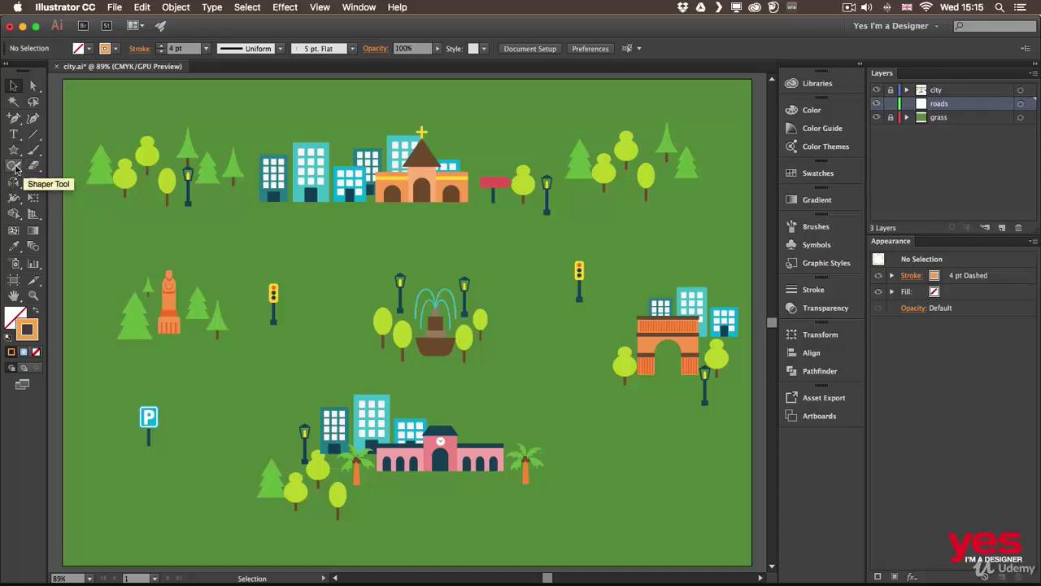
# Draw a wavy path about 204 mm wide with the Pencil tool below the upper buildings and apply Graphic Style 2 to it.
pyautogui.moveTo(14, 168)
pyautogui.mouseDown()
pyautogui.moveTo(80, 189)
pyautogui.moveTo(70, 193)
pyautogui.moveTo(82, 183)
pyautogui.mouseUp()
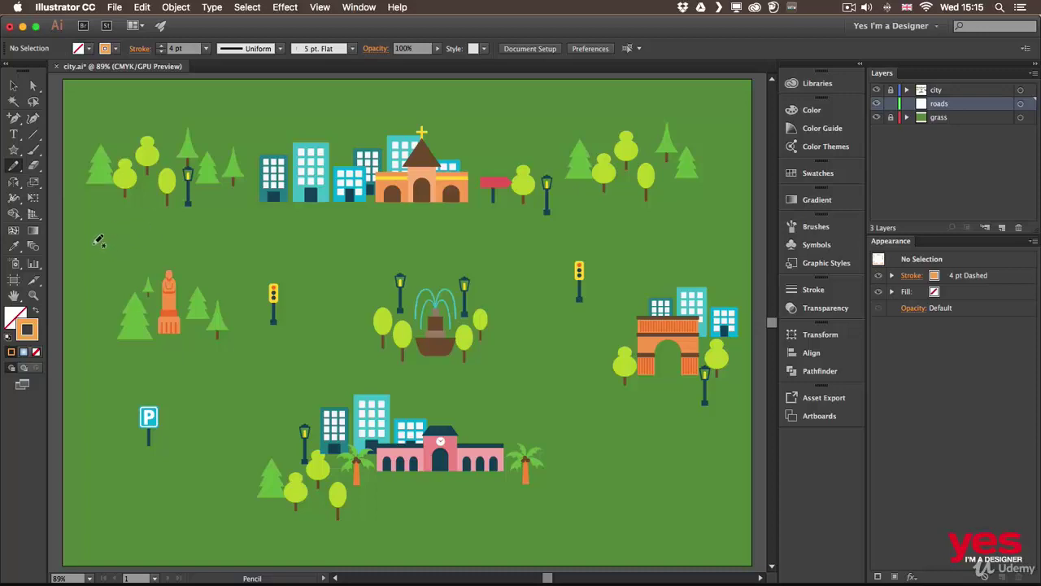
pyautogui.moveTo(98, 241)
pyautogui.mouseDown()
pyautogui.moveTo(123, 235)
pyautogui.moveTo(264, 261)
pyautogui.moveTo(434, 262)
pyautogui.mouseUp()
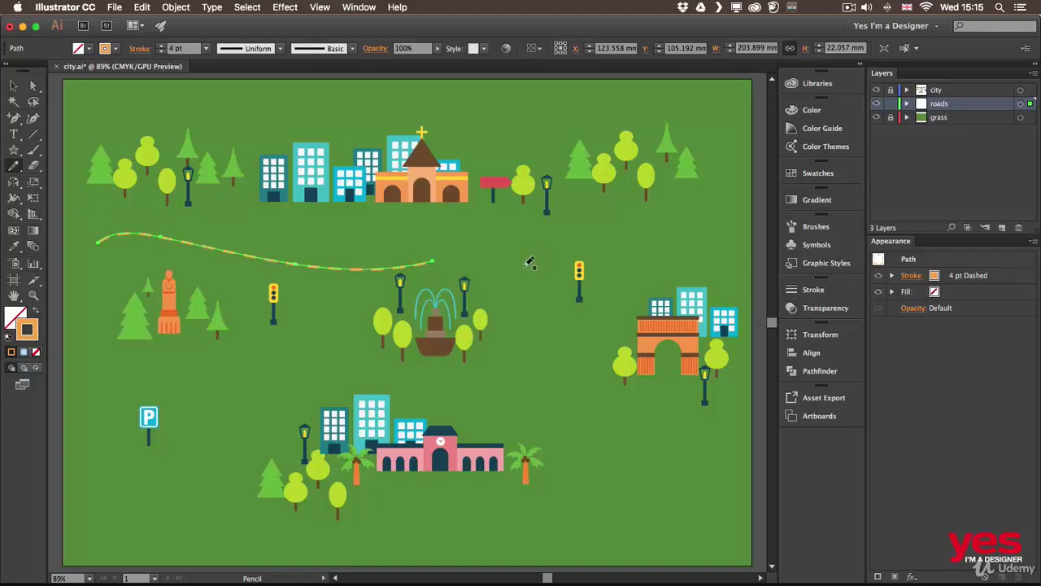
pyautogui.click(827, 263)
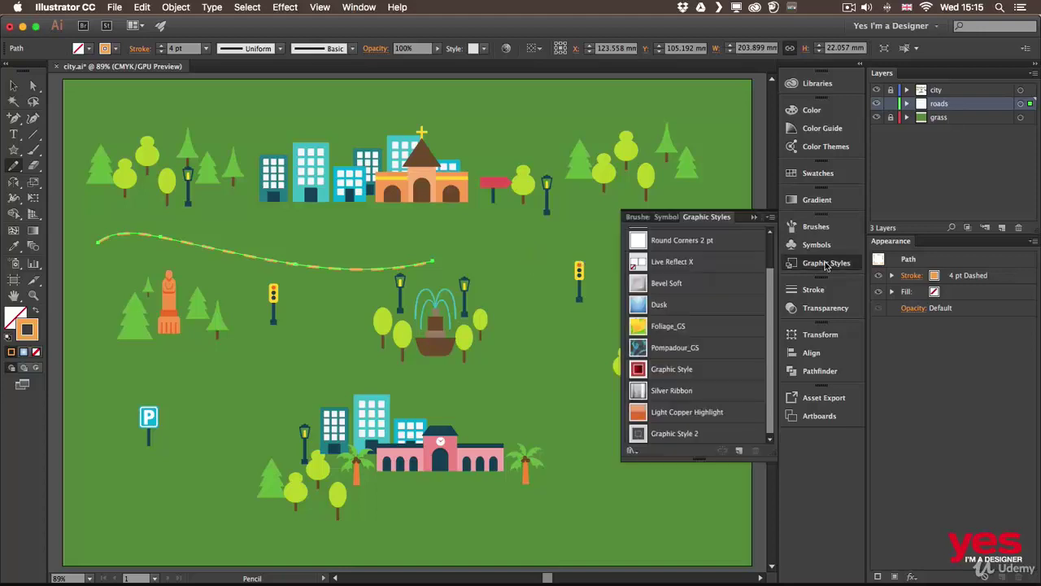
pyautogui.click(667, 435)
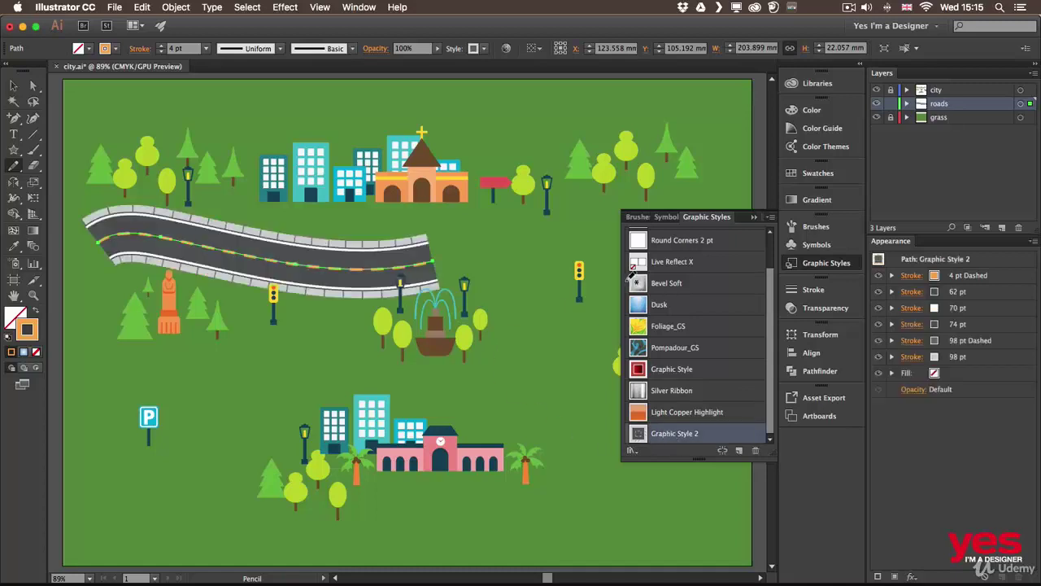
pyautogui.click(827, 263)
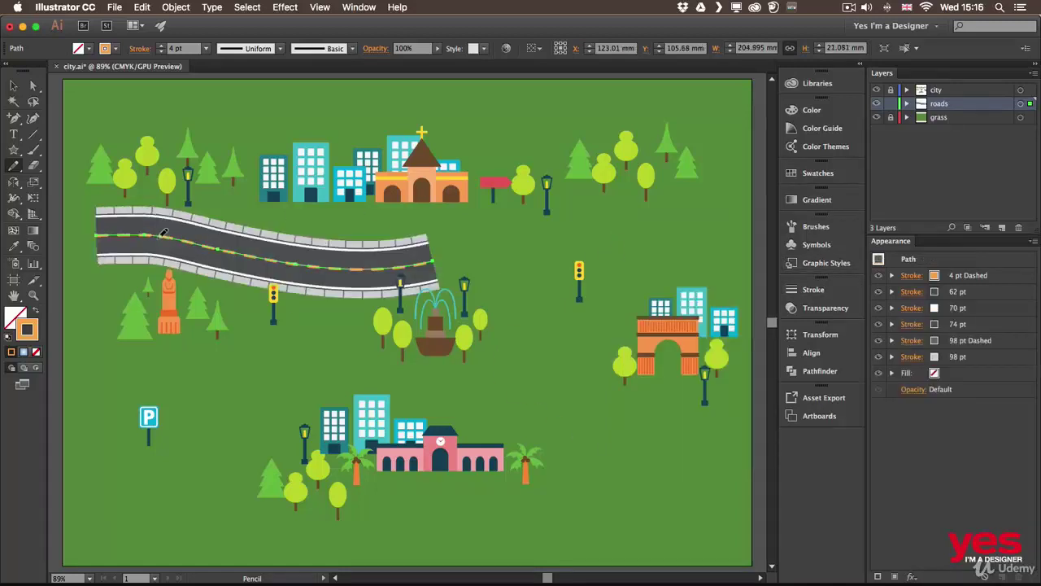
# Undo the last road edit, redraw the road's left end straighter and past the artboard's left edge, and smooth the join.
pyautogui.press('super+z')
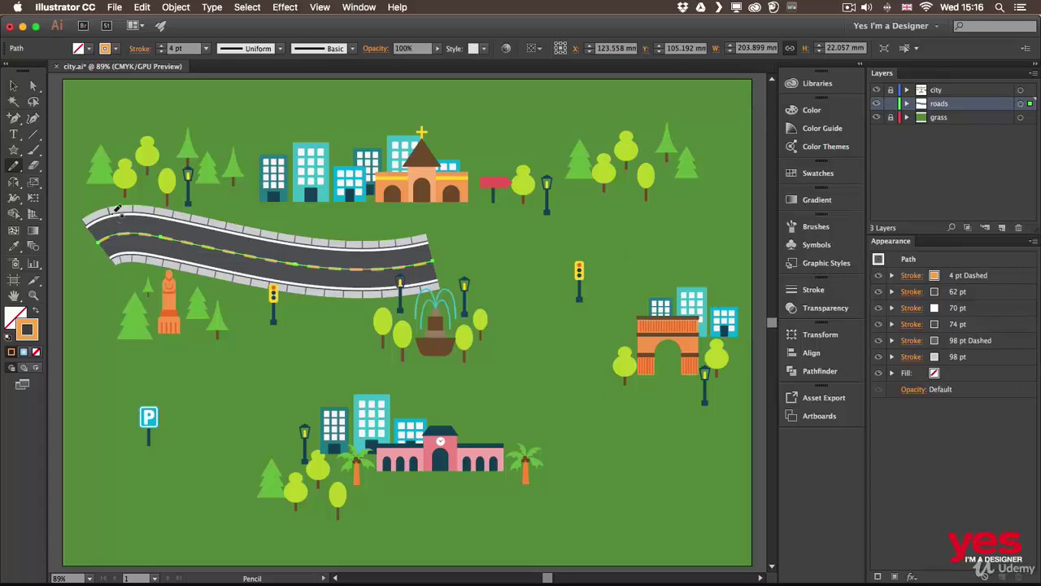
pyautogui.moveTo(104, 216); pyautogui.dragTo(126, 221)
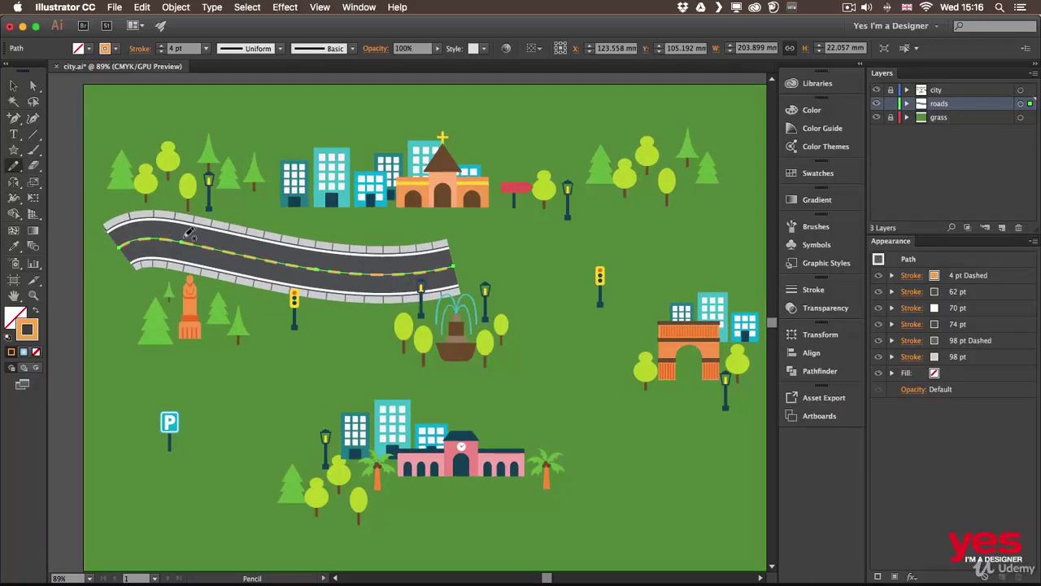
pyautogui.moveTo(183, 241); pyautogui.dragTo(111, 231)
pyautogui.moveTo(180, 237); pyautogui.dragTo(69, 236)
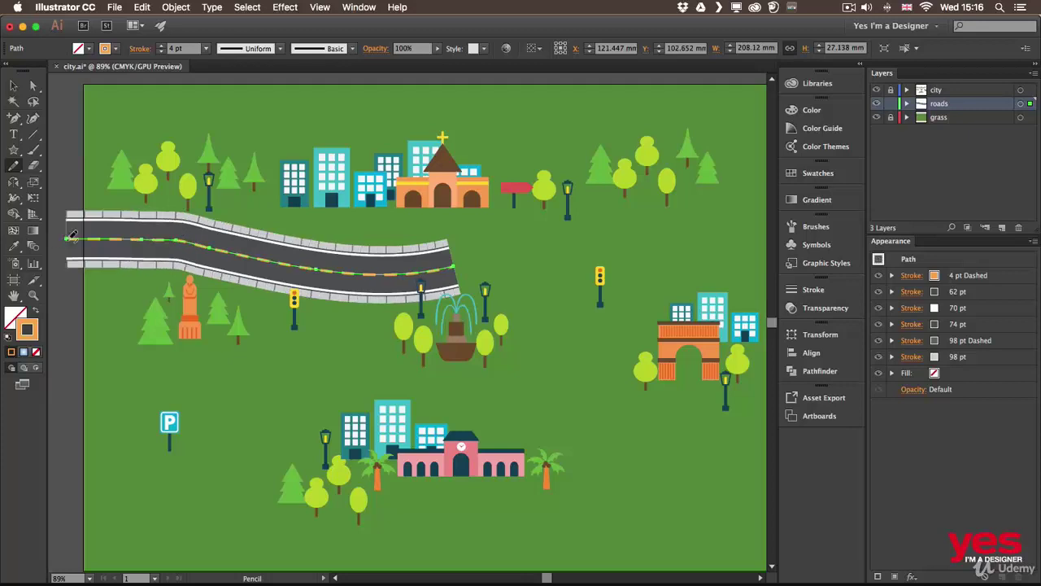
pyautogui.moveTo(181, 246)
pyautogui.mouseDown()
pyautogui.moveTo(97, 238)
pyautogui.moveTo(278, 261)
pyautogui.mouseUp()
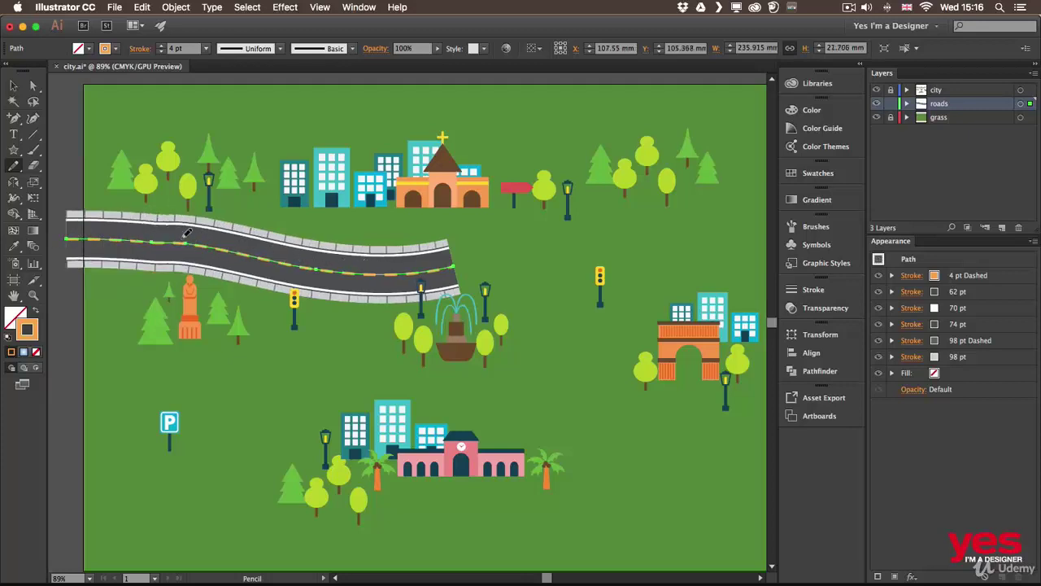
# Redraw the rest of the upper road as a gently waving line and extend it to the artboard's right edge.
pyautogui.moveTo(188, 239); pyautogui.dragTo(356, 238)
pyautogui.moveTo(235, 245); pyautogui.dragTo(525, 252)
pyautogui.press('super+z')
pyautogui.moveTo(380, 246); pyautogui.dragTo(567, 245)
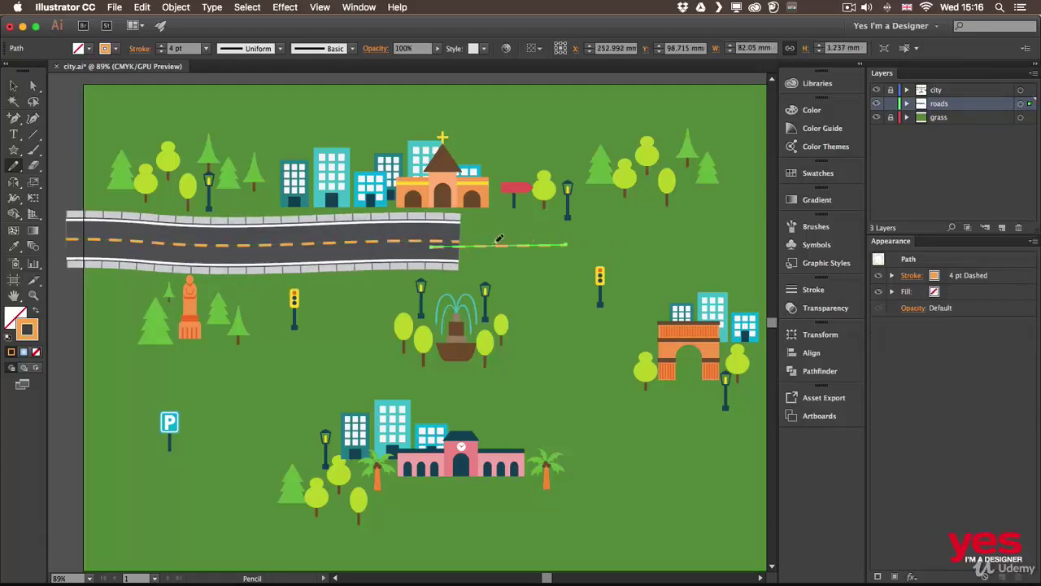
pyautogui.press('super+z')
pyautogui.moveTo(443, 241)
pyautogui.mouseDown()
pyautogui.moveTo(534, 253)
pyautogui.moveTo(596, 242)
pyautogui.moveTo(792, 241)
pyautogui.mouseUp()
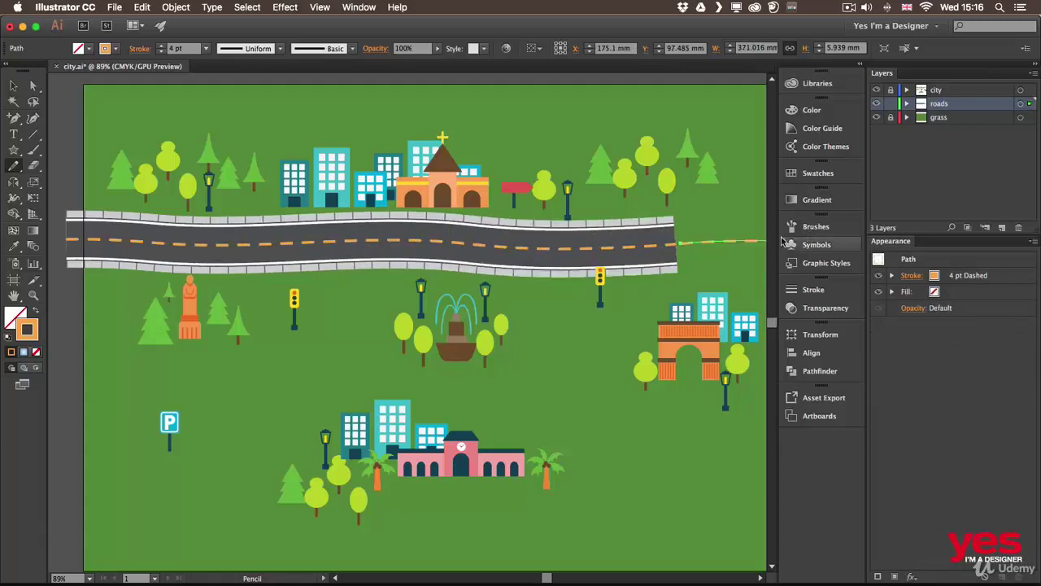
pyautogui.press('super+z')
pyautogui.moveTo(660, 240); pyautogui.dragTo(769, 242)
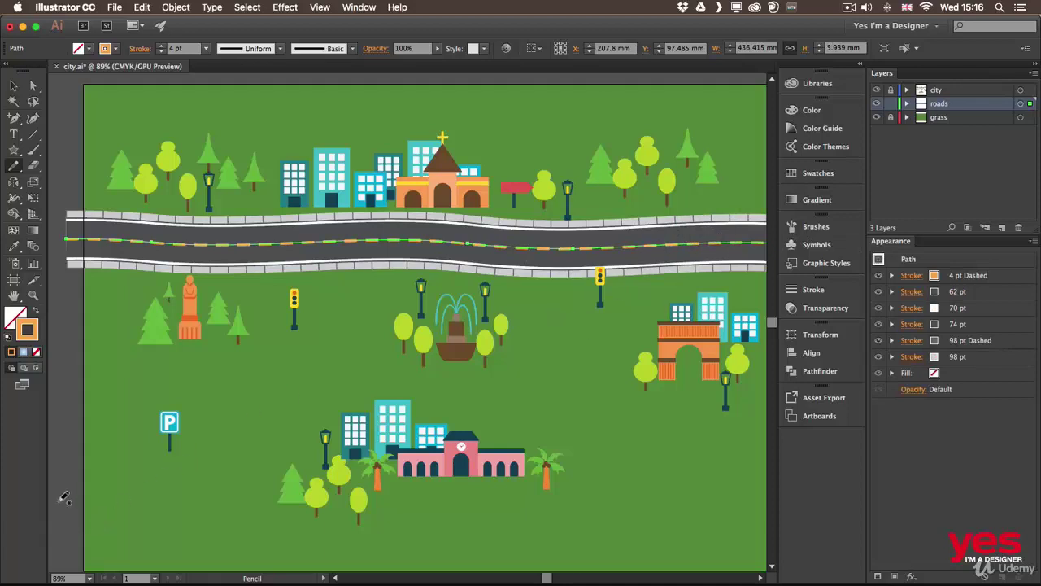
# Draw a second curved path about 177 mm wide from the artboard's lower-left corner toward the lower buildings and apply Graphic Style 2.
pyautogui.moveTo(64, 498)
pyautogui.mouseDown()
pyautogui.moveTo(177, 510)
pyautogui.moveTo(303, 394)
pyautogui.moveTo(352, 383)
pyautogui.mouseUp()
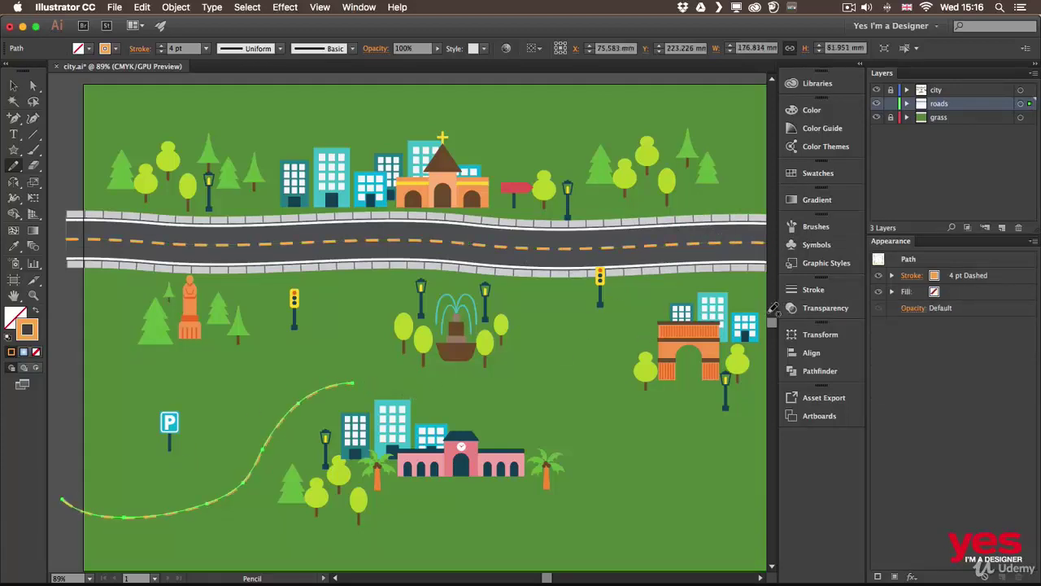
pyautogui.click(821, 262)
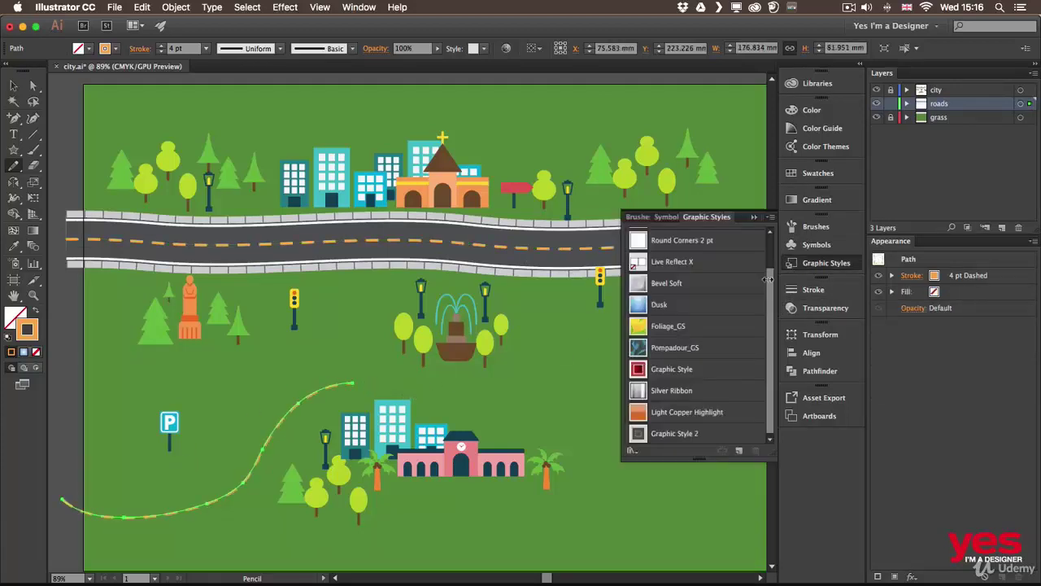
pyautogui.click(676, 433)
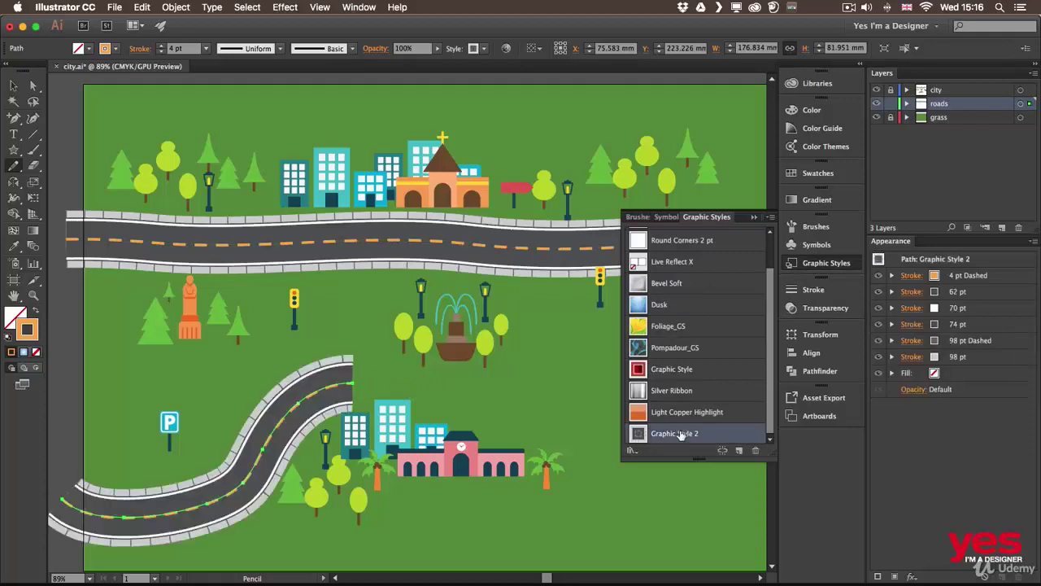
pyautogui.click(795, 266)
# Extend the curved road behind the pink building up to the main road by the right-hand traffic light, shift it slightly down, and deselect it.
pyautogui.moveTo(325, 382)
pyautogui.mouseDown()
pyautogui.moveTo(430, 391)
pyautogui.moveTo(407, 378)
pyautogui.moveTo(518, 414)
pyautogui.moveTo(475, 397)
pyautogui.moveTo(566, 377)
pyautogui.moveTo(544, 388)
pyautogui.moveTo(573, 363)
pyautogui.moveTo(567, 258)
pyautogui.moveTo(582, 305)
pyautogui.moveTo(579, 253)
pyautogui.mouseUp()
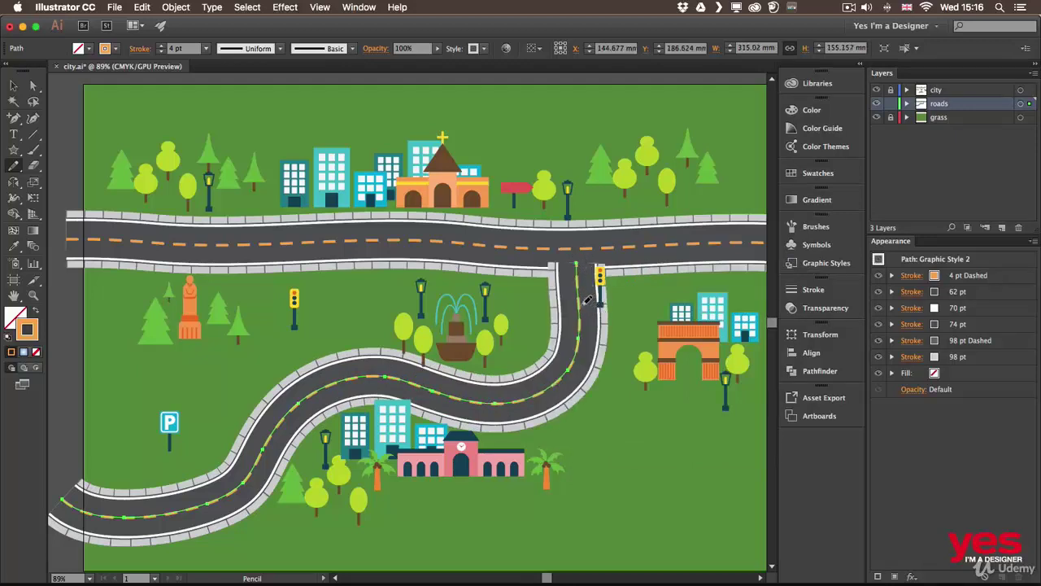
pyautogui.press('v')
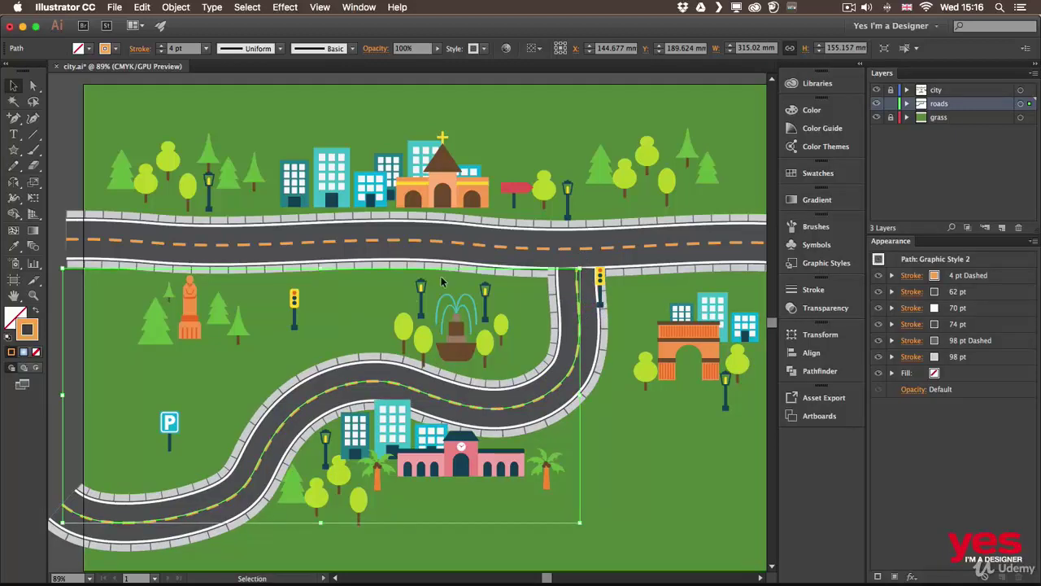
pyautogui.click(51, 357)
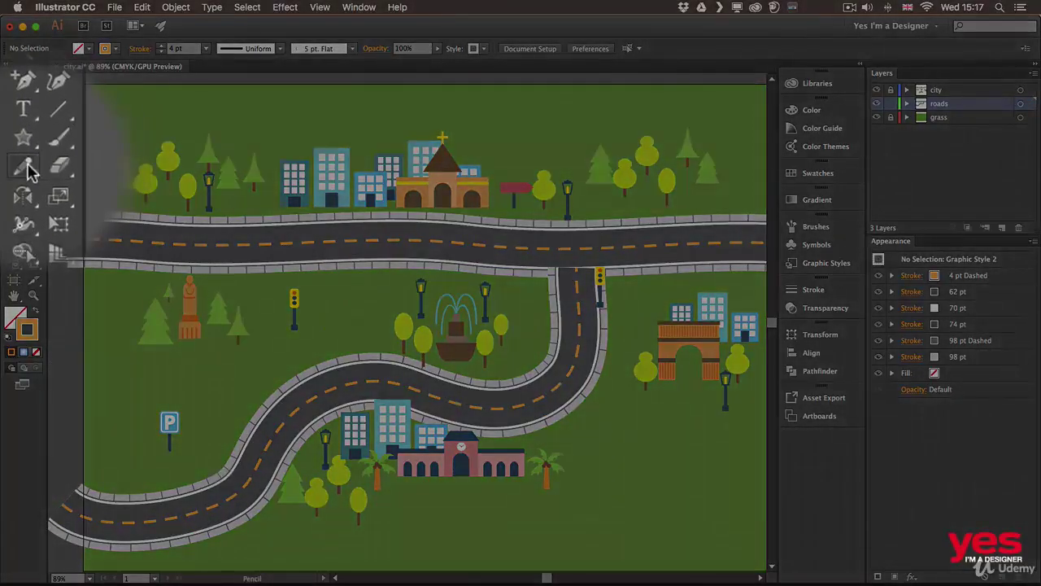
# Review the Pencil tool's fidelity and path-editing options and close them without changes.
pyautogui.doubleClick(14, 166)
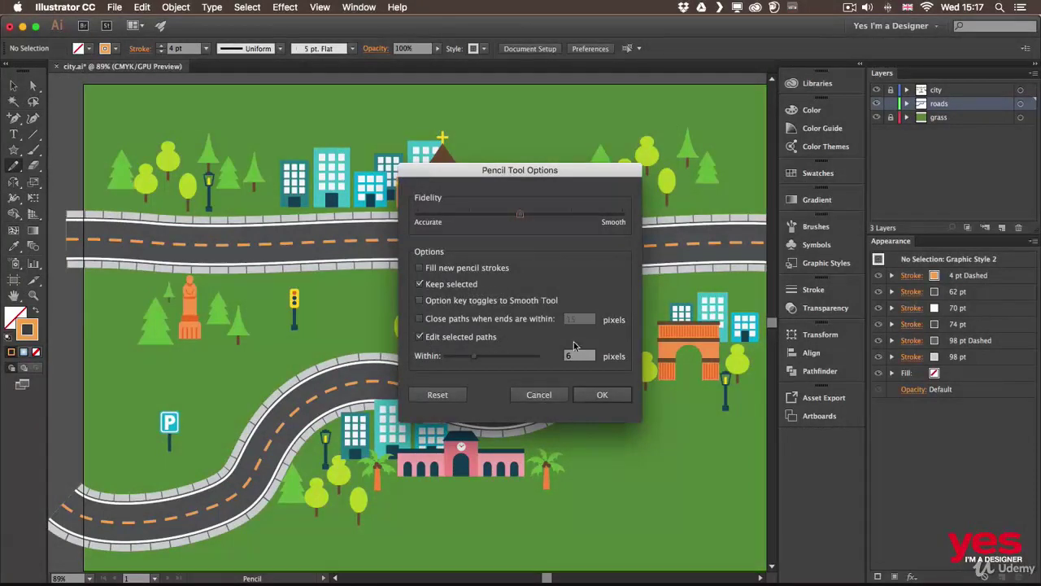
pyautogui.click(539, 396)
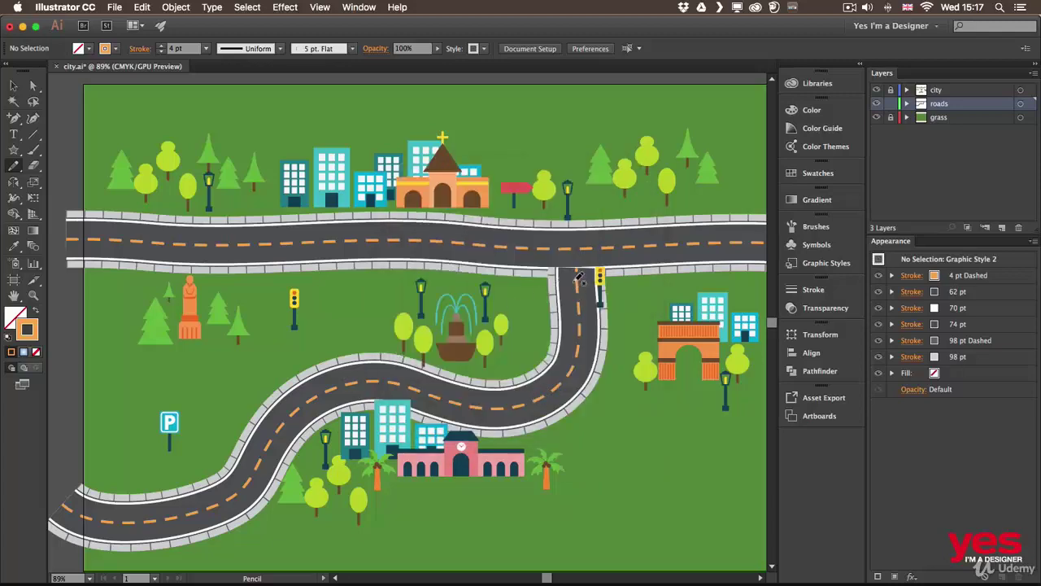
# Shift the curved road slightly up where it meets the main road, and deselect it.
pyautogui.press('v')
pyautogui.click(576, 322)
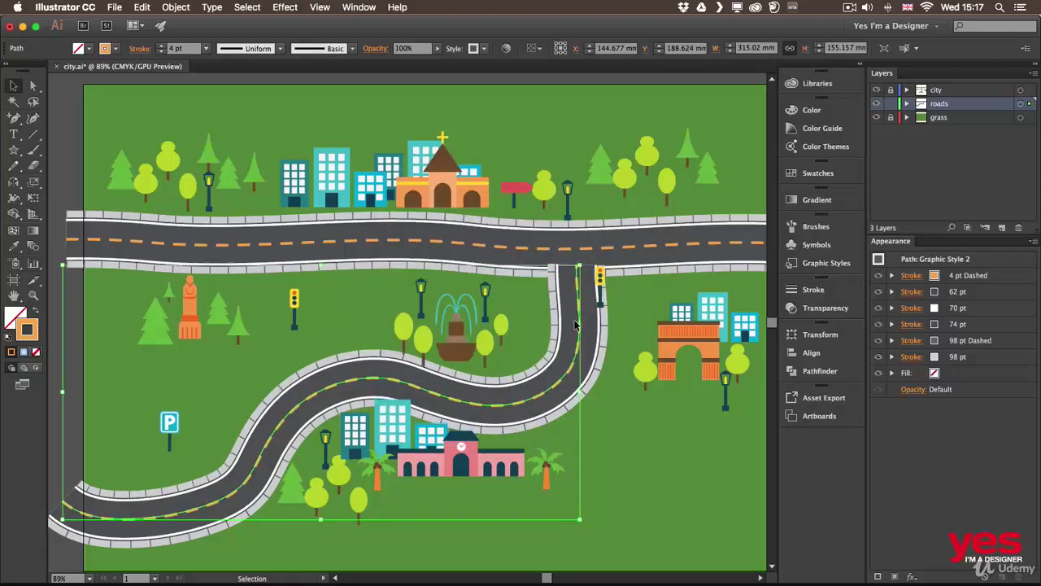
pyautogui.click(57, 446)
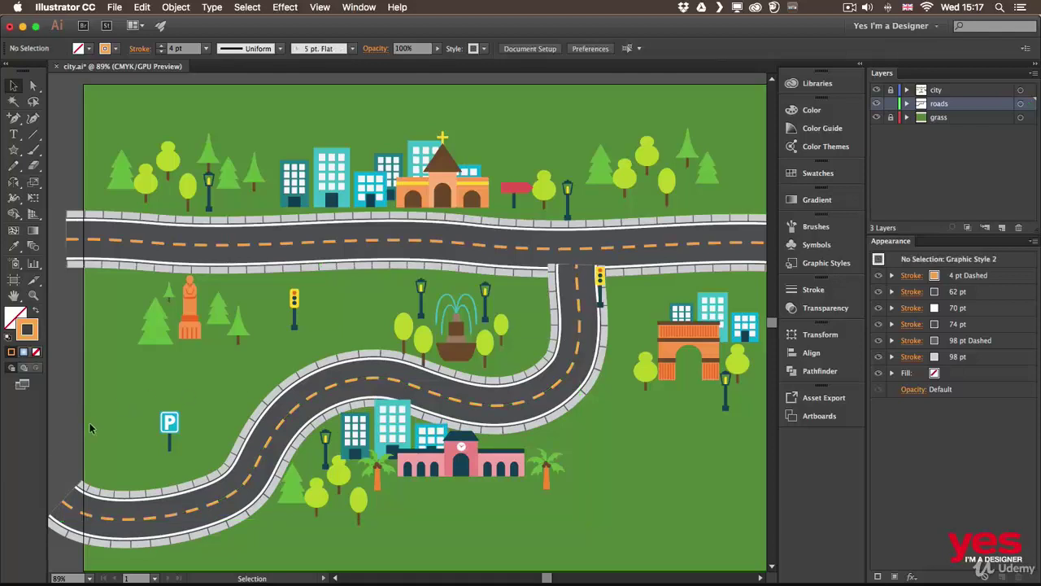
# Draw a short branch path about 52 mm wide from the curved road's bend toward the lower right and apply Graphic Style 2.
pyautogui.press('n')
pyautogui.moveTo(567, 394); pyautogui.dragTo(649, 457)
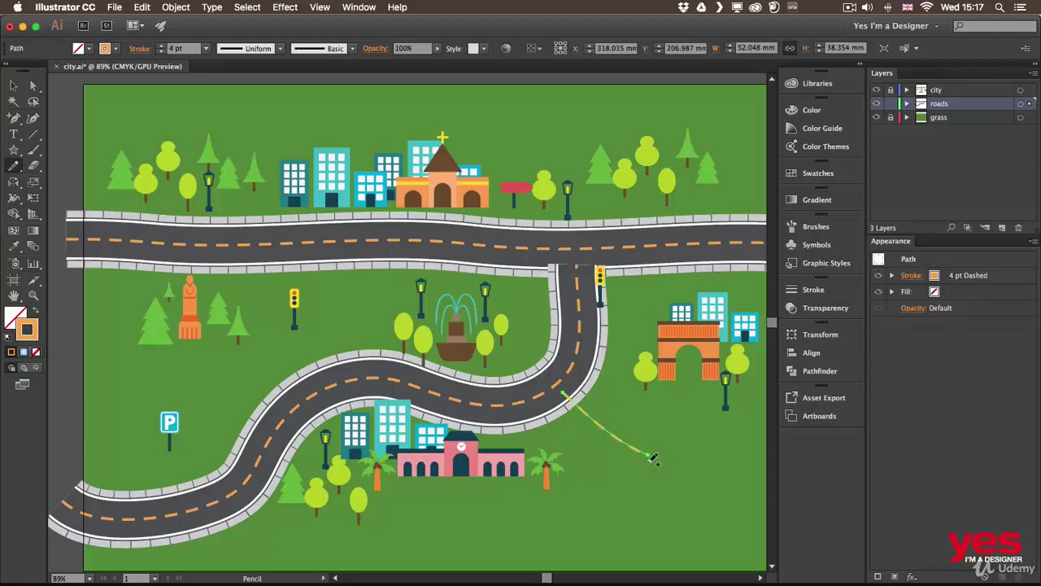
pyautogui.click(818, 266)
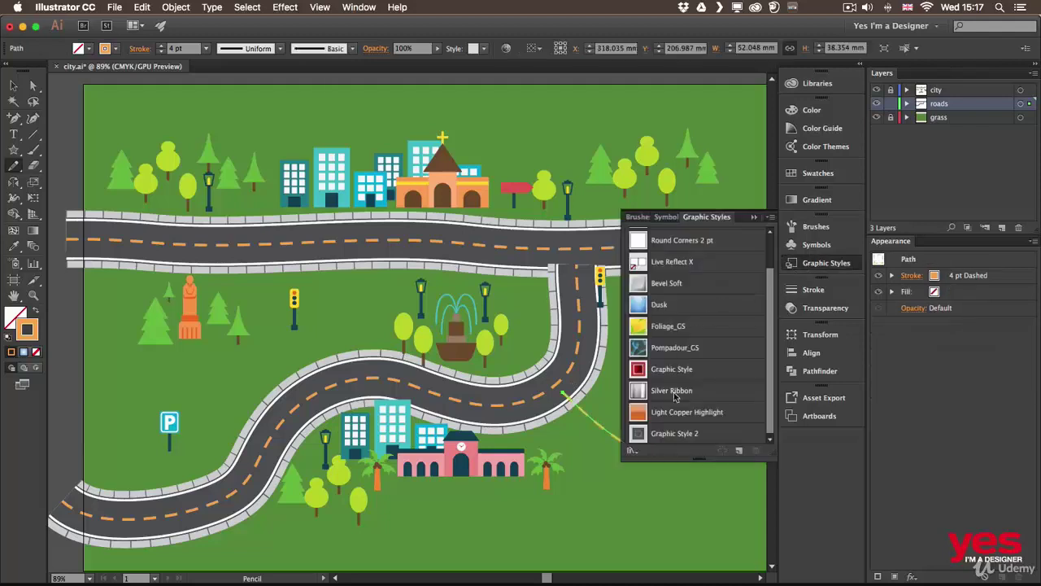
pyautogui.click(674, 433)
pyautogui.click(823, 262)
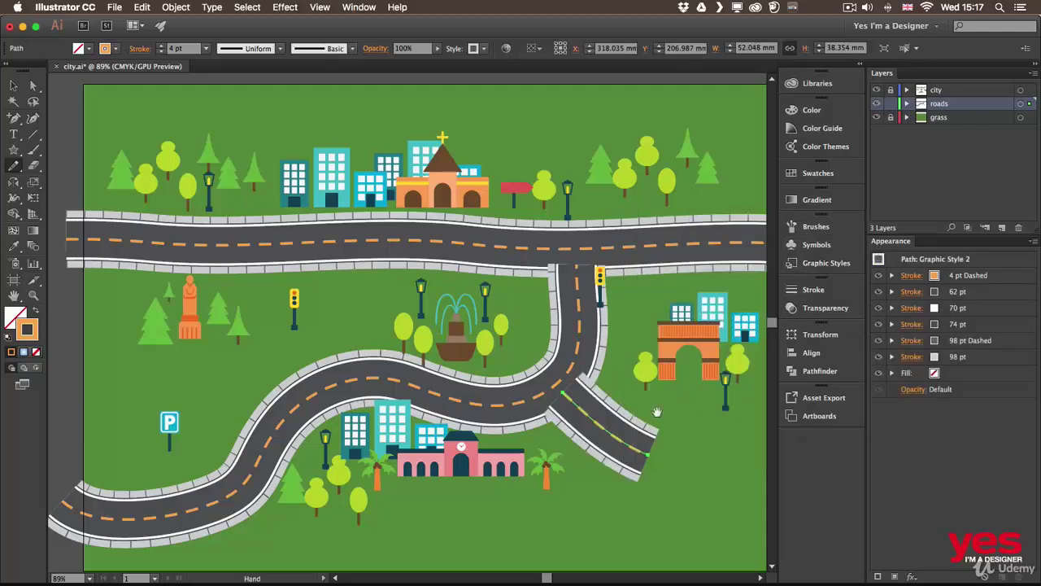
# Extend the branch road past the artboard's right edge to about 141 mm wide, shift it slightly right, and deselect it.
pyautogui.moveTo(657, 412)
pyautogui.mouseDown()
pyautogui.moveTo(608, 365)
pyautogui.moveTo(565, 342)
pyautogui.mouseUp()
pyautogui.moveTo(536, 377)
pyautogui.mouseDown()
pyautogui.moveTo(678, 398)
pyautogui.moveTo(666, 405)
pyautogui.moveTo(660, 399)
pyautogui.moveTo(702, 400)
pyautogui.mouseUp()
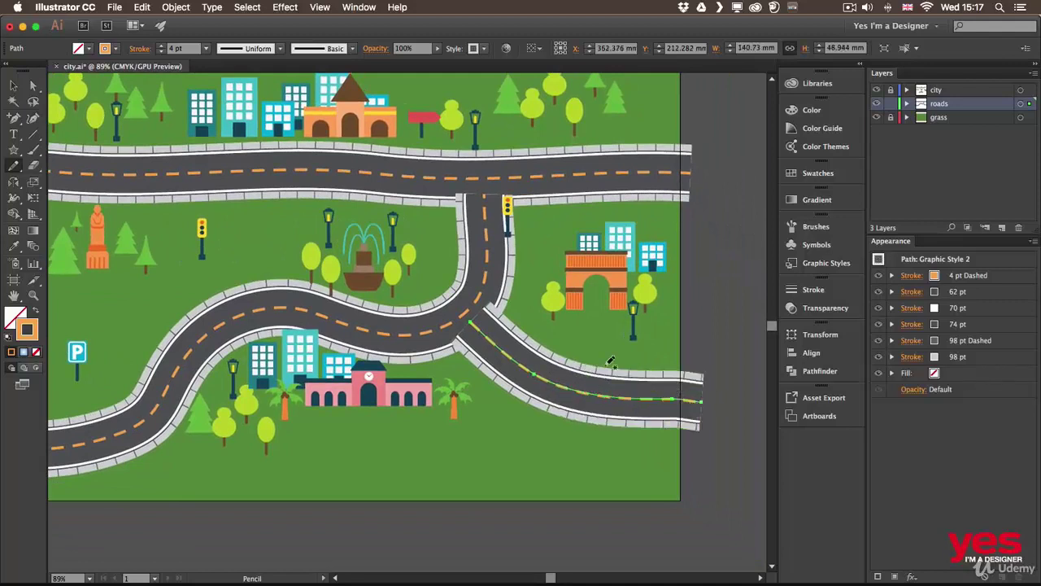
pyautogui.press('v')
pyautogui.moveTo(530, 373); pyautogui.dragTo(536, 374)
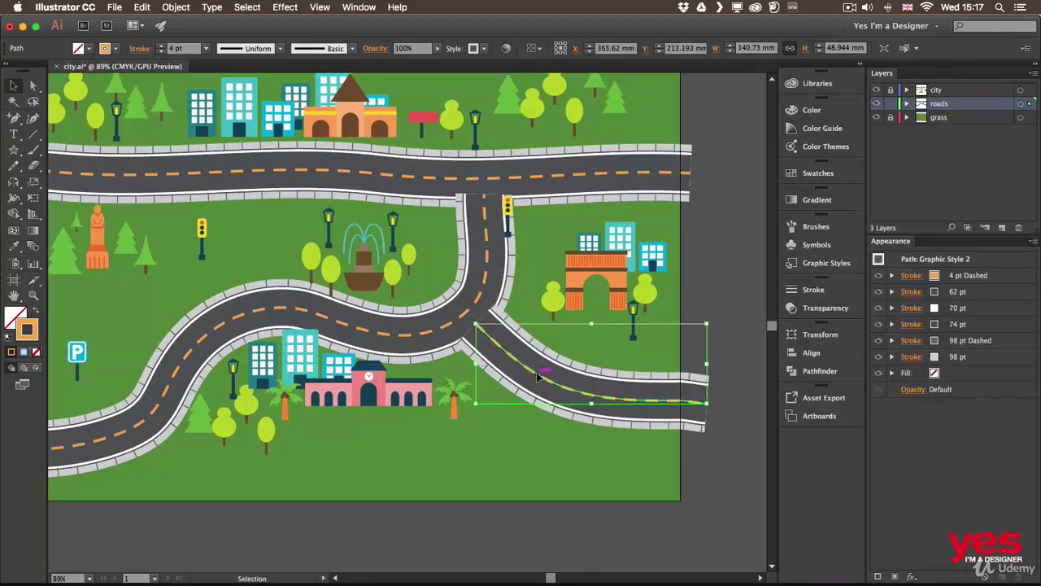
pyautogui.click(744, 301)
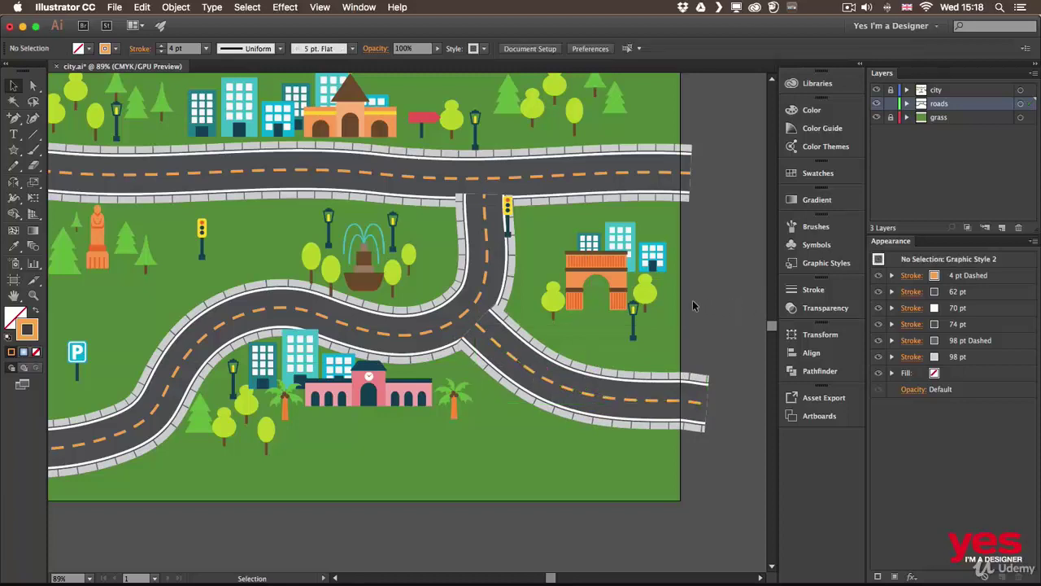
pyautogui.moveTo(470, 358); pyautogui.dragTo(549, 411)
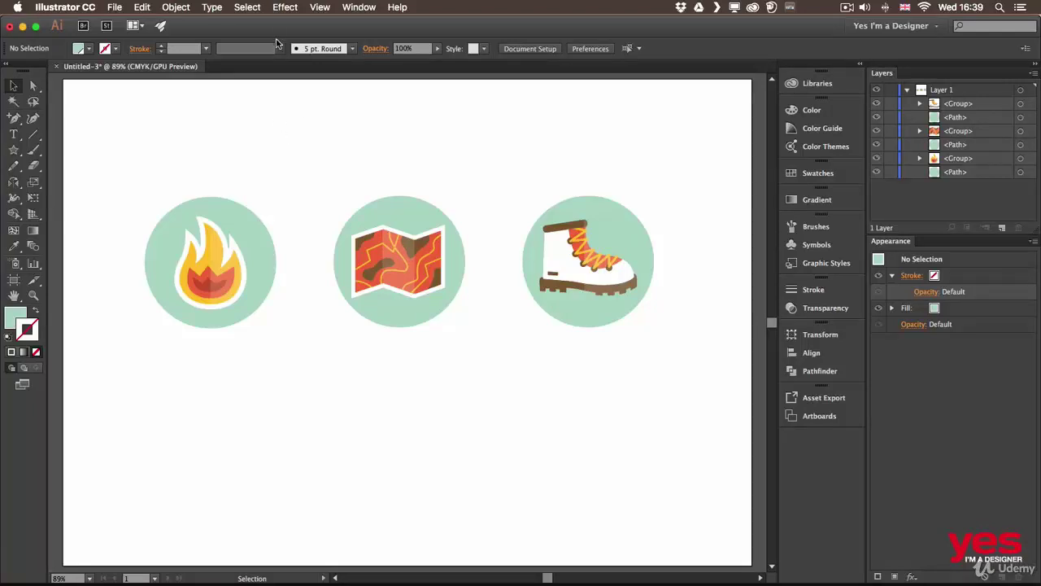
pyautogui.click(286, 8)
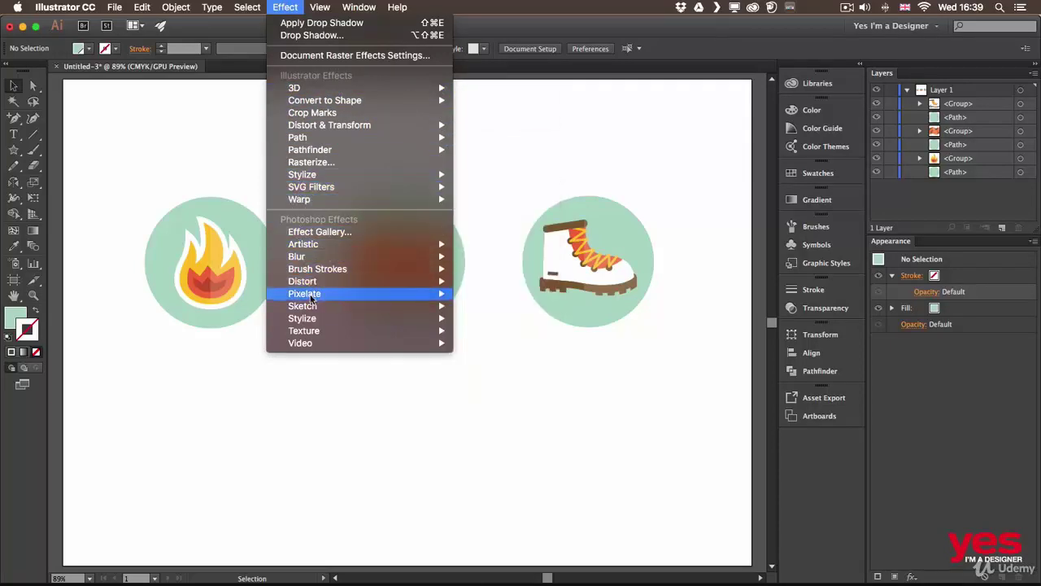
pyautogui.moveTo(314, 305)
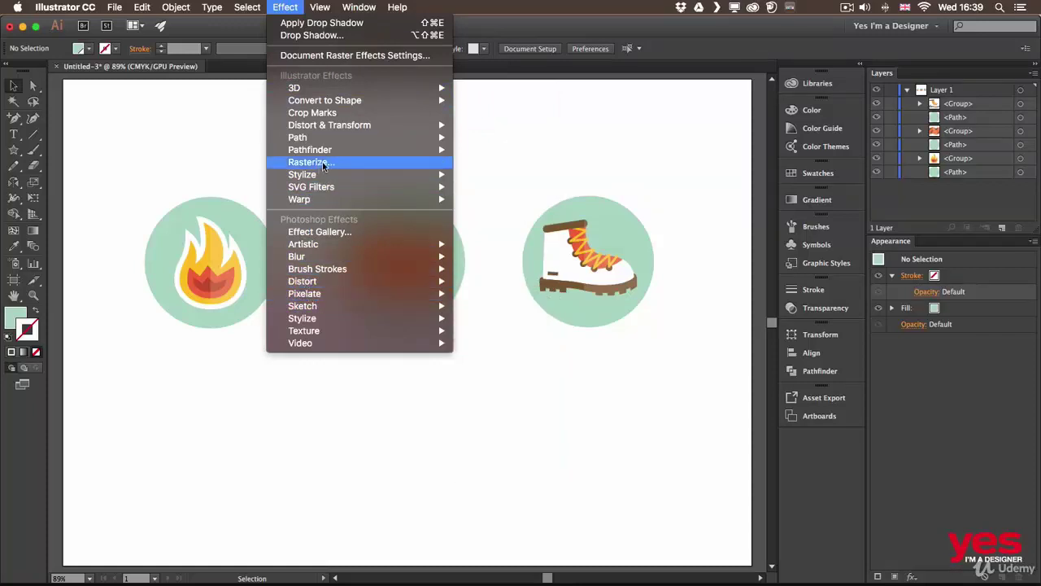
pyautogui.moveTo(329, 92)
pyautogui.moveTo(342, 152)
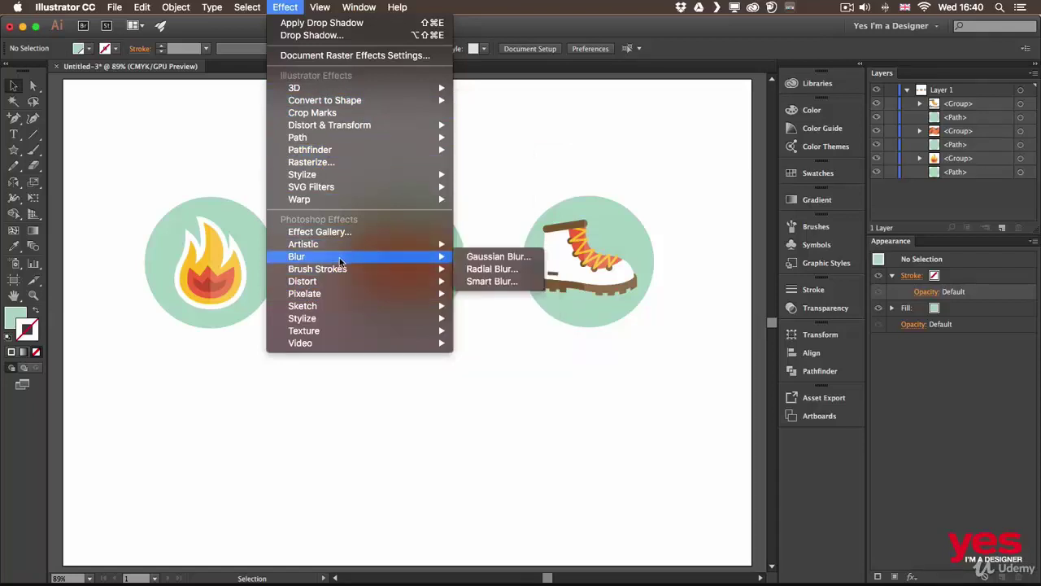
pyautogui.moveTo(338, 245)
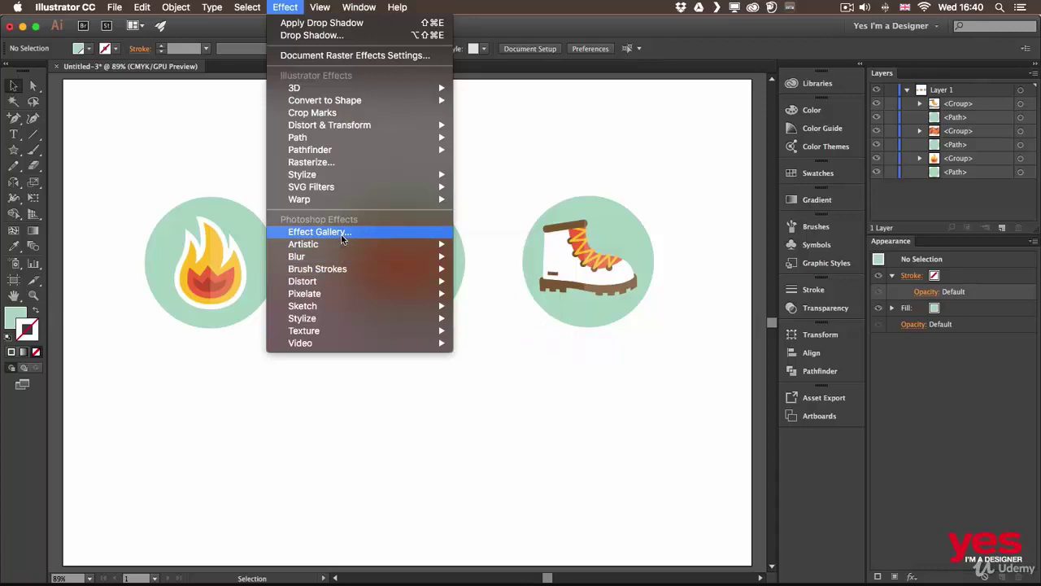
pyautogui.click(157, 187)
# Duplicate the flame icon with its circle straight below the original and group the copy.
pyautogui.moveTo(169, 208); pyautogui.dragTo(236, 334)
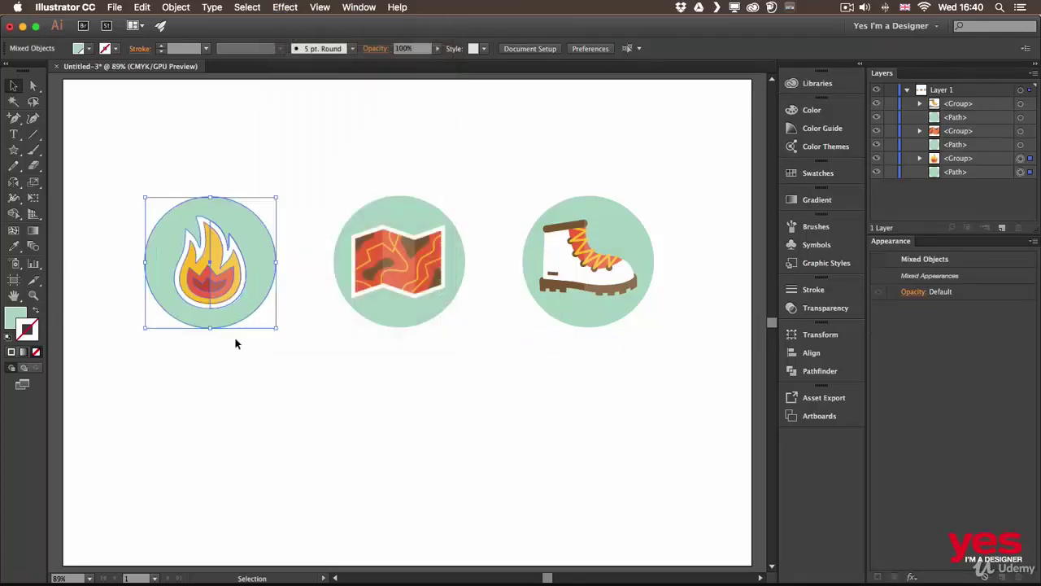
pyautogui.moveTo(232, 218); pyautogui.dragTo(234, 393)
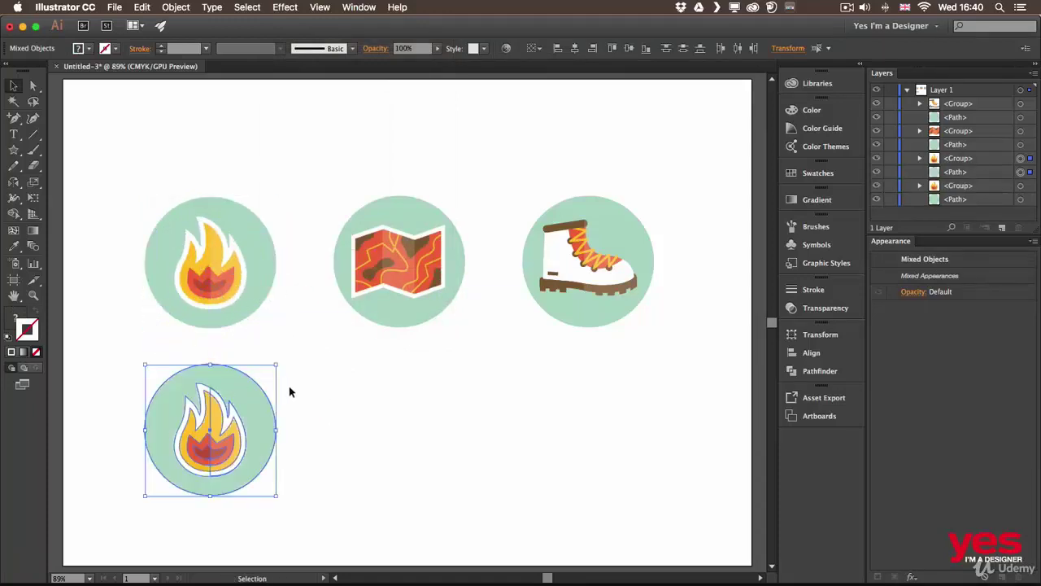
pyautogui.press('super+g')
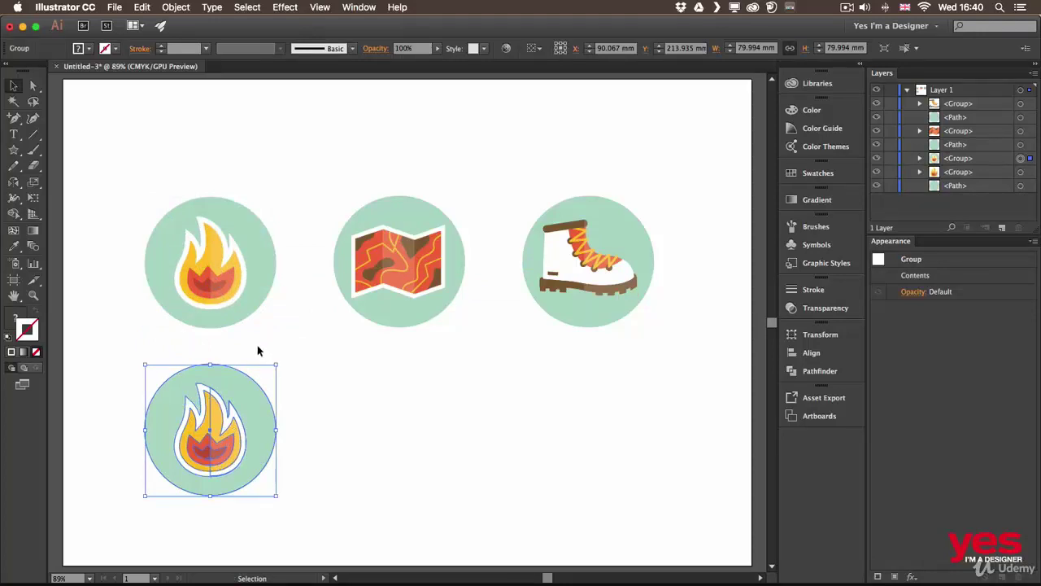
# Apply a previewed Gaussian Blur with a radius of 33.2 pixels to the duplicated flame icon.
pyautogui.click(281, 8)
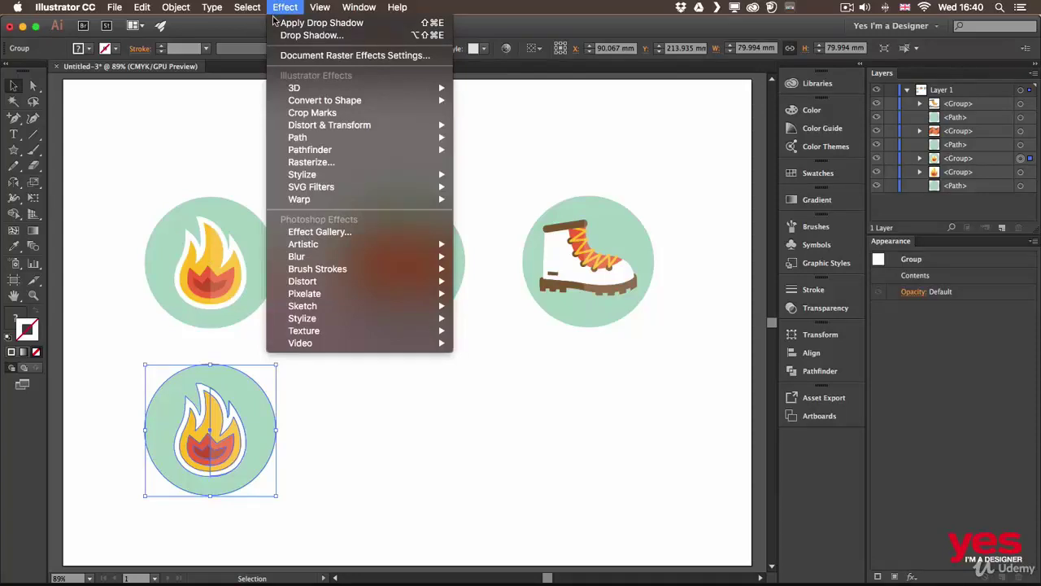
pyautogui.moveTo(379, 258)
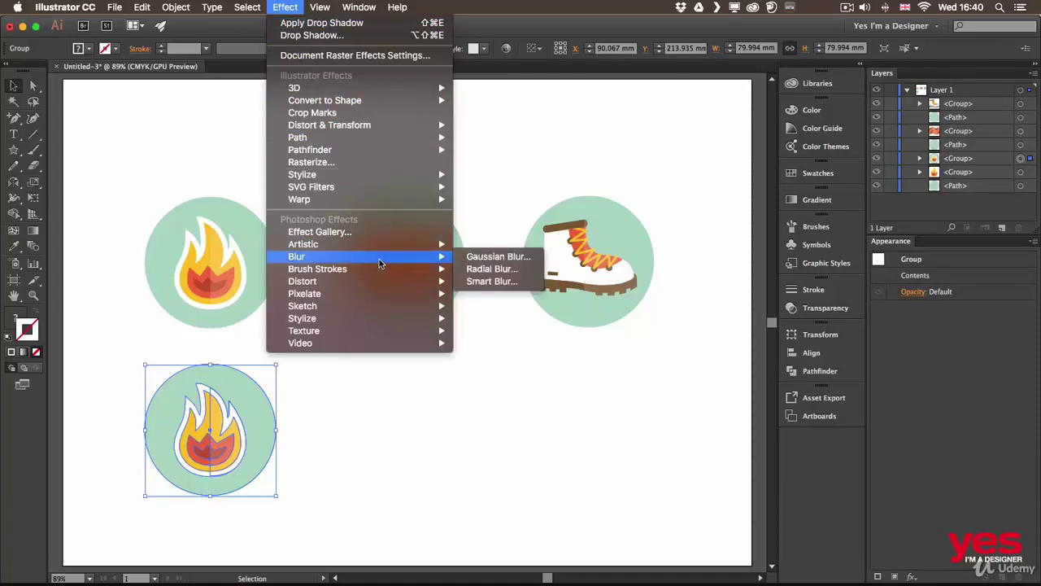
pyautogui.click(512, 258)
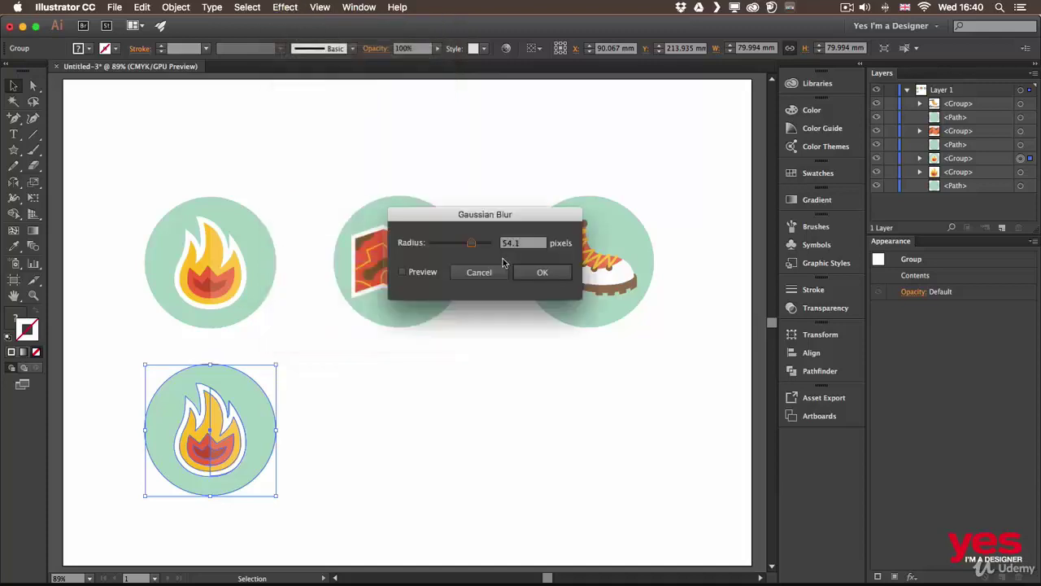
pyautogui.click(403, 273)
pyautogui.moveTo(466, 242); pyautogui.dragTo(464, 244)
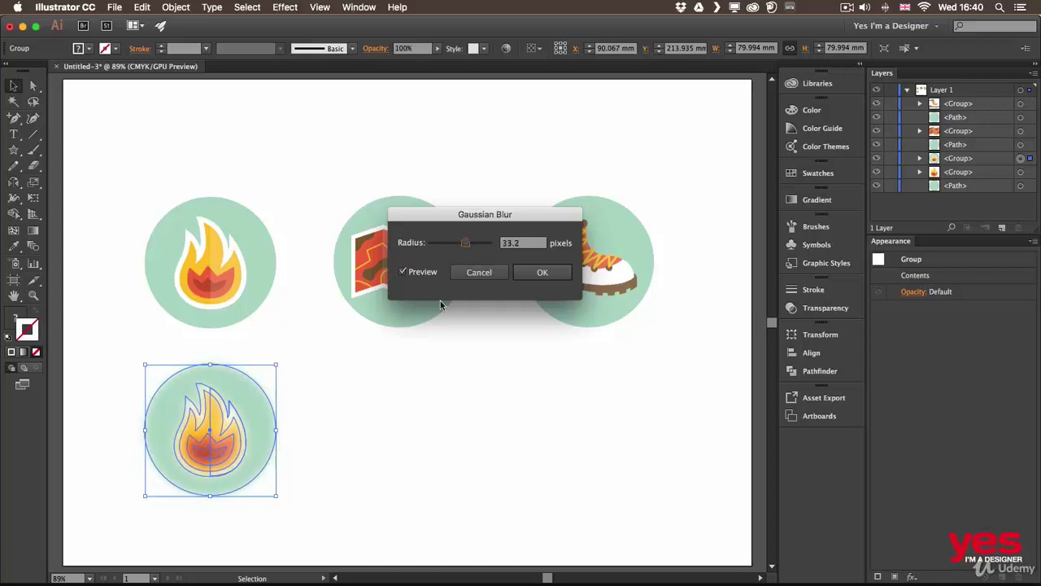
pyautogui.click(542, 271)
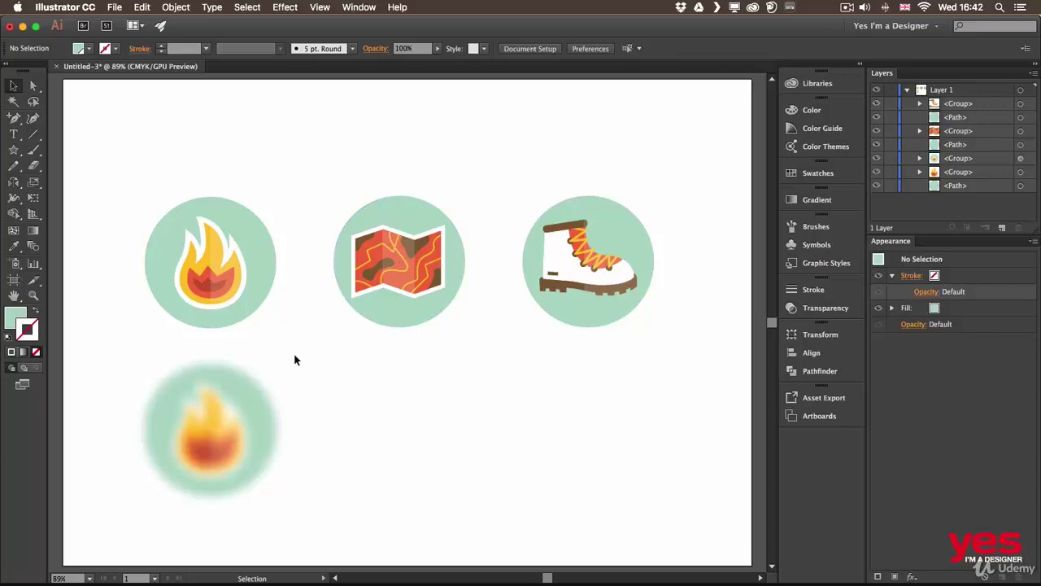
# Check the blurred flame icon's edges up close and set the document raster effects resolution to High (300 ppi).
pyautogui.press('z')
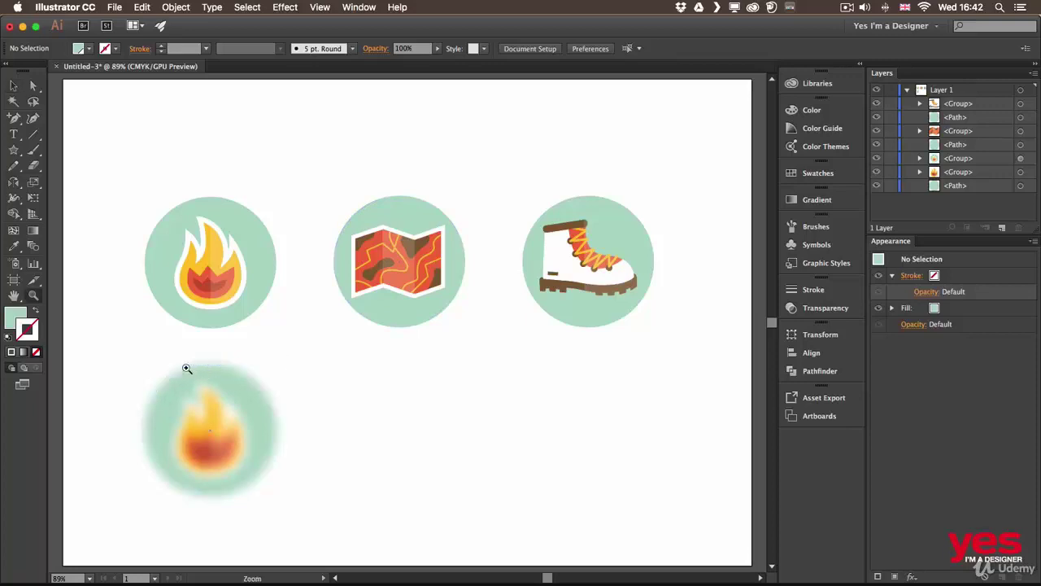
pyautogui.moveTo(176, 379); pyautogui.dragTo(505, 334)
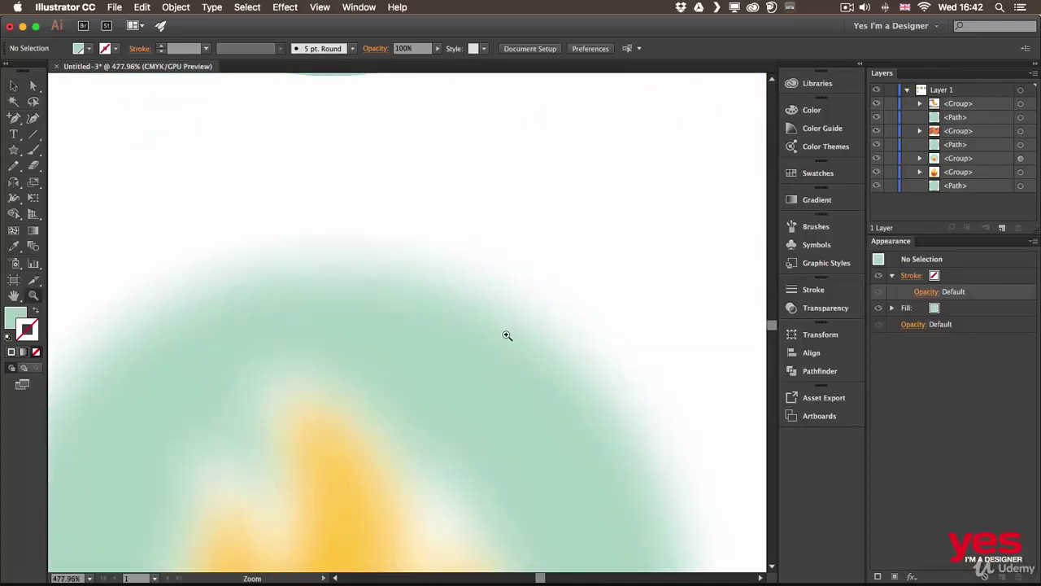
pyautogui.press('v')
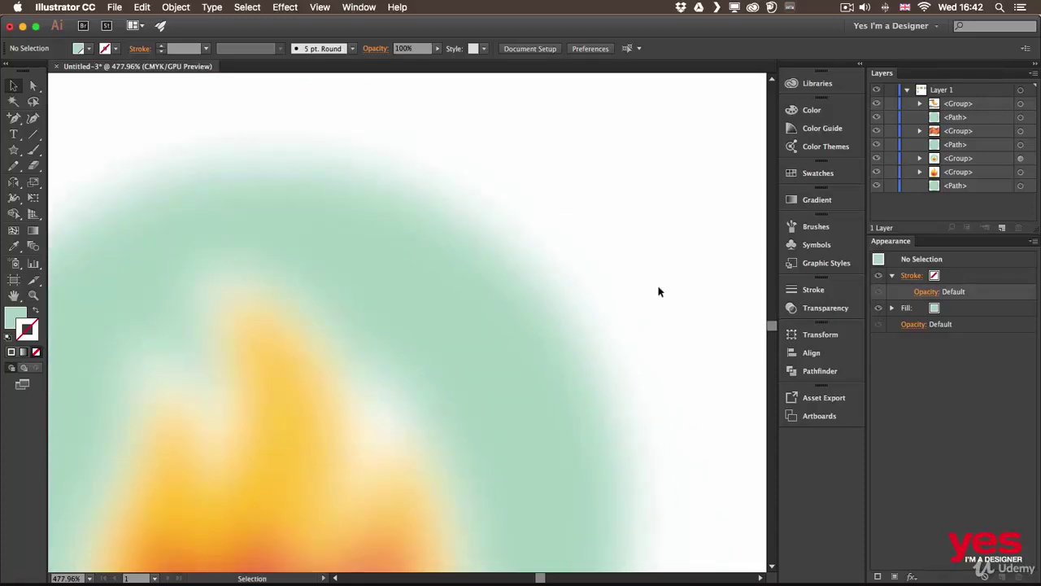
pyautogui.moveTo(659, 291); pyautogui.dragTo(562, 209)
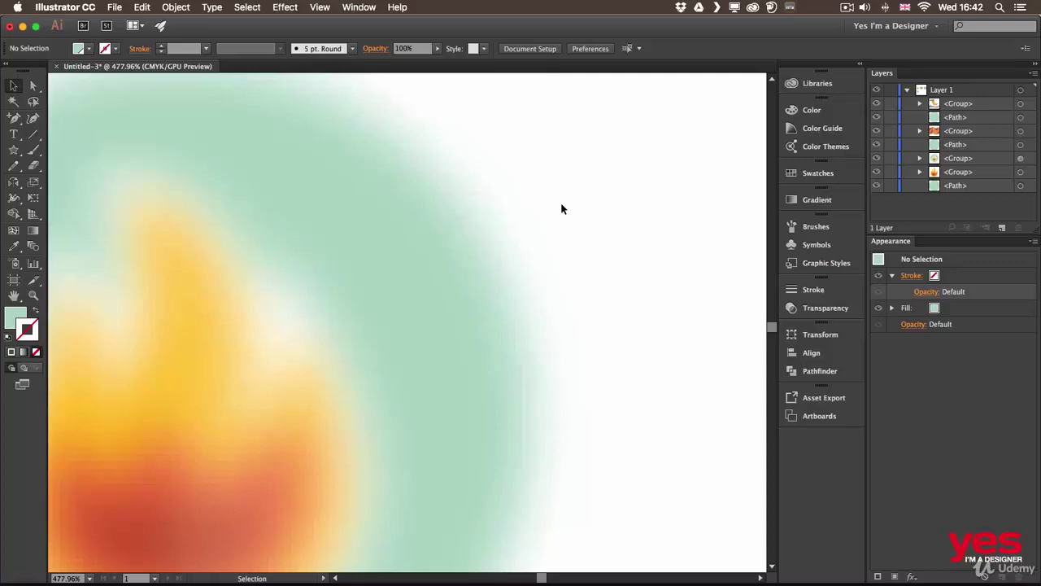
pyautogui.click(285, 7)
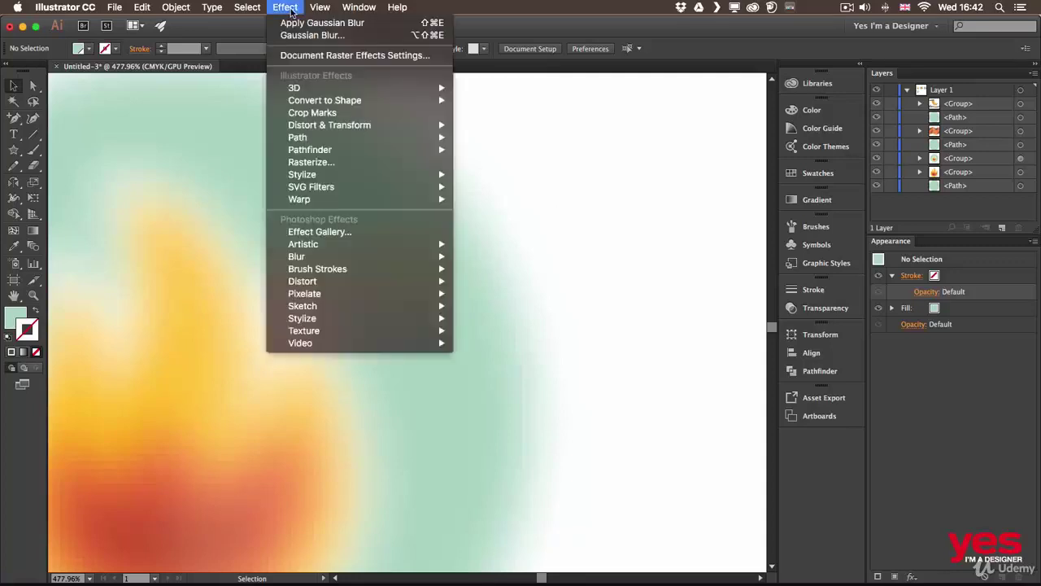
pyautogui.click(324, 55)
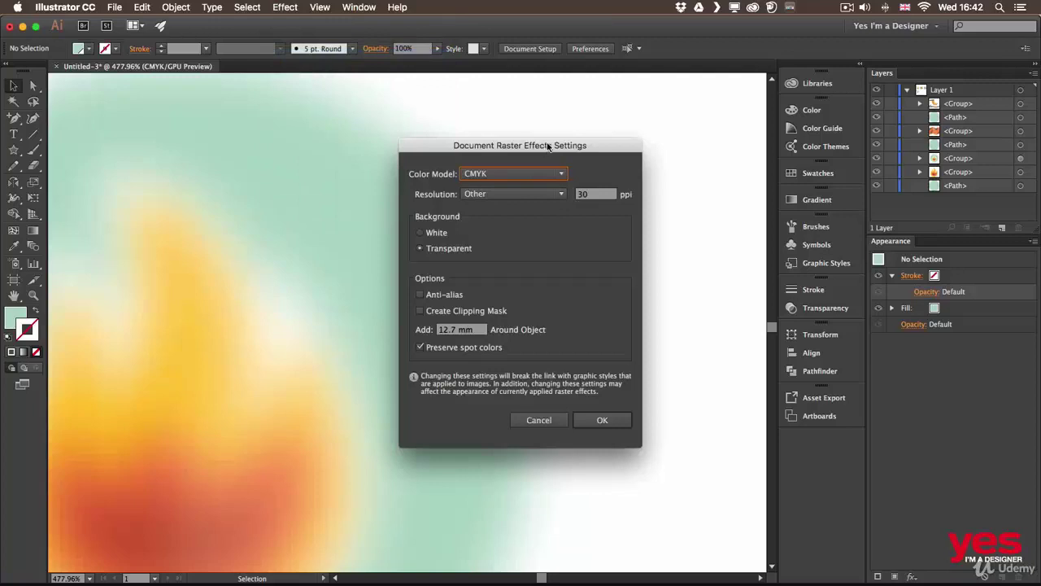
pyautogui.moveTo(548, 146); pyautogui.dragTo(693, 106)
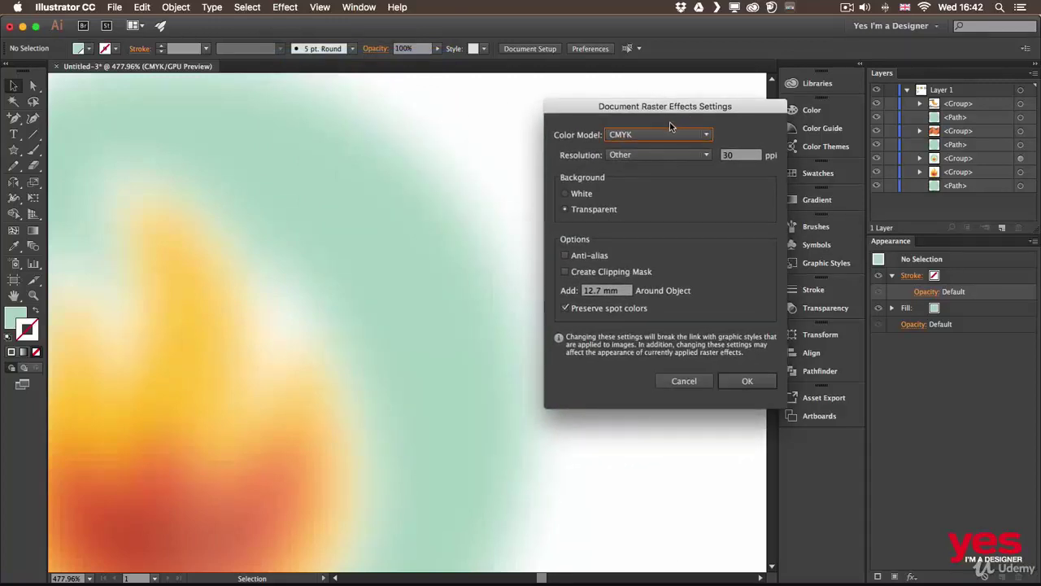
pyautogui.click(703, 155)
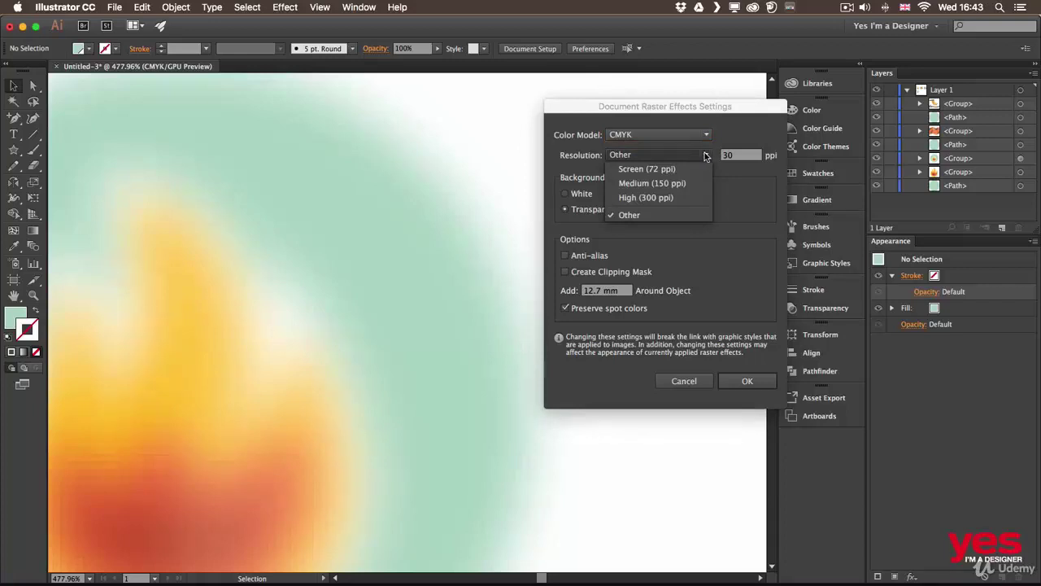
pyautogui.click(656, 197)
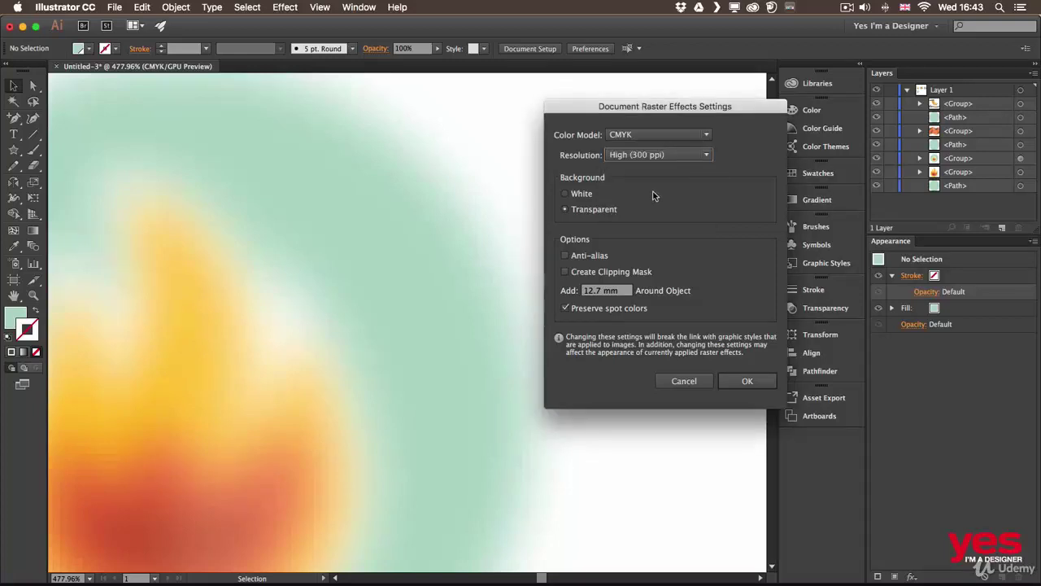
pyautogui.click(743, 388)
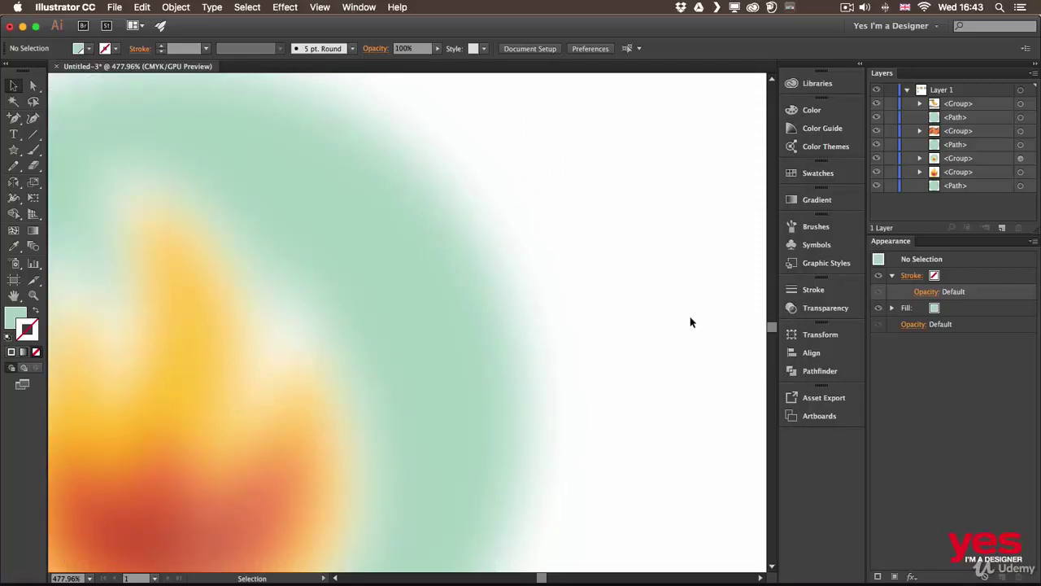
# Set the document raster effects resolution to Screen (72 ppi), keeping the CMYK color model and transparent background, and inspect the blurred flame.
pyautogui.click(285, 7)
pyautogui.click(306, 56)
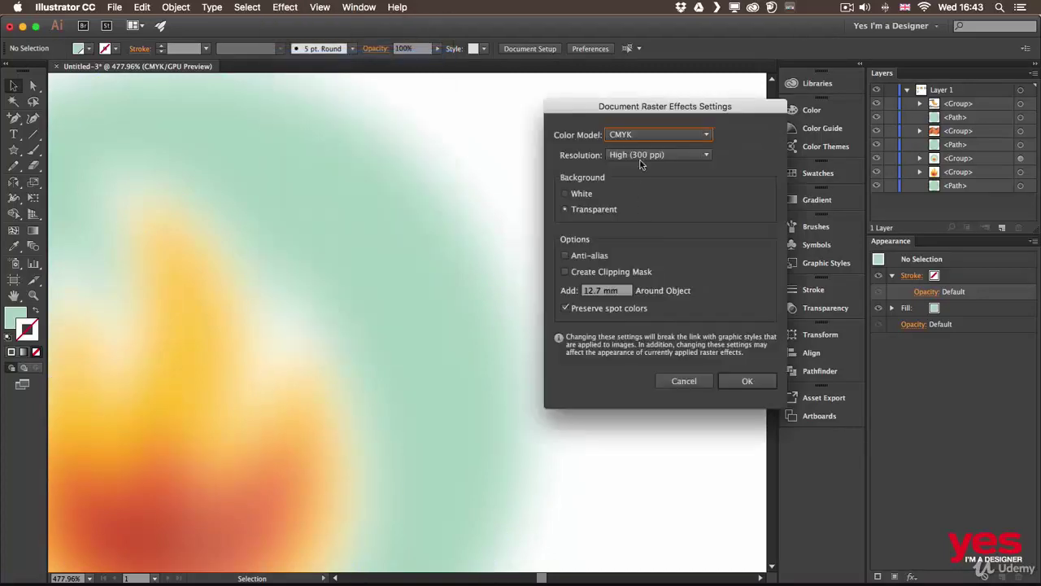
pyautogui.click(641, 153)
pyautogui.click(642, 169)
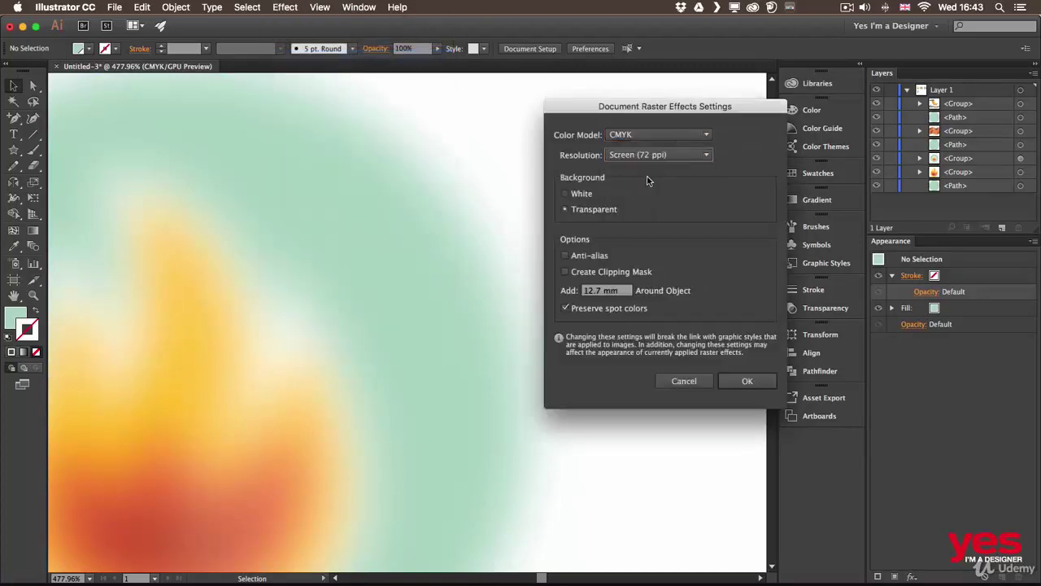
pyautogui.click(758, 381)
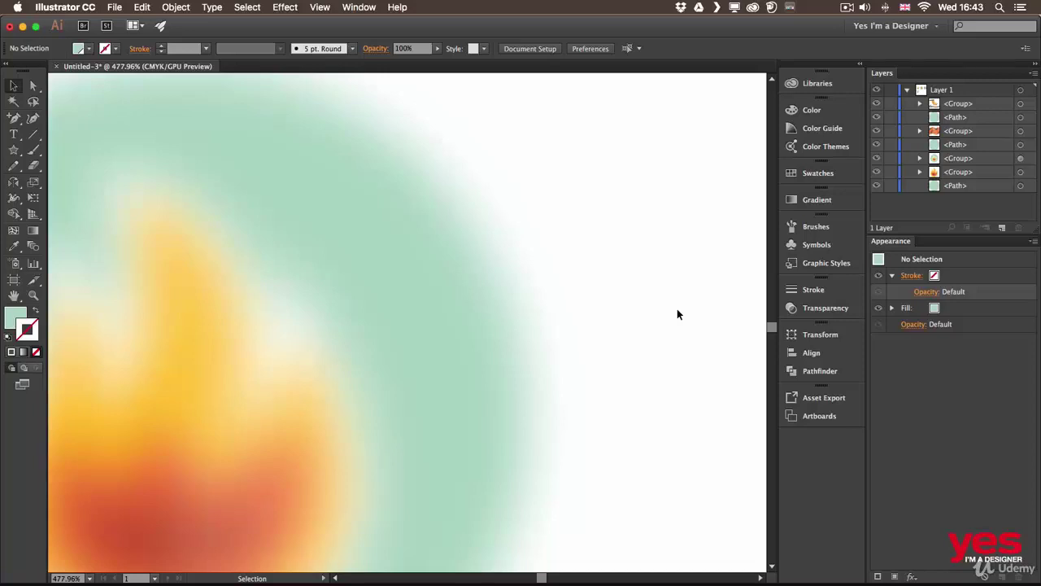
pyautogui.press('super+0')
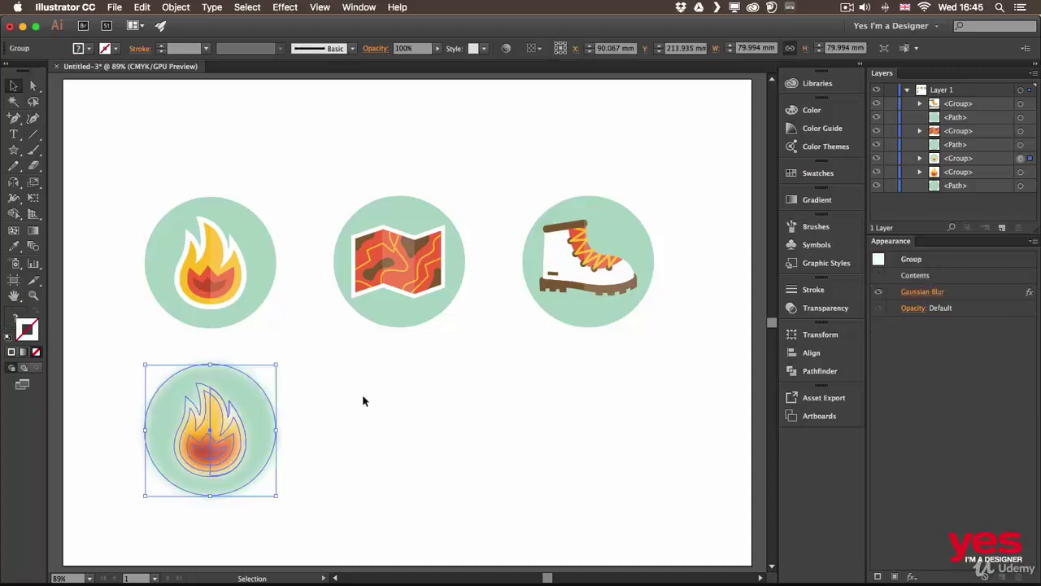
# Compare the lower flame icon with its Gaussian Blur off and on, and review the effect's settings without changing them.
pyautogui.click(365, 397)
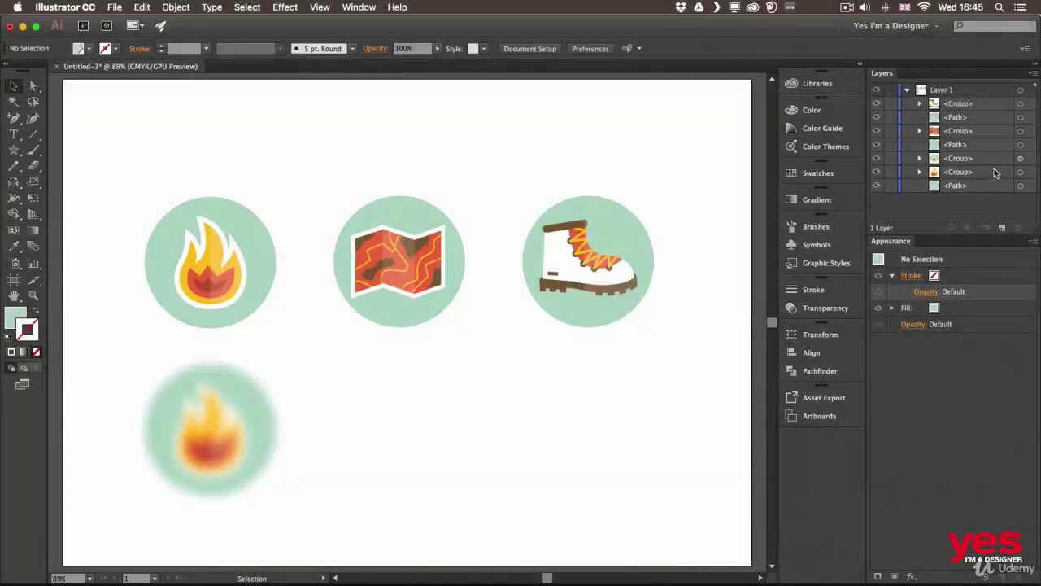
pyautogui.click(1021, 159)
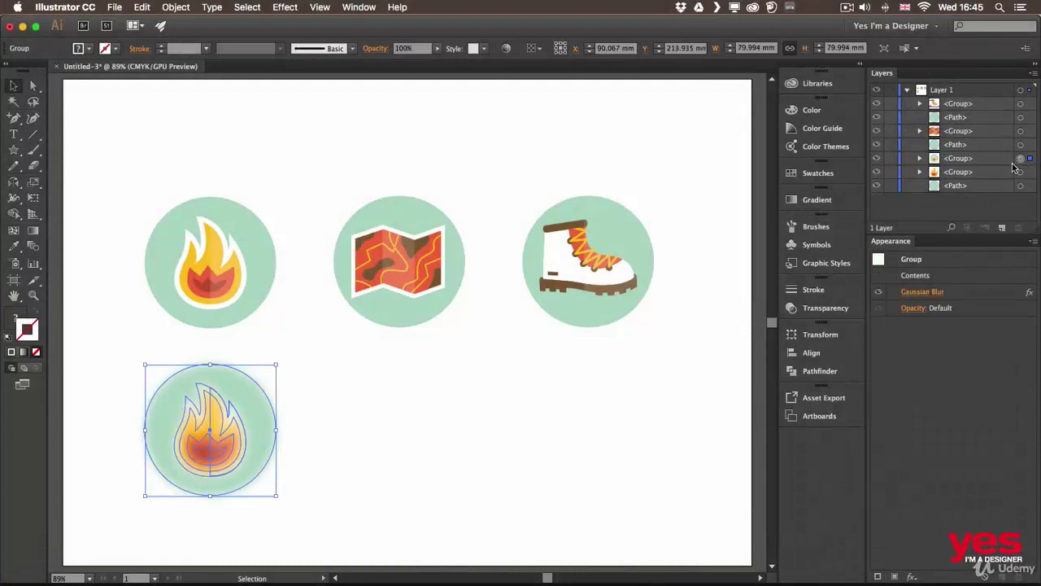
pyautogui.click(879, 295)
pyautogui.click(878, 294)
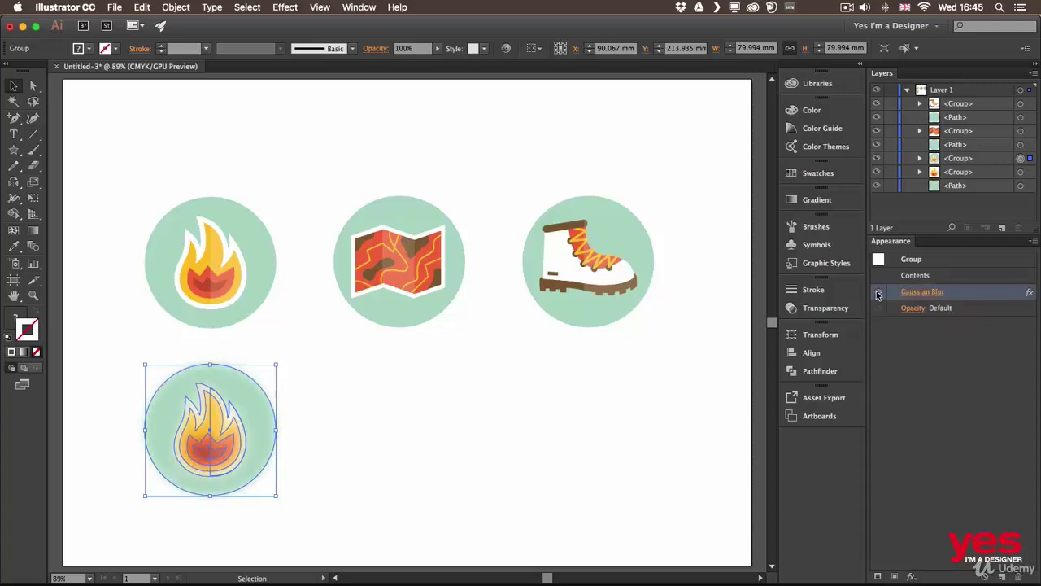
pyautogui.click(920, 292)
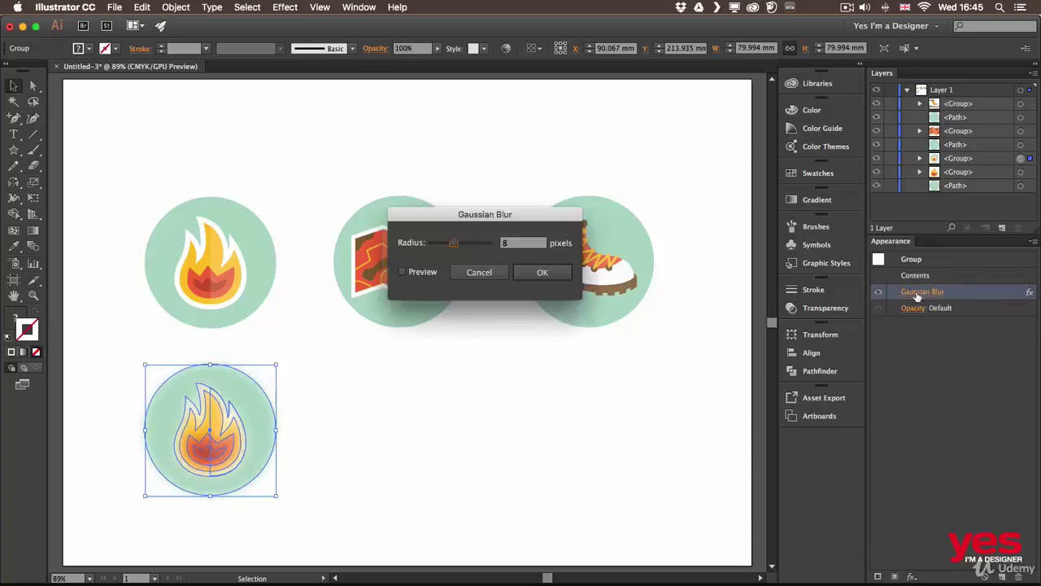
pyautogui.click(492, 274)
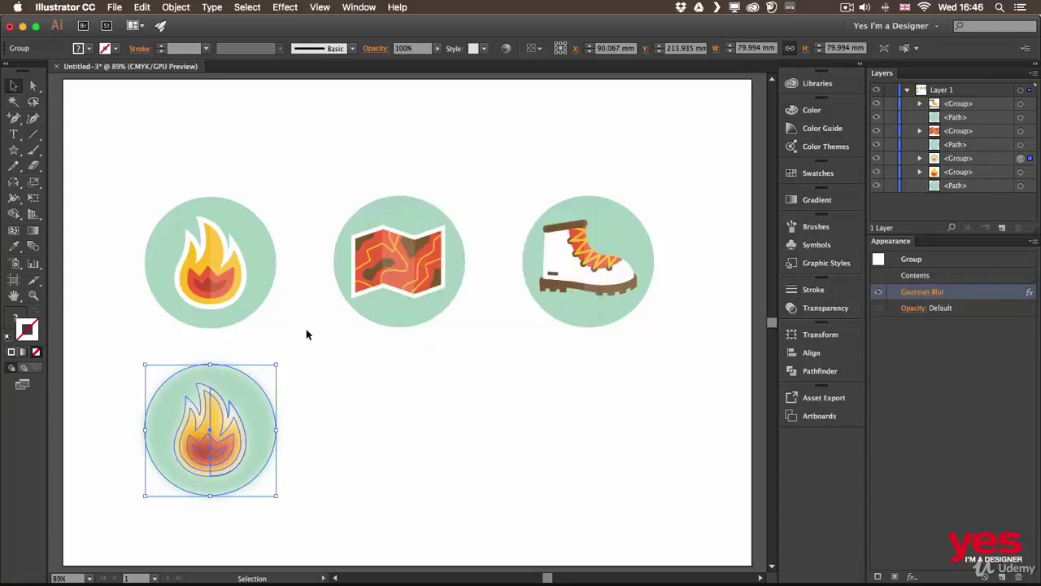
# Group the original flame with its circle and apply a previewed Roughen effect with 3% relative size, 27/in detail and corner points.
pyautogui.moveTo(182, 165); pyautogui.dragTo(270, 321)
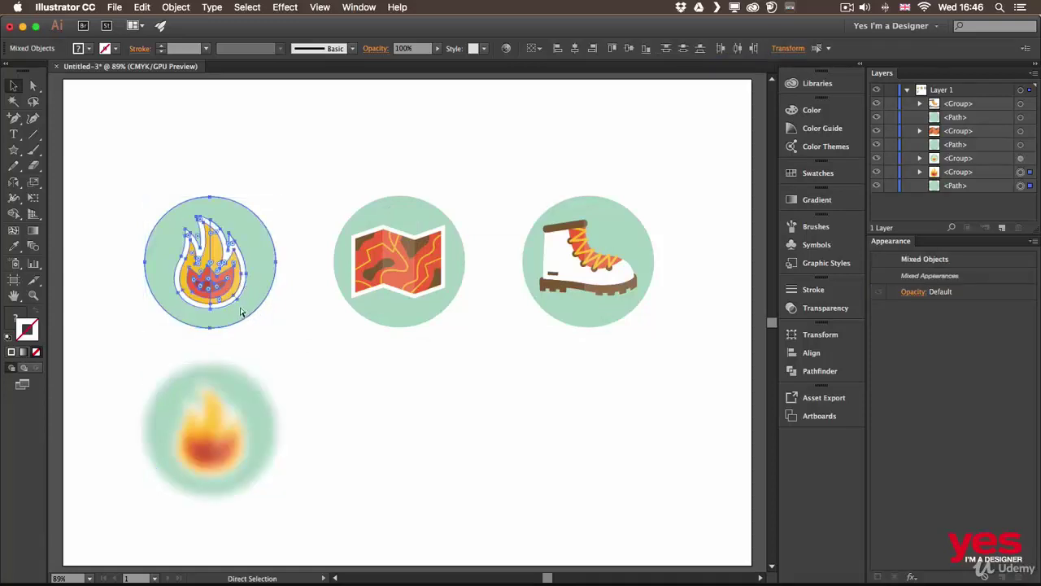
pyautogui.press('super+g')
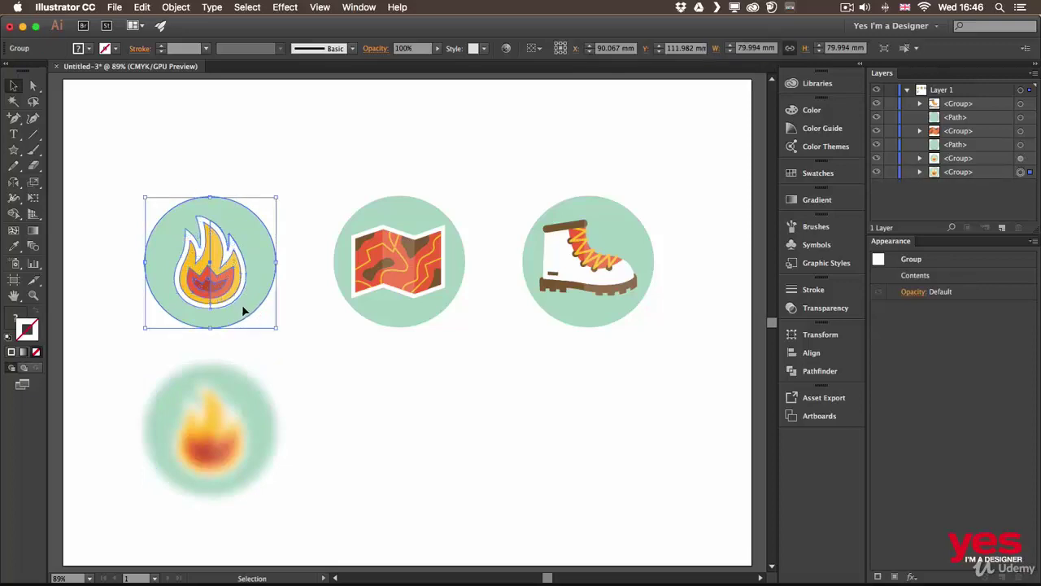
pyautogui.click(286, 7)
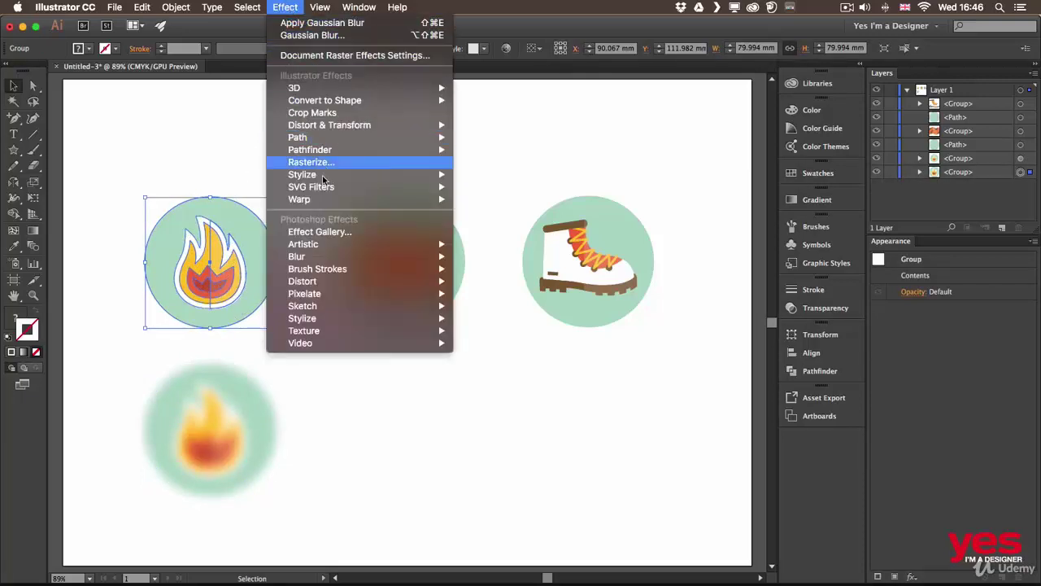
pyautogui.moveTo(373, 125)
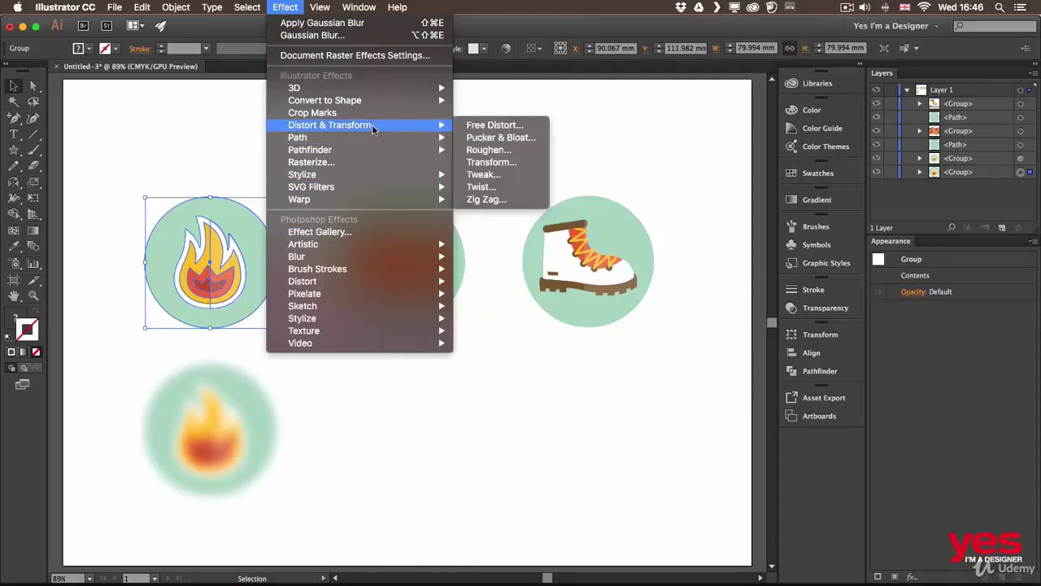
pyautogui.click(488, 151)
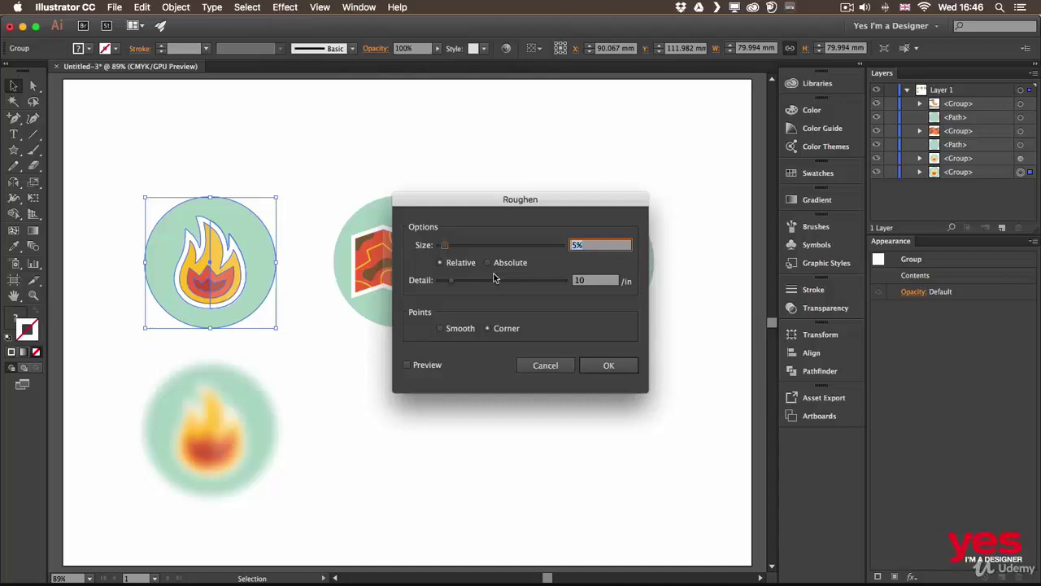
pyautogui.click(408, 365)
pyautogui.moveTo(469, 206); pyautogui.dragTo(365, 145)
pyautogui.moveTo(340, 184); pyautogui.dragTo(365, 184)
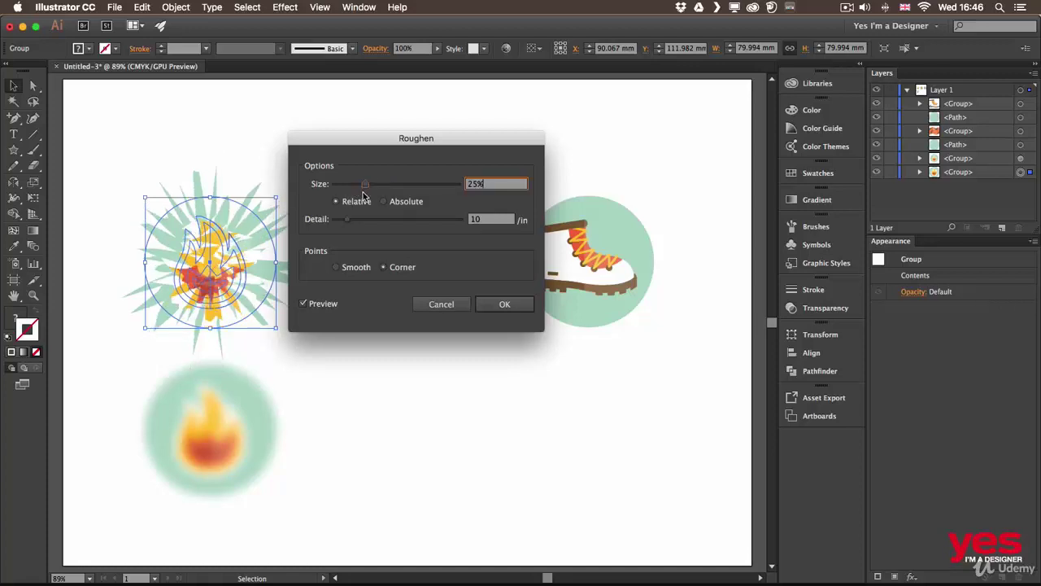
pyautogui.moveTo(349, 221); pyautogui.dragTo(375, 218)
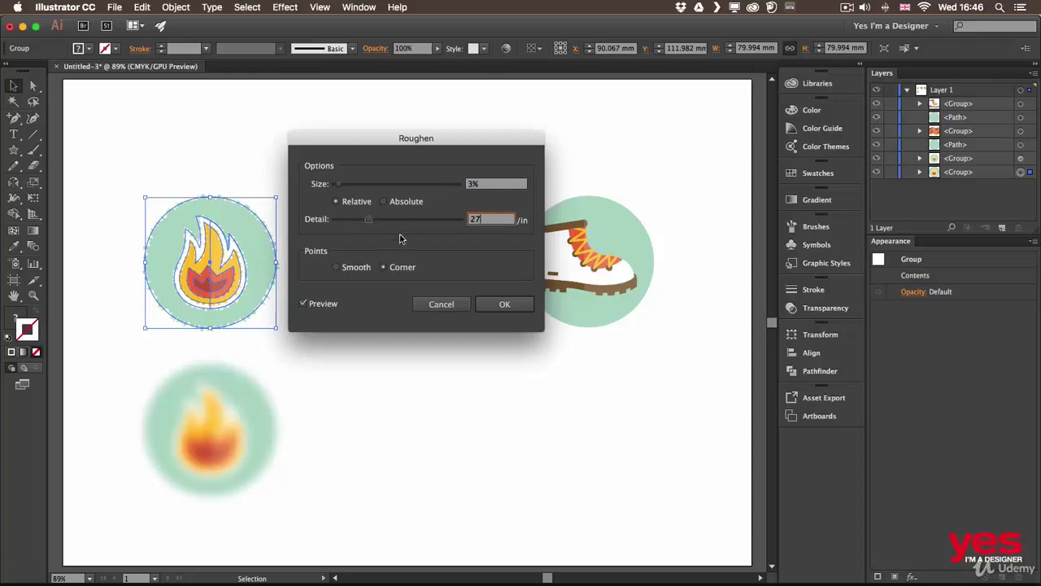
pyautogui.click(511, 304)
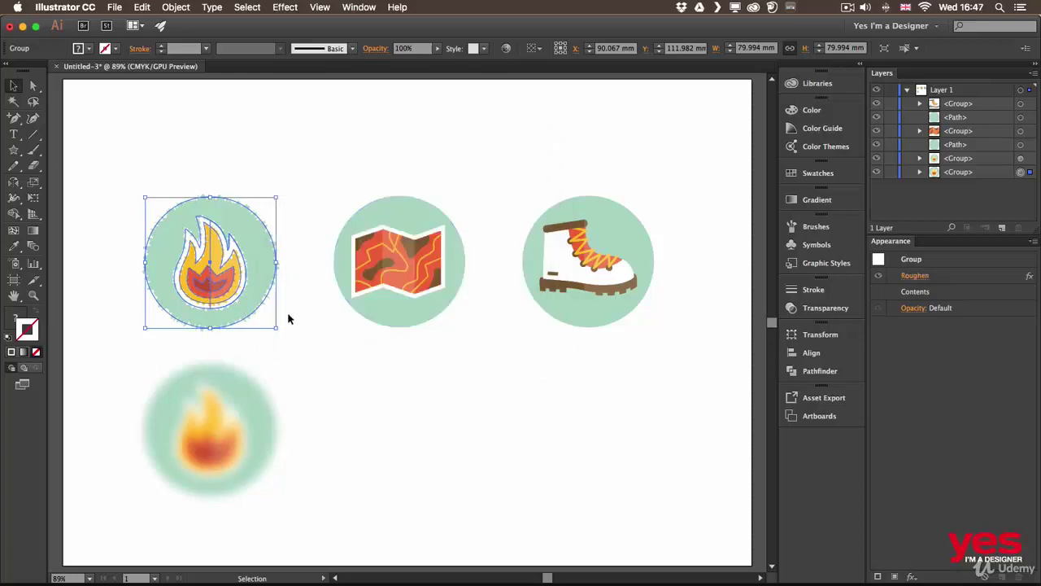
pyautogui.click(301, 317)
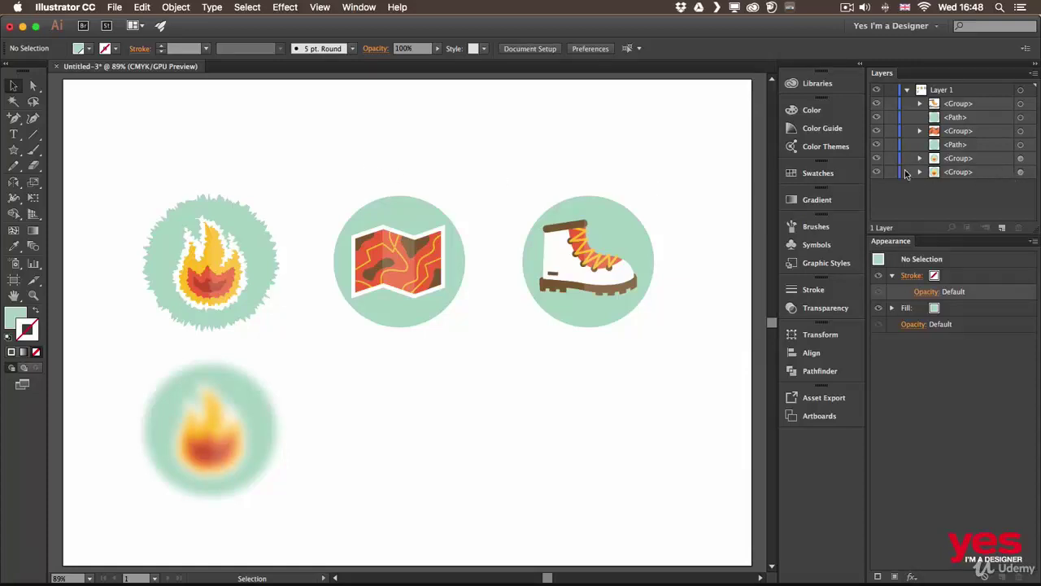
# Start a Scribble effect on only the background circle inside the roughened flame group, with line spacing of 2 mm.
pyautogui.click(1021, 174)
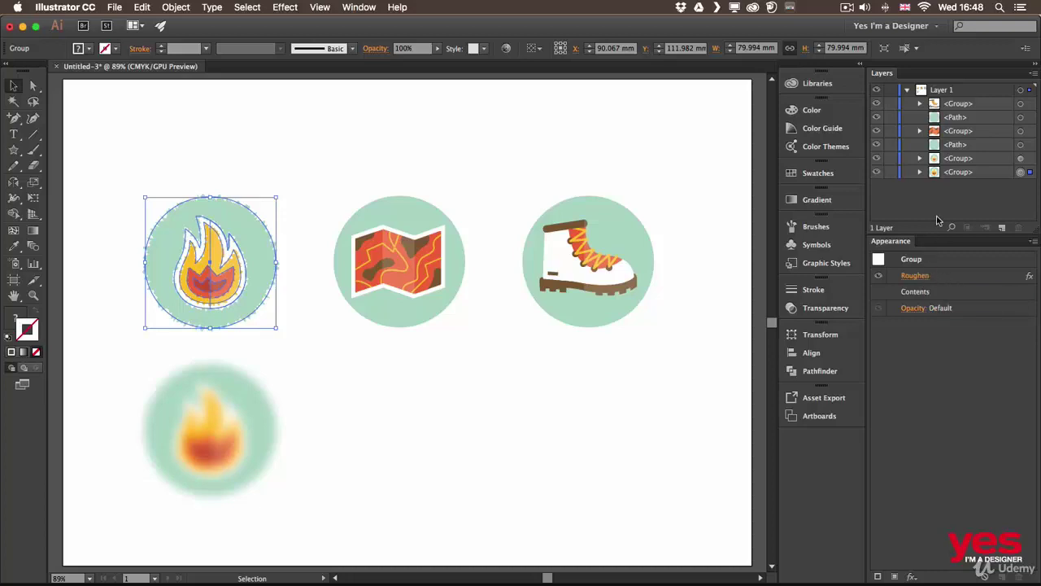
pyautogui.click(920, 172)
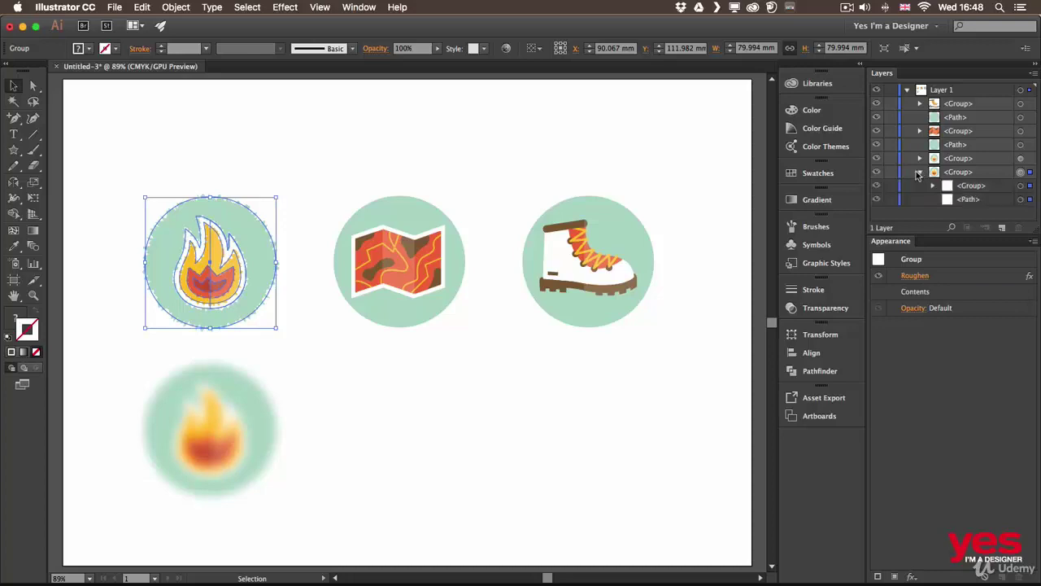
pyautogui.click(1021, 200)
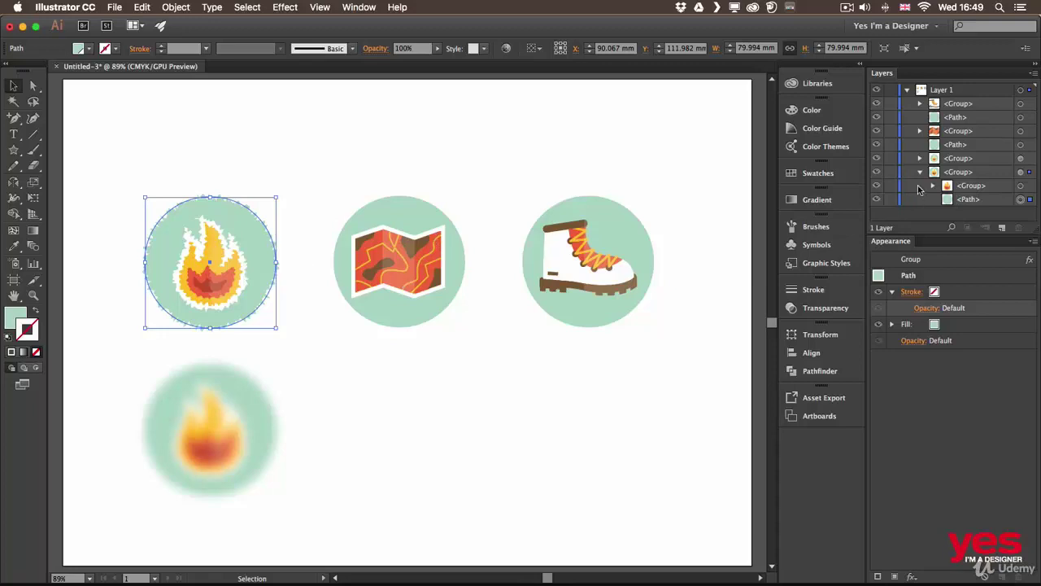
pyautogui.click(286, 10)
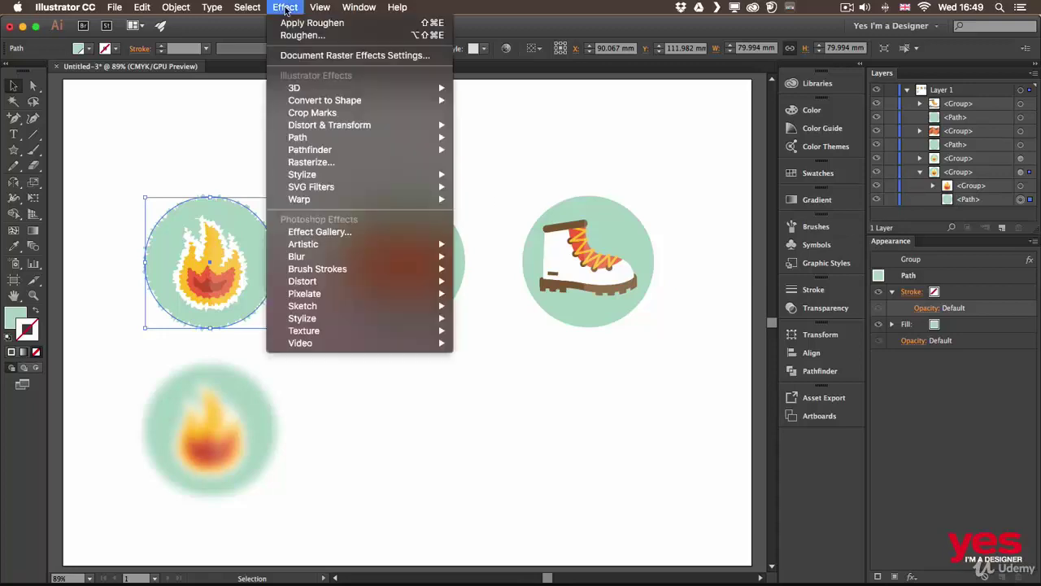
pyautogui.moveTo(309, 178)
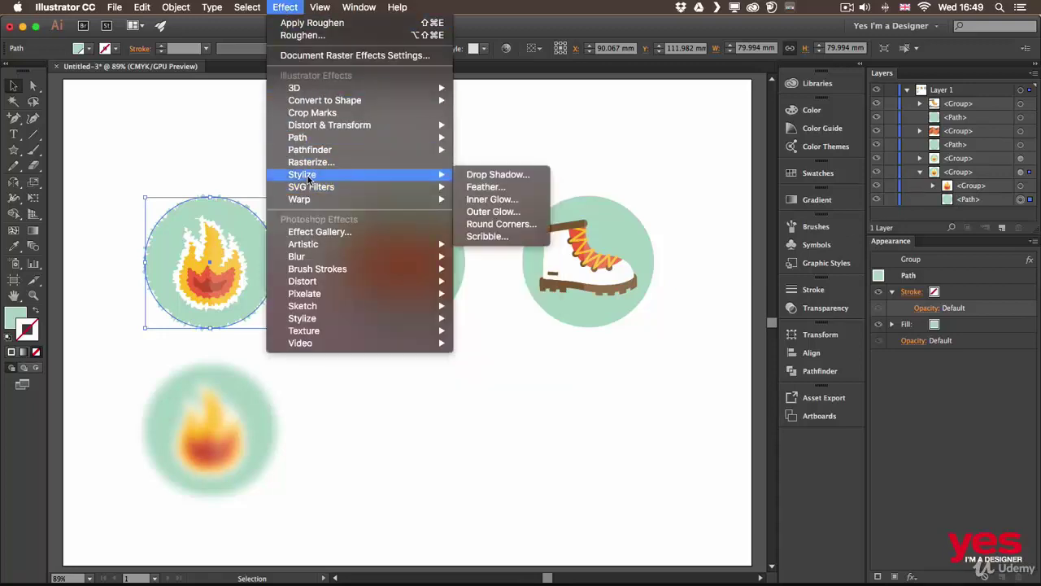
pyautogui.click(496, 236)
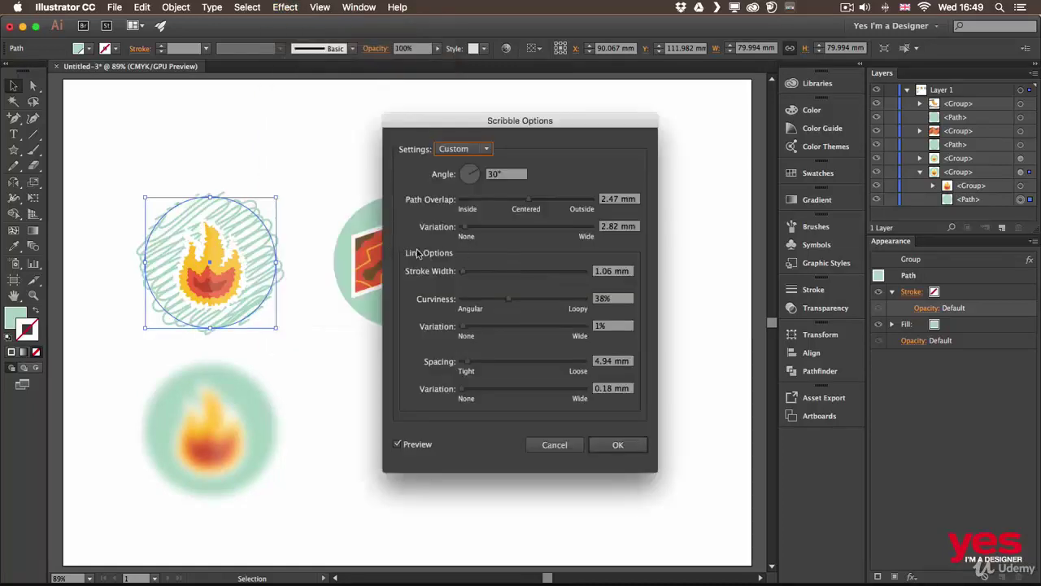
pyautogui.click(618, 365)
pyautogui.press('Down')
pyautogui.press('Down')
pyautogui.press('Down')
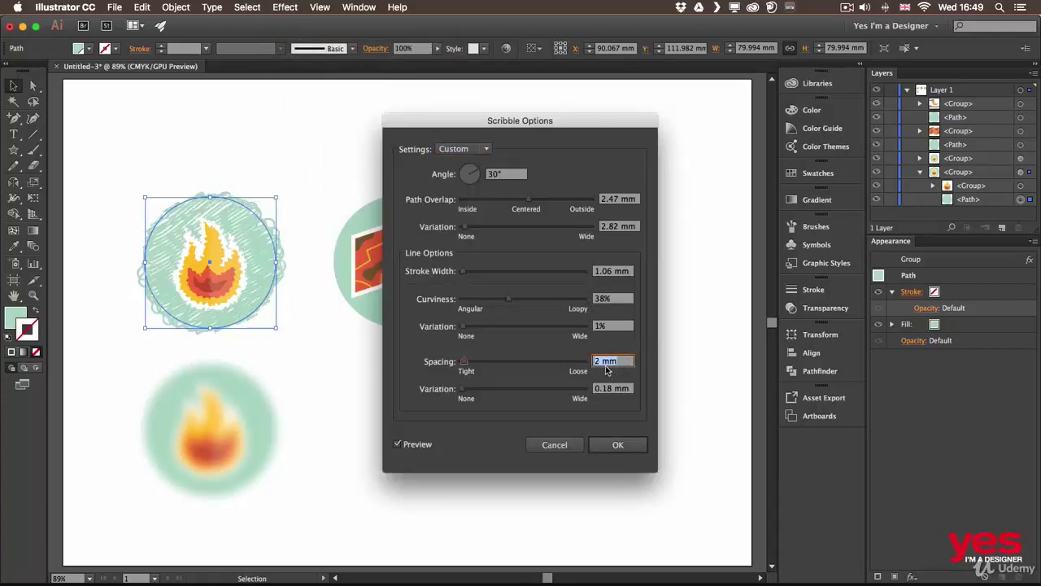
pyautogui.press('Up')
pyautogui.press('Down')
# Set the curviness of the circle's scribble lines to 28%.
pyautogui.click(621, 300)
pyautogui.press('Down')
pyautogui.press('Down')
pyautogui.press('Down')
pyautogui.press('Down')
pyautogui.press('Down')
pyautogui.press('Down')
pyautogui.press('Down')
pyautogui.press('Down')
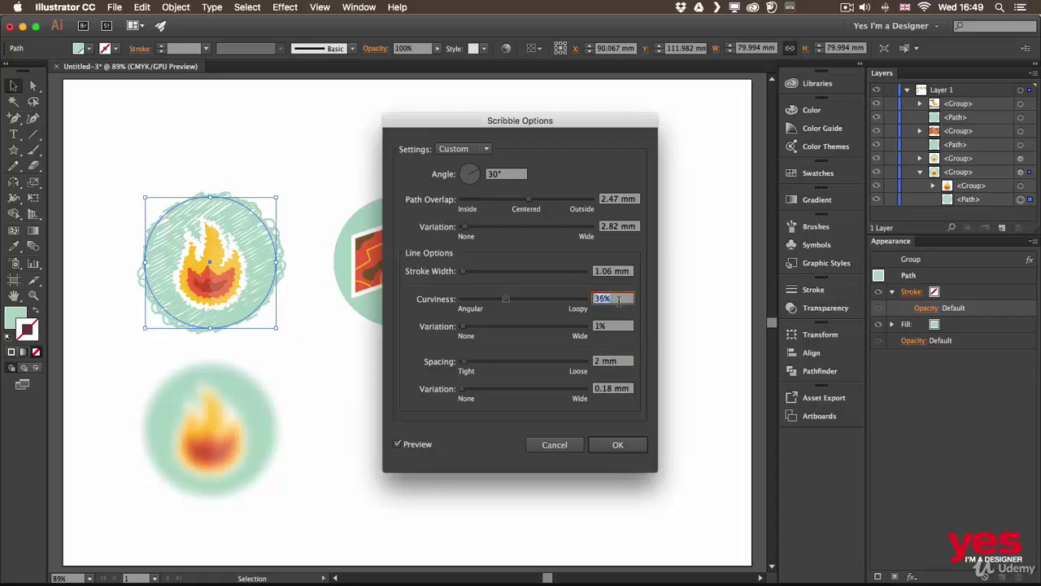
pyautogui.press('Down')
pyautogui.press('Down')
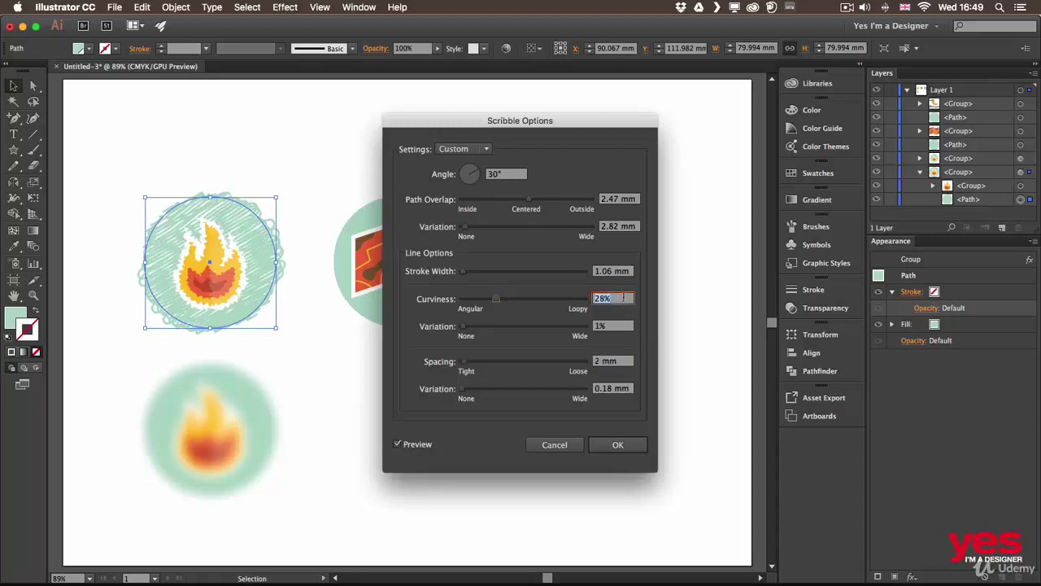
# Set the scribble's path overlap variation to 0 mm, apply the effect and deselect the circle.
pyautogui.click(621, 226)
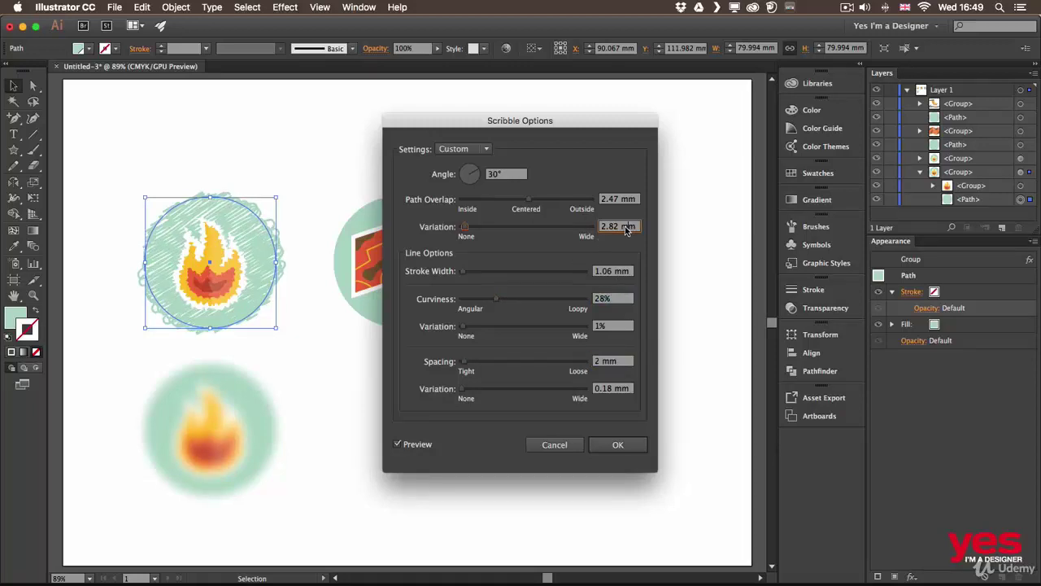
pyautogui.press('Down')
pyautogui.press('Down')
pyautogui.press('Down')
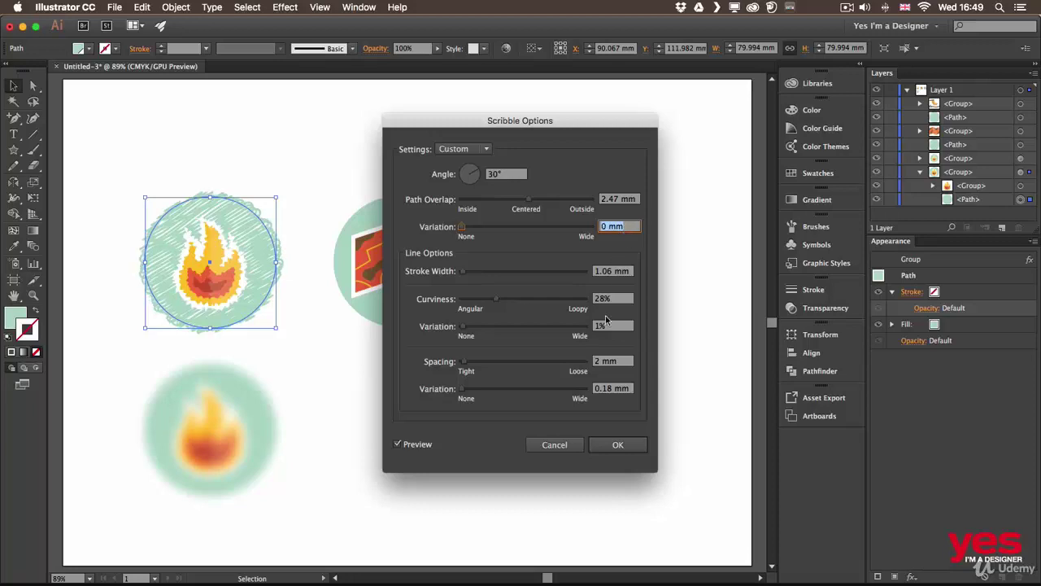
pyautogui.click(634, 447)
pyautogui.click(273, 167)
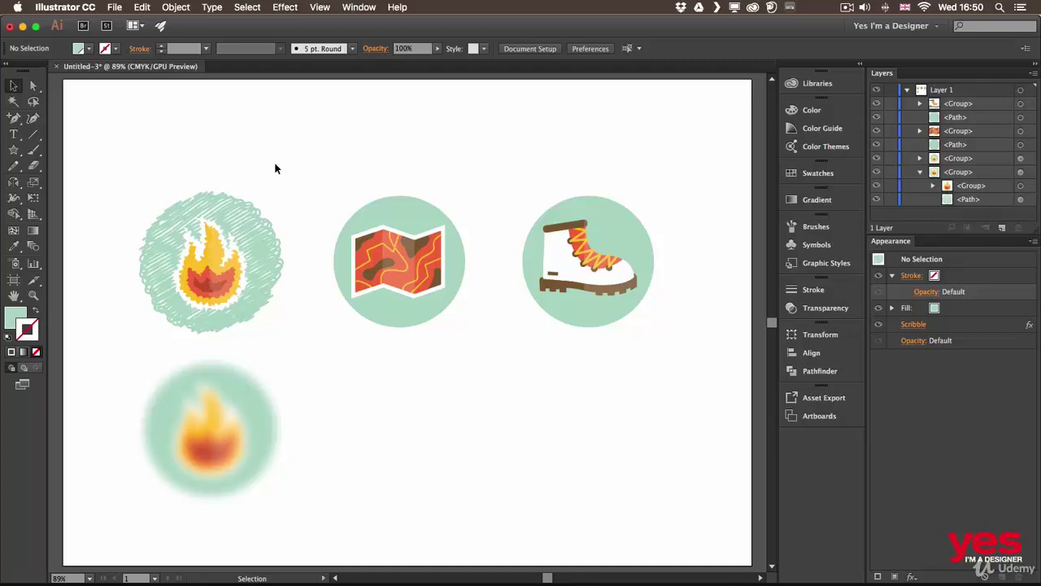
# Give the map icon's background circle a white stroke 10 pt wide.
pyautogui.click(396, 205)
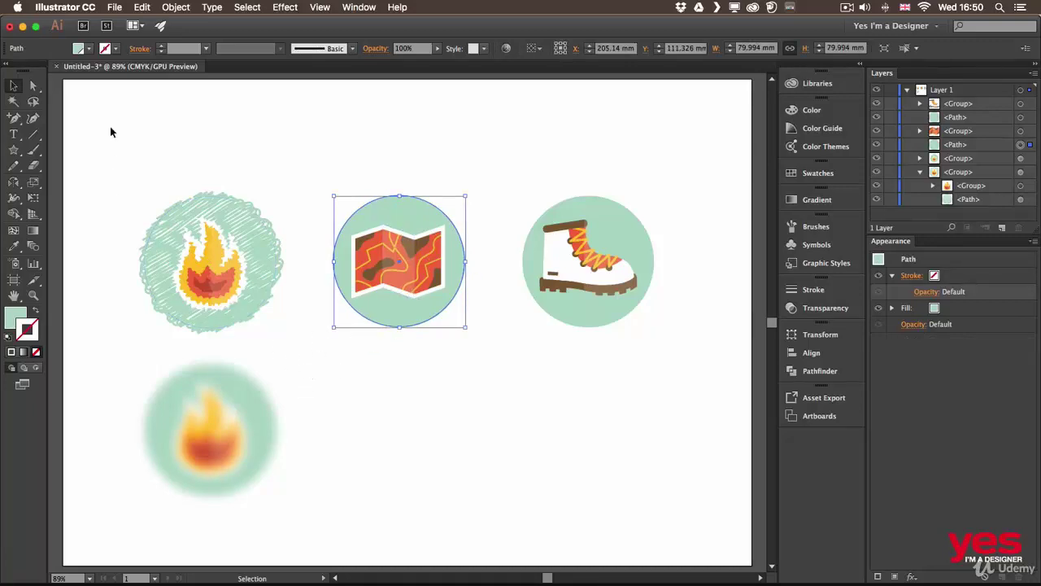
pyautogui.click(116, 48)
pyautogui.click(27, 71)
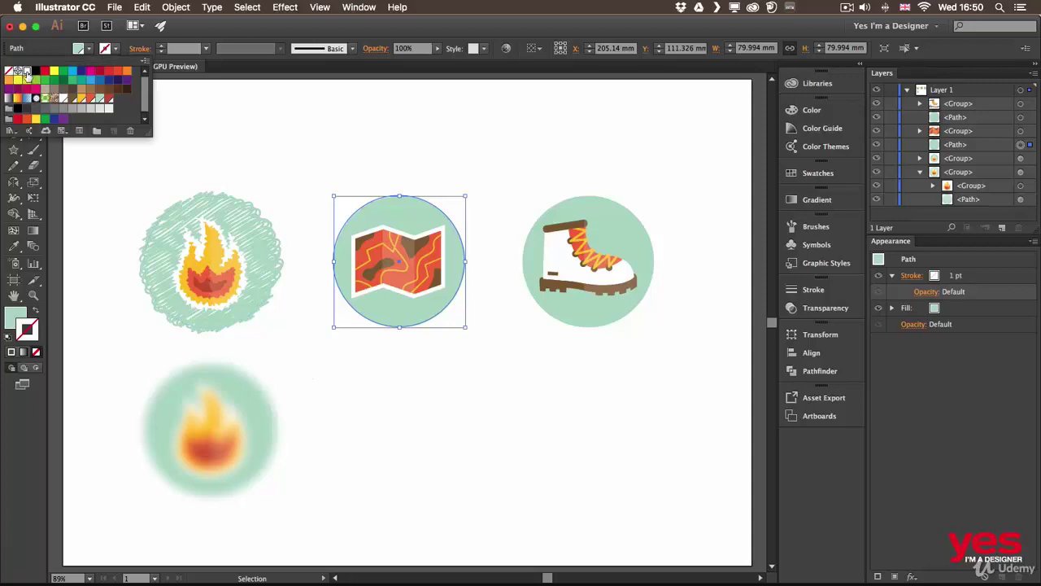
pyautogui.click(158, 50)
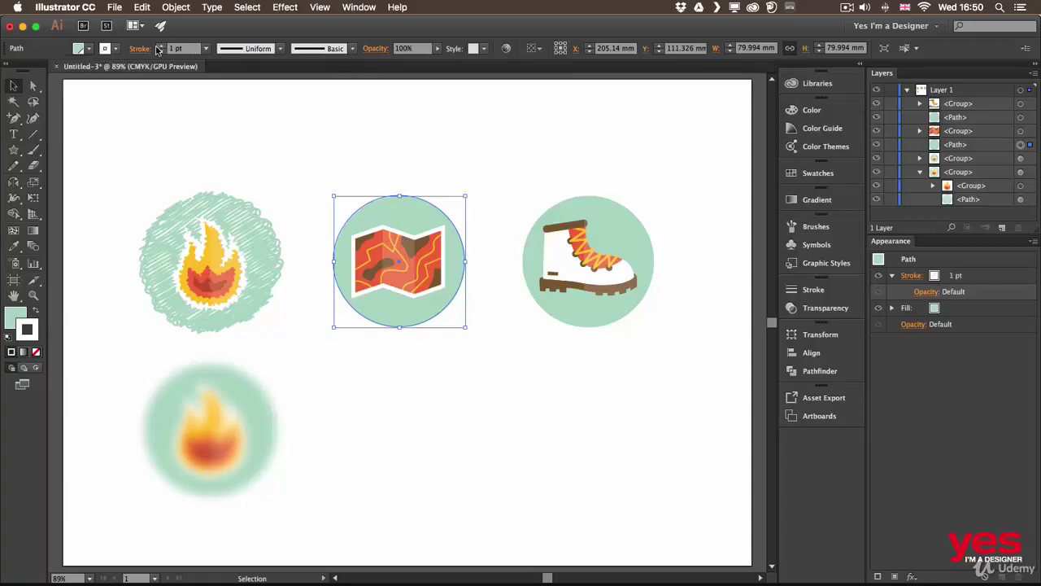
pyautogui.keyDown('shift'); pyautogui.click(161, 45); pyautogui.keyUp('shift')
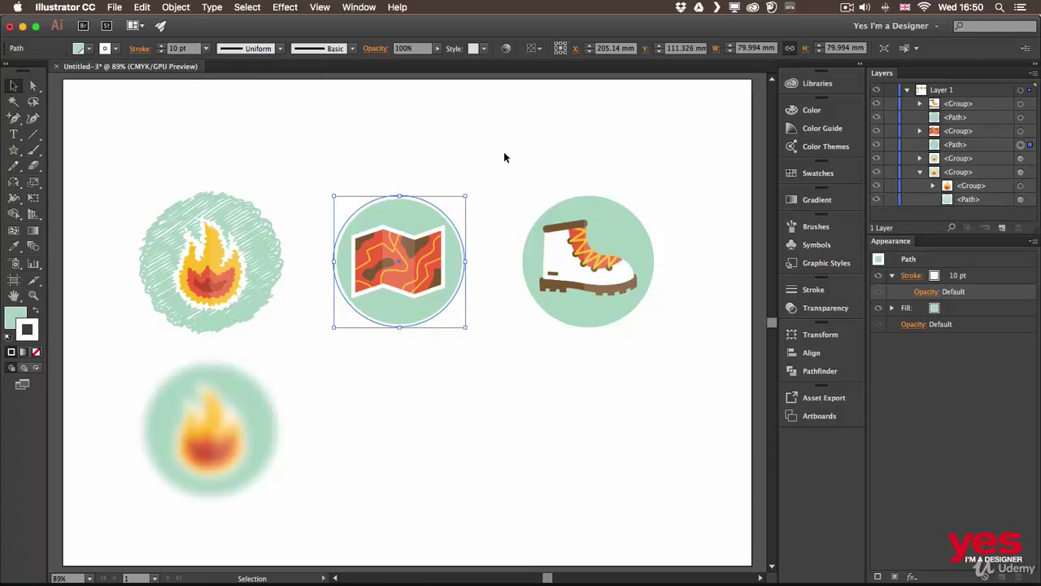
# Start a Drop Shadow effect on the map icon's background circle with preview on and a blur of 3 mm.
pyautogui.click(286, 7)
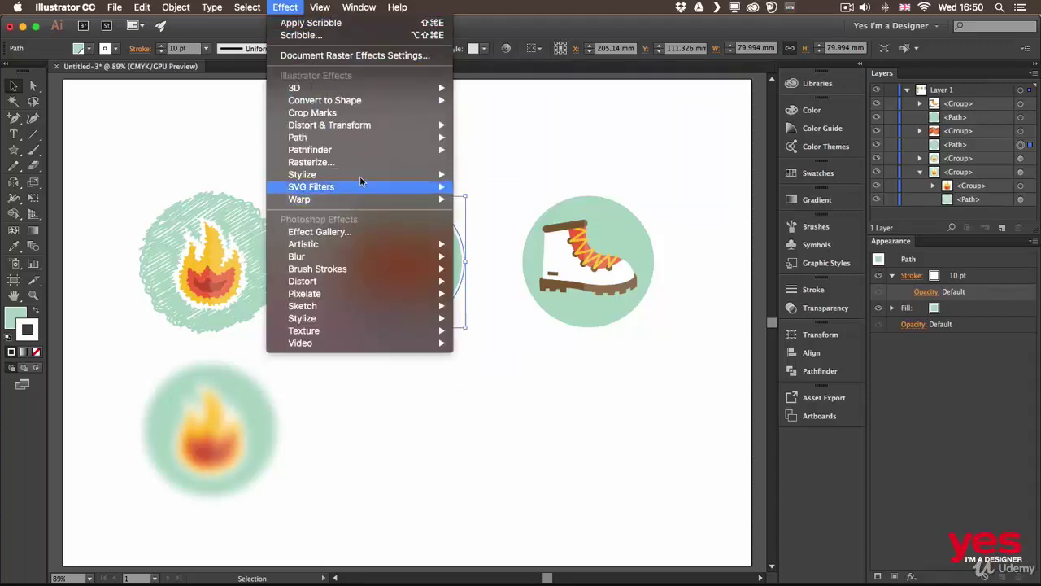
pyautogui.moveTo(366, 175)
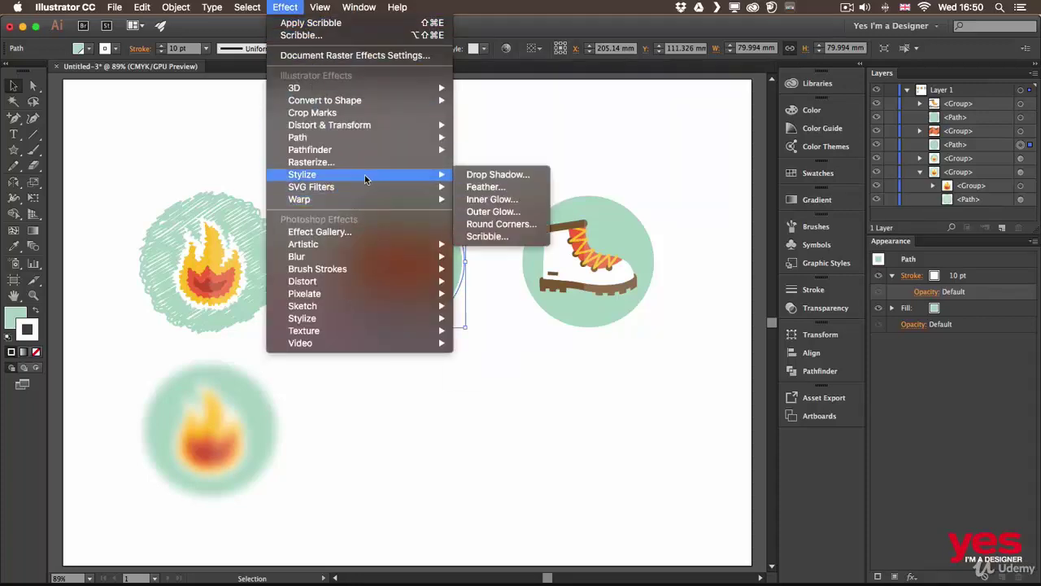
pyautogui.click(506, 175)
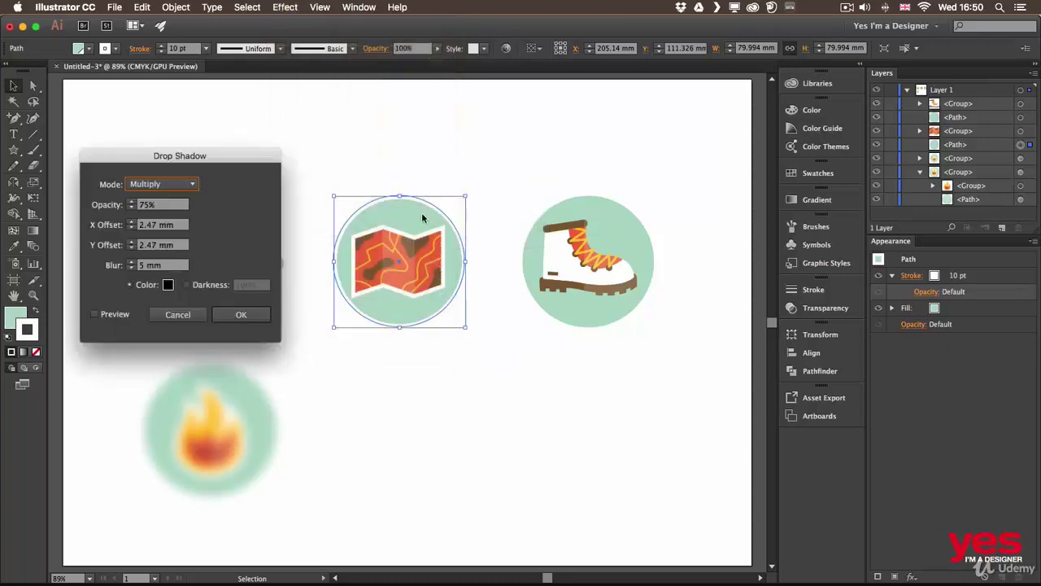
pyautogui.click(114, 315)
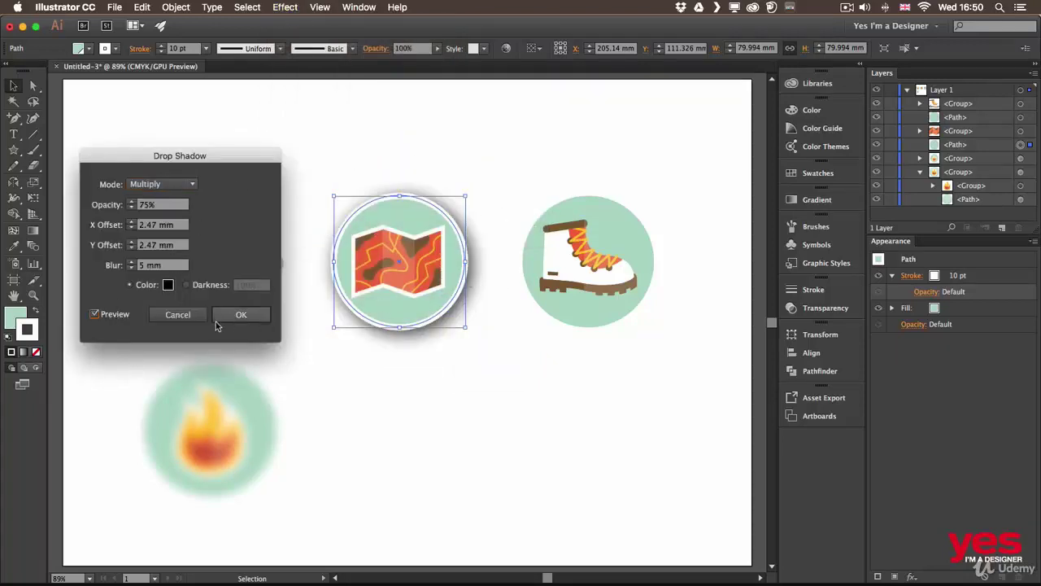
pyautogui.click(131, 268)
pyautogui.click(131, 268)
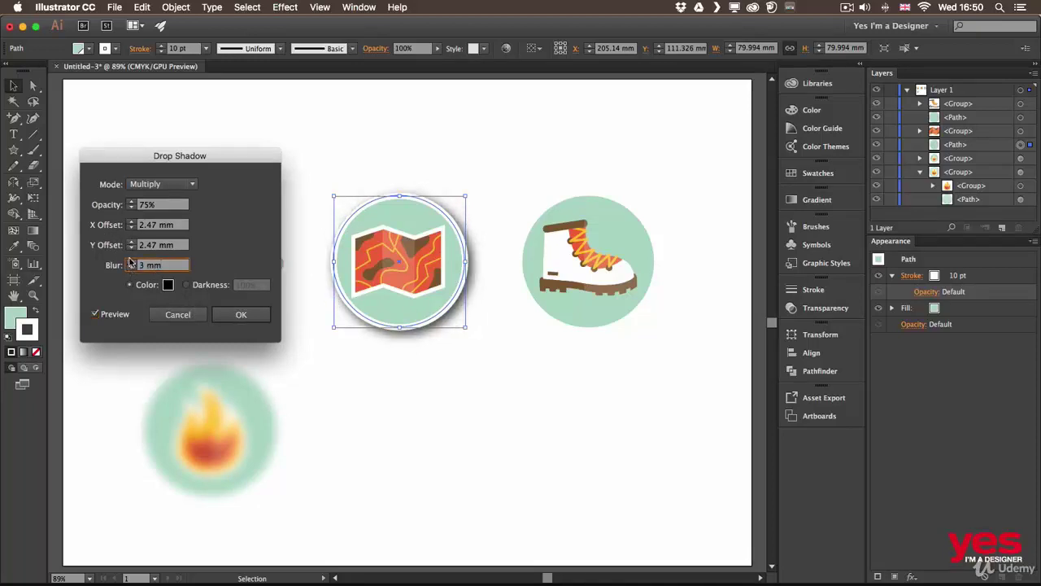
# Set the drop shadow's X and Y offsets to 1 mm, apply the effect and deselect the circle.
pyautogui.click(131, 247)
pyautogui.click(131, 247)
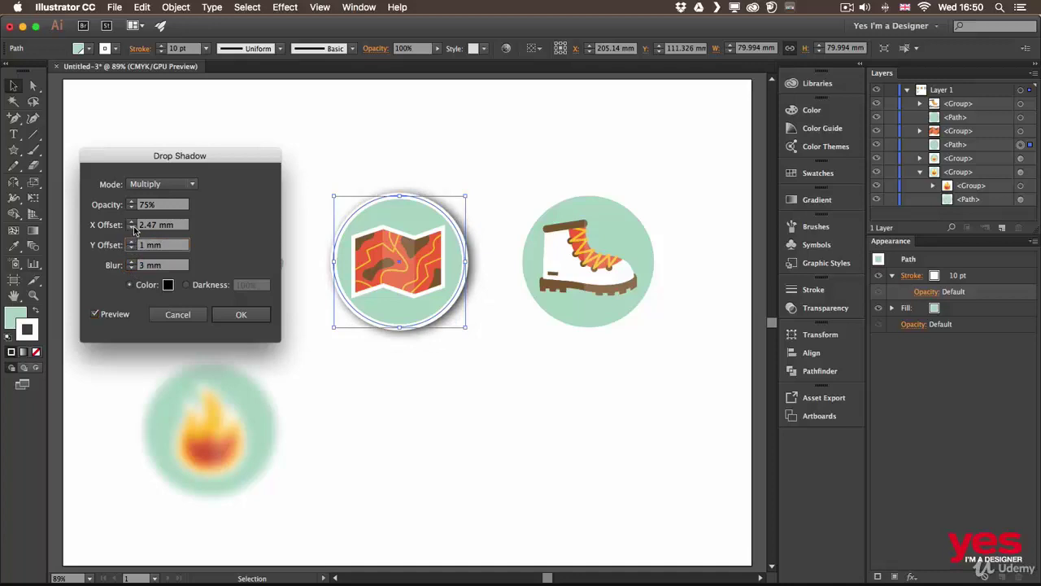
pyautogui.click(131, 227)
pyautogui.click(131, 228)
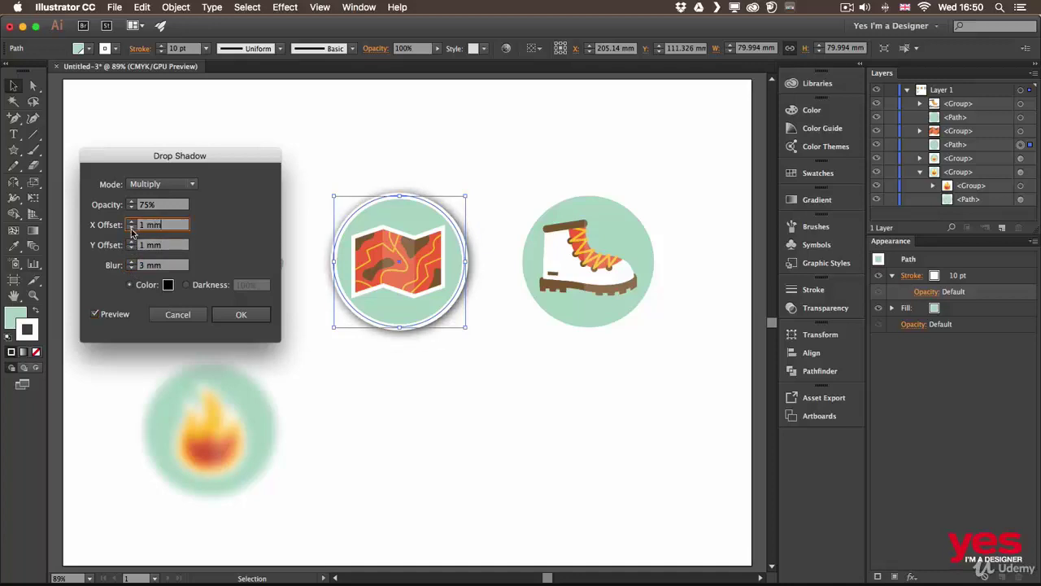
pyautogui.click(244, 315)
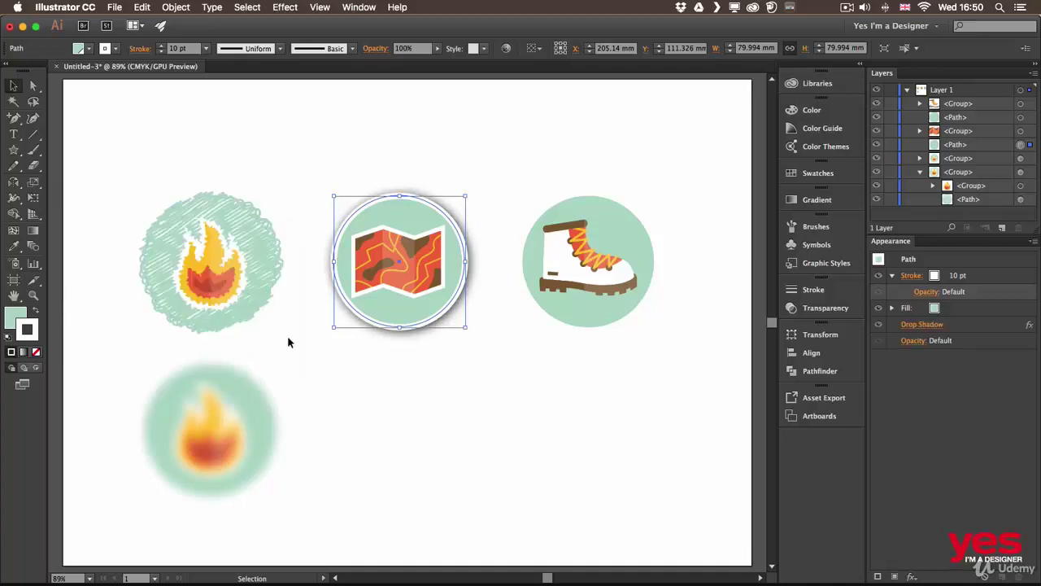
pyautogui.click(520, 172)
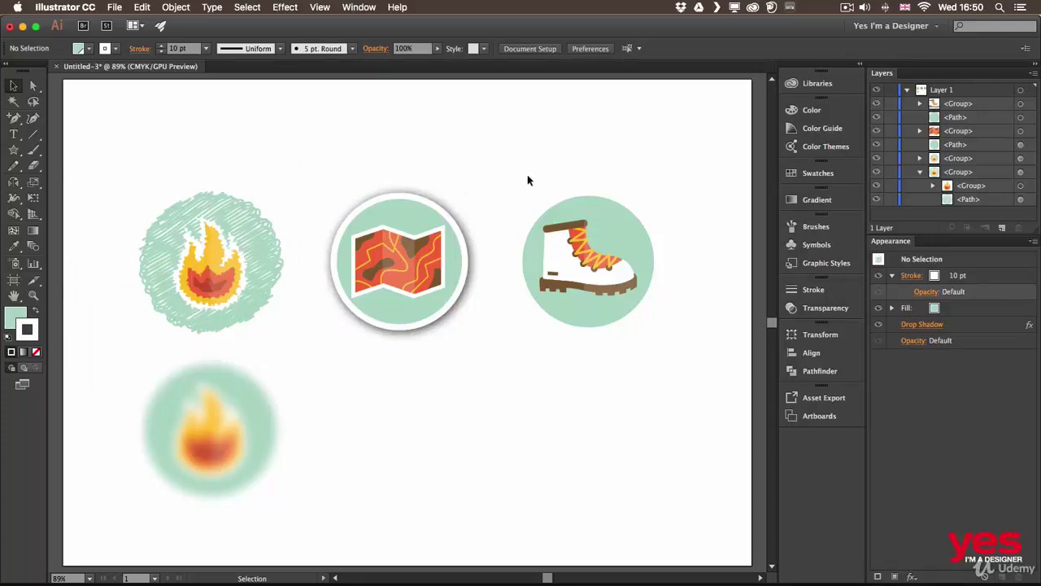
# Move the Drop Shadow of the map icon's background circle so it affects only the circle's stroke, and deselect it.
pyautogui.click(445, 223)
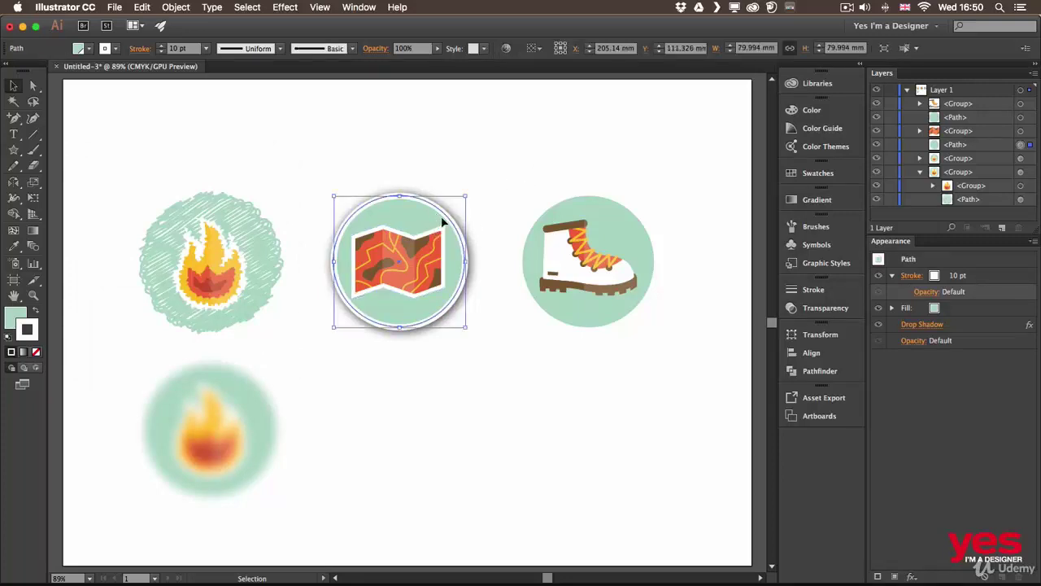
pyautogui.click(950, 323)
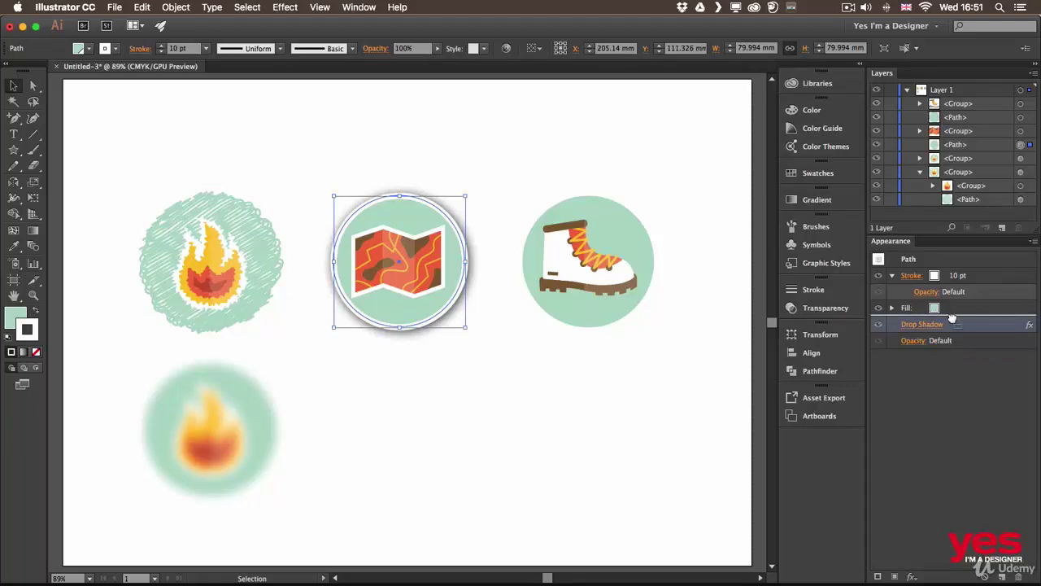
pyautogui.moveTo(951, 318)
pyautogui.mouseDown()
pyautogui.moveTo(952, 278)
pyautogui.moveTo(956, 290)
pyautogui.mouseUp()
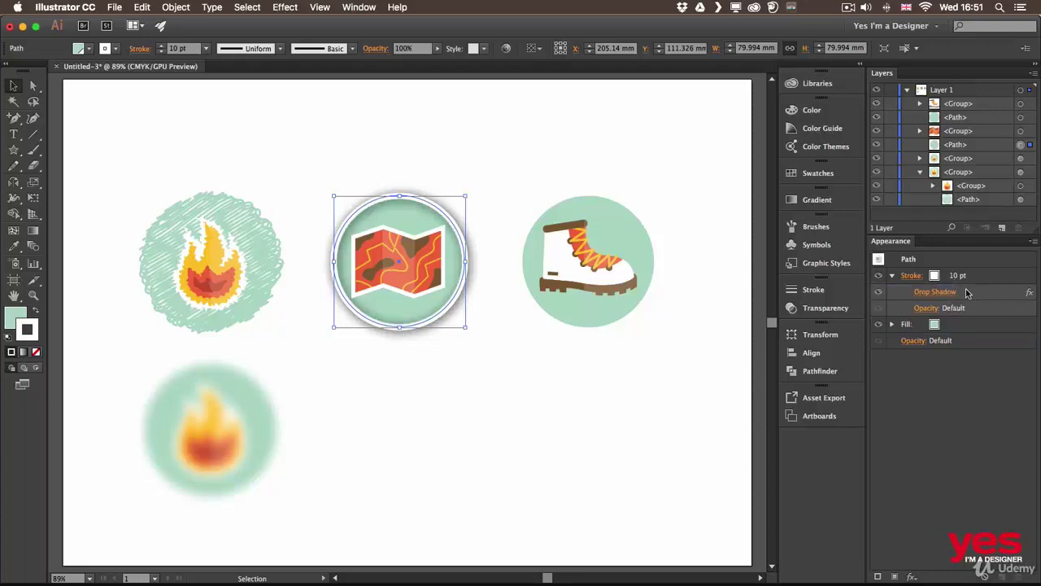
pyautogui.click(453, 363)
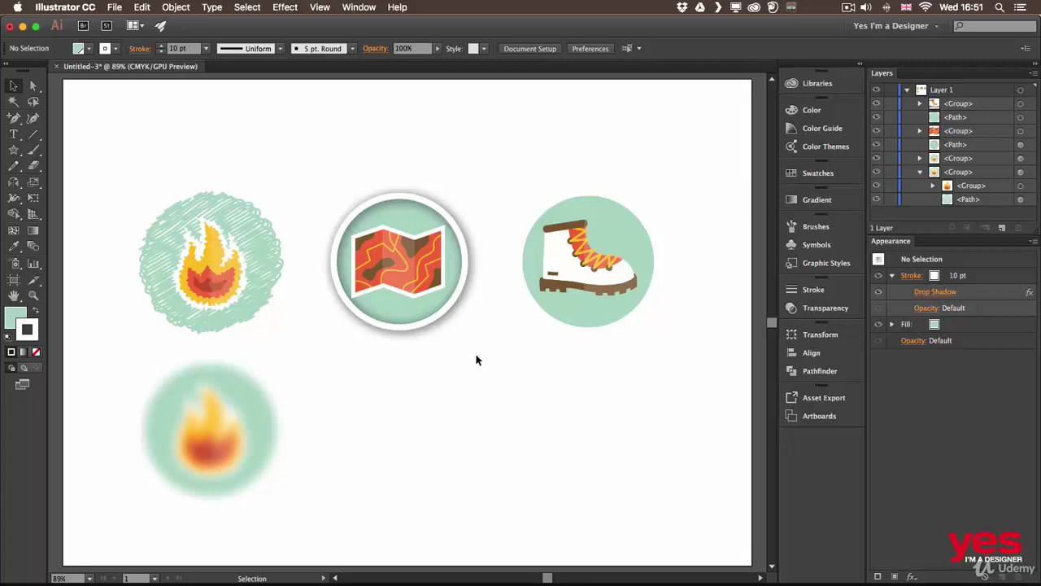
# Reassign the map circle's Drop Shadow from the stroke to the fill and expand the fill's attributes.
pyautogui.click(435, 205)
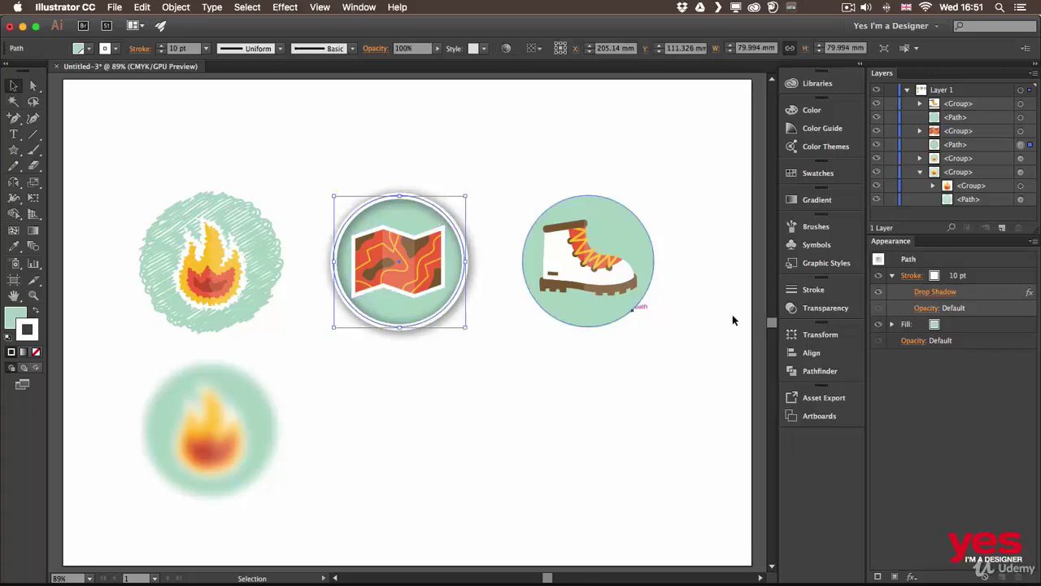
pyautogui.moveTo(972, 291); pyautogui.dragTo(954, 324)
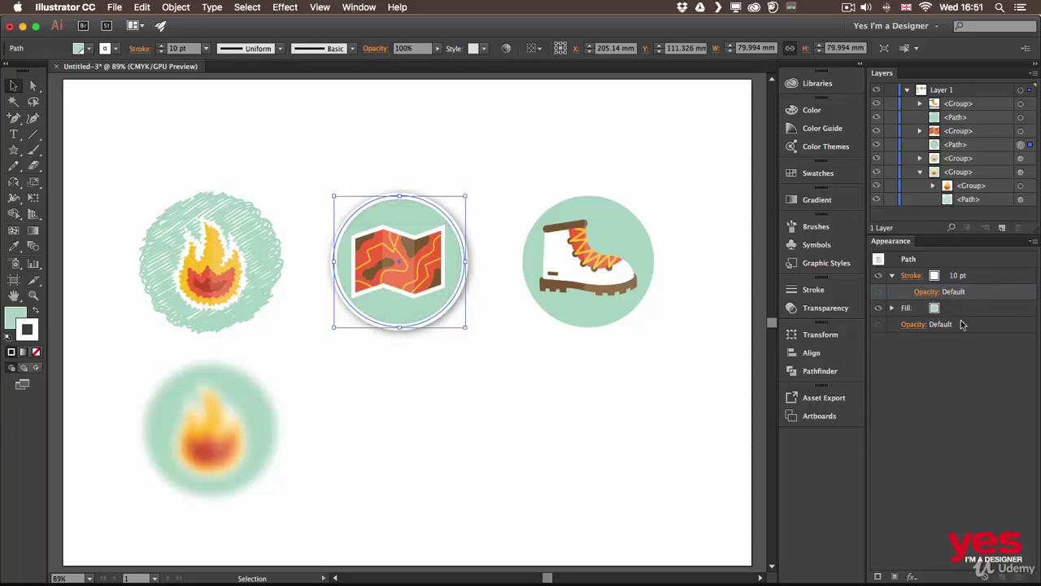
pyautogui.click(893, 310)
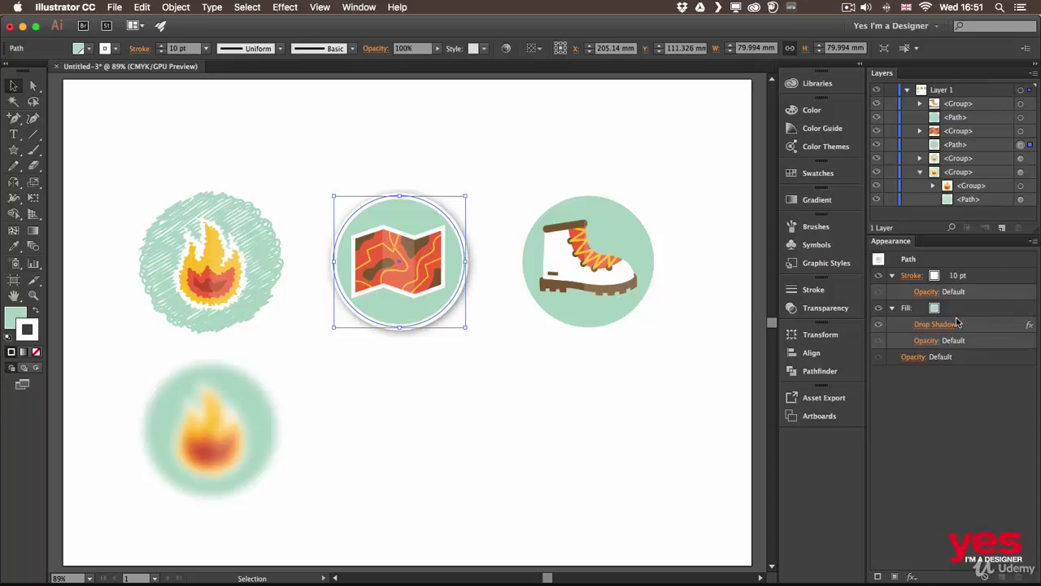
# Return the Drop Shadow to the whole map circle, move it back onto the stroke and deselect.
pyautogui.moveTo(956, 323); pyautogui.dragTo(962, 351)
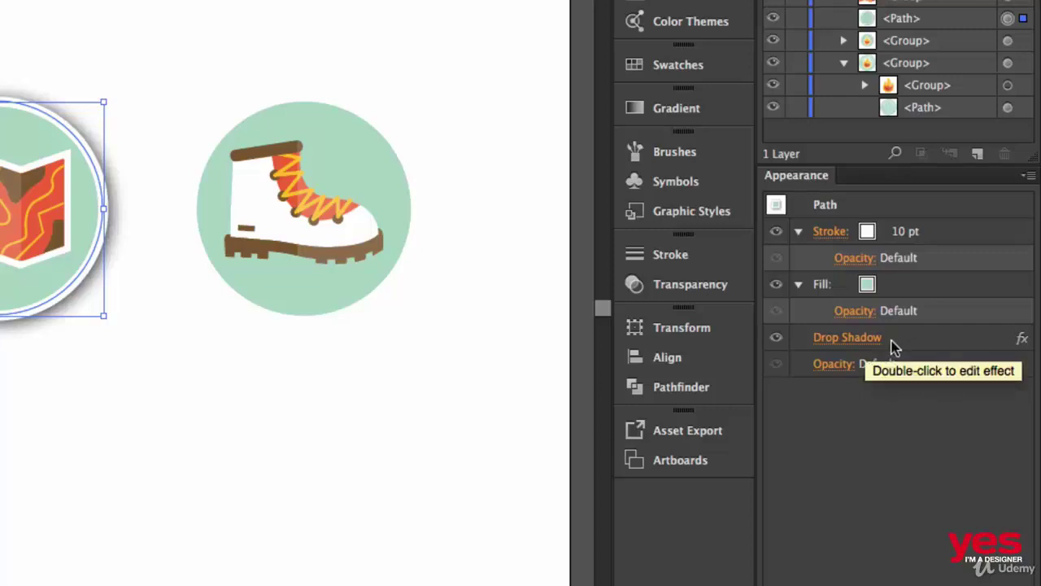
pyautogui.moveTo(907, 339)
pyautogui.mouseDown()
pyautogui.moveTo(911, 235)
pyautogui.moveTo(907, 246)
pyautogui.mouseUp()
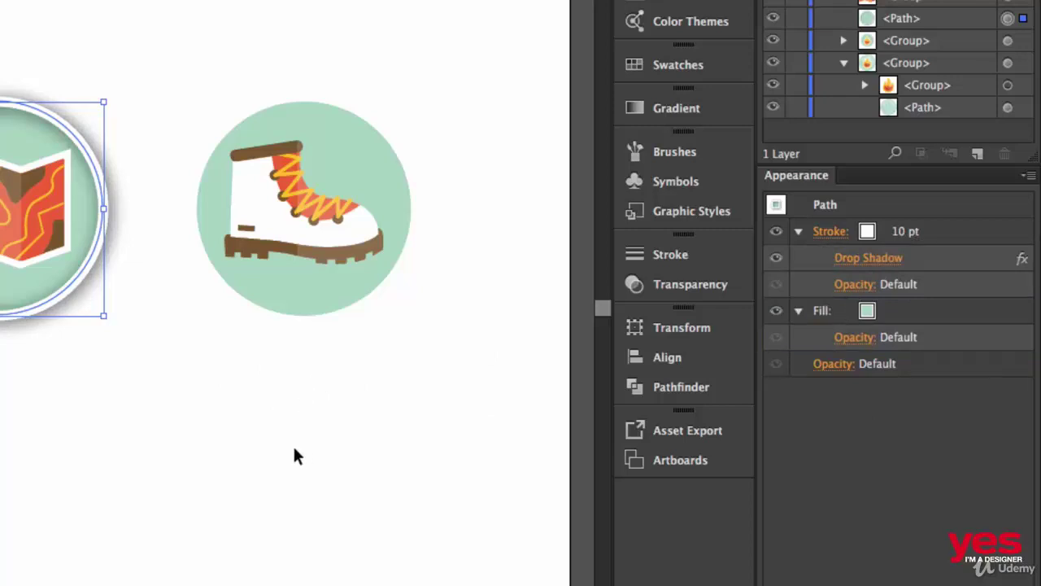
pyautogui.click(292, 408)
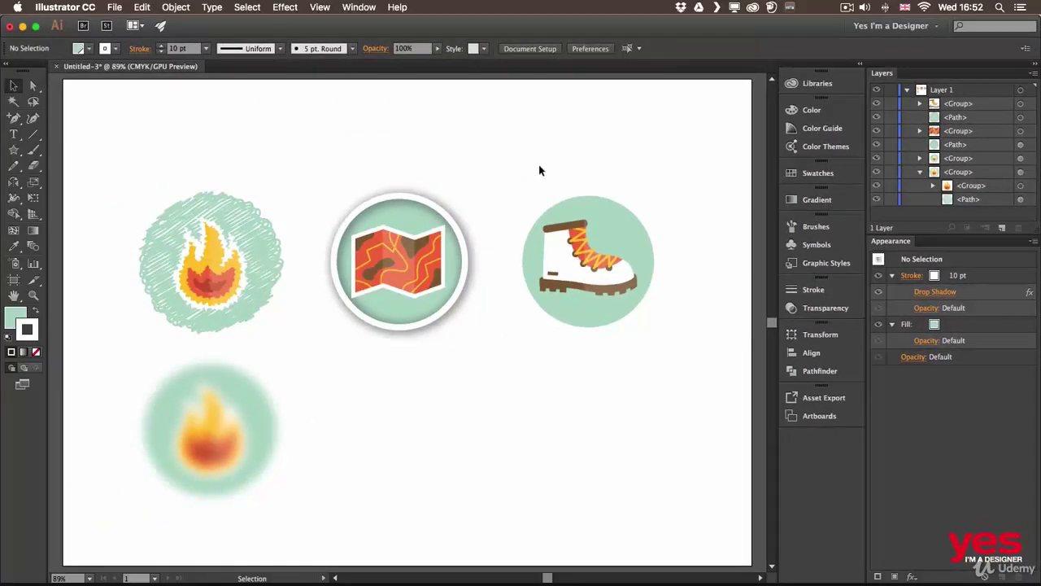
# Group the boot with its background circle and start a 3D Extrude & Bevel effect on the group.
pyautogui.moveTo(540, 170); pyautogui.dragTo(656, 370)
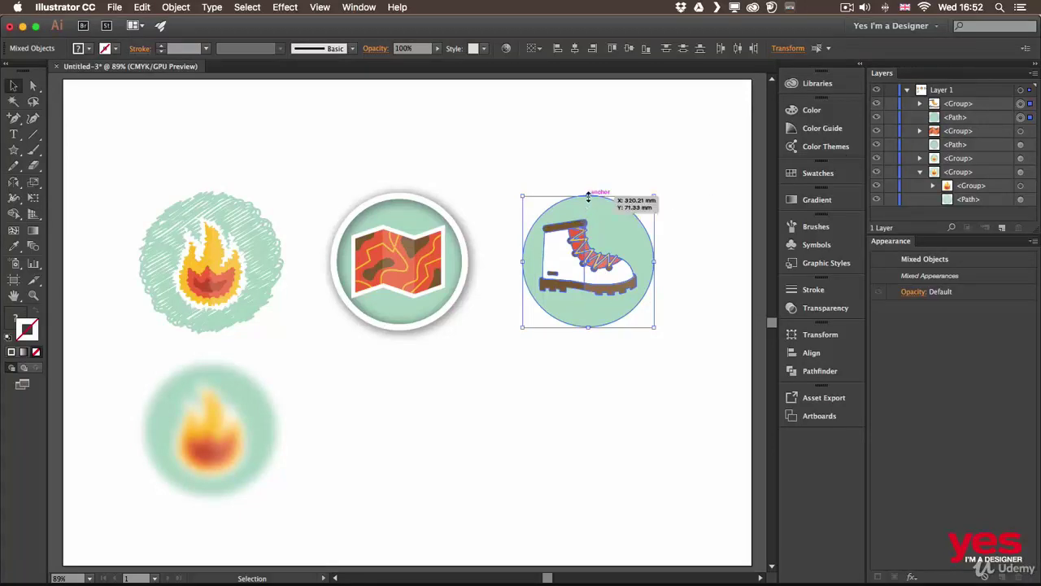
pyautogui.press('super+g')
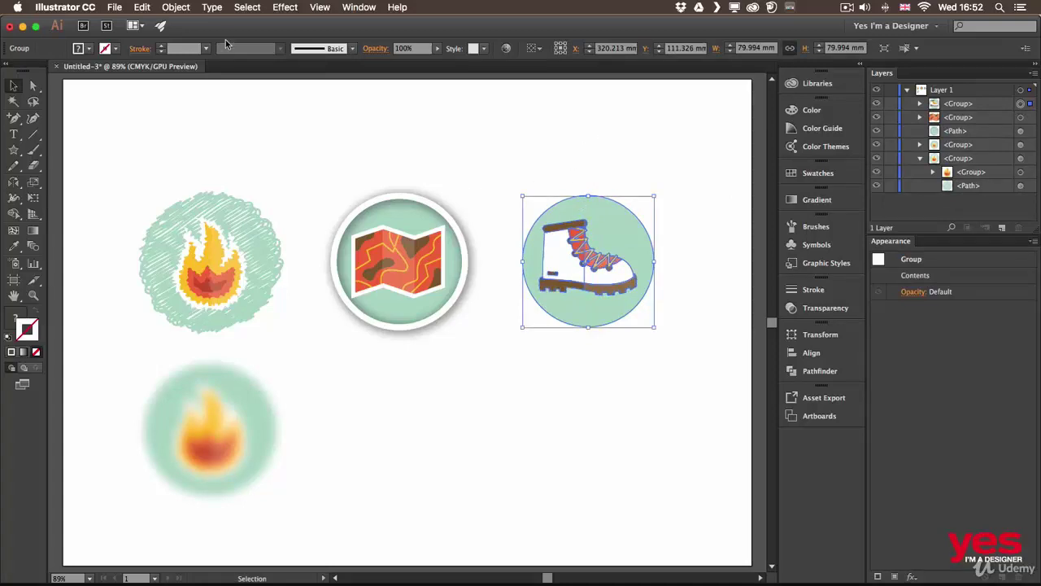
pyautogui.click(286, 8)
pyautogui.moveTo(350, 90)
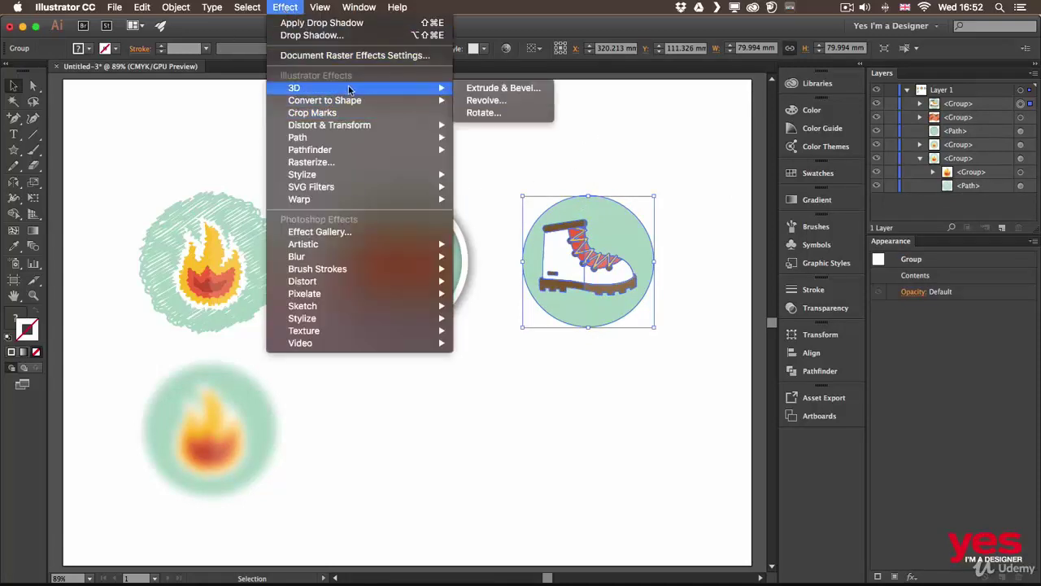
pyautogui.click(521, 88)
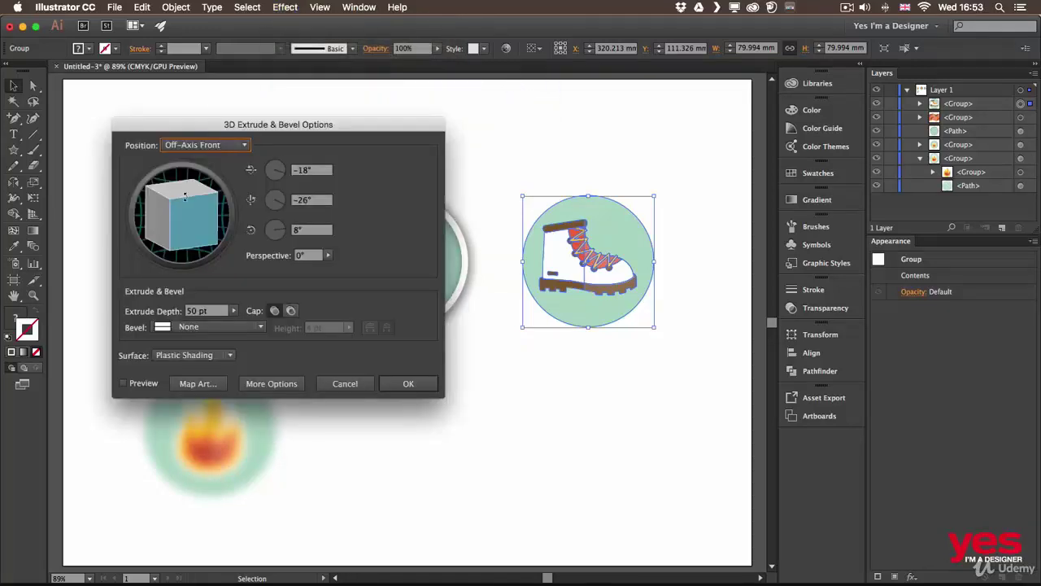
# With preview on, set a 30 pt extrude depth and rotation of 23°, 14° and -3°, and apply the 3D effect.
pyautogui.click(124, 383)
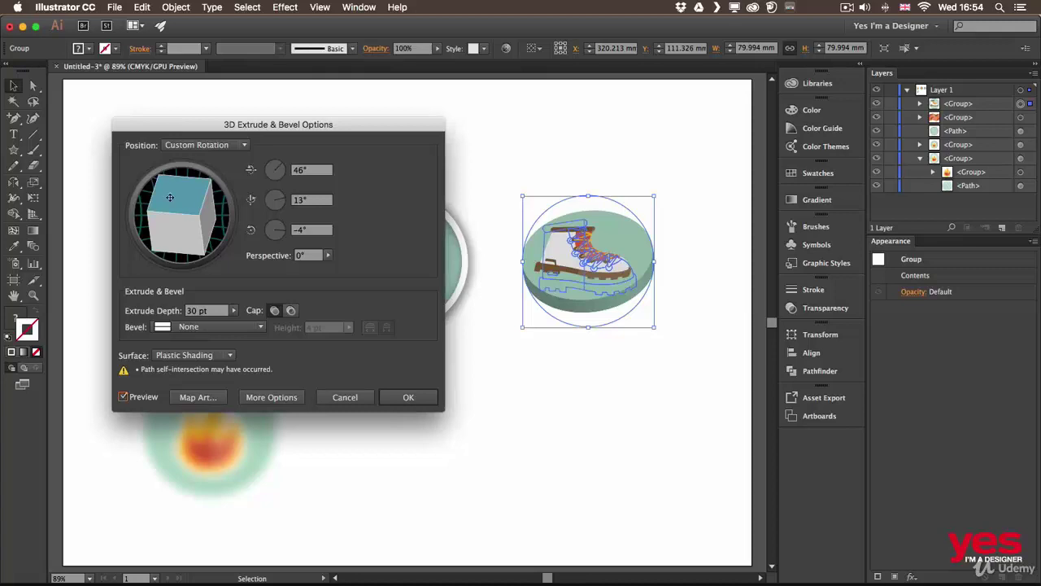
pyautogui.moveTo(169, 198); pyautogui.dragTo(176, 283)
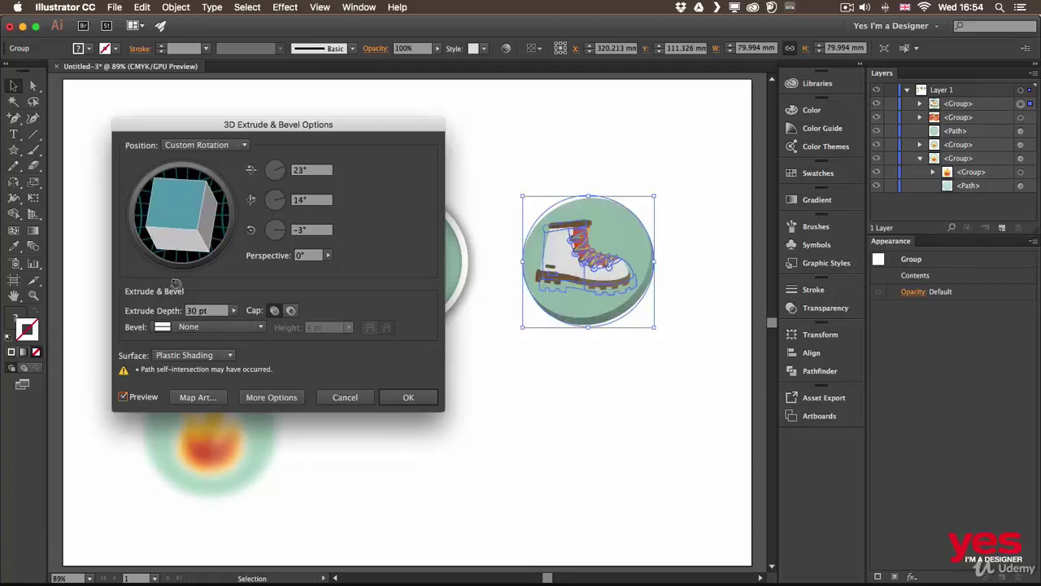
pyautogui.click(419, 401)
pyautogui.click(613, 373)
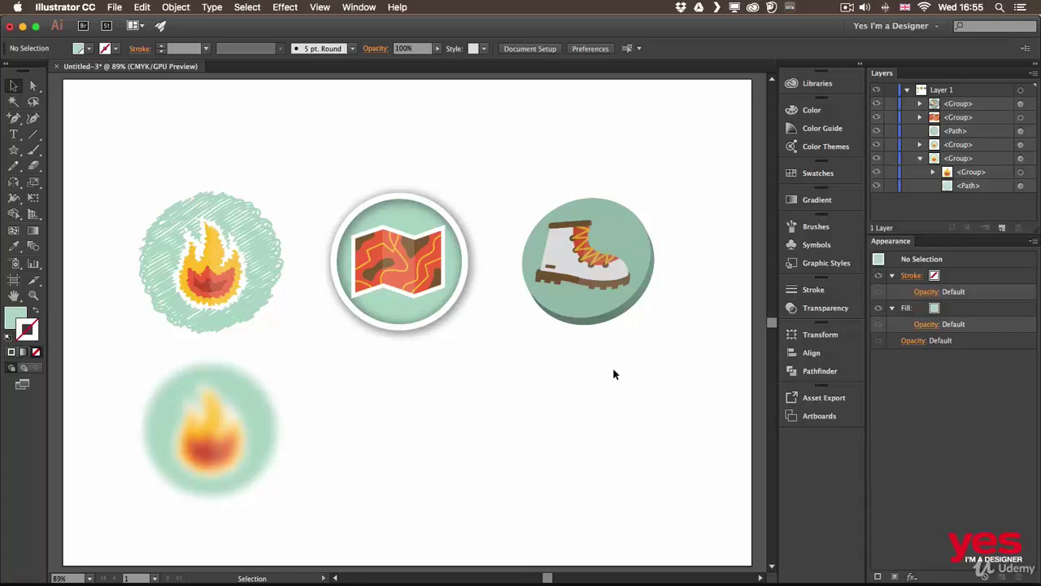
# Save the boot group's 3D Extrude & Bevel appearance as a new graphic style and deselect the group.
pyautogui.click(562, 204)
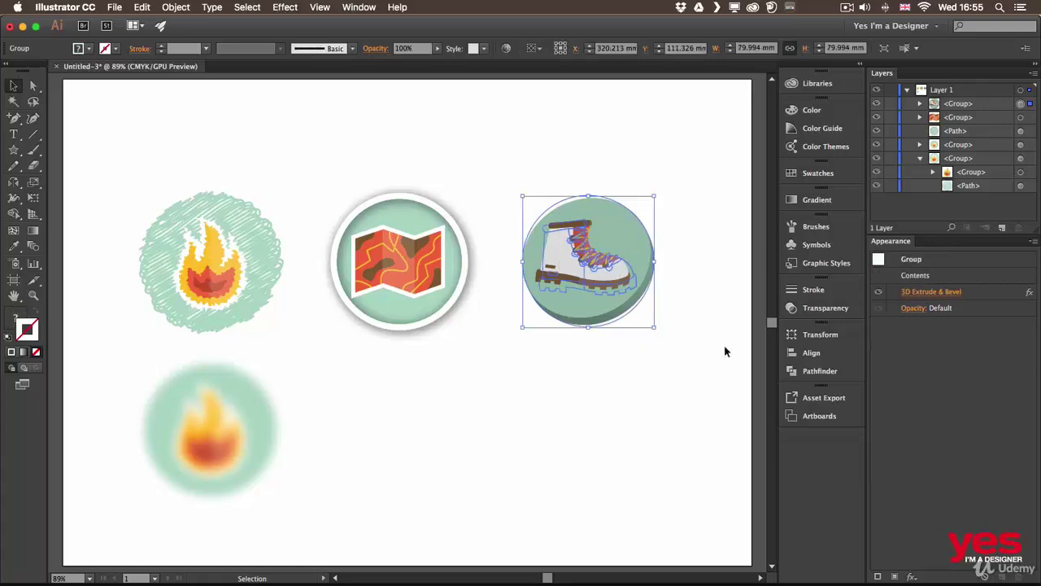
pyautogui.click(823, 263)
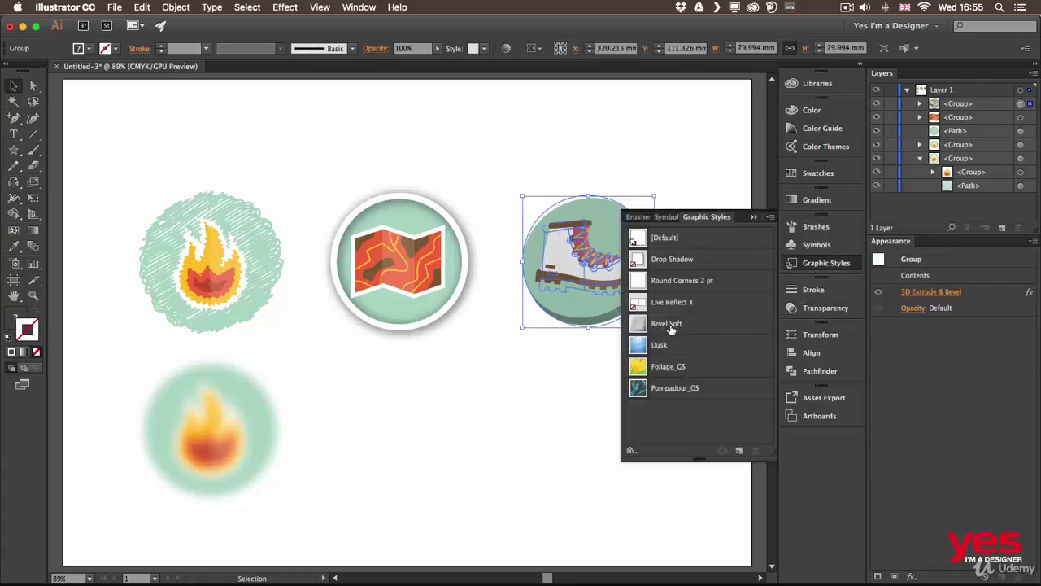
pyautogui.click(737, 451)
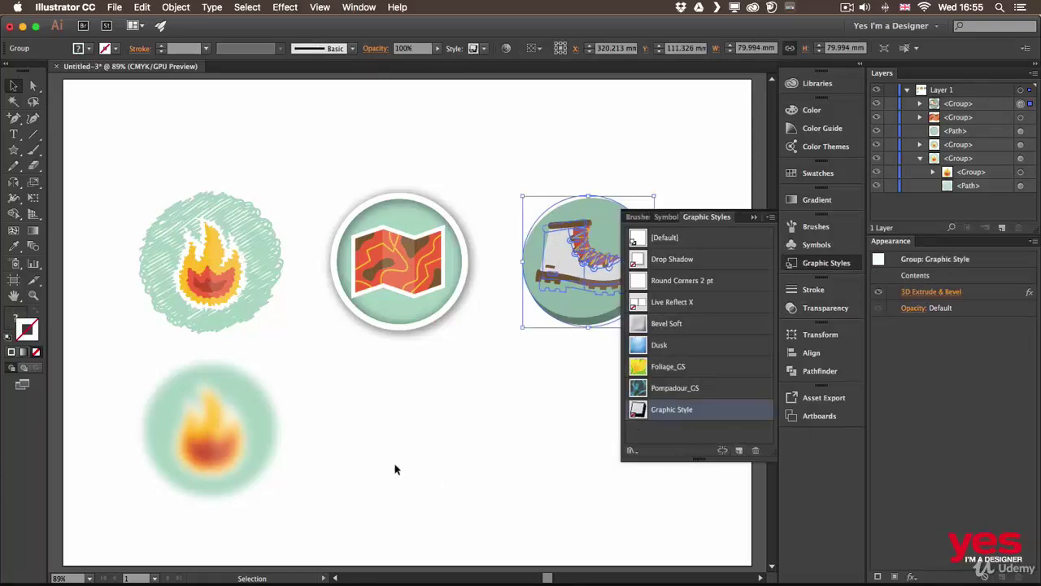
pyautogui.click(366, 381)
# Try the newly saved graphic style on the roughened flame group and undo it.
pyautogui.moveTo(413, 262); pyautogui.dragTo(450, 187)
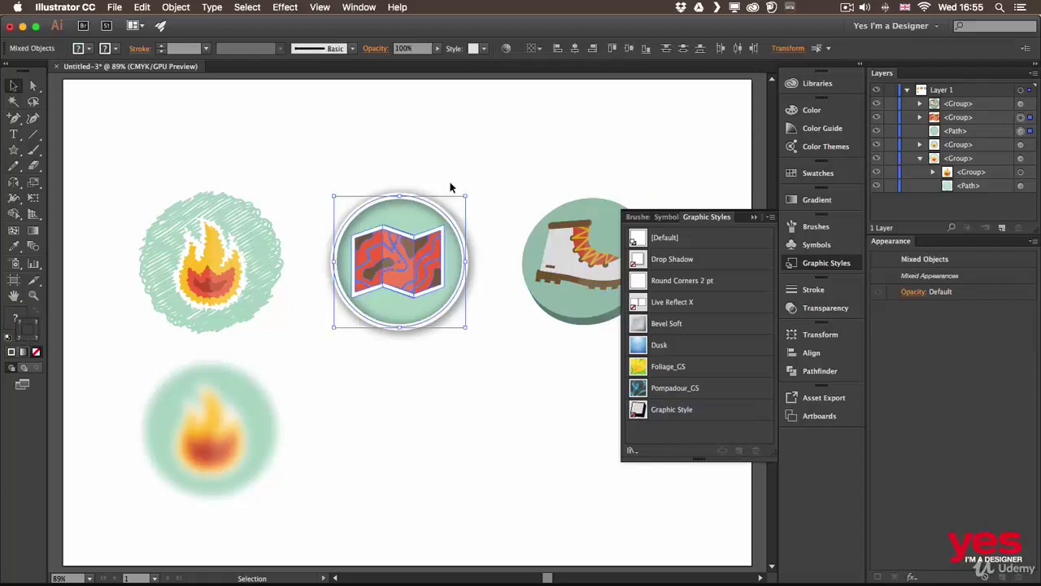
pyautogui.click(450, 188)
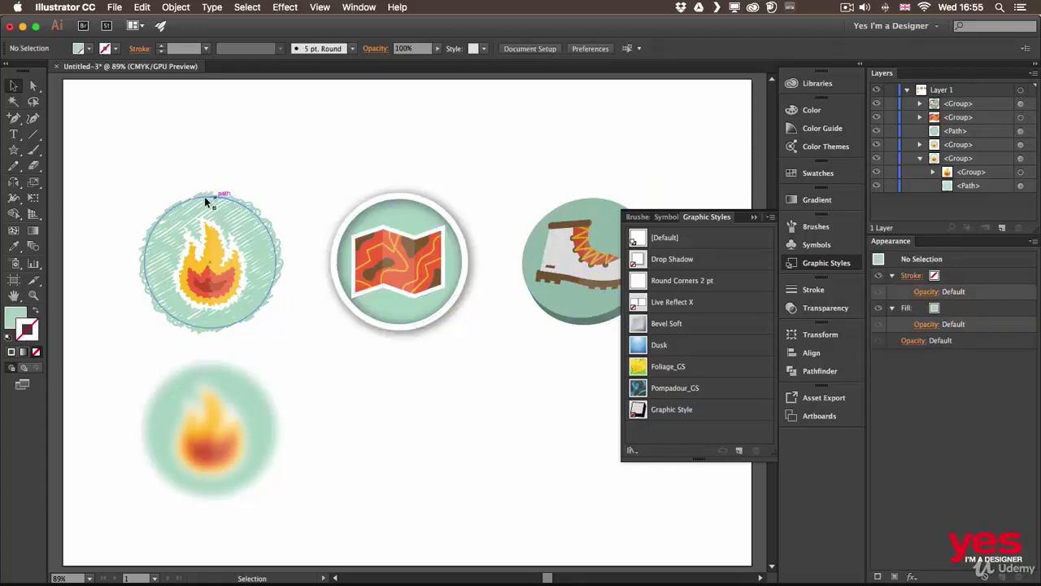
pyautogui.moveTo(173, 173); pyautogui.dragTo(262, 303)
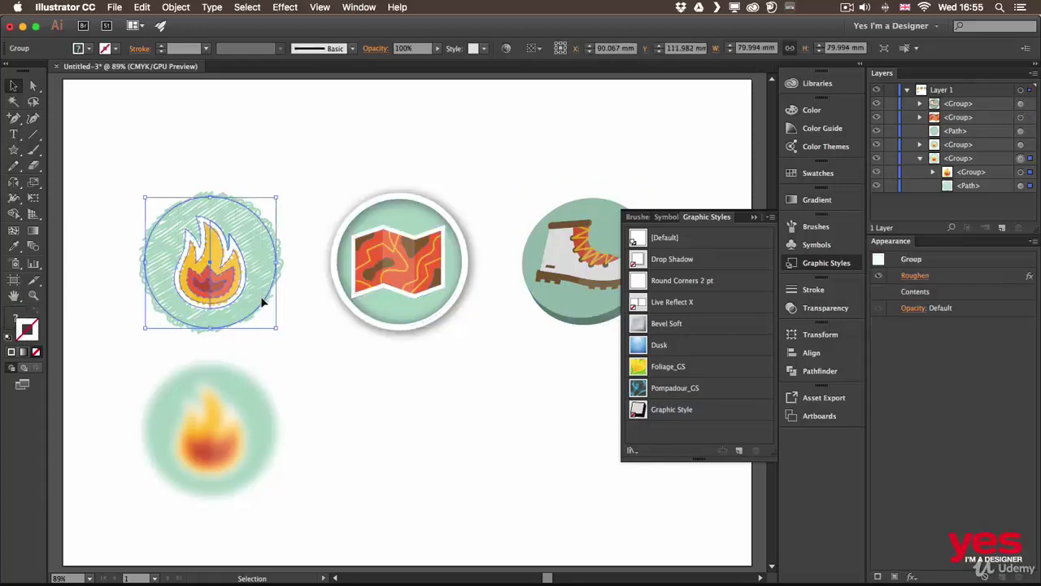
pyautogui.click(731, 411)
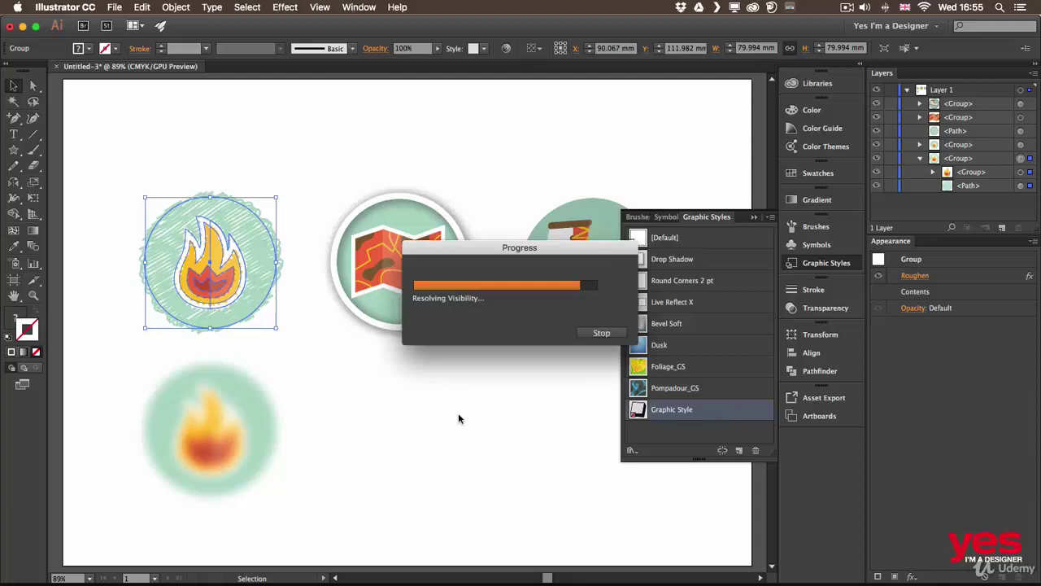
pyautogui.click(341, 422)
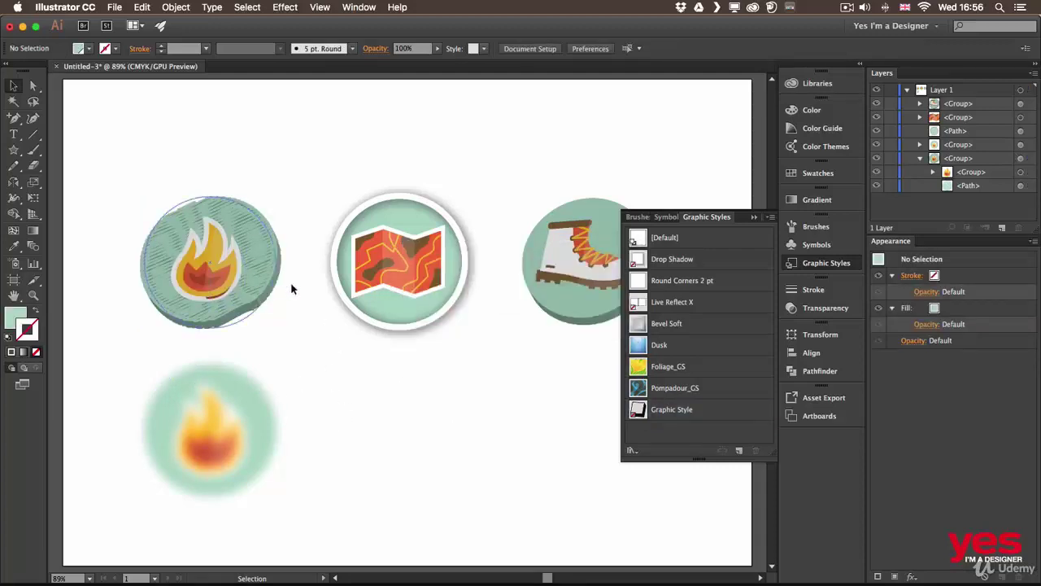
pyautogui.press('super+z')
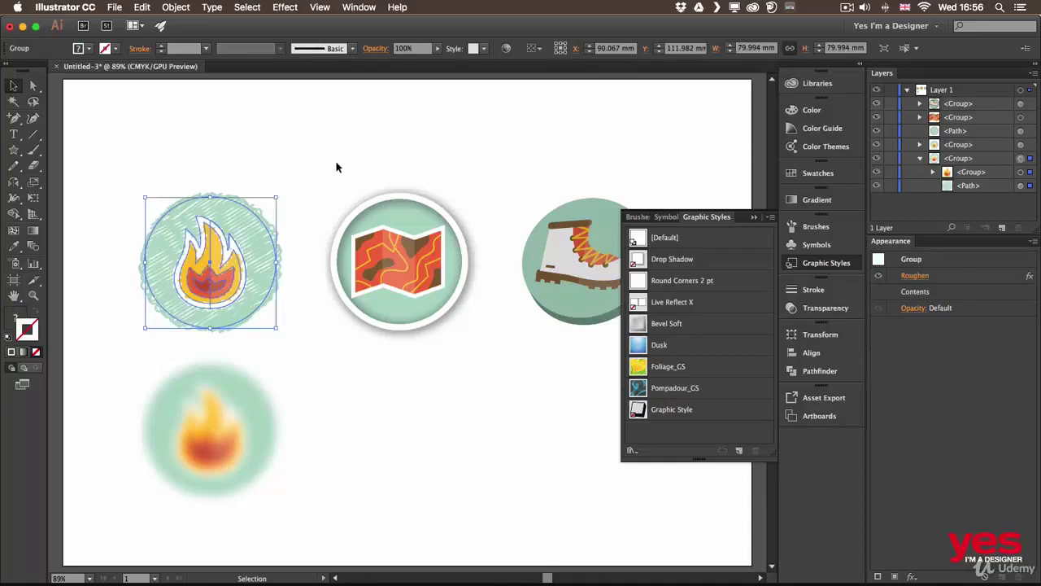
# Expand the appearance of the map icon's background circle with its drop-shadowed stroke, and deselect it.
pyautogui.click(489, 169)
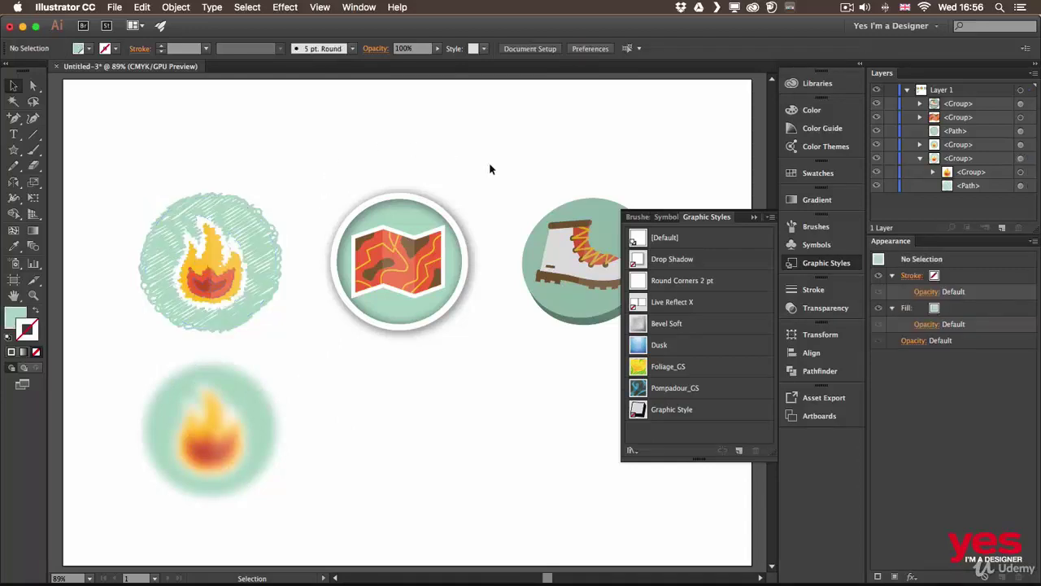
pyautogui.click(827, 262)
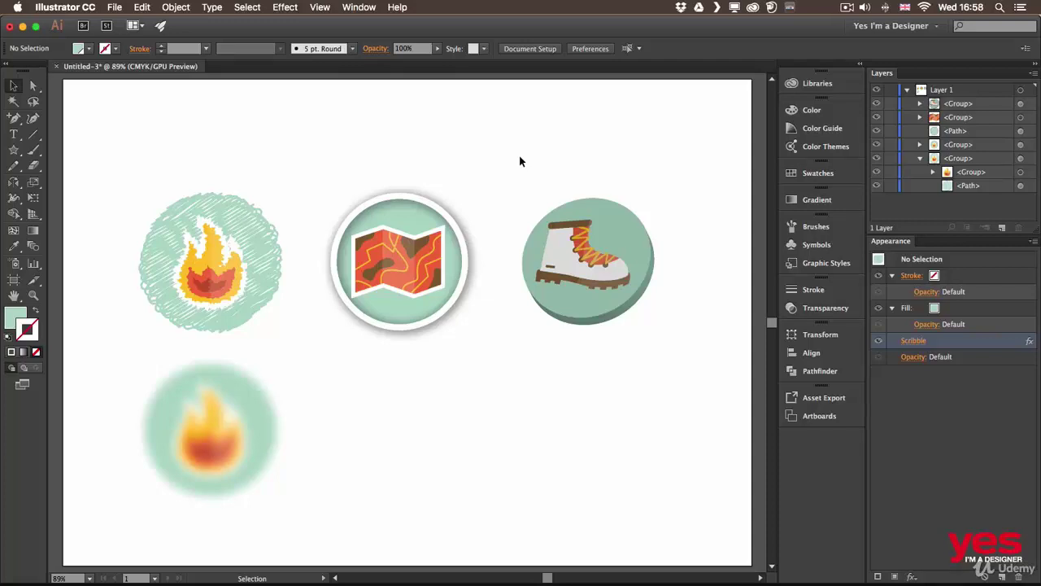
pyautogui.click(428, 213)
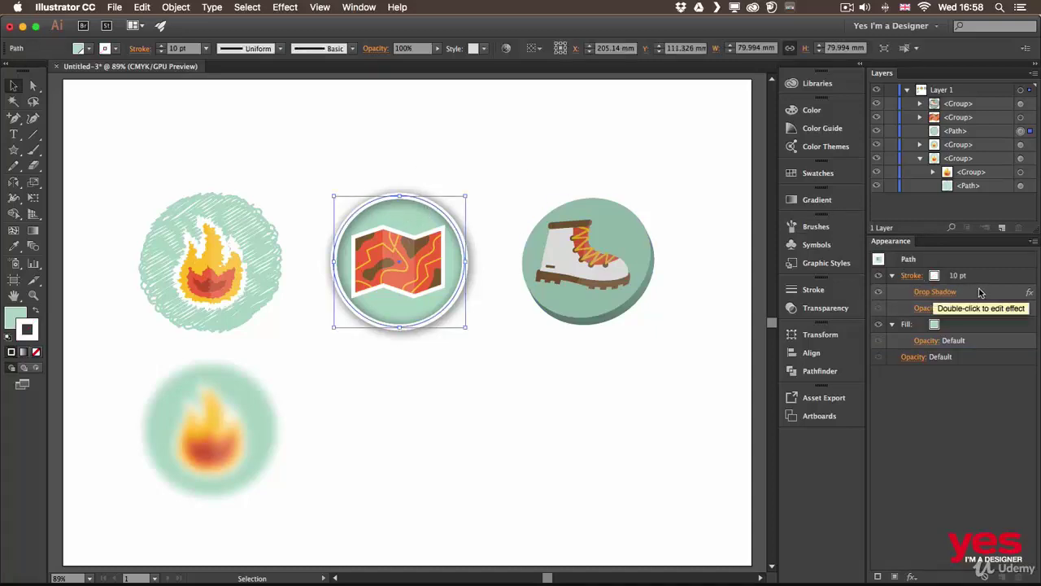
pyautogui.click(178, 7)
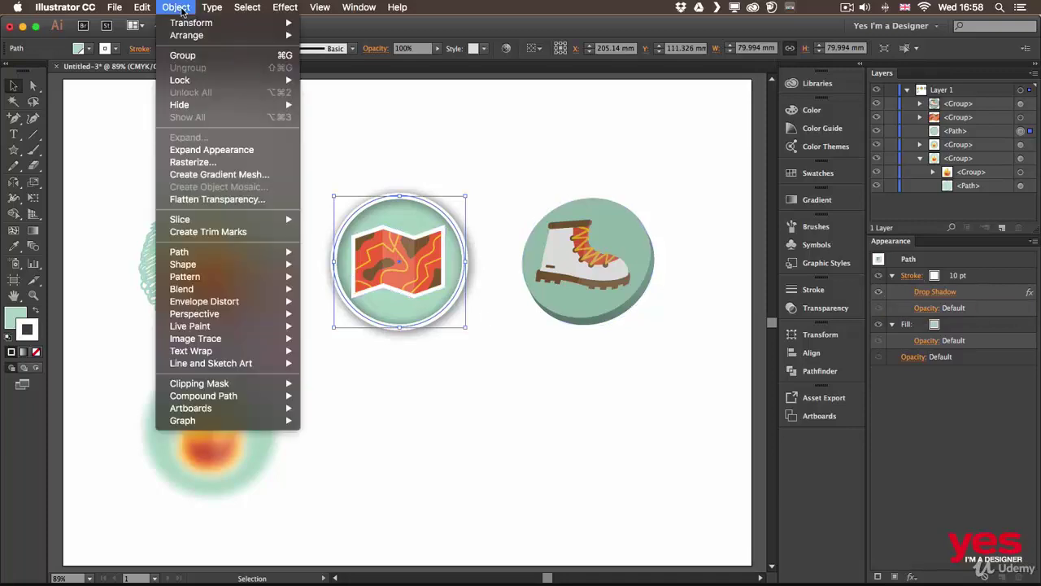
pyautogui.click(226, 150)
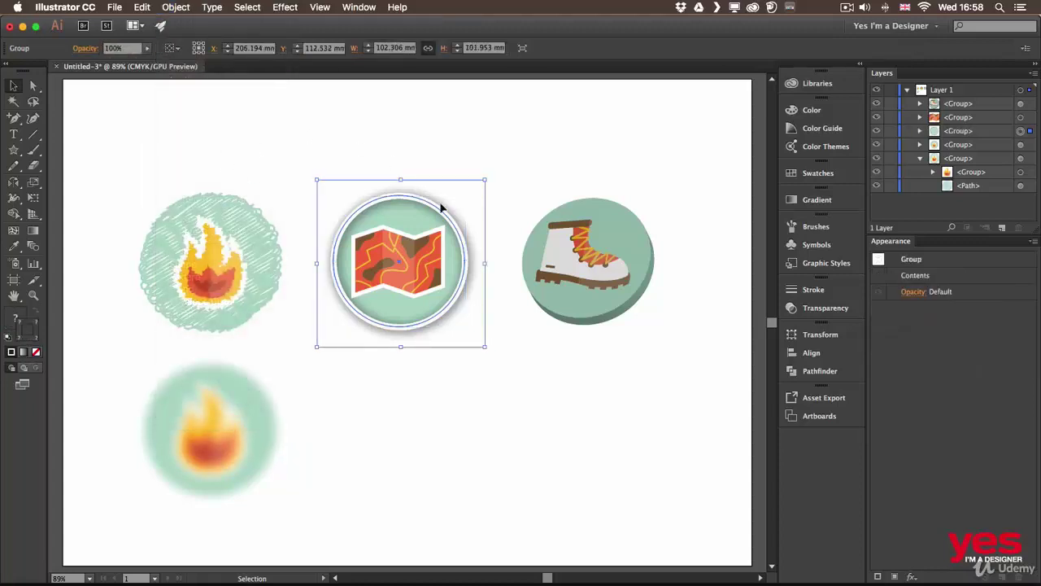
pyautogui.click(580, 168)
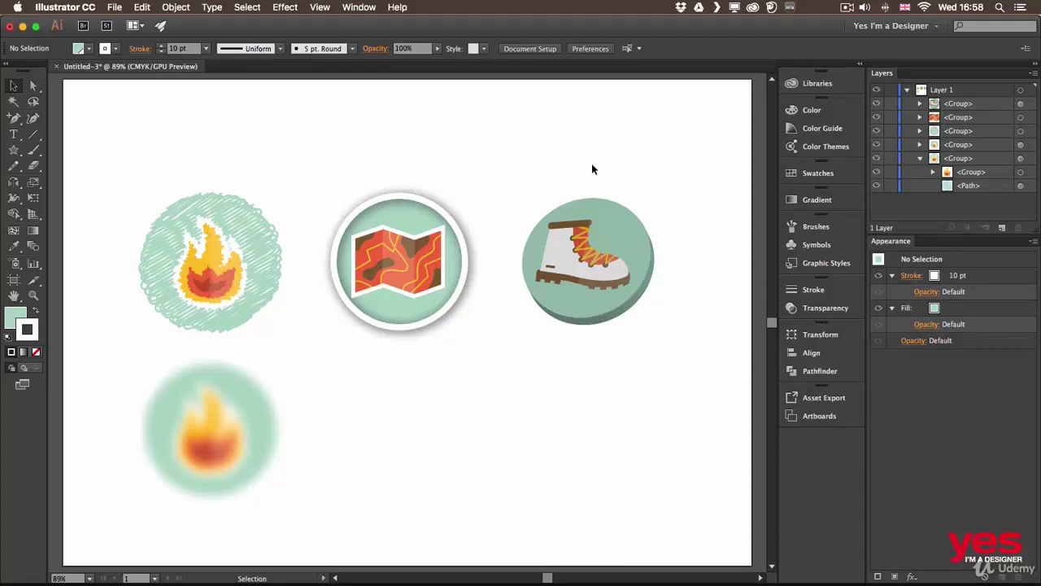
# Examine the expanded circle group's contents by toggling the visibility of its inner group, white stroke path and shadow image.
pyautogui.click(919, 132)
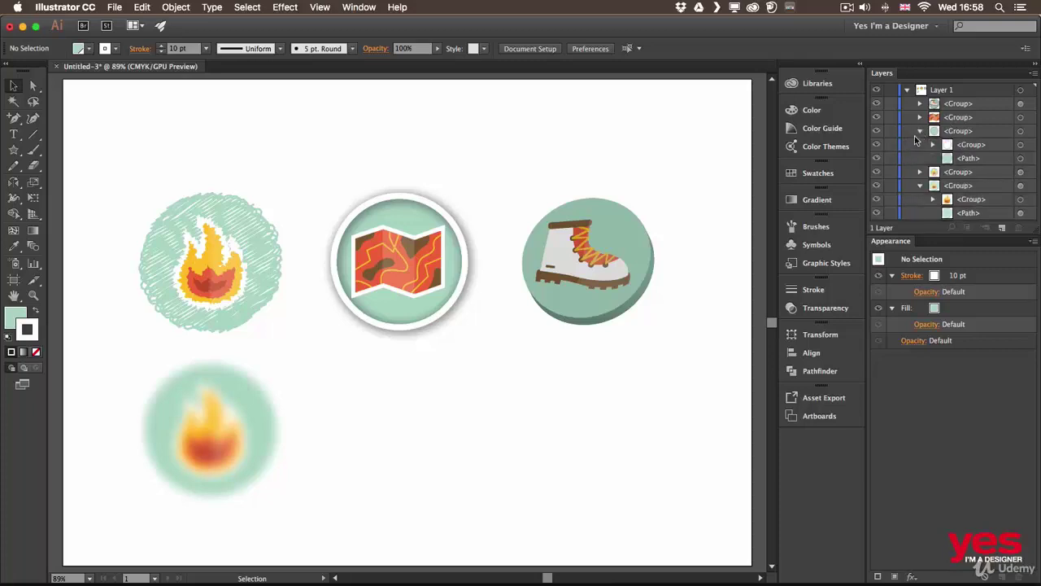
pyautogui.click(963, 147)
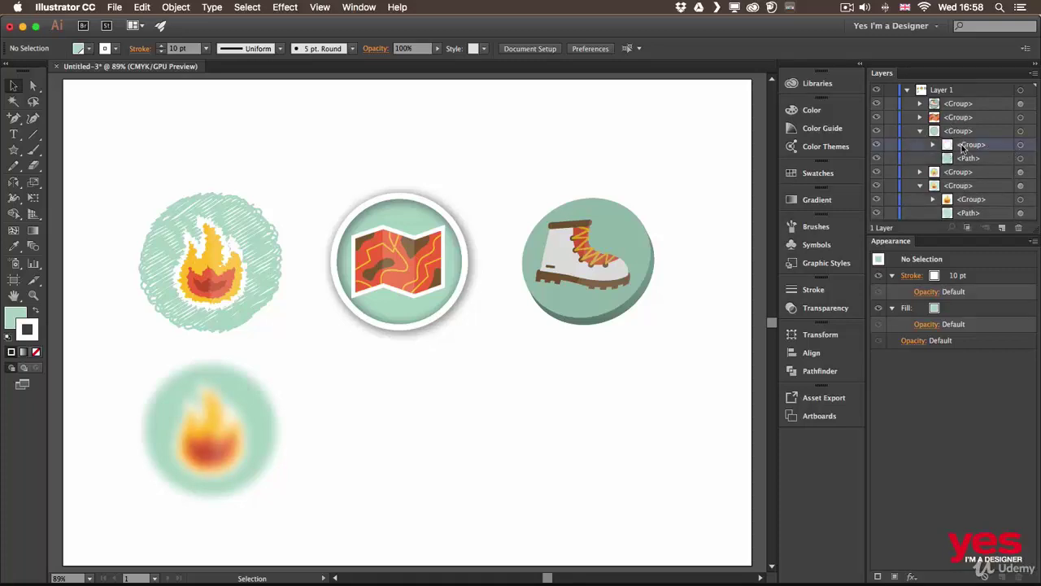
pyautogui.click(877, 145)
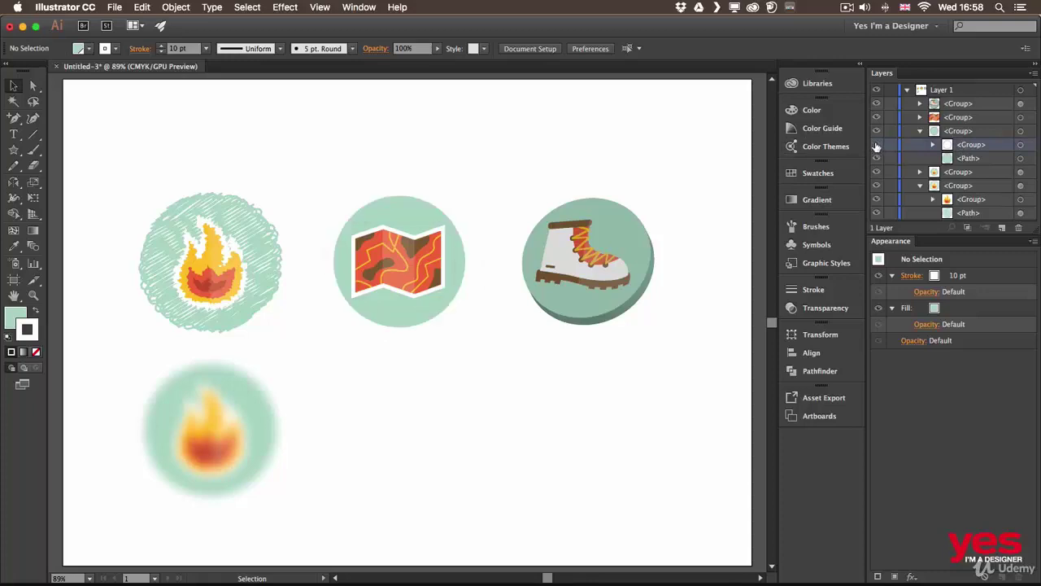
pyautogui.click(876, 145)
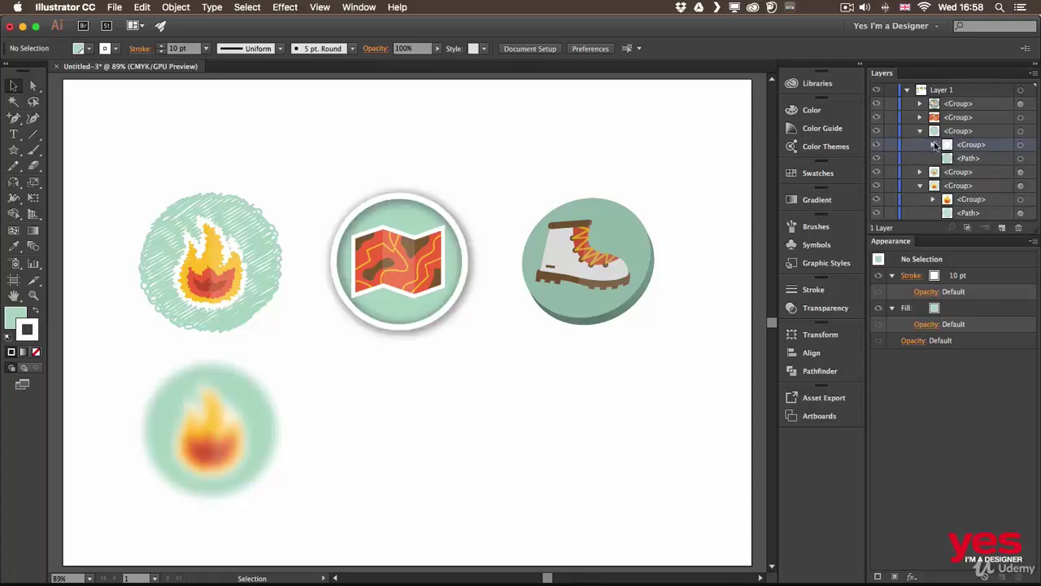
pyautogui.click(934, 144)
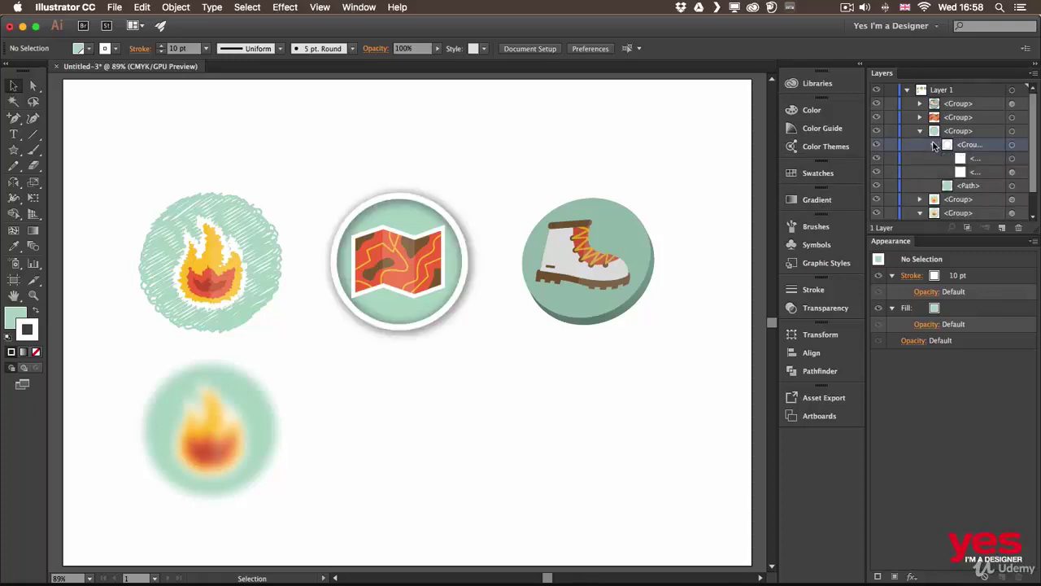
pyautogui.click(877, 159)
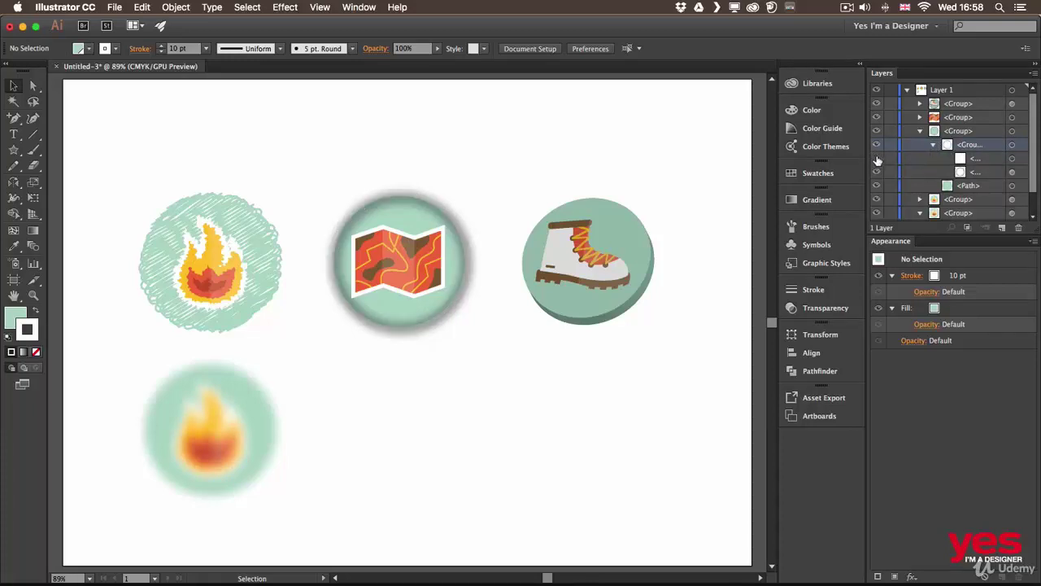
pyautogui.click(876, 159)
pyautogui.click(876, 173)
pyautogui.click(876, 173)
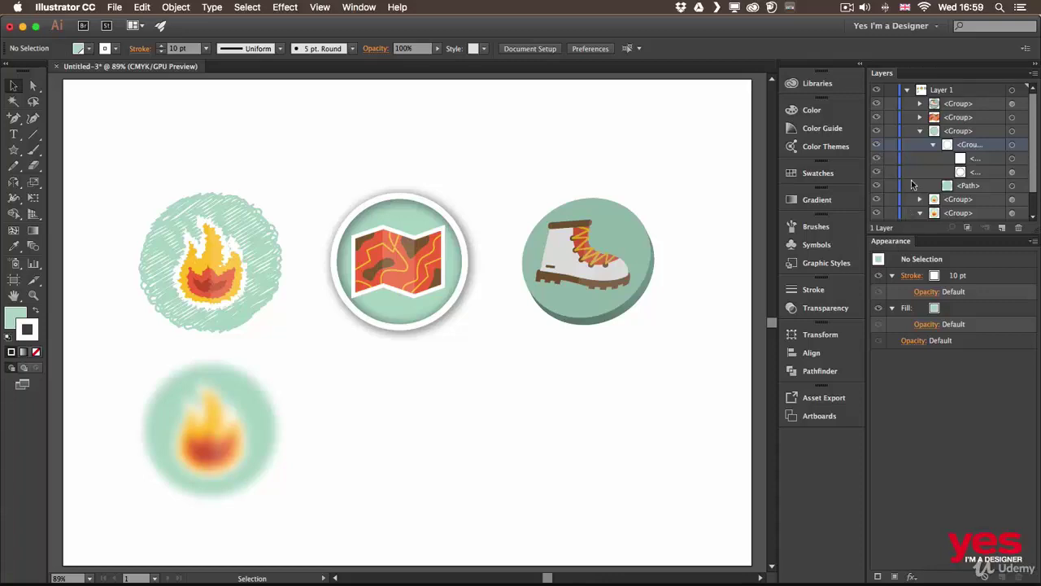
# Target the map circle's shadow image separately from the stroke, nudge it to about X 209 mm and Y 123 mm, and stretch it downward.
pyautogui.click(1011, 159)
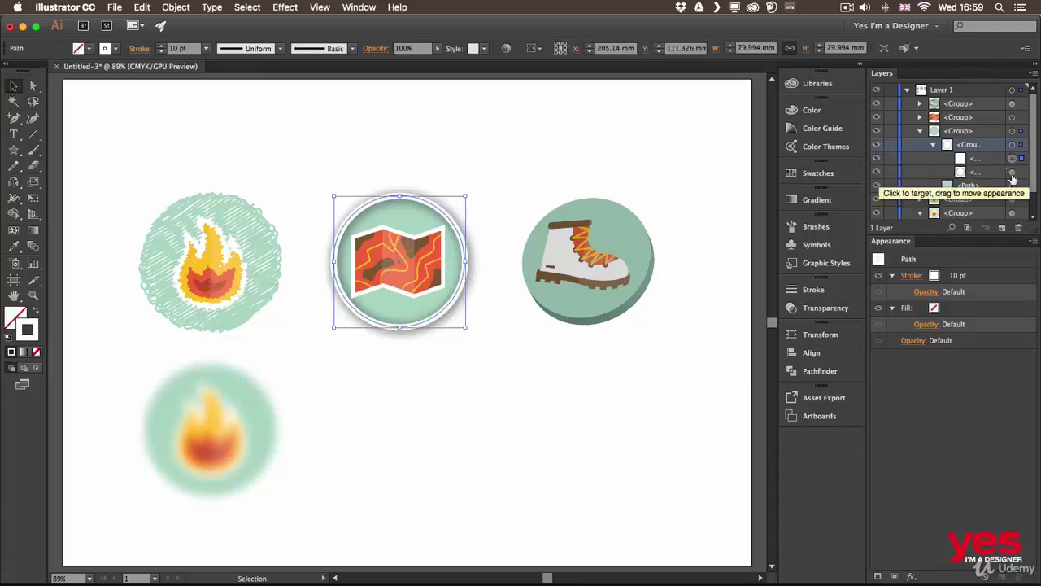
pyautogui.click(1012, 172)
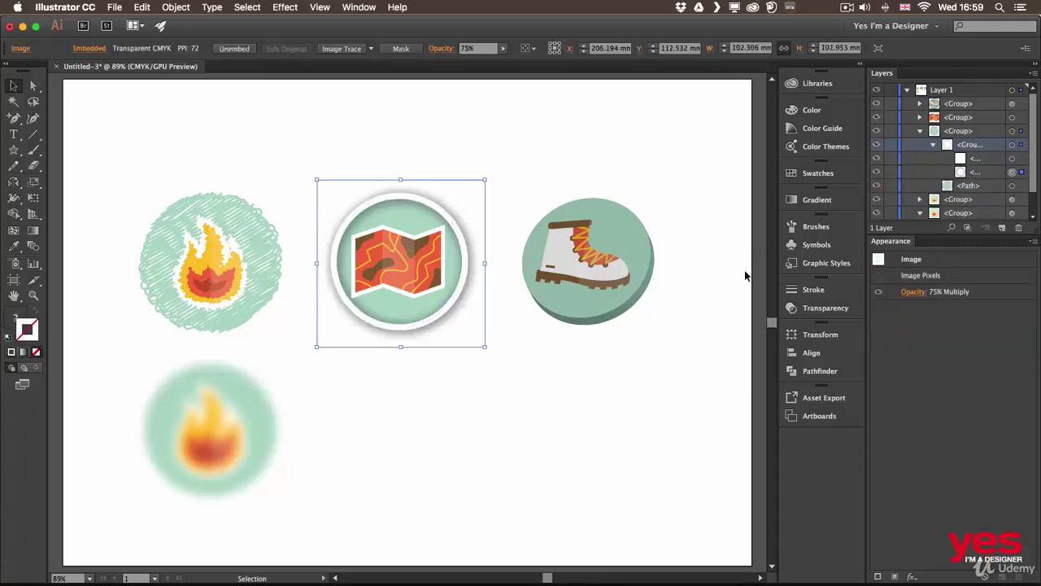
pyautogui.press('Right')
pyautogui.press('Right')
pyautogui.press('Right')
pyautogui.press('Right')
pyautogui.press('Down')
pyautogui.press('Down')
pyautogui.press('Down')
pyautogui.press('Down')
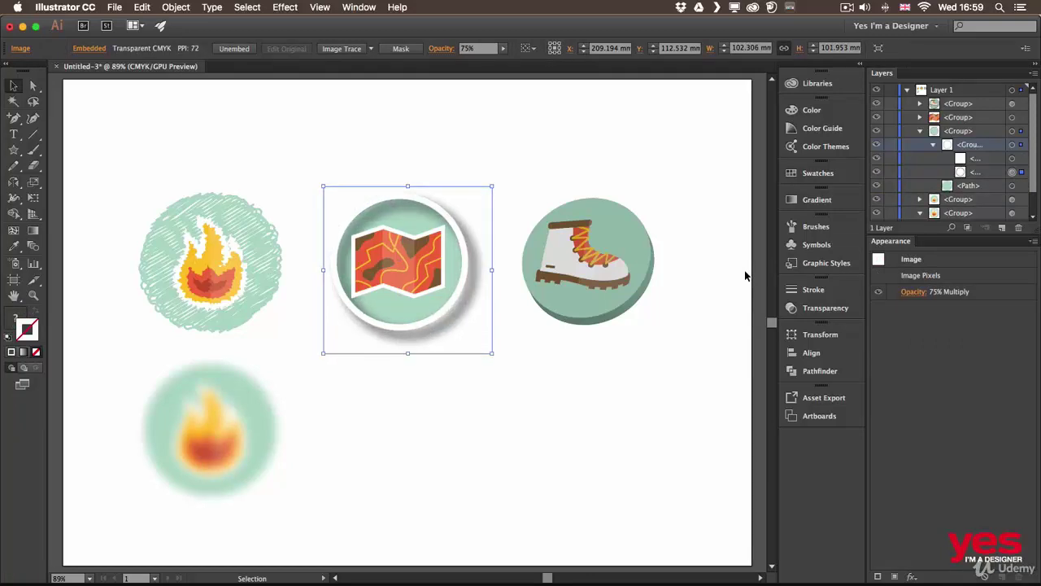
pyautogui.press('Left')
pyautogui.press('Left')
pyautogui.press('Down')
pyautogui.press('Down')
pyautogui.press('Down')
pyautogui.press('Down')
pyautogui.press('Left')
pyautogui.press('Left')
pyautogui.press('Left')
pyautogui.press('Left')
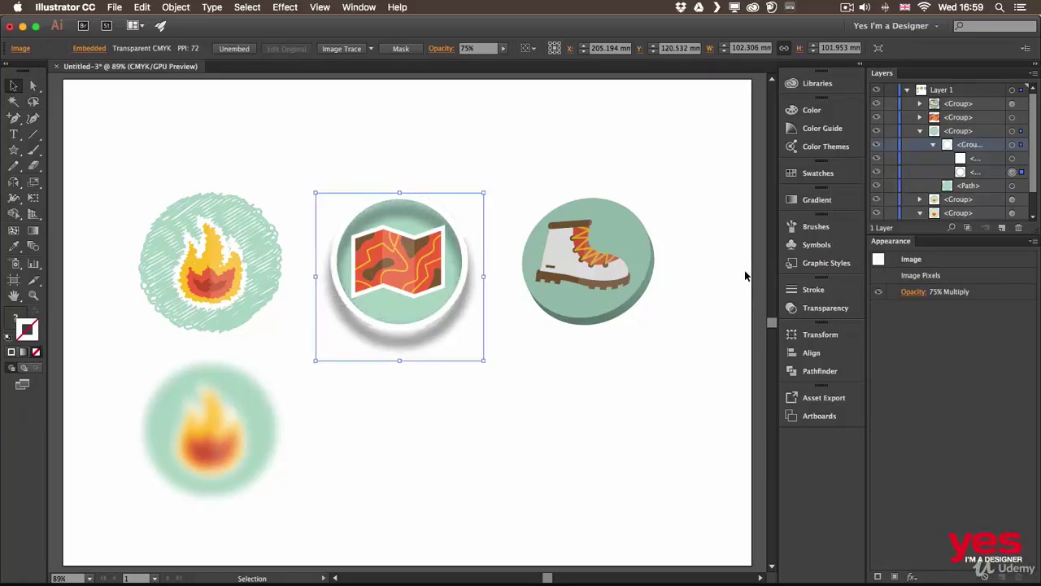
pyautogui.press('Down')
pyautogui.press('Down')
pyautogui.press('Down')
pyautogui.press('Down')
pyautogui.press('Up')
pyautogui.press('Up')
pyautogui.press('Up')
pyautogui.press('Up')
pyautogui.press('Up')
pyautogui.press('Right')
pyautogui.press('Right')
pyautogui.press('Right')
pyautogui.press('Right')
pyautogui.press('Right')
pyautogui.press('Right')
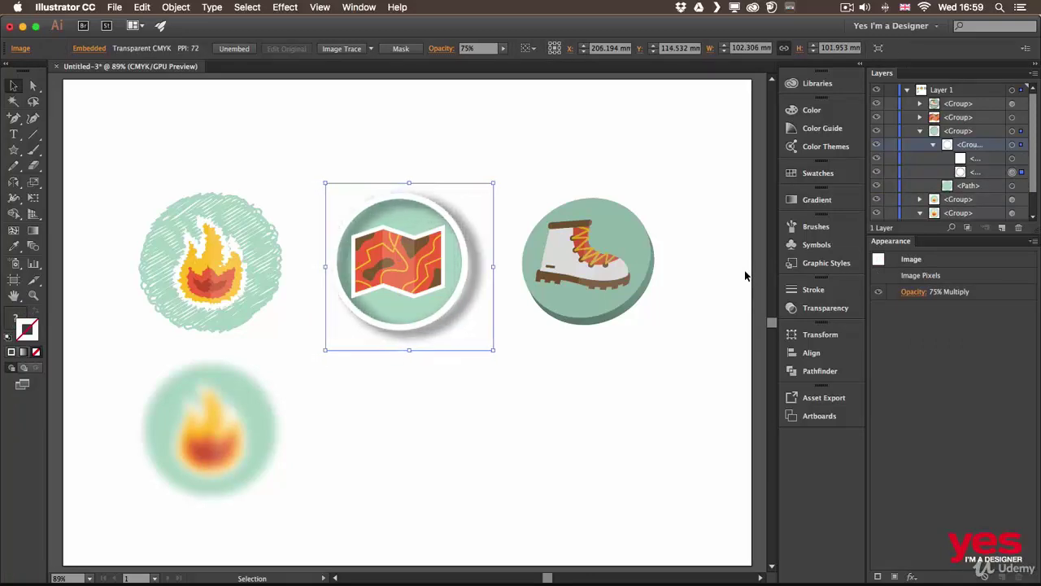
pyautogui.press('Down')
pyautogui.press('Down')
pyautogui.press('Down')
pyautogui.press('Down')
pyautogui.press('Down')
pyautogui.press('Down')
pyautogui.press('Down')
pyautogui.press('Left')
pyautogui.press('Left')
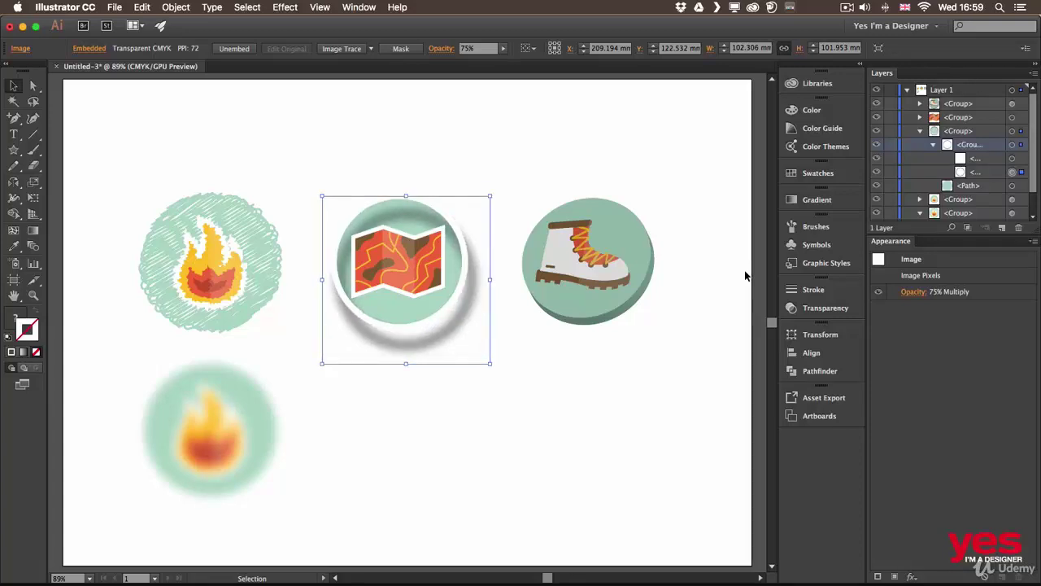
pyautogui.click(541, 376)
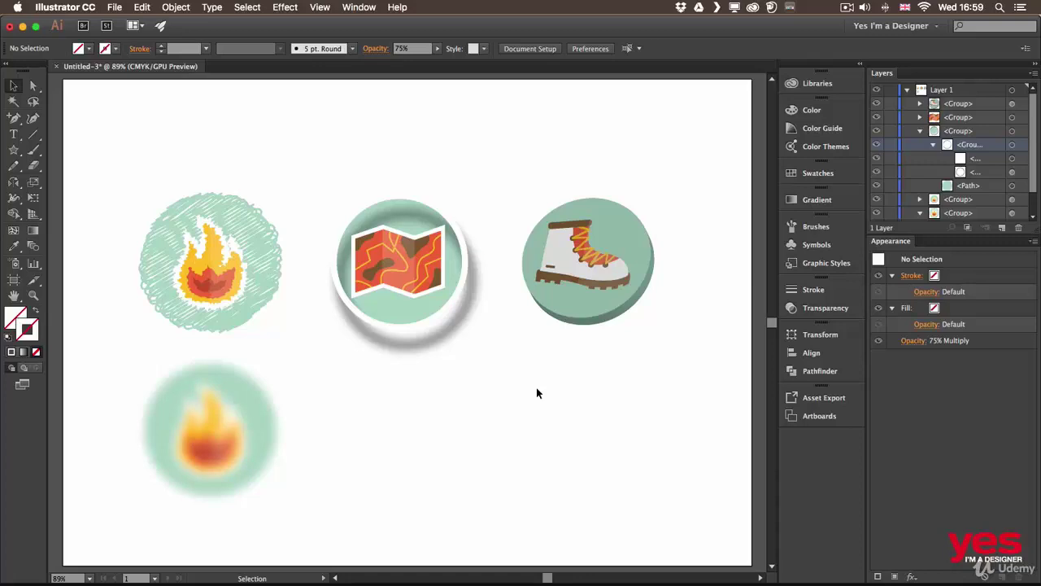
pyautogui.click(1012, 171)
pyautogui.moveTo(405, 364); pyautogui.dragTo(403, 384)
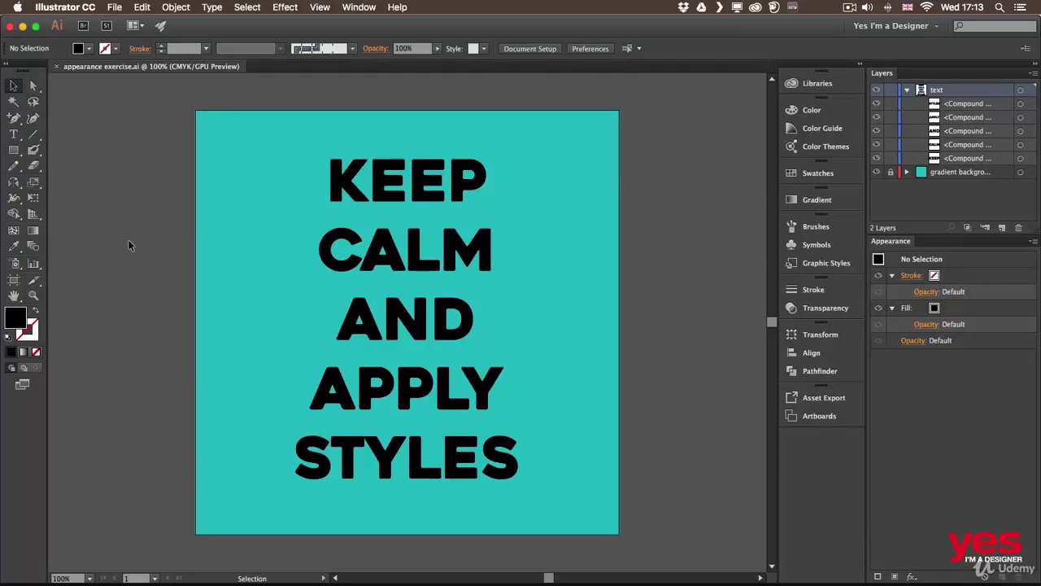
# Inspect the separate compound paths of the poster words, isolating APPLY and leaving isolation mode, and browse the available effects.
pyautogui.click(420, 192)
pyautogui.click(450, 257)
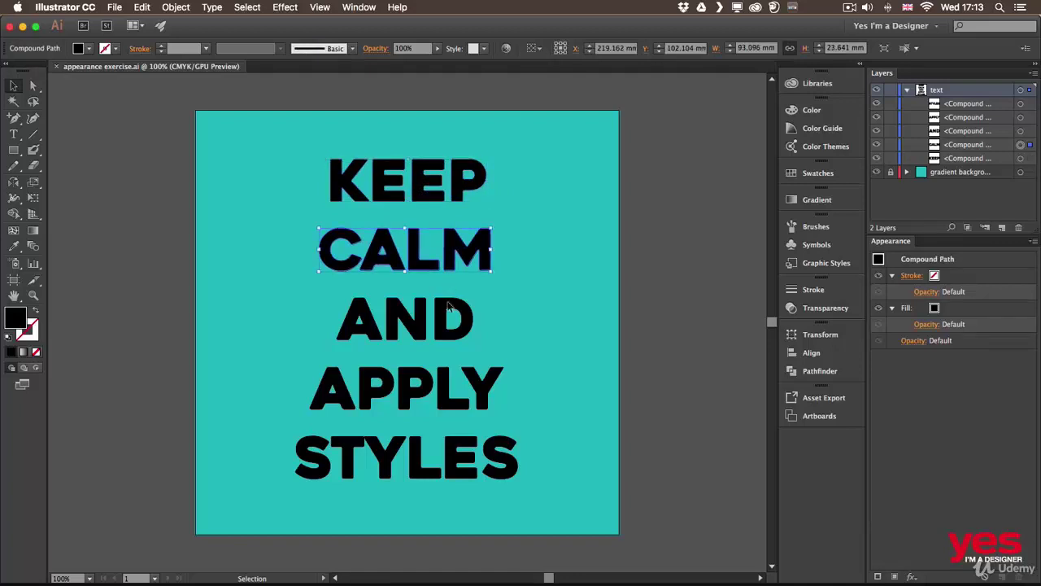
pyautogui.doubleClick(443, 392)
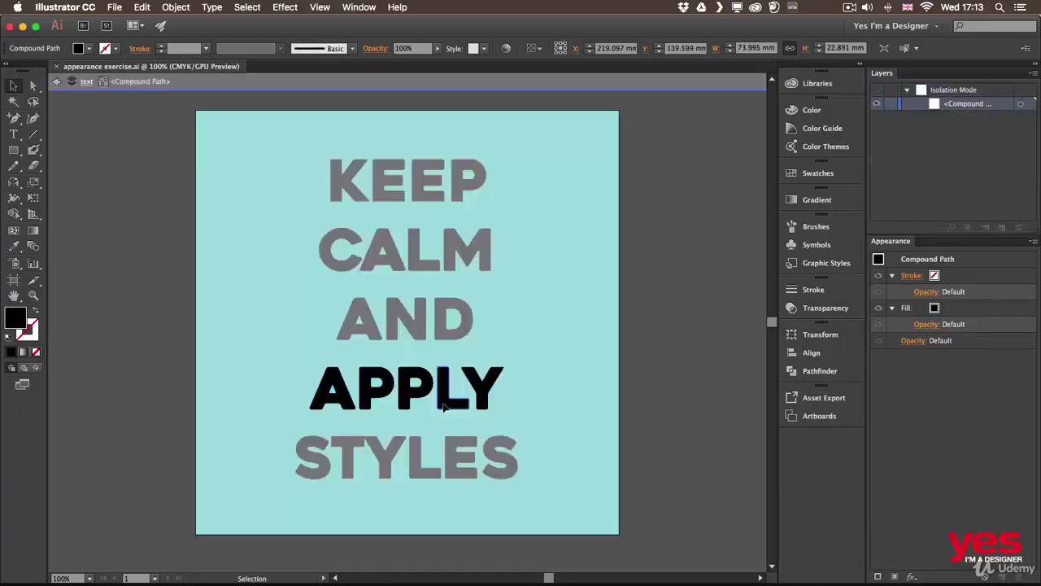
pyautogui.doubleClick(530, 347)
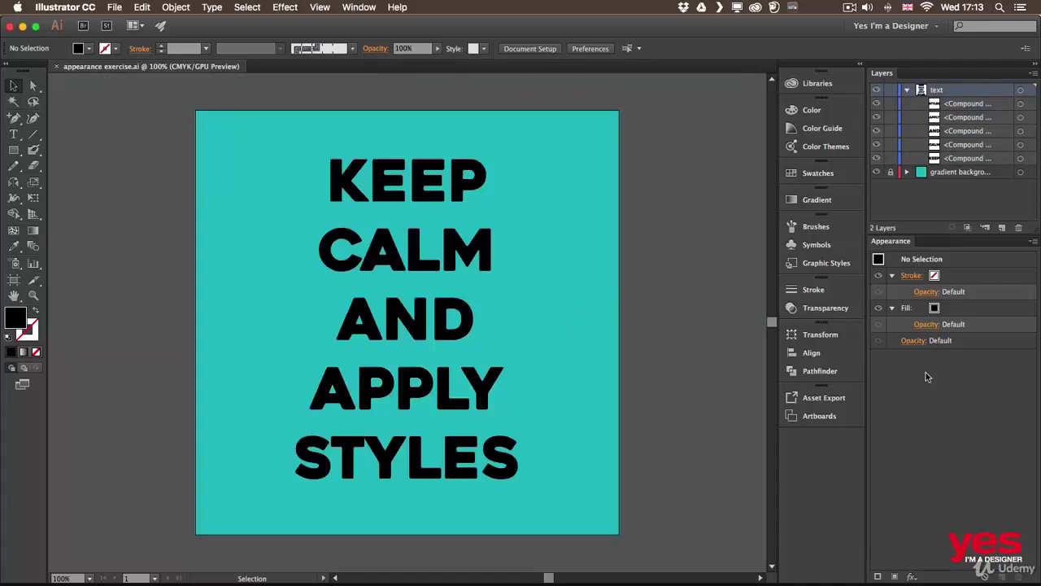
pyautogui.click(291, 8)
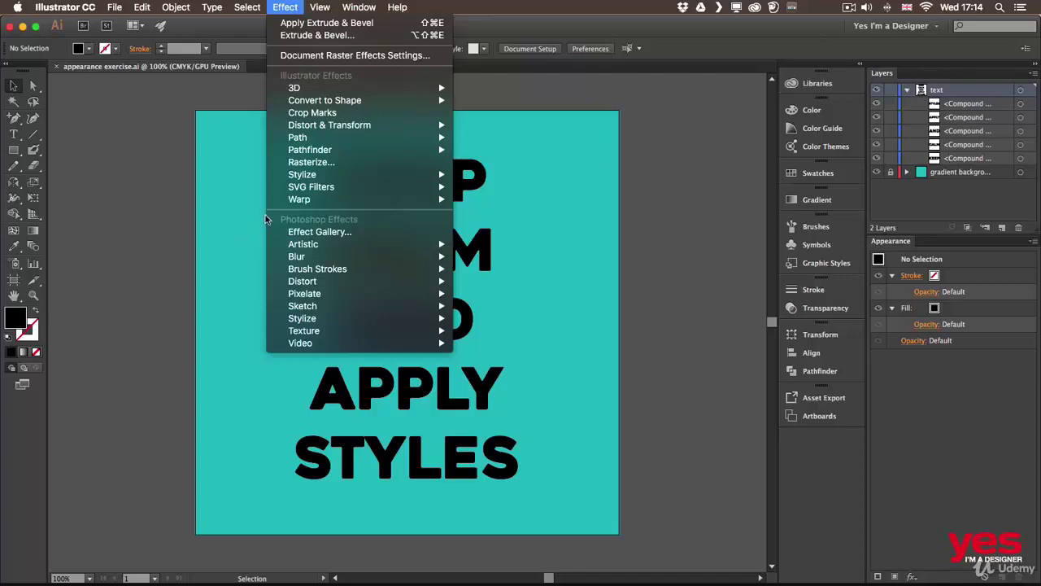
pyautogui.click(548, 187)
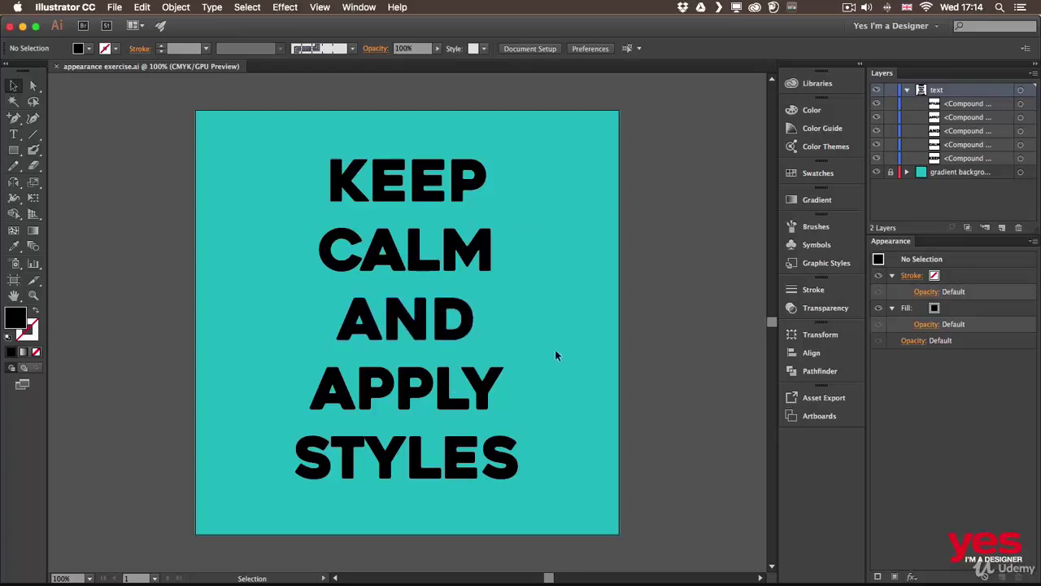
# Unlock the gradient background layer and give its square a Radial gradient fill.
pyautogui.click(890, 173)
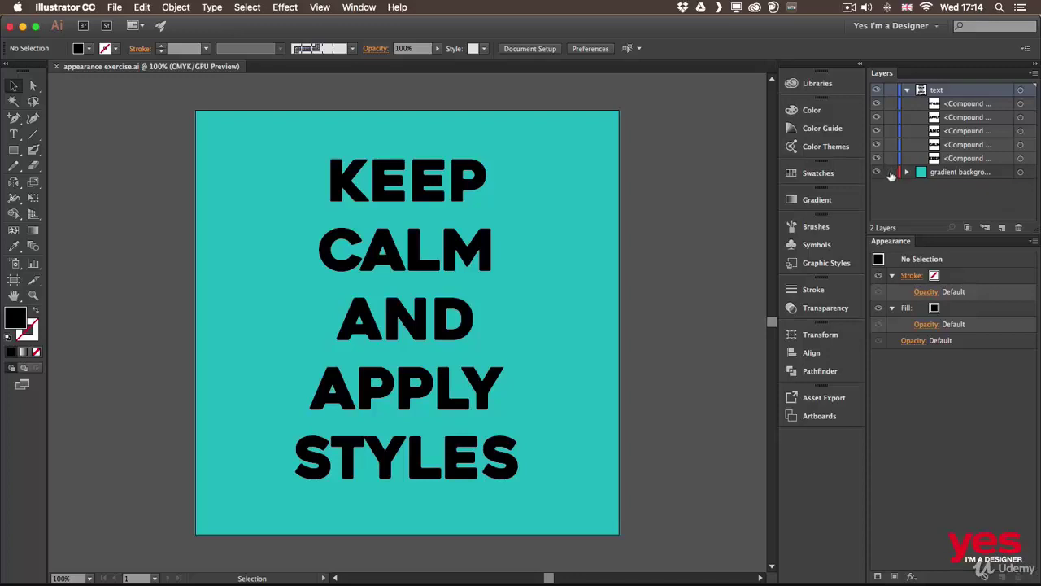
pyautogui.click(563, 222)
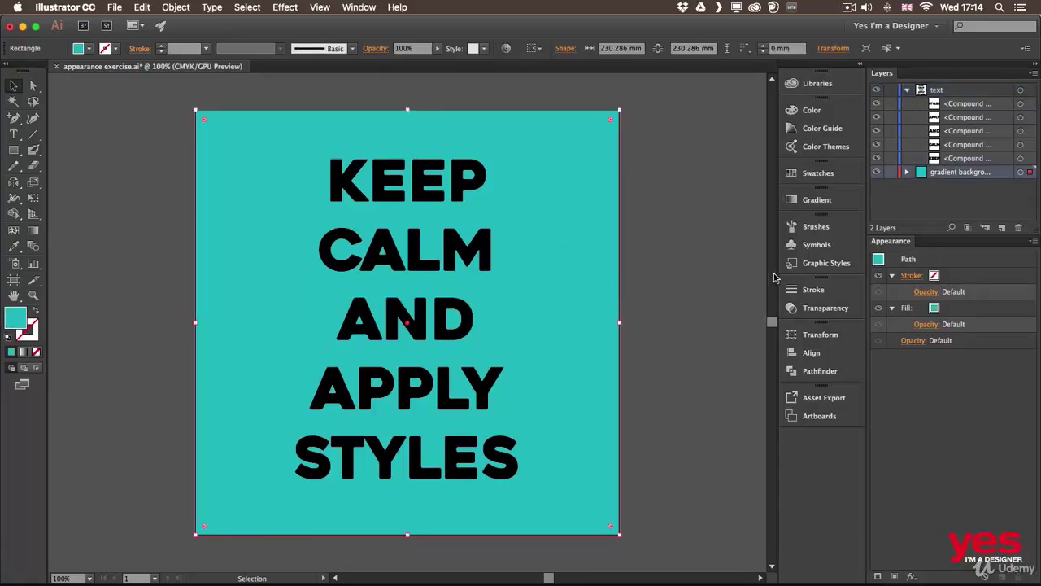
pyautogui.click(810, 203)
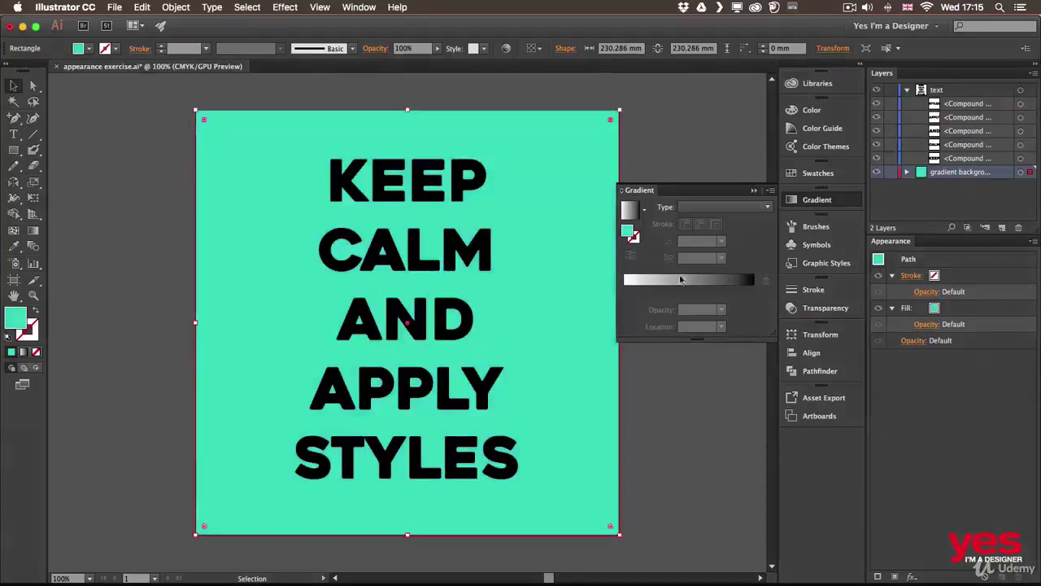
pyautogui.click(681, 279)
pyautogui.click(724, 206)
pyautogui.click(696, 234)
# Recolour the background's radial gradient with the cyan swatch.
pyautogui.doubleClick(624, 291)
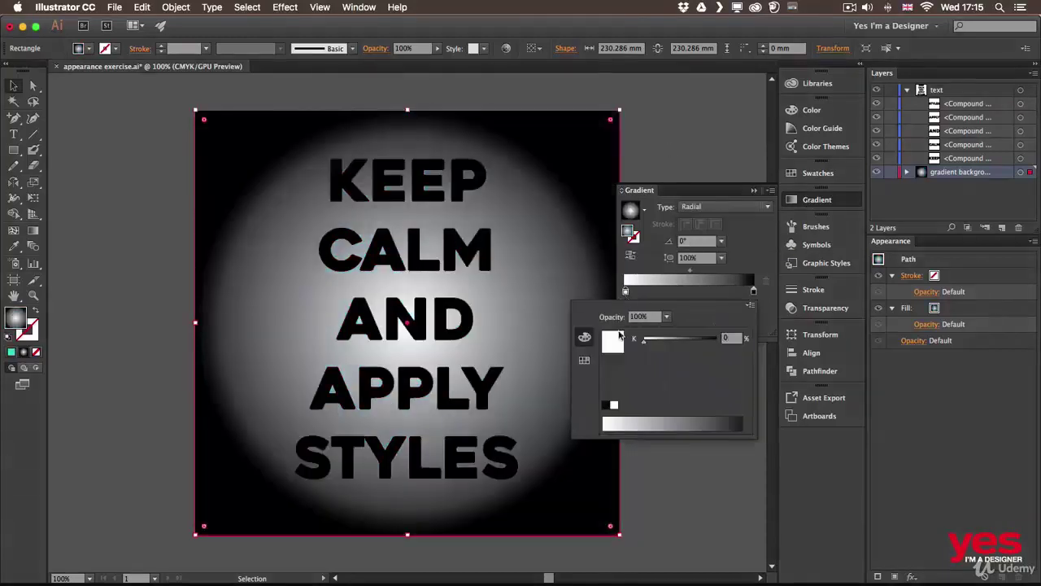
pyautogui.click(585, 360)
pyautogui.click(648, 332)
pyautogui.doubleClick(625, 292)
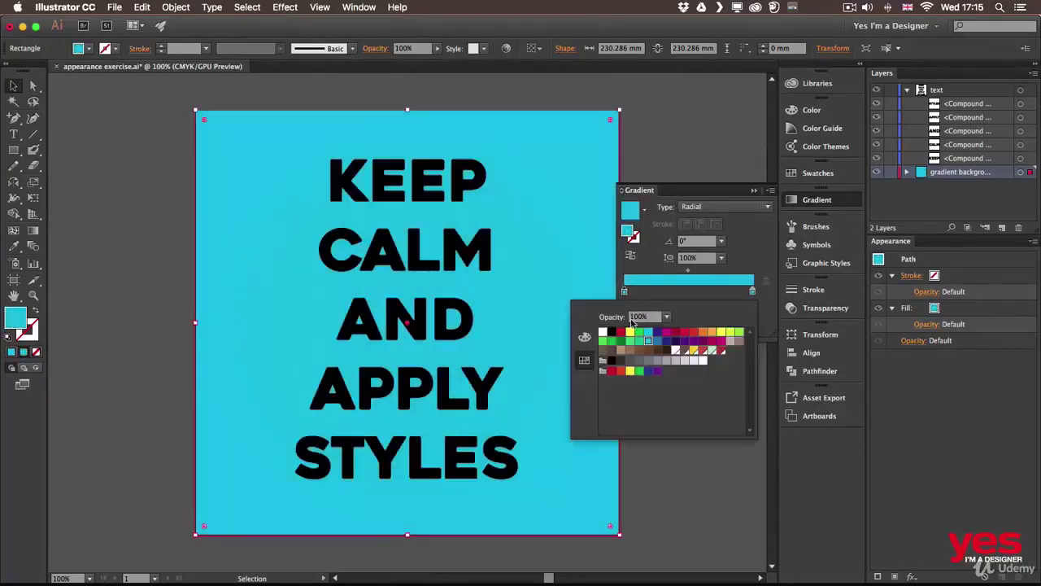
# Adjust the gradient to run from a pale centre to cyan edges with its midpoint shifted inward, and relock the background layer.
pyautogui.click(584, 337)
pyautogui.moveTo(696, 345); pyautogui.dragTo(643, 356)
pyautogui.click(771, 263)
pyautogui.doubleClick(625, 291)
pyautogui.moveTo(643, 373); pyautogui.dragTo(656, 373)
pyautogui.moveTo(688, 271); pyautogui.dragTo(667, 276)
pyautogui.click(754, 190)
pyautogui.click(891, 171)
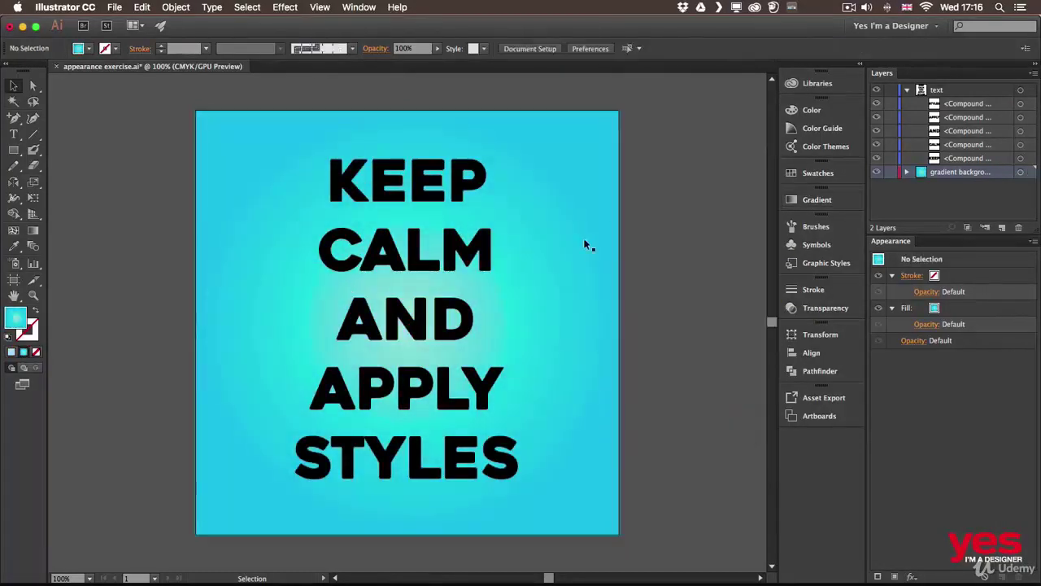
# Fill the word KEEP with white and keep it selected.
pyautogui.click(457, 187)
pyautogui.click(89, 49)
pyautogui.click(31, 69)
pyautogui.click(443, 321)
pyautogui.click(461, 196)
# Apply a Multiply Drop Shadow to KEEP with preview on and a 1 mm X offset, adjusting the blur, Y offset and opacity.
pyautogui.click(285, 8)
pyautogui.moveTo(302, 175)
pyautogui.click(492, 175)
pyautogui.click(96, 314)
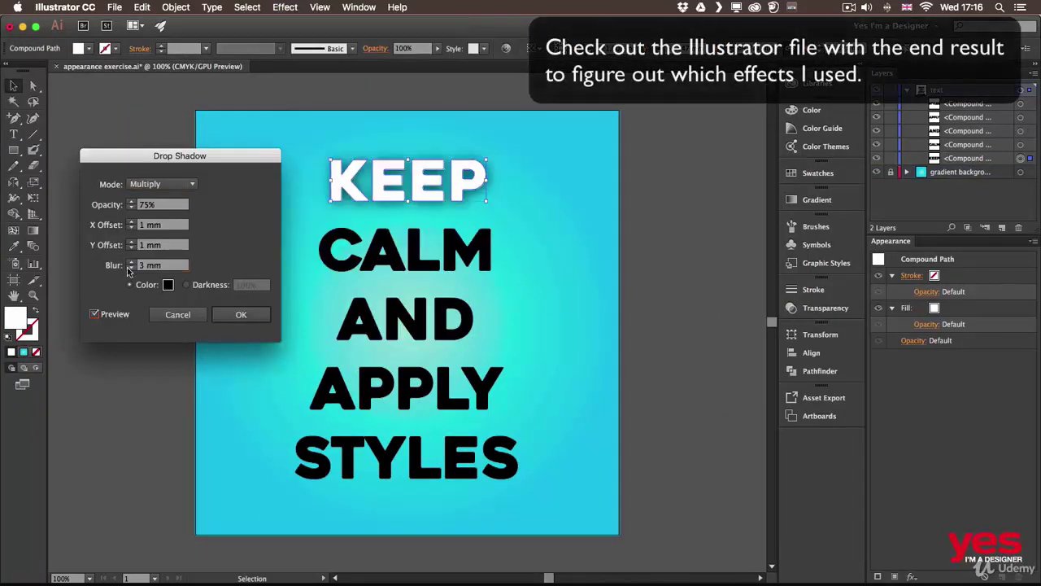
pyautogui.click(129, 268)
pyautogui.click(130, 246)
pyautogui.click(129, 207)
pyautogui.click(241, 314)
pyautogui.click(640, 196)
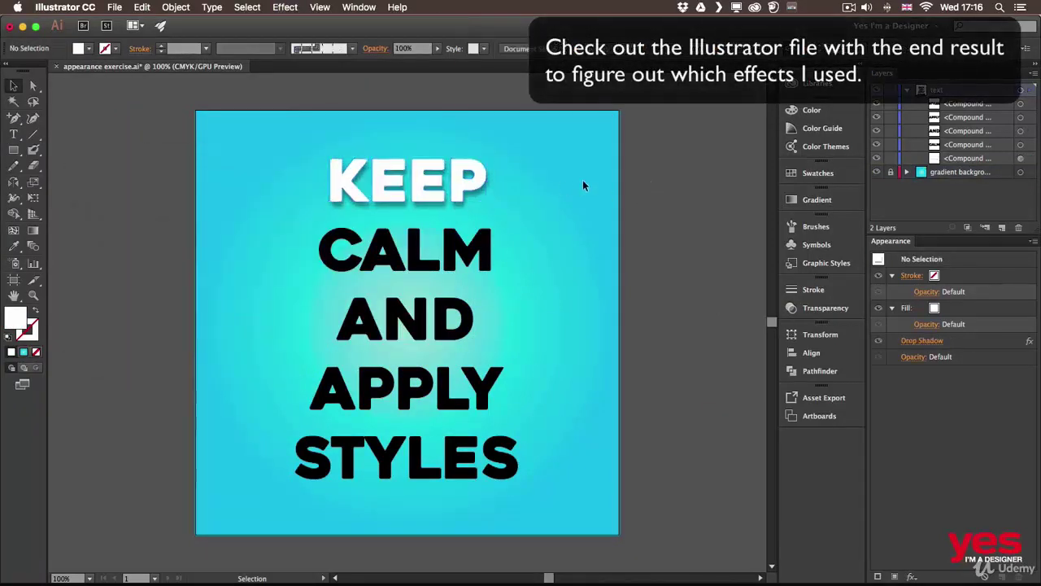
# Save KEEP's drop shadow appearance as a new graphic style and apply that style to the word CALM.
pyautogui.click(458, 189)
pyautogui.click(827, 263)
pyautogui.click(739, 450)
pyautogui.click(468, 255)
pyautogui.click(675, 431)
# Scale the word AND down proportionally about its centre, and select the word STYLES.
pyautogui.click(458, 321)
pyautogui.moveTo(474, 298); pyautogui.dragTo(449, 305)
pyautogui.click(458, 450)
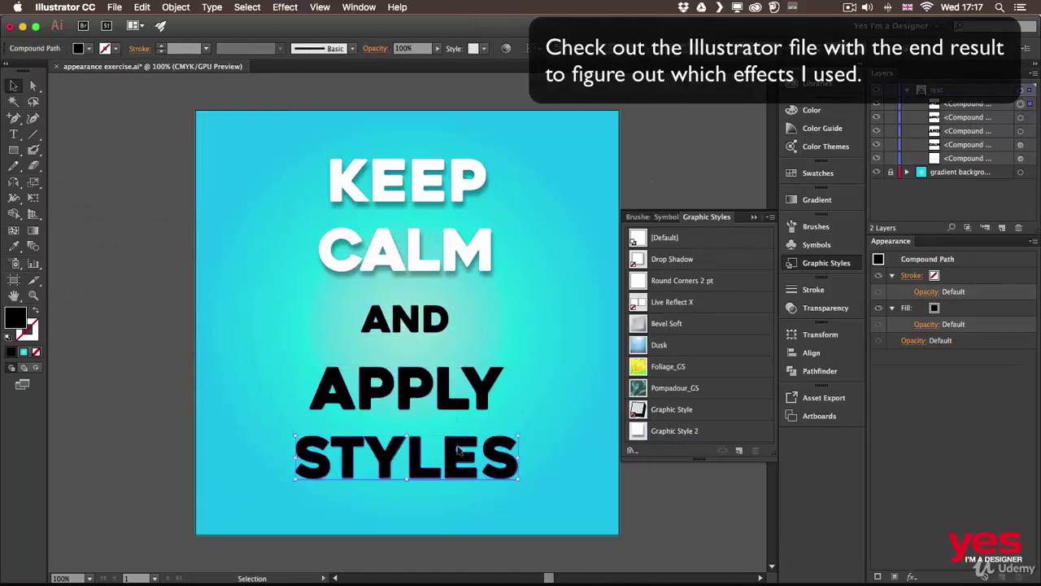
# Move the words APPLY and STYLES up closer to AND, and fill AND with white.
pyautogui.keyDown('shift'); pyautogui.click(456, 391); pyautogui.keyUp('shift')
pyautogui.moveTo(456, 391); pyautogui.dragTo(456, 377)
pyautogui.click(441, 322)
pyautogui.click(89, 48)
pyautogui.click(27, 71)
# Select the words APPLY and STYLES together and fill them with yellow.
pyautogui.moveTo(321, 329); pyautogui.dragTo(452, 439)
pyautogui.click(89, 48)
pyautogui.click(46, 71)
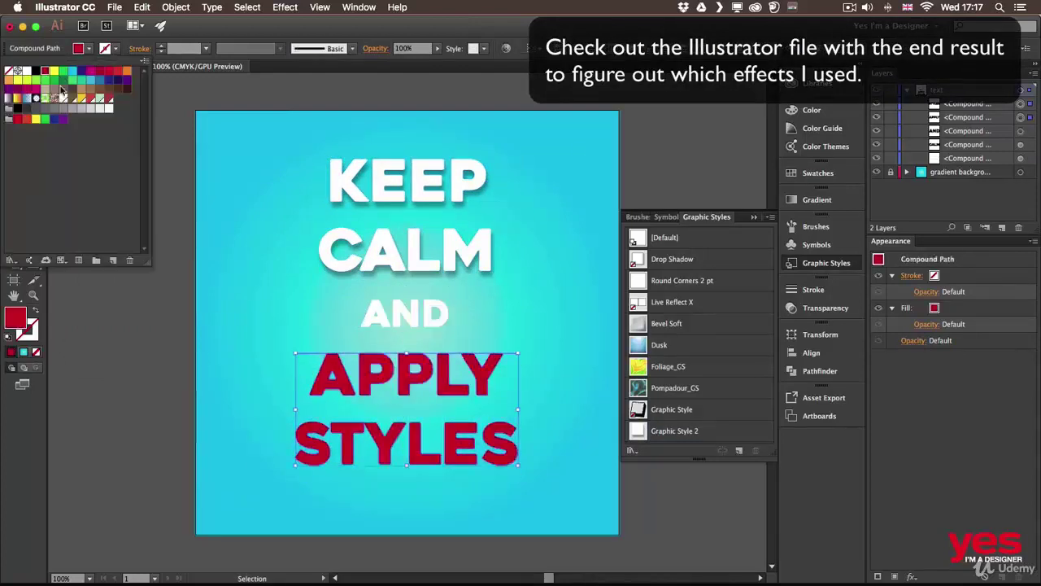
pyautogui.click(9, 79)
# Give the word APPLY a 7 pt red stroke aligned to the outside.
pyautogui.click(407, 374)
pyautogui.click(115, 49)
pyautogui.click(108, 71)
pyautogui.click(161, 46)
pyautogui.click(161, 46)
pyautogui.click(139, 49)
pyautogui.click(86, 116)
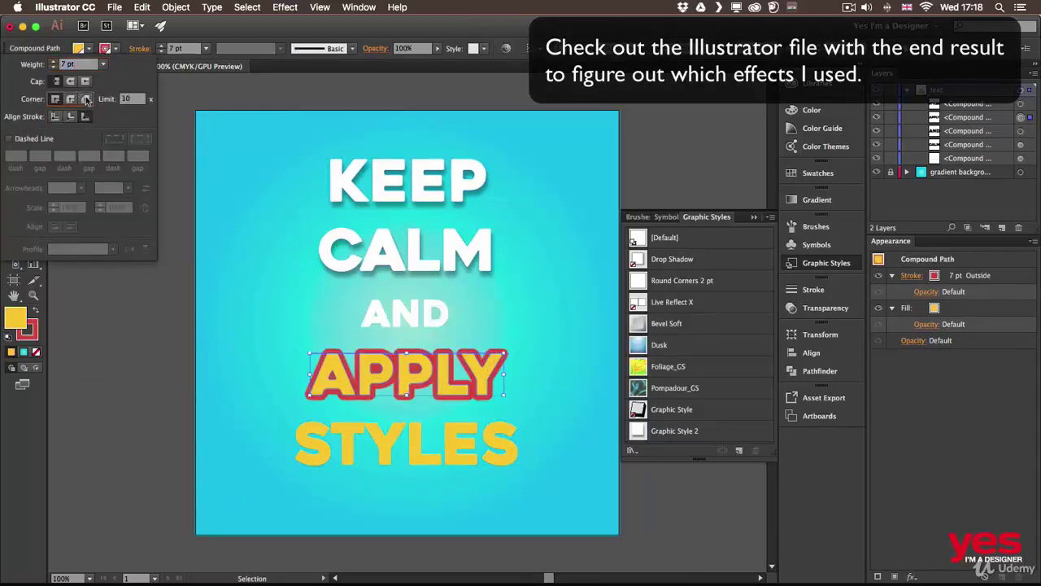
# Try a purple stroke on APPLY and change the word's fill to orange.
pyautogui.click(116, 49)
pyautogui.click(126, 80)
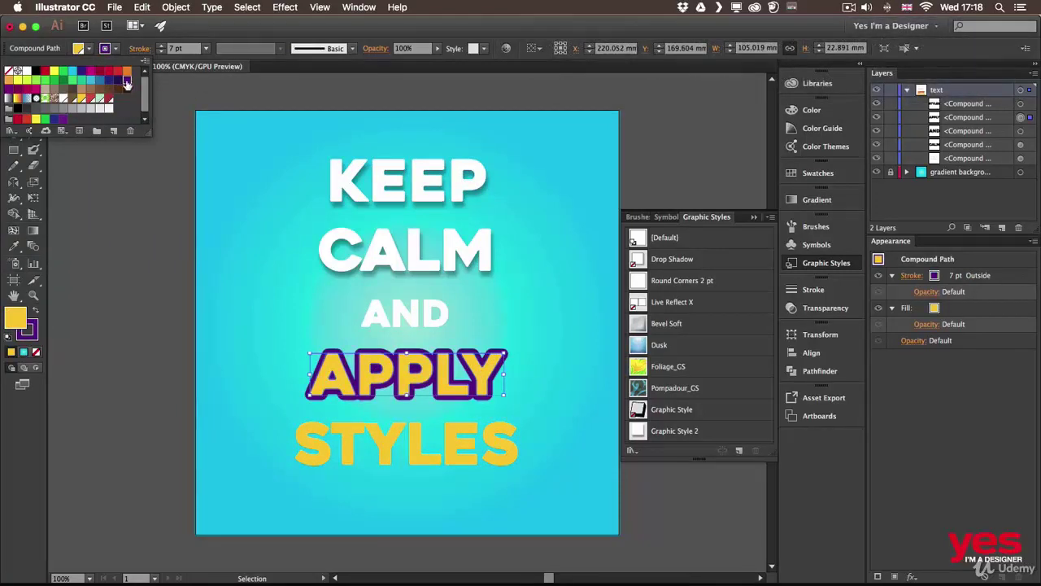
pyautogui.click(88, 49)
pyautogui.click(108, 71)
pyautogui.click(9, 80)
# Try several swatches on APPLY's stroke, including white, and settle on dark red.
pyautogui.click(115, 49)
pyautogui.click(63, 89)
pyautogui.click(36, 89)
pyautogui.click(26, 71)
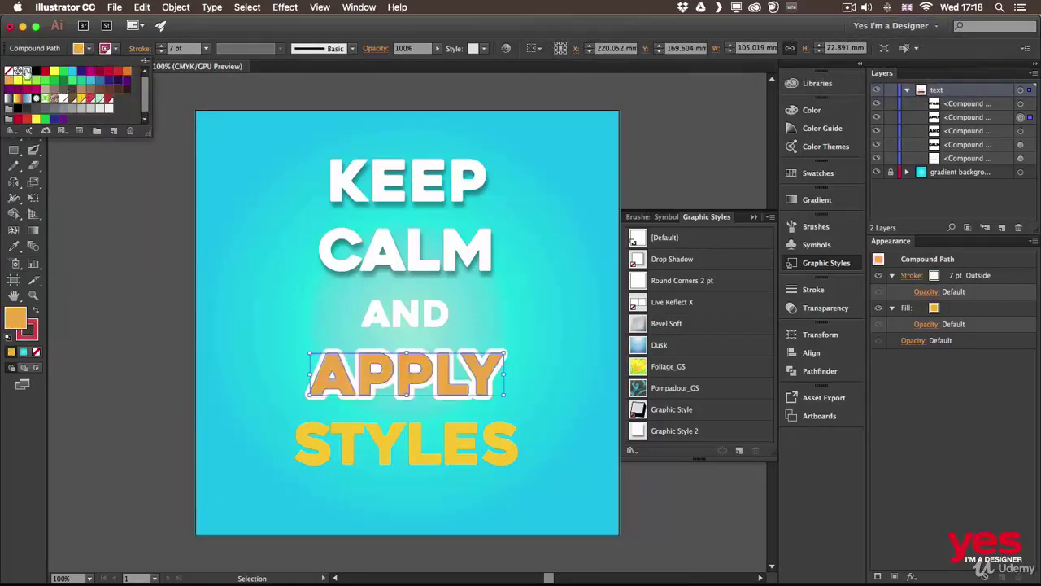
pyautogui.click(18, 88)
# Duplicate APPLY's dark red stroke and make the lower copy purple with a 13 pt weight.
pyautogui.click(1007, 276)
pyautogui.click(1001, 576)
pyautogui.click(958, 305)
pyautogui.click(944, 308)
pyautogui.click(923, 339)
pyautogui.click(958, 312)
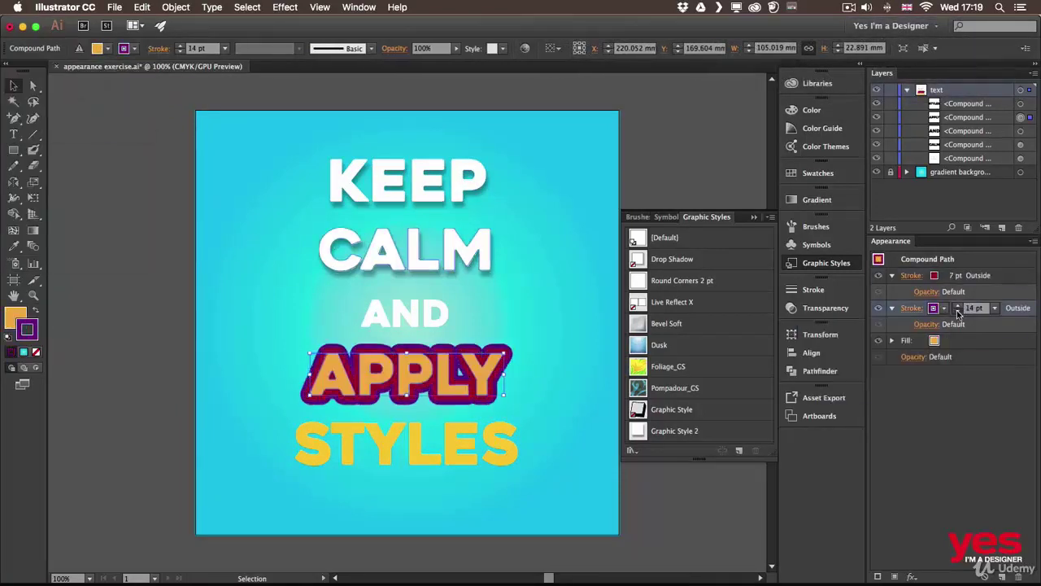
pyautogui.click(958, 312)
# Apply an Offset Path effect of 4 mm to APPLY's purple stroke.
pyautogui.click(284, 6)
pyautogui.moveTo(314, 138)
pyautogui.click(480, 137)
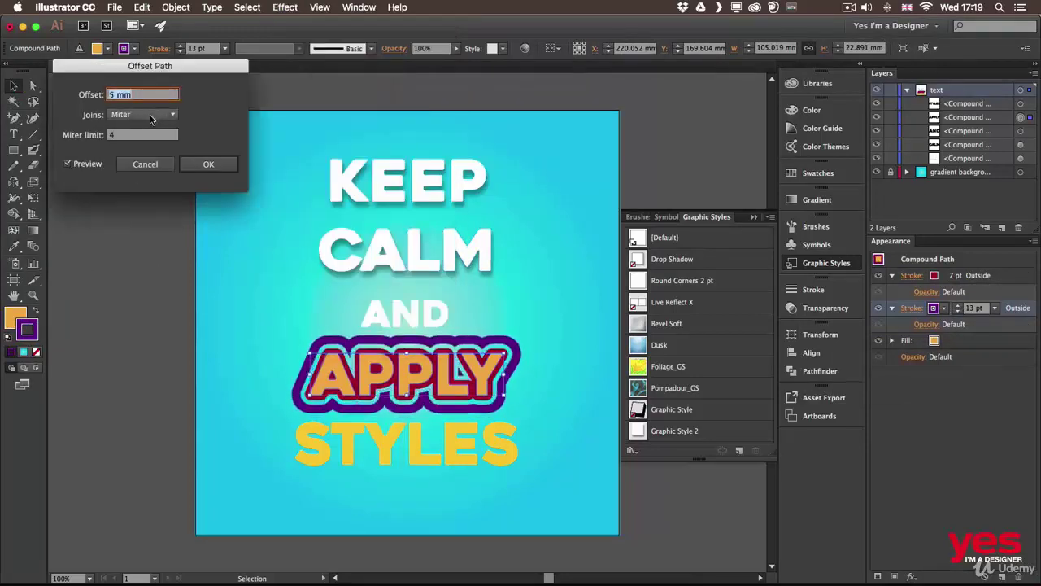
pyautogui.write('4')
pyautogui.click(213, 165)
# Reduce APPLY's offset outer stroke to 7 pt and colour it white.
pyautogui.click(958, 312)
pyautogui.click(957, 313)
pyautogui.click(958, 305)
pyautogui.click(935, 308)
pyautogui.click(812, 328)
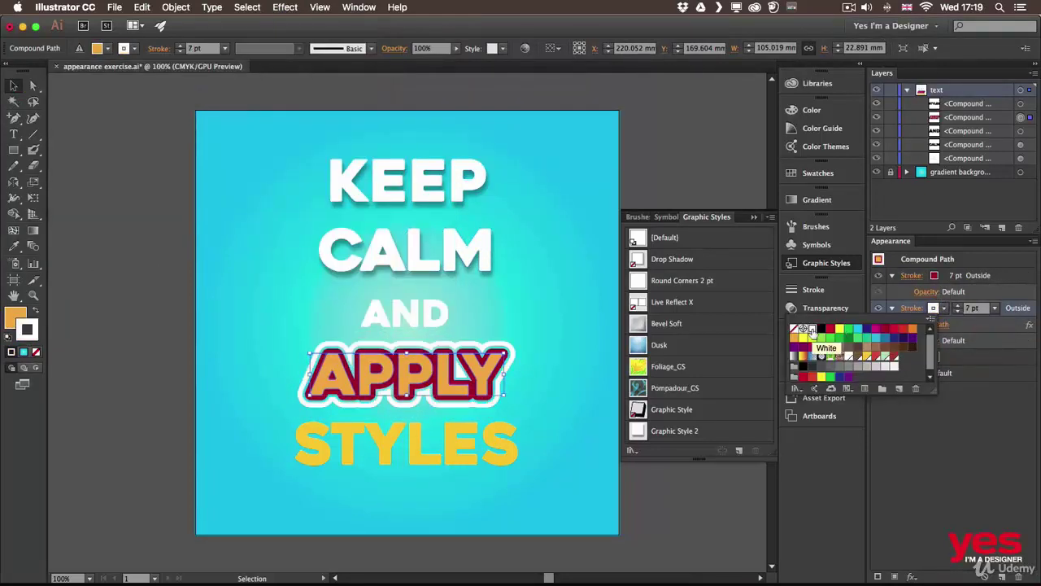
# Try several other swatch colours on APPLY's outer stroke, ending with crimson.
pyautogui.click(885, 329)
pyautogui.click(795, 346)
pyautogui.click(876, 357)
pyautogui.click(885, 366)
pyautogui.click(839, 376)
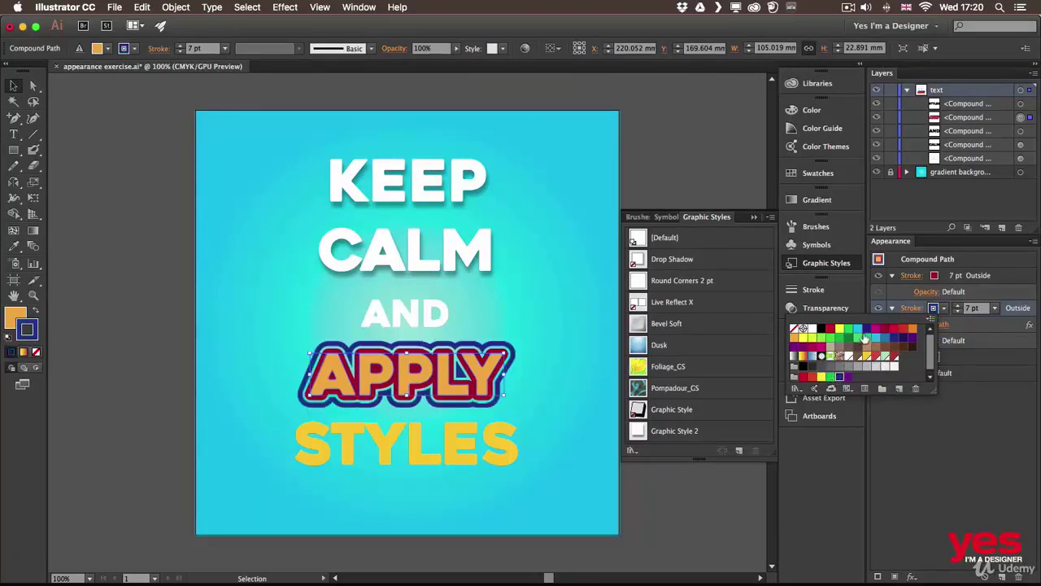
pyautogui.click(910, 337)
pyautogui.click(884, 328)
pyautogui.click(850, 330)
pyautogui.click(820, 348)
# Make APPLY's outer stroke a dashed line with a 6 pt dash and a 10 pt gap.
pyautogui.click(912, 311)
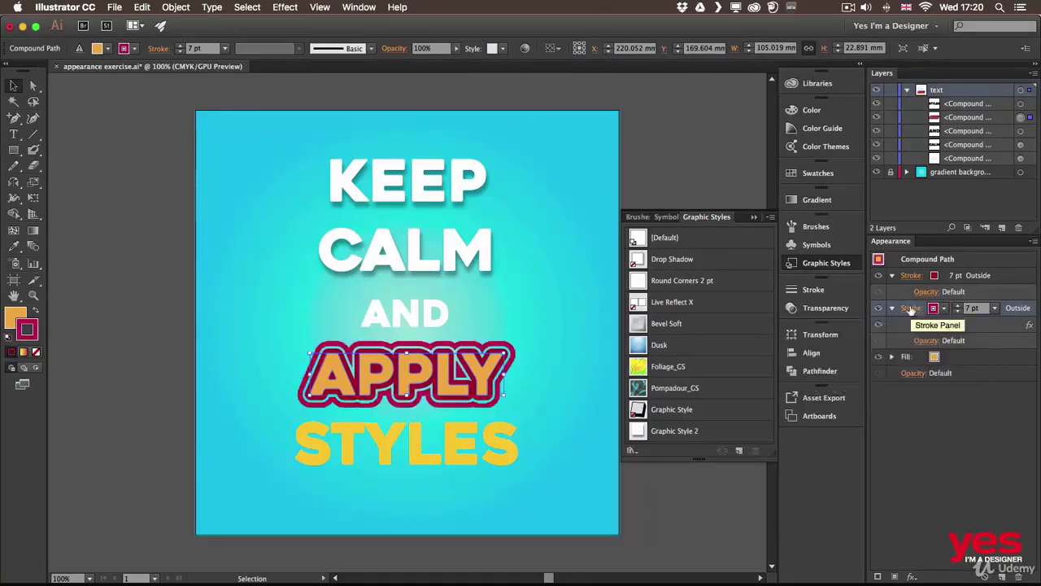
pyautogui.click(911, 310)
pyautogui.click(775, 401)
pyautogui.click(786, 418)
pyautogui.click(808, 418)
pyautogui.write('3')
pyautogui.click(784, 418)
pyautogui.write('6')
pyautogui.click(807, 418)
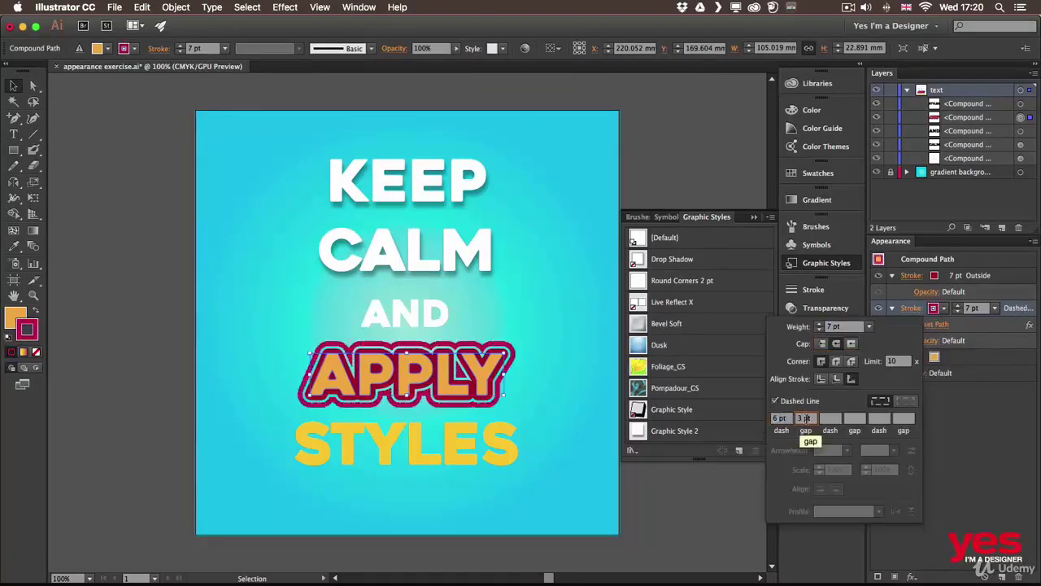
pyautogui.write('10')
# Set the dashed stroke to 4 pt weight with a 12 pt dash and 8 pt gap, and colour it white.
pyautogui.click(840, 327)
pyautogui.write('4')
pyautogui.click(789, 418)
pyautogui.write('12')
pyautogui.click(813, 418)
pyautogui.write('8')
pyautogui.click(934, 308)
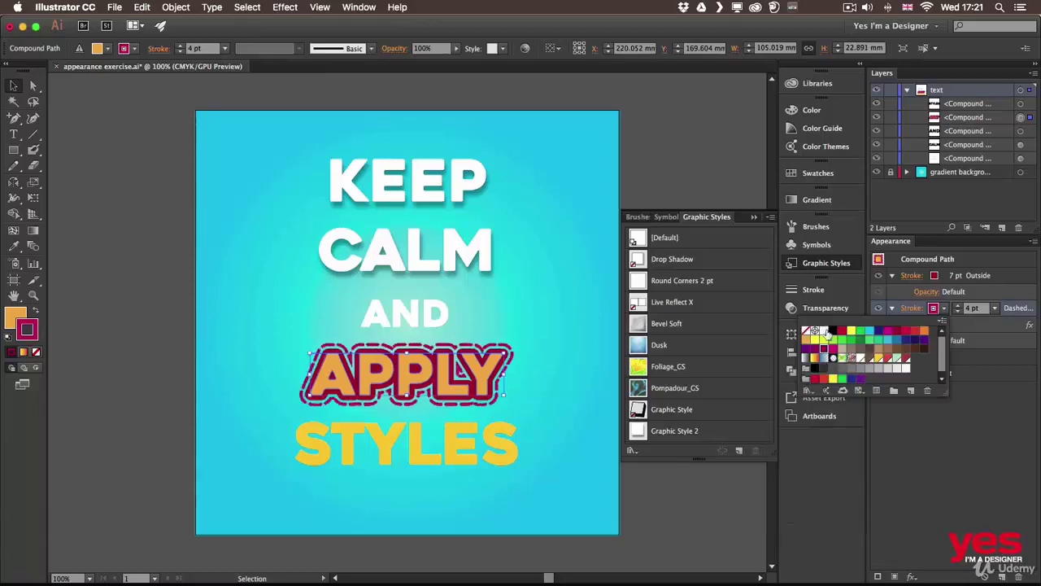
pyautogui.click(824, 332)
# Apply a Multiply Drop Shadow to the dashed stroke with 50% opacity, 1 mm X offset, 3 mm Y offset and 1 mm blur.
pyautogui.click(909, 576)
pyautogui.click(942, 400)
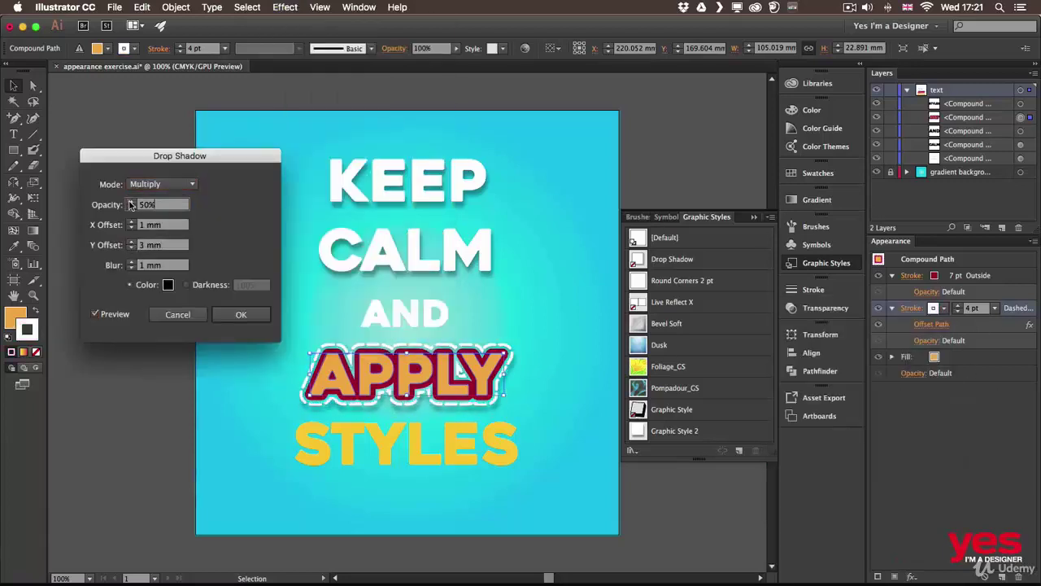
pyautogui.click(241, 315)
pyautogui.click(569, 305)
pyautogui.click(1000, 277)
pyautogui.click(1002, 576)
pyautogui.click(934, 276)
pyautogui.click(825, 299)
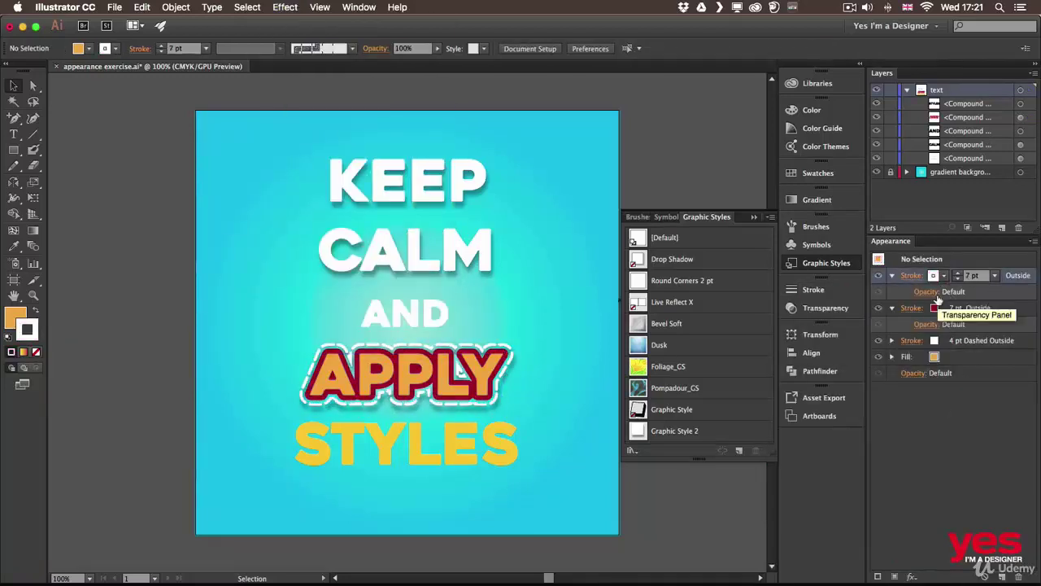
# Duplicate APPLY's dark red stroke, colour the upper copy white and reduce its weight to 3 pt.
pyautogui.click(446, 374)
pyautogui.click(1000, 276)
pyautogui.click(1002, 576)
pyautogui.click(934, 276)
pyautogui.click(824, 299)
pyautogui.click(958, 279)
# Apply an Offset Path effect to the white stroke that moves it inside the letters of APPLY.
pyautogui.click(285, 8)
pyautogui.click(480, 135)
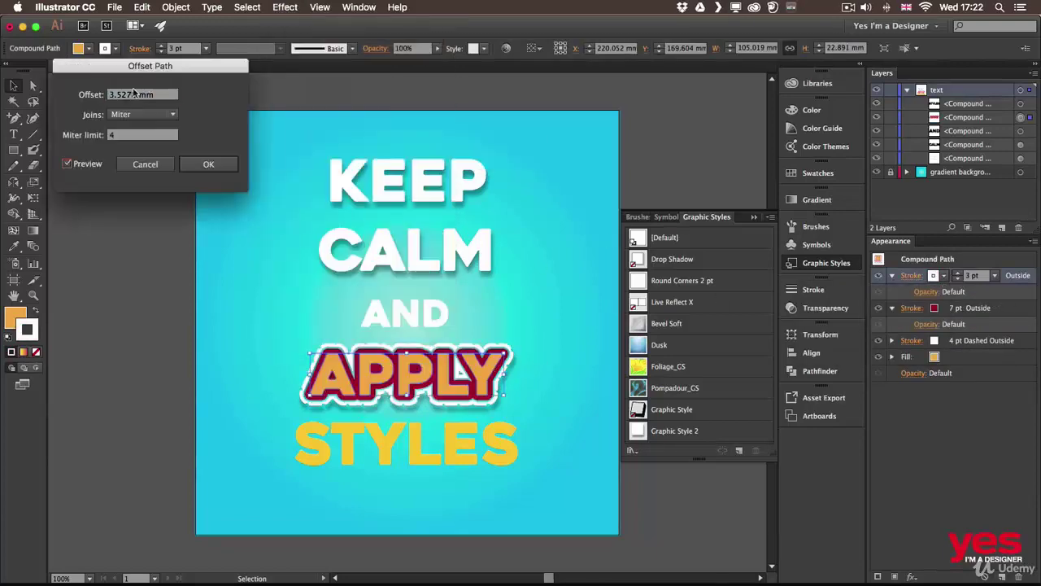
pyautogui.click(134, 93)
pyautogui.press('Down')
pyautogui.press('Down')
pyautogui.press('Down')
pyautogui.press('Down')
pyautogui.press('Down')
pyautogui.press('Down')
pyautogui.click(208, 164)
# Thin the inner white stroke to 0.75 pt and remove it from APPLY's appearance.
pyautogui.click(1000, 277)
pyautogui.click(958, 279)
pyautogui.click(958, 279)
pyautogui.click(958, 279)
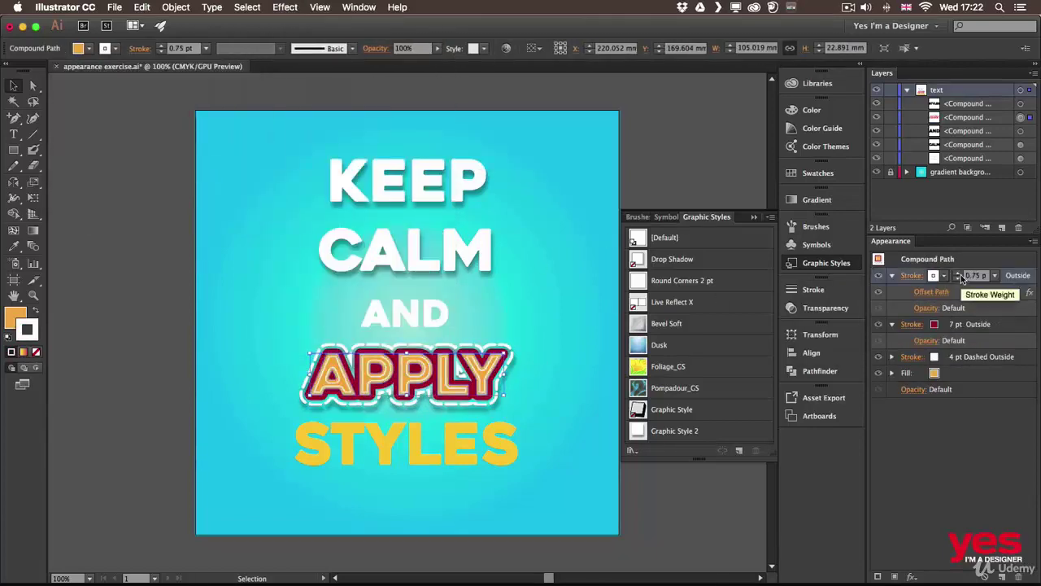
pyautogui.click(1019, 576)
# Add a second fill at the top of APPLY's appearance and colour it white.
pyautogui.click(895, 576)
pyautogui.click(934, 276)
pyautogui.click(824, 299)
# Apply an Offset Path effect of -2 mm to APPLY's new white fill, with preview on.
pyautogui.click(285, 7)
pyautogui.click(480, 134)
pyautogui.click(68, 163)
pyautogui.press('Down')
pyautogui.press('Down')
pyautogui.press('Down')
pyautogui.press('Down')
pyautogui.press('Down')
pyautogui.press('Down')
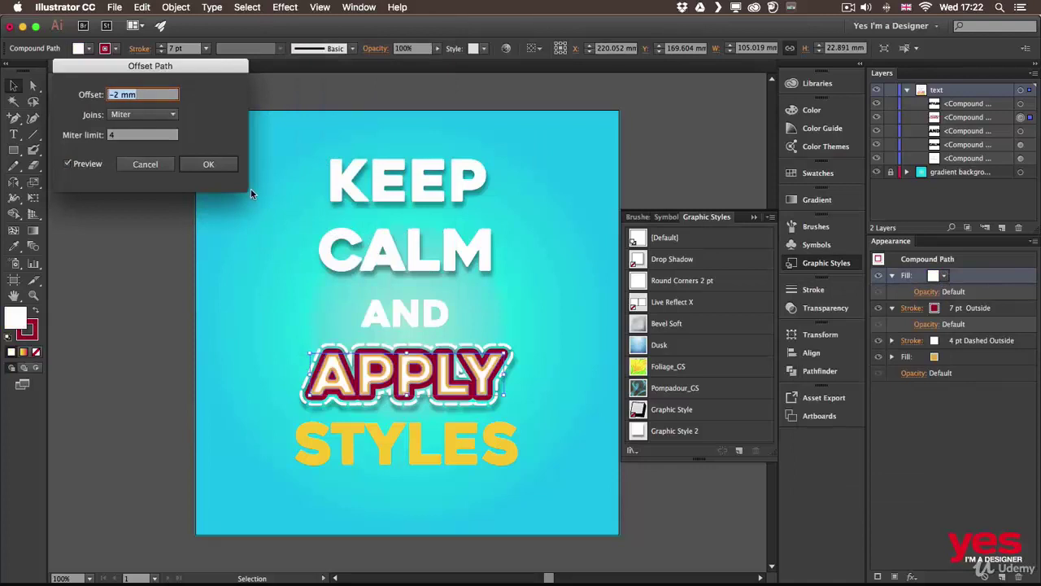
pyautogui.click(208, 164)
# Set the opacity of APPLY's inner white fill to 50%.
pyautogui.press('g')
pyautogui.click(993, 291)
pyautogui.click(926, 308)
pyautogui.click(820, 332)
pyautogui.click(929, 332)
pyautogui.moveTo(931, 347); pyautogui.dragTo(903, 347)
pyautogui.click(992, 275)
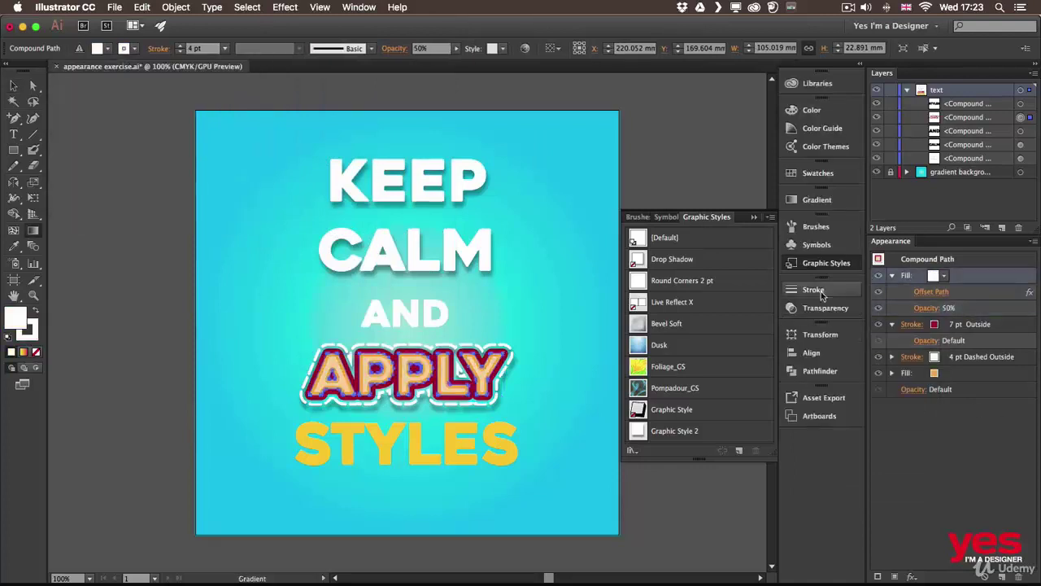
# Turn APPLY's inner fill into a white-to-black linear gradient in Overlay mode, running downward across the word.
pyautogui.click(817, 200)
pyautogui.click(629, 211)
pyautogui.click(926, 309)
pyautogui.click(821, 332)
pyautogui.click(813, 198)
pyautogui.moveTo(414, 335); pyautogui.dragTo(409, 428)
pyautogui.press('v')
pyautogui.click(668, 368)
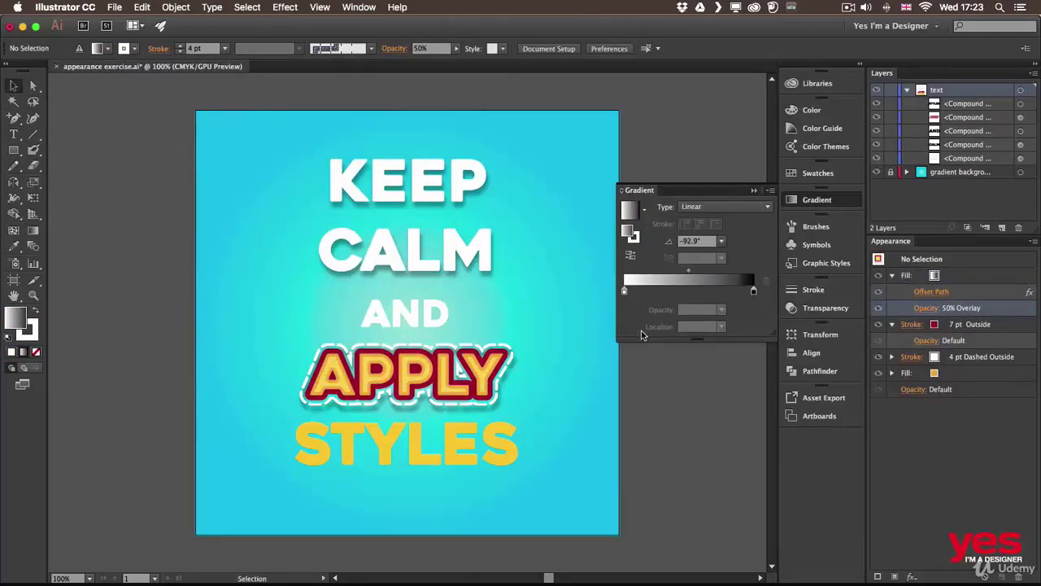
# Apply a 3D Extrude & Bevel effect to the word AND, tilting it about 10° around the X axis.
pyautogui.click(544, 358)
pyautogui.click(284, 7)
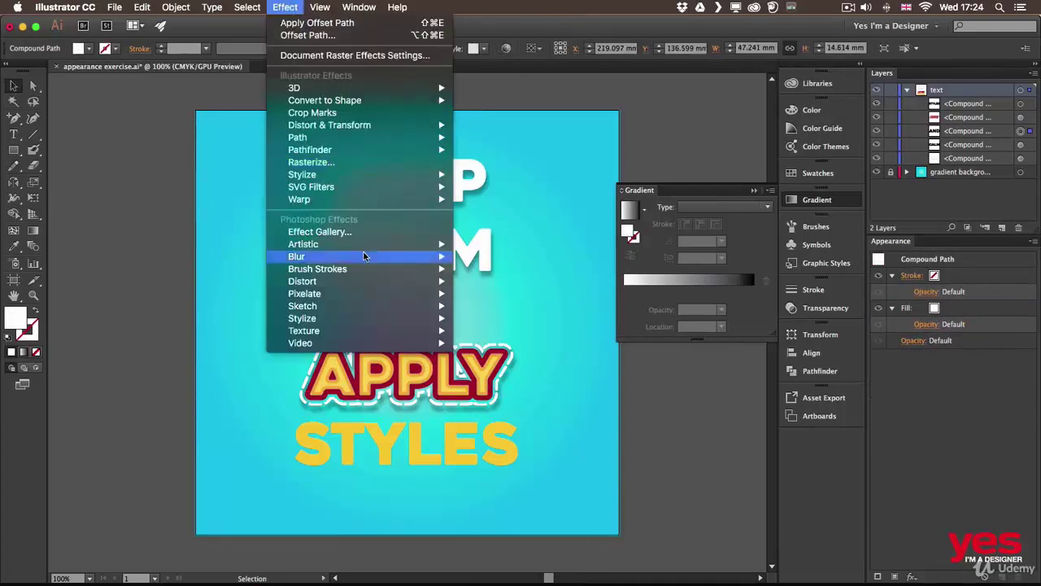
pyautogui.moveTo(325, 88)
pyautogui.click(493, 88)
pyautogui.click(567, 378)
pyautogui.moveTo(596, 207); pyautogui.dragTo(611, 214)
pyautogui.click(827, 377)
pyautogui.click(563, 295)
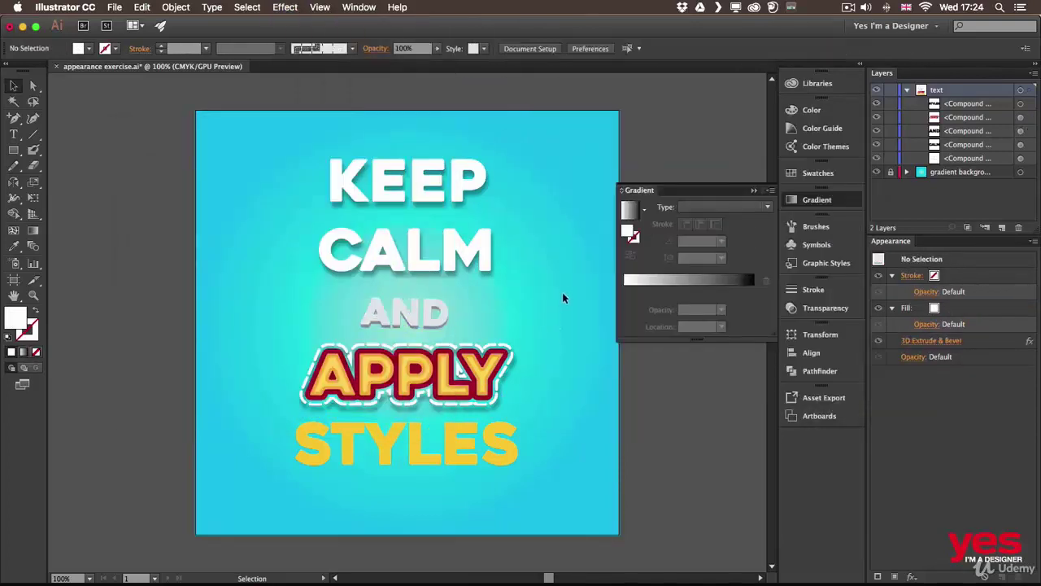
# Rotate AND's 3D Extrude & Bevel effect a little further freehand, and fill the word with red.
pyautogui.click(405, 313)
pyautogui.click(931, 340)
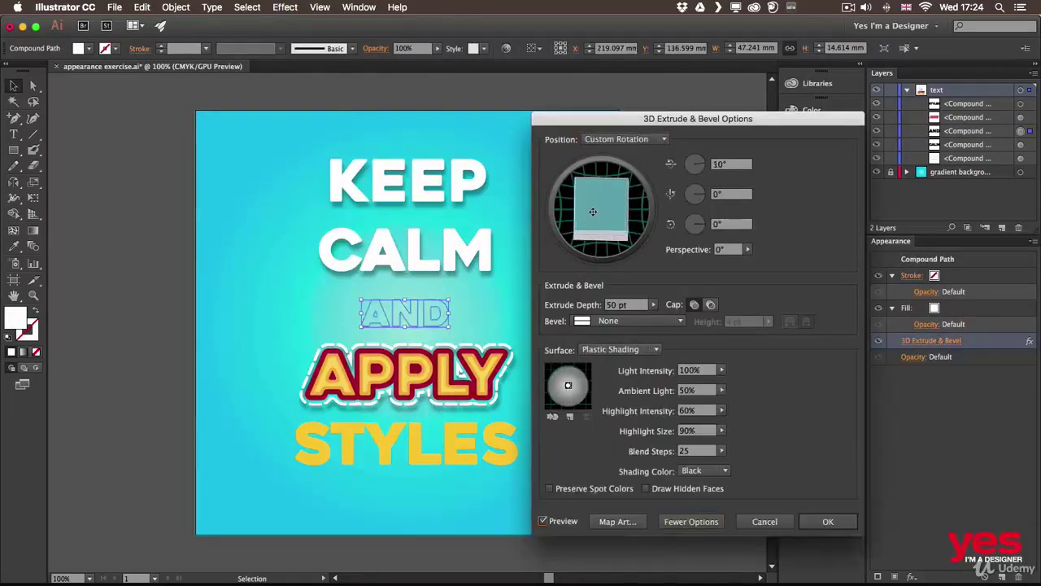
pyautogui.moveTo(593, 212); pyautogui.dragTo(602, 208)
pyautogui.click(828, 521)
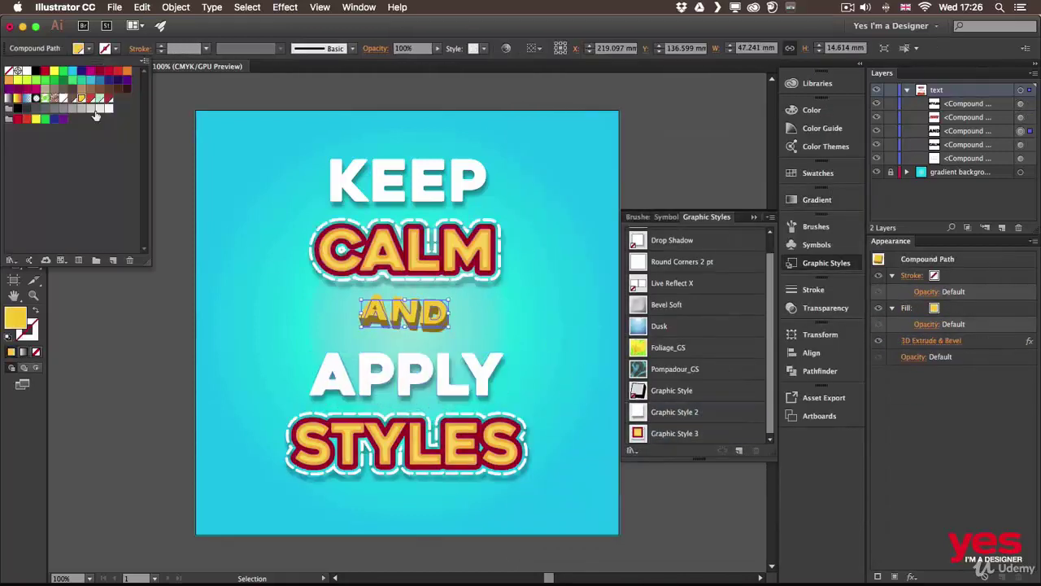
pyautogui.click(176, 269)
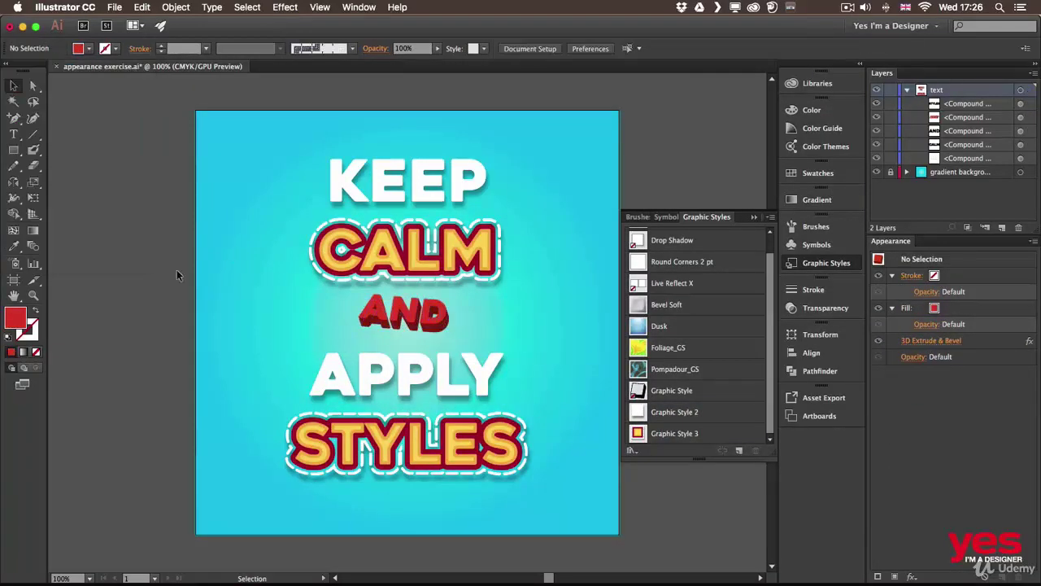